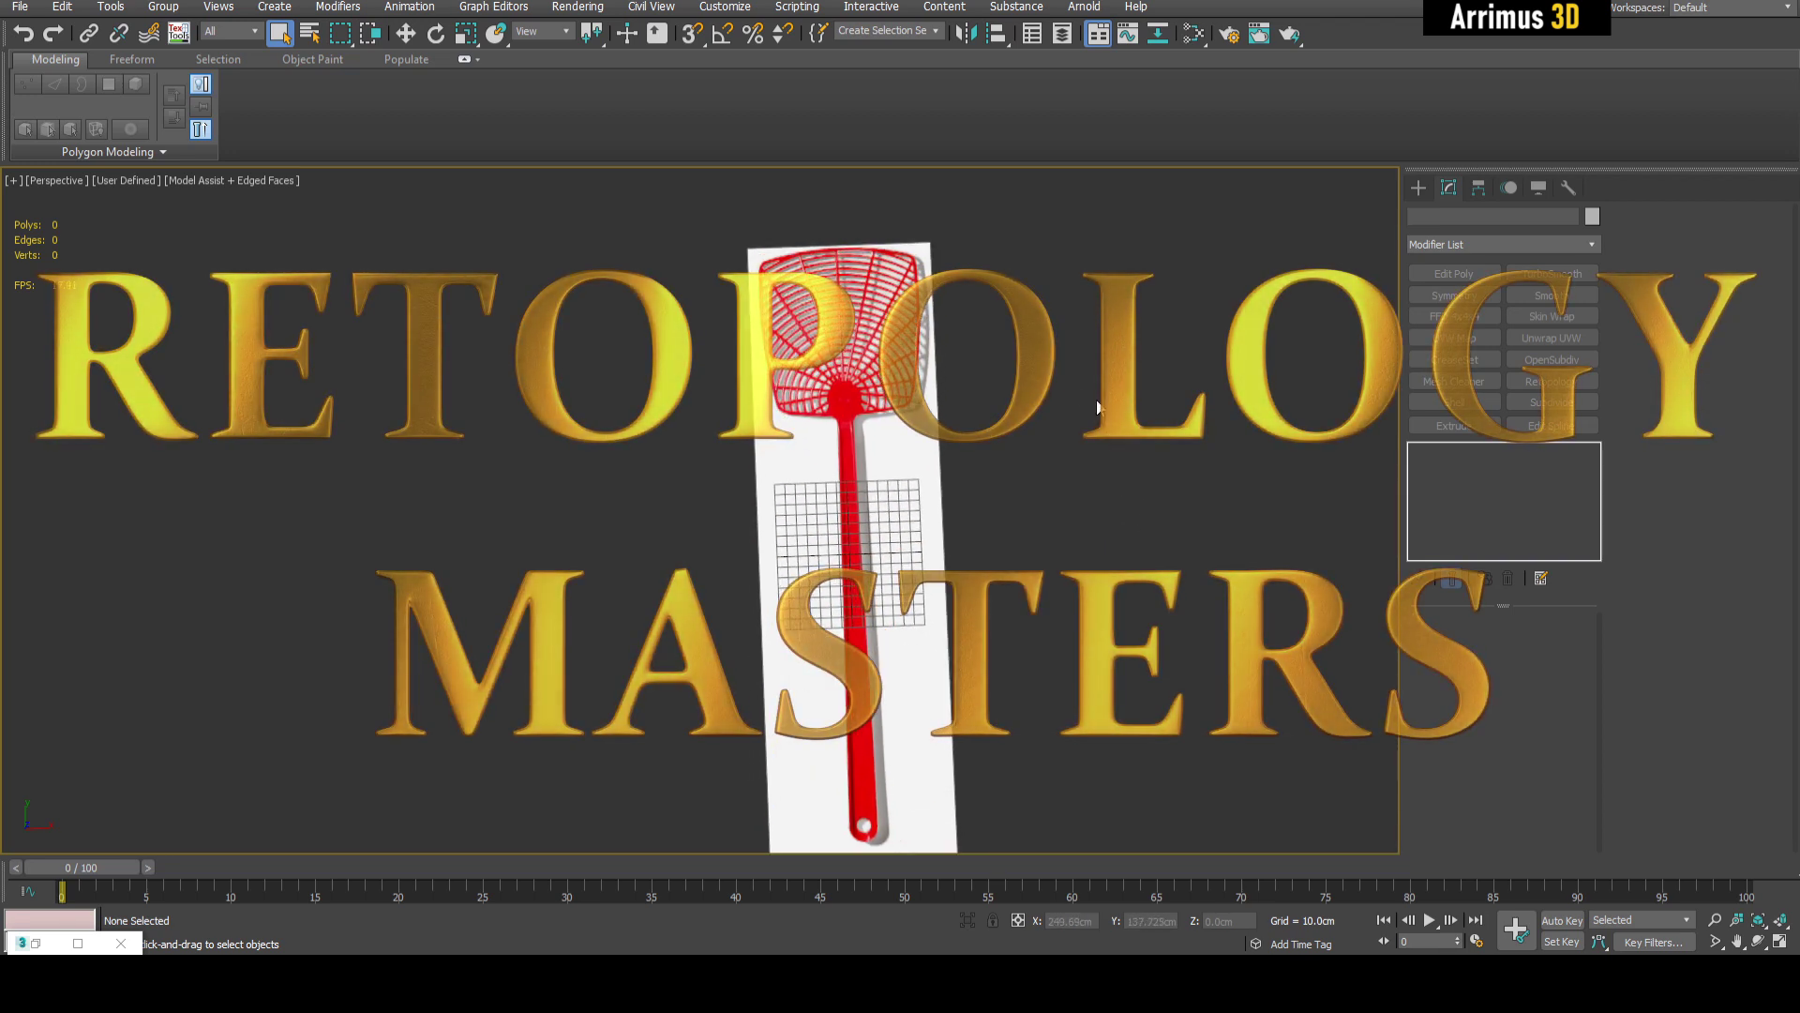
{"action": "middle_click_drag", "start_coordinate": [1057, 542], "coordinate": [1062, 498]}
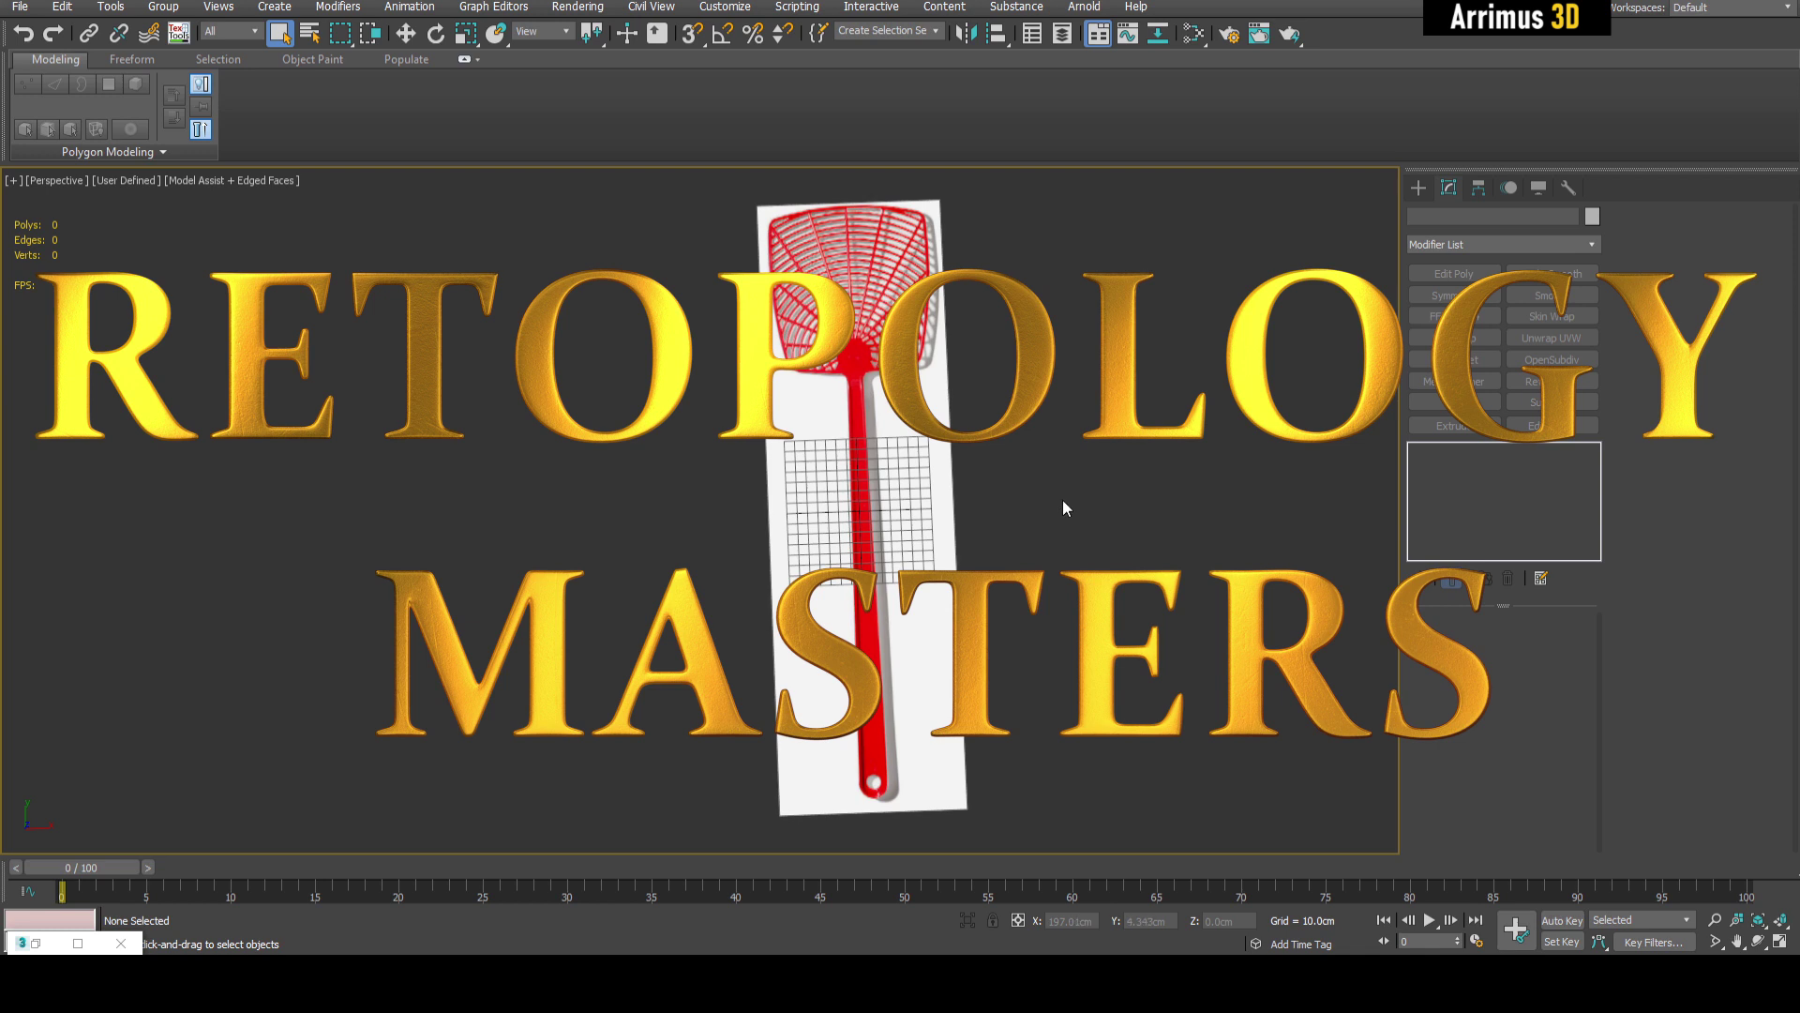
{"action": "middle_click_drag", "start_coordinate": [1166, 433], "coordinate": [1139, 457]}
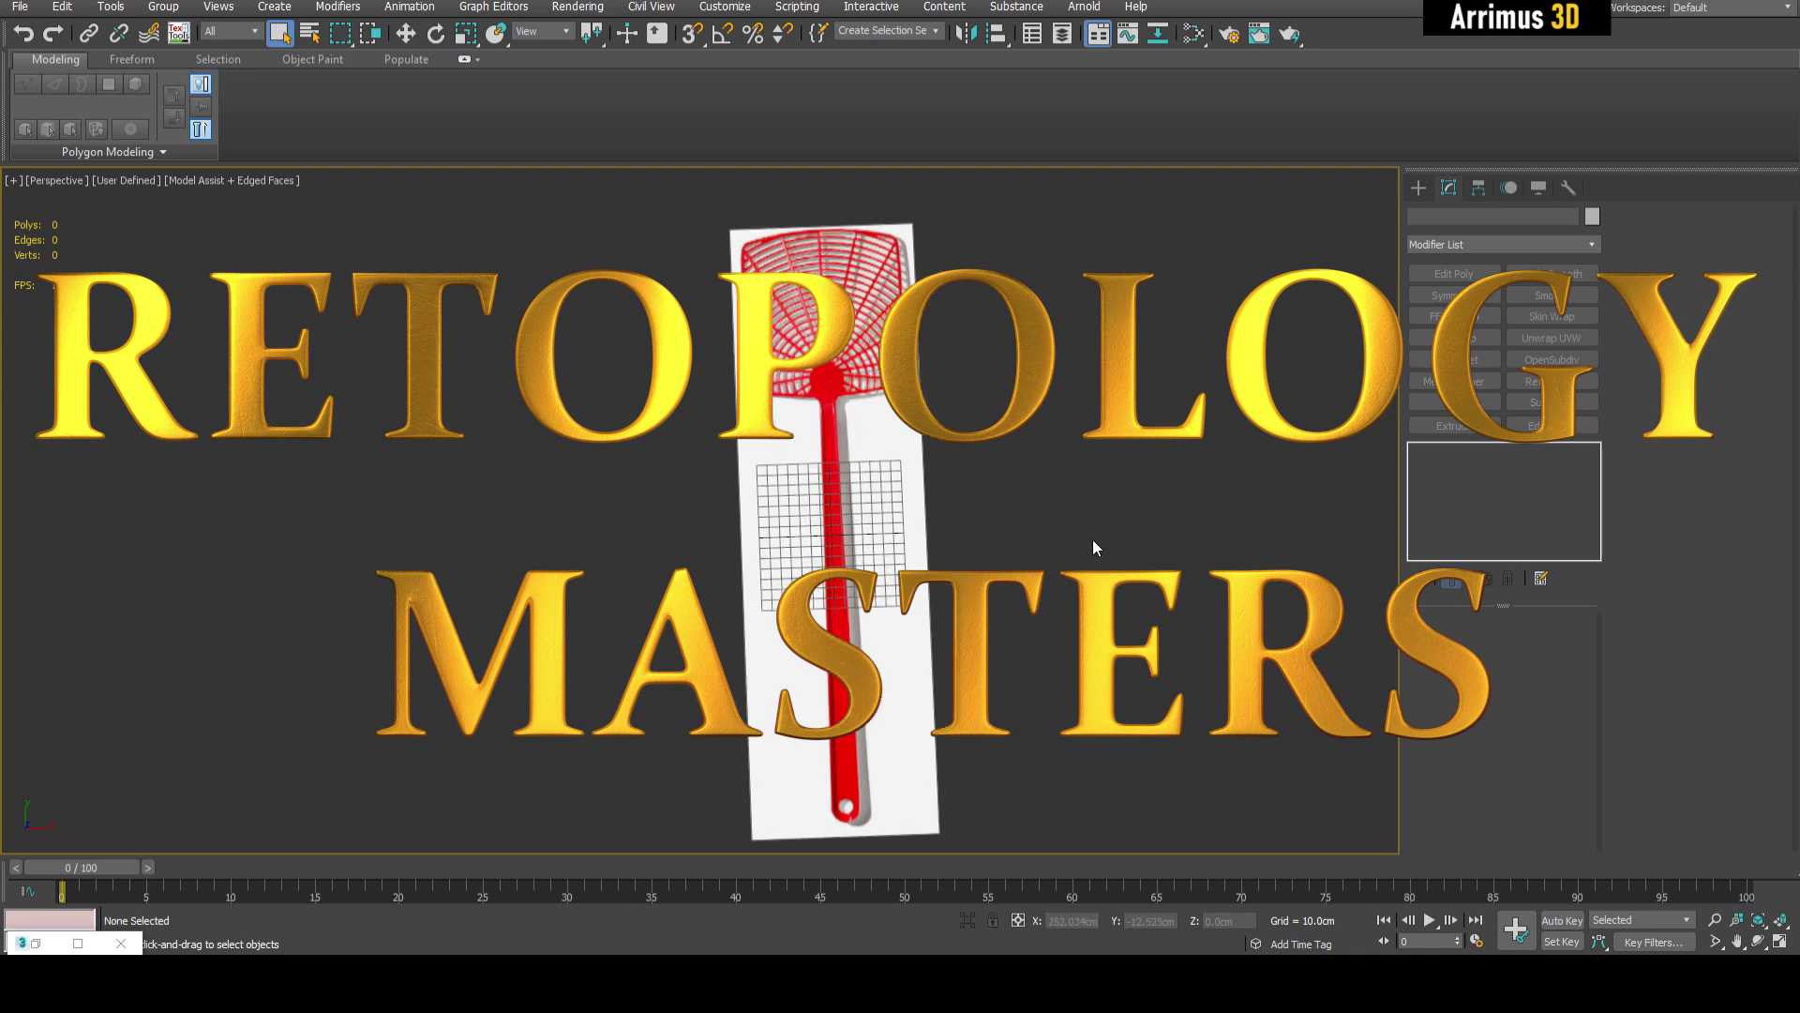
{"action": "middle_click_drag", "start_coordinate": [1096, 542], "coordinate": [1114, 518]}
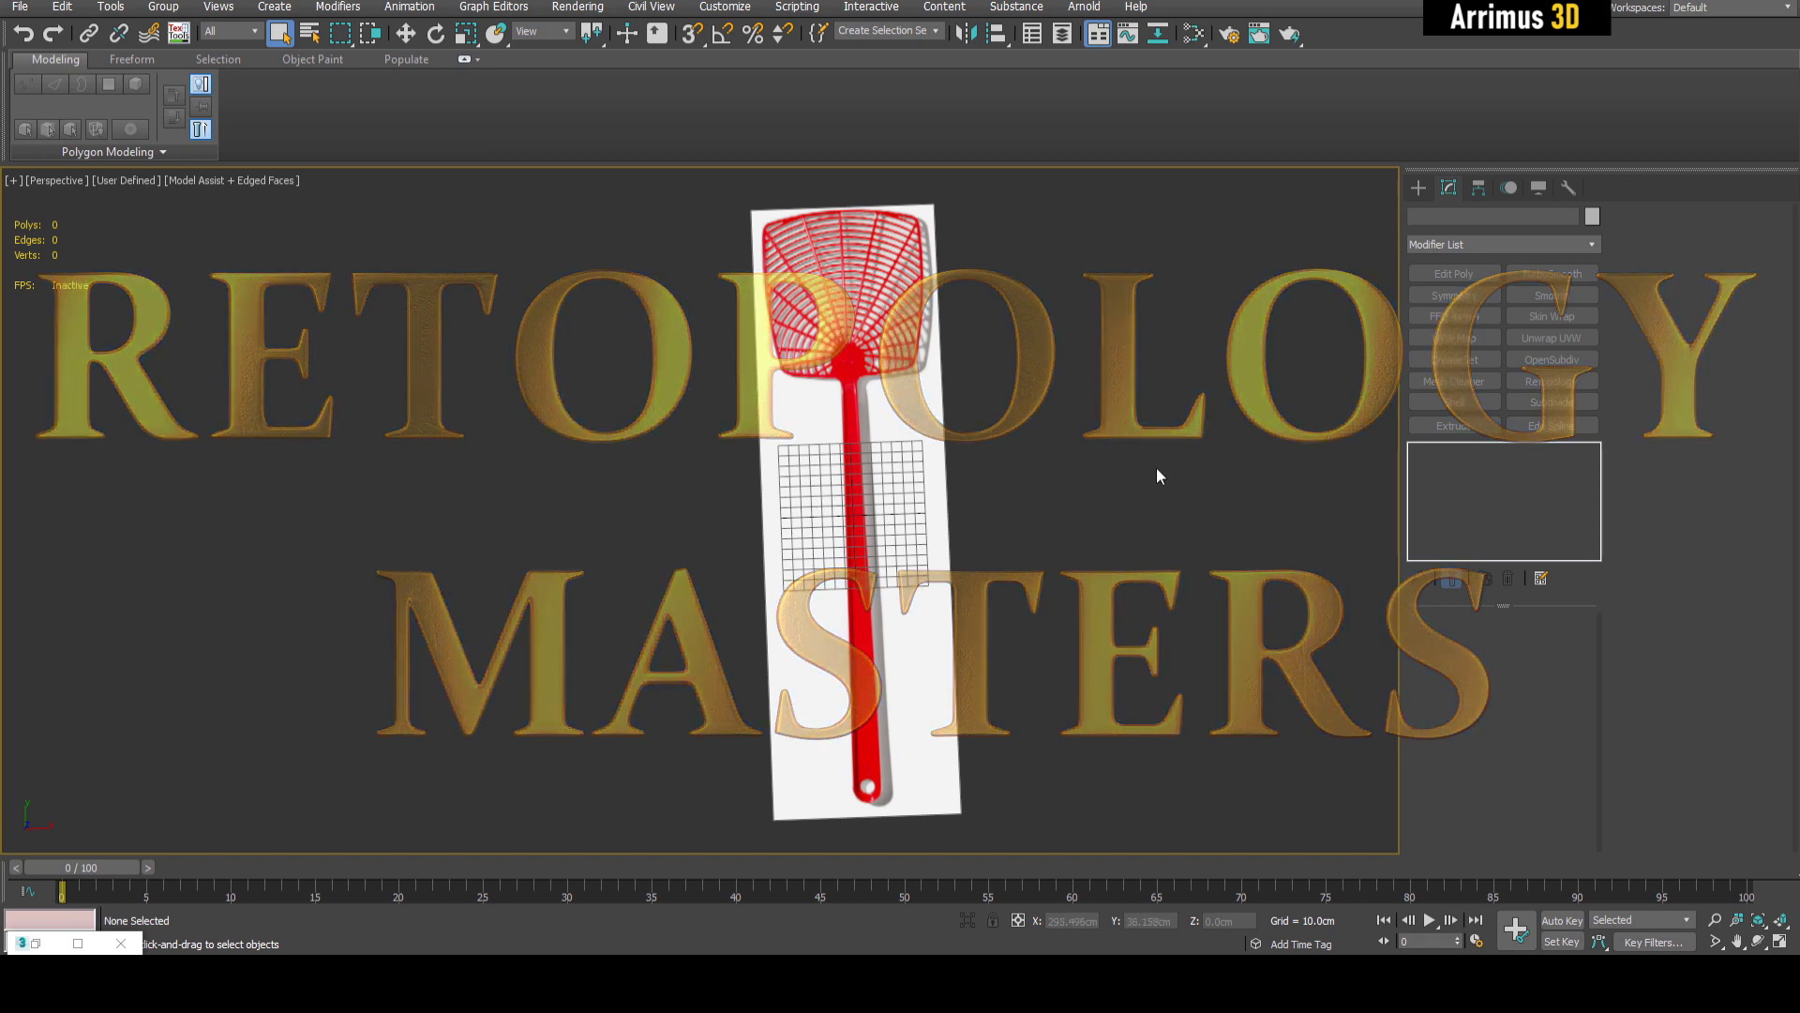
{"action": "middle_click_drag", "start_coordinate": [1214, 422], "coordinate": [1196, 444]}
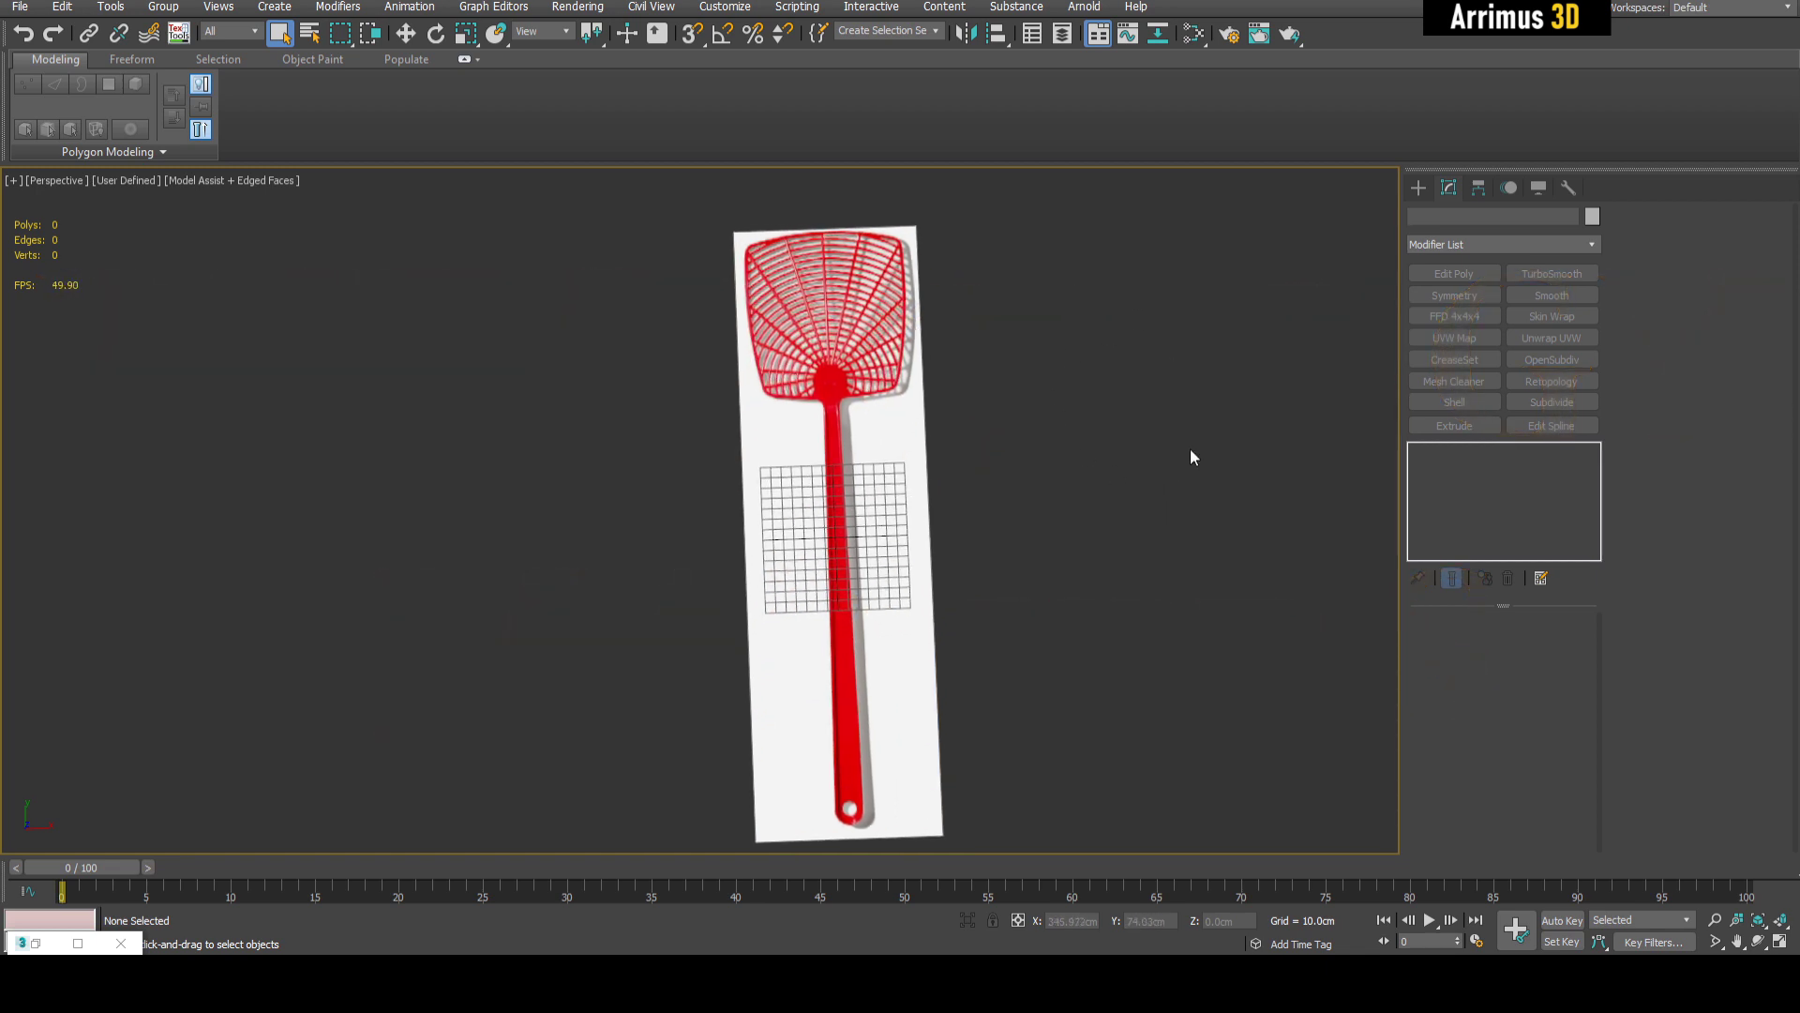
- Draw a closed line spline with straight corners and curved segments in the empty area beside the fly swatter image
{"action": "left_click", "coordinate": [1417, 187]}
{"action": "middle_click_drag", "start_coordinate": [1380, 221], "coordinate": [1220, 357]}
{"action": "left_click", "coordinate": [1441, 214]}
{"action": "middle_click_drag", "start_coordinate": [1123, 418], "coordinate": [1084, 418]}
{"action": "left_click", "coordinate": [1461, 317]}
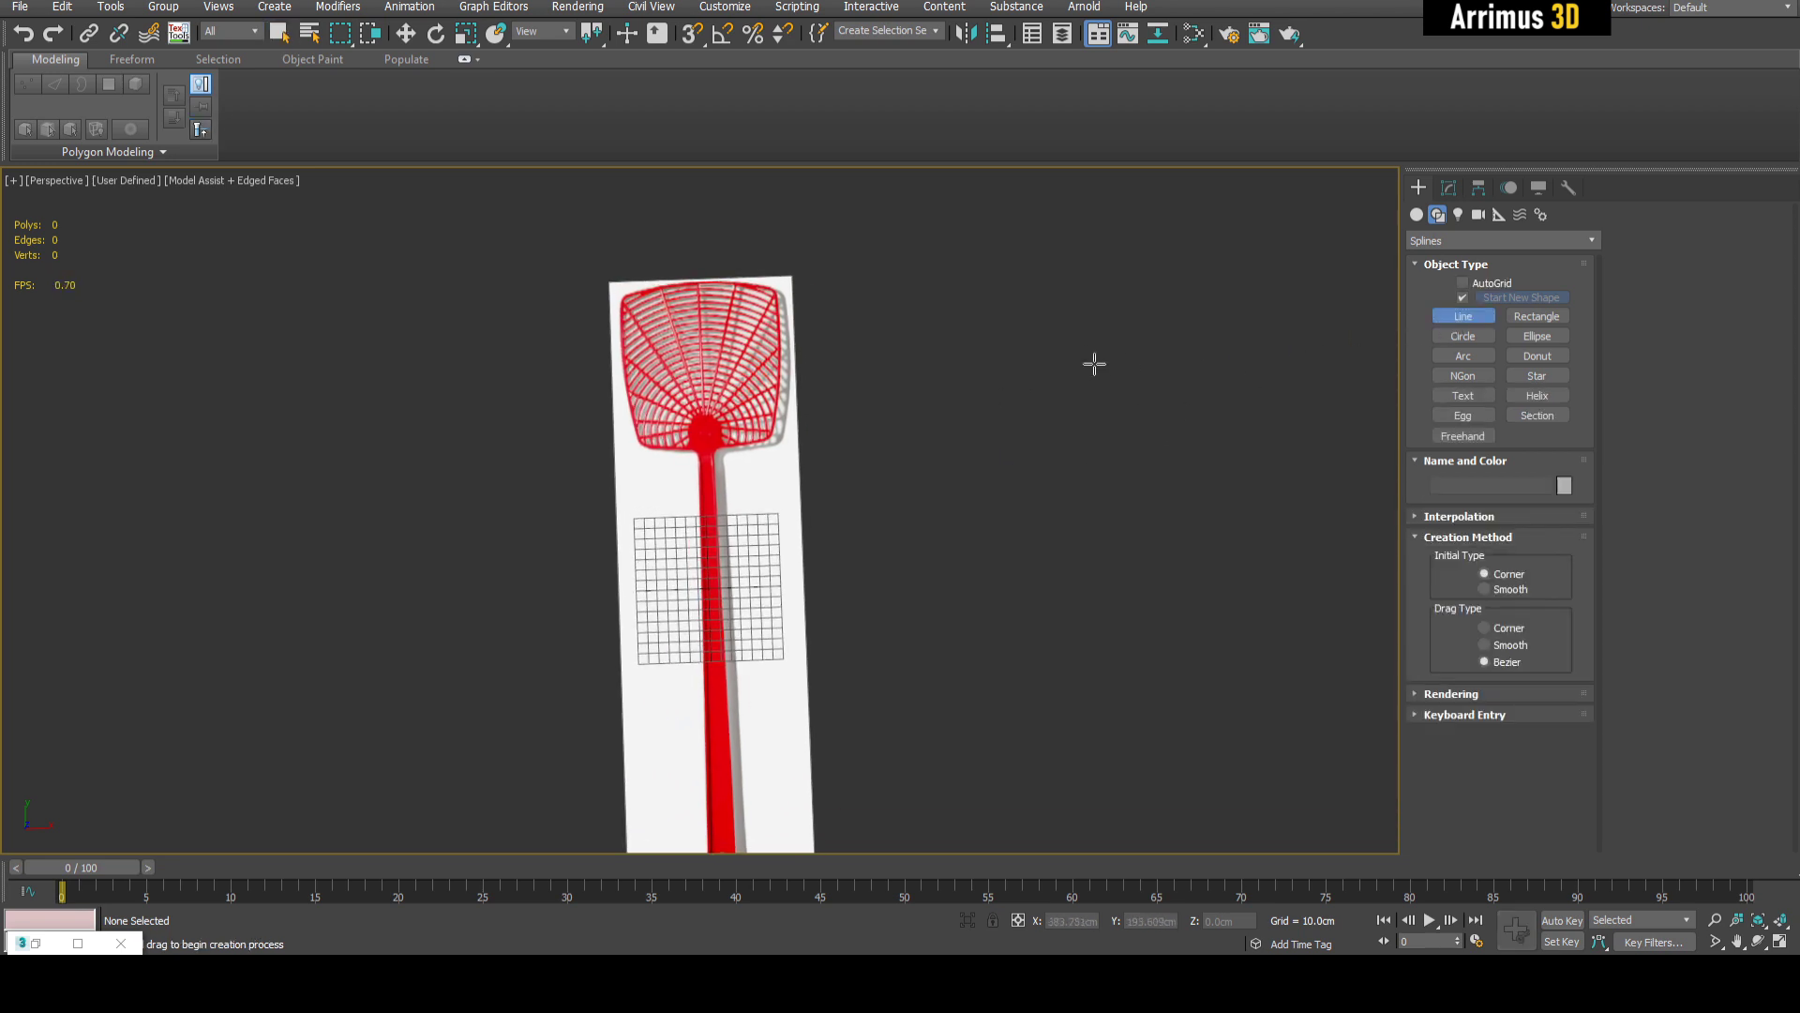
{"action": "left_click", "coordinate": [1131, 333]}
{"action": "left_click", "coordinate": [1012, 321]}
{"action": "left_click", "coordinate": [976, 494]}
{"action": "left_click", "coordinate": [882, 520]}
{"action": "left_click_drag", "start_coordinate": [893, 647], "coordinate": [959, 681]}
{"action": "left_click_drag", "start_coordinate": [1051, 628], "coordinate": [1106, 611]}
{"action": "left_click_drag", "start_coordinate": [1191, 668], "coordinate": [1196, 692]}
{"action": "left_click_drag", "start_coordinate": [1221, 756], "coordinate": [1270, 735]}
{"action": "left_click_drag", "start_coordinate": [1319, 648], "coordinate": [1306, 617]}
{"action": "left_click_drag", "start_coordinate": [1222, 583], "coordinate": [1174, 570]}
{"action": "left_click", "coordinate": [1128, 334]}
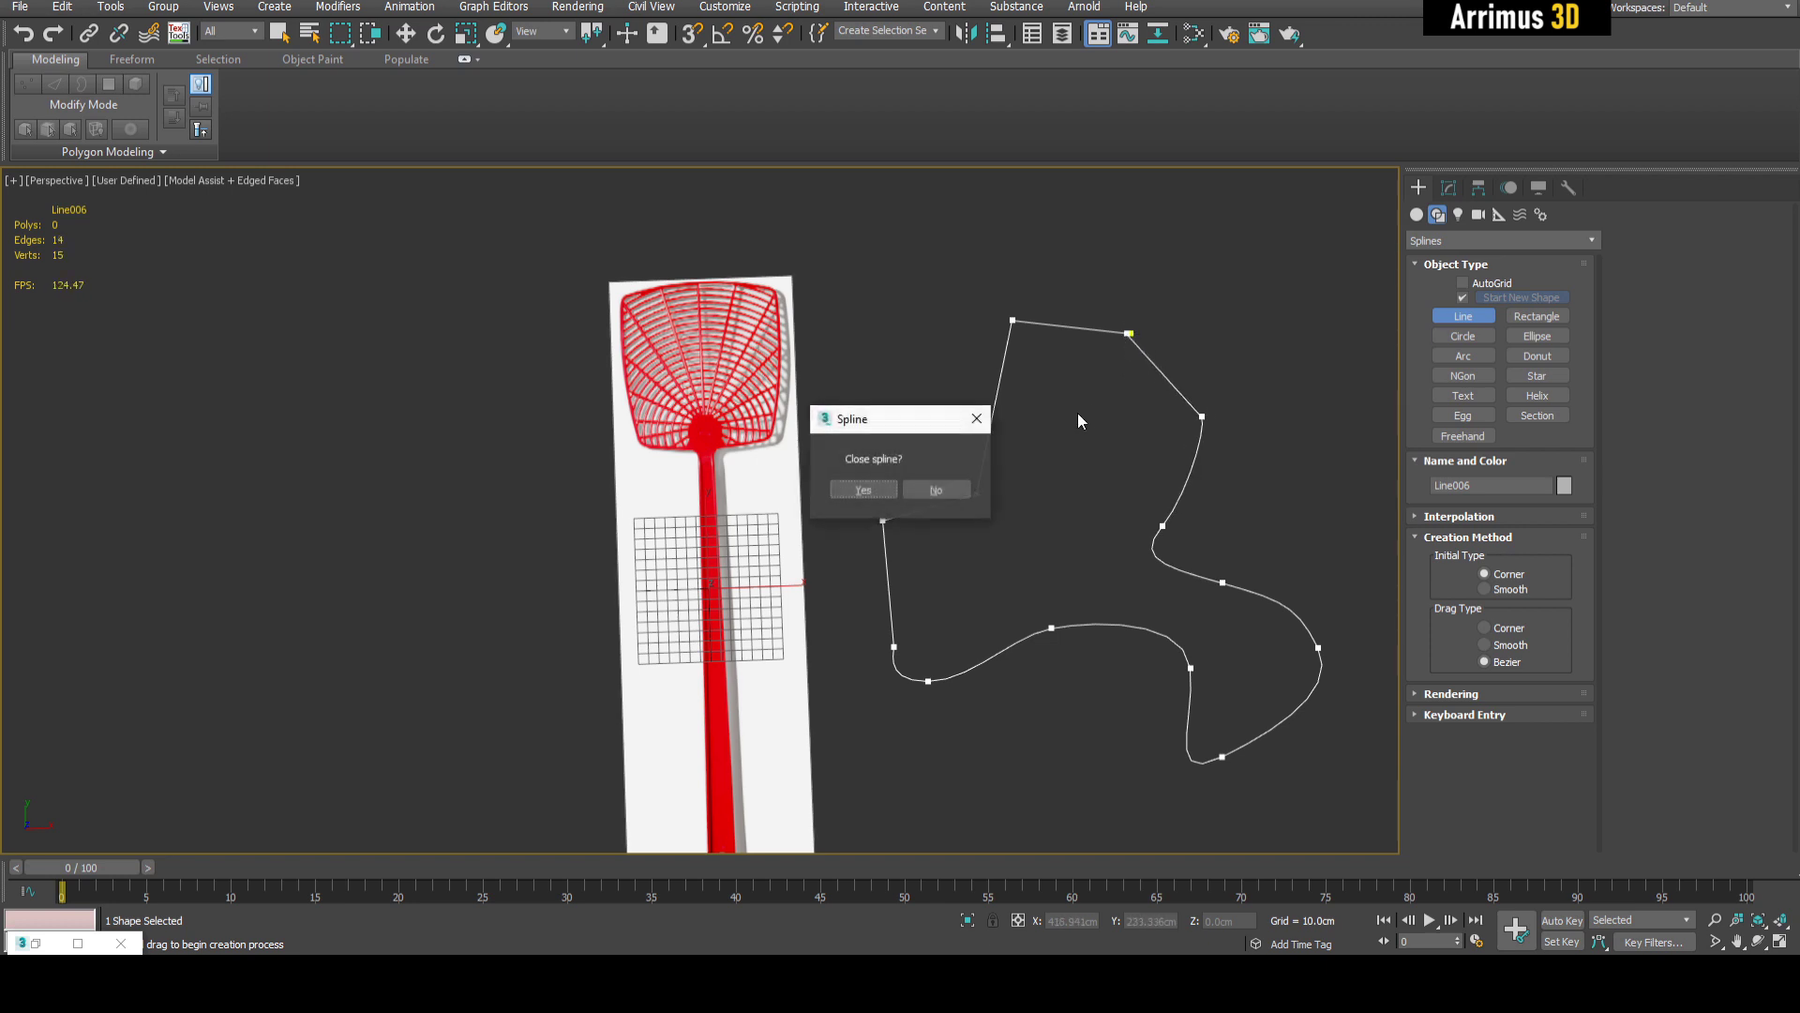
{"action": "left_click", "coordinate": [880, 491]}
- Finish the line command and delete the freeform spline
{"action": "middle_click_drag", "start_coordinate": [1117, 420], "coordinate": [1096, 426]}
{"action": "right_click", "coordinate": [1199, 323]}
{"action": "key", "text": "Delete"}
- Turn off Start New Shape and draw four overlapping rectangles as one shape beside the fly swatter
{"action": "left_click", "coordinate": [1448, 311]}
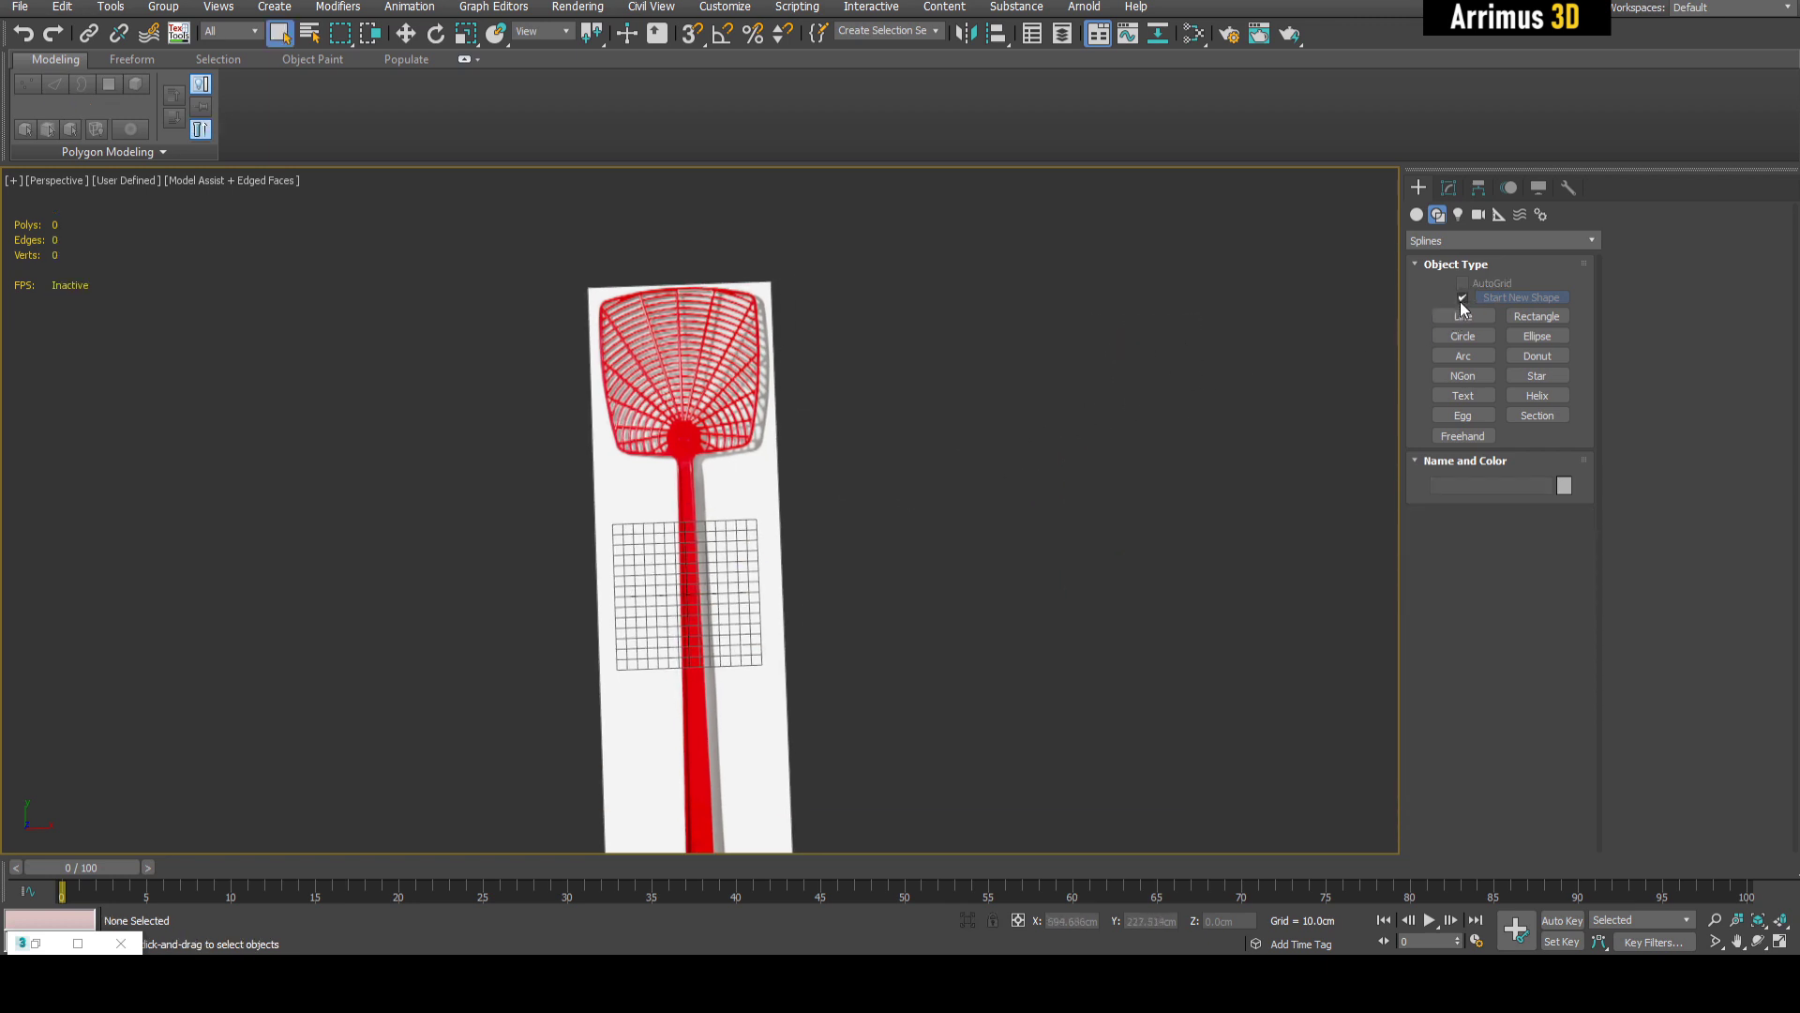
{"action": "left_click", "coordinate": [1463, 298]}
{"action": "left_click", "coordinate": [1537, 316]}
{"action": "left_click_drag", "start_coordinate": [1210, 366], "coordinate": [1213, 447]}
{"action": "left_click_drag", "start_coordinate": [959, 374], "coordinate": [1100, 570]}
{"action": "left_click_drag", "start_coordinate": [1038, 489], "coordinate": [1156, 636]}
{"action": "left_click_drag", "start_coordinate": [1056, 522], "coordinate": [1203, 649]}
- Add overlapping circles to the same shape, on and beside the rectangles
{"action": "left_click", "coordinate": [1463, 335]}
{"action": "left_click_drag", "start_coordinate": [1027, 406], "coordinate": [1065, 496]}
{"action": "left_click_drag", "start_coordinate": [948, 370], "coordinate": [992, 578]}
- Add a closed seven-point line outline across the rectangles and circles, and open the combined shape for modification
{"action": "left_click", "coordinate": [1463, 316]}
{"action": "left_click", "coordinate": [1277, 289]}
{"action": "left_click", "coordinate": [1135, 211]}
{"action": "left_click", "coordinate": [1013, 252]}
{"action": "left_click", "coordinate": [975, 460]}
{"action": "left_click", "coordinate": [1104, 513]}
{"action": "left_click", "coordinate": [1167, 539]}
{"action": "left_click", "coordinate": [1276, 441]}
{"action": "left_click", "coordinate": [1276, 290]}
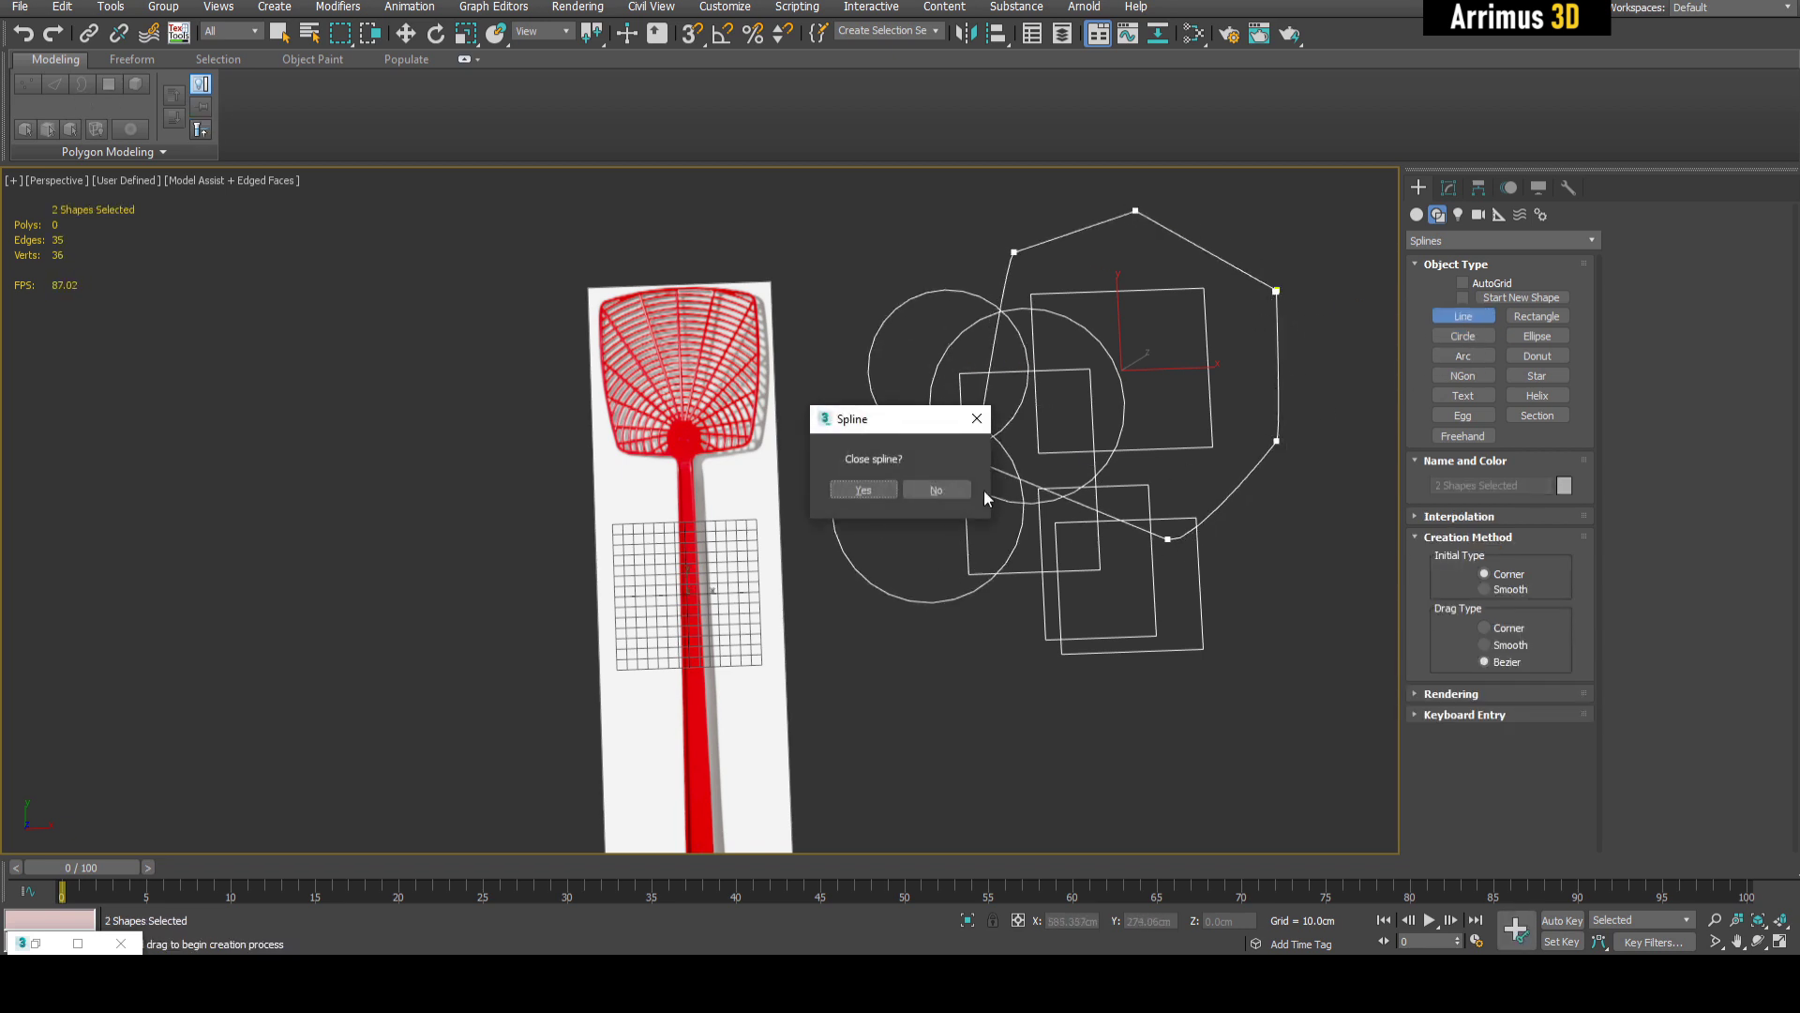
{"action": "left_click", "coordinate": [884, 487]}
{"action": "middle_click_drag", "start_coordinate": [1126, 428], "coordinate": [1060, 463]}
{"action": "right_click", "coordinate": [1071, 432]}
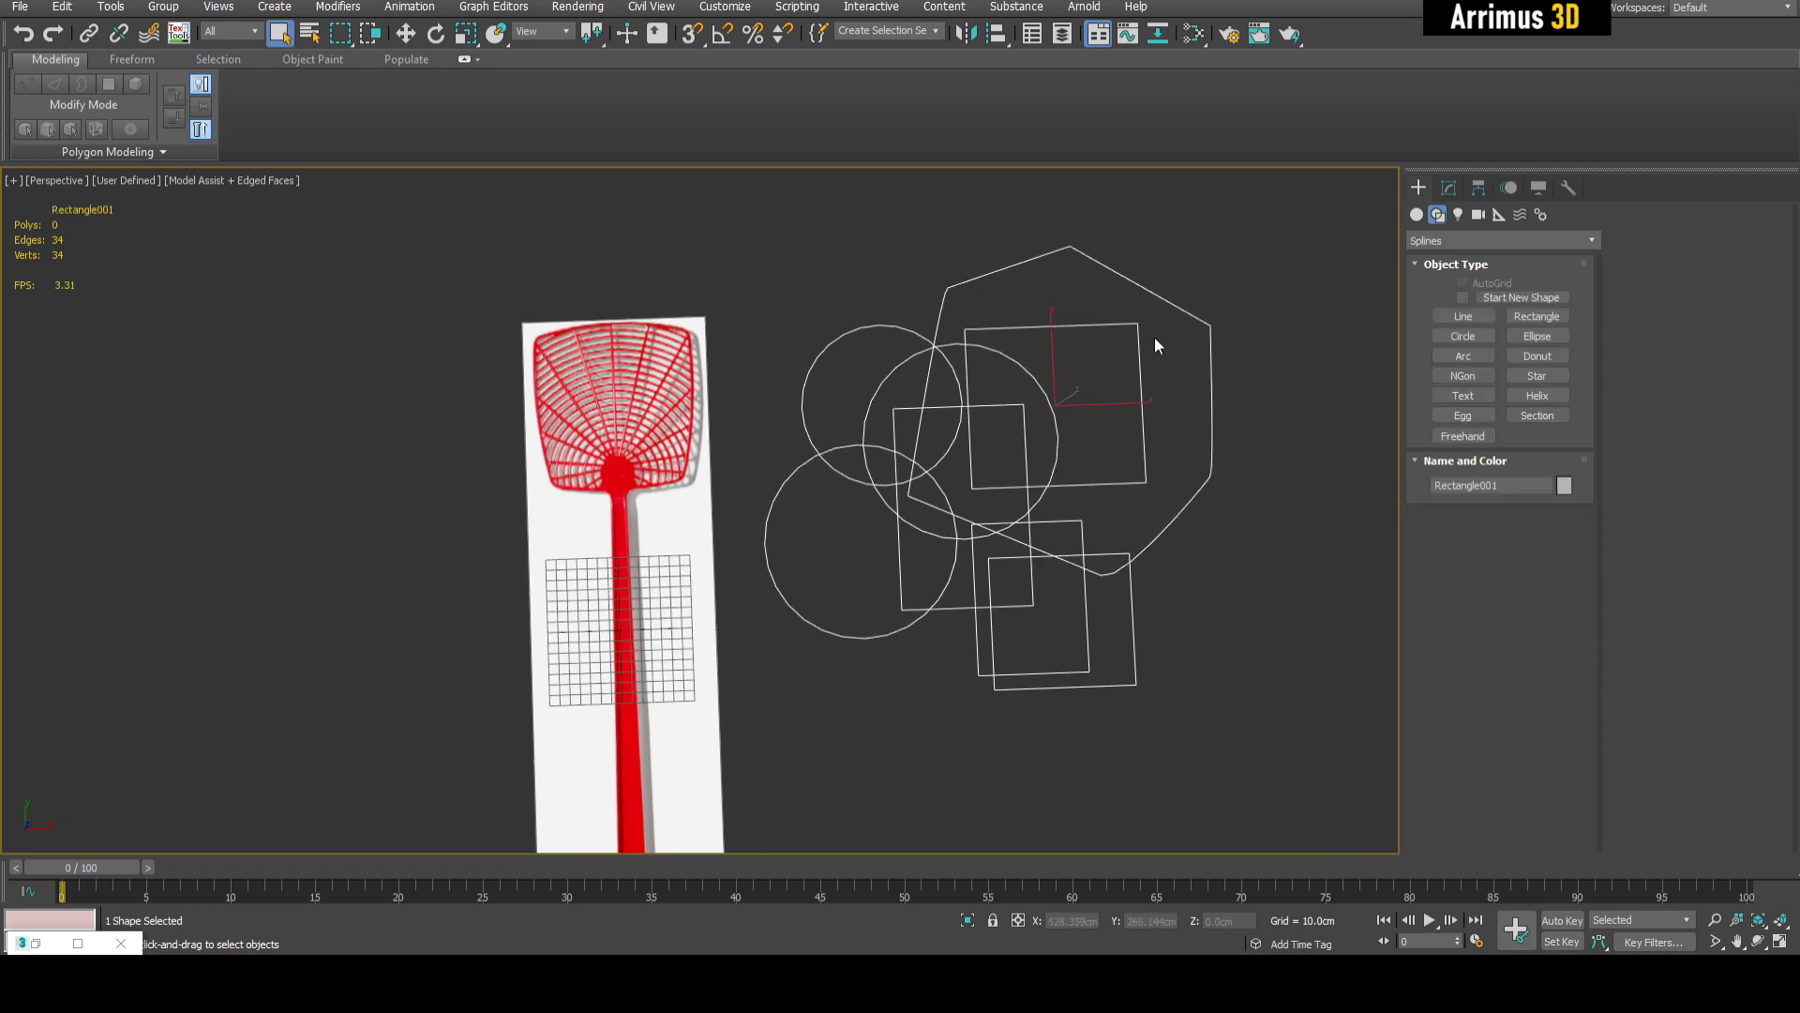
{"action": "left_click", "coordinate": [1445, 187]}
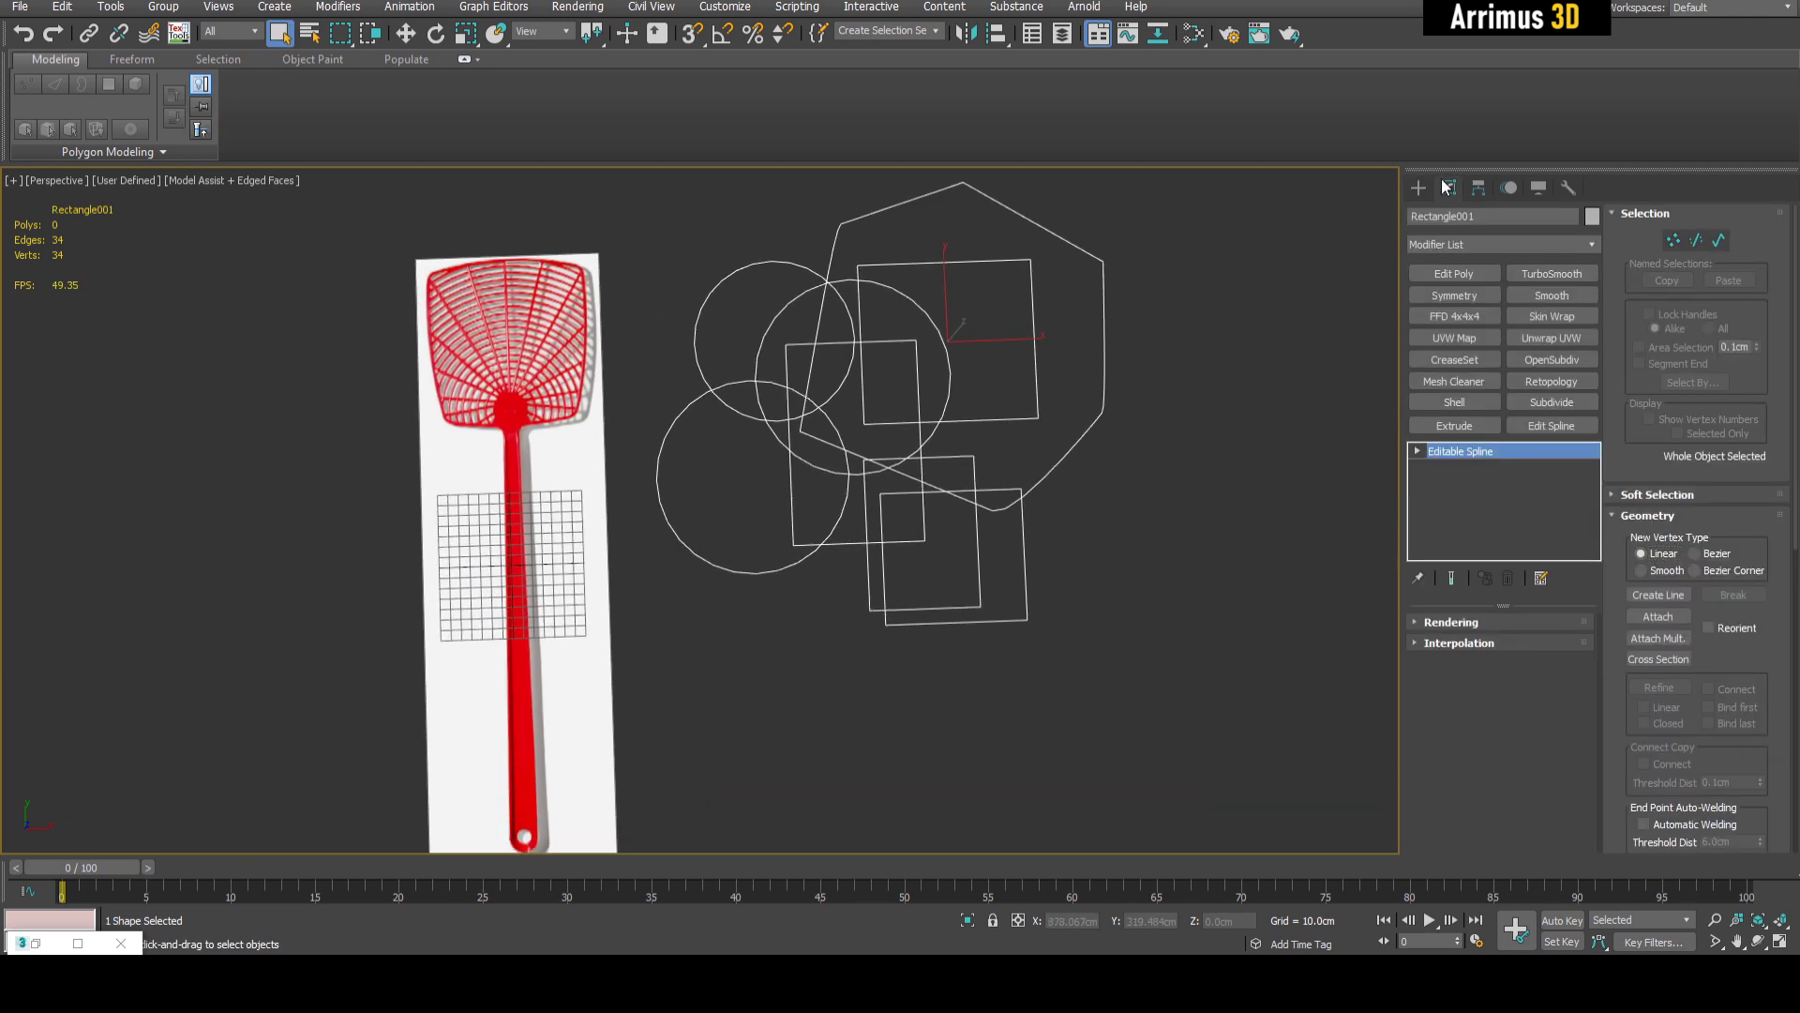
- Create a standard box in the empty area beyond the spline shapes
{"action": "left_click", "coordinate": [1421, 187]}
{"action": "left_click", "coordinate": [1418, 215]}
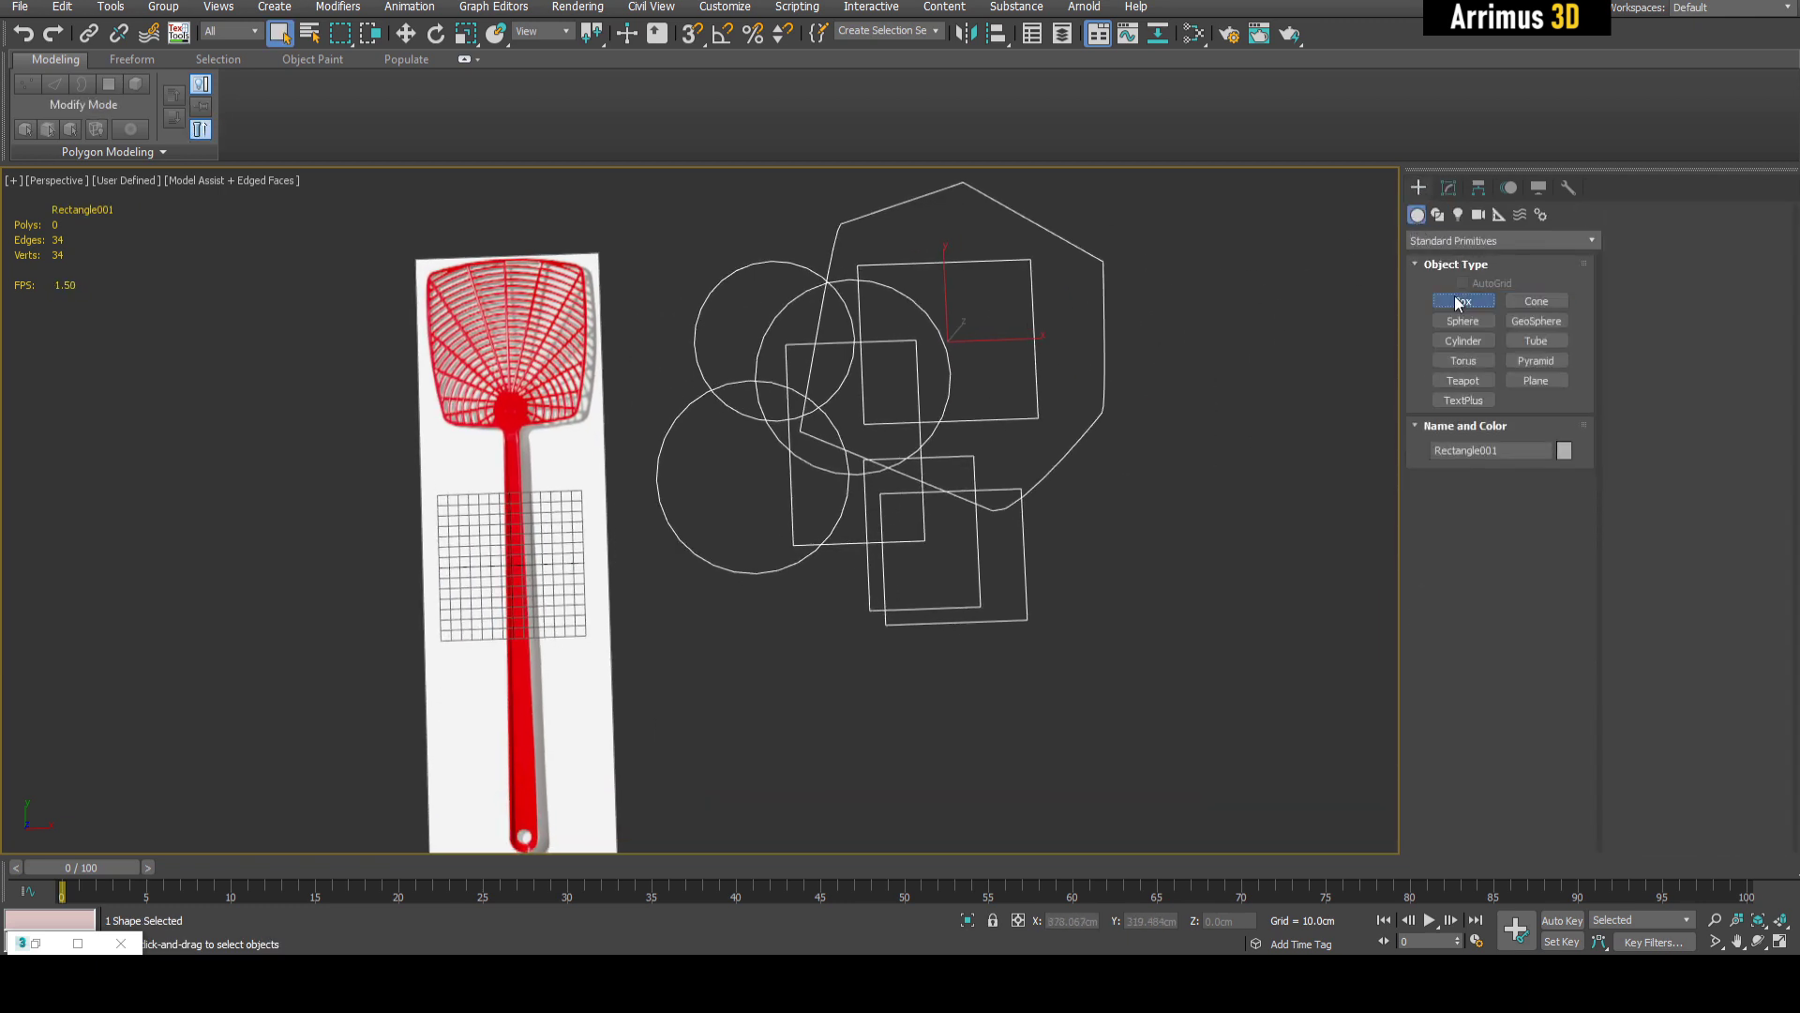
{"action": "middle_click_drag", "start_coordinate": [1135, 430], "coordinate": [1104, 445]}
{"action": "left_click_drag", "start_coordinate": [1129, 373], "coordinate": [1250, 451]}
{"action": "left_click", "coordinate": [1254, 383]}
{"action": "right_click", "coordinate": [1256, 383]}
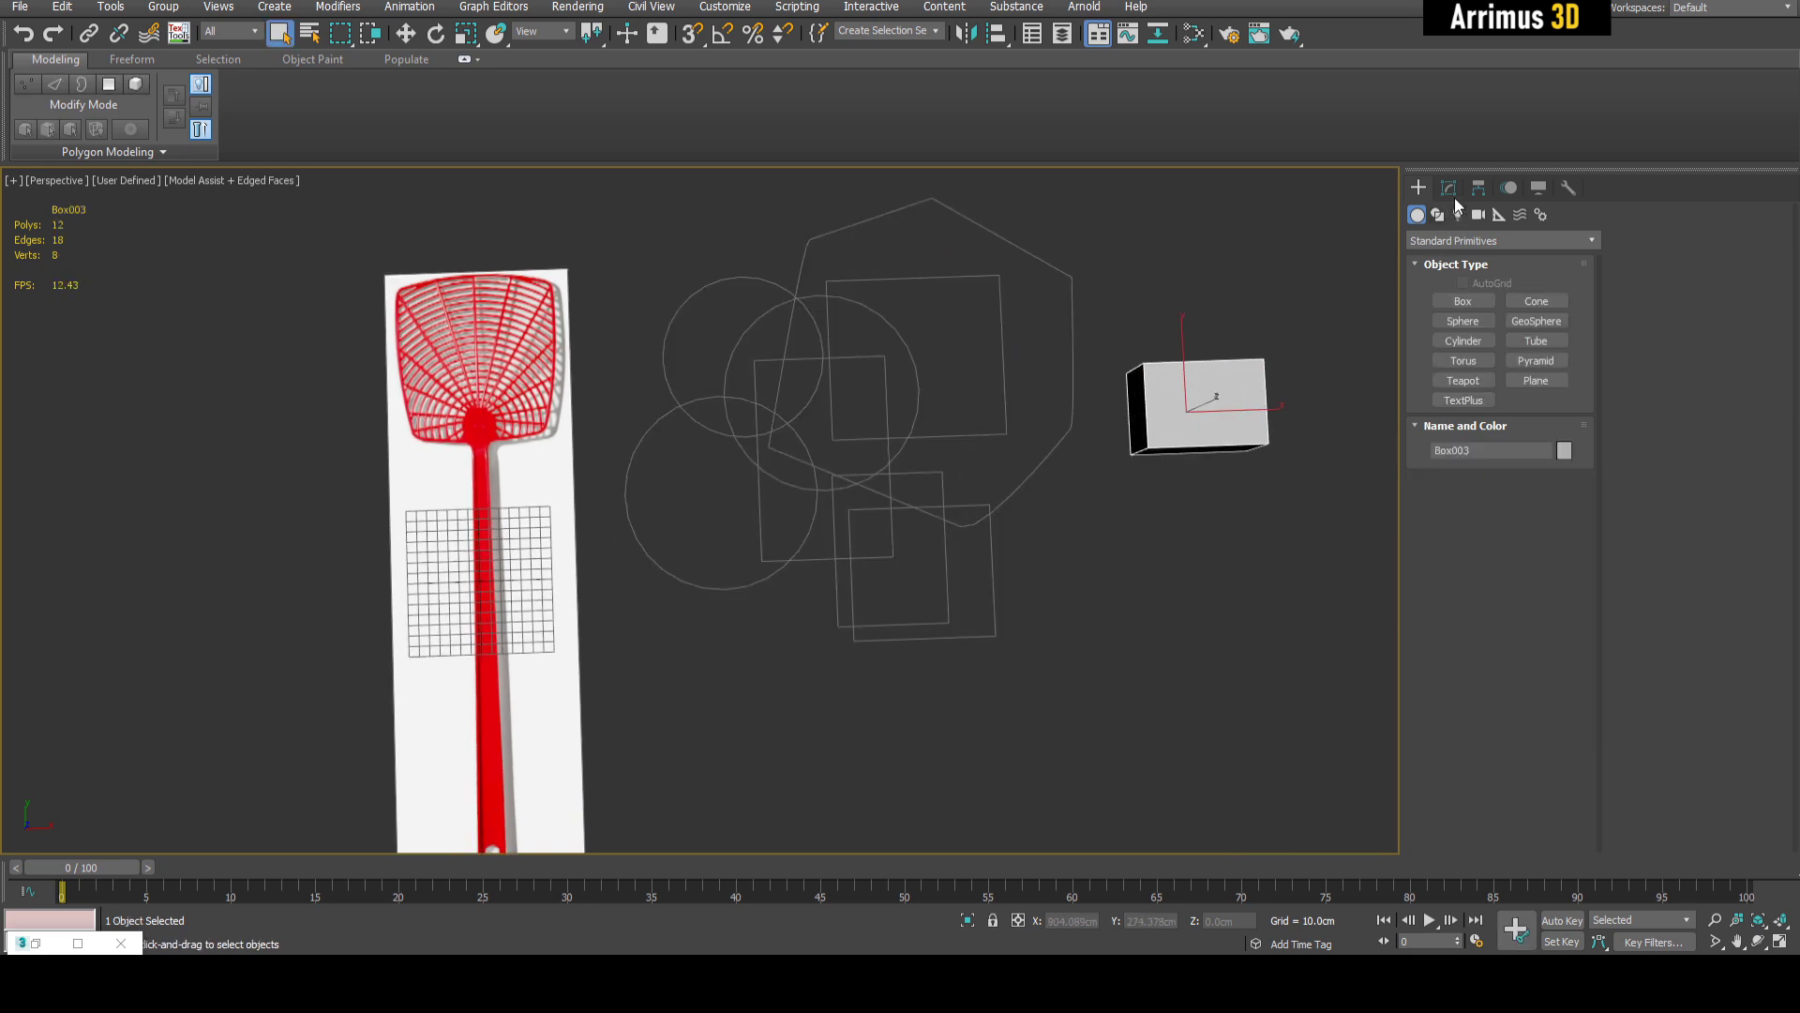
- Add an Edit Poly modifier to the box and move one upper edge outward to stretch the top face
{"action": "left_click", "coordinate": [1453, 192]}
{"action": "scroll", "coordinate": [1141, 397], "scroll_direction": "up", "scroll_amount": 3}
{"action": "middle_click_drag", "start_coordinate": [1263, 319], "coordinate": [898, 319]}
{"action": "left_click", "coordinate": [1443, 272]}
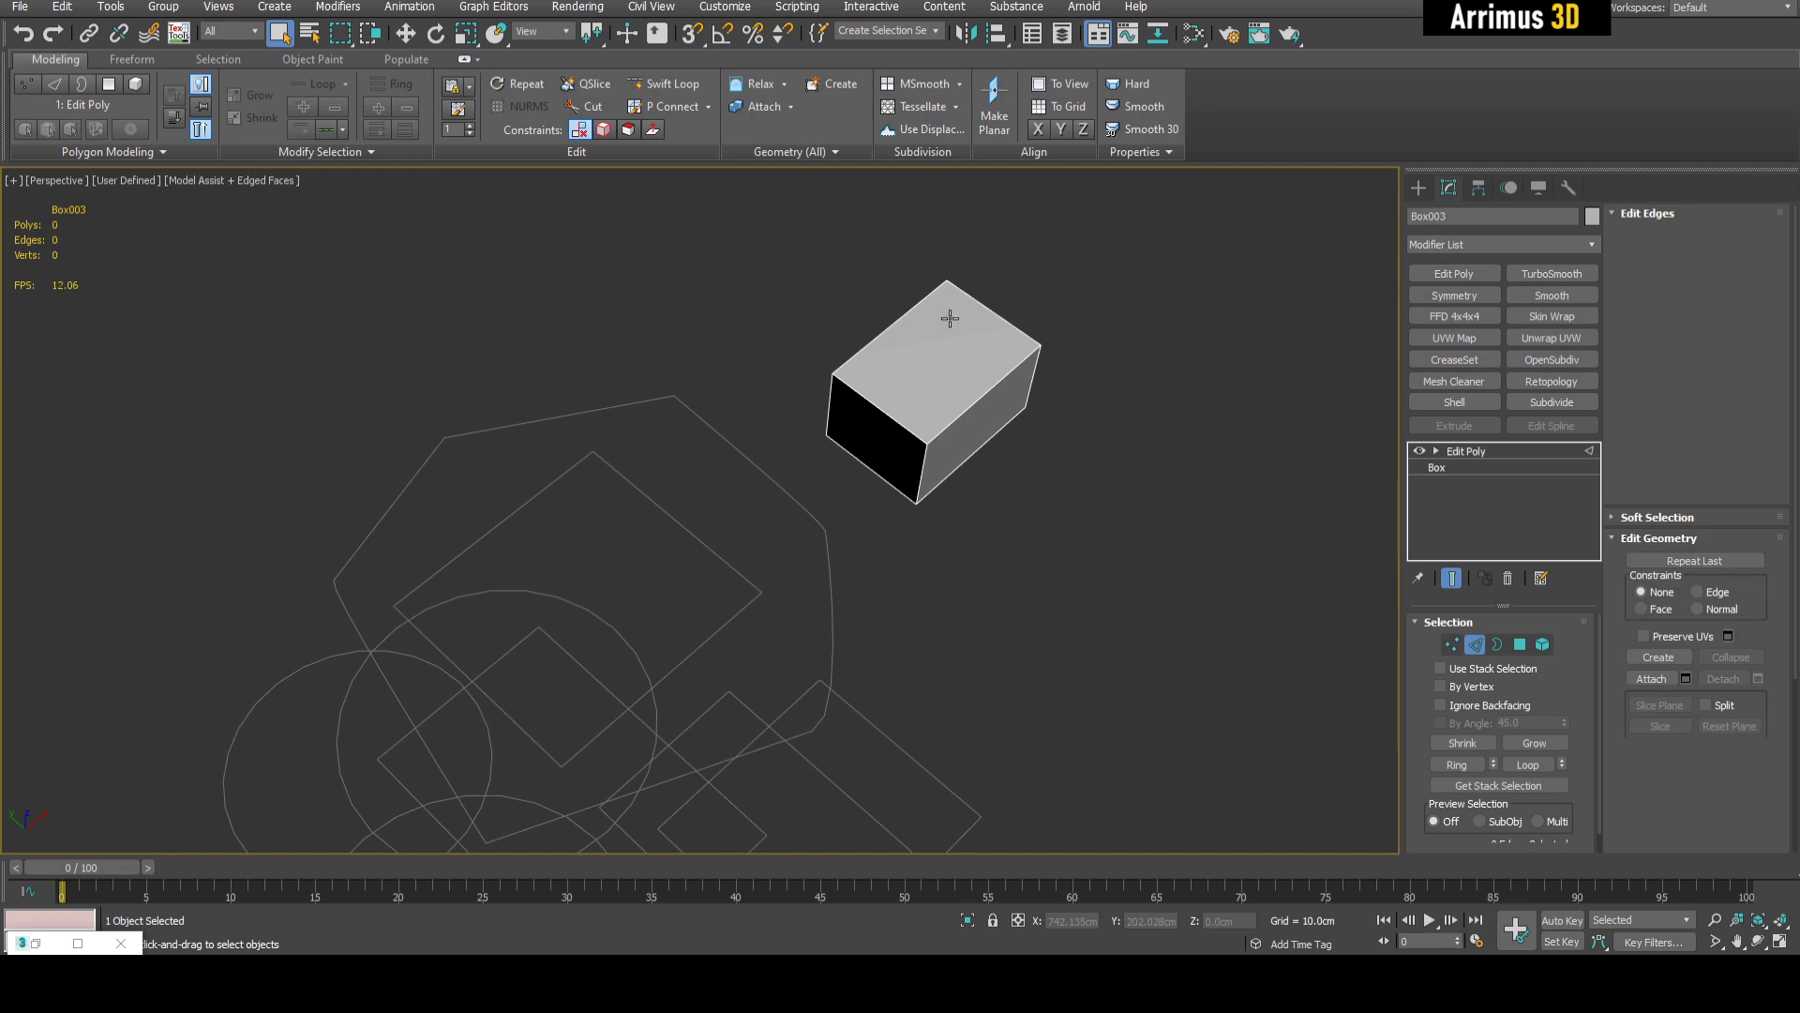
{"action": "key", "text": "w"}
{"action": "left_click", "coordinate": [900, 319]}
{"action": "left_click_drag", "start_coordinate": [892, 324], "coordinate": [722, 239]}
{"action": "middle_click_drag", "start_coordinate": [722, 239], "coordinate": [959, 396]}
- Add a second Edit Poly modifier and extrude the box's top polygon upward
{"action": "left_click", "coordinate": [1455, 273]}
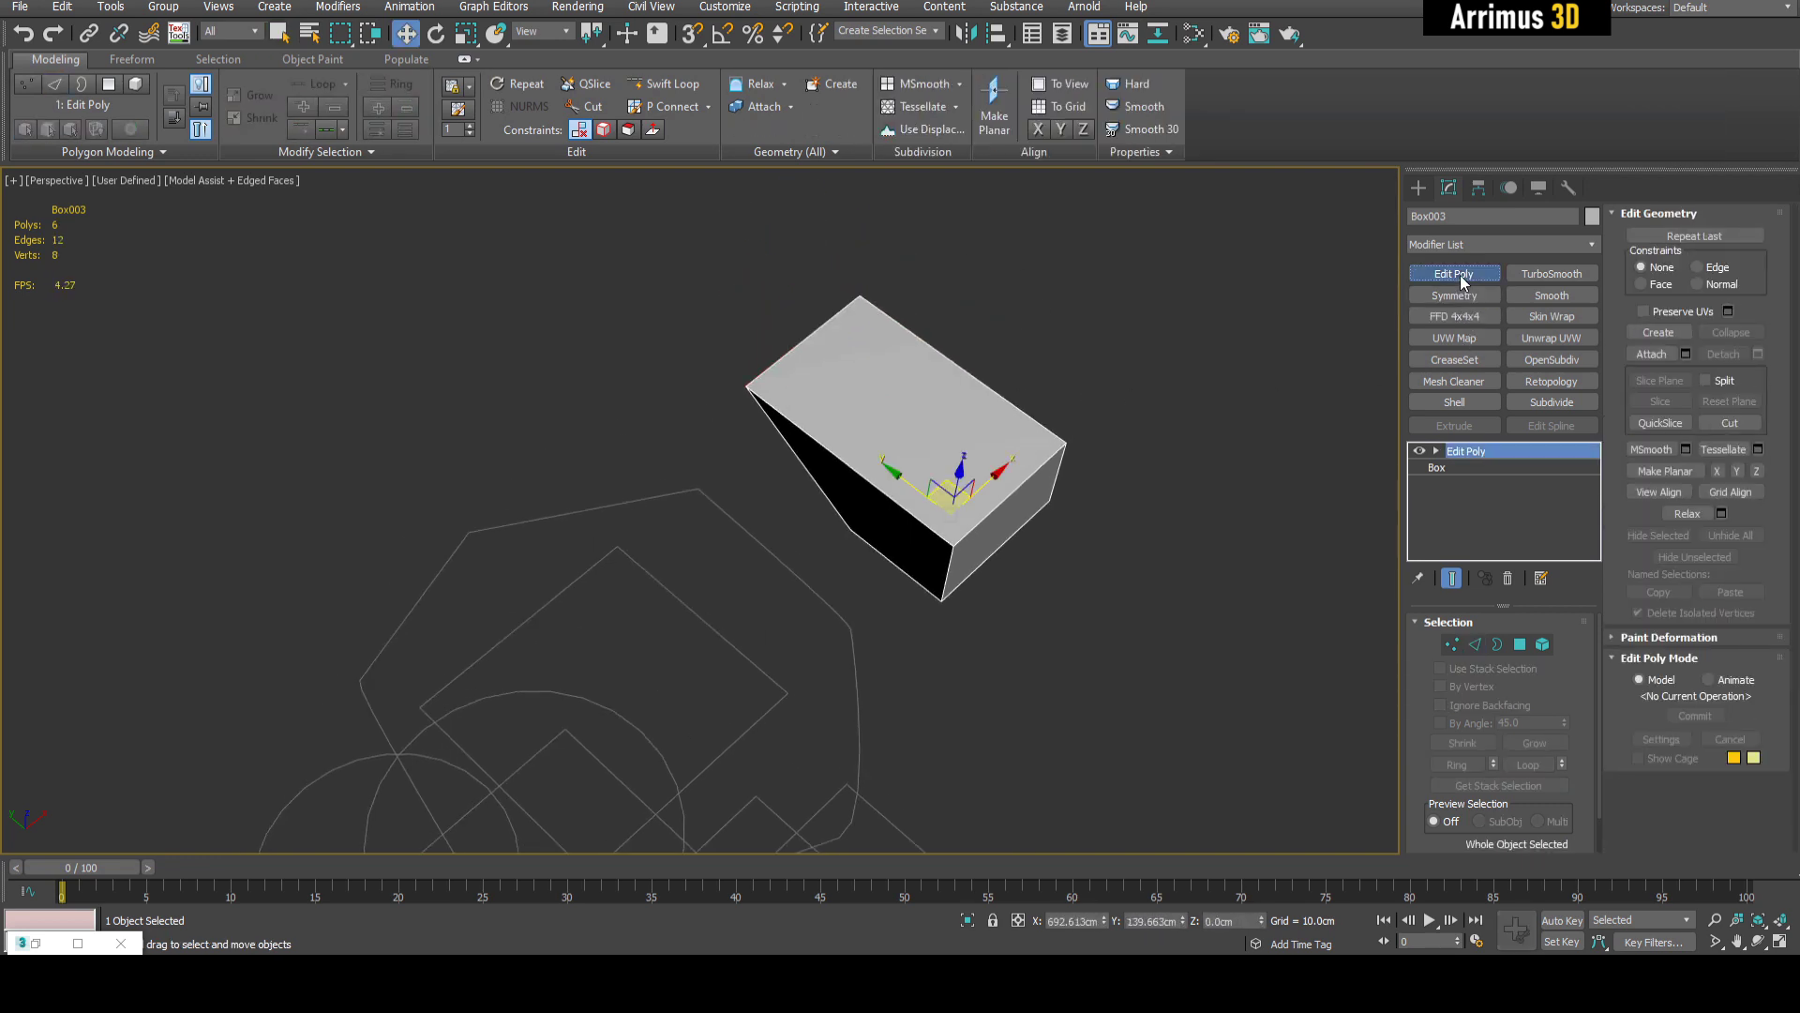
{"action": "key", "text": "4"}
{"action": "left_click", "coordinate": [954, 450]}
{"action": "middle_click_drag", "start_coordinate": [954, 450], "coordinate": [931, 460], "text": "alt"}
{"action": "left_click_drag", "start_coordinate": [931, 460], "coordinate": [944, 353], "text": "shift"}
{"action": "key", "text": "4"}
{"action": "key", "text": "q"}
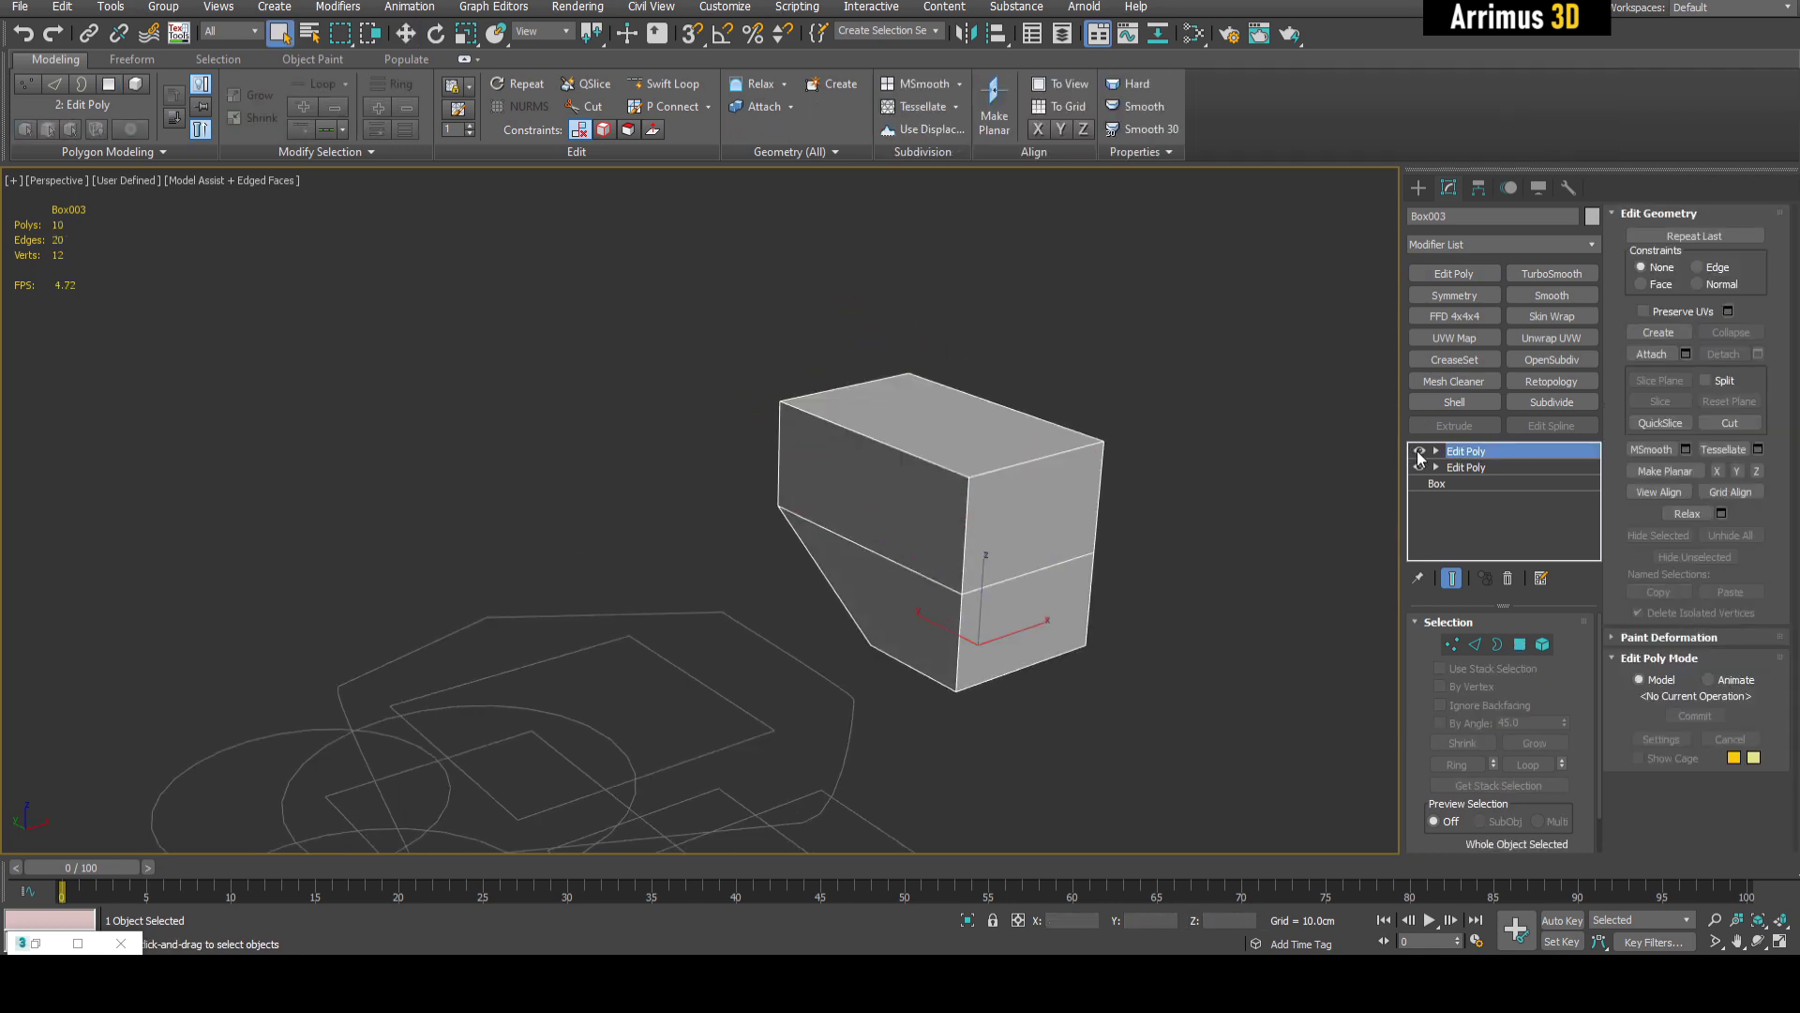
- Toggle the visibility of both Edit Poly modifiers and delete the box
{"action": "left_click", "coordinate": [1418, 452]}
{"action": "left_click", "coordinate": [1420, 467]}
{"action": "middle_click_drag", "start_coordinate": [1284, 497], "coordinate": [1134, 548], "text": "alt"}
{"action": "key", "text": "Delete"}
- Select the combined spline shape and add an Edit Spline modifier to it
{"action": "middle_click_drag", "start_coordinate": [847, 593], "coordinate": [973, 525]}
{"action": "left_click_drag", "start_coordinate": [984, 427], "coordinate": [849, 522]}
{"action": "middle_click_drag", "start_coordinate": [1016, 471], "coordinate": [1022, 515], "text": "alt"}
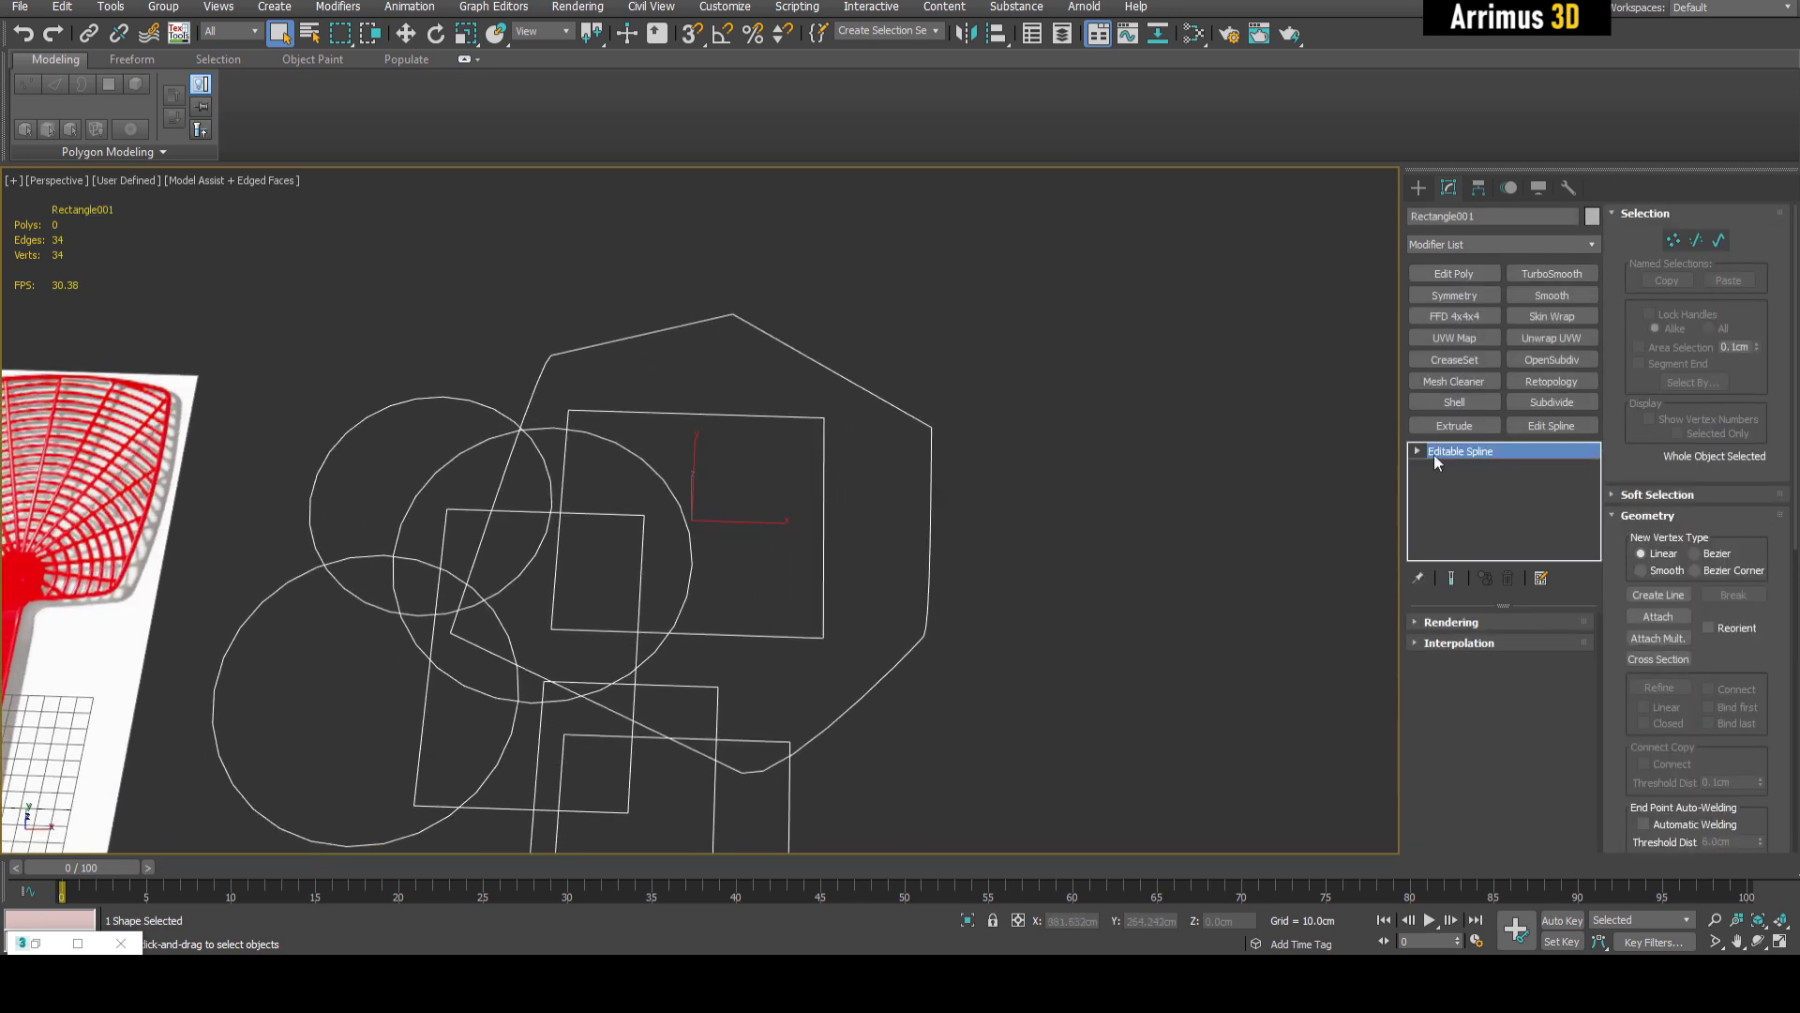
{"action": "key", "text": "shift+z"}
{"action": "key", "text": "shift+z"}
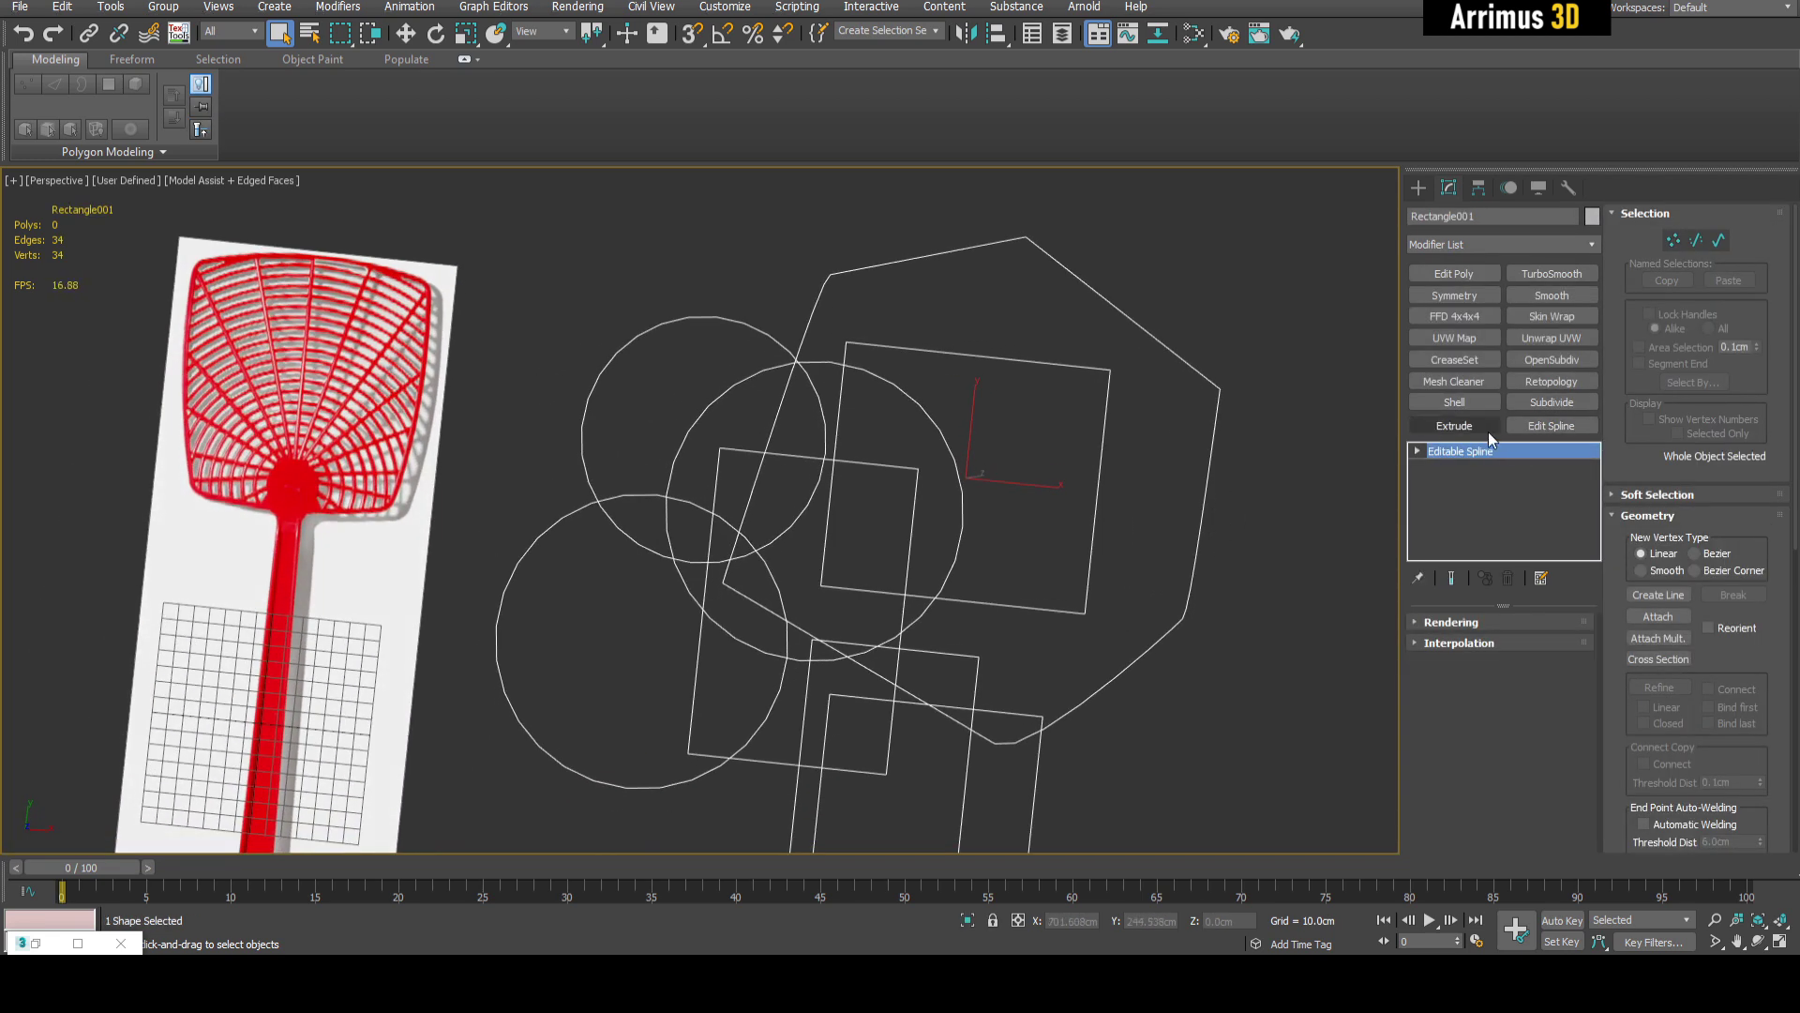
{"action": "left_click", "coordinate": [1549, 426]}
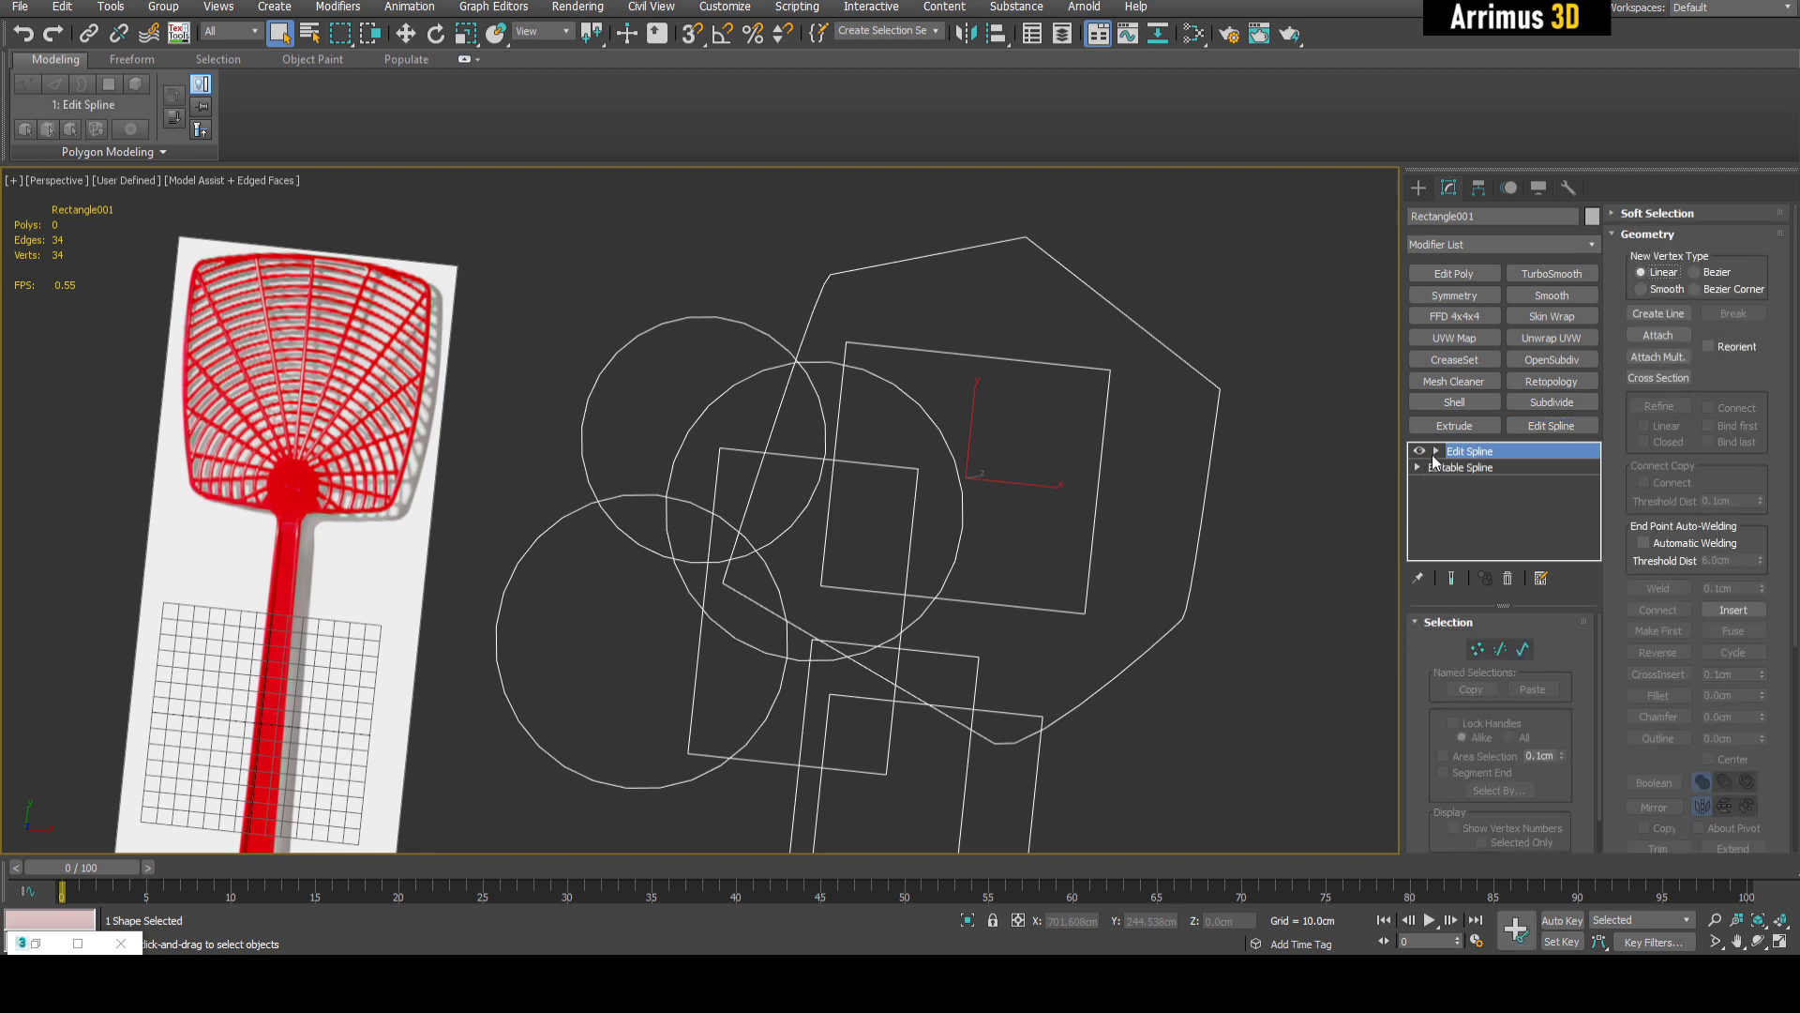
- At spline level, subtract the circle nearest the large rectangle from the seven-point outline with a Boolean
{"action": "left_click", "coordinate": [1436, 451]}
{"action": "left_click", "coordinate": [1468, 500]}
{"action": "left_click", "coordinate": [1146, 330]}
{"action": "scroll", "coordinate": [1763, 664], "scroll_direction": "down", "scroll_amount": 5}
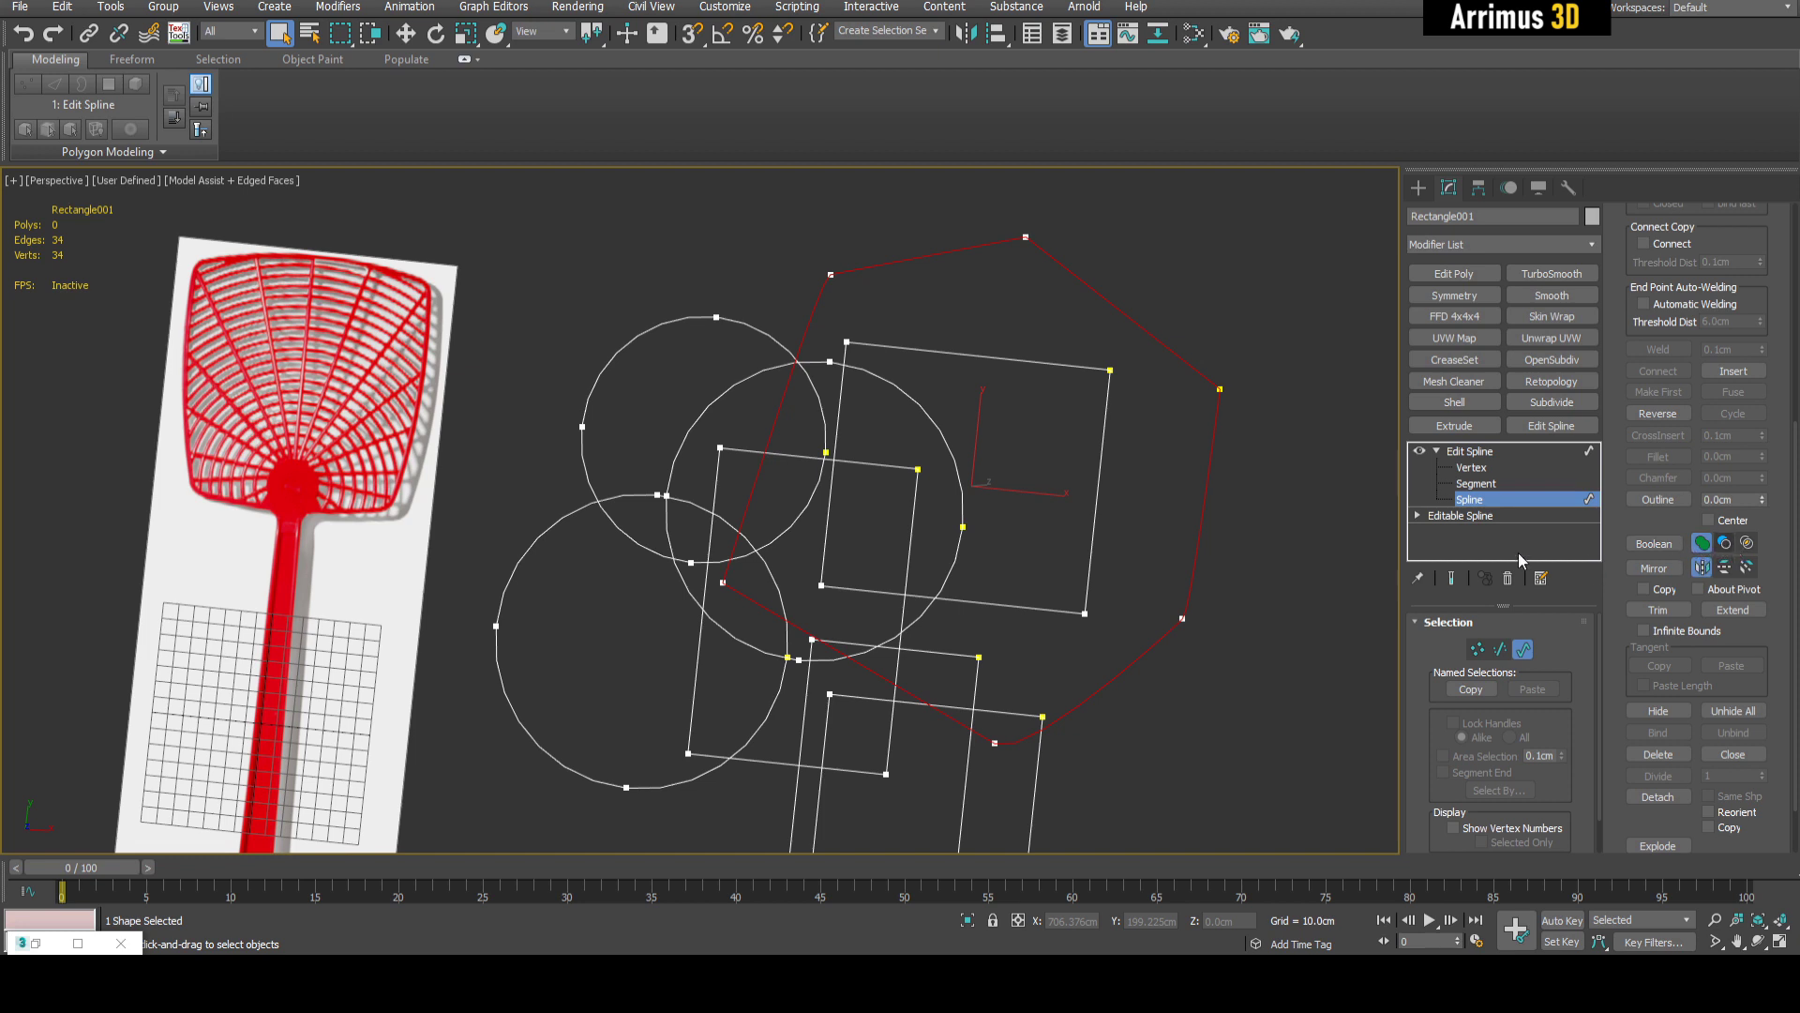
{"action": "left_click", "coordinate": [1639, 546]}
{"action": "scroll", "coordinate": [768, 347], "scroll_direction": "up", "scroll_amount": 10}
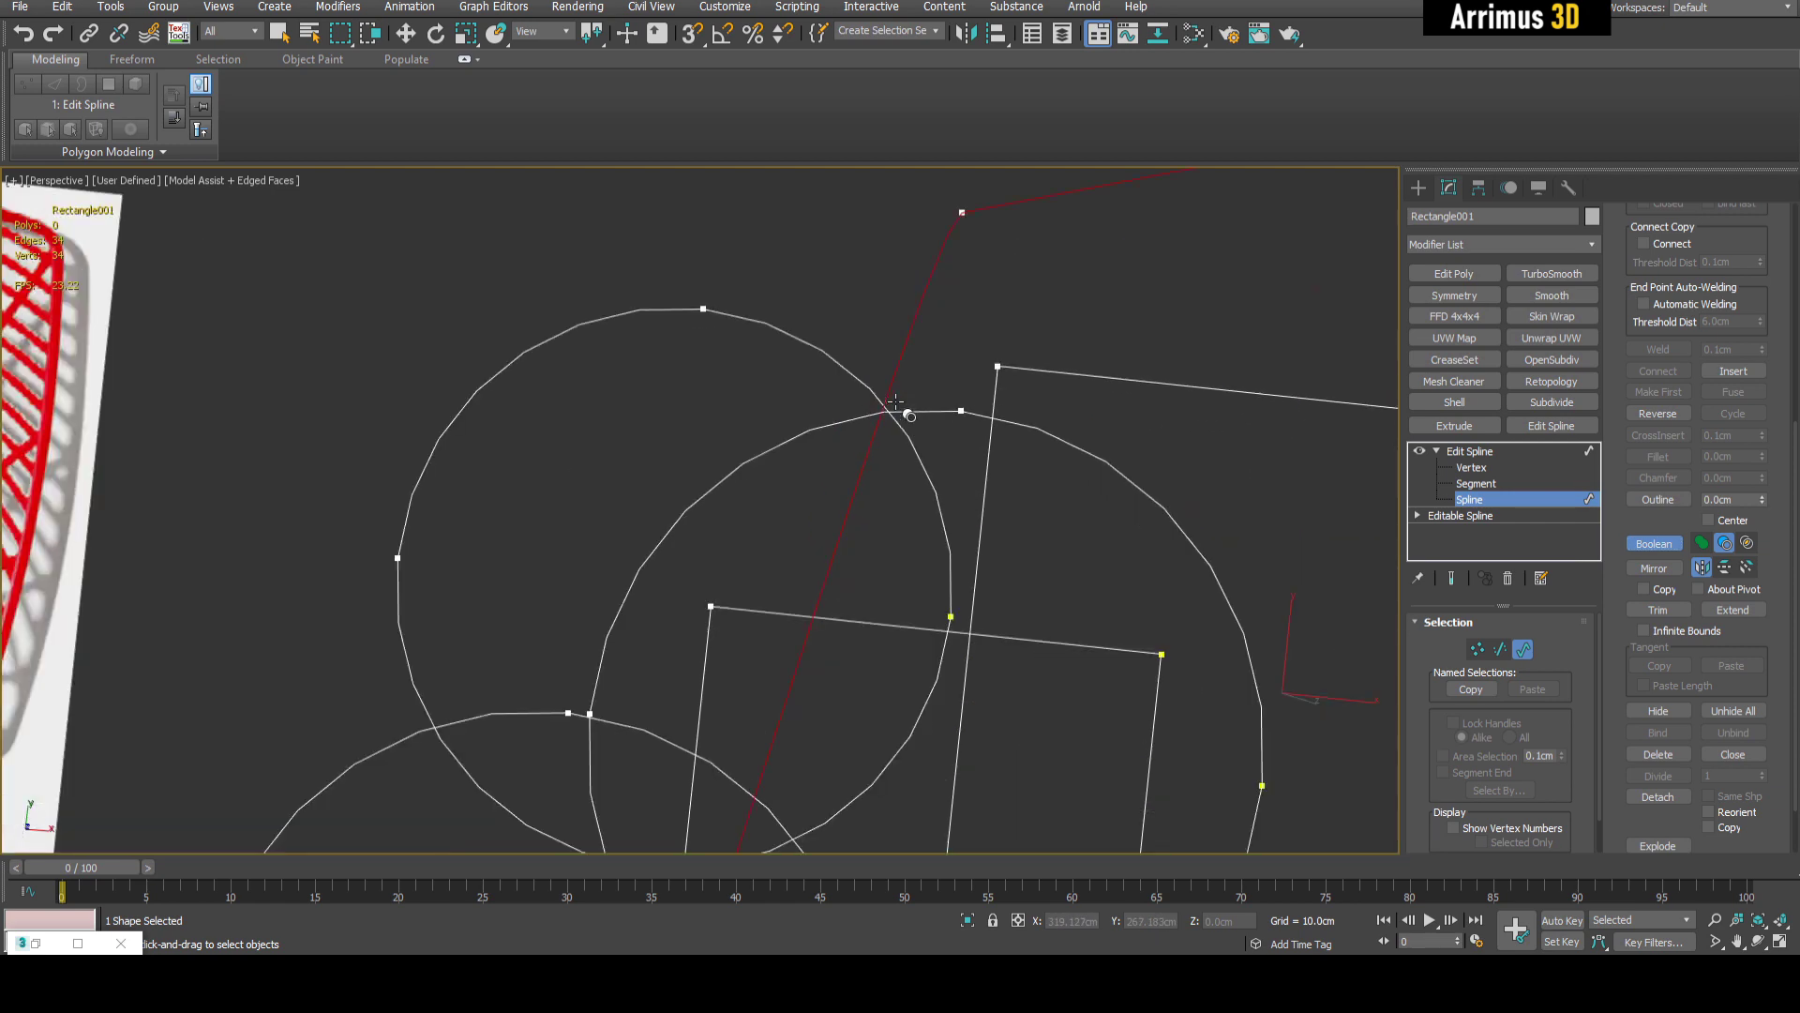
{"action": "scroll", "coordinate": [952, 470], "scroll_direction": "down", "scroll_amount": 10}
{"action": "key", "text": "w"}
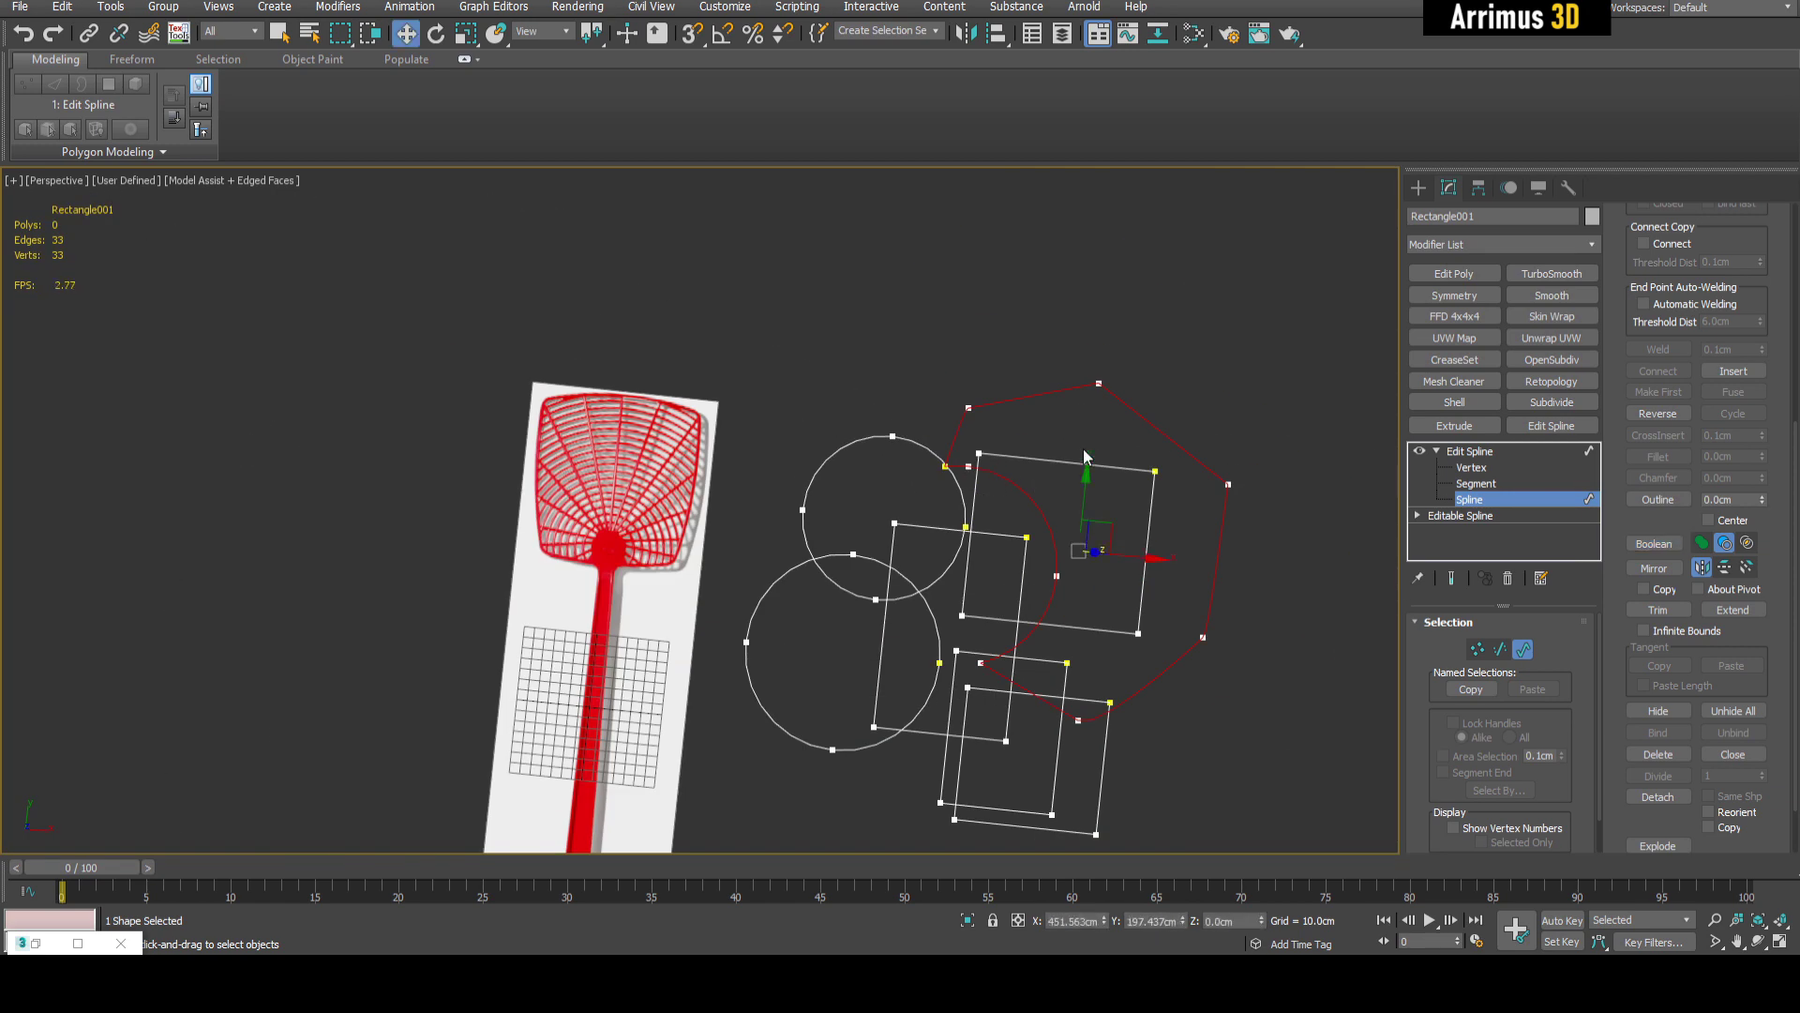
- Subtract the large rectangle from the outline with a Boolean and move the resulting spline away from the other splines
{"action": "scroll", "coordinate": [1148, 546], "scroll_direction": "up", "scroll_amount": 2}
{"action": "middle_click_drag", "start_coordinate": [1236, 576], "coordinate": [1202, 541]}
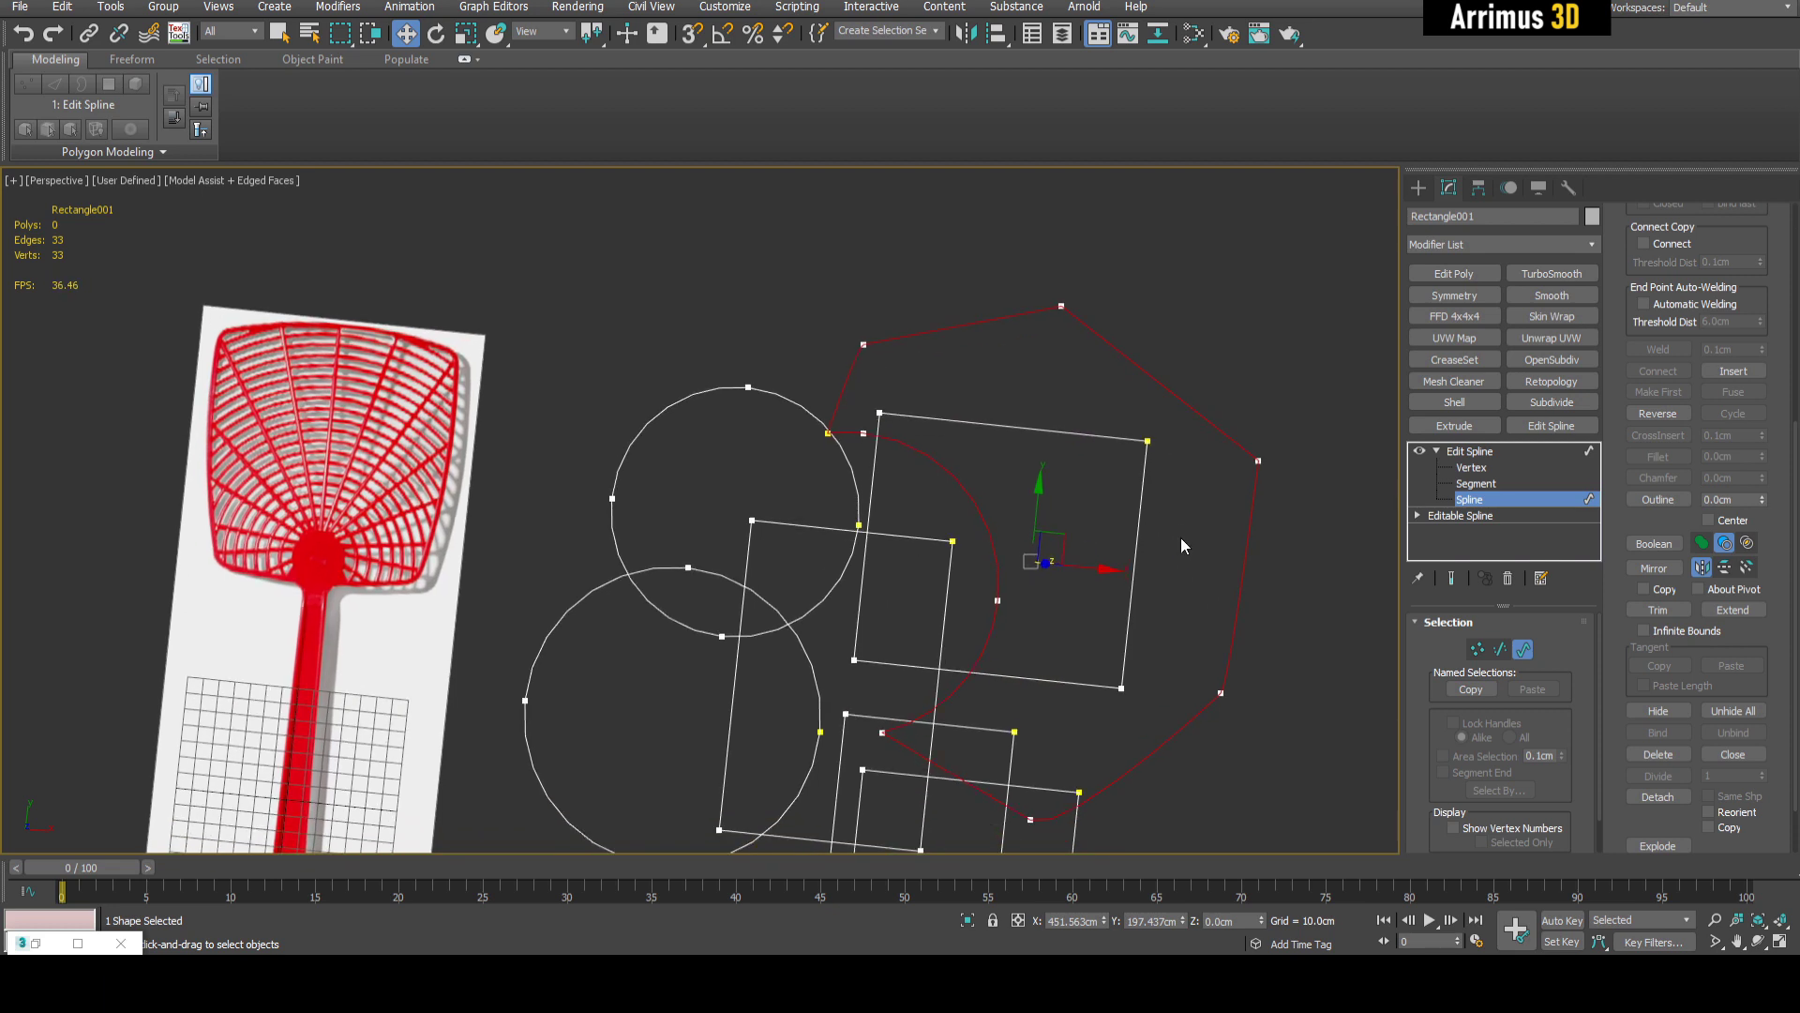
{"action": "left_click", "coordinate": [1654, 544]}
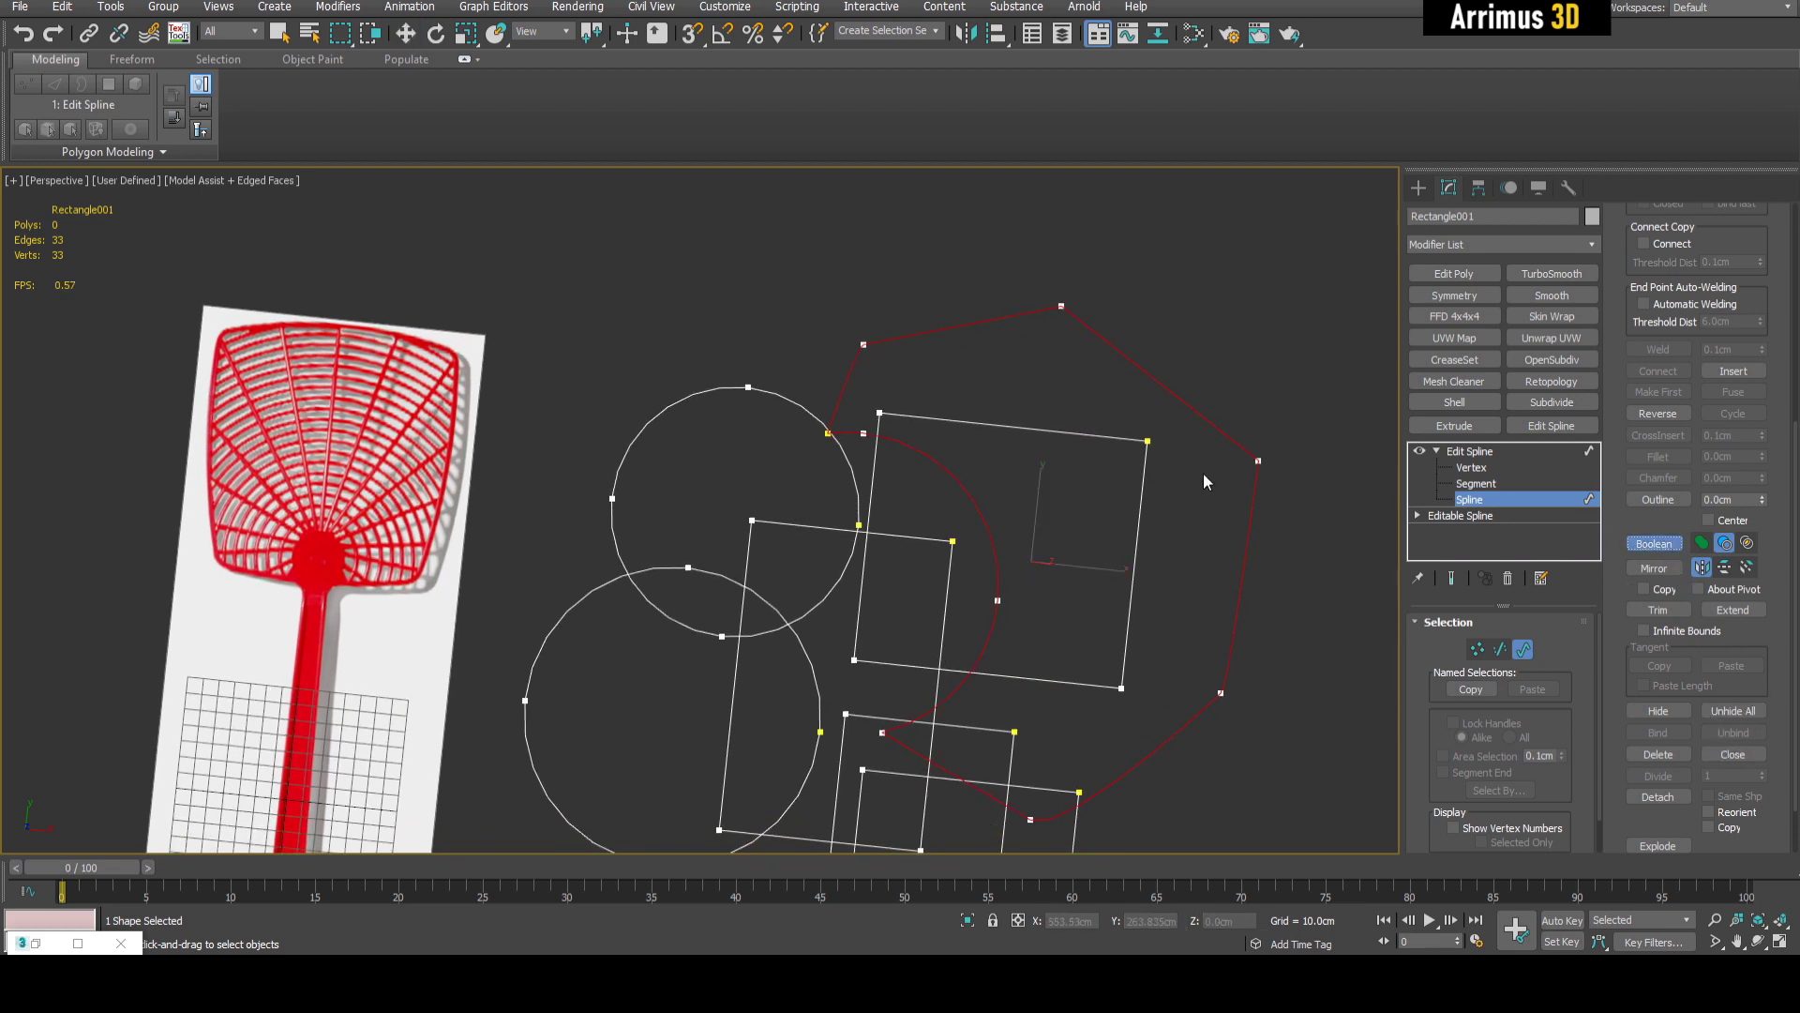
{"action": "left_click", "coordinate": [1144, 459]}
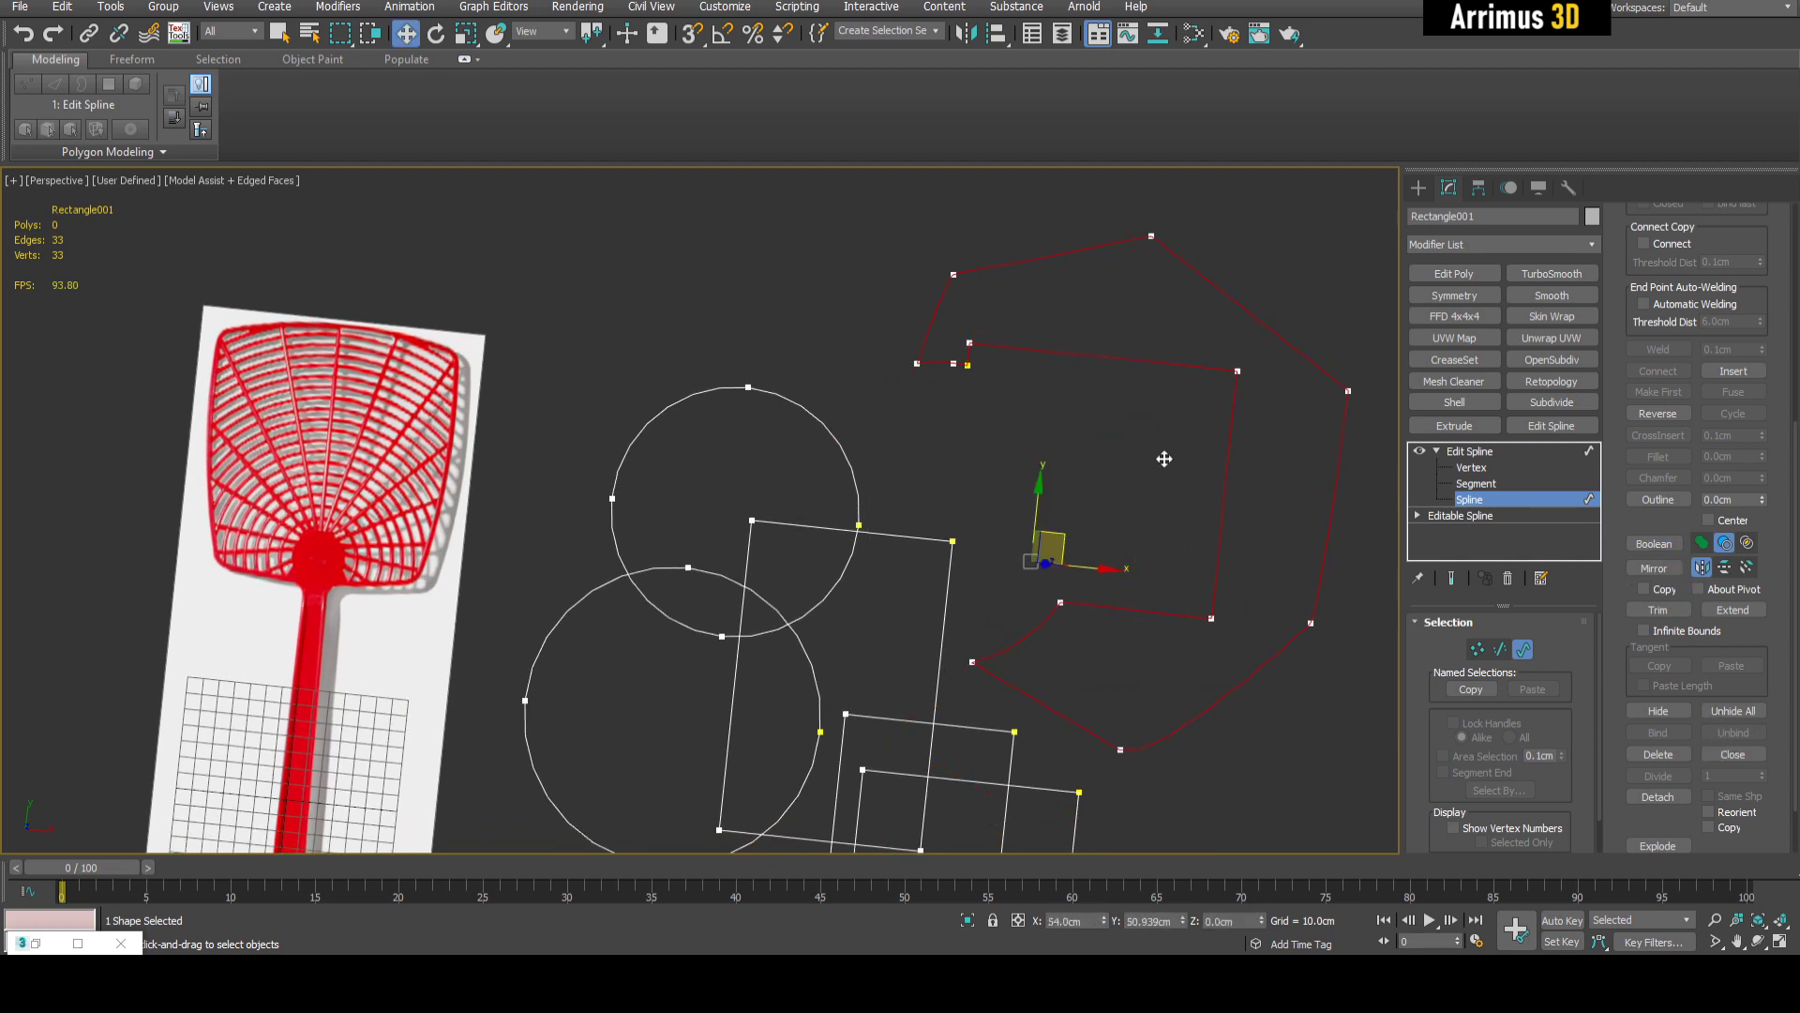
- Return to object level and delete the whole combined spline shape
{"action": "scroll", "coordinate": [1053, 462], "scroll_direction": "down", "scroll_amount": 5}
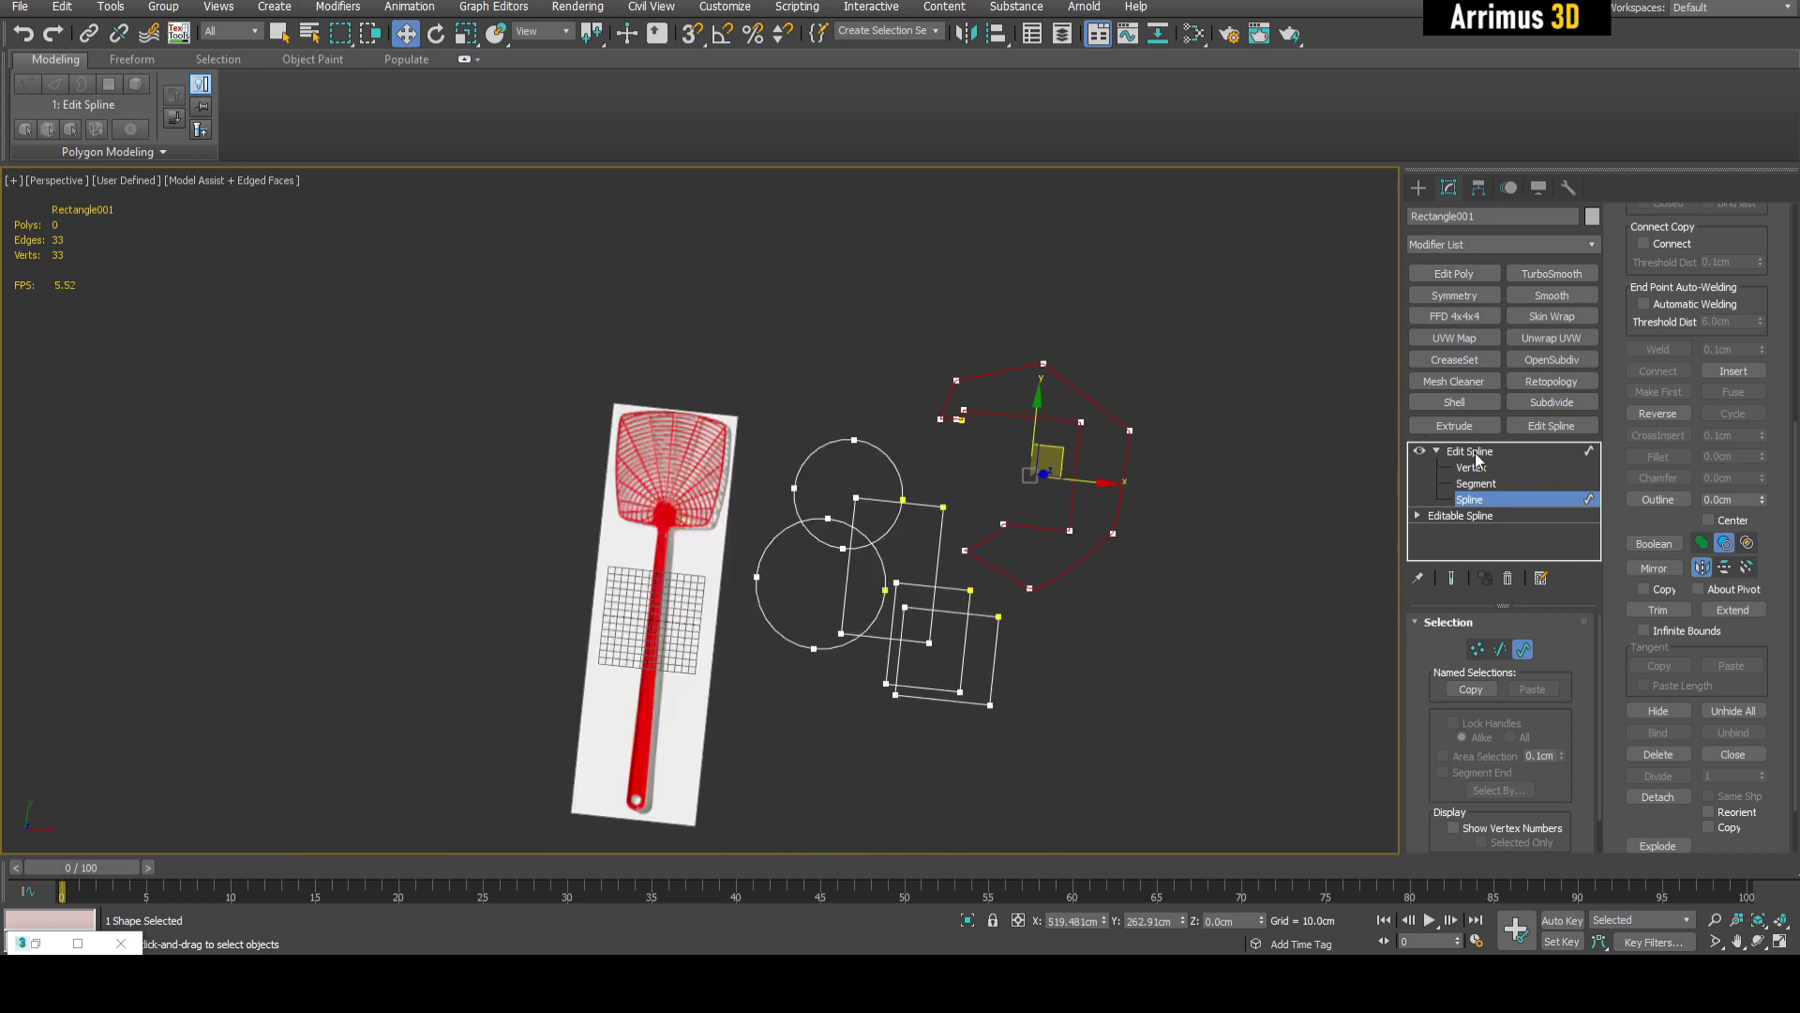
{"action": "left_click", "coordinate": [1477, 458]}
{"action": "key", "text": "Delete"}
- Draw four separate circles beside the fly swatter, the first about 106 cm in radius, and select the first one
{"action": "left_click", "coordinate": [1419, 188]}
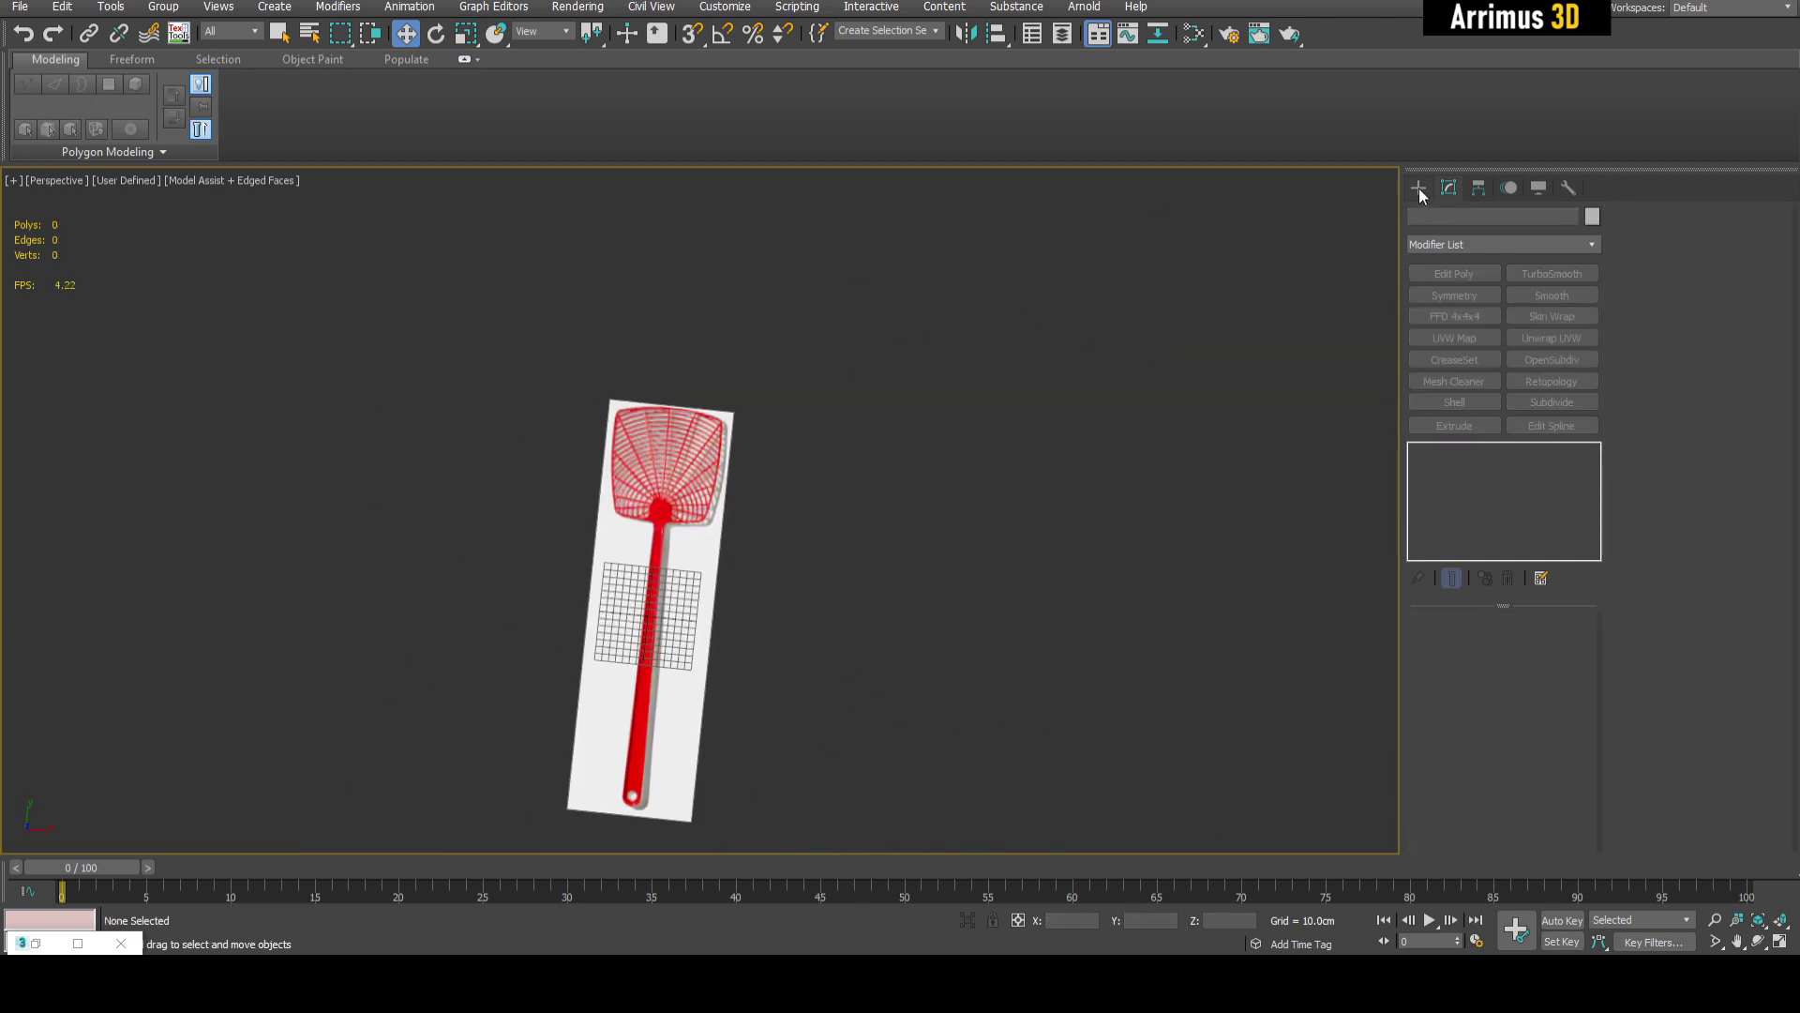
{"action": "left_click", "coordinate": [1438, 215]}
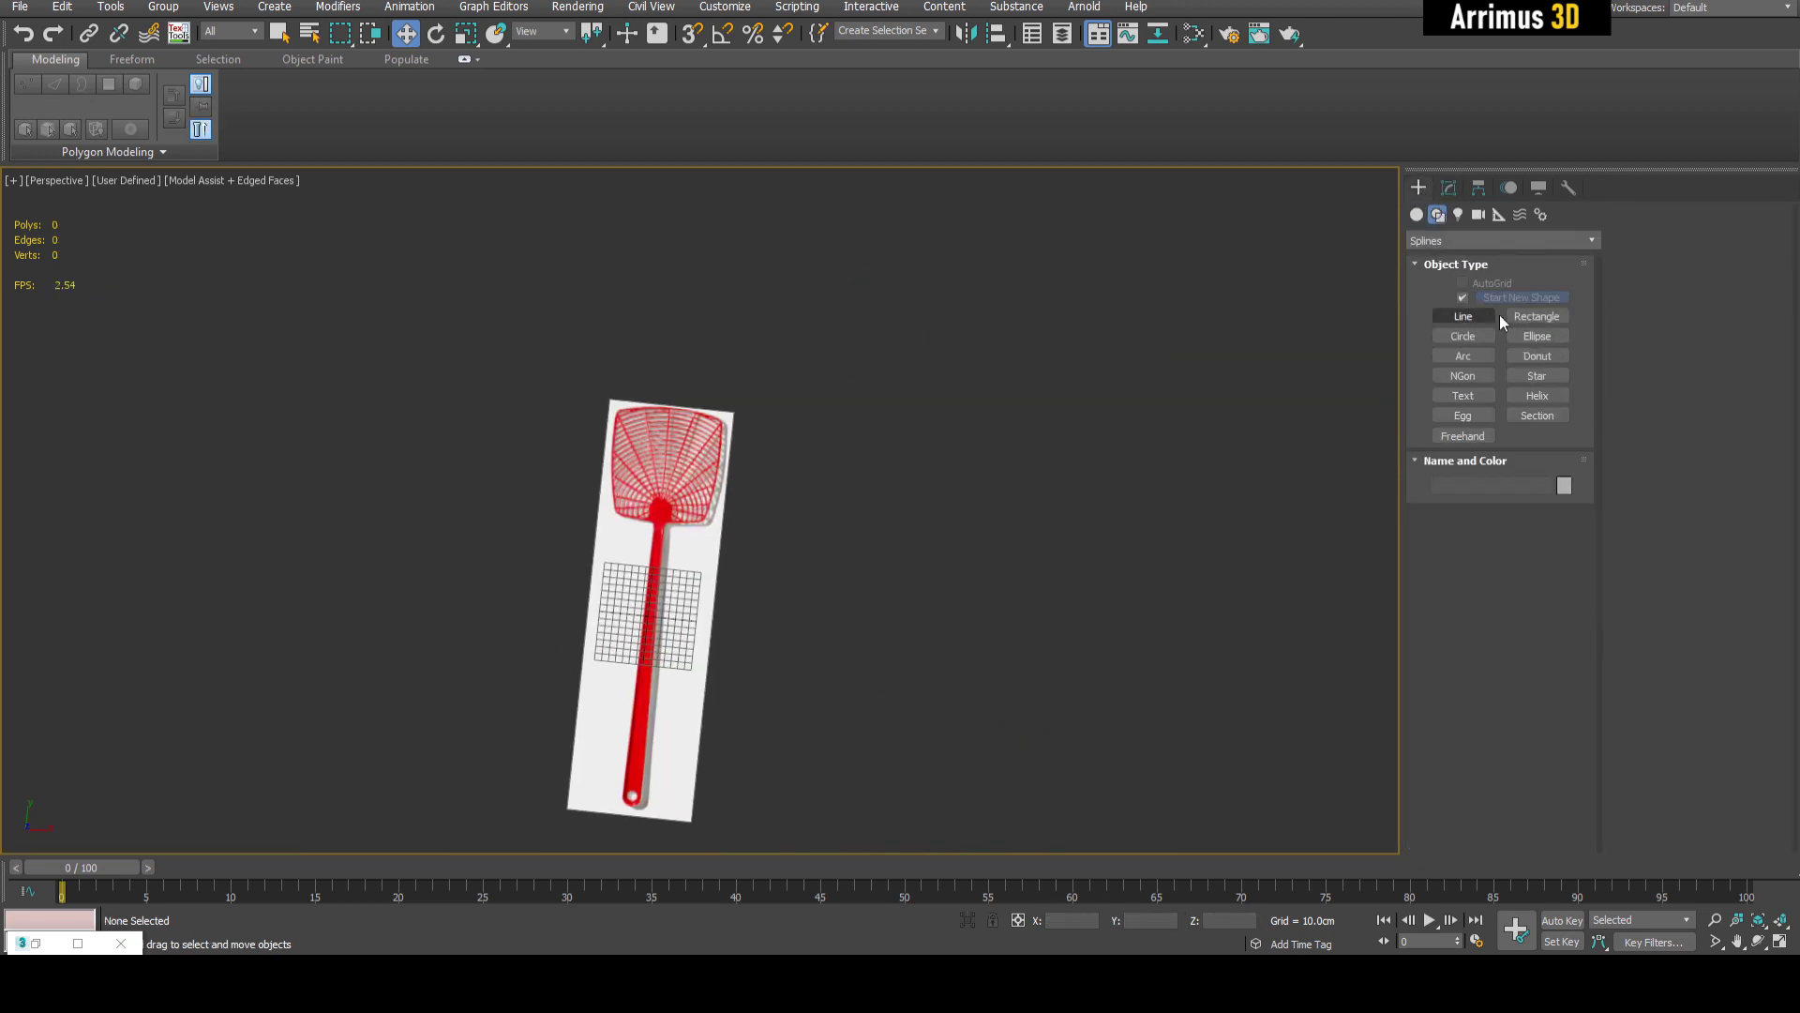
{"action": "left_click", "coordinate": [1483, 335]}
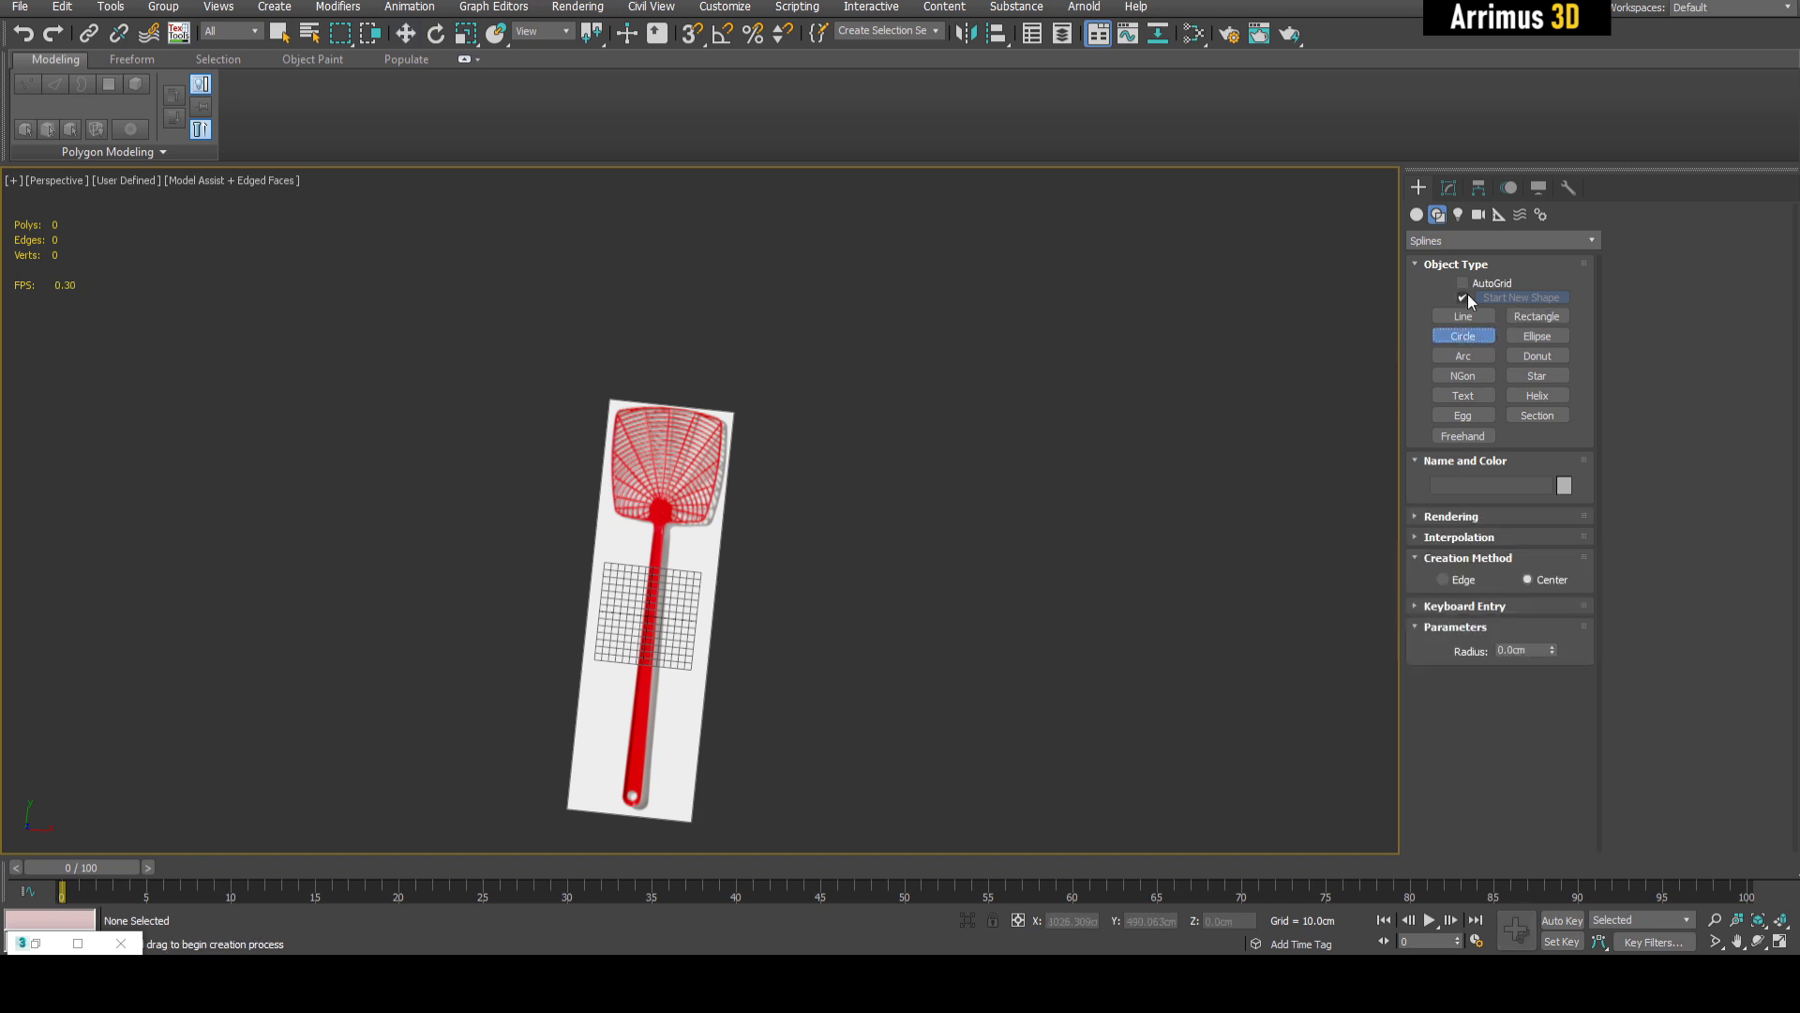
{"action": "left_click_drag", "start_coordinate": [972, 429], "coordinate": [1032, 471]}
{"action": "left_click_drag", "start_coordinate": [996, 560], "coordinate": [1058, 601]}
{"action": "left_click_drag", "start_coordinate": [1163, 543], "coordinate": [1188, 563]}
{"action": "left_click_drag", "start_coordinate": [1225, 458], "coordinate": [1258, 487]}
{"action": "right_click", "coordinate": [1094, 329]}
{"action": "left_click", "coordinate": [1031, 385]}
- Try adding an Edit Spline modifier to the selected circle
{"action": "left_click", "coordinate": [1449, 187]}
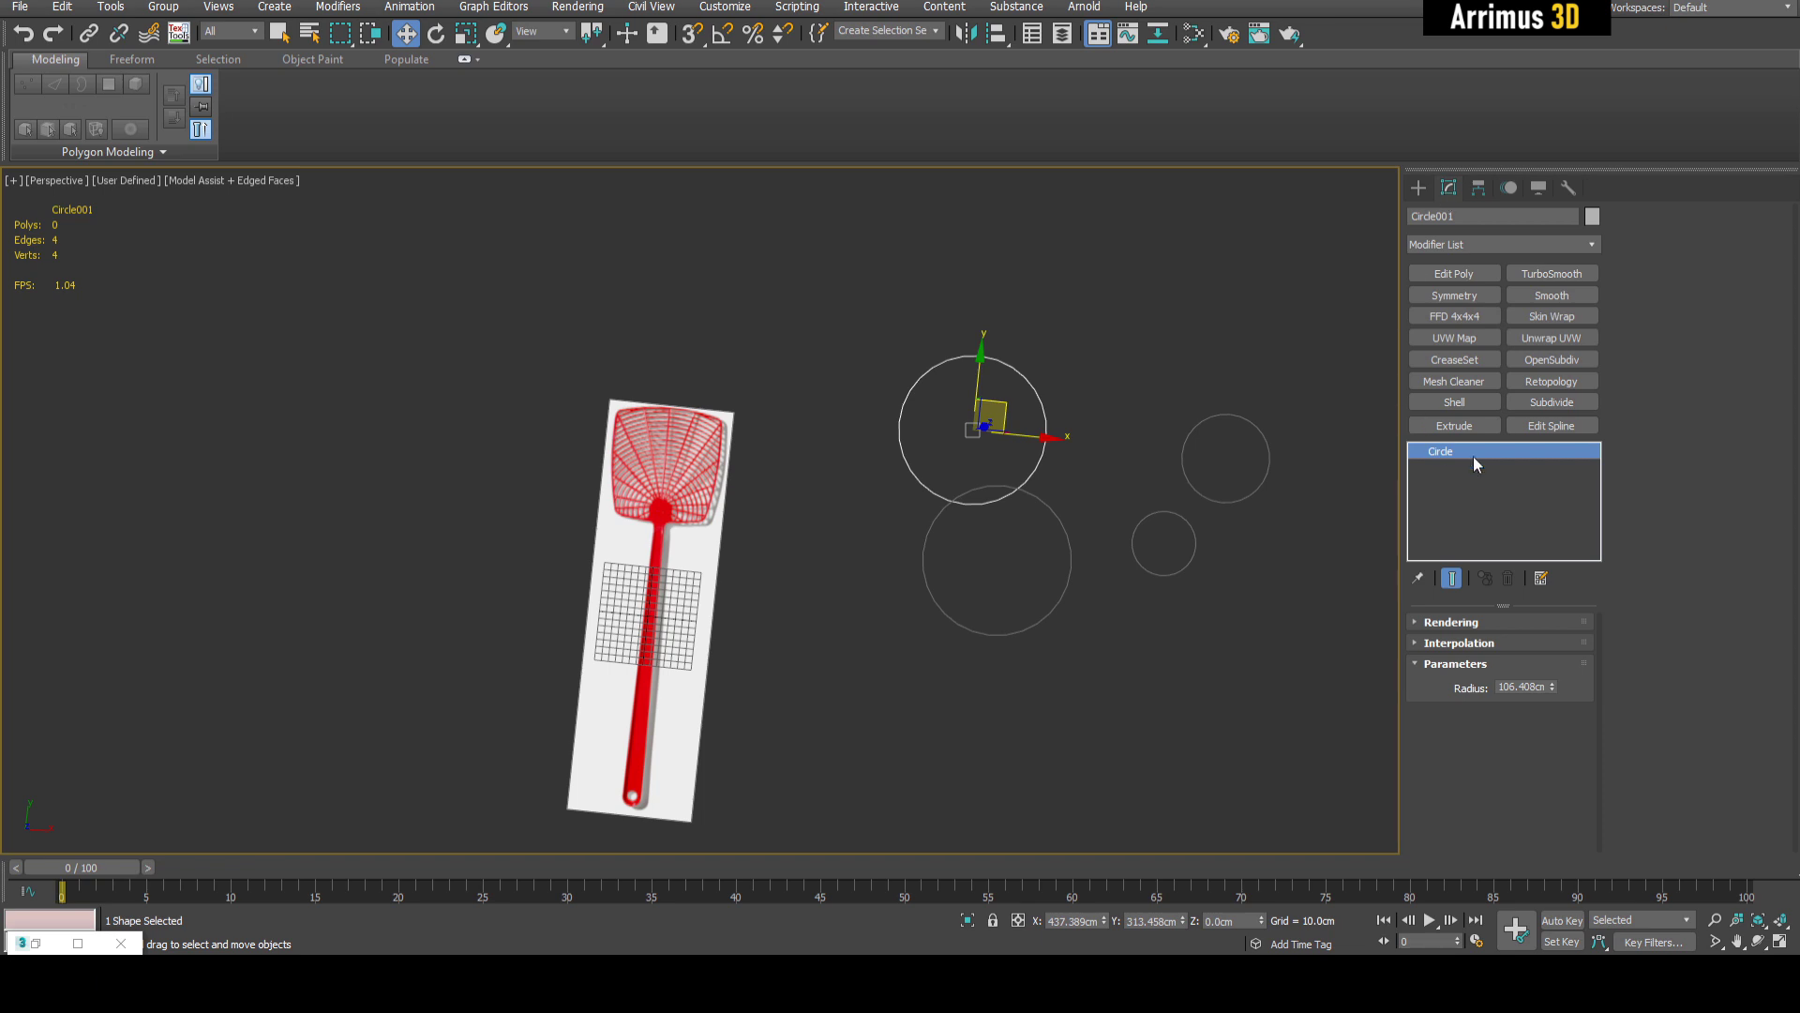
{"action": "scroll", "coordinate": [1212, 469], "scroll_direction": "up", "scroll_amount": 3}
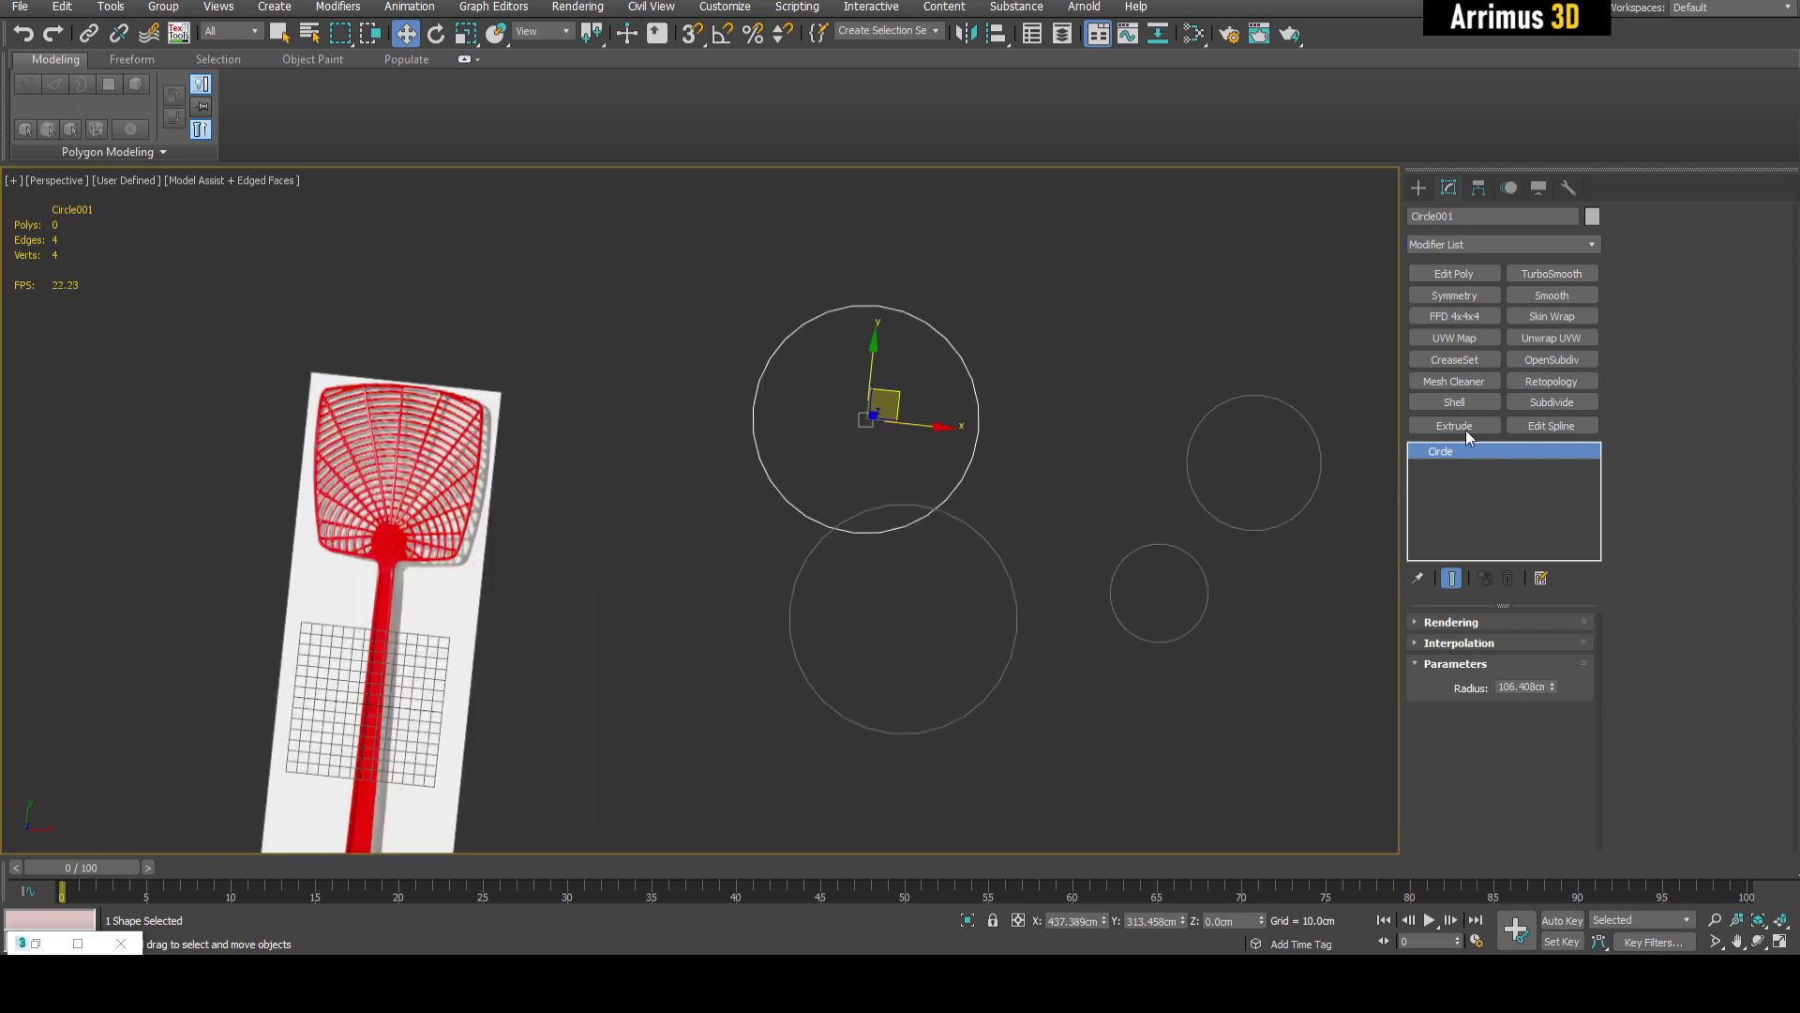
{"action": "left_click", "coordinate": [1543, 427]}
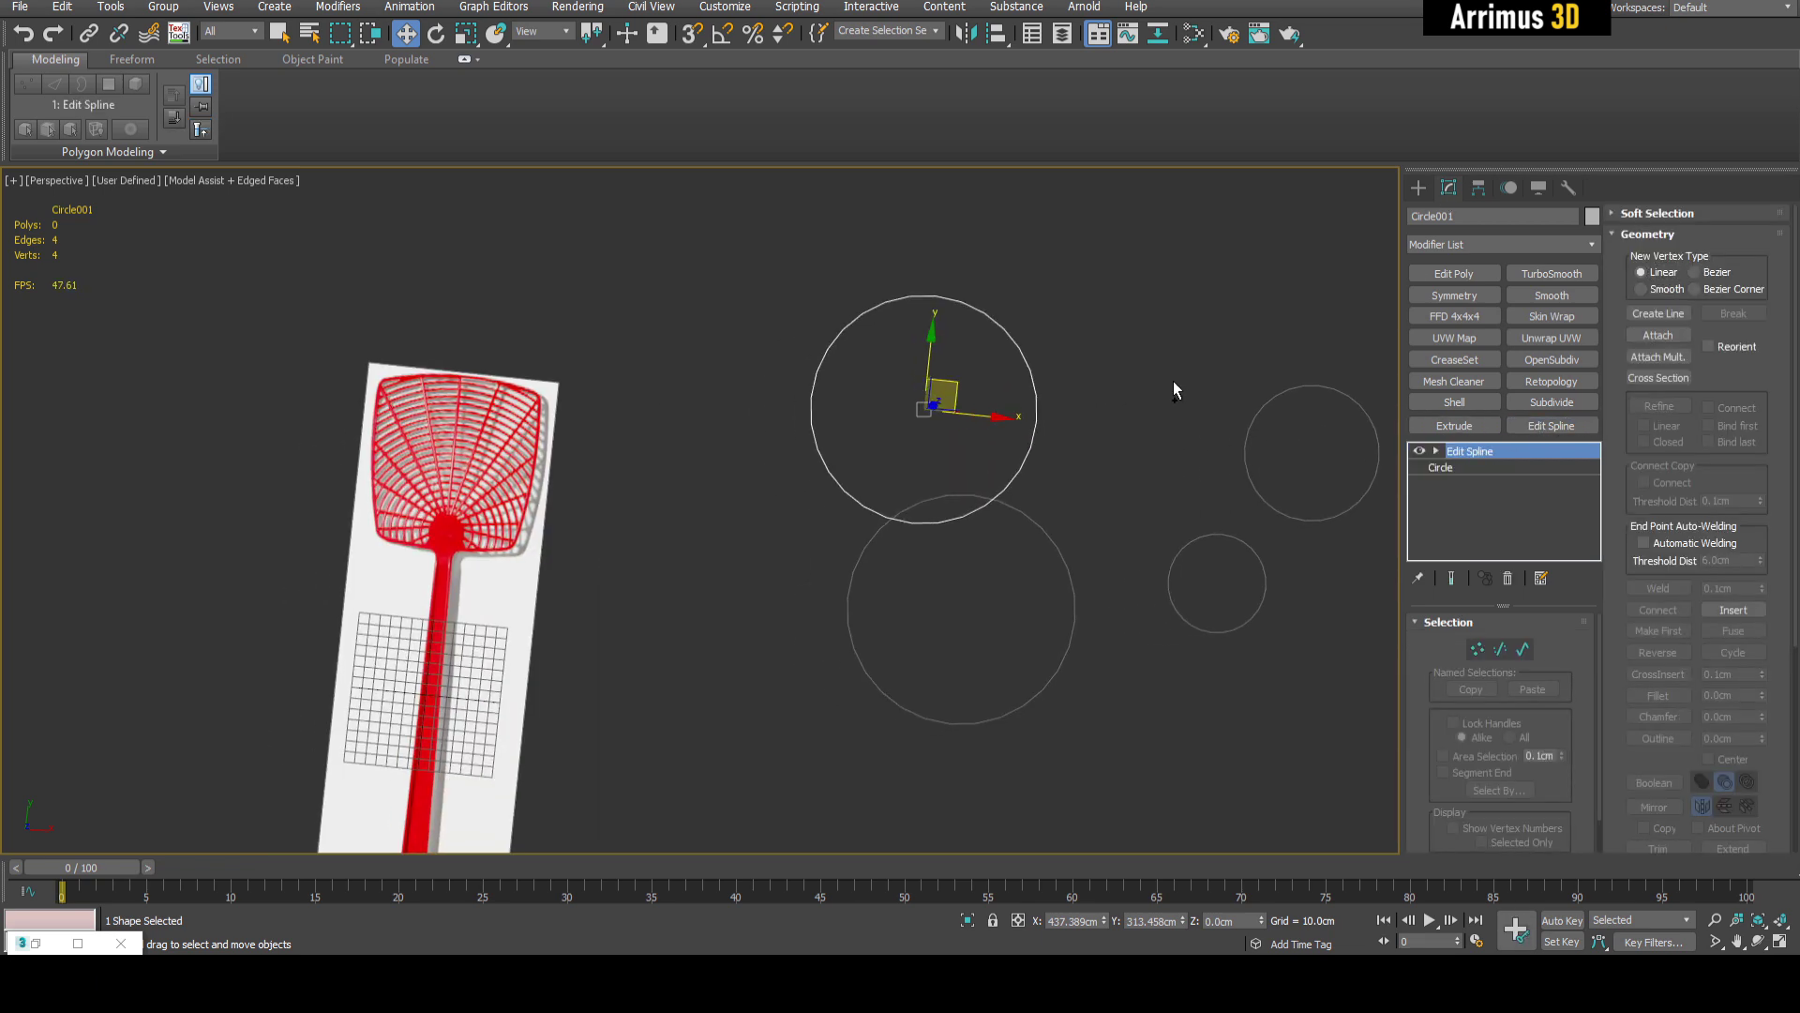
- Convert the selected circle to an editable spline
{"action": "right_click", "coordinate": [1016, 351]}
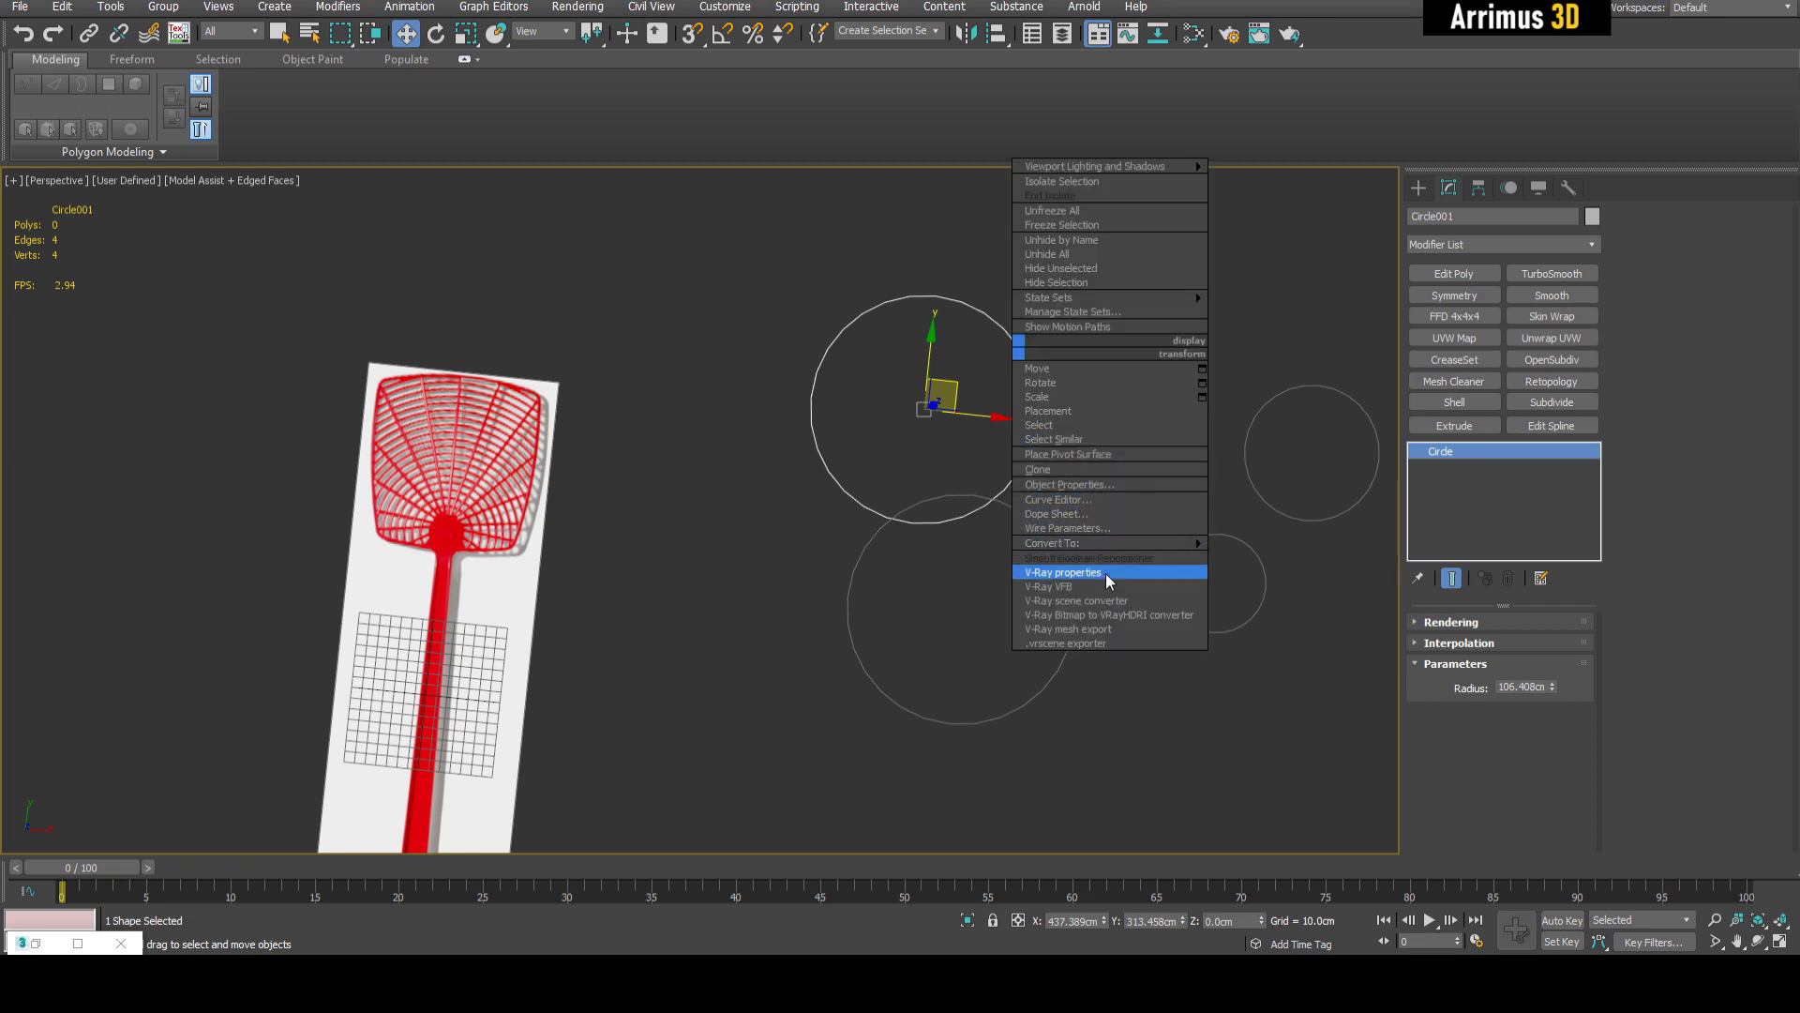
{"action": "mouse_move", "coordinate": [1144, 543]}
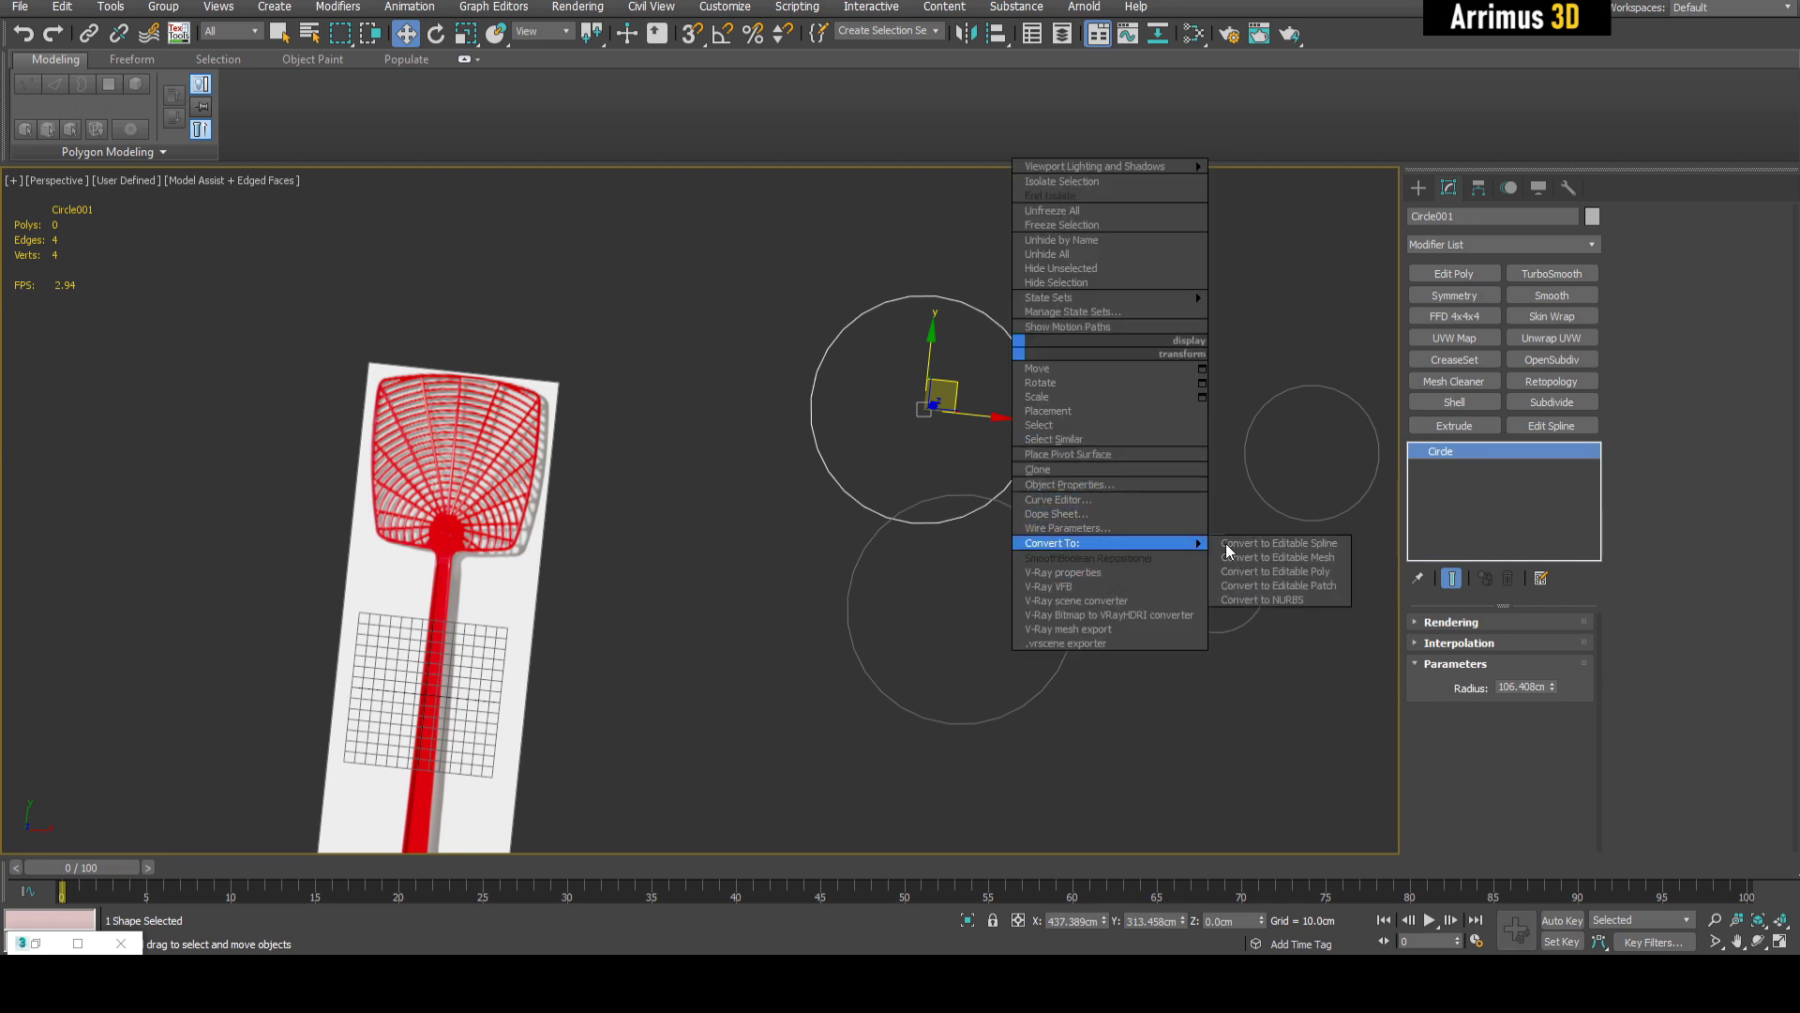
{"action": "left_click", "coordinate": [1318, 545]}
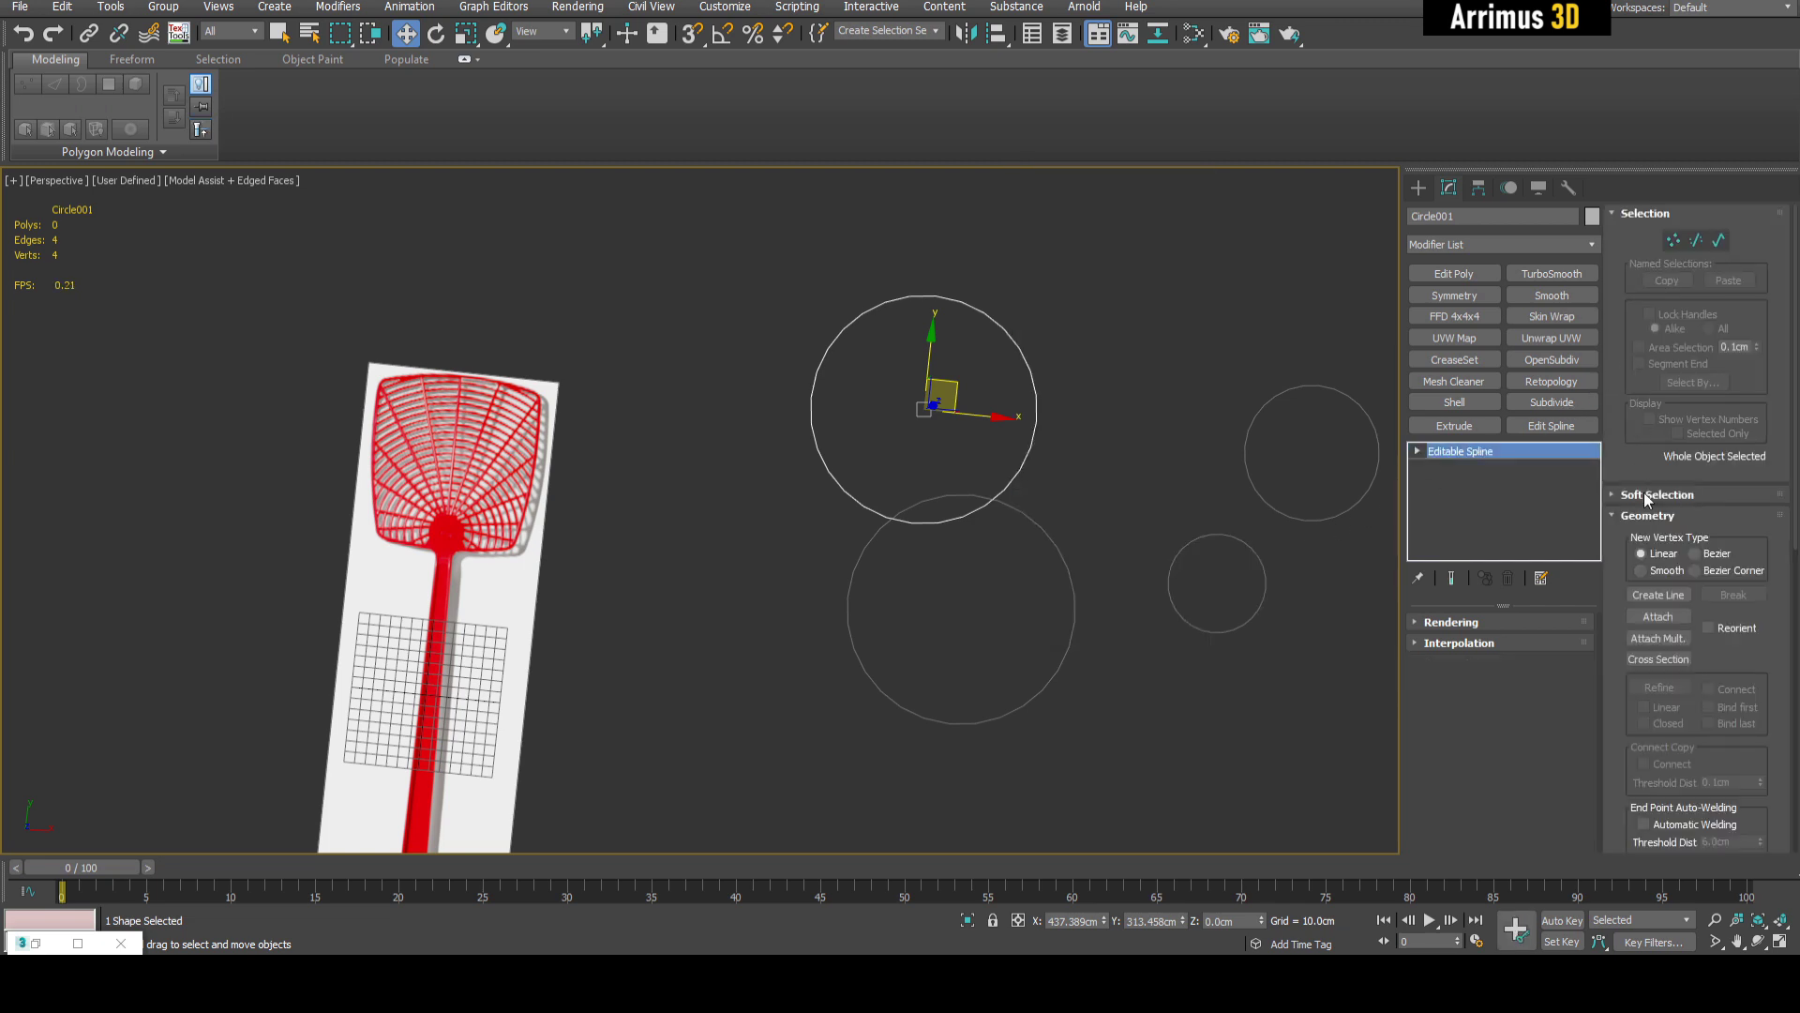
- Attach the other three circles to the selected editable spline
{"action": "left_click", "coordinate": [1658, 616]}
{"action": "left_click", "coordinate": [1037, 523]}
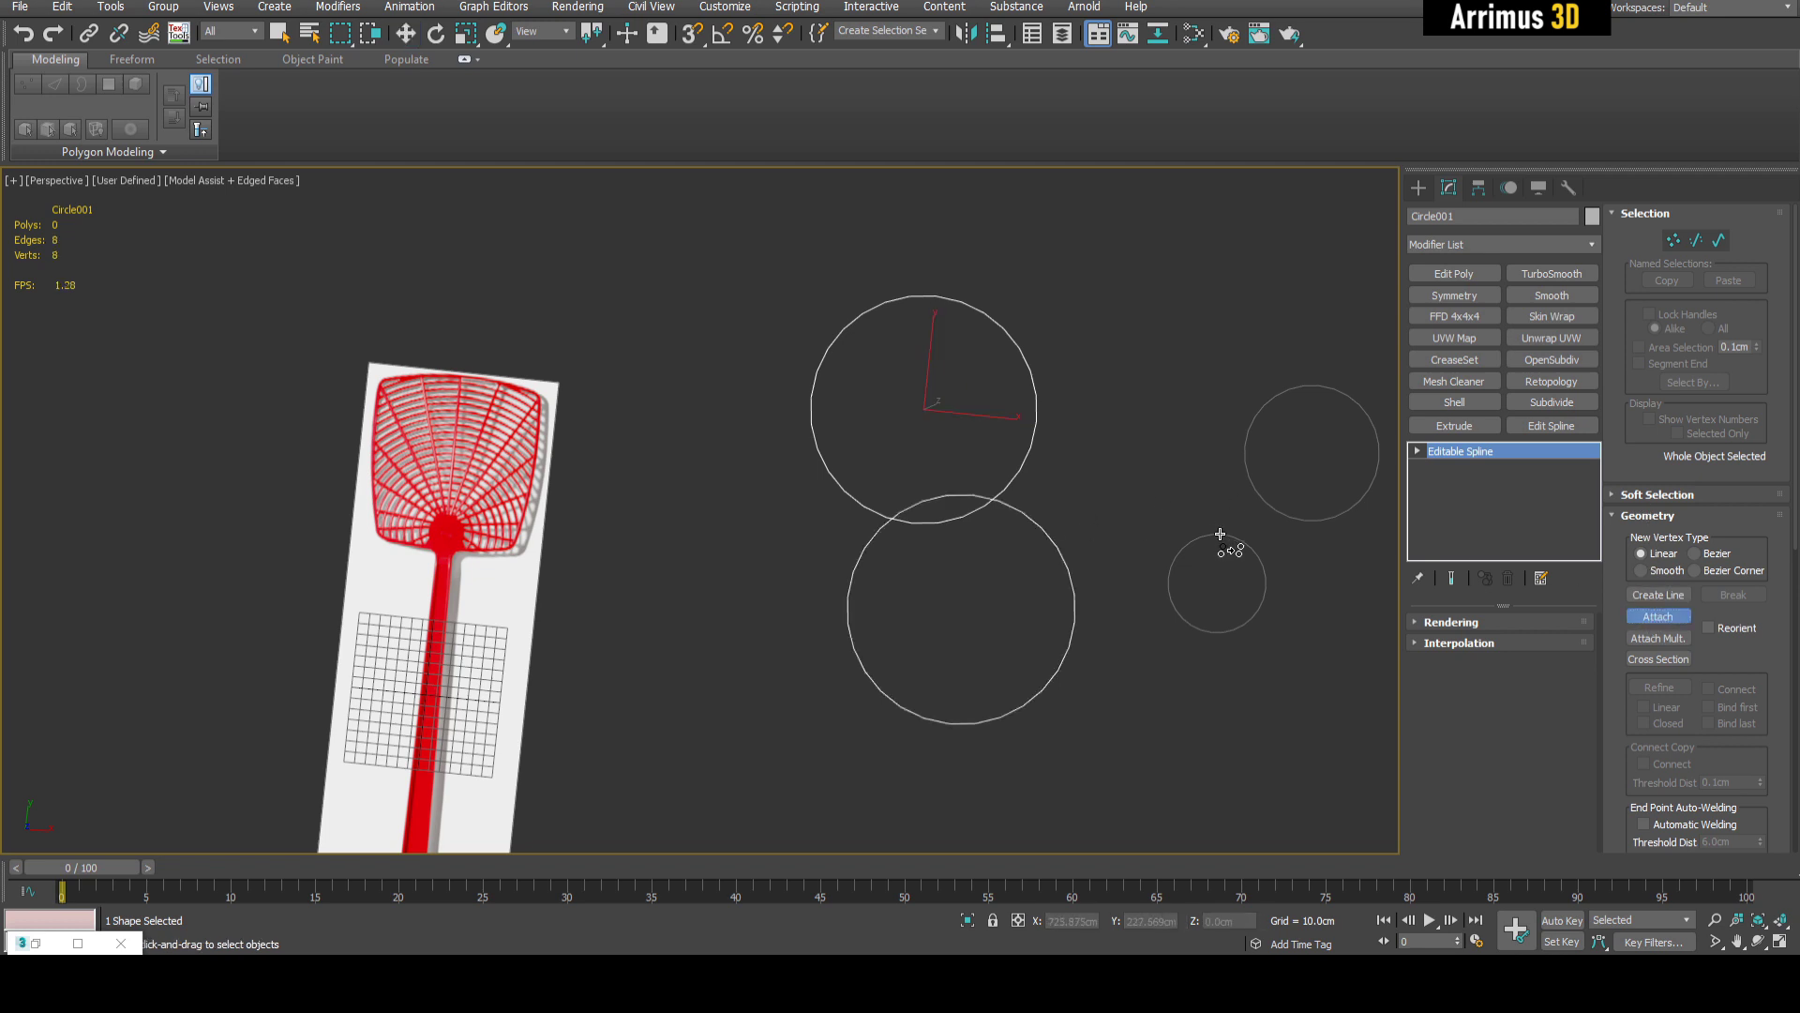
{"action": "left_click", "coordinate": [1220, 535]}
{"action": "left_click", "coordinate": [1268, 500]}
{"action": "right_click", "coordinate": [1182, 451]}
{"action": "middle_click_drag", "start_coordinate": [1068, 380], "coordinate": [1069, 388]}
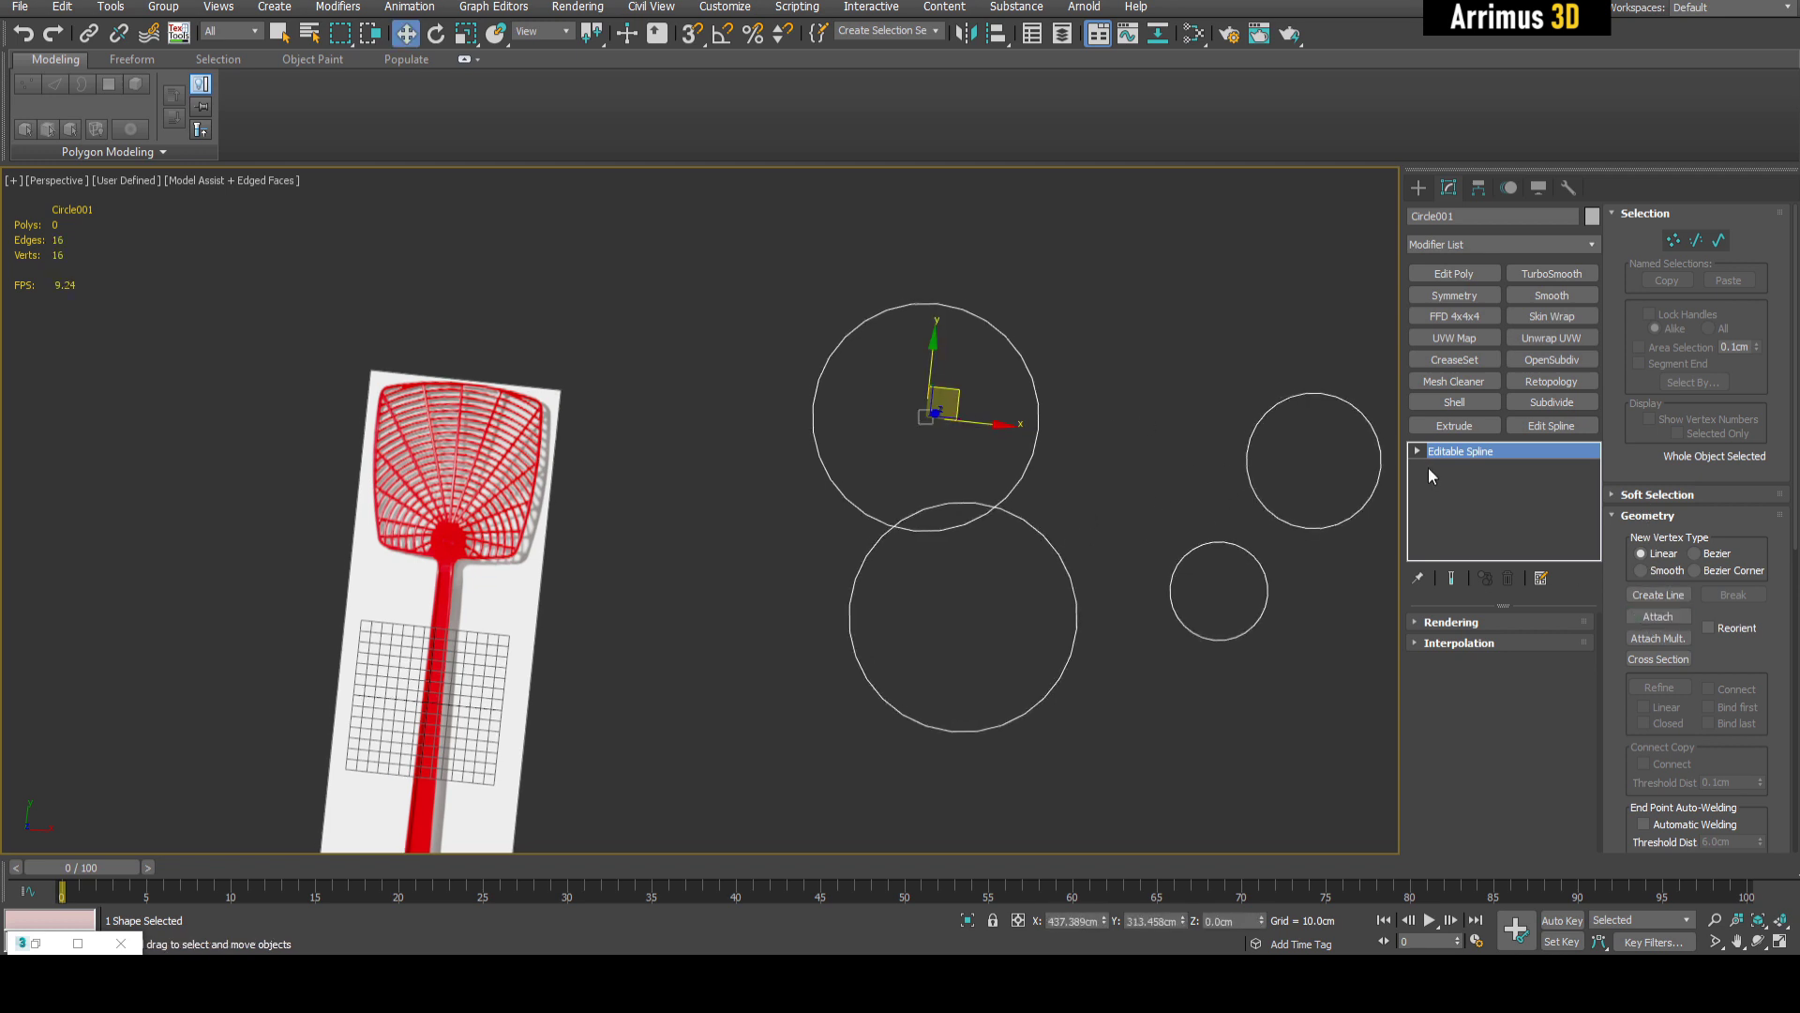
- Merge the two overlapping circles with a Boolean union at spline level
{"action": "left_click", "coordinate": [1450, 499]}
{"action": "left_click", "coordinate": [983, 321]}
{"action": "scroll", "coordinate": [1714, 492], "scroll_direction": "down", "scroll_amount": 3}
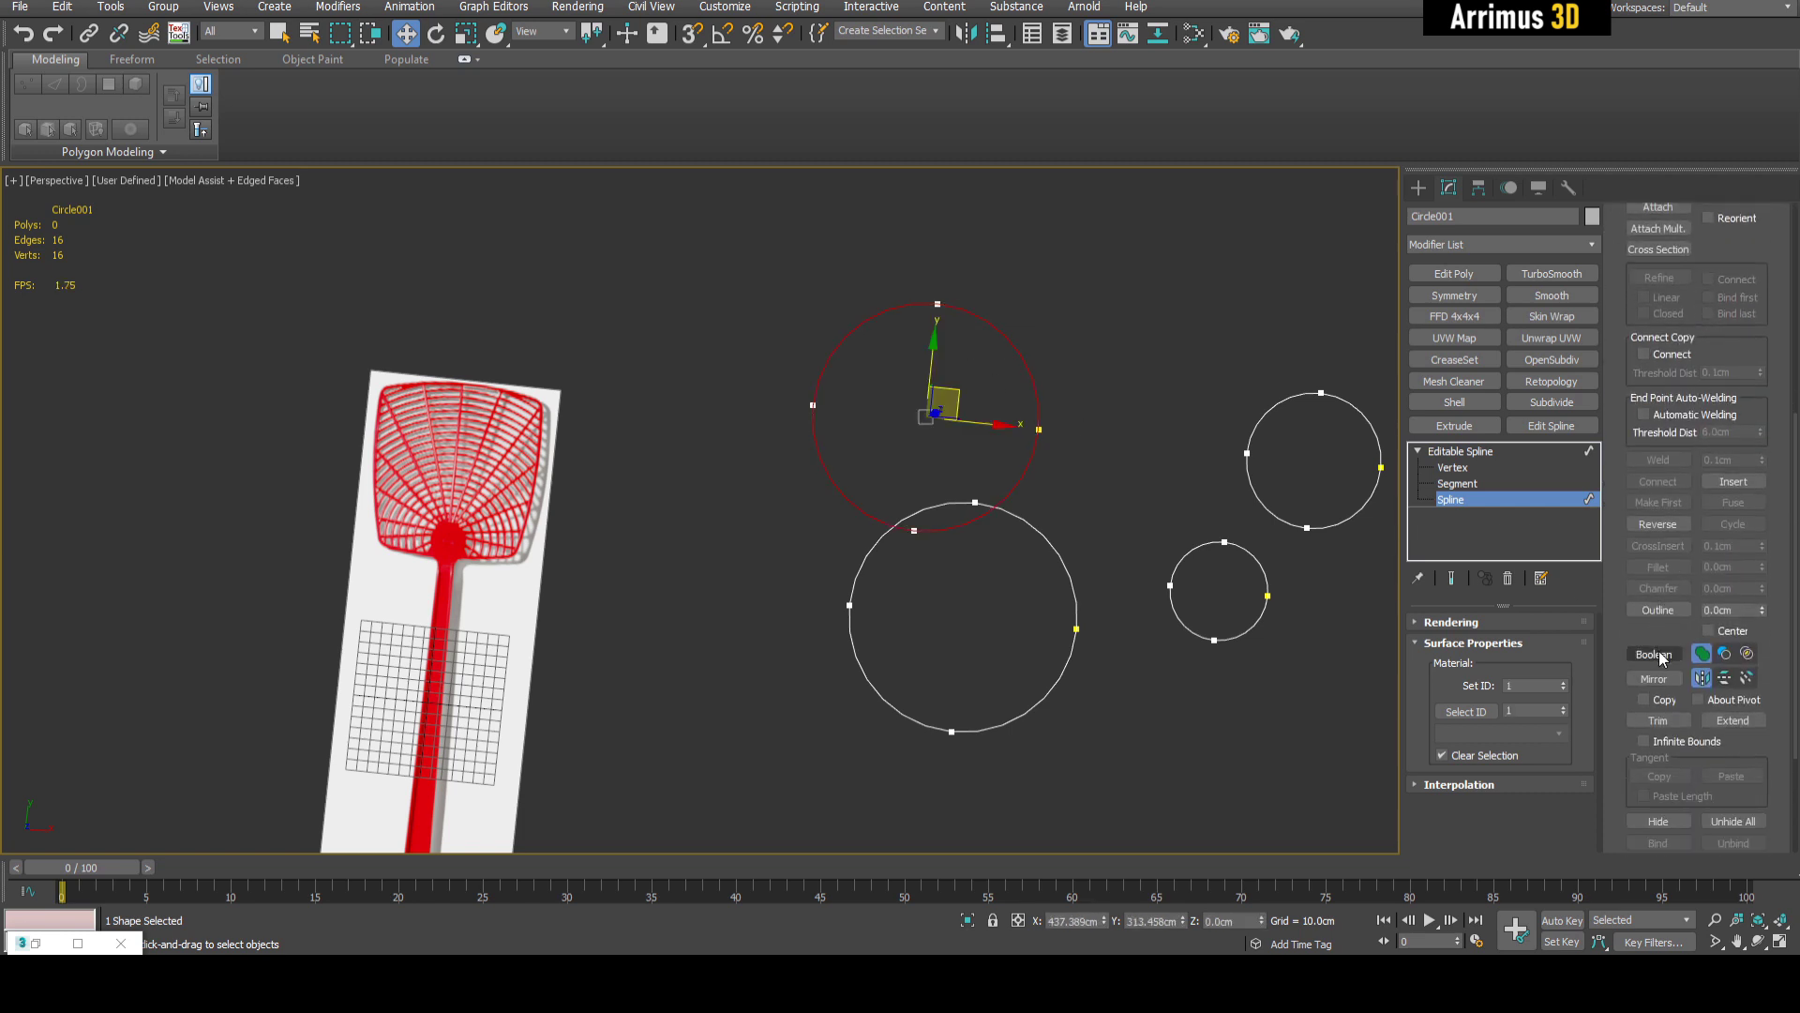
{"action": "left_click", "coordinate": [1654, 654]}
{"action": "left_click", "coordinate": [1041, 529]}
{"action": "scroll", "coordinate": [941, 530], "scroll_direction": "up", "scroll_amount": 5}
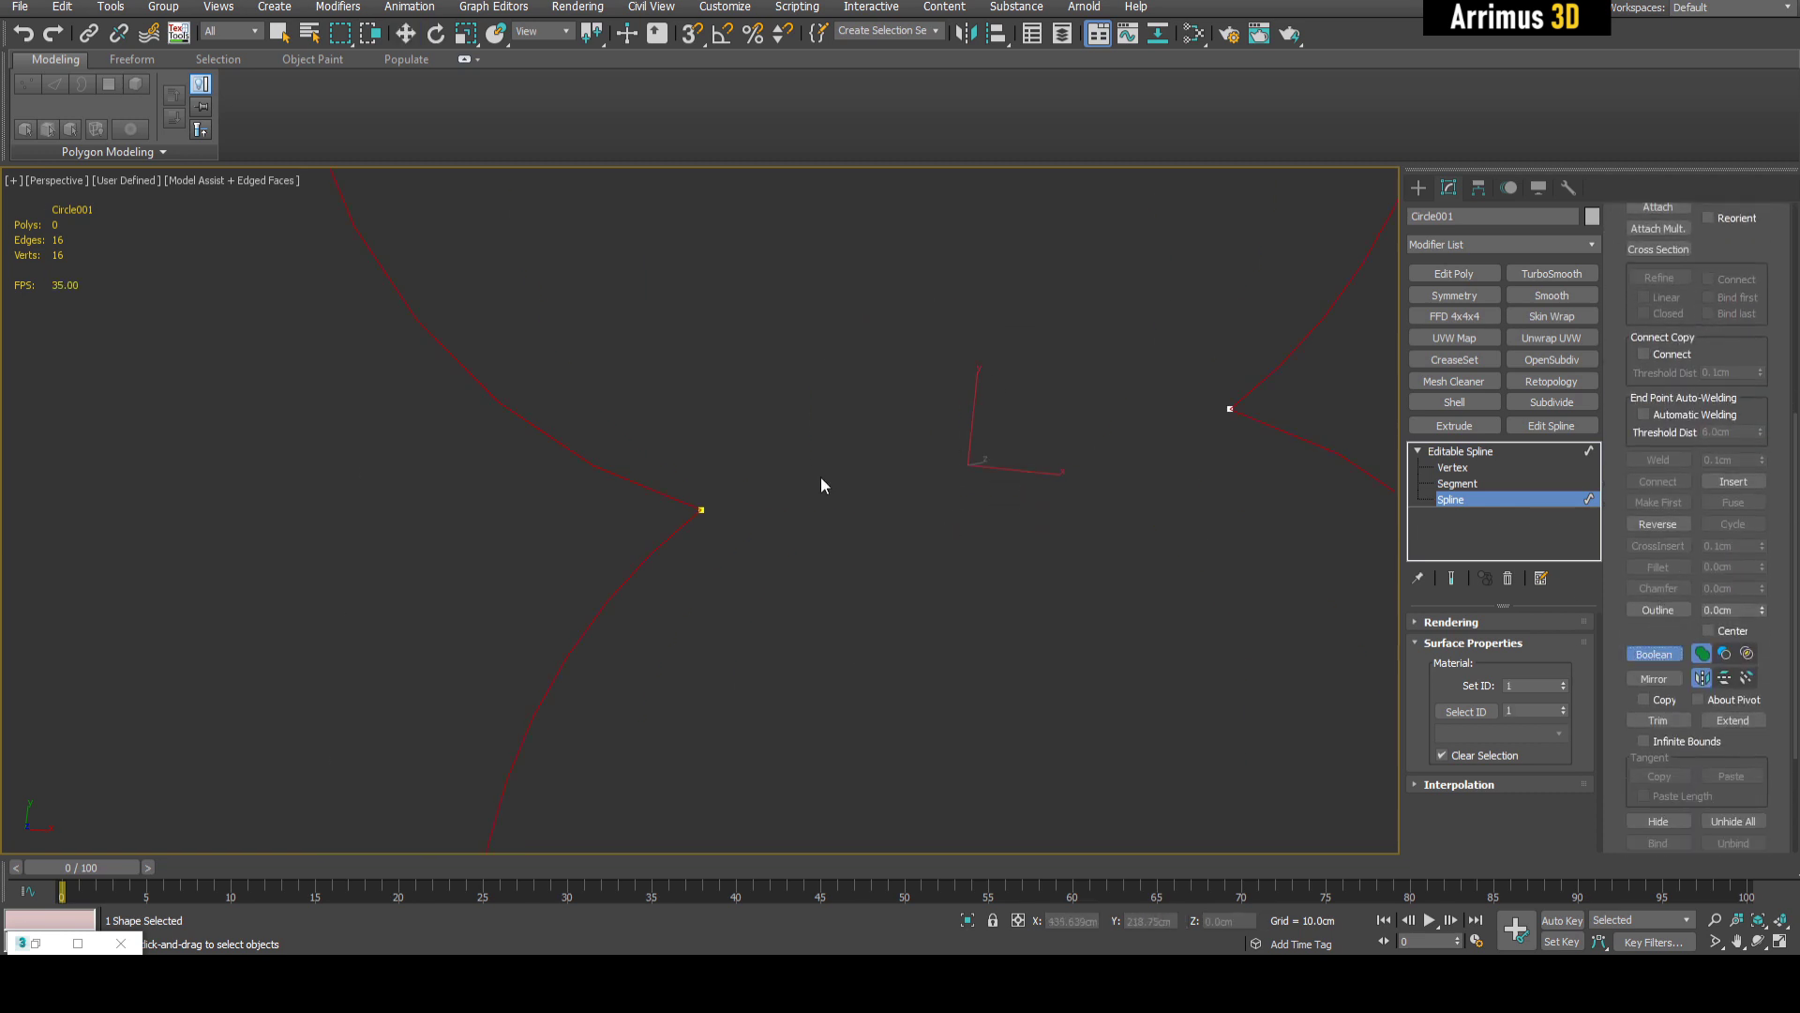
{"action": "scroll", "coordinate": [853, 482], "scroll_direction": "down", "scroll_amount": 3}
{"action": "scroll", "coordinate": [931, 450], "scroll_direction": "up", "scroll_amount": 3}
- Select both vertices where the merged circles meet and fillet them into smooth curves
{"action": "key", "text": "1"}
{"action": "left_click_drag", "start_coordinate": [739, 433], "coordinate": [1089, 538]}
{"action": "left_click", "coordinate": [1658, 566]}
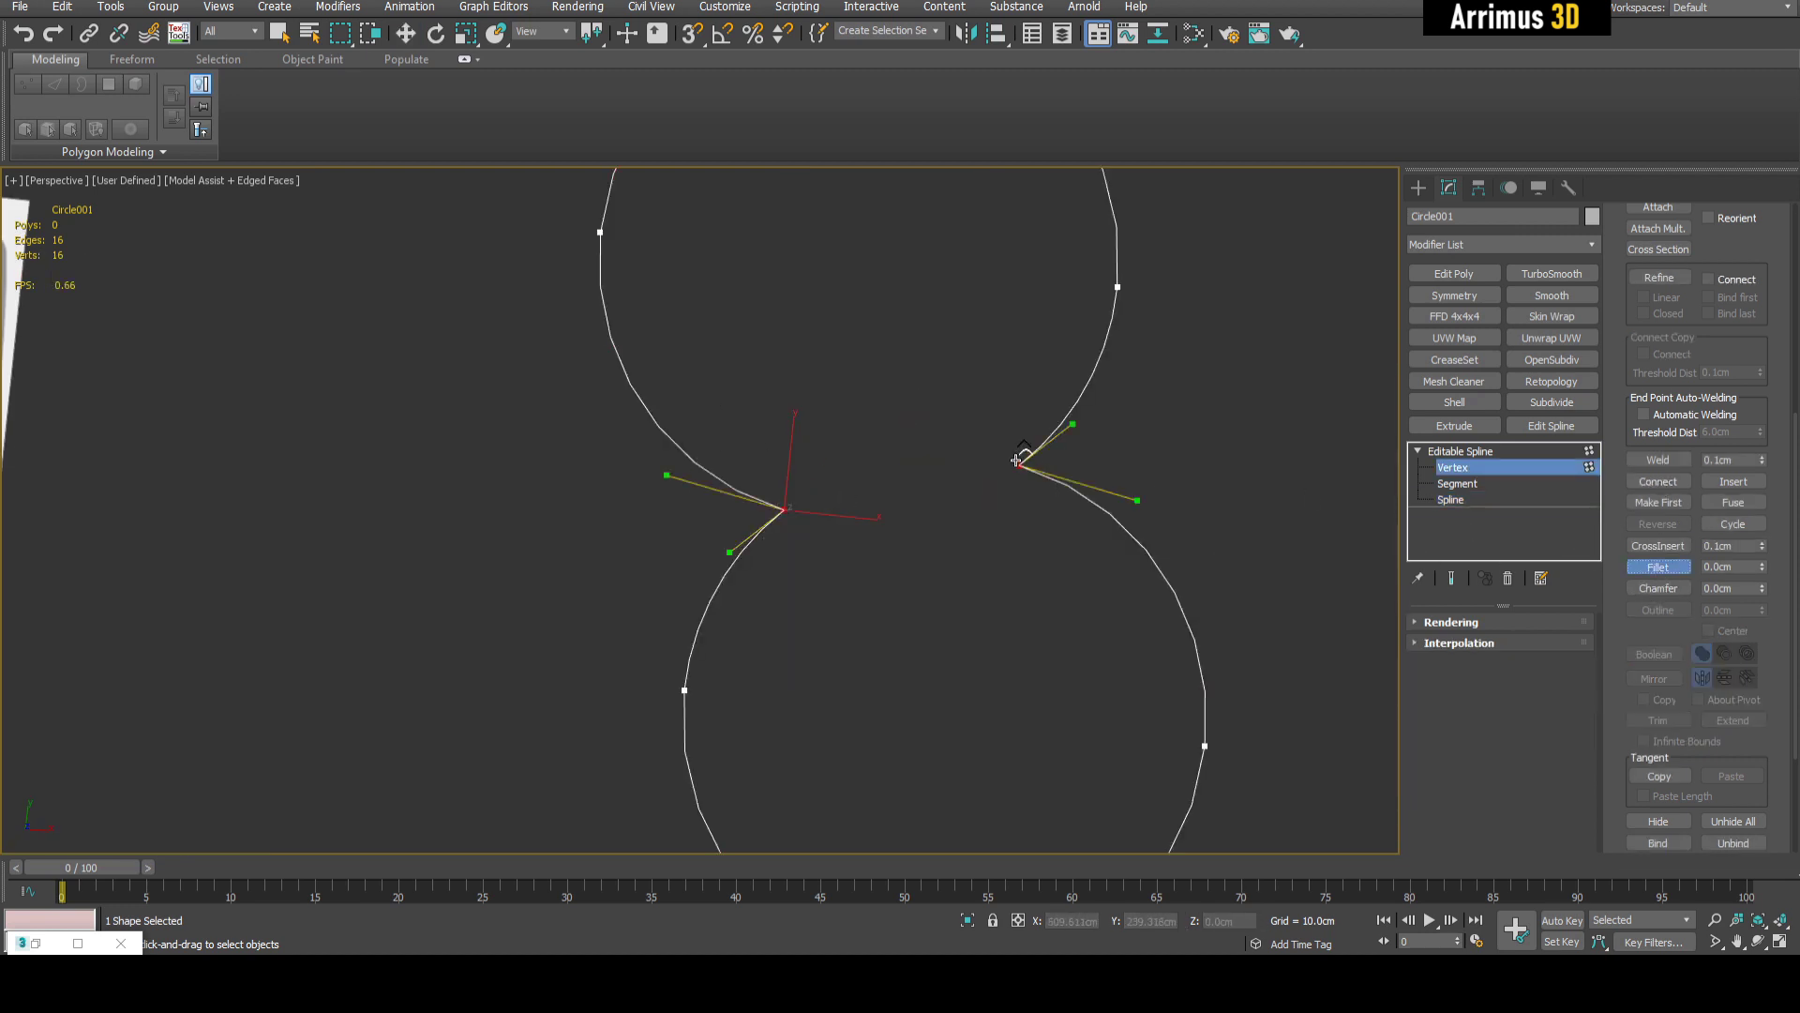
{"action": "left_click_drag", "start_coordinate": [1018, 459], "coordinate": [1065, 394]}
{"action": "right_click", "coordinate": [975, 361]}
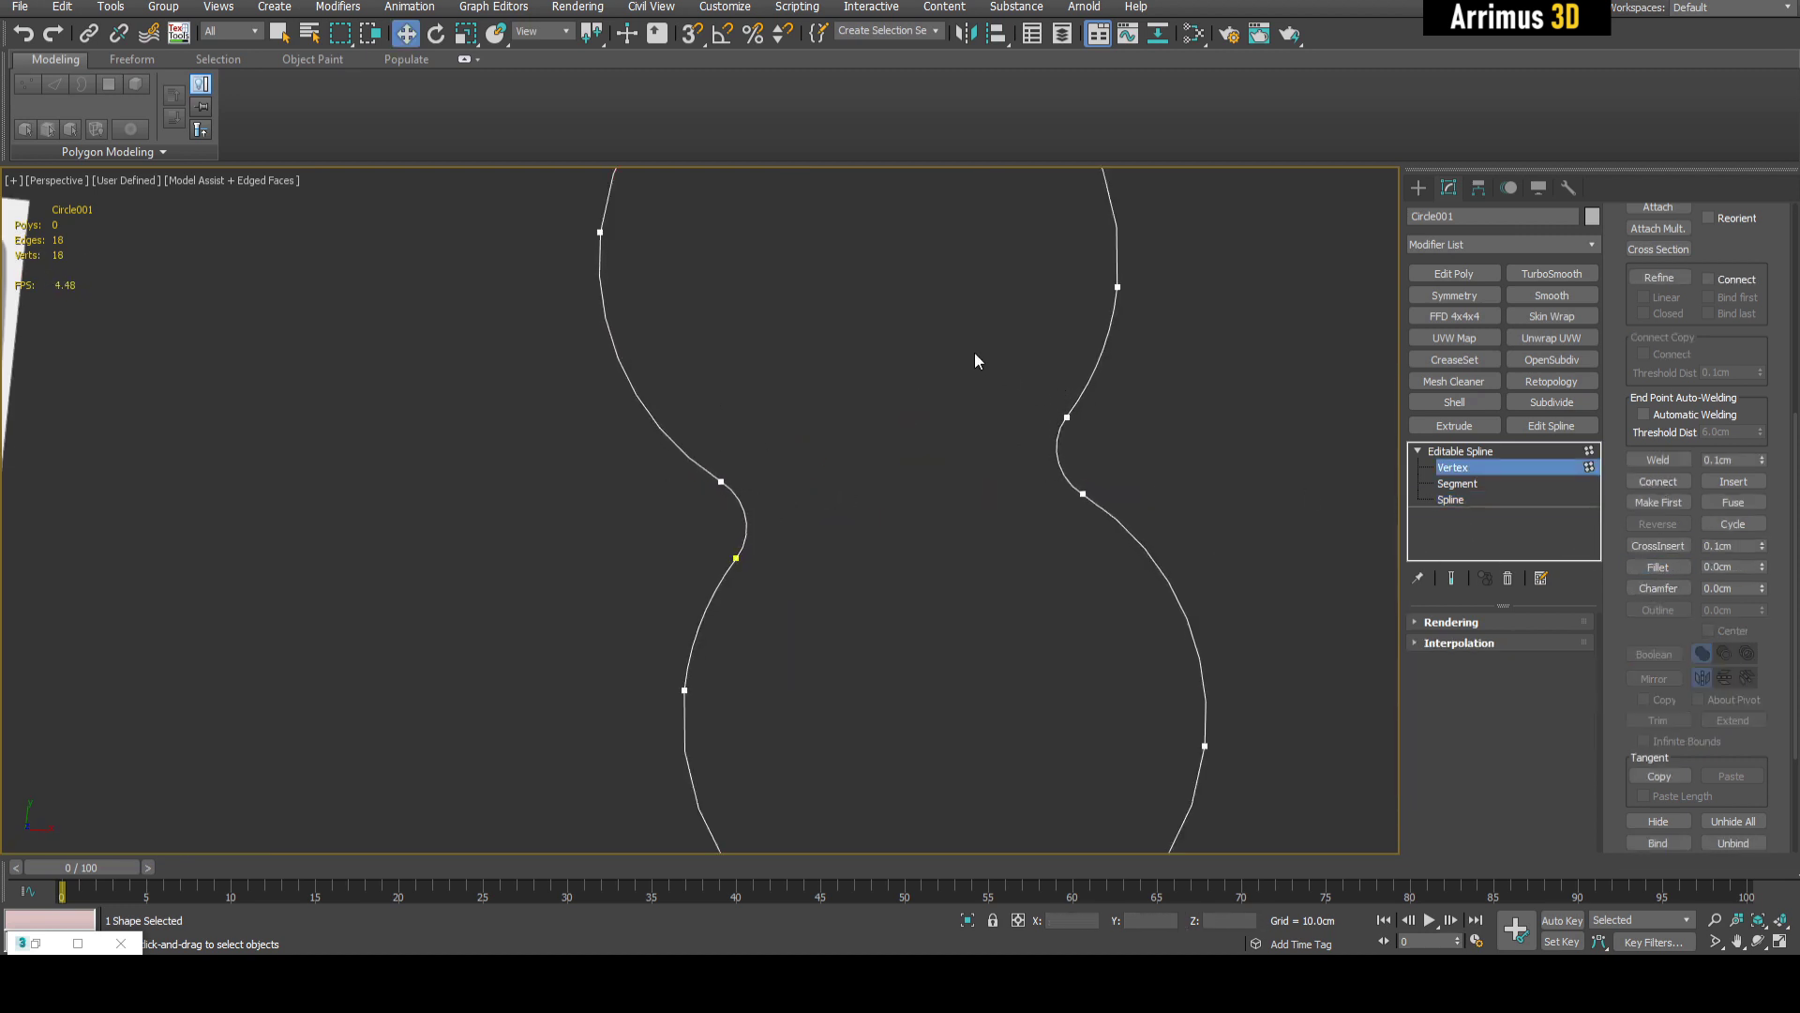
{"action": "scroll", "coordinate": [975, 356], "scroll_direction": "down", "scroll_amount": 3}
{"action": "middle_click_drag", "start_coordinate": [978, 373], "coordinate": [1022, 442]}
{"action": "scroll", "coordinate": [1044, 422], "scroll_direction": "up", "scroll_amount": 1}
- Return to object level and delete the entire attached spline shape
{"action": "key", "text": "1"}
{"action": "scroll", "coordinate": [1022, 437], "scroll_direction": "down", "scroll_amount": 2}
{"action": "scroll", "coordinate": [980, 429], "scroll_direction": "up", "scroll_amount": 2}
{"action": "scroll", "coordinate": [1024, 442], "scroll_direction": "down", "scroll_amount": 2}
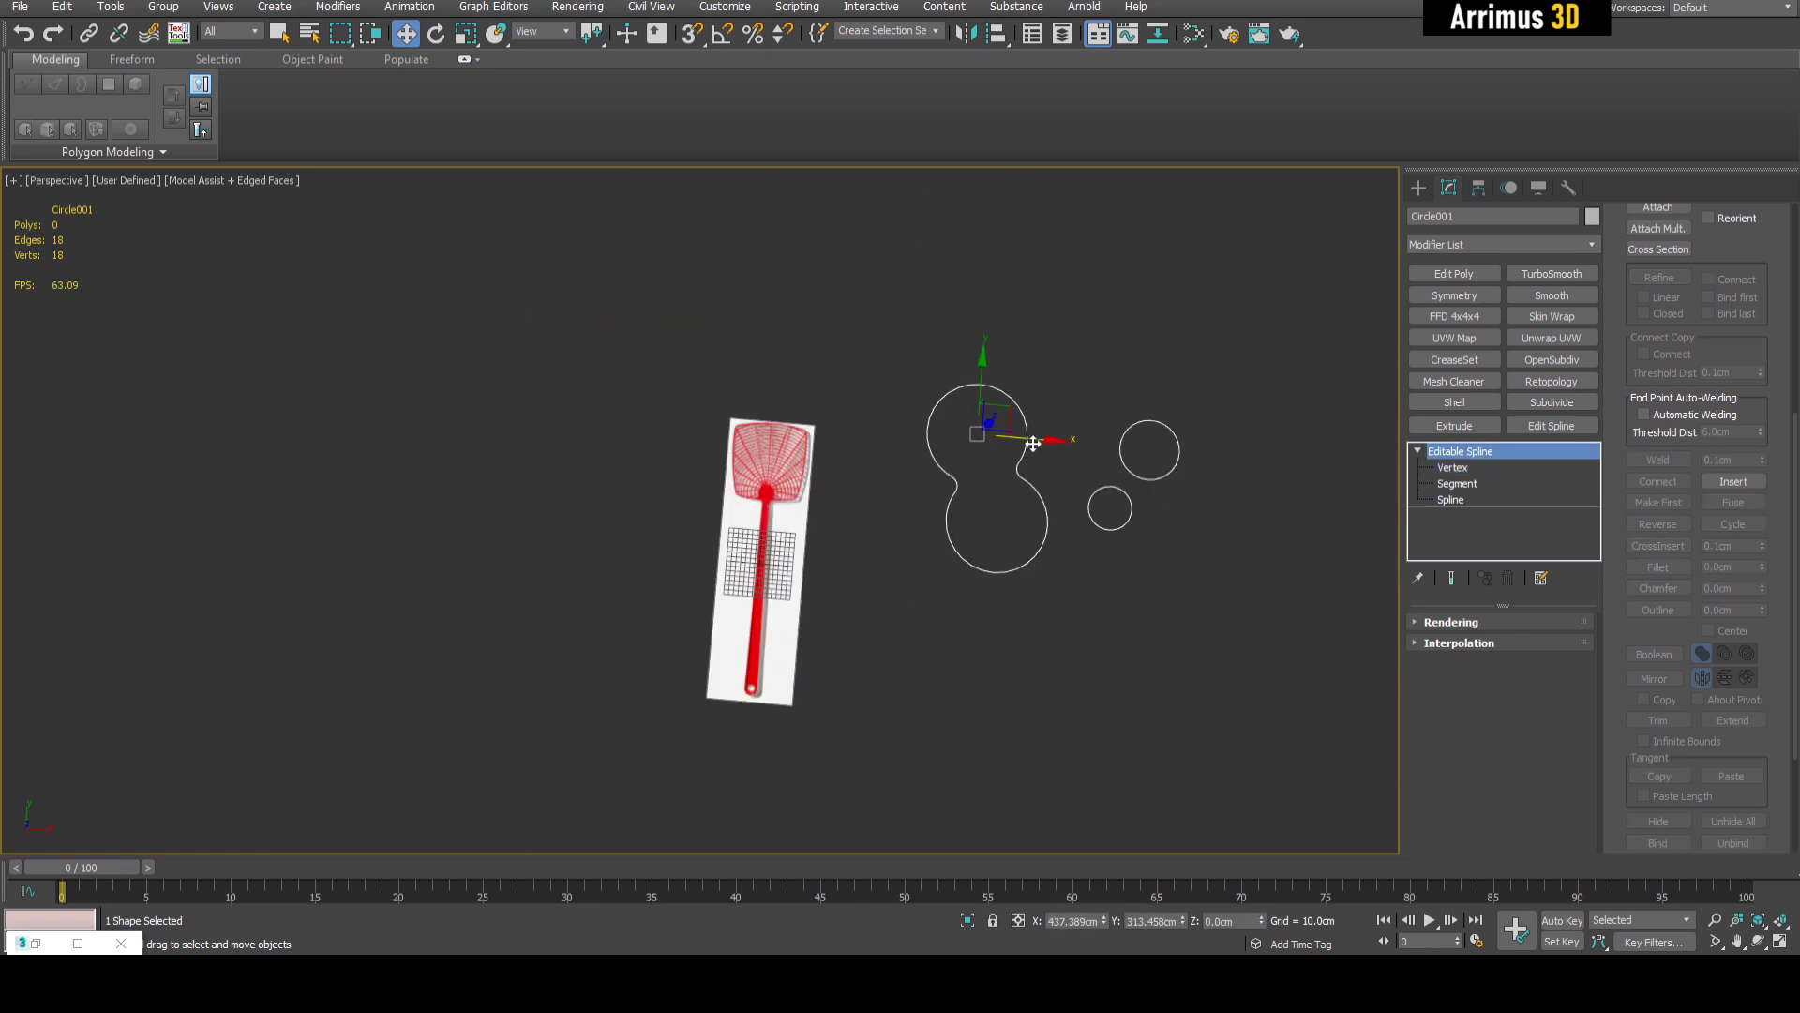
{"action": "key", "text": "Delete"}
- Examine the fly swatter reference image, from the mesh head down to the handle's end
{"action": "middle_click_drag", "start_coordinate": [930, 505], "coordinate": [1065, 482]}
{"action": "scroll", "coordinate": [1050, 486], "scroll_direction": "up", "scroll_amount": 4}
{"action": "middle_click_drag", "start_coordinate": [791, 426], "coordinate": [869, 466]}
{"action": "scroll", "coordinate": [951, 523], "scroll_direction": "up", "scroll_amount": 2}
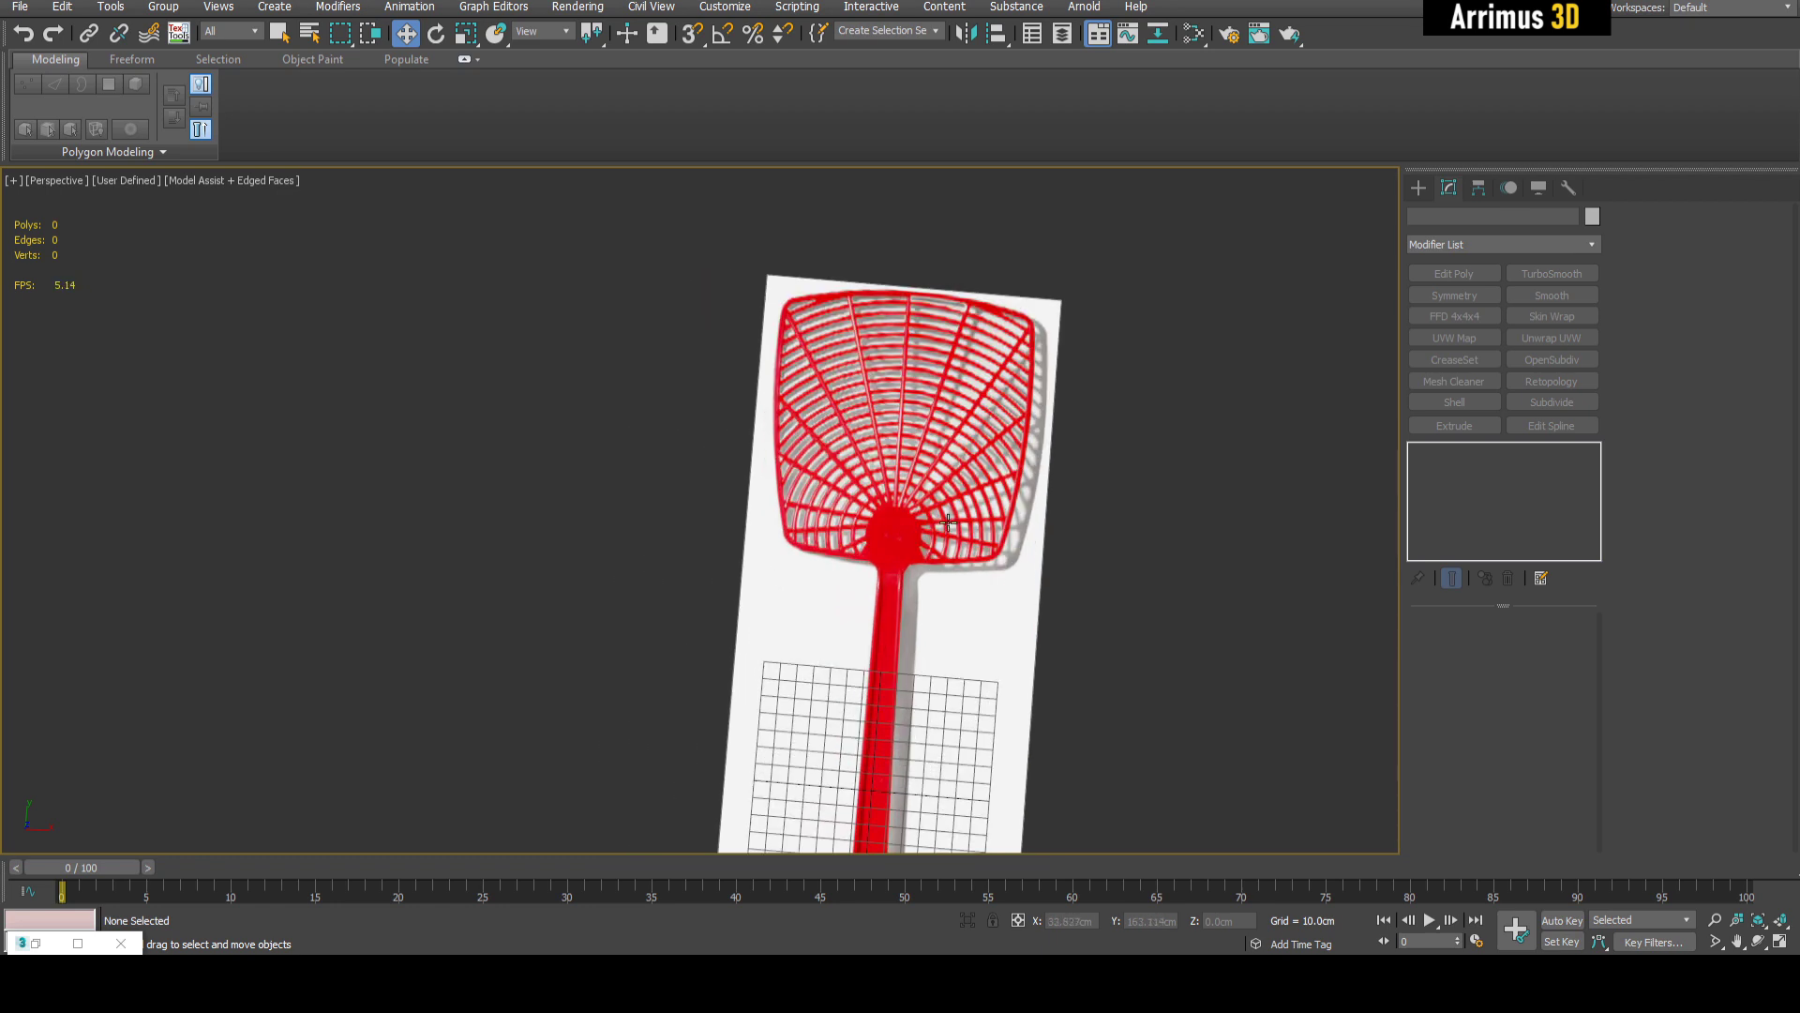
{"action": "scroll", "coordinate": [1061, 479], "scroll_direction": "down", "scroll_amount": 4}
{"action": "scroll", "coordinate": [1041, 526], "scroll_direction": "up", "scroll_amount": 6}
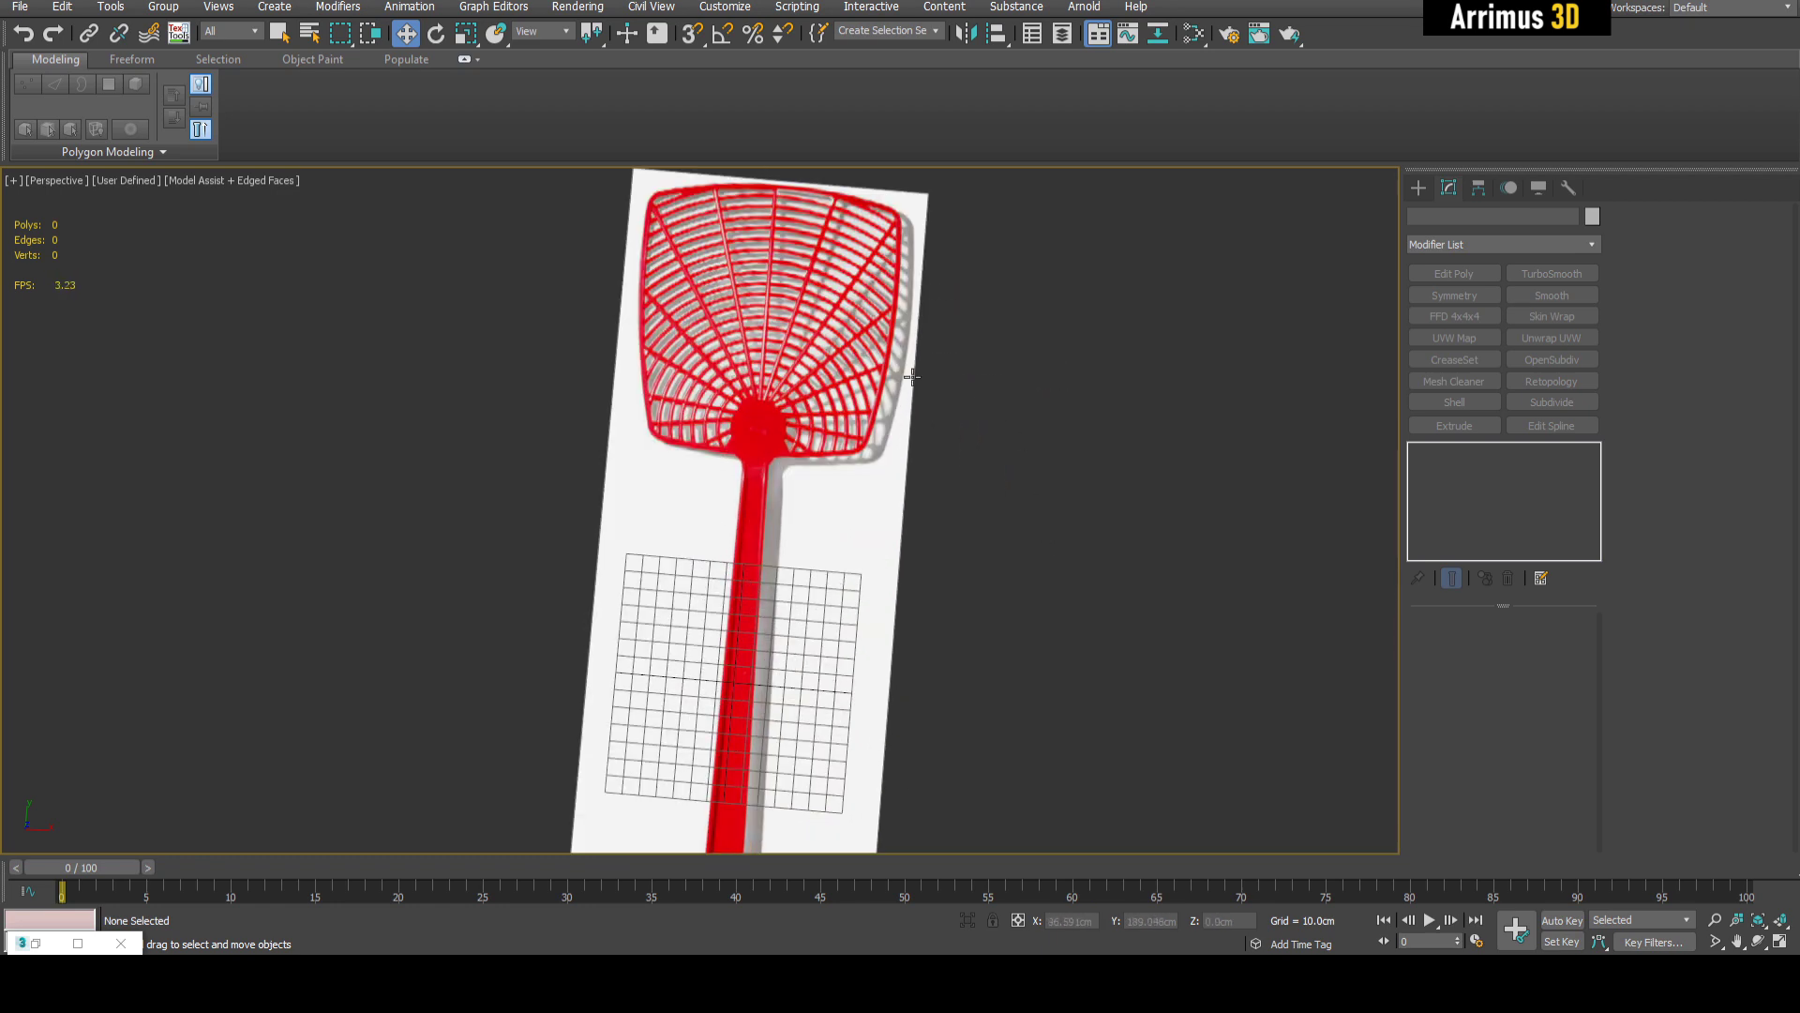
{"action": "scroll", "coordinate": [1032, 497], "scroll_direction": "down", "scroll_amount": 4}
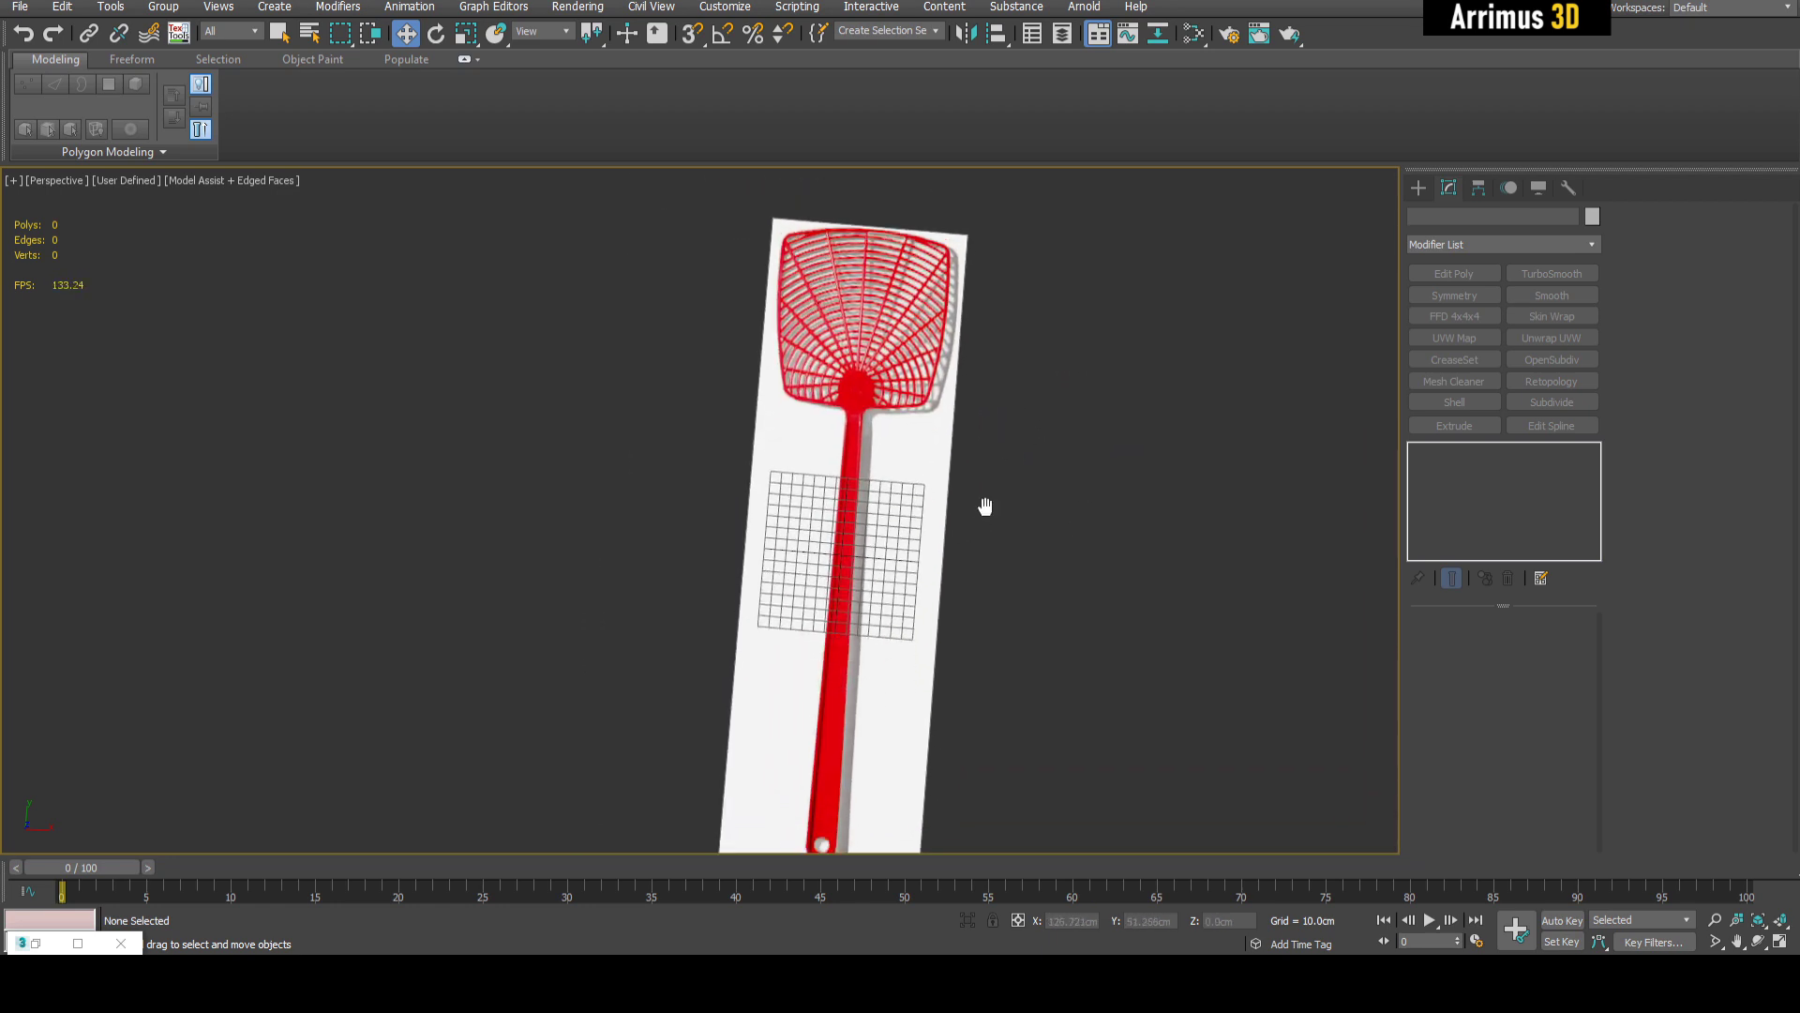
{"action": "scroll", "coordinate": [940, 466], "scroll_direction": "down", "scroll_amount": 3}
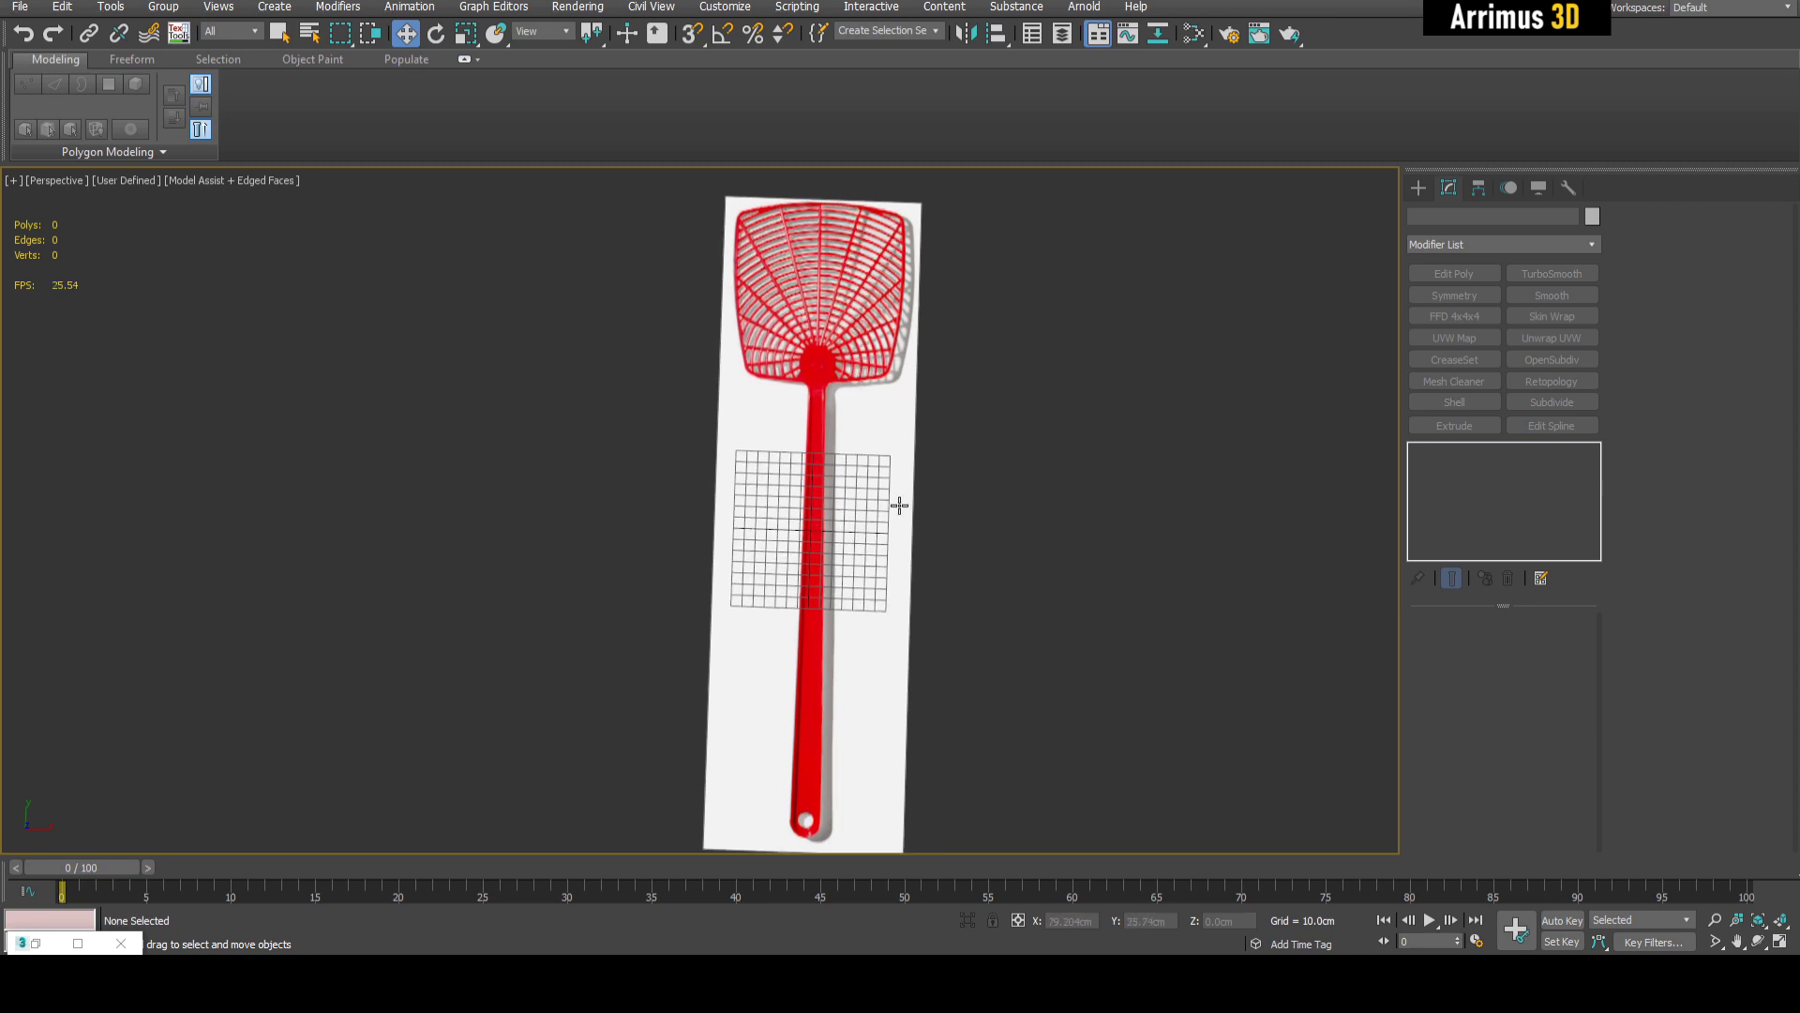
{"action": "scroll", "coordinate": [1056, 425], "scroll_direction": "up", "scroll_amount": 6}
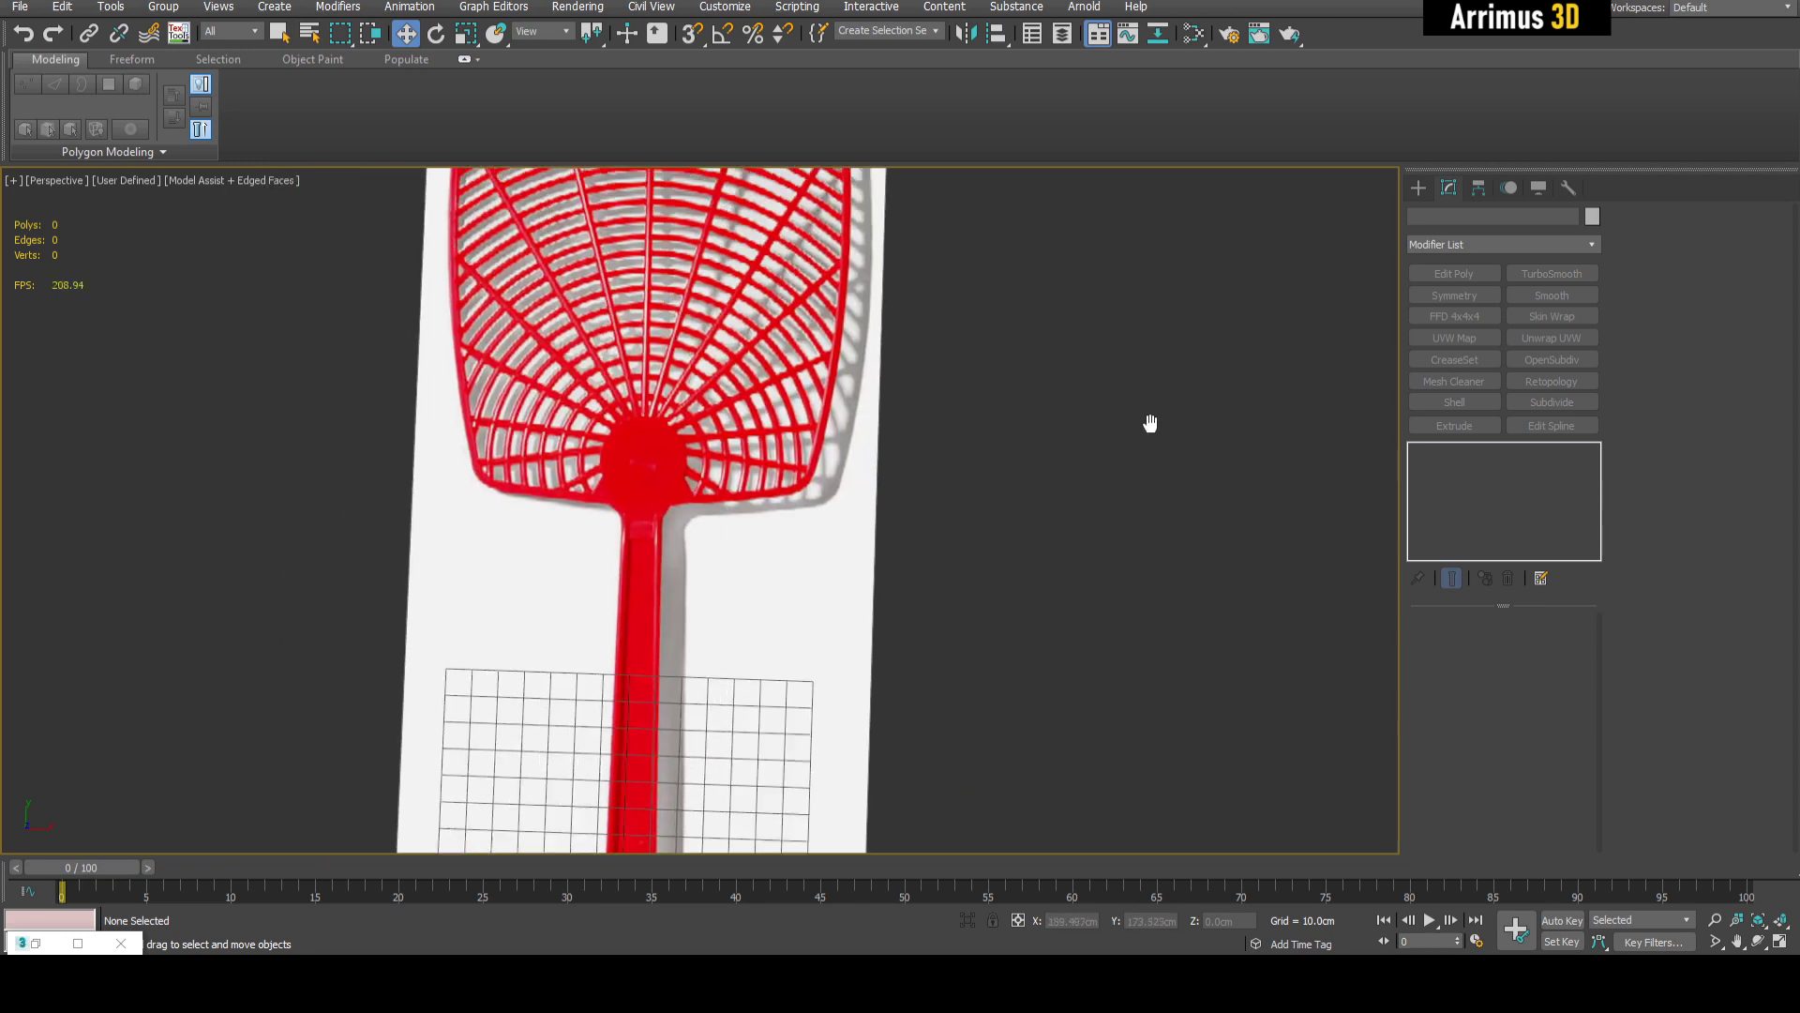
- Draw a circle about 16 cm in radius over the solid hub of the fly swatter
{"action": "left_click", "coordinate": [1419, 188]}
{"action": "scroll", "coordinate": [1268, 342], "scroll_direction": "up", "scroll_amount": 4}
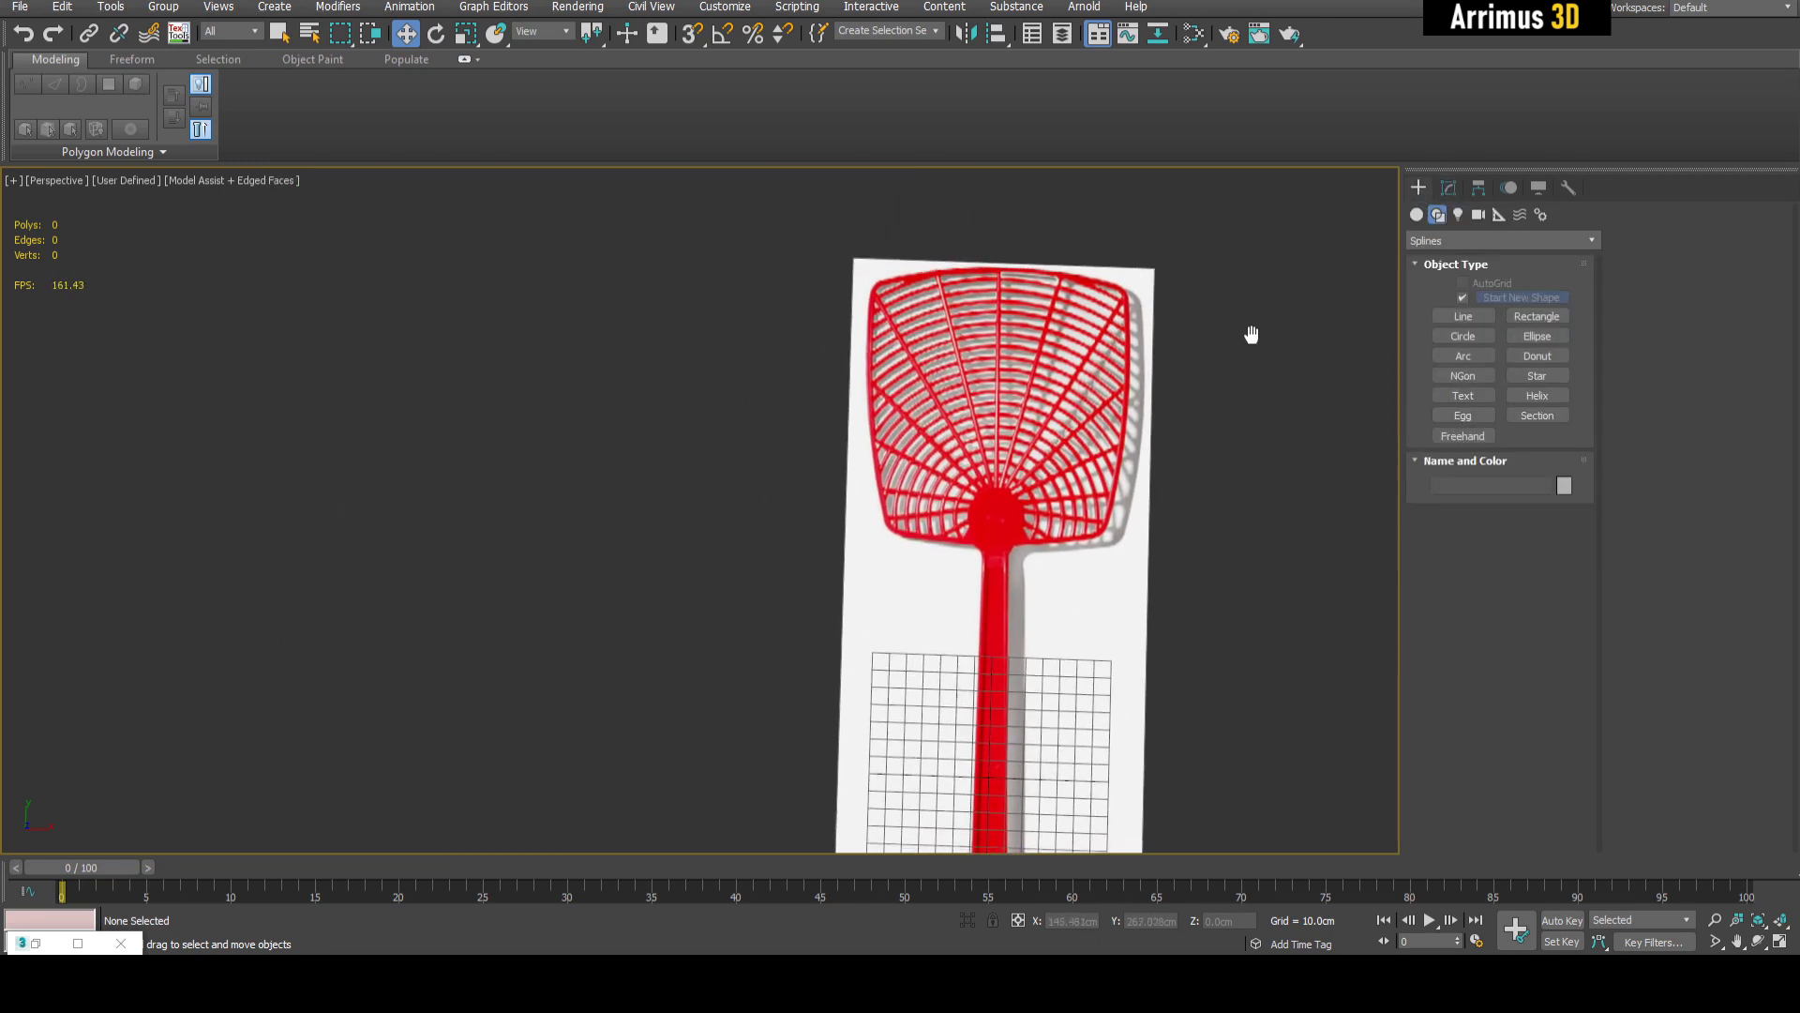
{"action": "middle_click_drag", "start_coordinate": [1125, 481], "coordinate": [1177, 466]}
{"action": "left_click", "coordinate": [1461, 337]}
{"action": "scroll", "coordinate": [924, 574], "scroll_direction": "up", "scroll_amount": 4}
{"action": "left_click_drag", "start_coordinate": [950, 595], "coordinate": [1022, 525]}
{"action": "key", "text": "w"}
- Select the reference plane and examine its bitmap material and the available Bitmap map in the Slate Material Editor
{"action": "scroll", "coordinate": [1055, 496], "scroll_direction": "down", "scroll_amount": 6}
{"action": "left_click", "coordinate": [1022, 449]}
{"action": "middle_click_drag", "start_coordinate": [1022, 449], "coordinate": [964, 475]}
{"action": "scroll", "coordinate": [964, 476], "scroll_direction": "up", "scroll_amount": 2}
{"action": "middle_click_drag", "start_coordinate": [956, 564], "coordinate": [1157, 434], "text": "alt"}
{"action": "key", "text": "m"}
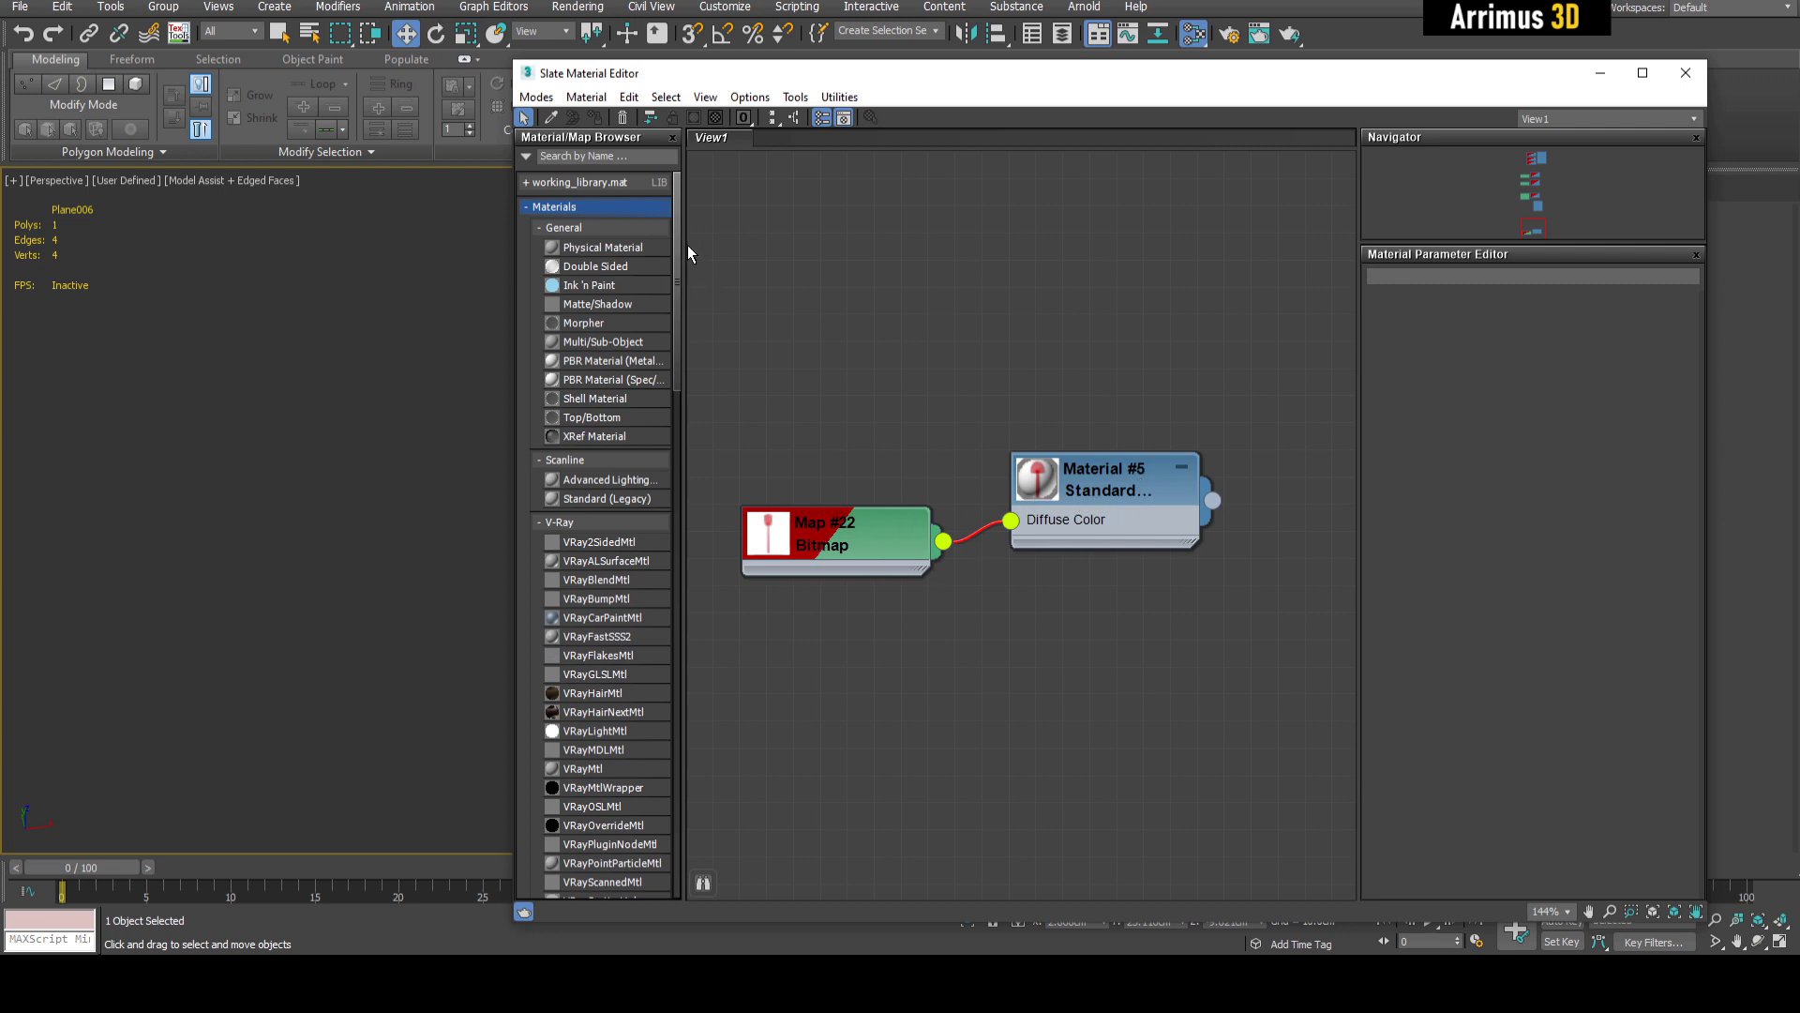
{"action": "left_click_drag", "start_coordinate": [677, 246], "coordinate": [660, 426]}
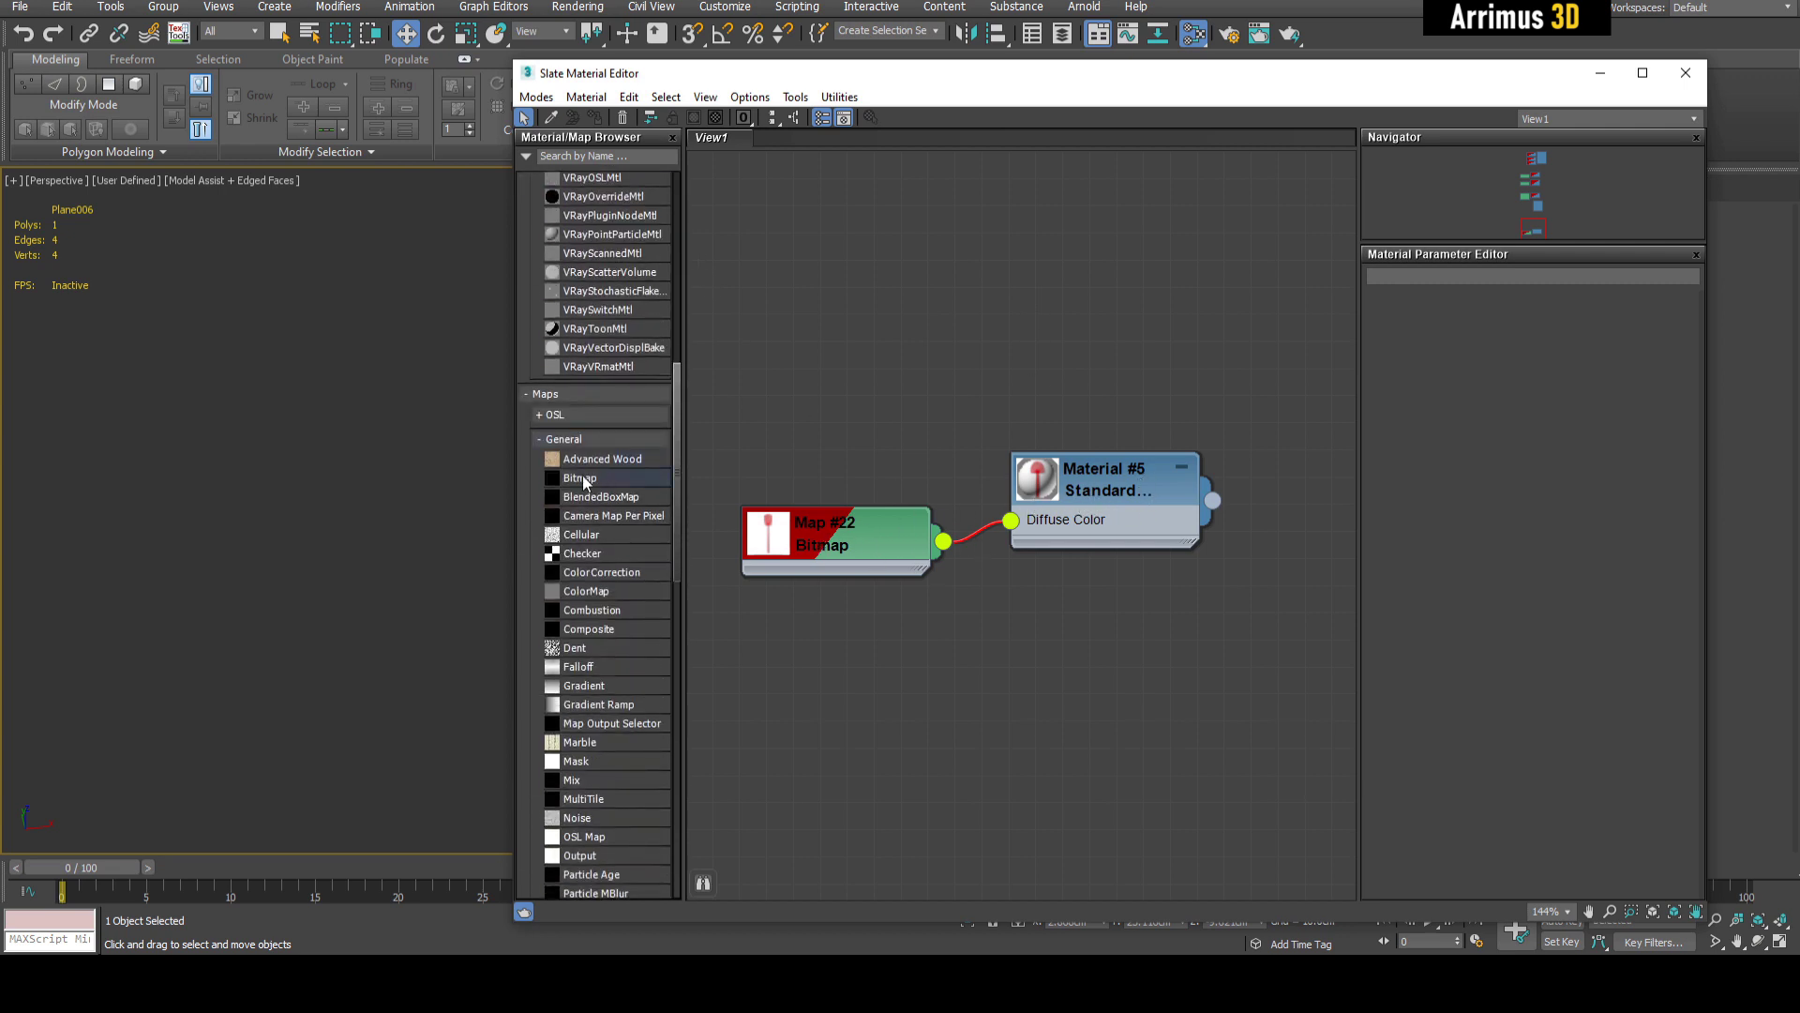
{"action": "left_click", "coordinate": [1601, 73]}
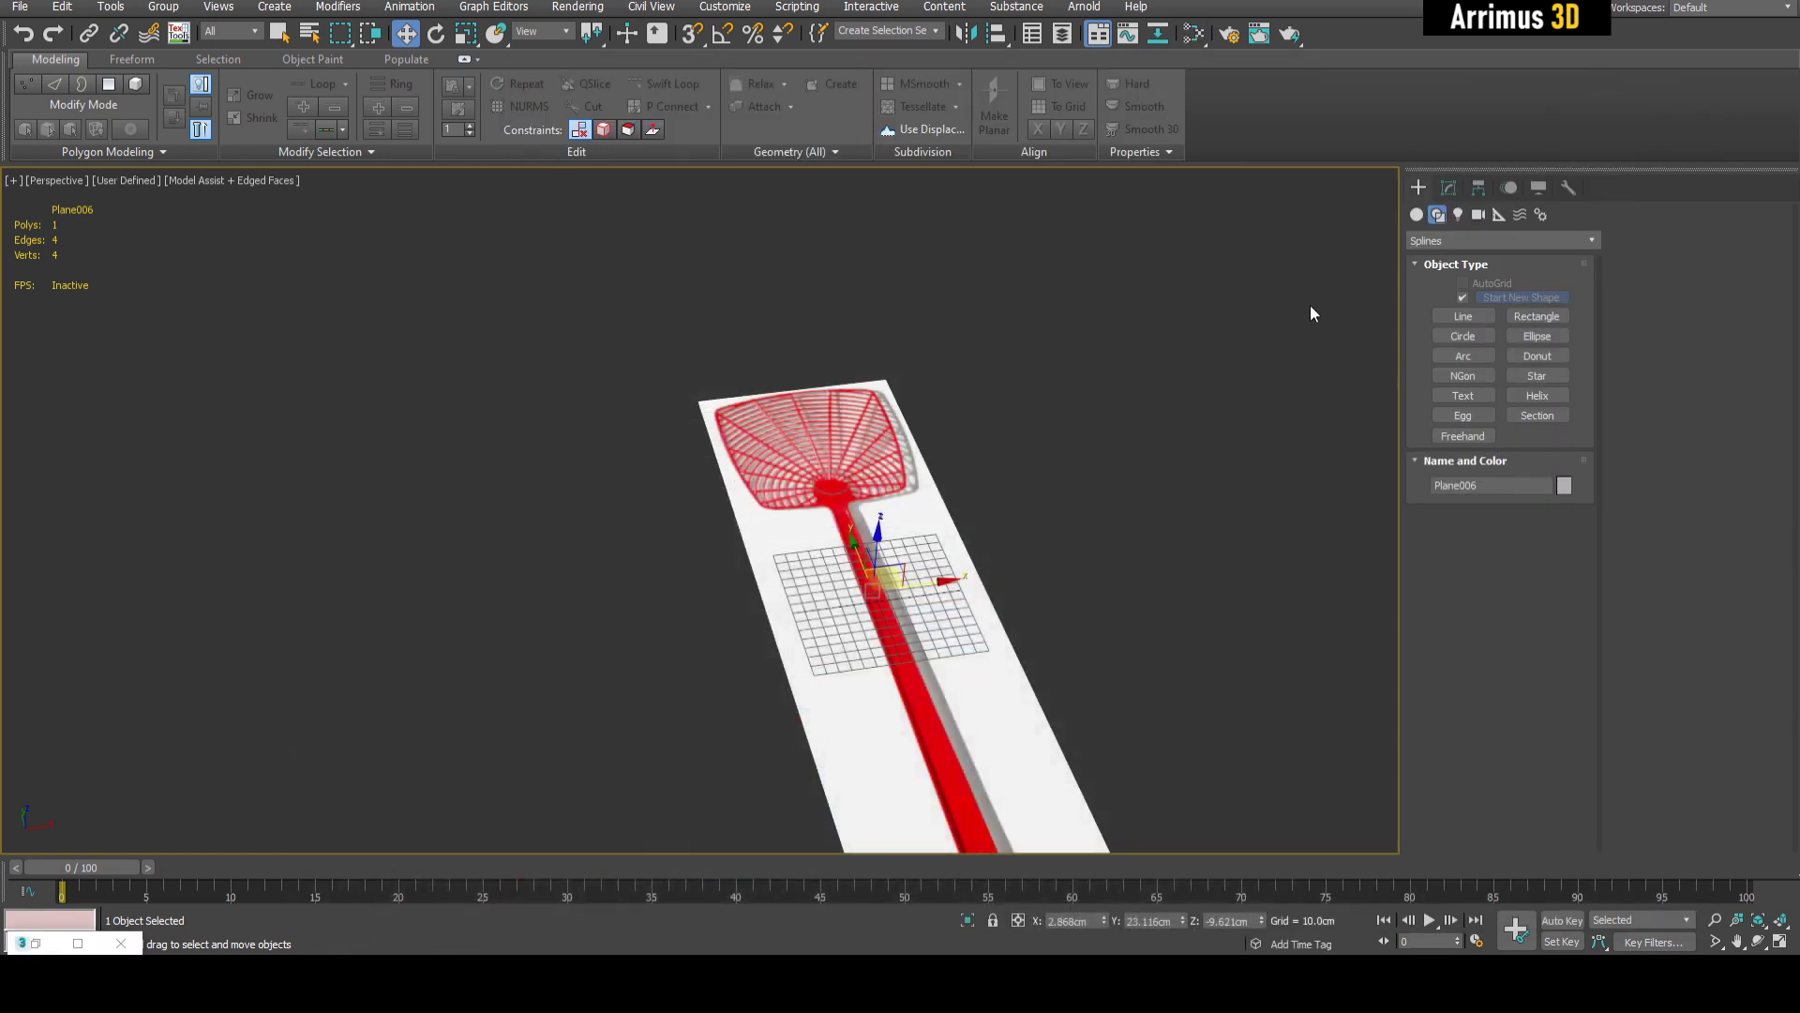
- Draw a plane about 203 cm long and 404 cm wide beside the fly swatter and show its parameters
{"action": "left_click", "coordinate": [1417, 214]}
{"action": "left_click", "coordinate": [1536, 380]}
{"action": "middle_click_drag", "start_coordinate": [1234, 450], "coordinate": [834, 453]}
{"action": "left_click_drag", "start_coordinate": [692, 401], "coordinate": [1197, 532]}
{"action": "right_click", "coordinate": [1247, 420]}
{"action": "left_click", "coordinate": [1449, 188]}
{"action": "middle_click_drag", "start_coordinate": [1164, 412], "coordinate": [1044, 418], "text": "alt"}
{"action": "scroll", "coordinate": [1044, 418], "scroll_direction": "up", "scroll_amount": 3}
{"action": "scroll", "coordinate": [1078, 413], "scroll_direction": "down", "scroll_amount": 3}
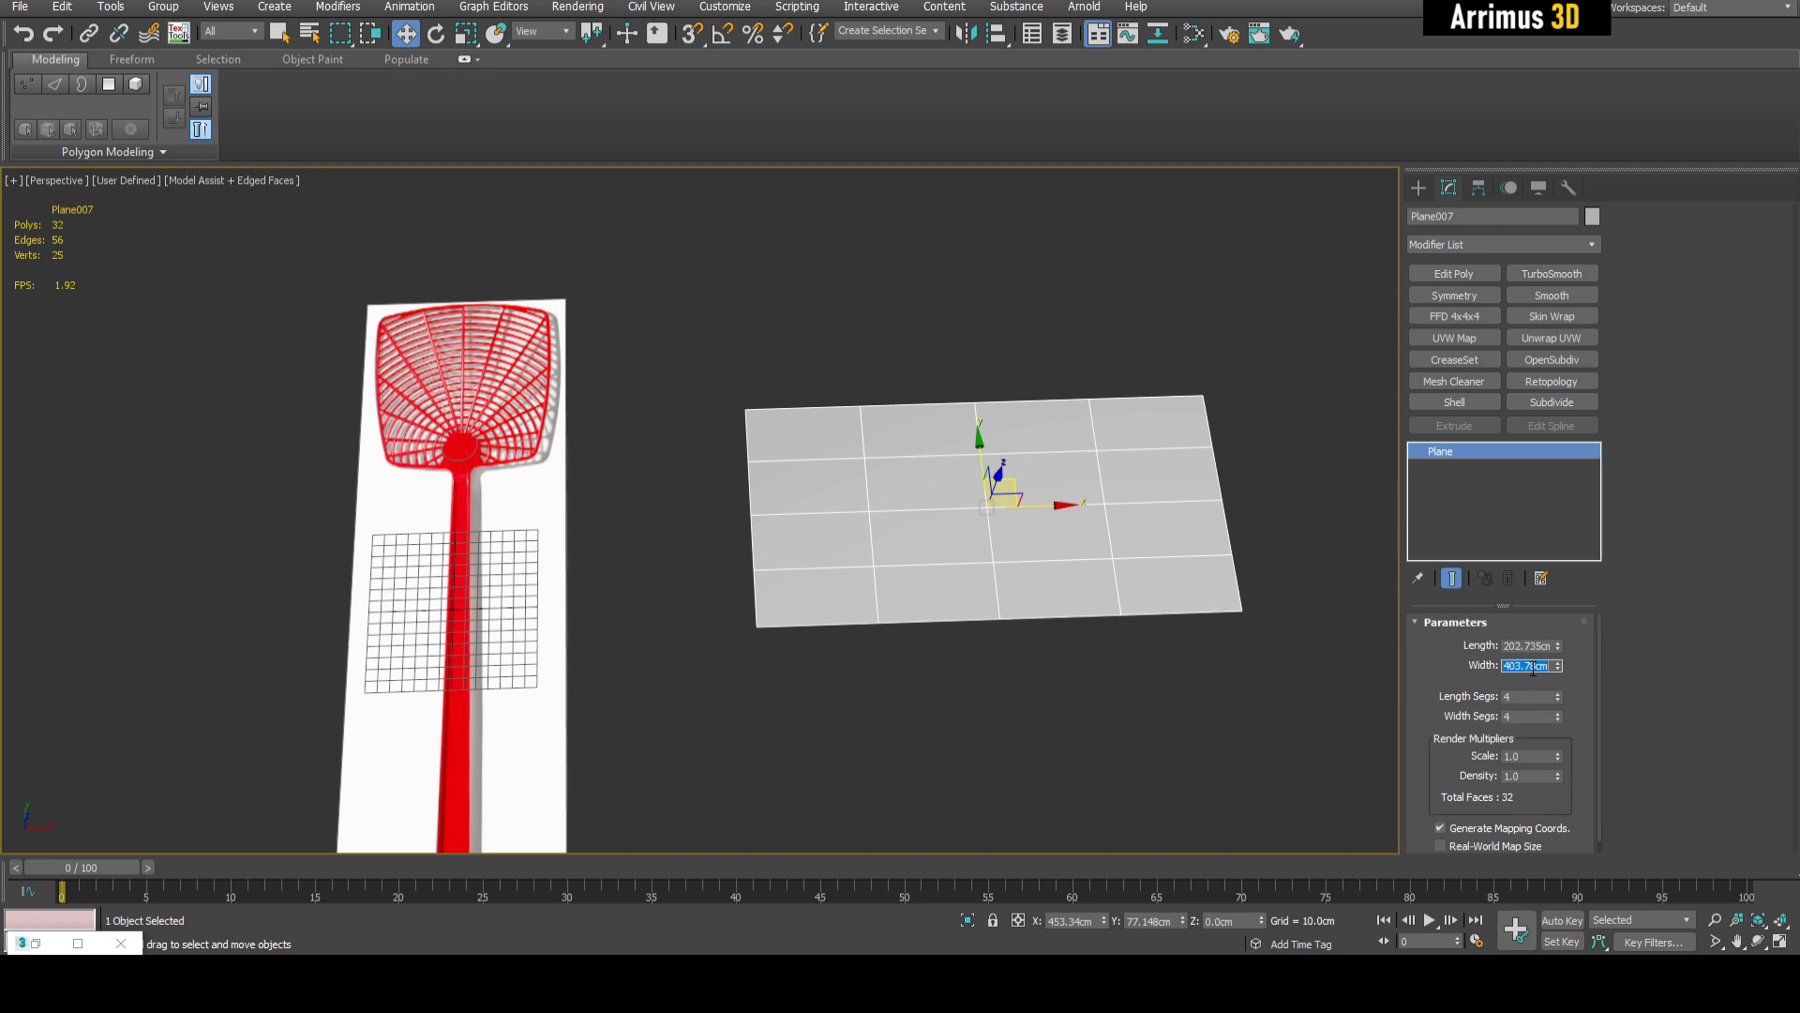
- Set the new plane's width to 1920 cm and its length to 1080 cm
{"action": "key", "text": "Return"}
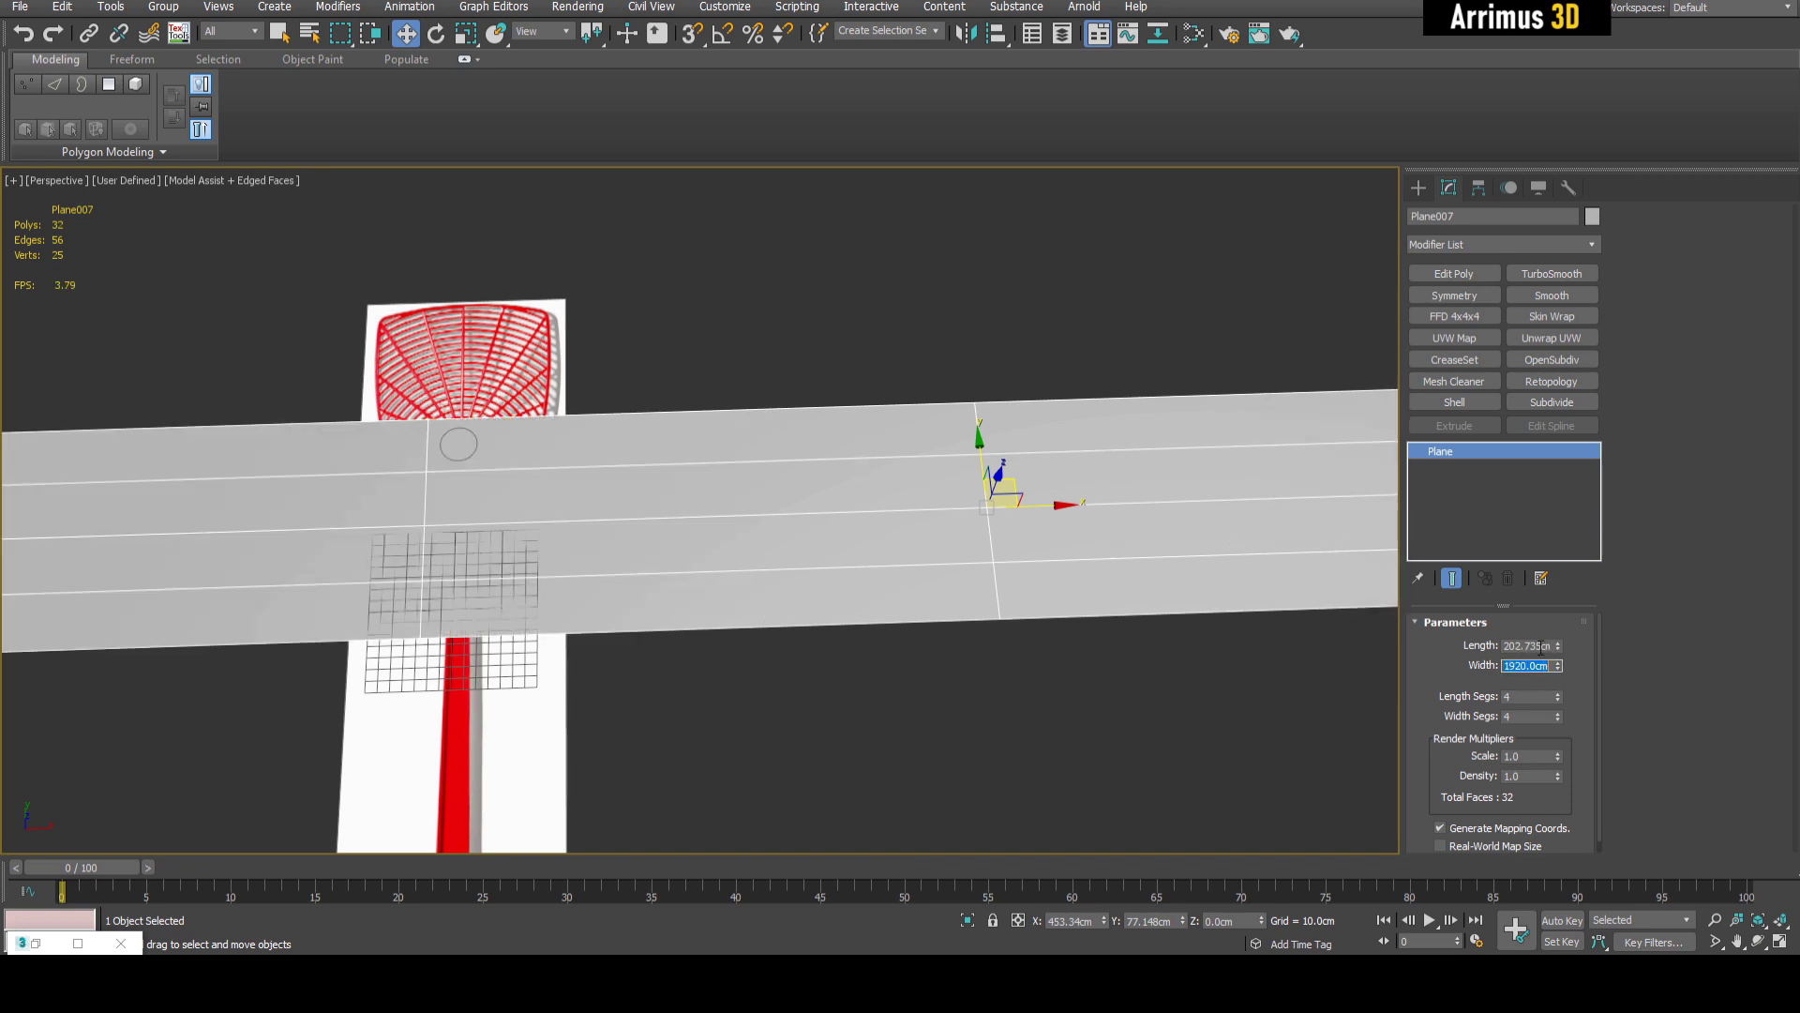
{"action": "type", "text": "1080"}
{"action": "key", "text": "Return"}
{"action": "middle_click_drag", "start_coordinate": [1112, 529], "coordinate": [1052, 548]}
{"action": "scroll", "coordinate": [1050, 549], "scroll_direction": "down", "scroll_amount": 3}
{"action": "middle_click_drag", "start_coordinate": [1191, 553], "coordinate": [1016, 501]}
{"action": "scroll", "coordinate": [975, 478], "scroll_direction": "down", "scroll_amount": 3}
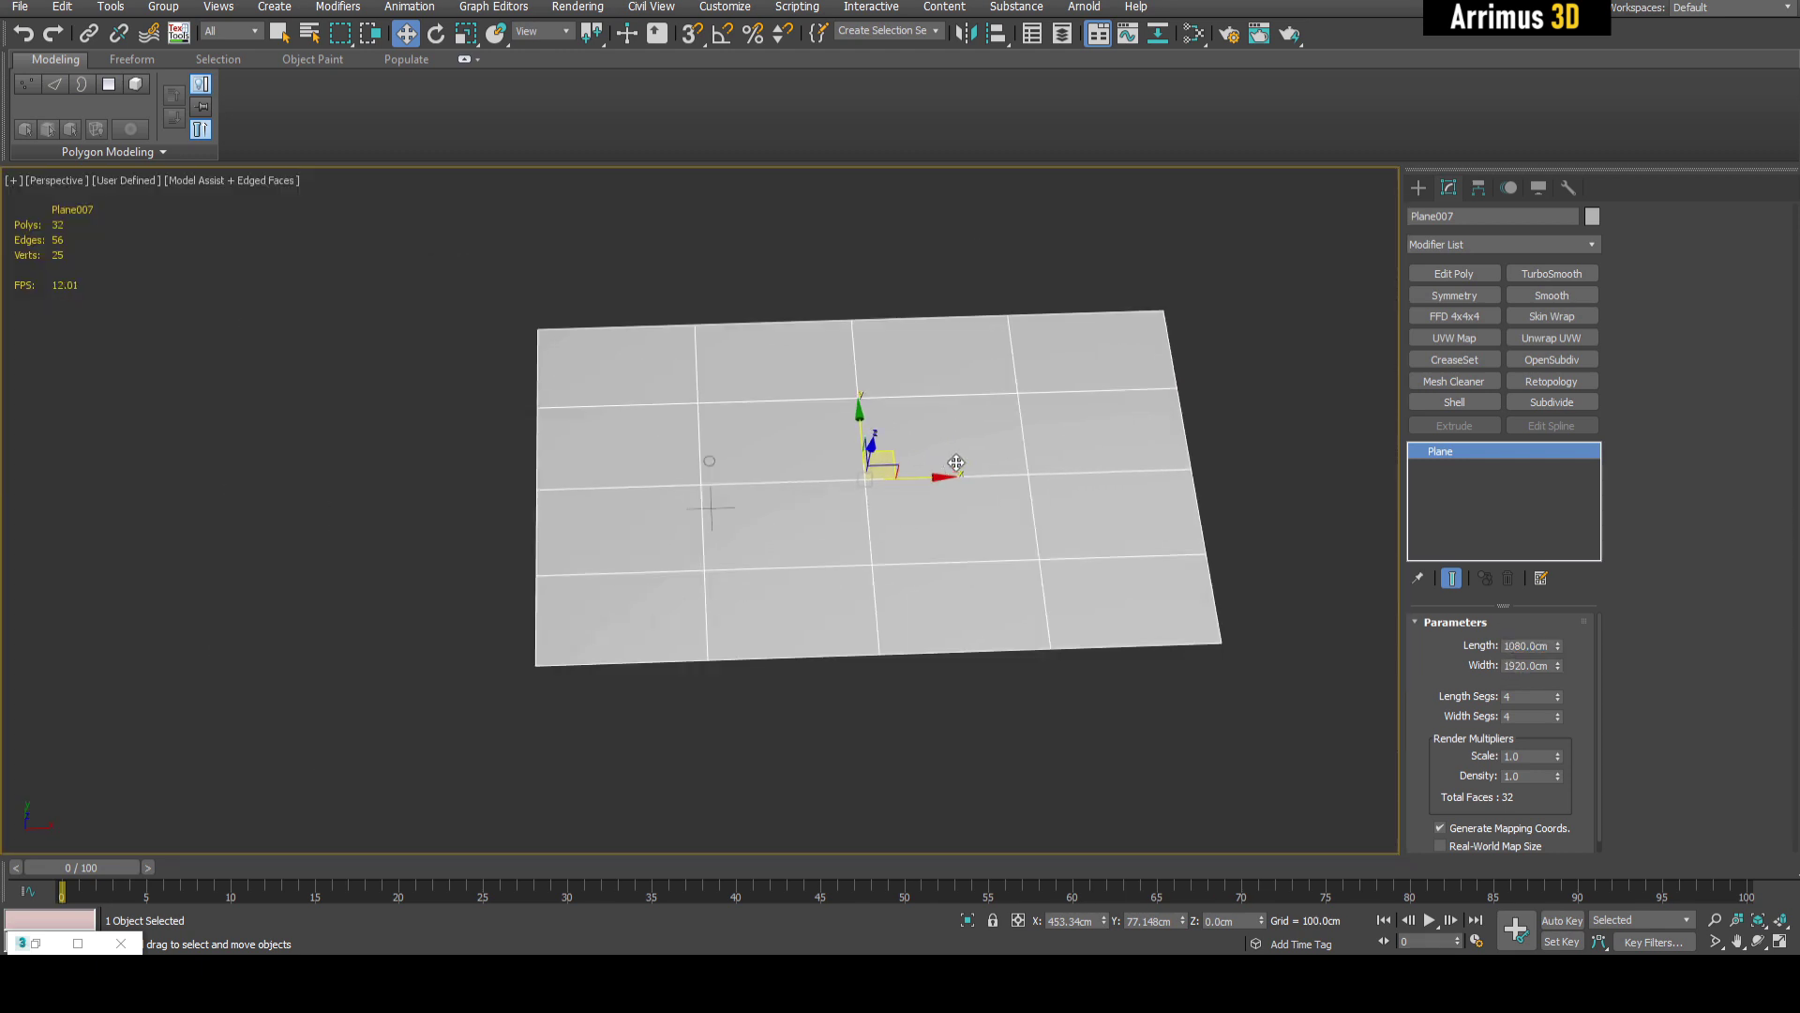
- Reduce the new plane's length segments to 1 and its width segments to the minimum
{"action": "scroll", "coordinate": [966, 462], "scroll_direction": "up", "scroll_amount": 3}
{"action": "right_click", "coordinate": [1559, 695]}
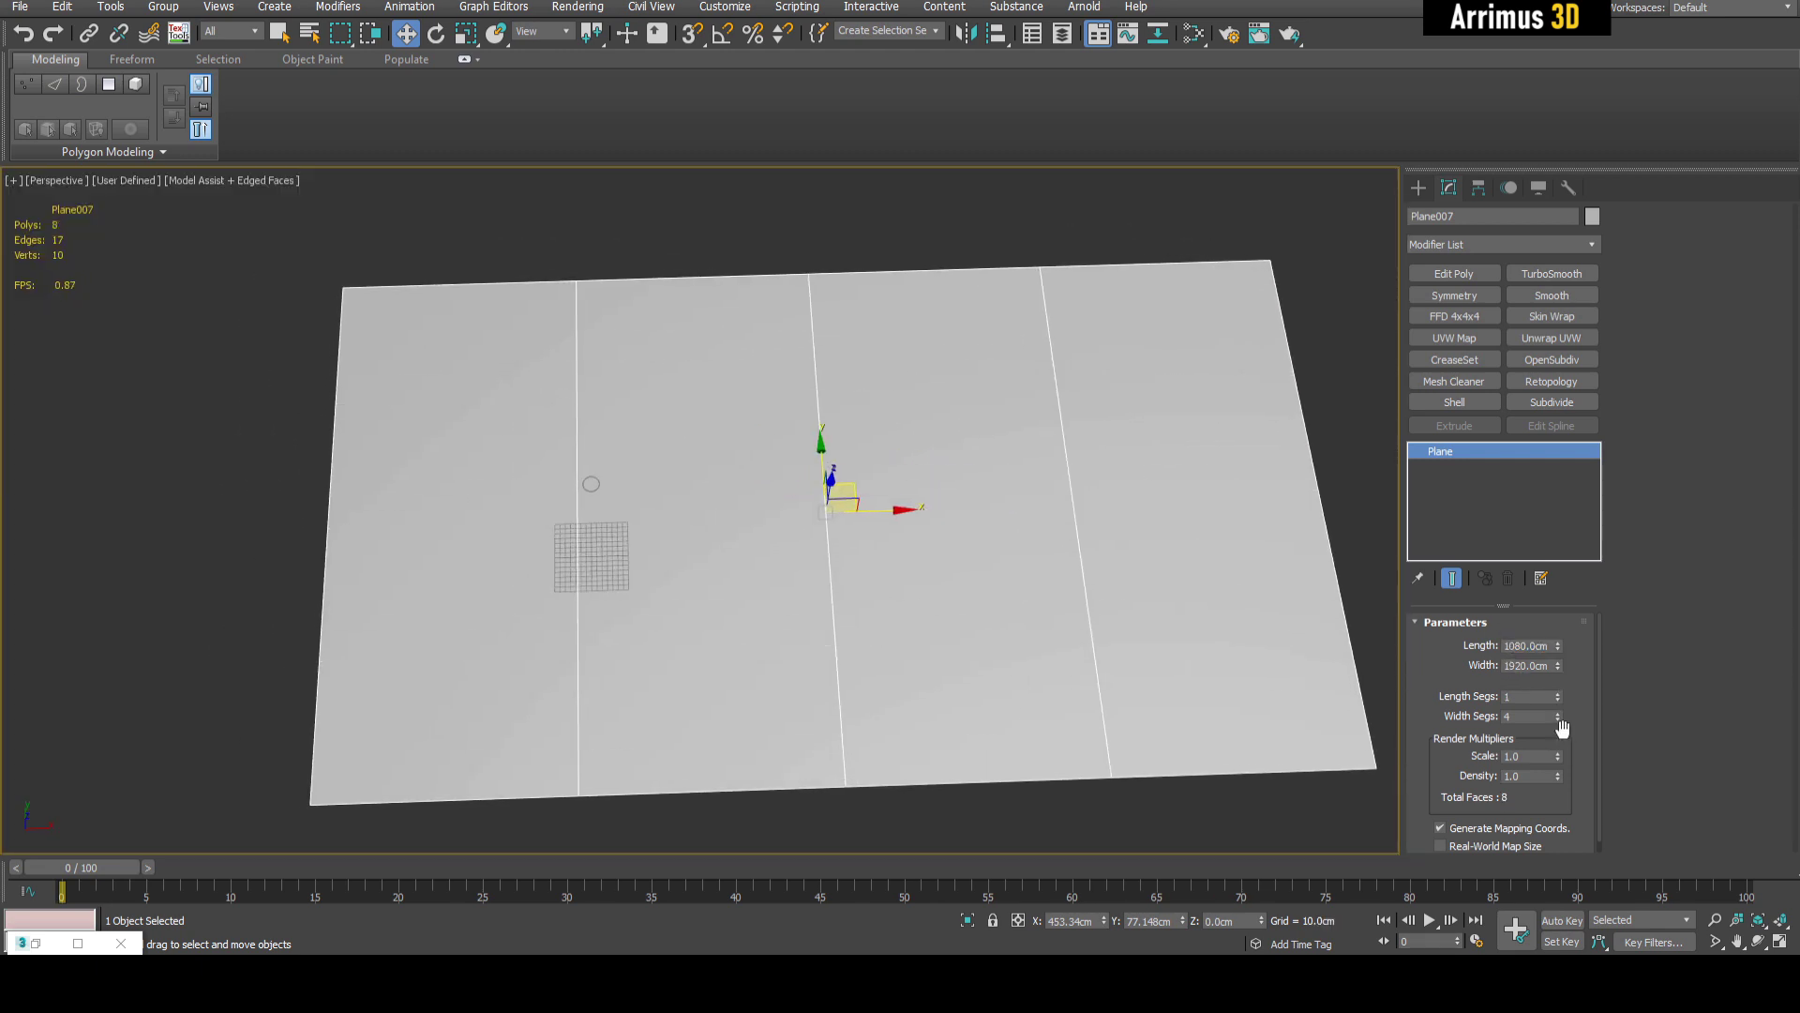
{"action": "right_click", "coordinate": [1558, 717]}
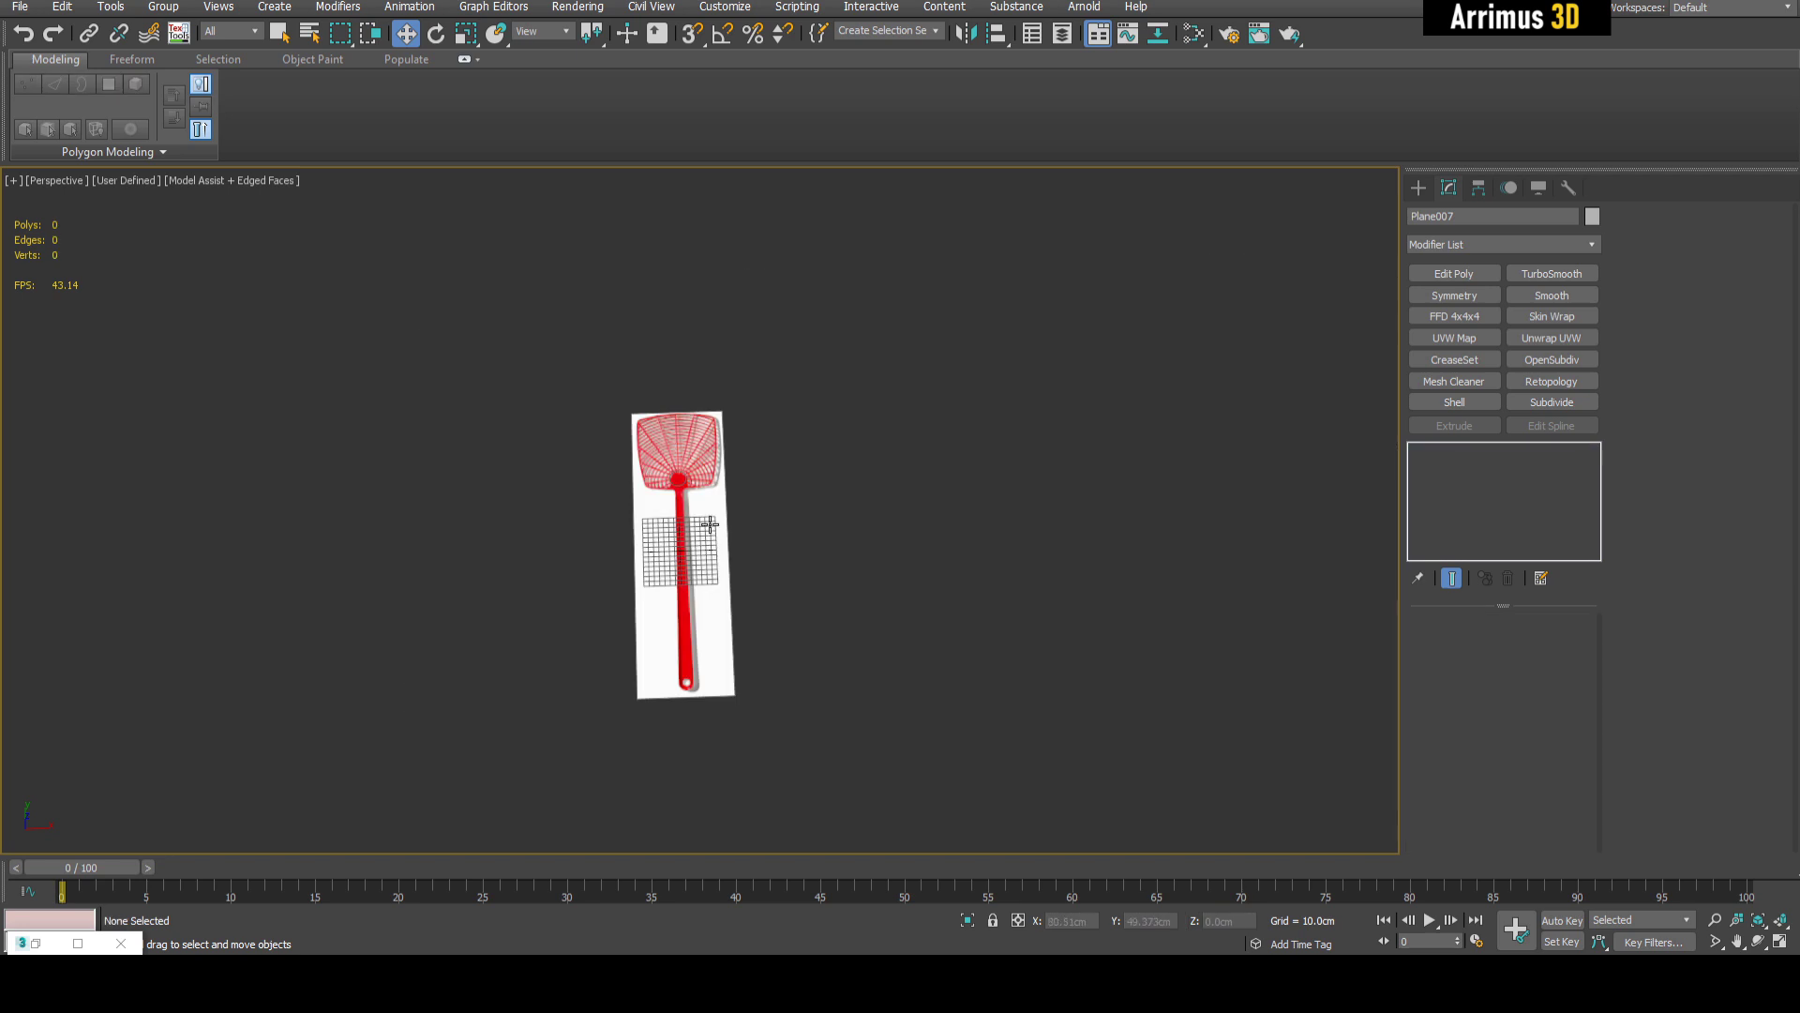
- Select the fly swatter reference plane and adjust its position slightly relative to the hub circle
{"action": "scroll", "coordinate": [855, 501], "scroll_direction": "up", "scroll_amount": 5}
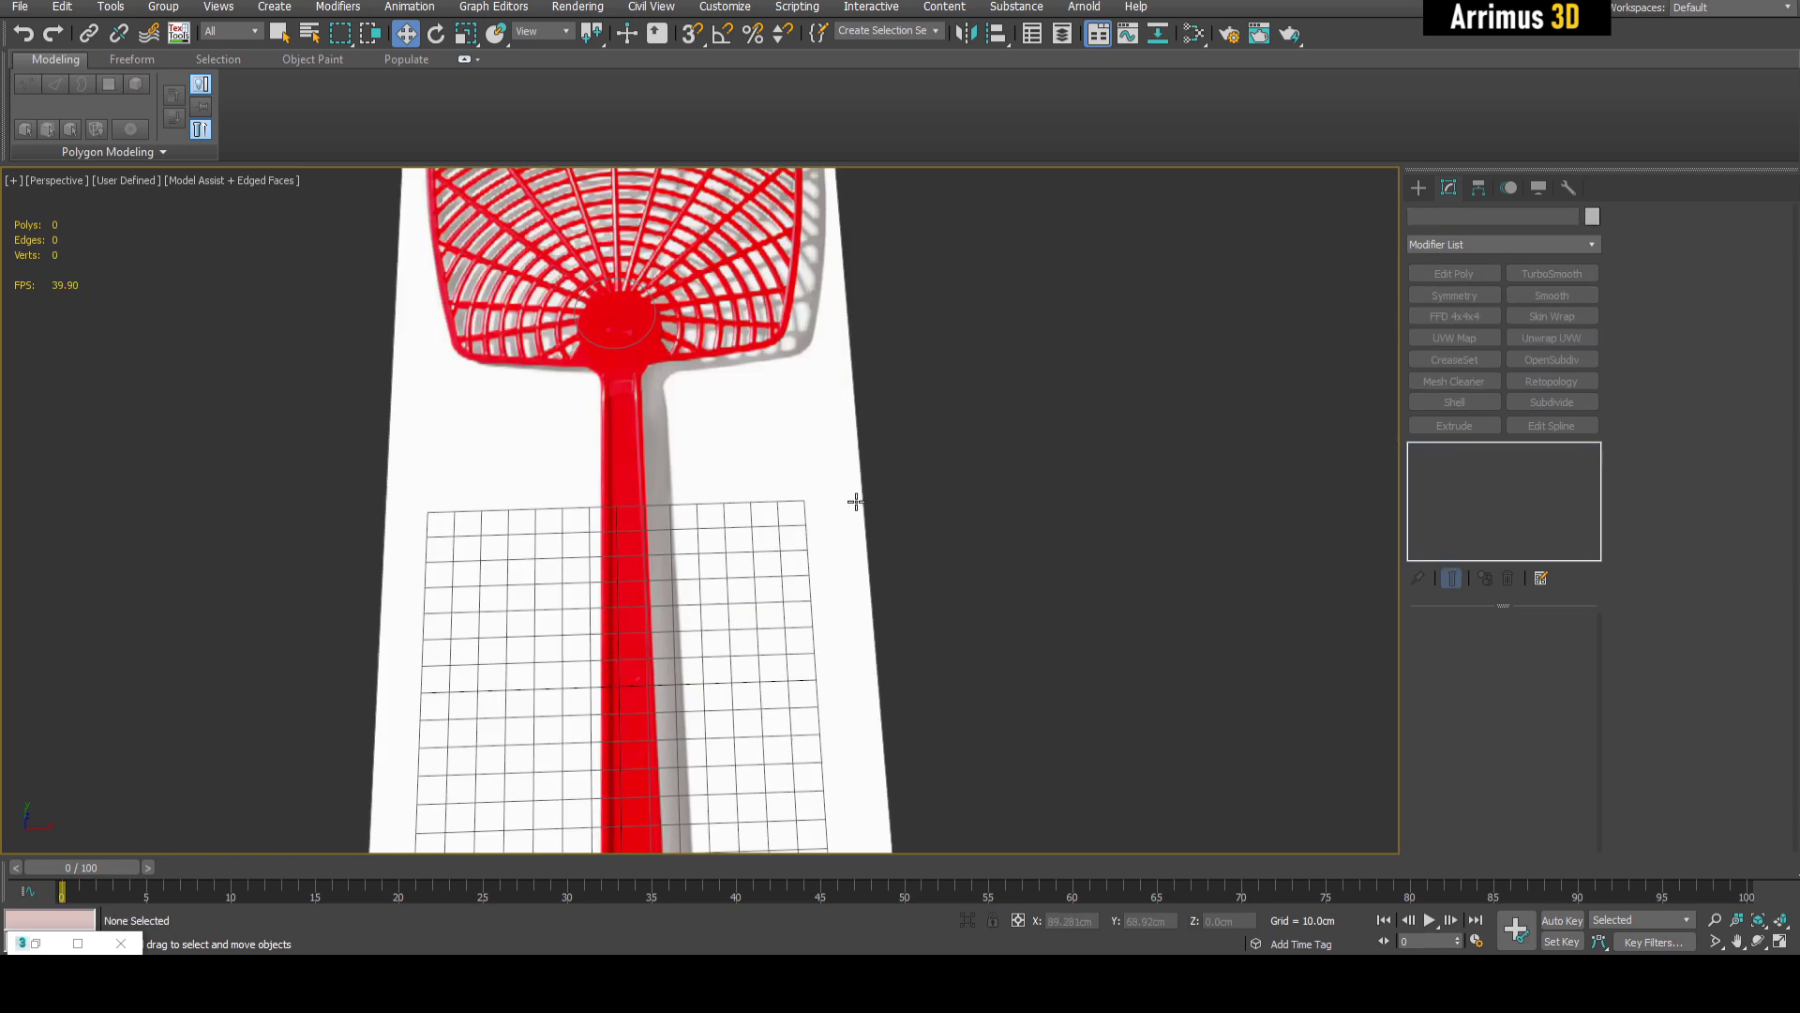
{"action": "key", "text": "q"}
{"action": "left_click", "coordinate": [641, 340]}
{"action": "left_click", "coordinate": [772, 422]}
{"action": "middle_click_drag", "start_coordinate": [601, 531], "coordinate": [747, 442], "text": "alt"}
{"action": "key", "text": "w"}
{"action": "mouse_move", "coordinate": [811, 434]}
{"action": "left_mouse_down"}
{"action": "mouse_move", "coordinate": [828, 422]}
{"action": "mouse_move", "coordinate": [834, 445]}
{"action": "left_mouse_up"}
{"action": "middle_click_drag", "start_coordinate": [835, 446], "coordinate": [722, 394], "text": "alt"}
{"action": "middle_click_drag", "start_coordinate": [721, 393], "coordinate": [744, 498]}
{"action": "scroll", "coordinate": [746, 498], "scroll_direction": "up", "scroll_amount": 3}
- Select the hub circle and check its height above the reference plane from the side
{"action": "key", "text": "q"}
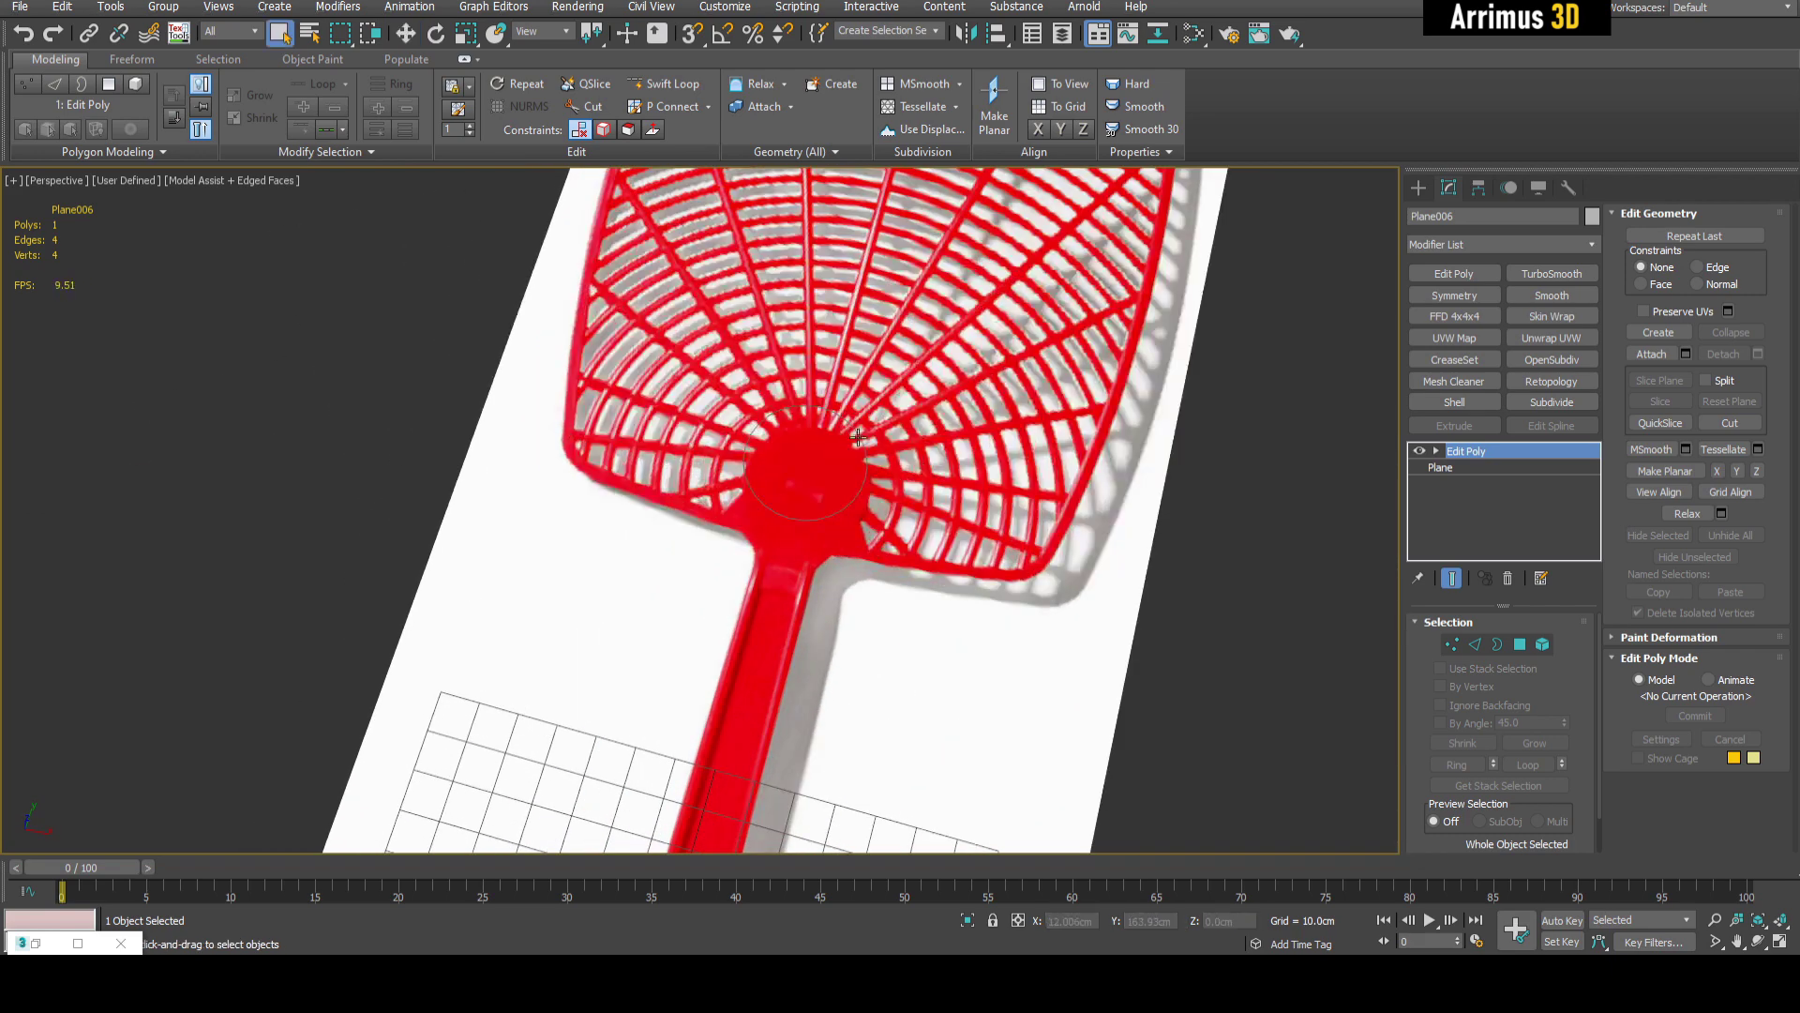
{"action": "left_click", "coordinate": [858, 435]}
{"action": "middle_click_drag", "start_coordinate": [859, 434], "coordinate": [924, 430], "text": "alt"}
{"action": "key", "text": "w"}
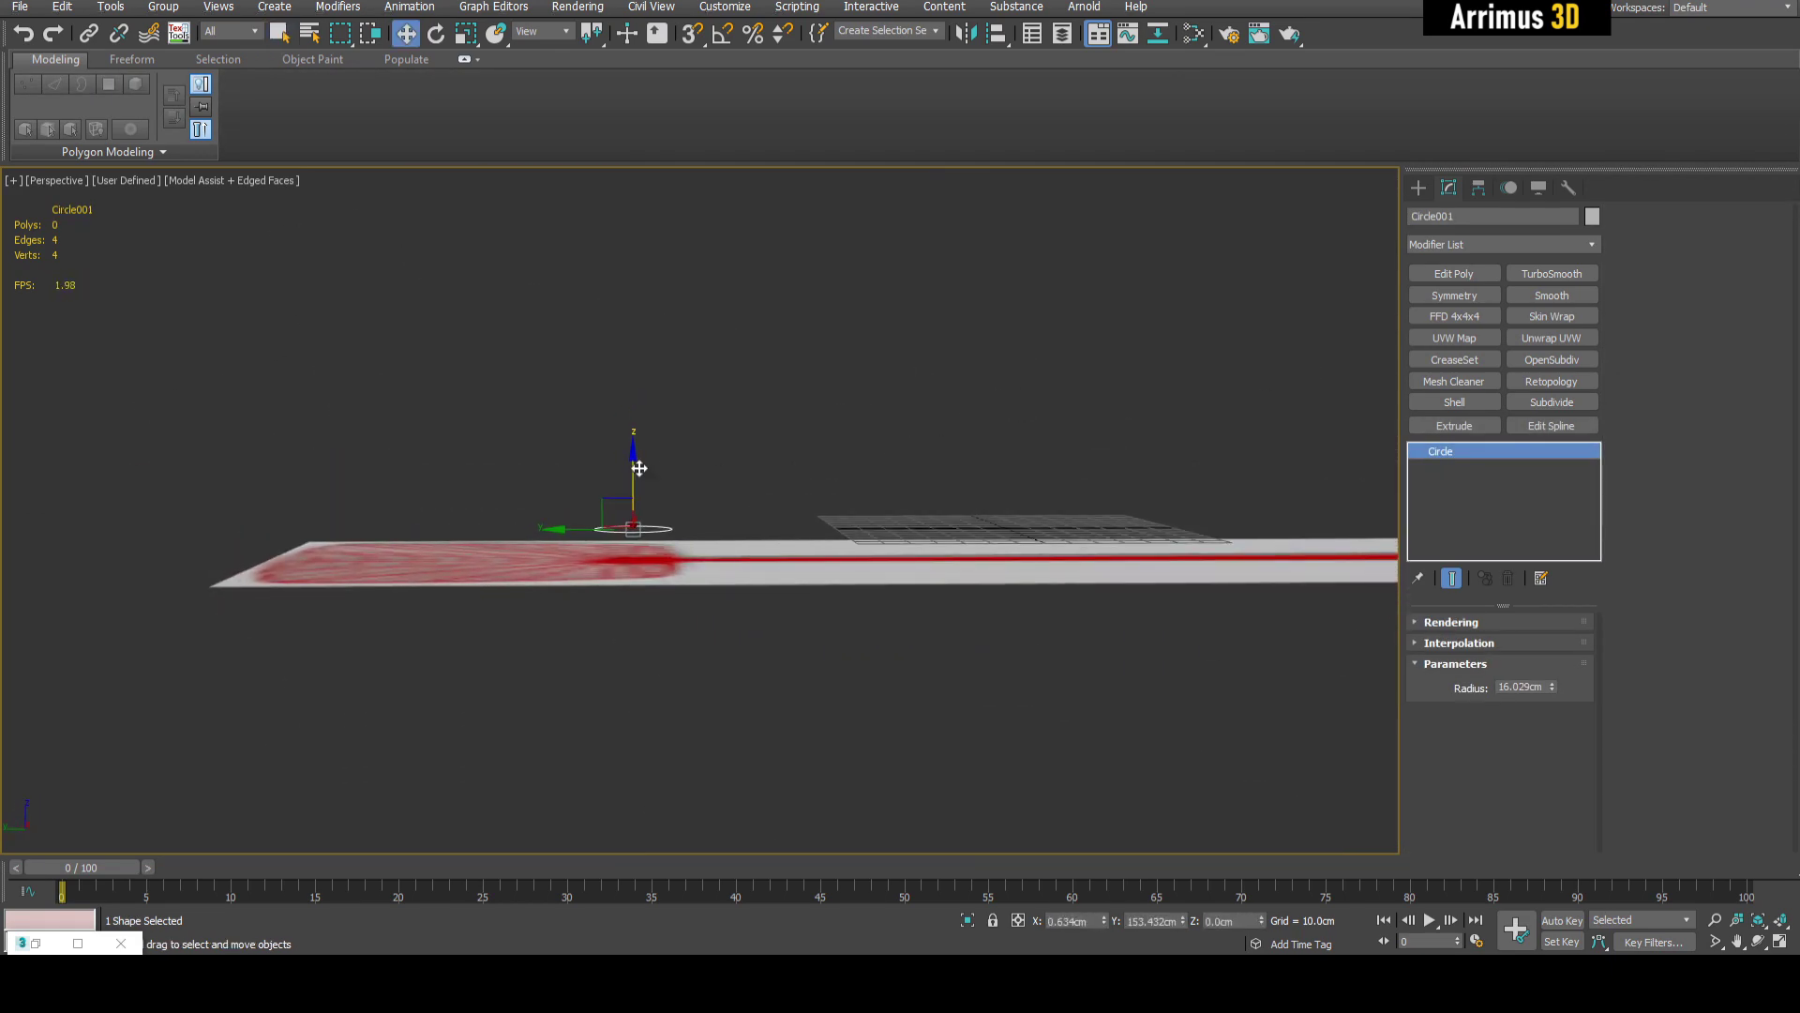
{"action": "mouse_move", "coordinate": [639, 468]}
{"action": "left_mouse_down"}
{"action": "mouse_move", "coordinate": [671, 390]}
{"action": "mouse_move", "coordinate": [639, 468]}
{"action": "left_mouse_up"}
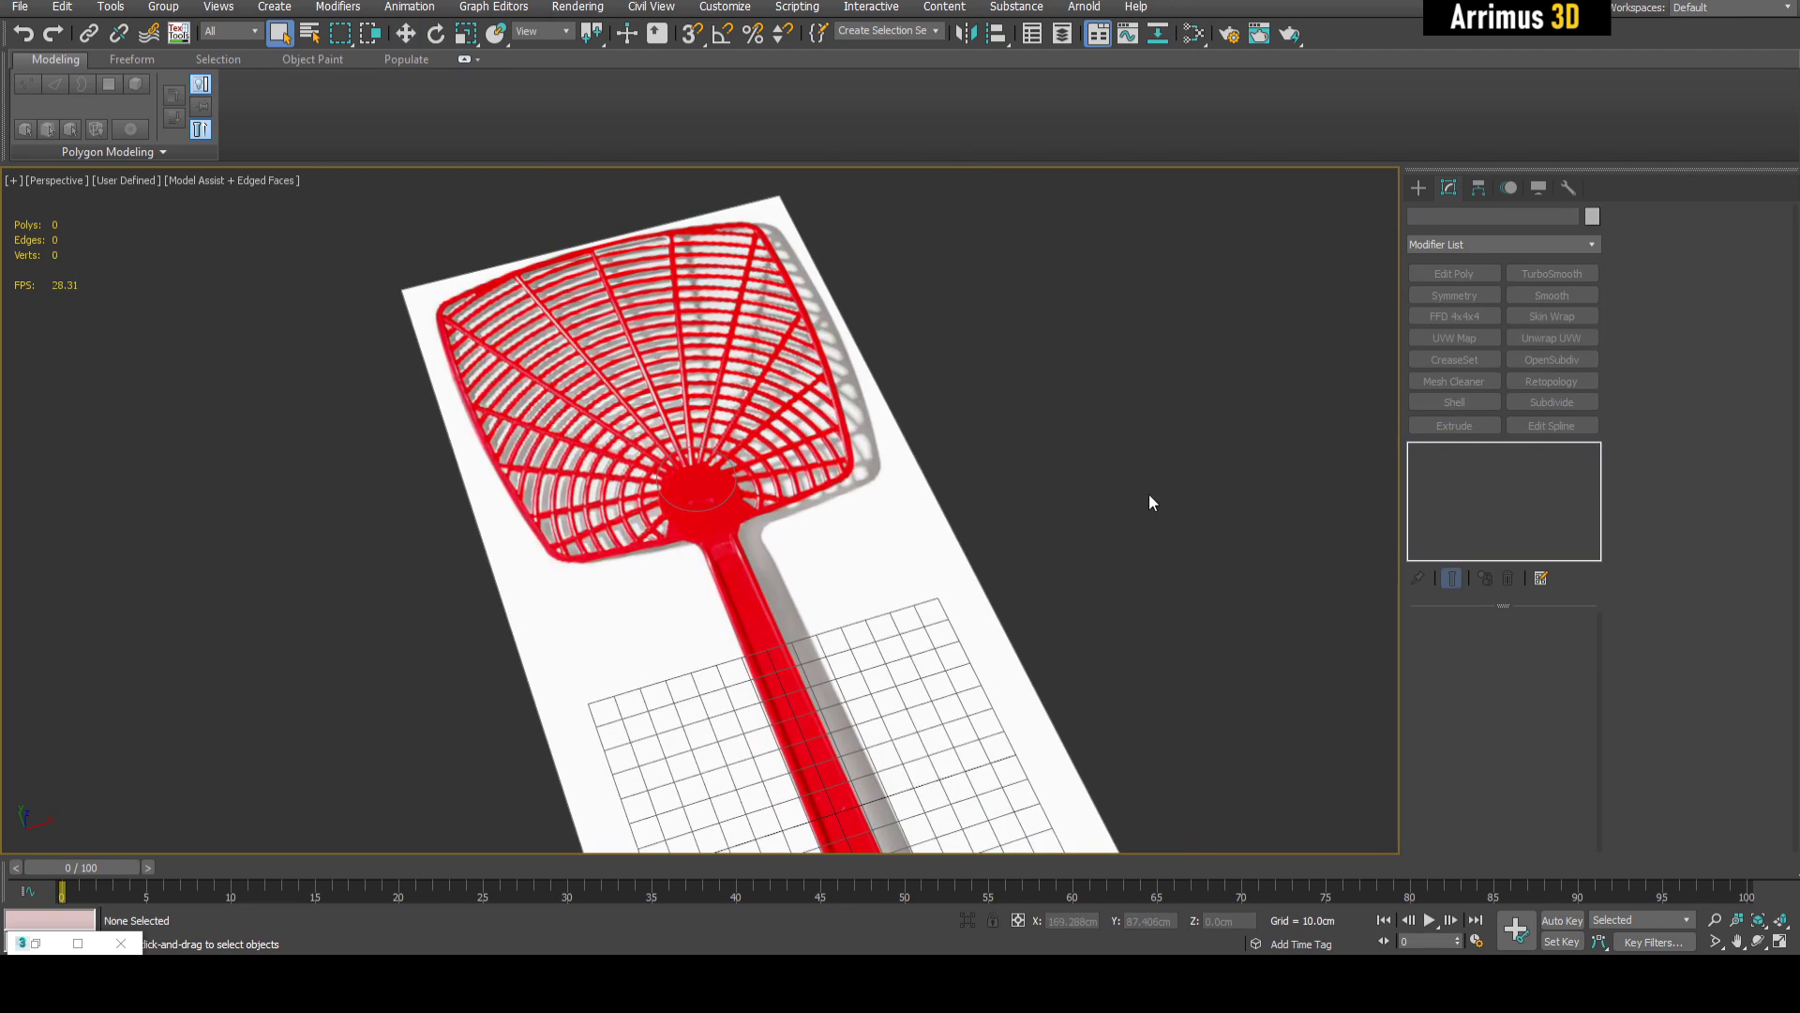
- In the Top view, shift the reference plane about 3 cm in negative X to centre its hub on the circle
{"action": "key", "text": "alt+w"}
{"action": "left_click", "coordinate": [474, 322]}
{"action": "key", "text": "alt+w"}
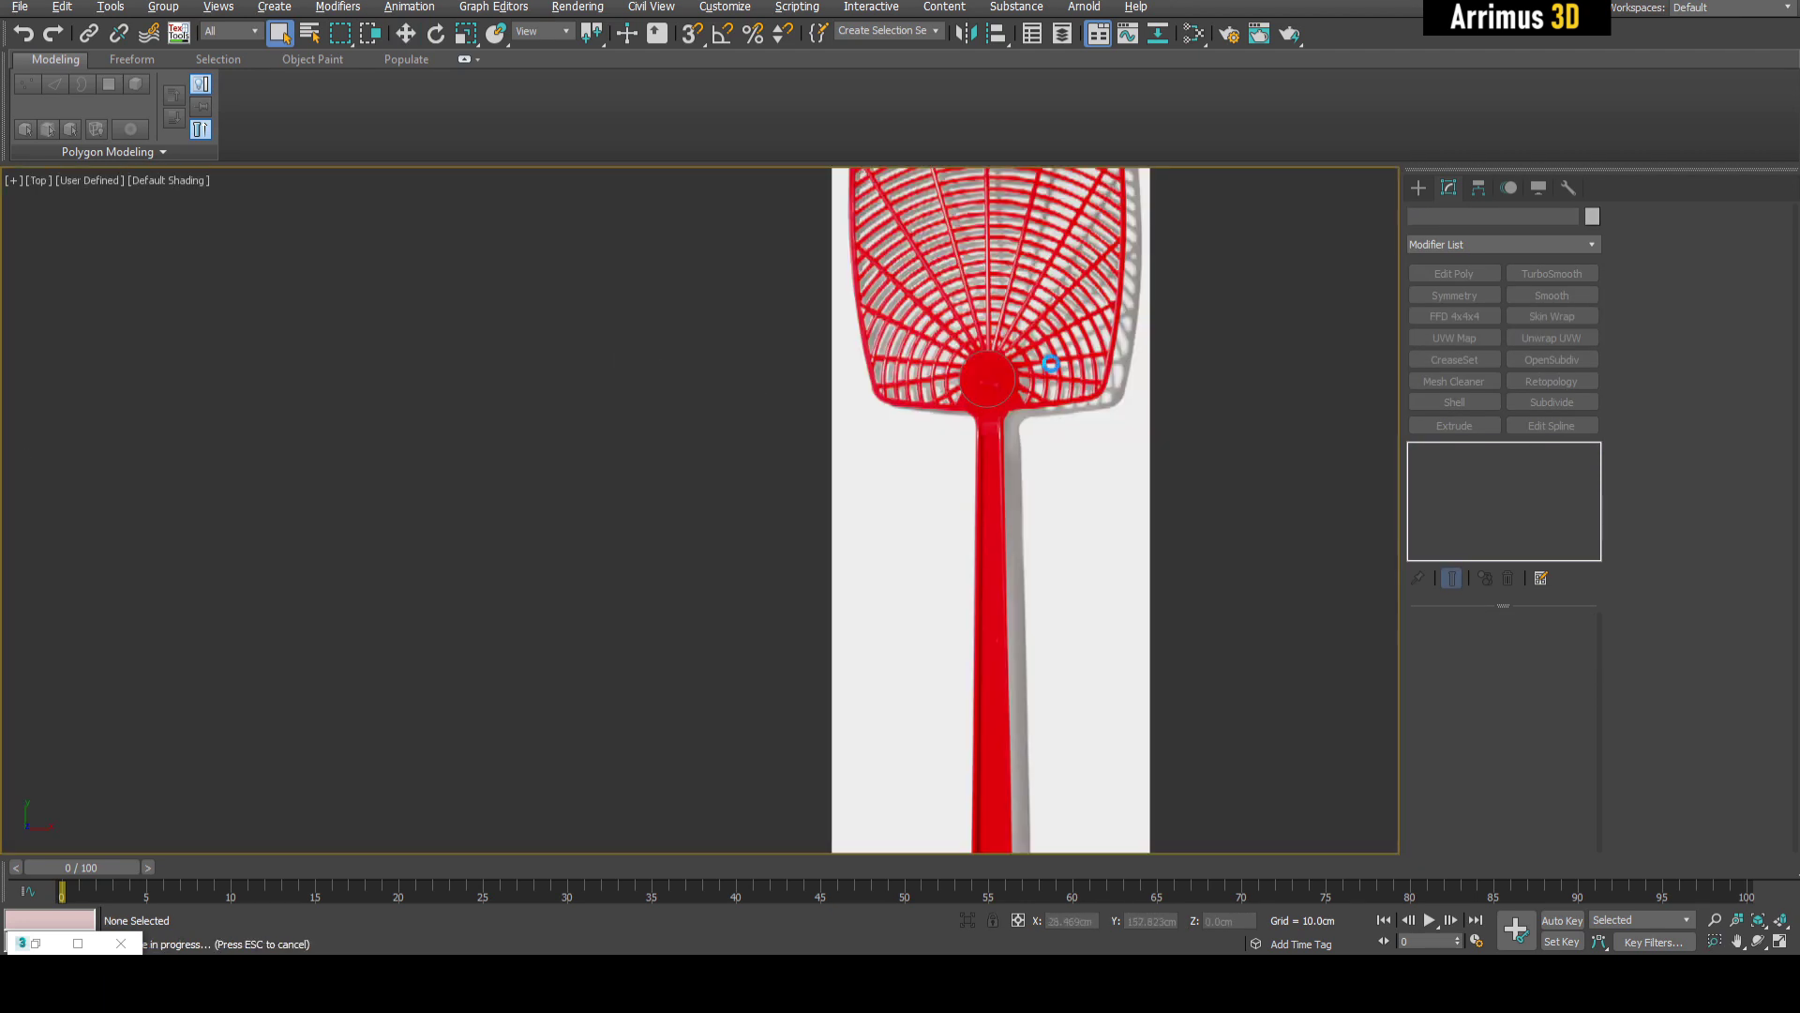
{"action": "scroll", "coordinate": [1026, 380], "scroll_direction": "up", "scroll_amount": 2}
{"action": "scroll", "coordinate": [1013, 369], "scroll_direction": "up", "scroll_amount": 6}
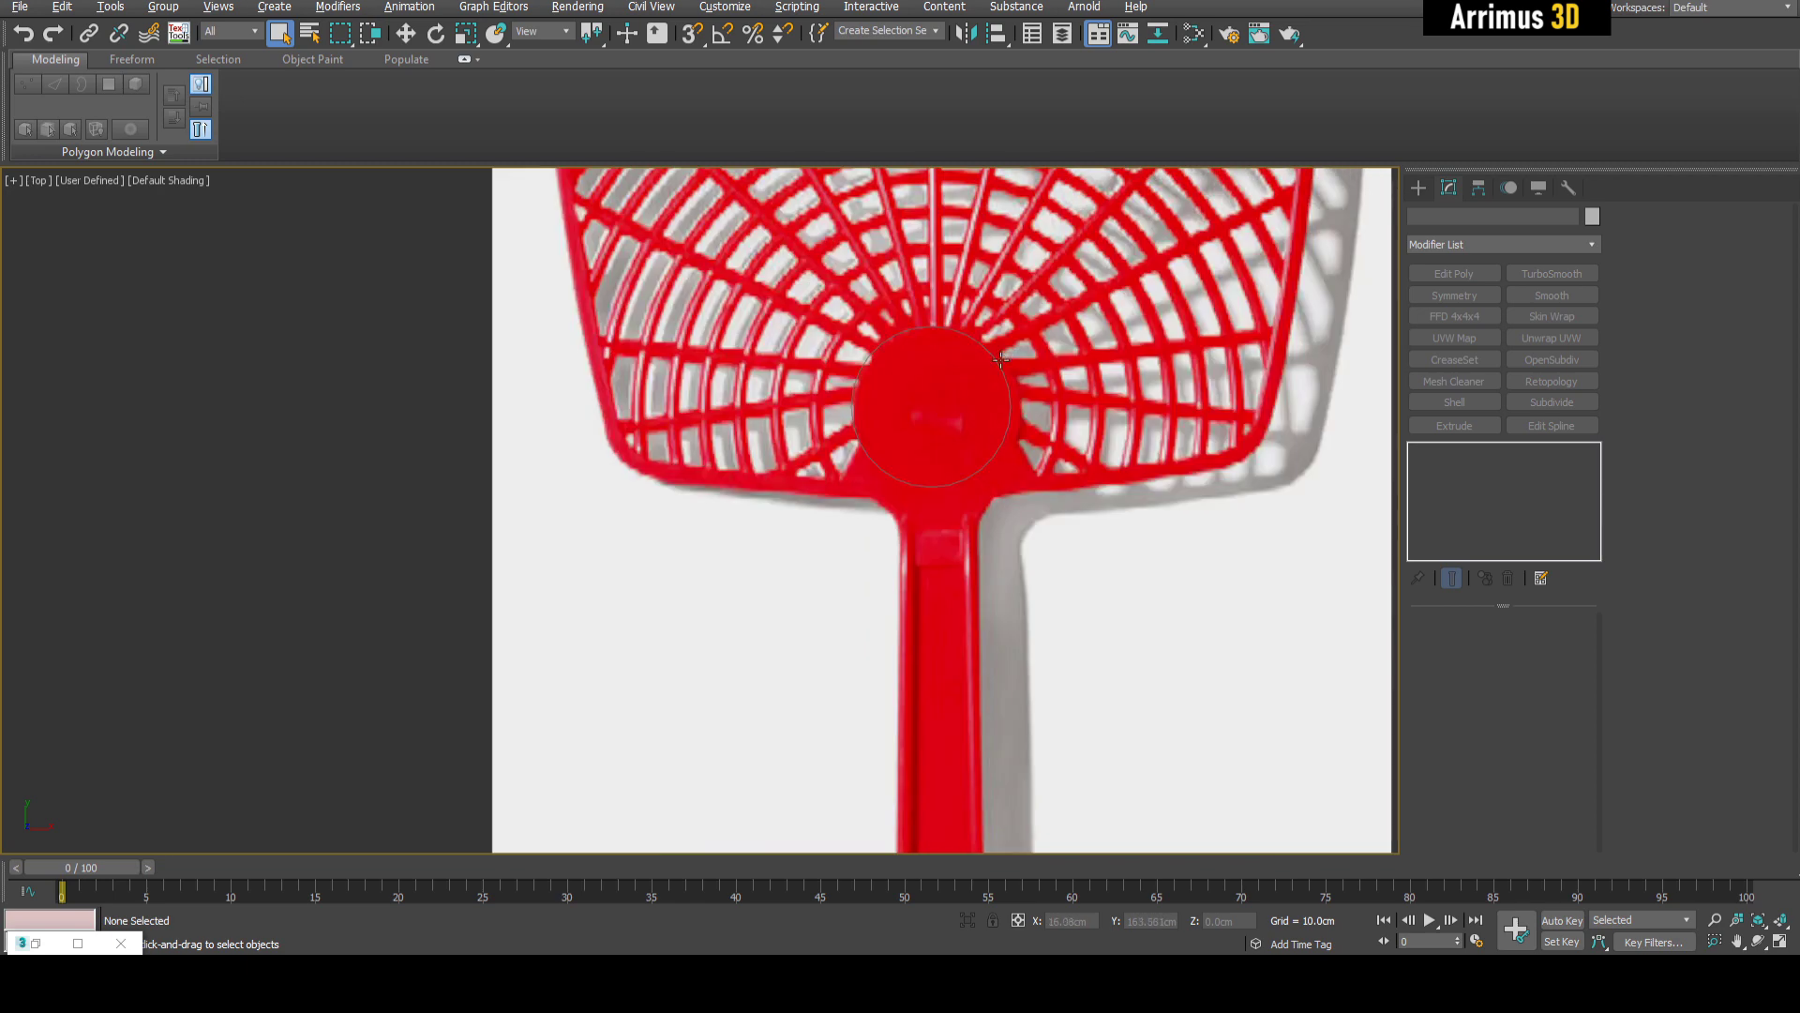
{"action": "left_click", "coordinate": [990, 361]}
{"action": "key", "text": "w"}
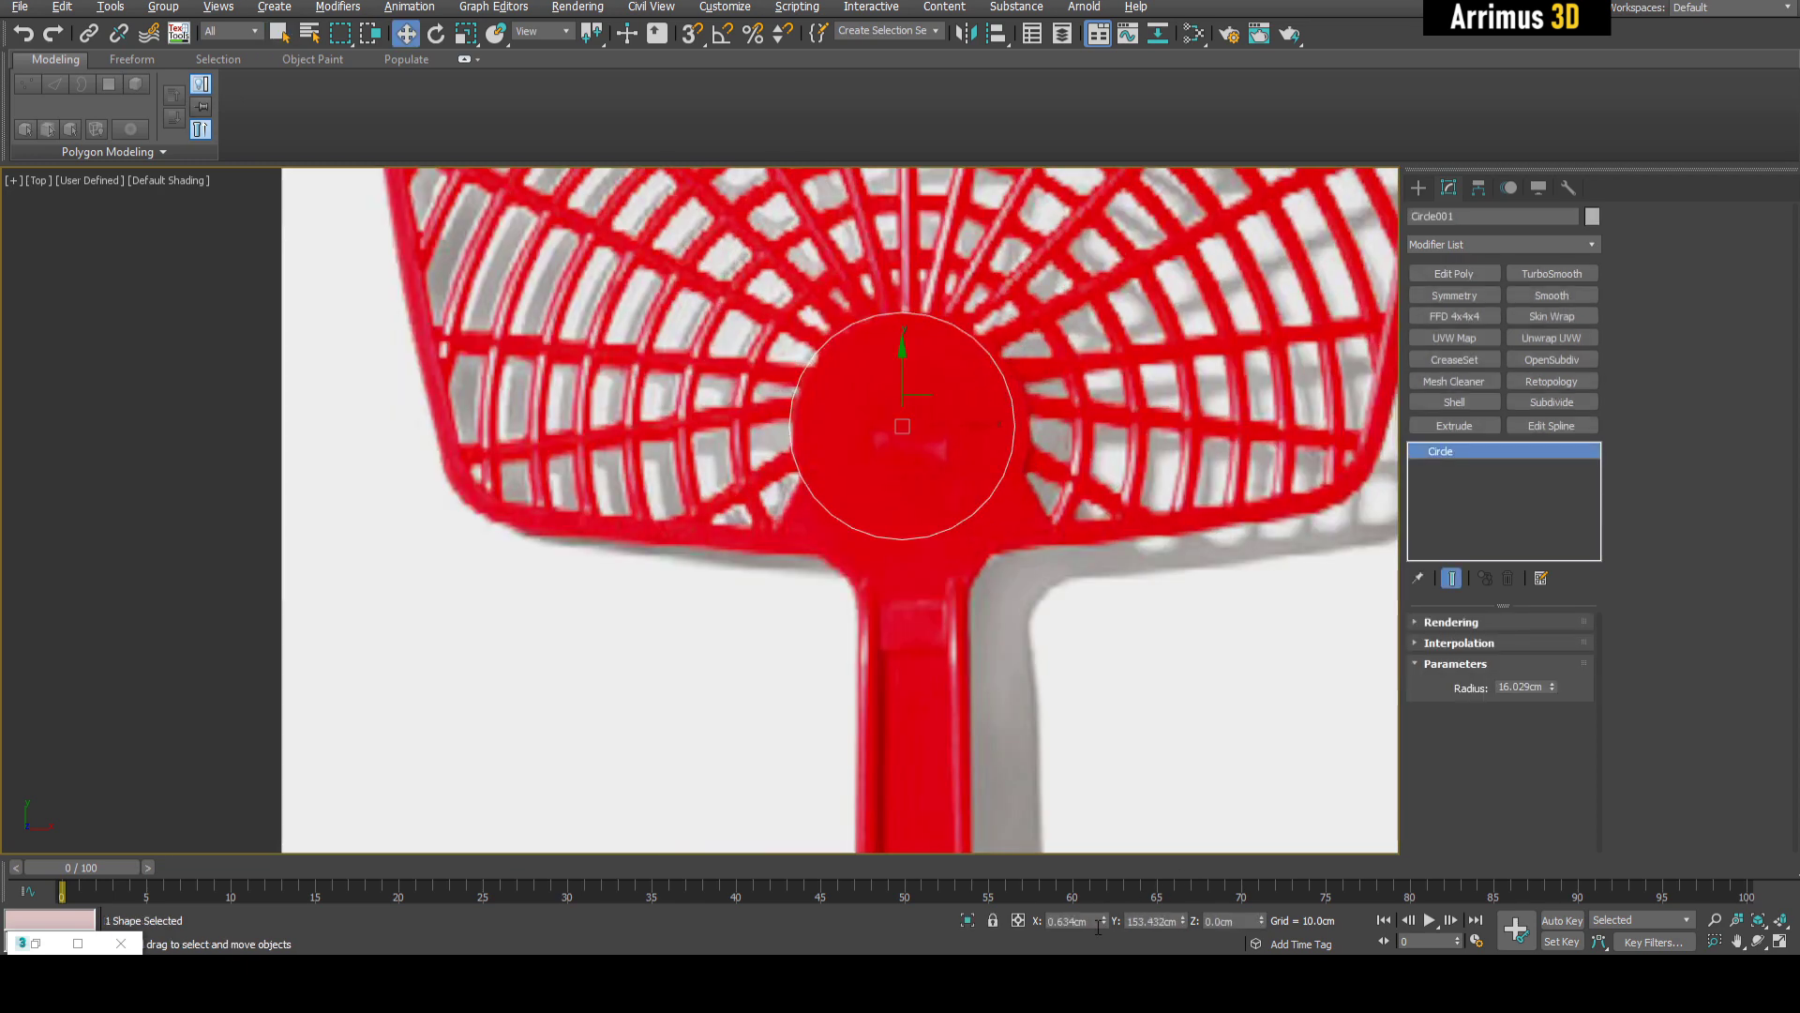
{"action": "left_click", "coordinate": [1103, 437]}
{"action": "scroll", "coordinate": [1106, 438], "scroll_direction": "down", "scroll_amount": 5}
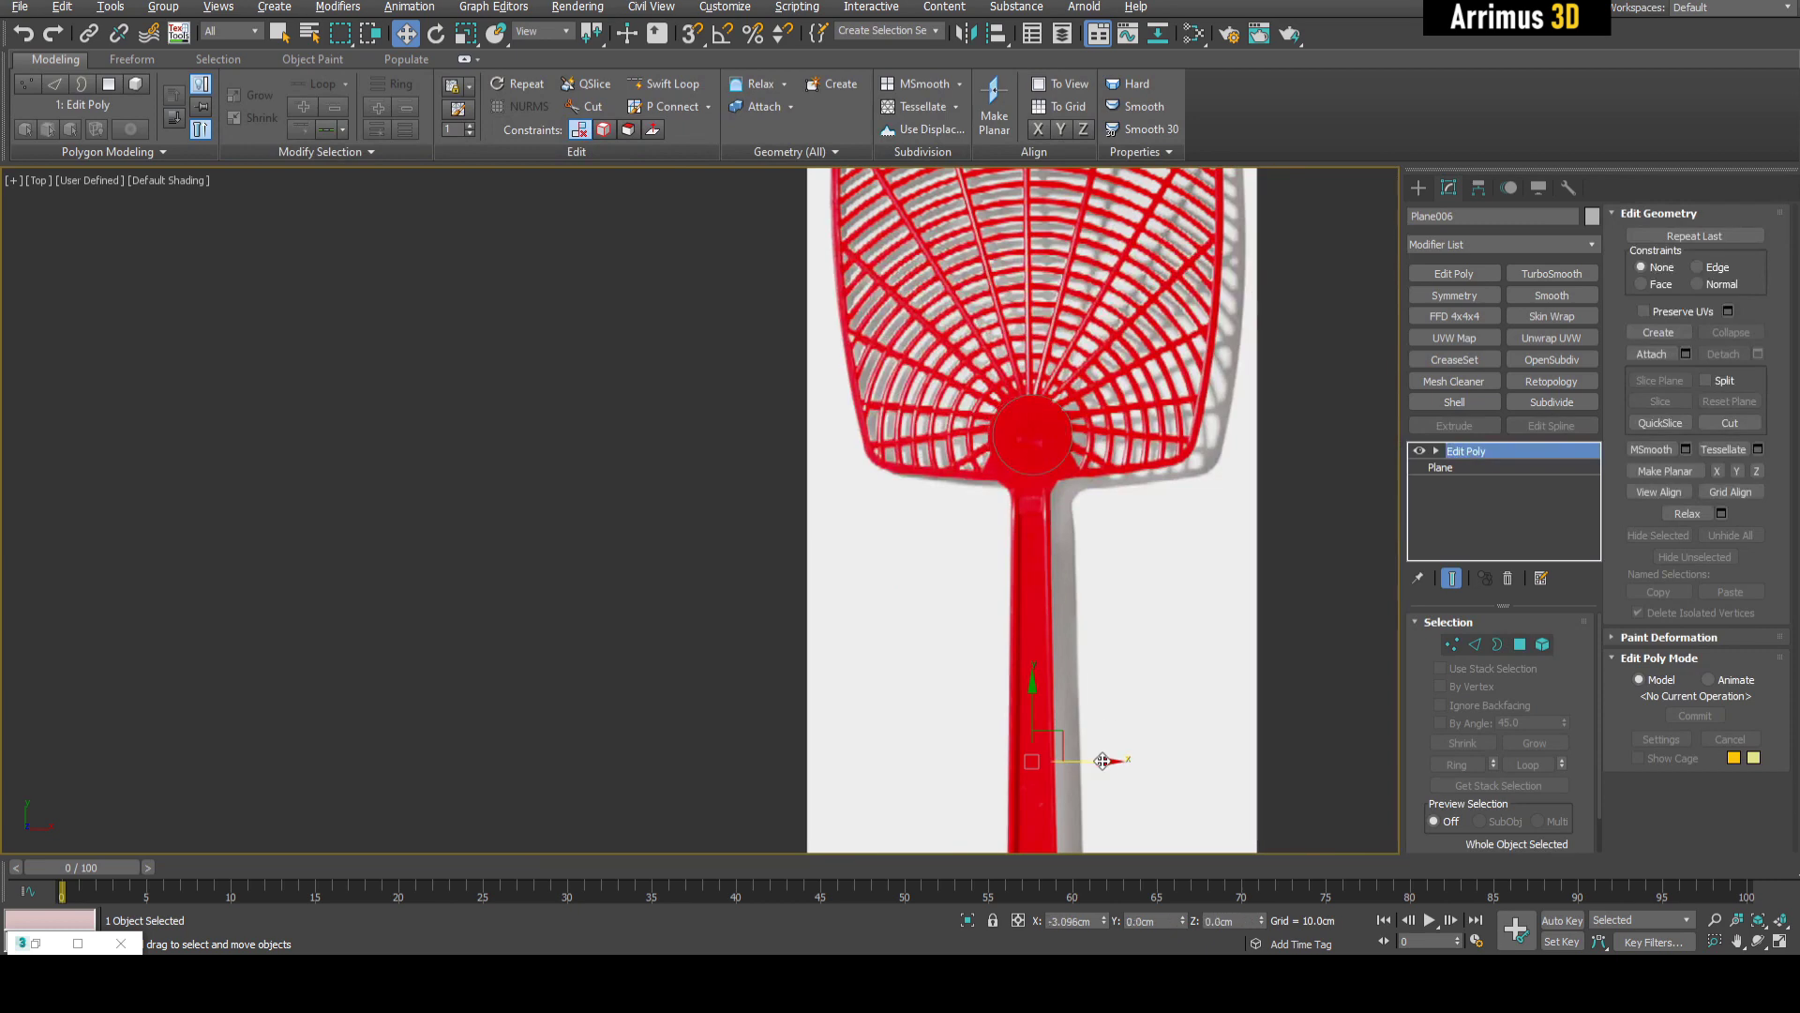
- Select the hub circle and increase its radius to about 17 cm to match the reference
{"action": "scroll", "coordinate": [1085, 441], "scroll_direction": "up", "scroll_amount": 4}
{"action": "key", "text": "q"}
{"action": "left_click", "coordinate": [1057, 421]}
{"action": "scroll", "coordinate": [1057, 420], "scroll_direction": "up", "scroll_amount": 2}
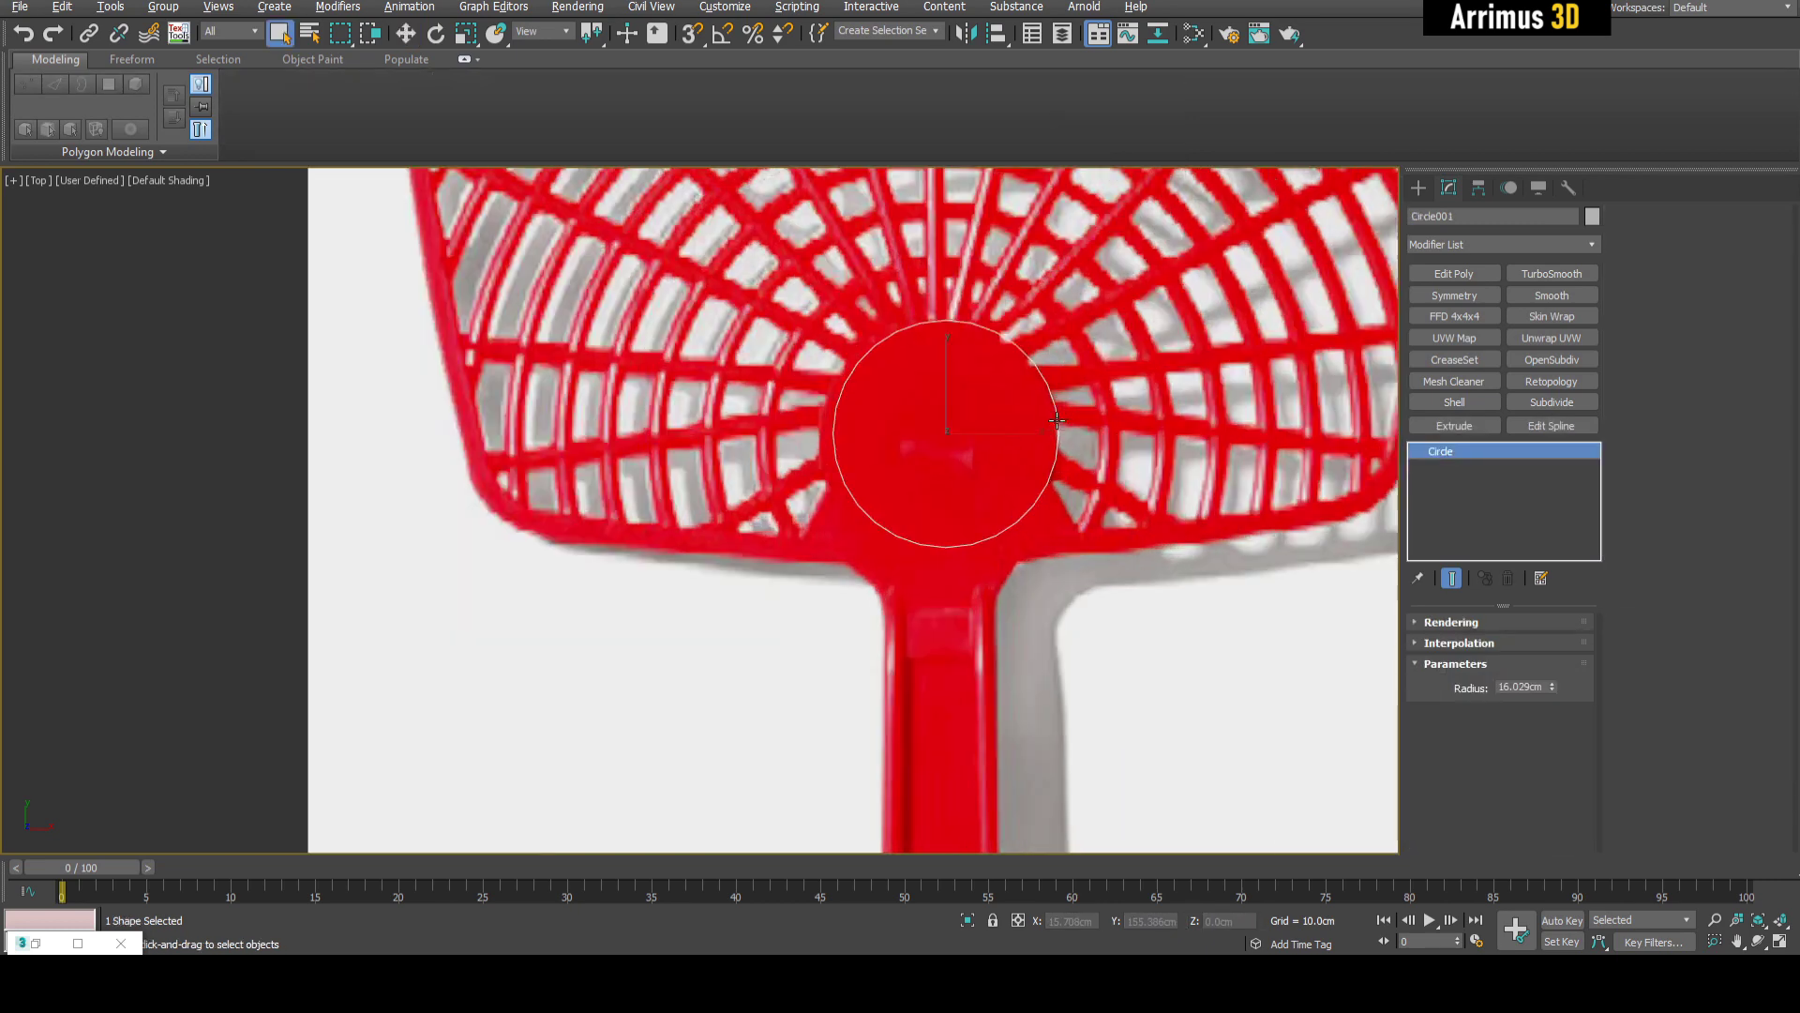
{"action": "middle_click_drag", "start_coordinate": [1057, 420], "coordinate": [1101, 499]}
{"action": "left_click_drag", "start_coordinate": [1549, 686], "coordinate": [1554, 674]}
{"action": "scroll", "coordinate": [1005, 578], "scroll_direction": "down", "scroll_amount": 3}
{"action": "scroll", "coordinate": [1005, 579], "scroll_direction": "down", "scroll_amount": 2}
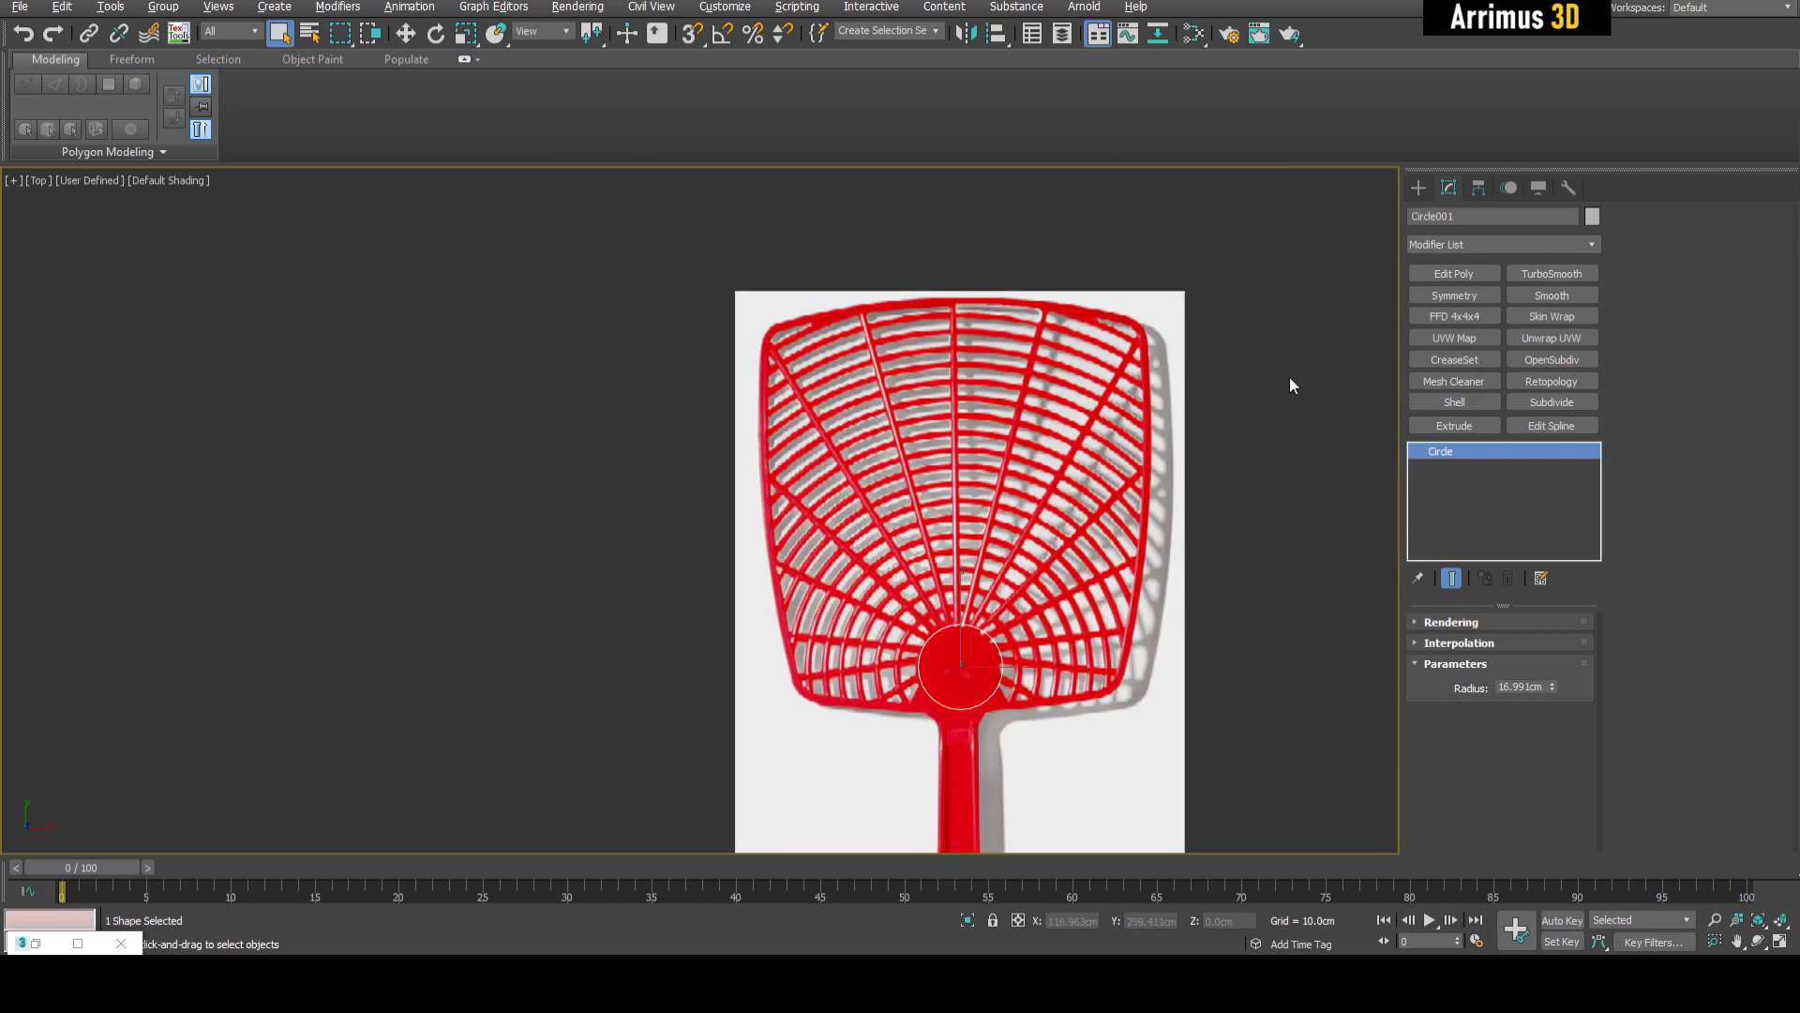
{"action": "left_click", "coordinate": [1418, 189]}
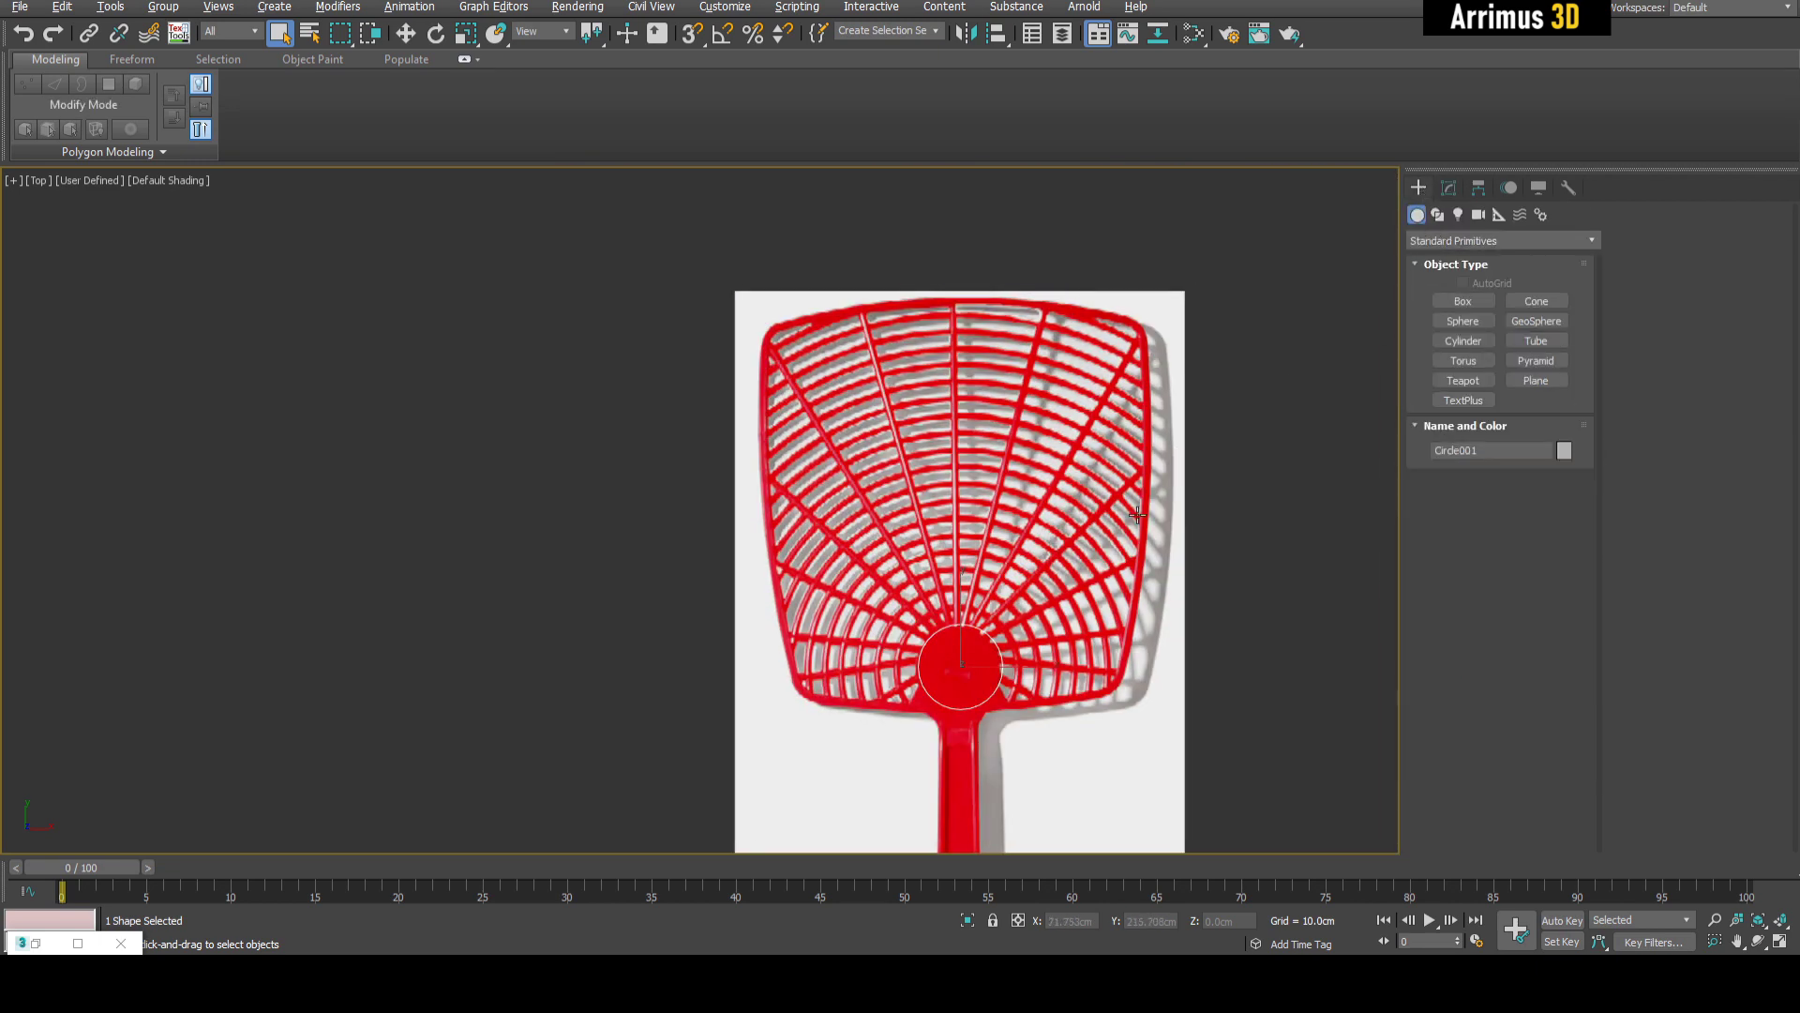
{"action": "middle_click_drag", "start_coordinate": [1167, 481], "coordinate": [1124, 440]}
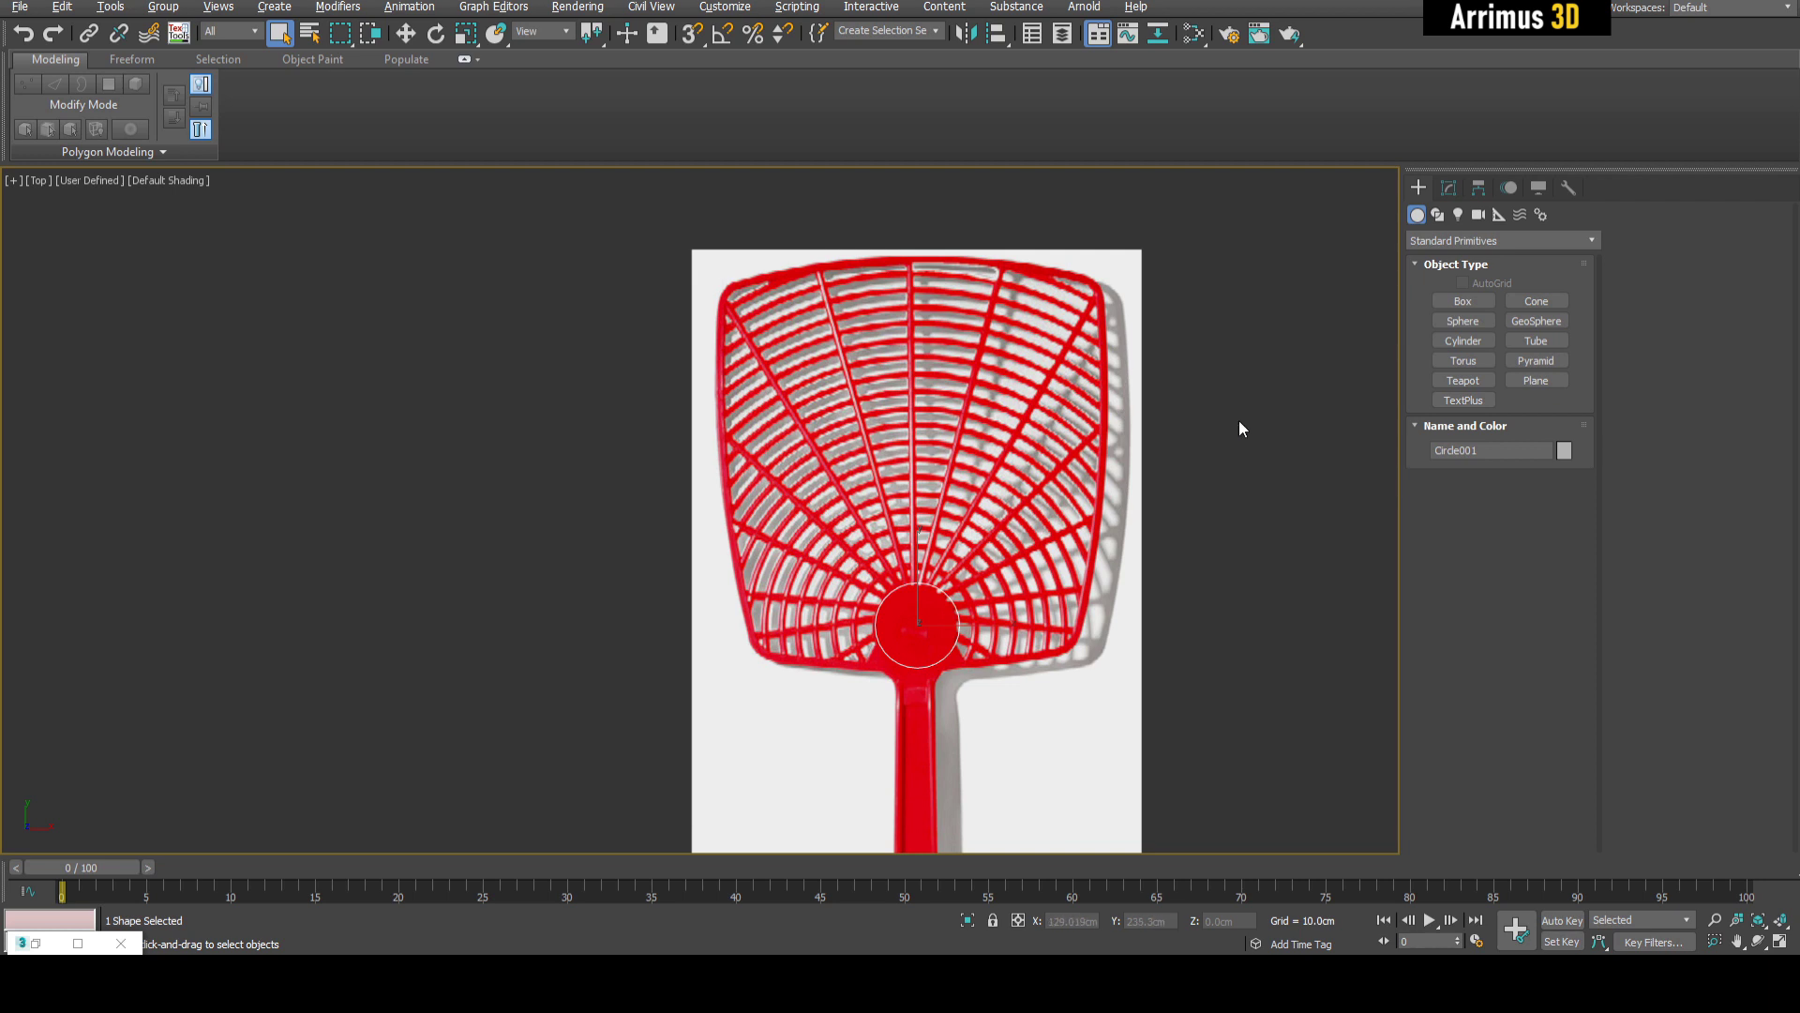
{"action": "middle_click_drag", "start_coordinate": [1230, 515], "coordinate": [1120, 497]}
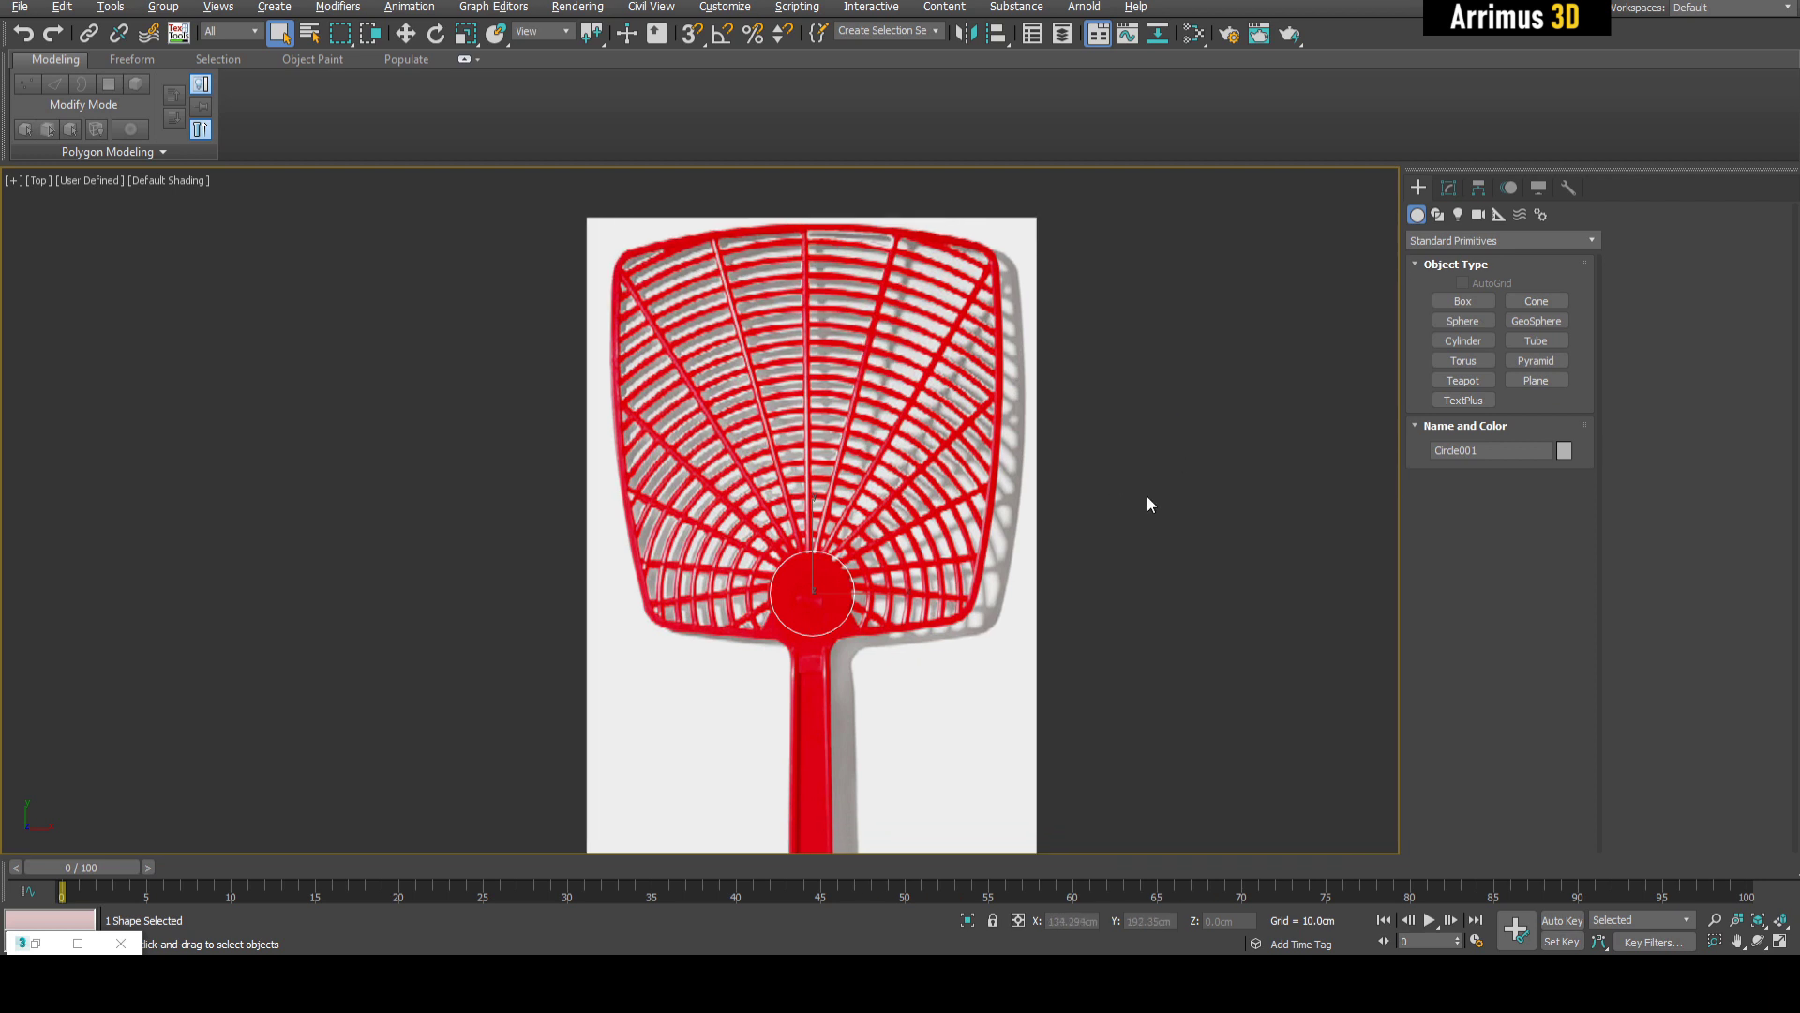
{"action": "key", "text": "l"}
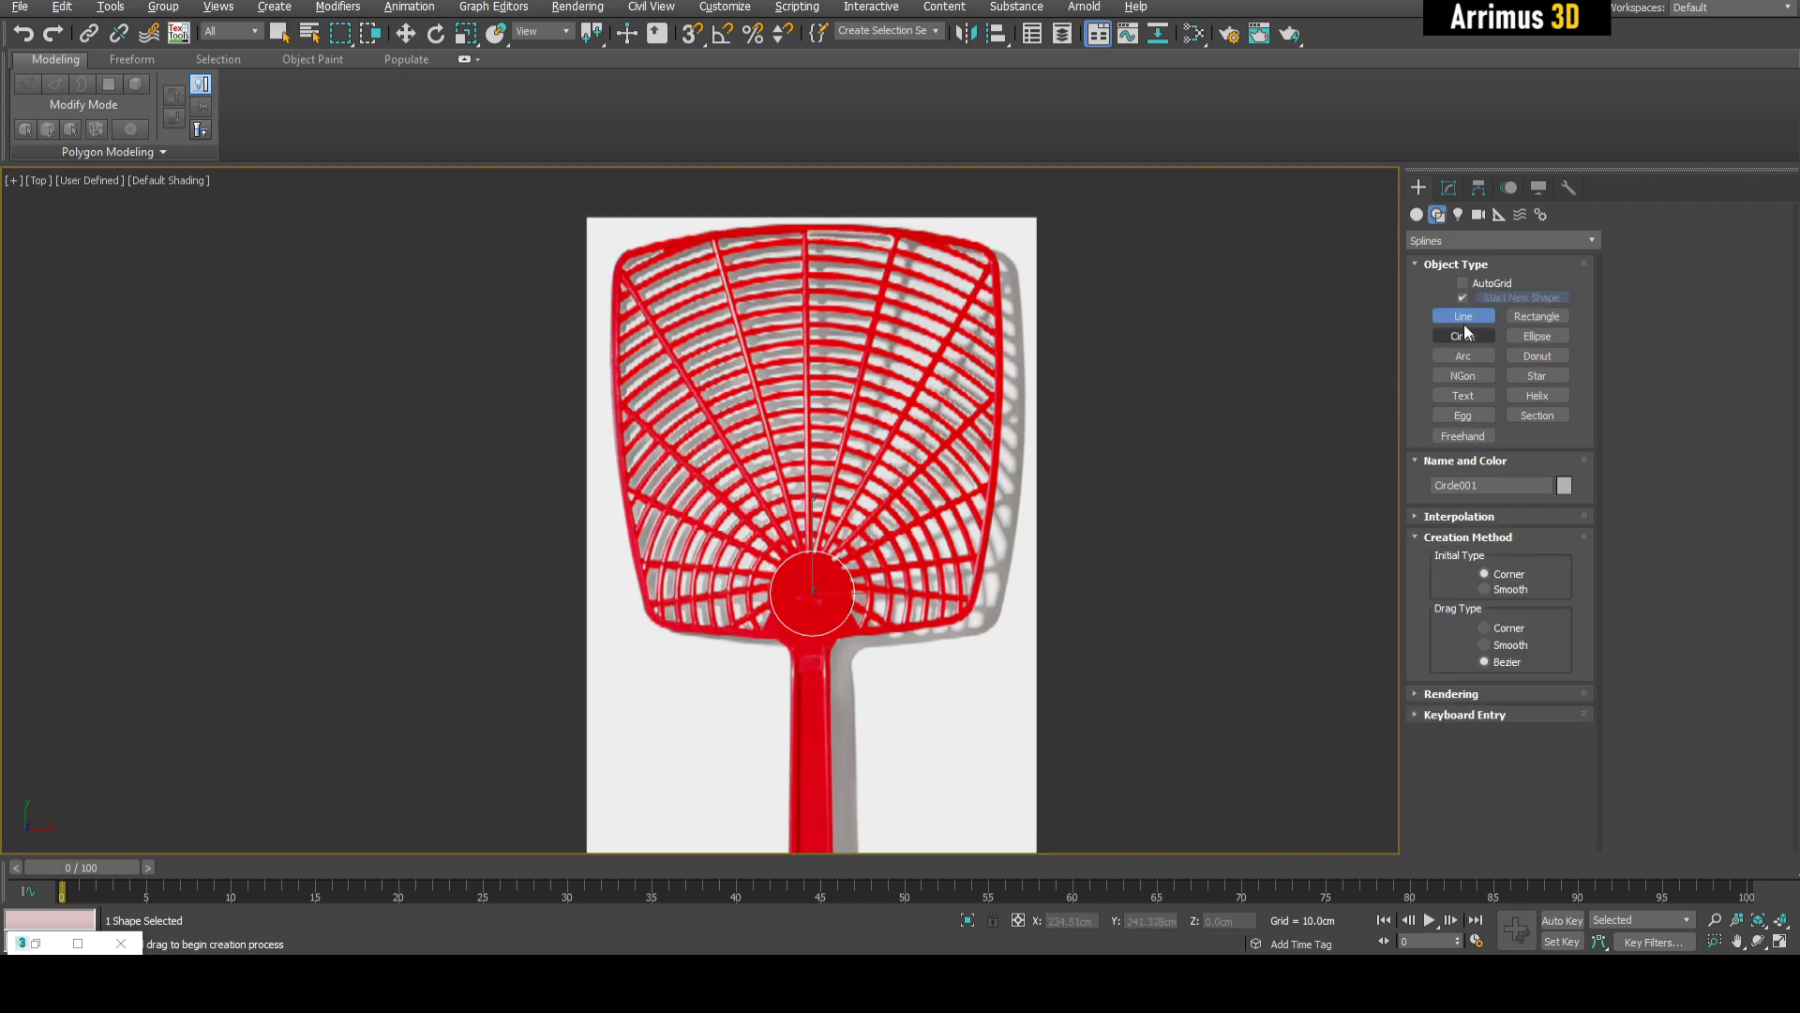
{"action": "right_click", "coordinate": [1249, 337]}
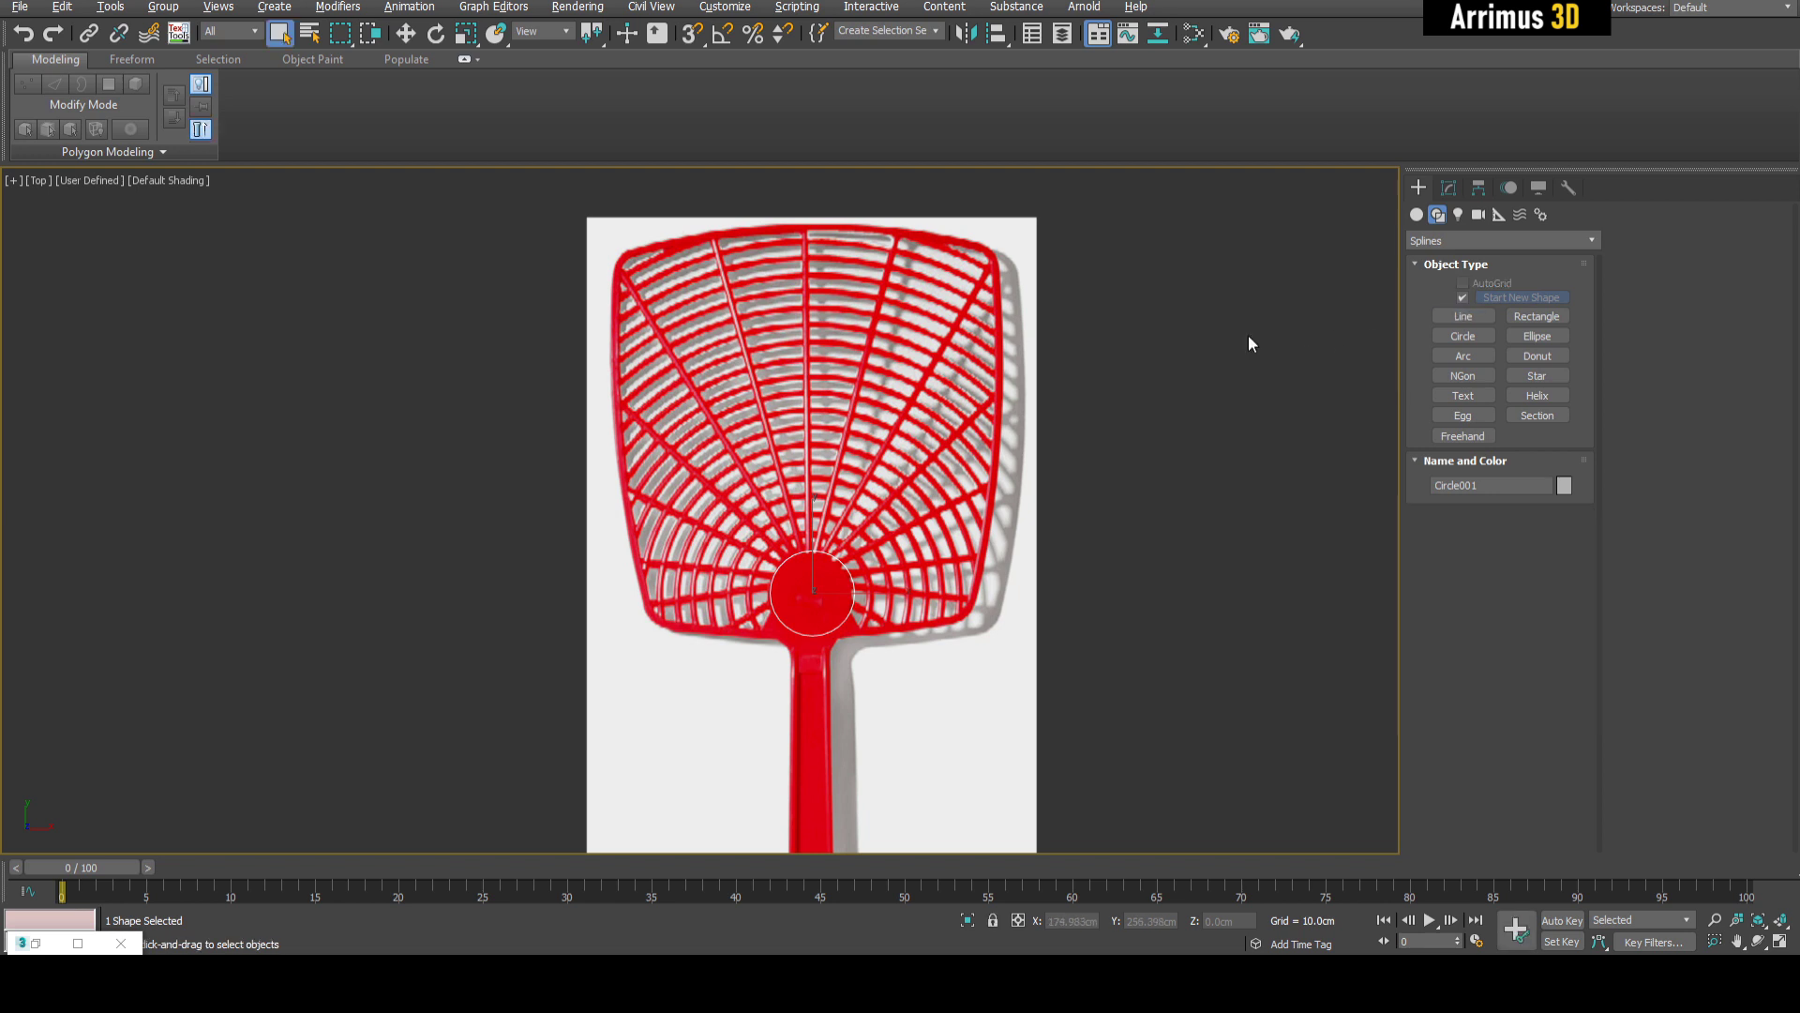
- Look up the actions assigned to Shift+1 through Shift+8 in the Hotkey Editor, and close the editor without changes
{"action": "left_click", "coordinate": [725, 7]}
{"action": "left_click", "coordinate": [745, 59]}
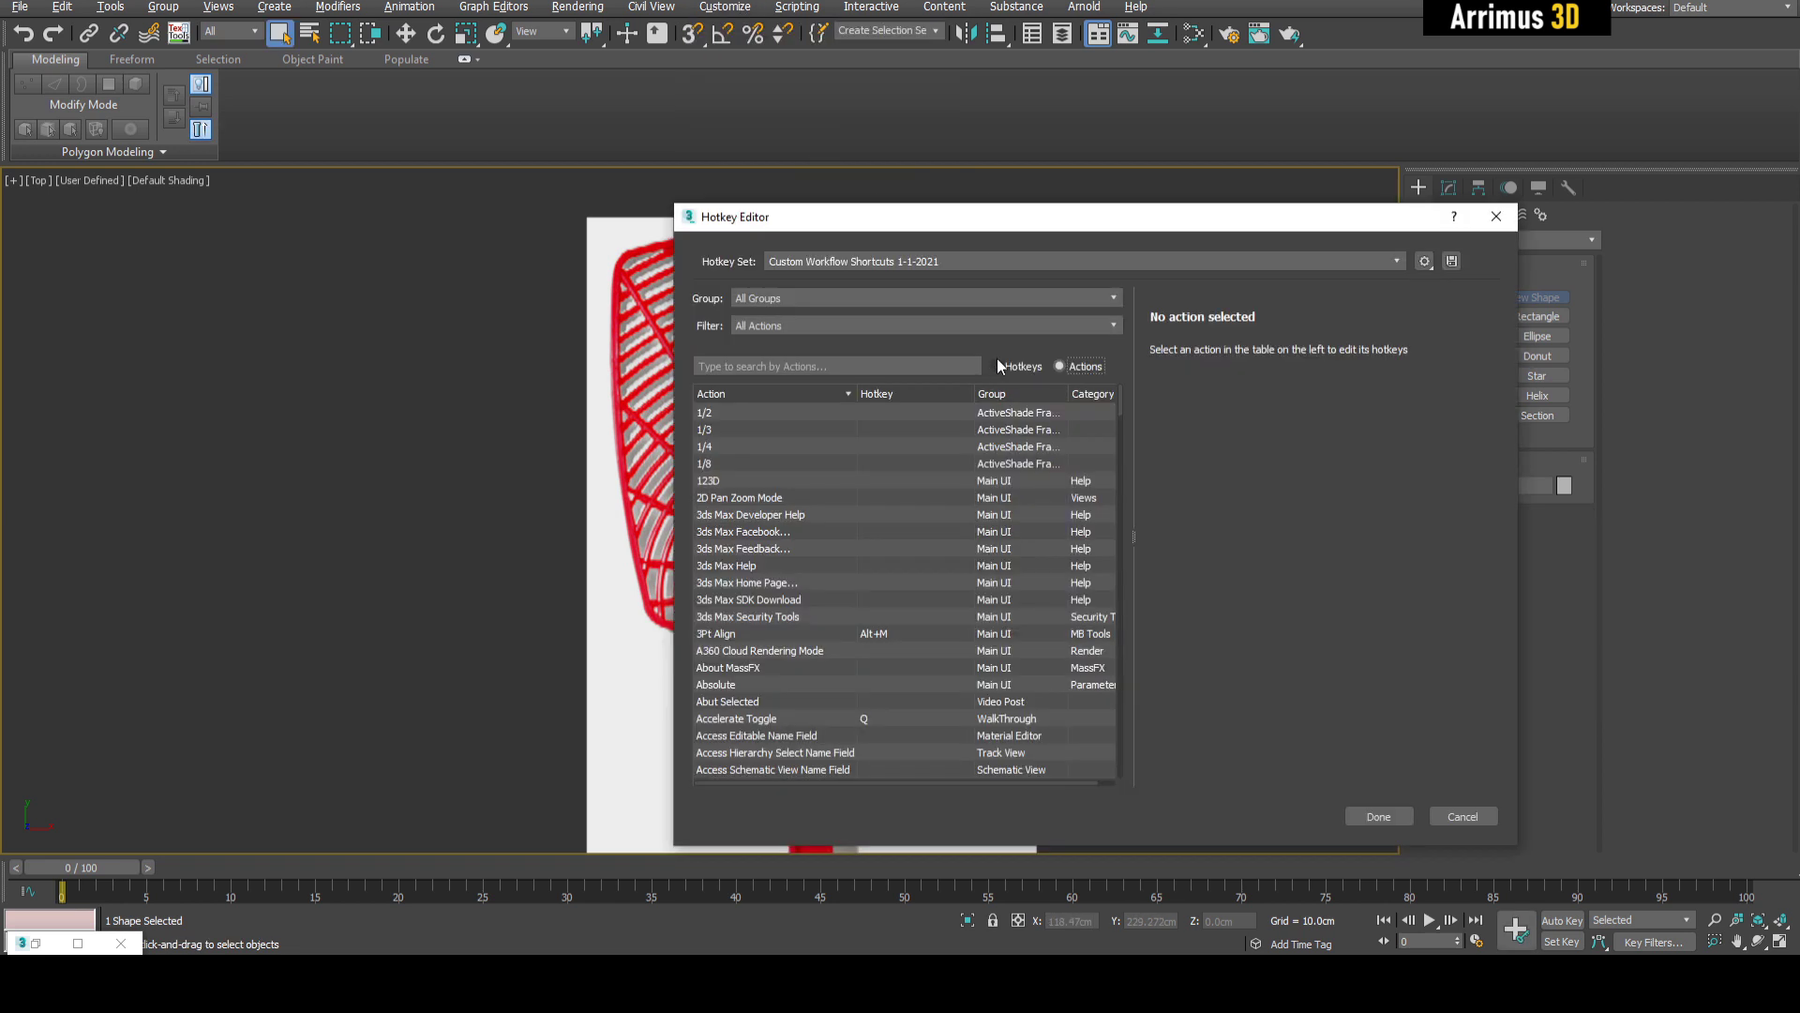
{"action": "left_click", "coordinate": [940, 364]}
{"action": "key", "text": "shift+1"}
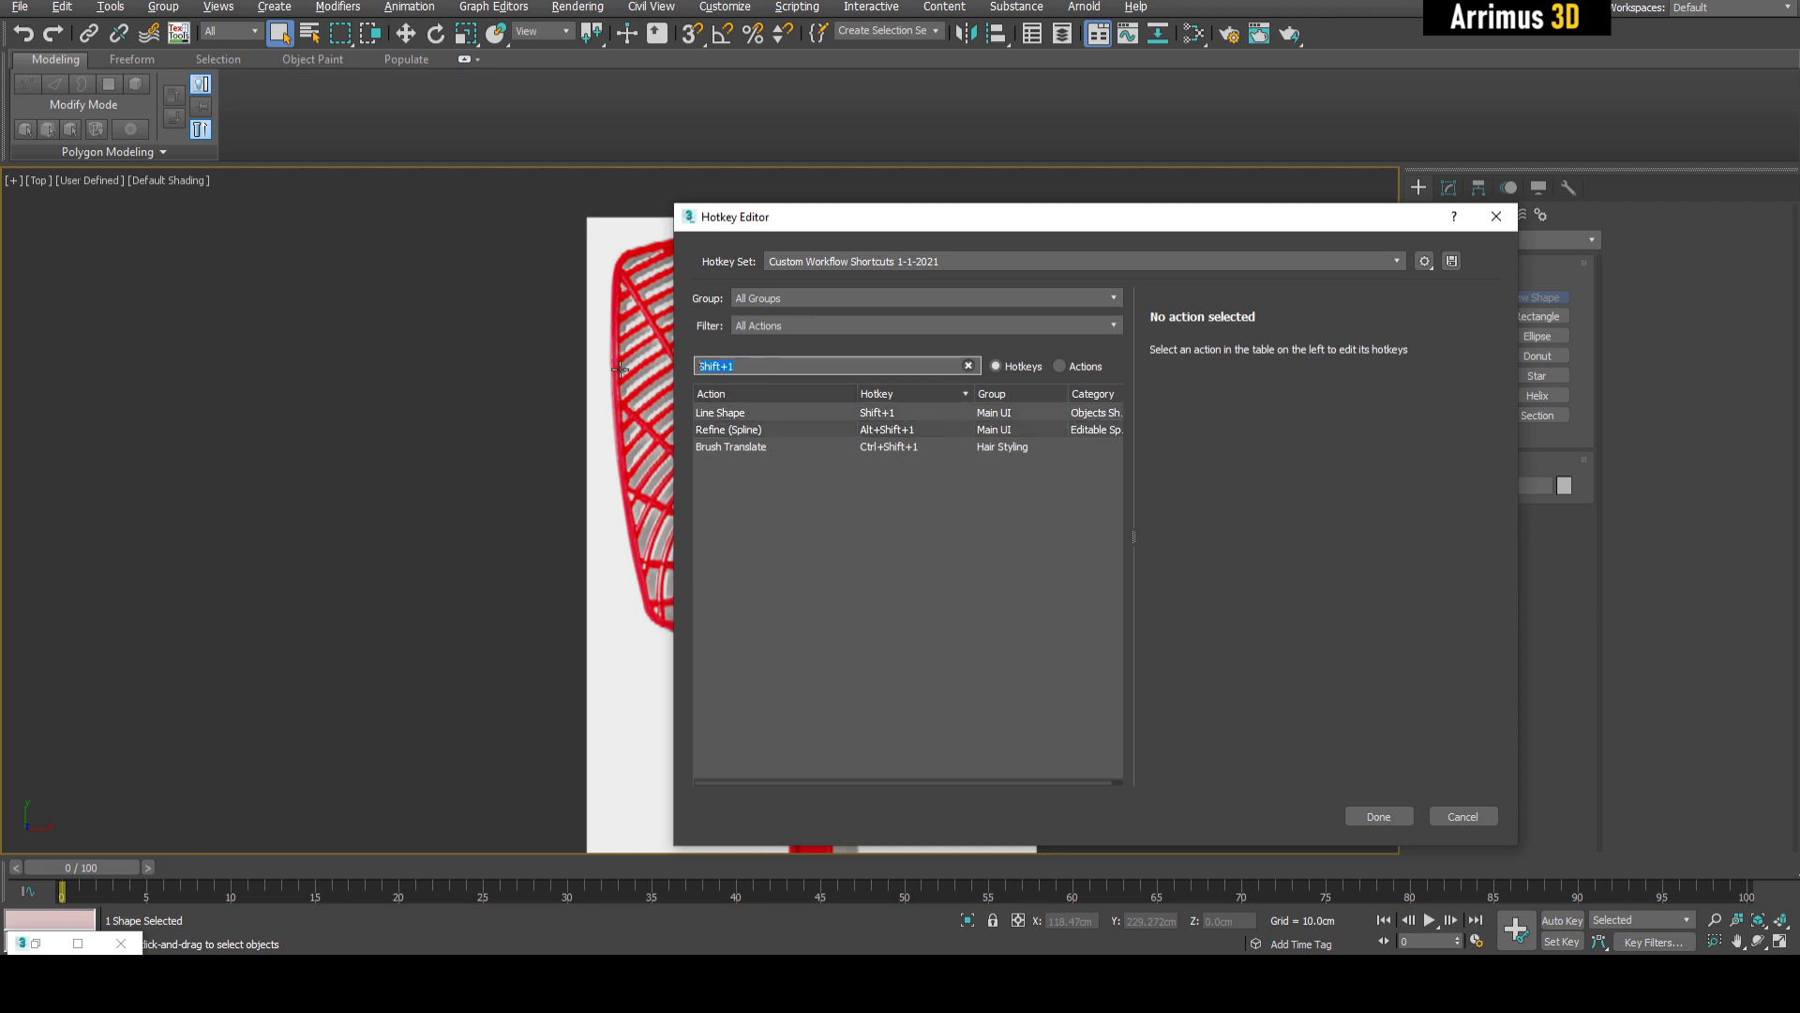
{"action": "key", "text": "shift+2"}
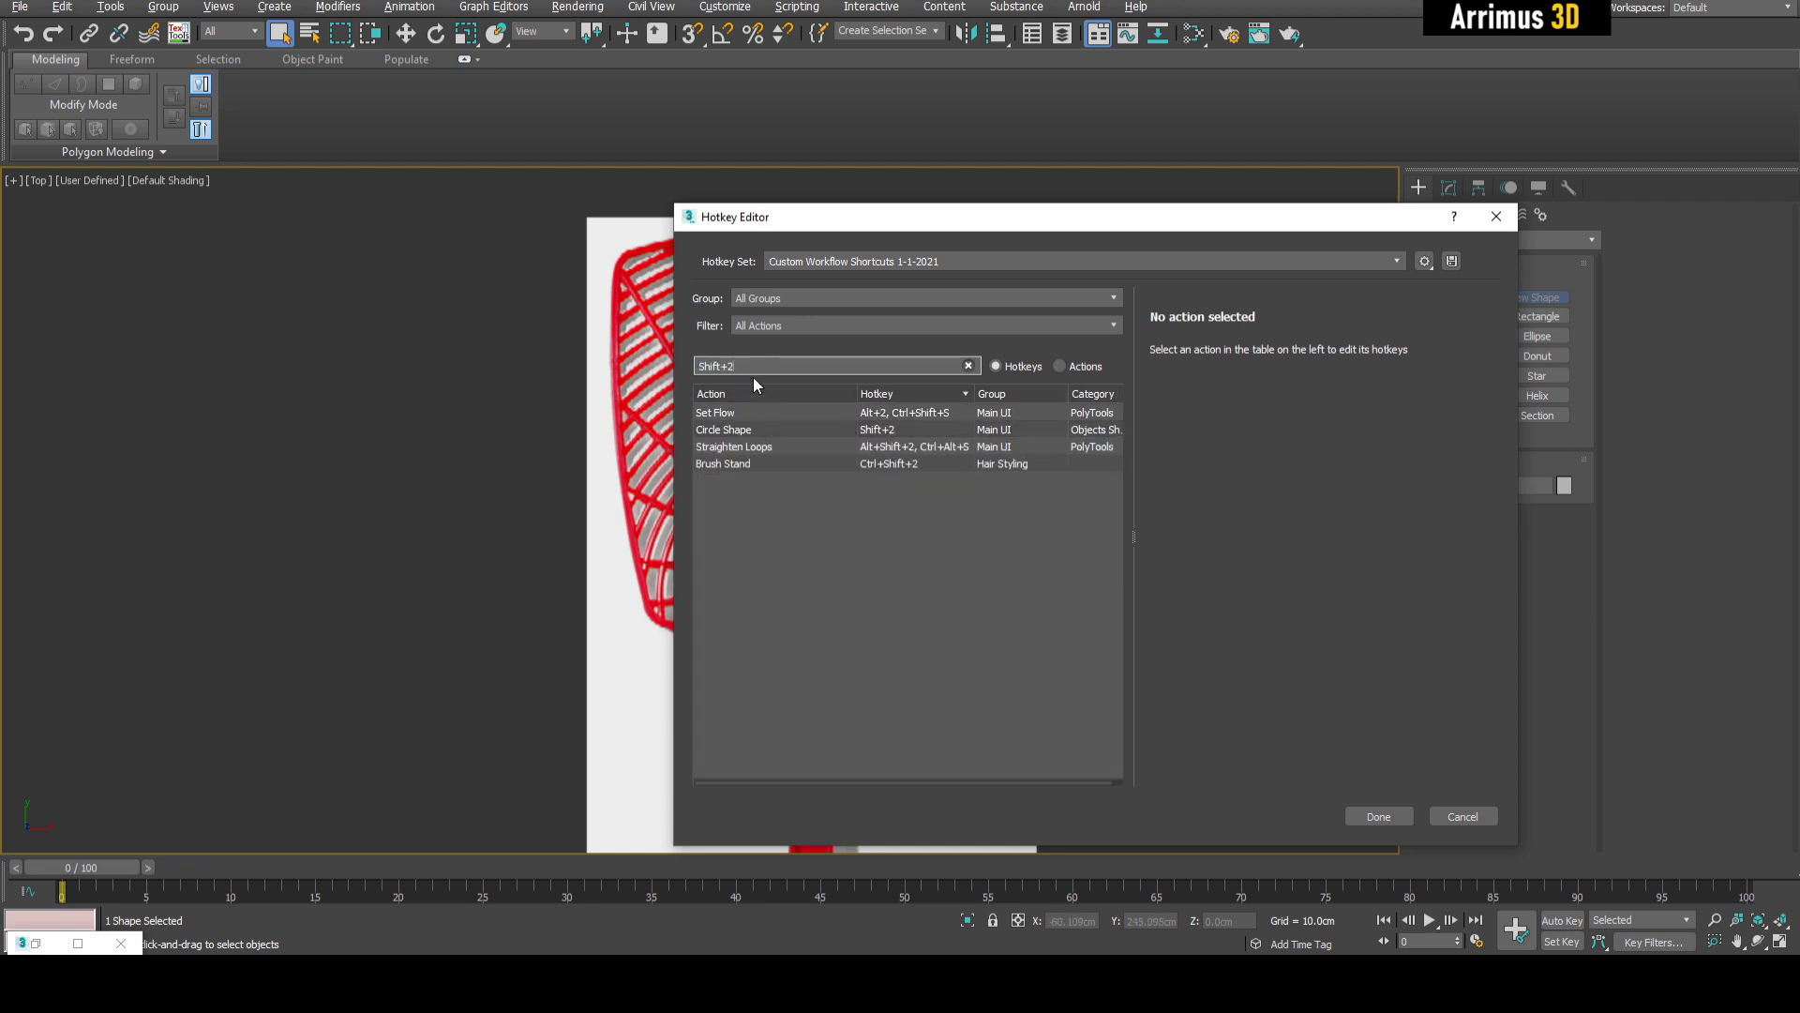
{"action": "key", "text": "shift+3"}
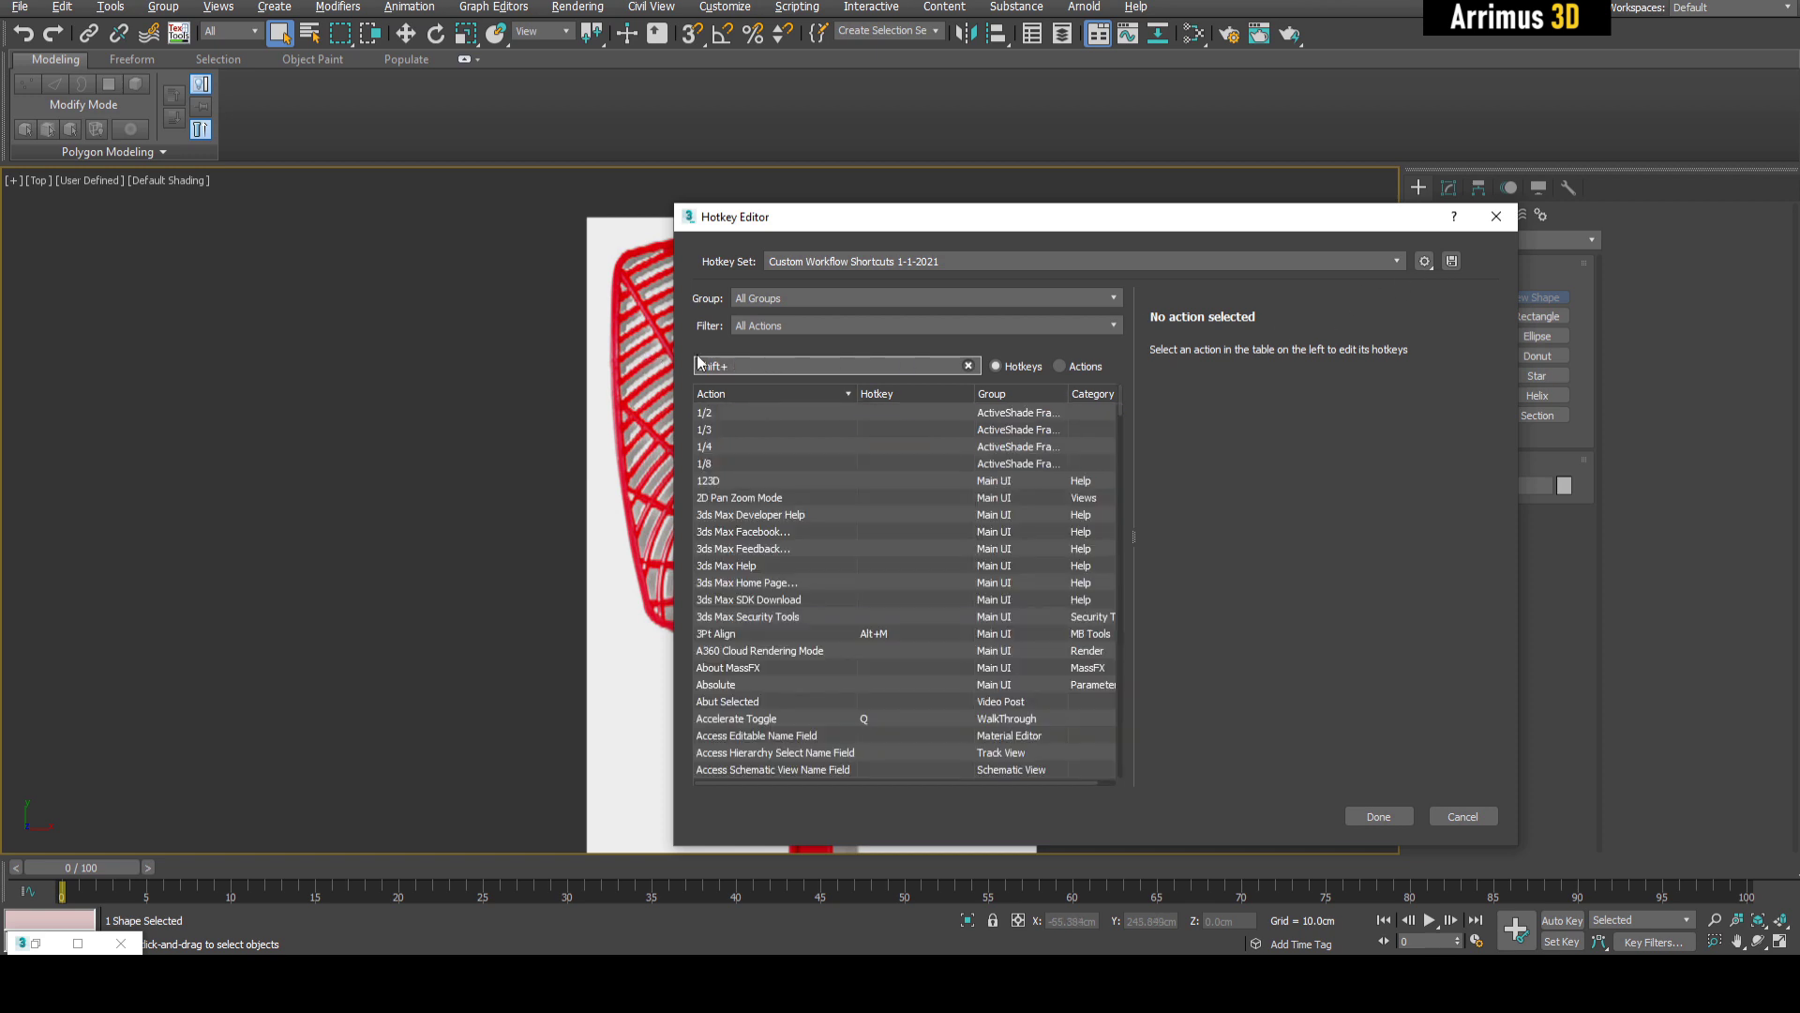
{"action": "key", "text": "shift+4"}
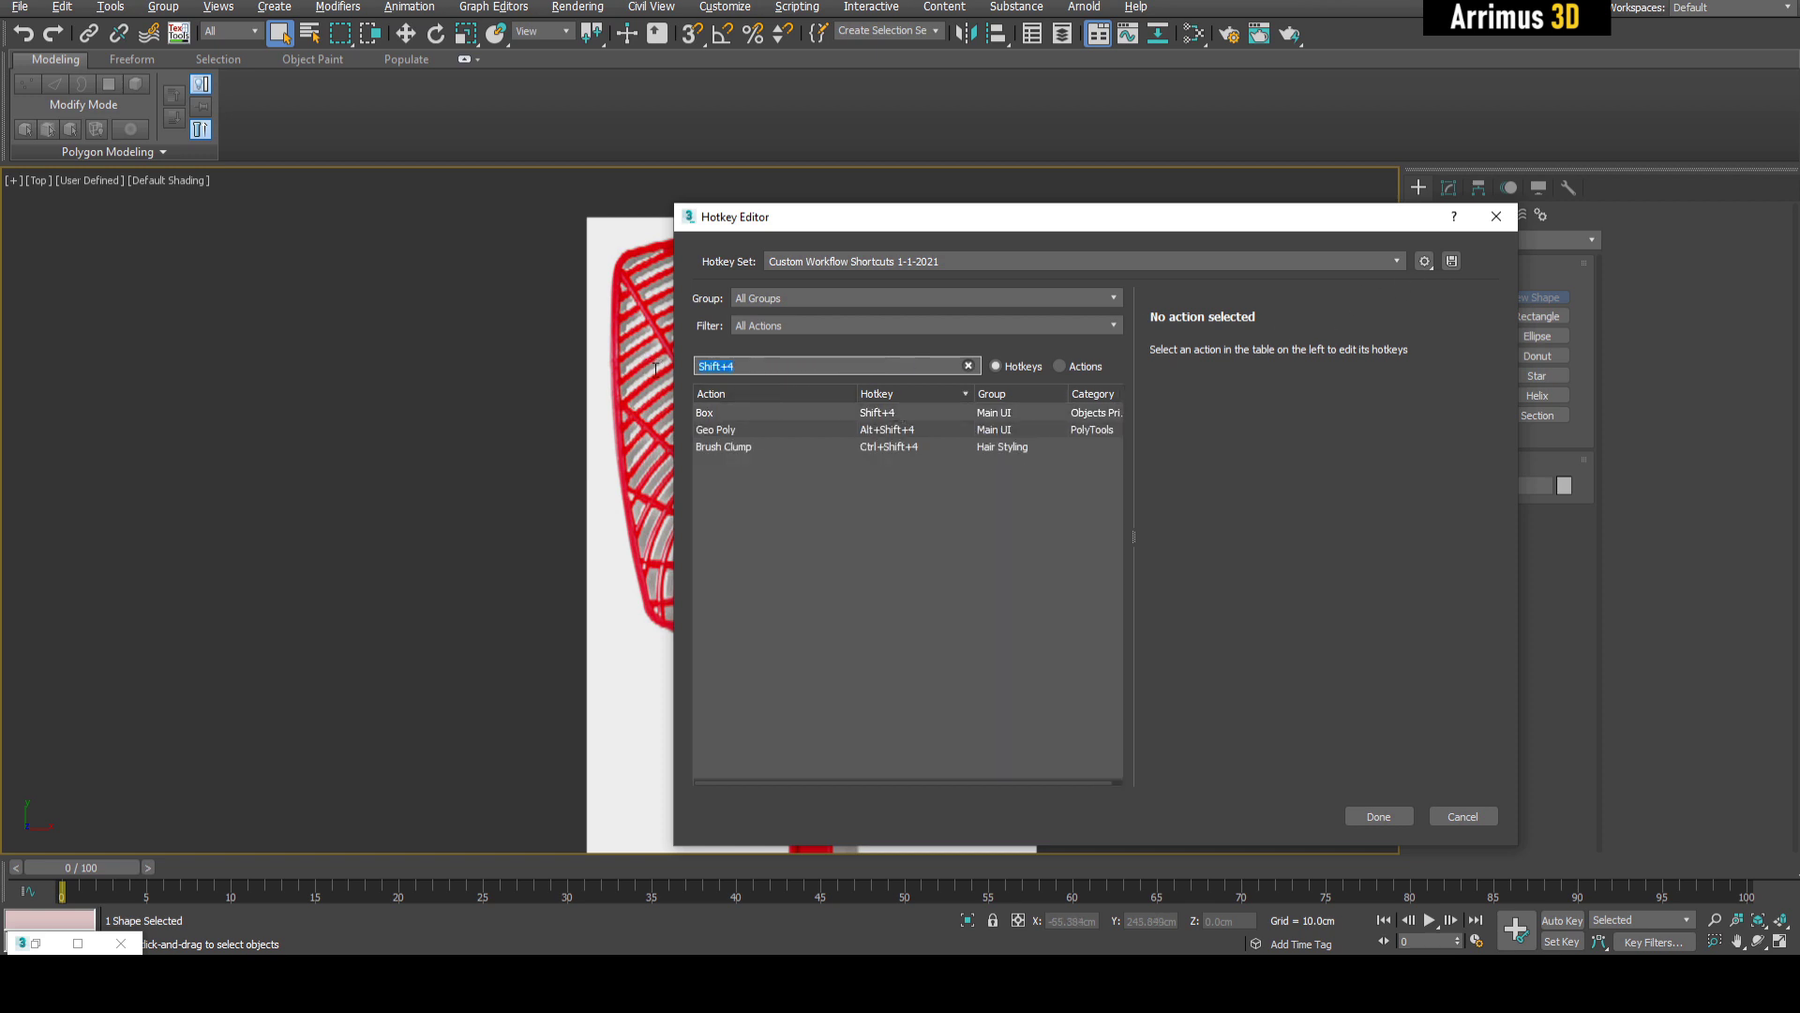
{"action": "key", "text": "shift+5"}
{"action": "key", "text": "shift+6"}
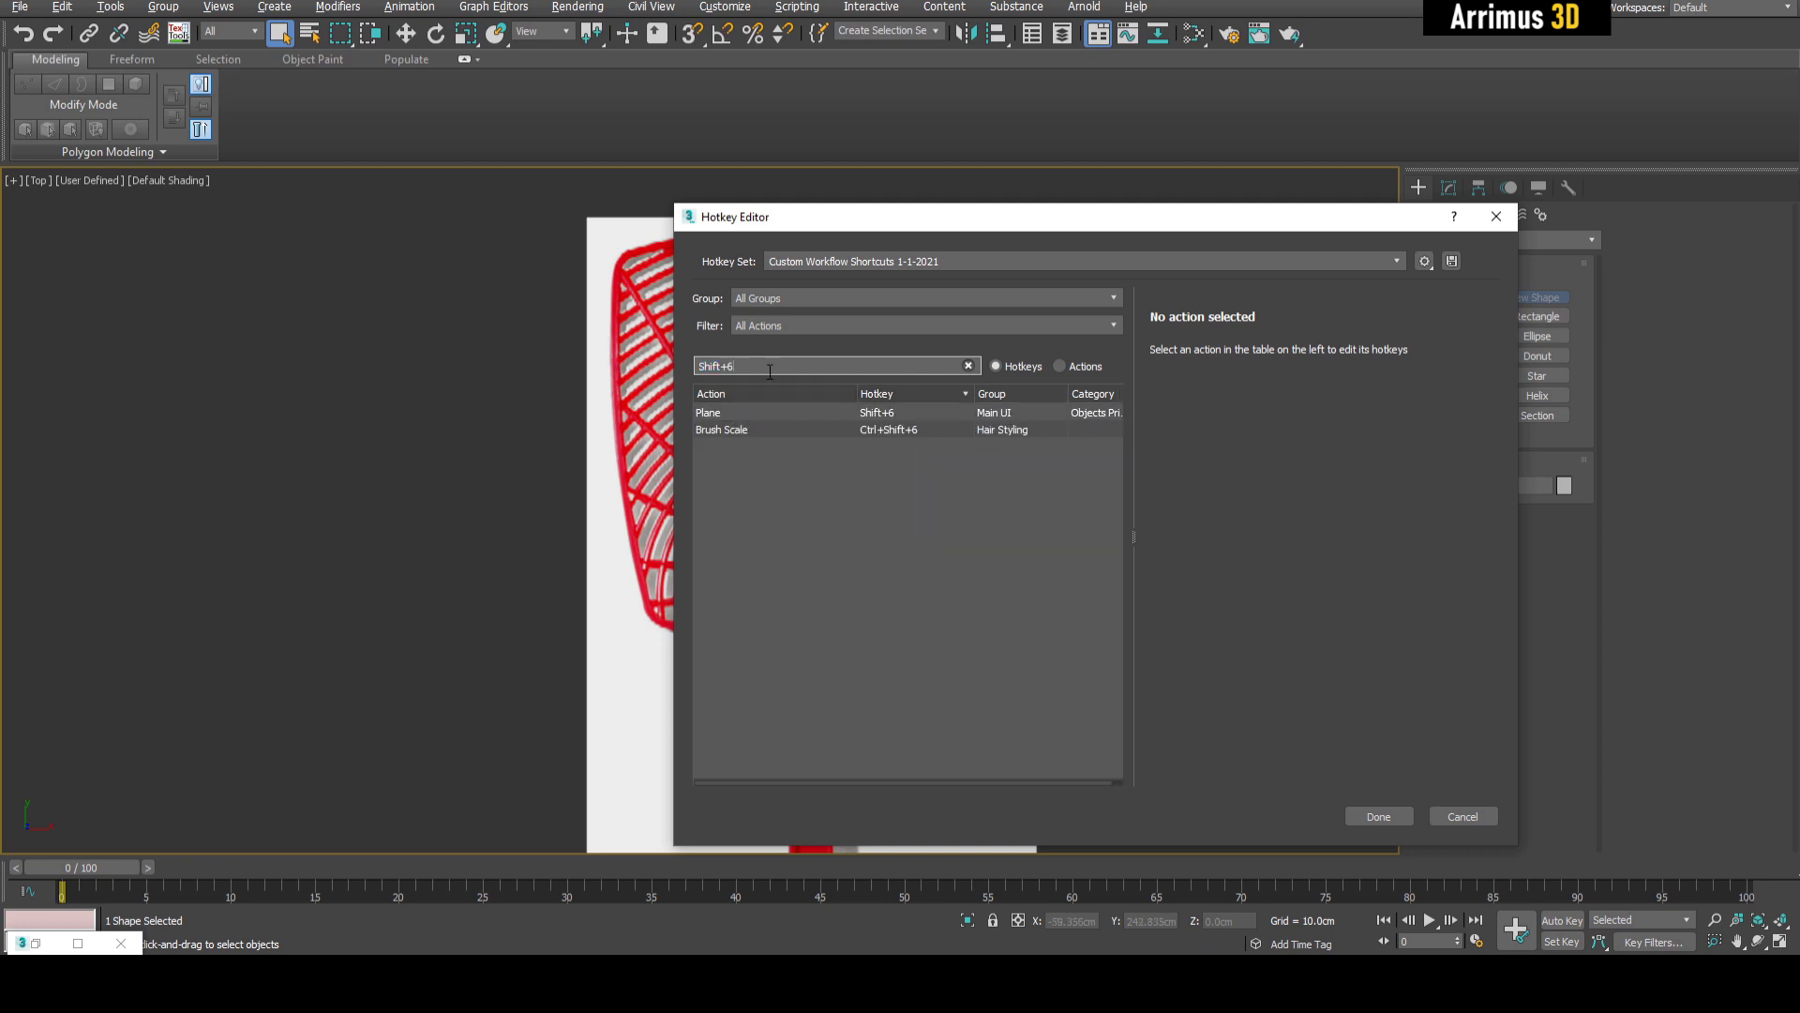
{"action": "key", "text": "shift+7"}
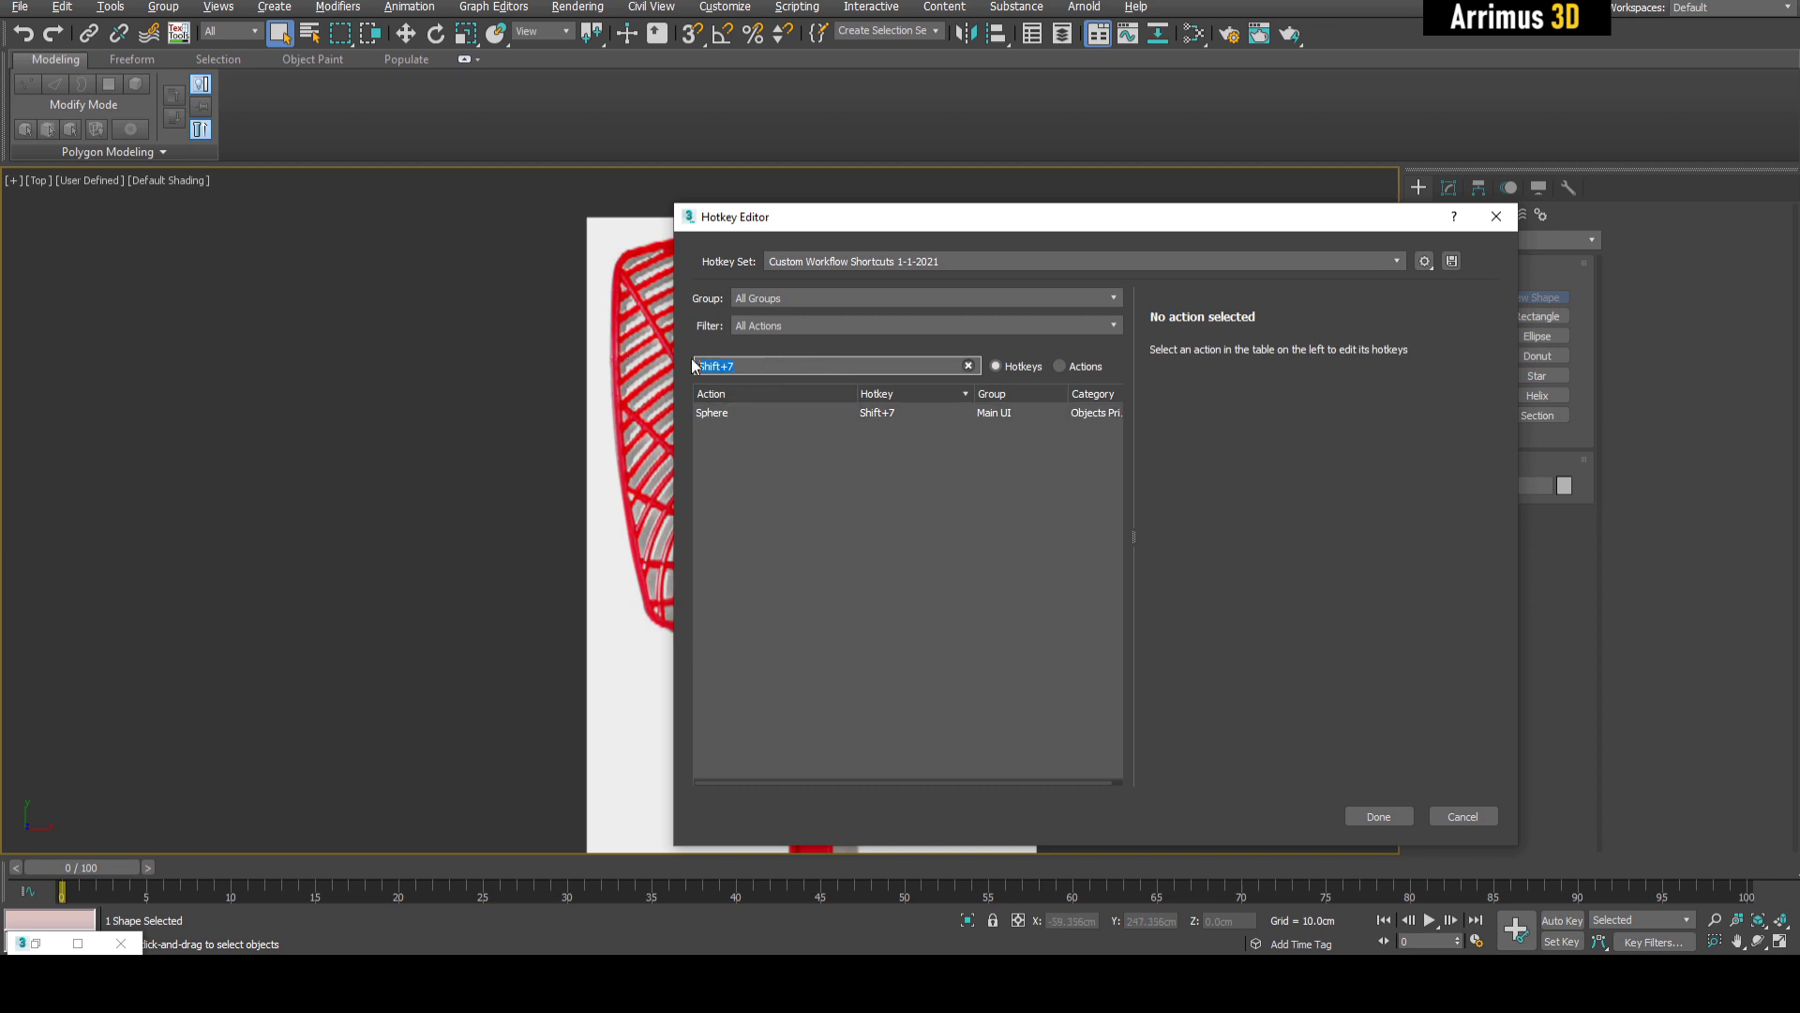
{"action": "key", "text": "shift+8"}
{"action": "left_click", "coordinate": [1498, 219]}
- Draw a practice line with straight corner points in the empty area above the swatter image, and delete it
{"action": "middle_click_drag", "start_coordinate": [1120, 465], "coordinate": [1041, 414]}
{"action": "key", "text": "shift+8"}
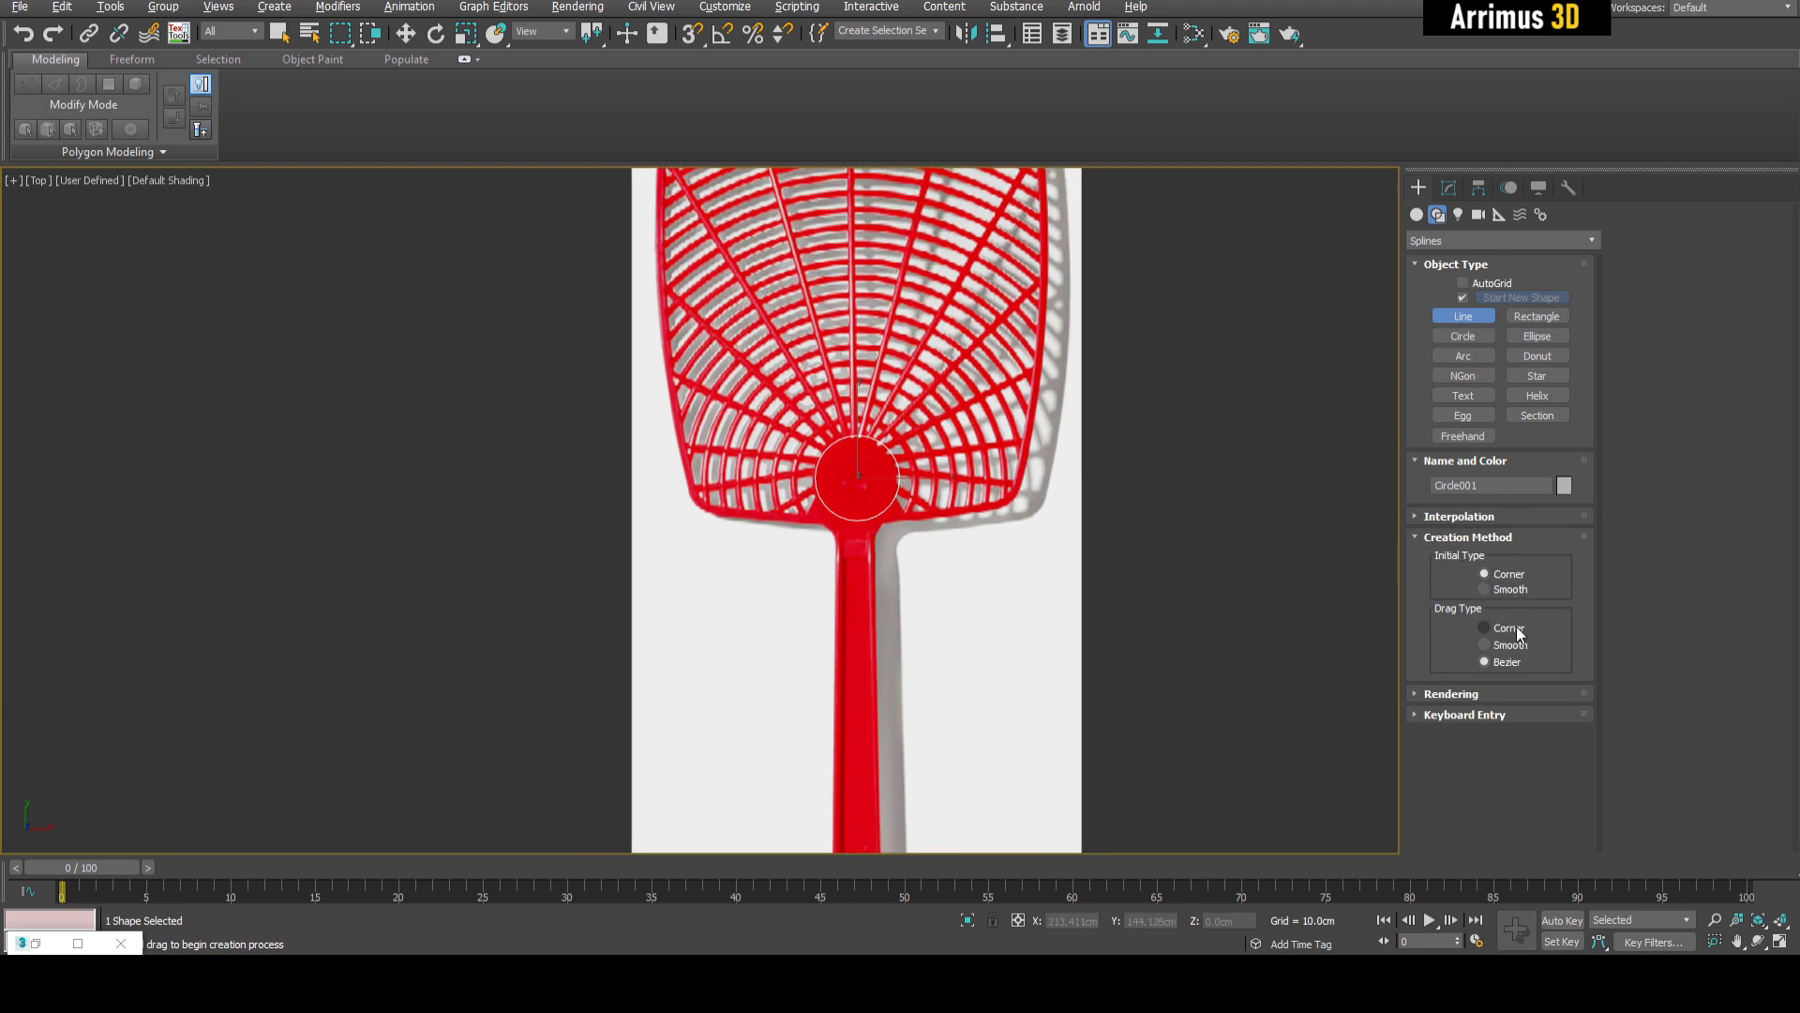
{"action": "middle_click_drag", "start_coordinate": [964, 575], "coordinate": [881, 478]}
{"action": "middle_click_drag", "start_coordinate": [1007, 273], "coordinate": [965, 532]}
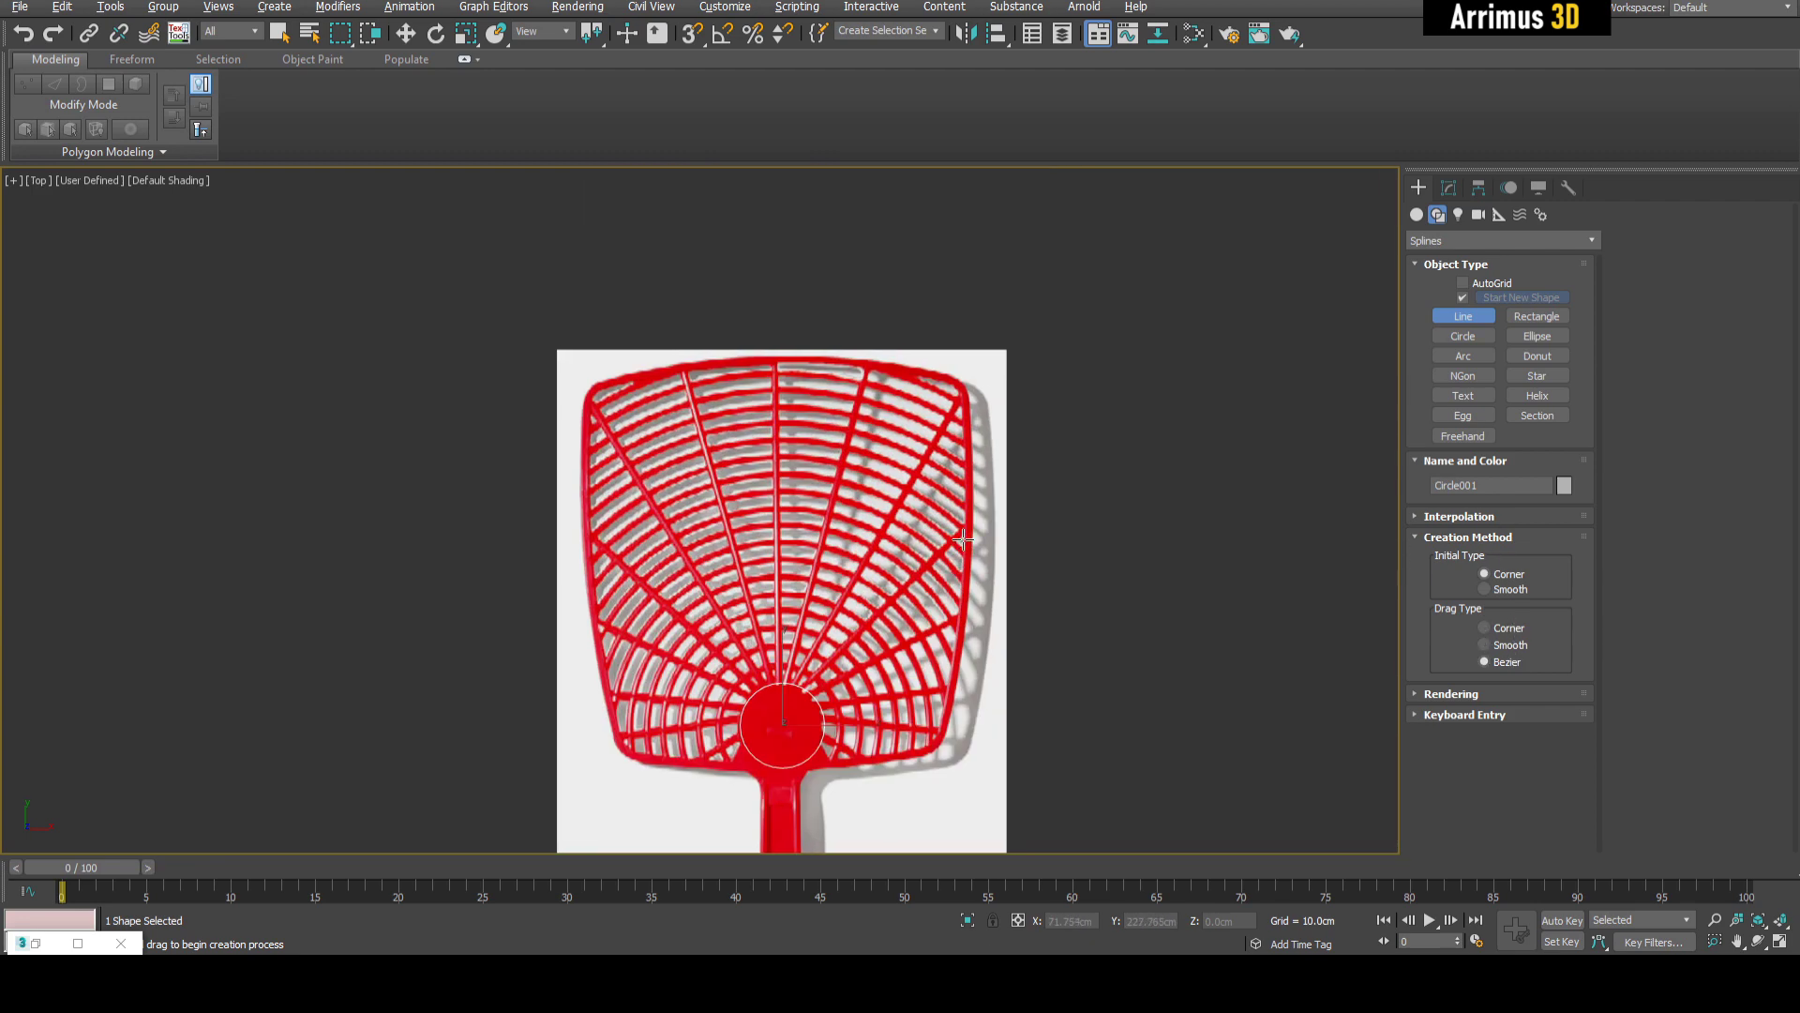
{"action": "scroll", "coordinate": [752, 337], "scroll_direction": "up", "scroll_amount": 4}
{"action": "middle_click_drag", "start_coordinate": [807, 374], "coordinate": [776, 354]}
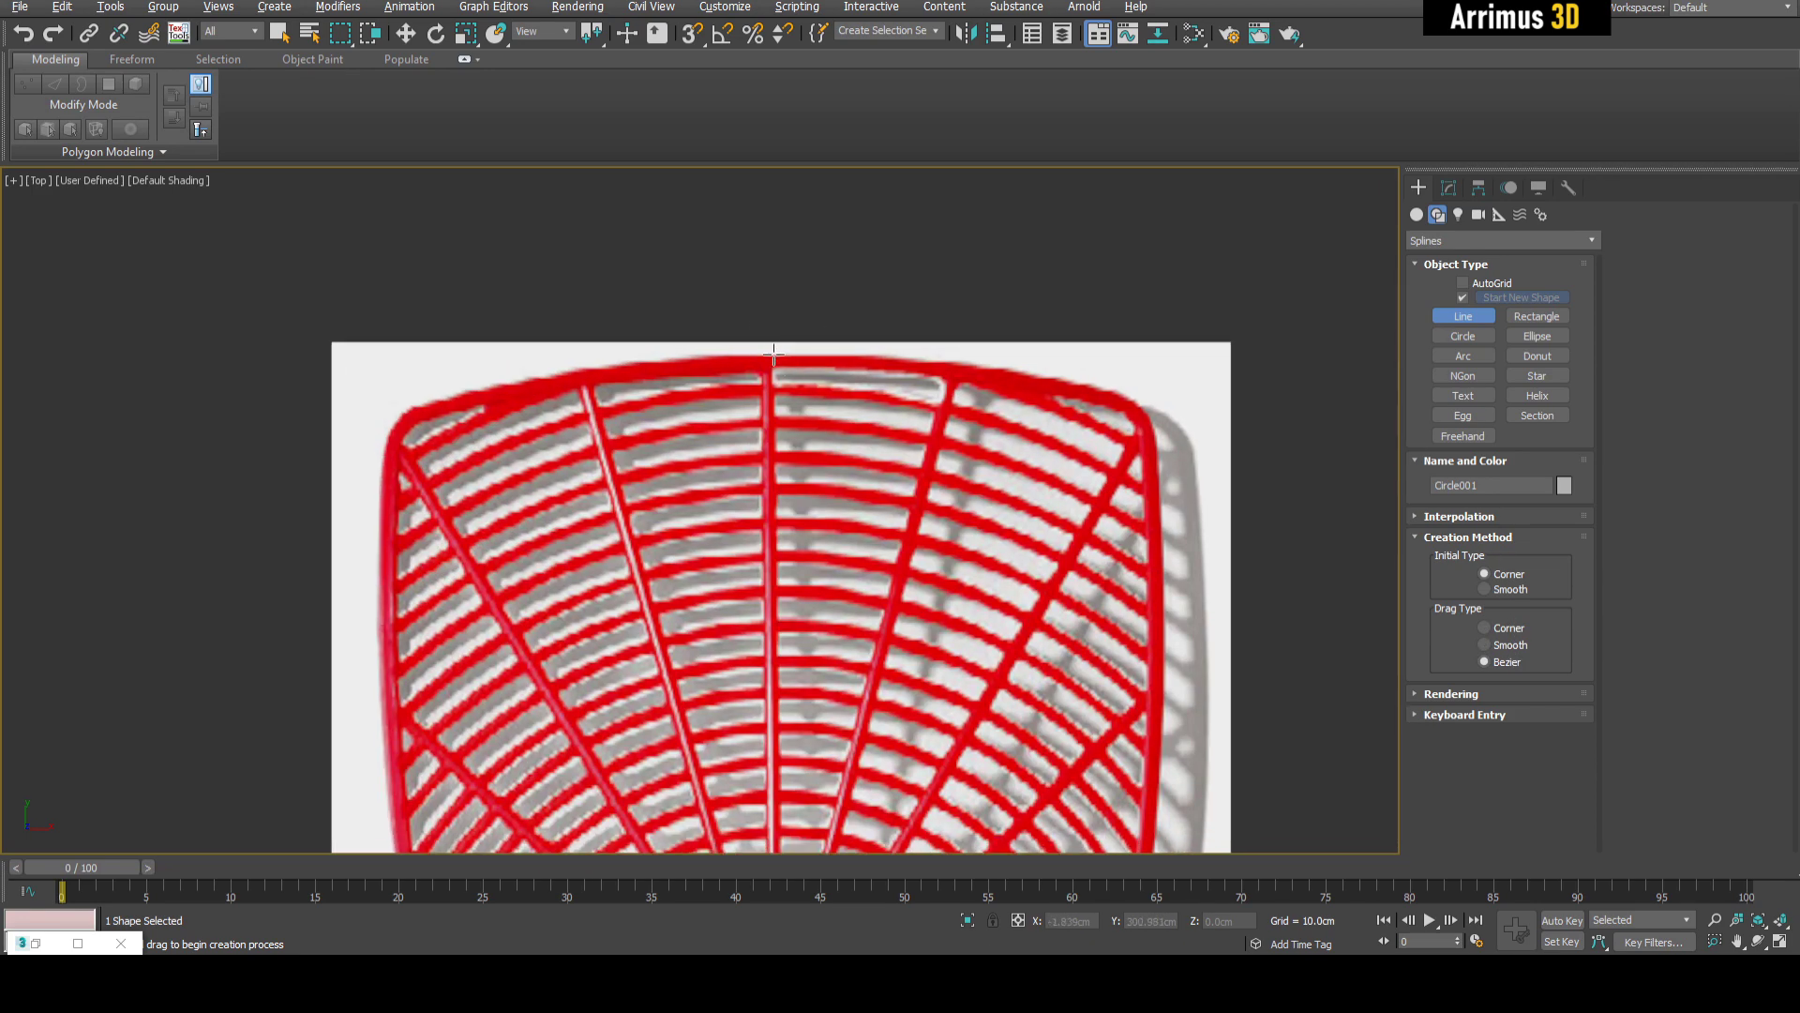
{"action": "scroll", "coordinate": [916, 437], "scroll_direction": "down", "scroll_amount": 3}
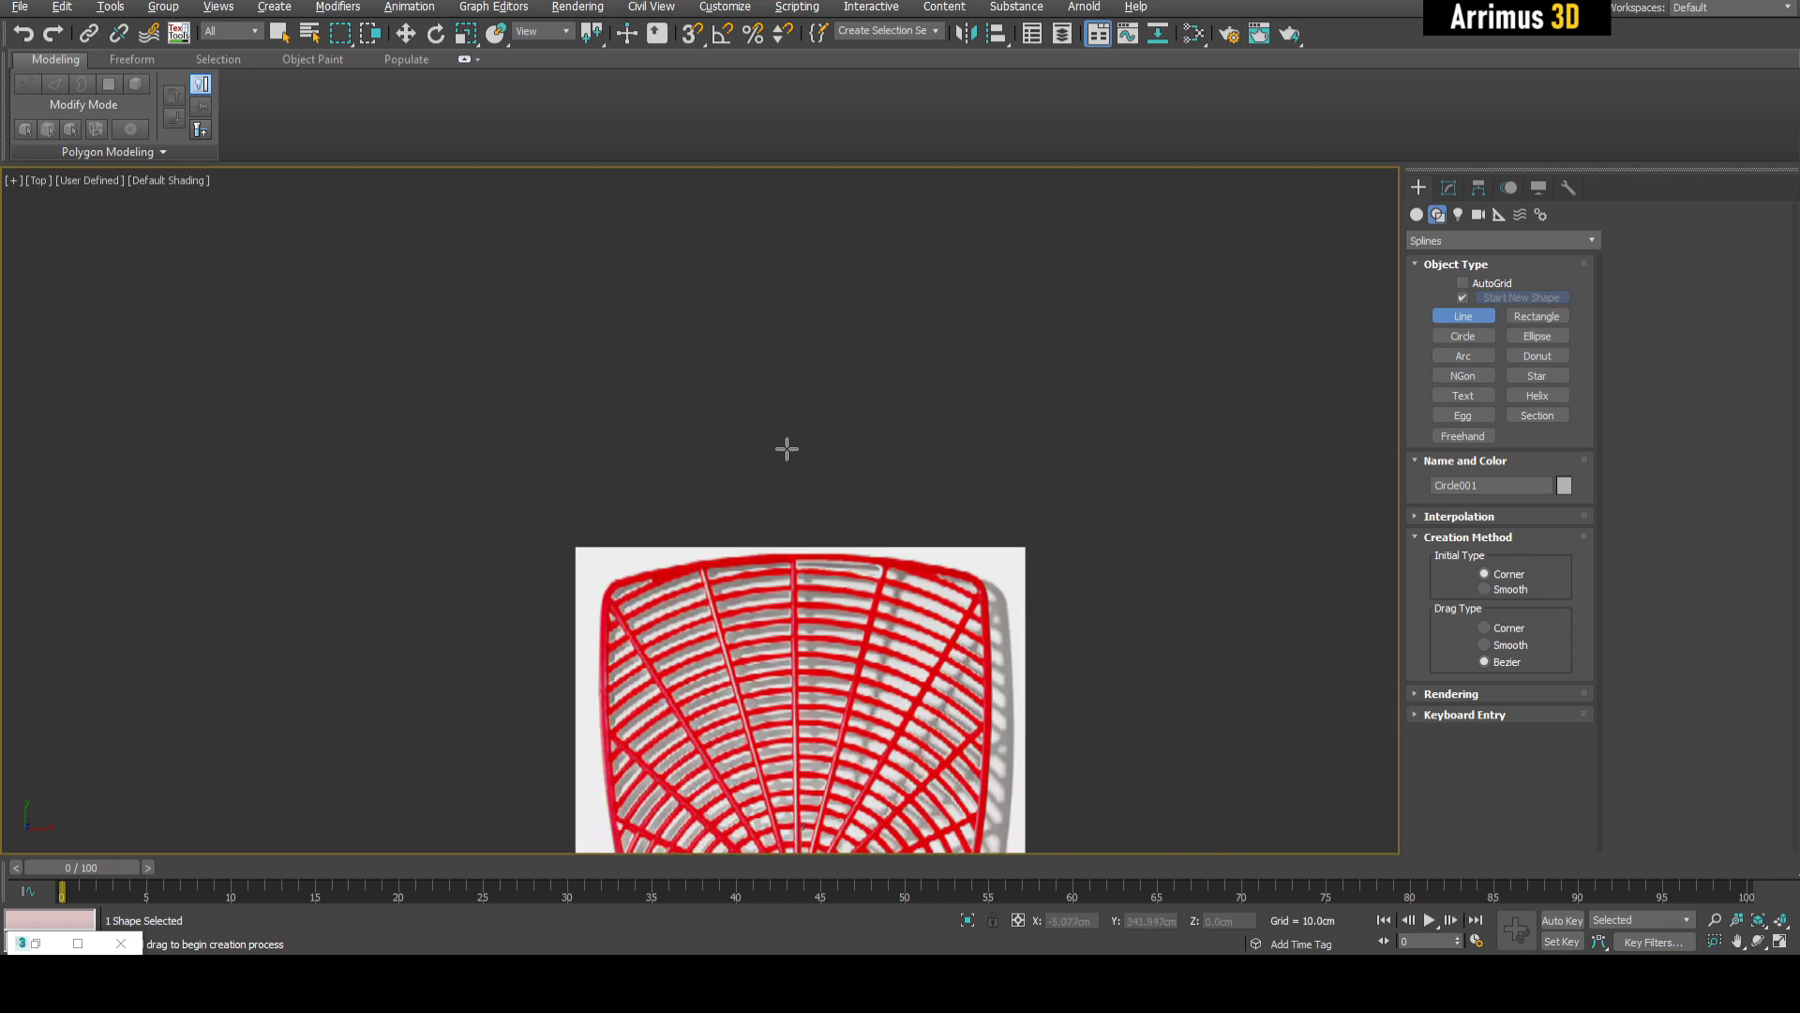
{"action": "left_click", "coordinate": [781, 441]}
{"action": "left_click", "coordinate": [878, 242]}
{"action": "left_click", "coordinate": [1095, 334]}
{"action": "left_click", "coordinate": [914, 443]}
{"action": "left_click", "coordinate": [929, 553]}
{"action": "left_click", "coordinate": [1040, 475]}
{"action": "right_click", "coordinate": [1122, 415]}
{"action": "key", "text": "Delete"}
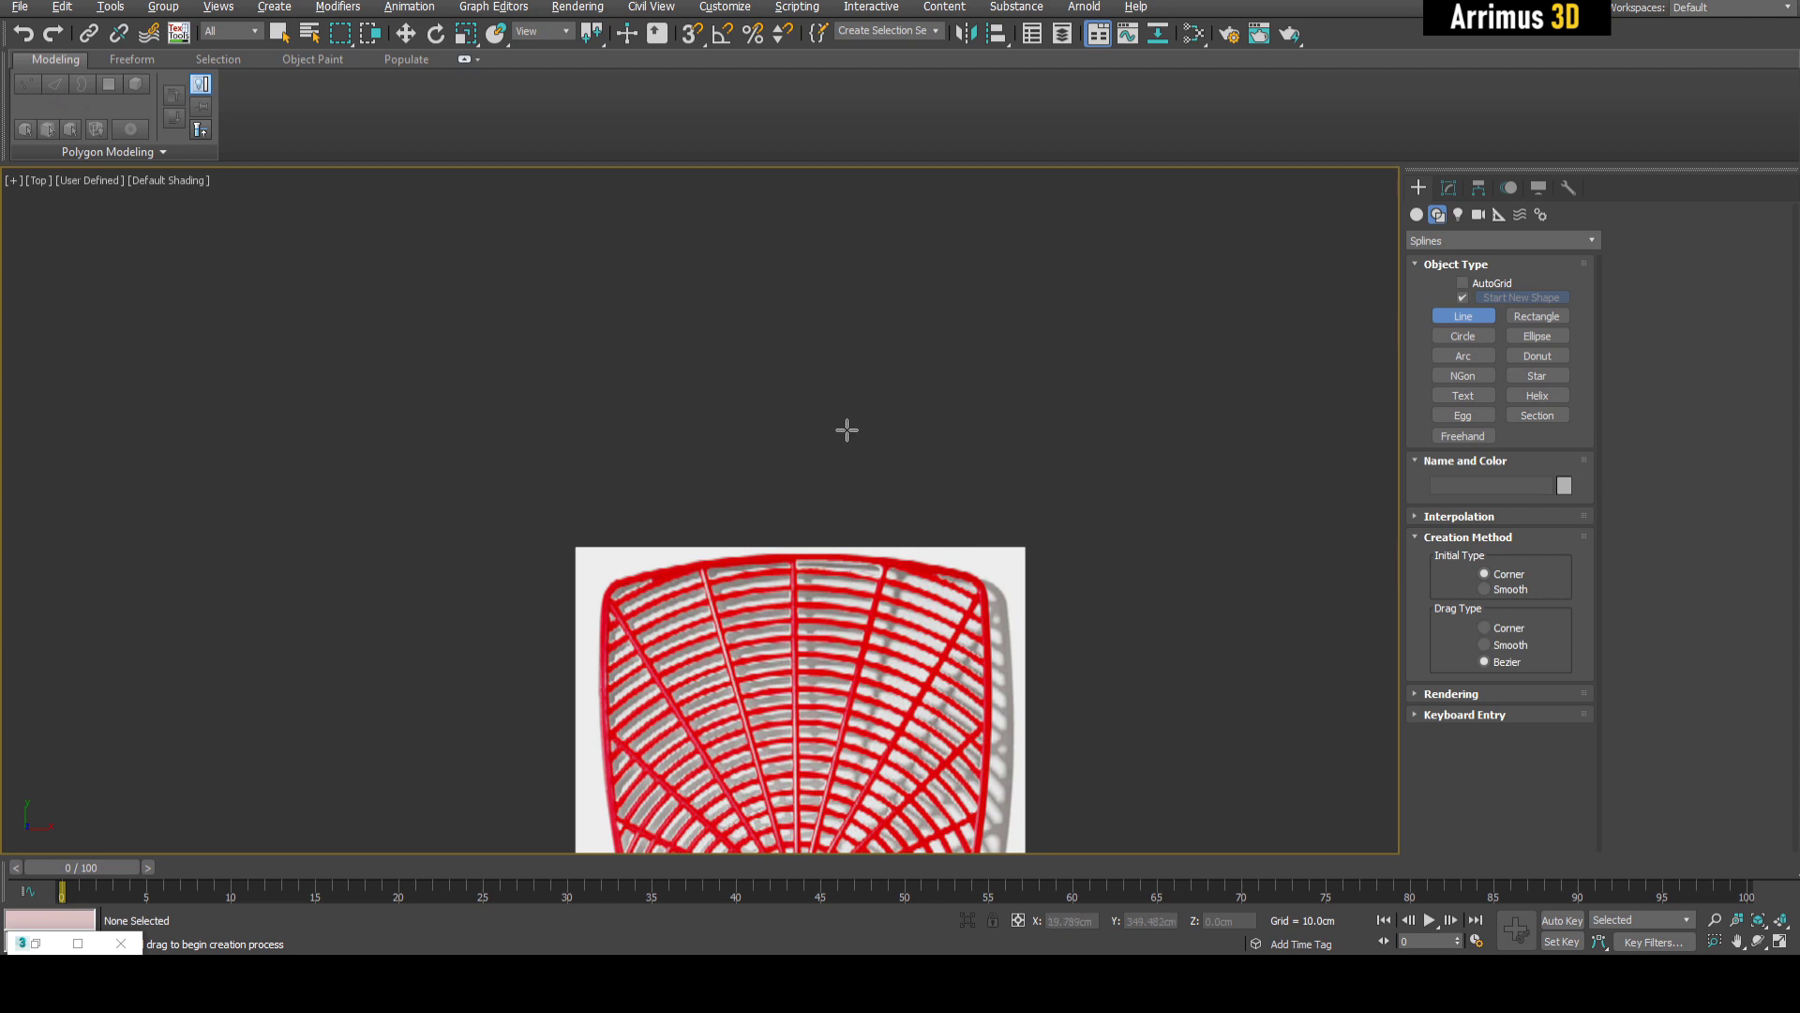
- Draw a practice line with curved Bezier points above the swatter image, and delete it
{"action": "left_click", "coordinate": [813, 425]}
{"action": "left_click_drag", "start_coordinate": [963, 288], "coordinate": [1104, 349]}
{"action": "left_click_drag", "start_coordinate": [1154, 442], "coordinate": [1006, 467]}
{"action": "left_click", "coordinate": [984, 471]}
{"action": "right_click", "coordinate": [985, 445]}
{"action": "key", "text": "Delete"}
- Start the half outline with Line at the top centre of the swatter head and trace along the top edge around the right corner
{"action": "middle_click_drag", "start_coordinate": [1013, 430], "coordinate": [1029, 402]}
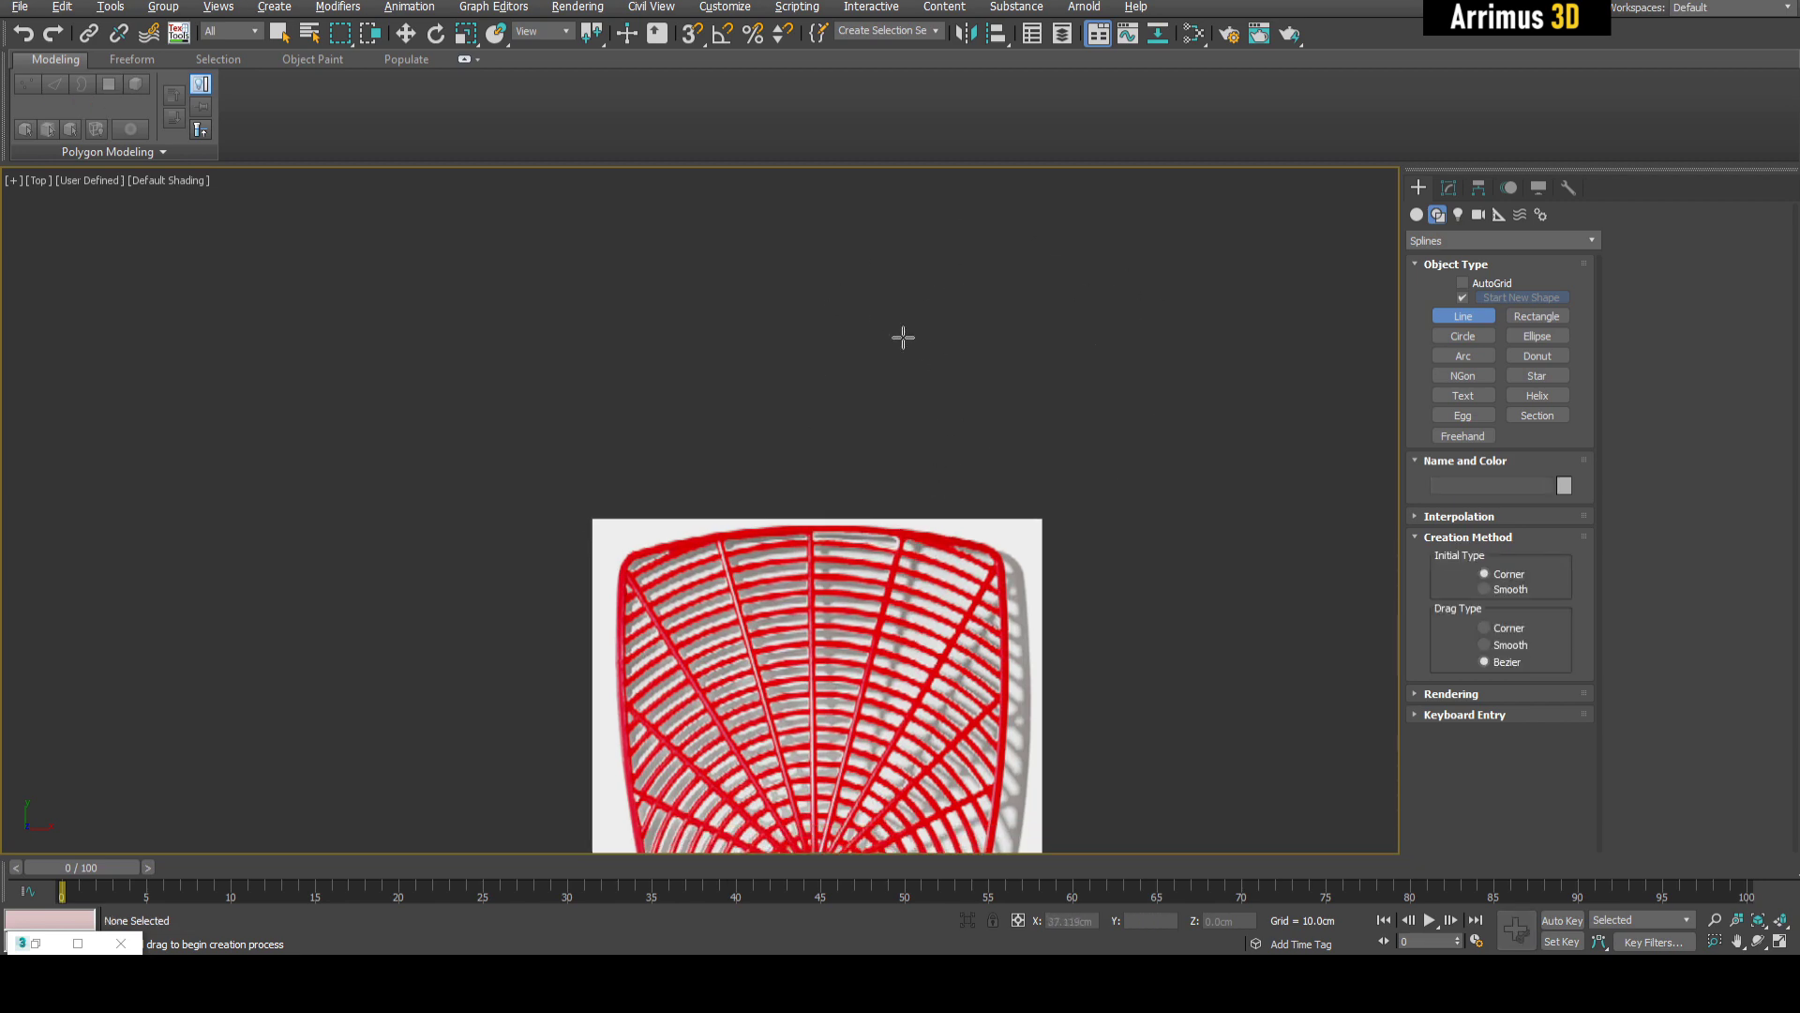
{"action": "middle_click_drag", "start_coordinate": [889, 385], "coordinate": [912, 330]}
{"action": "scroll", "coordinate": [842, 506], "scroll_direction": "up", "scroll_amount": 3}
{"action": "scroll", "coordinate": [864, 488], "scroll_direction": "down", "scroll_amount": 2}
{"action": "middle_click_drag", "start_coordinate": [858, 481], "coordinate": [762, 344]}
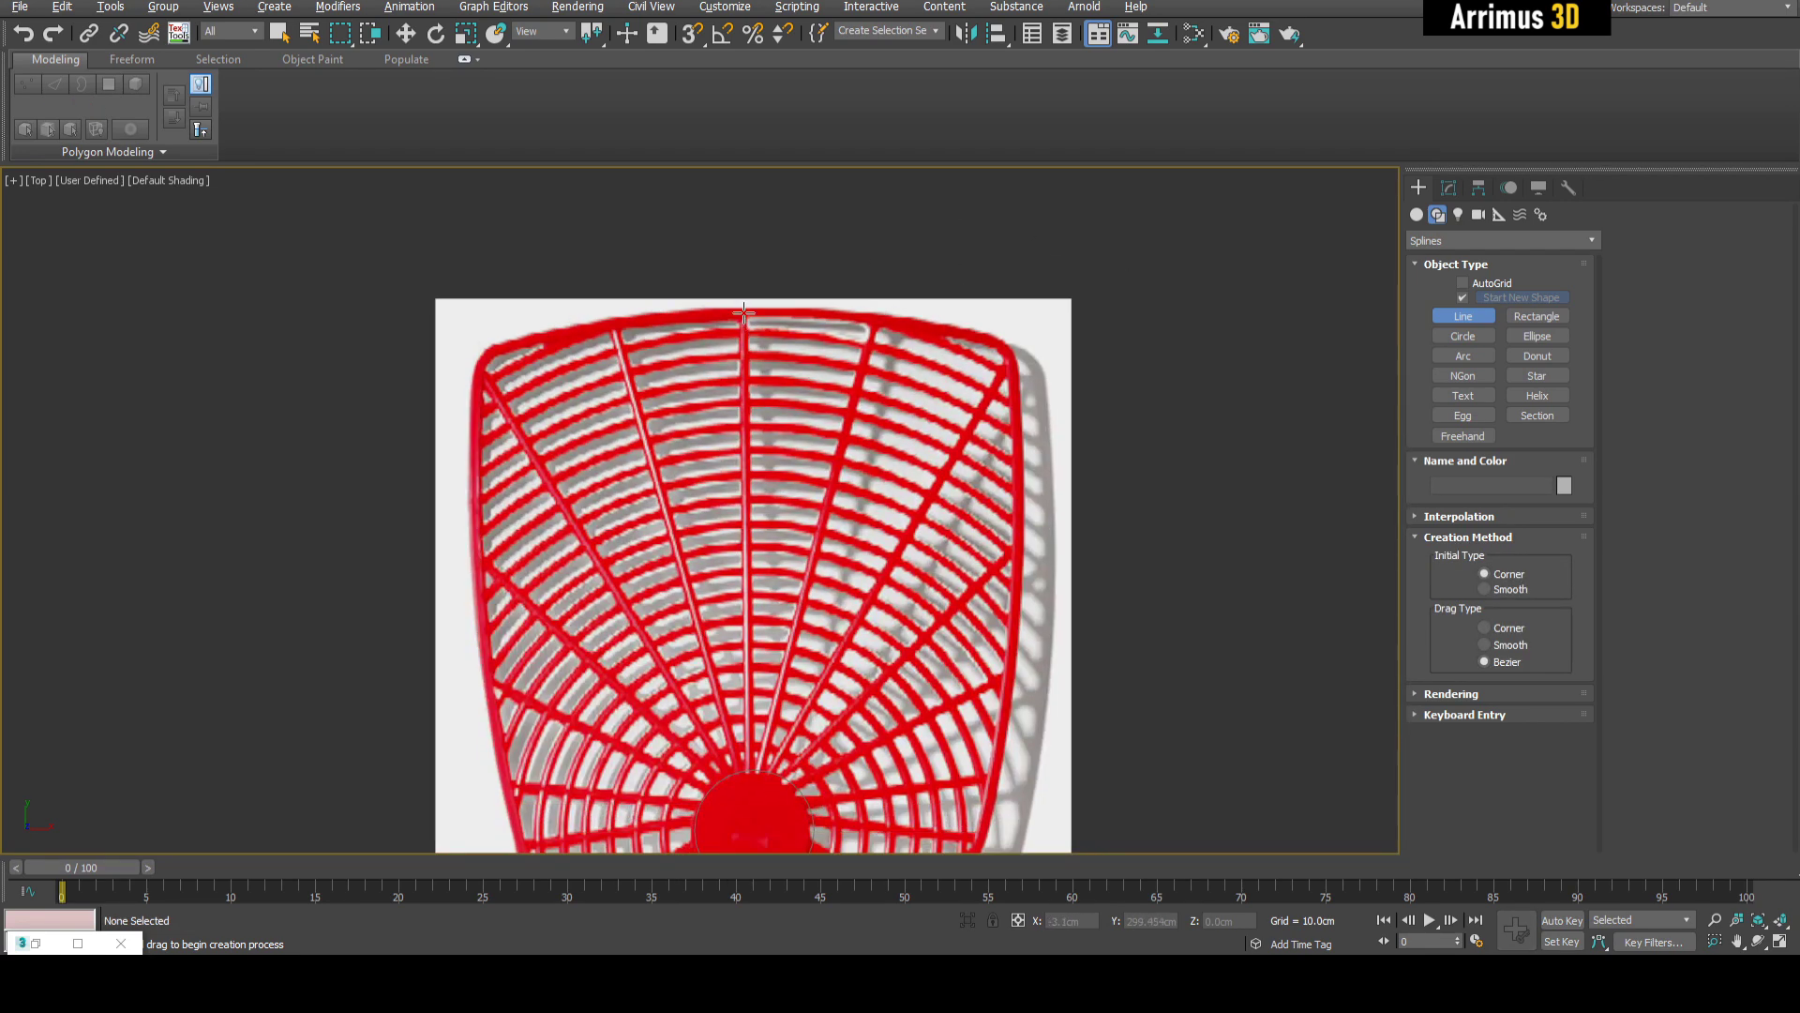
{"action": "left_click", "coordinate": [740, 307]}
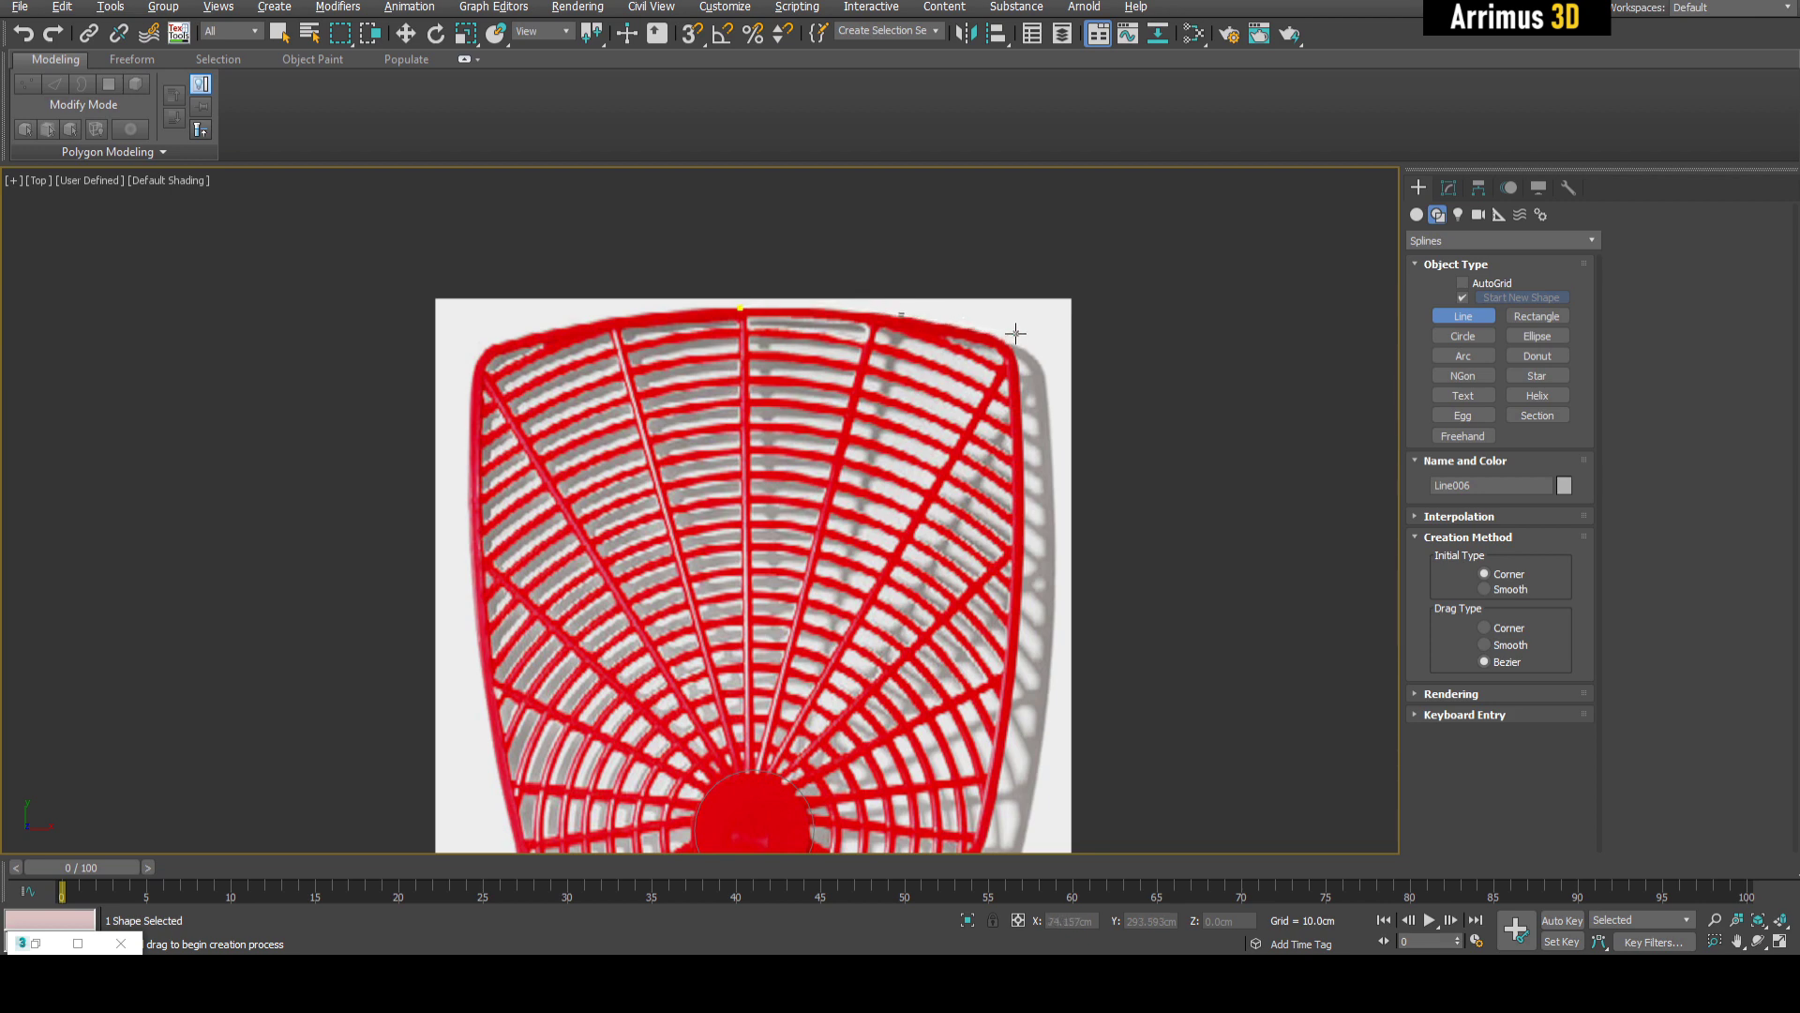
{"action": "left_click", "coordinate": [1020, 365]}
- Continue the line along the head's right side, around the lower corner and along the lower edge into the handle
{"action": "middle_click_drag", "start_coordinate": [1038, 608], "coordinate": [980, 476]}
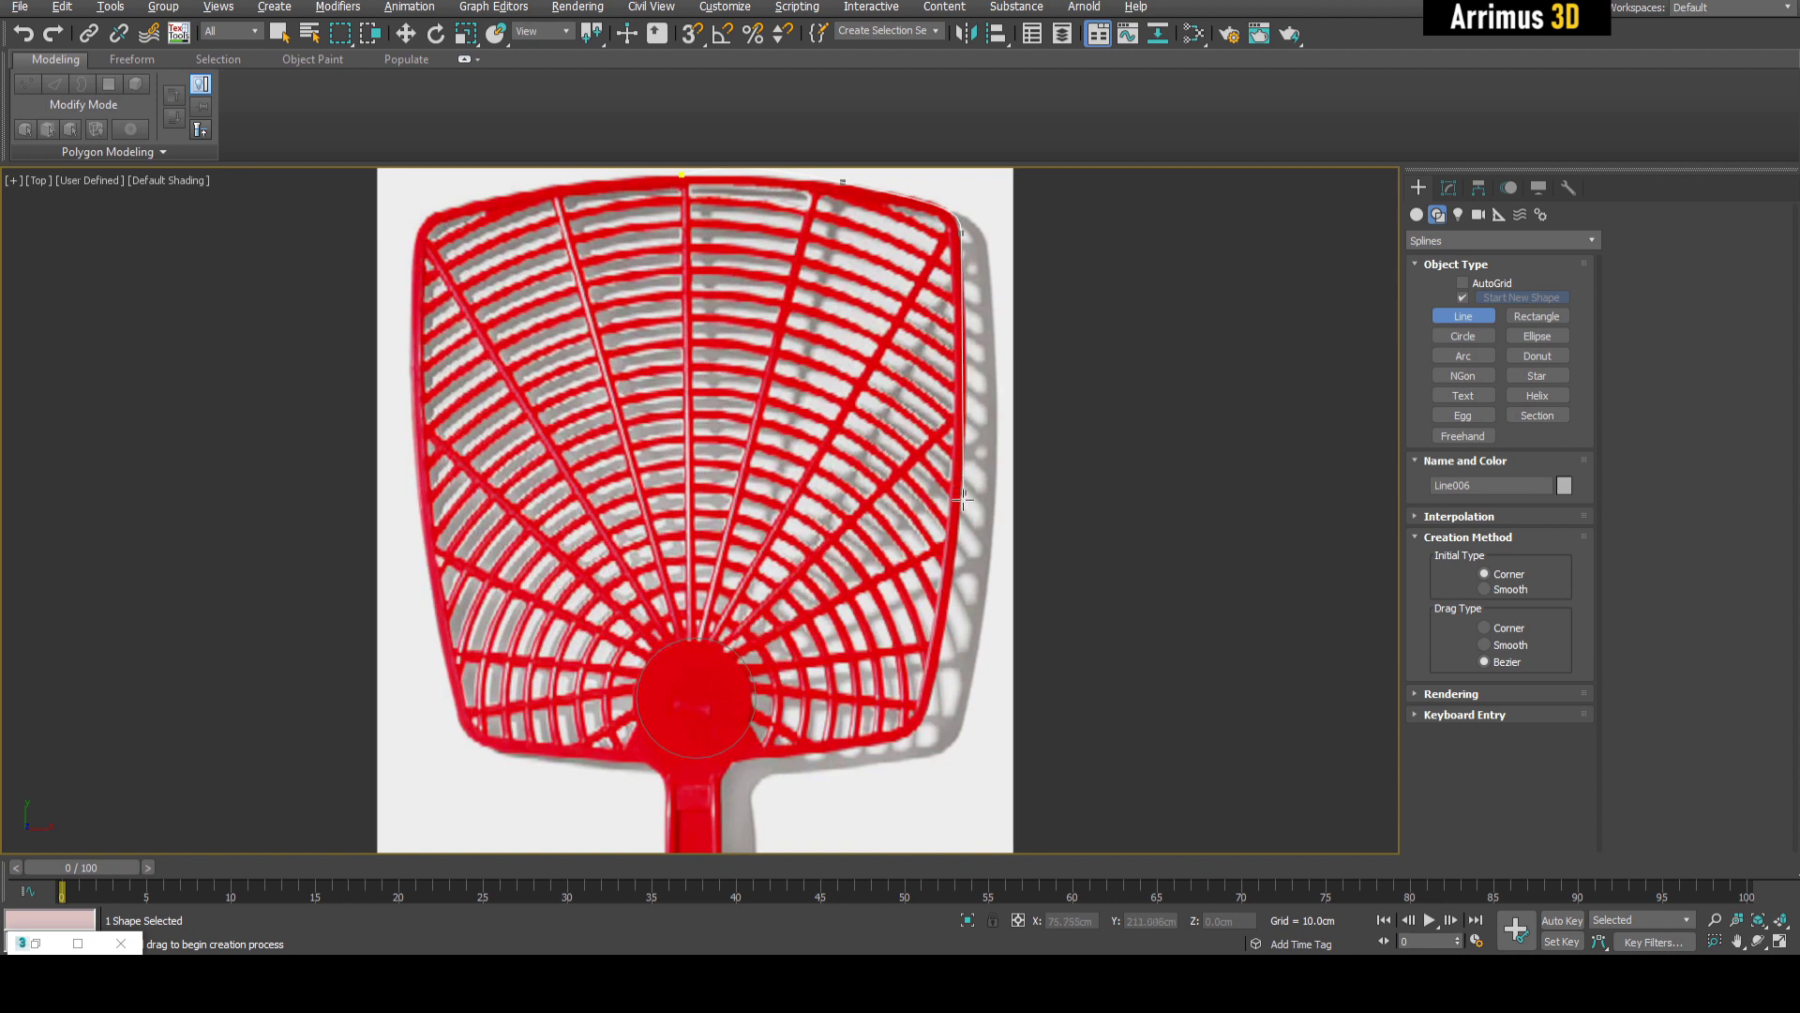
{"action": "left_click_drag", "start_coordinate": [937, 672], "coordinate": [911, 724]}
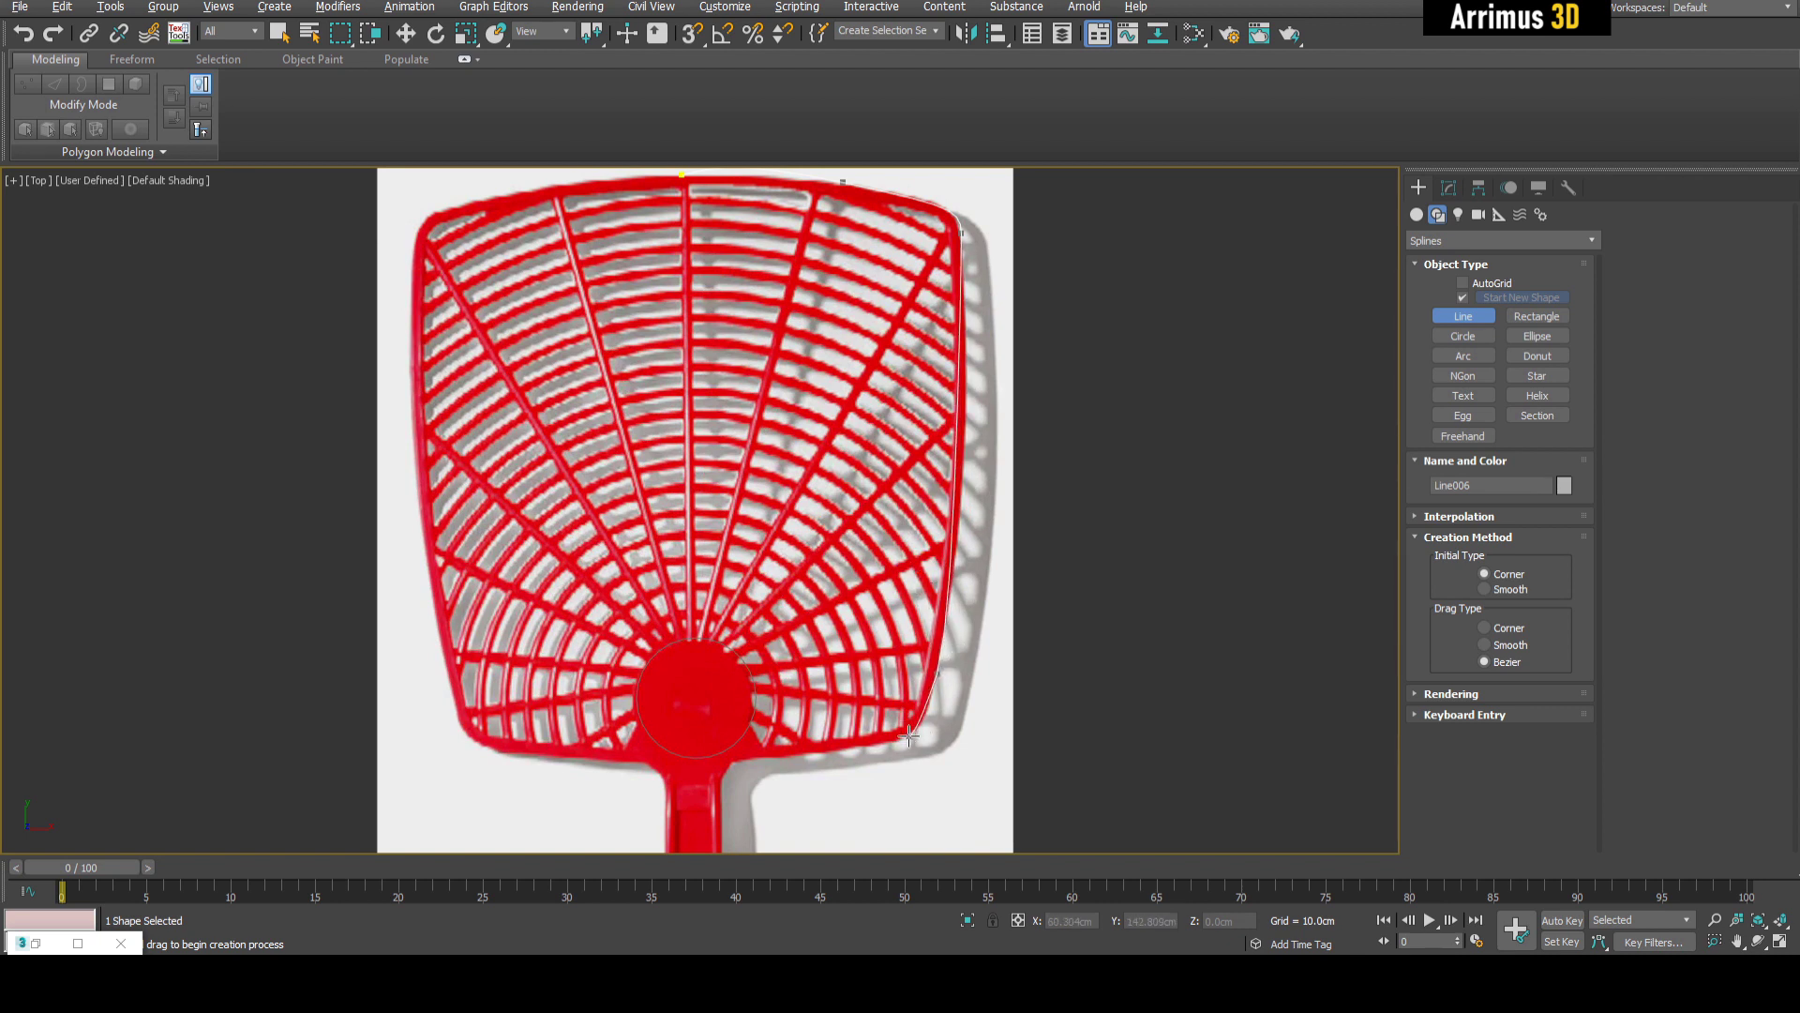
{"action": "left_click", "coordinate": [911, 735]}
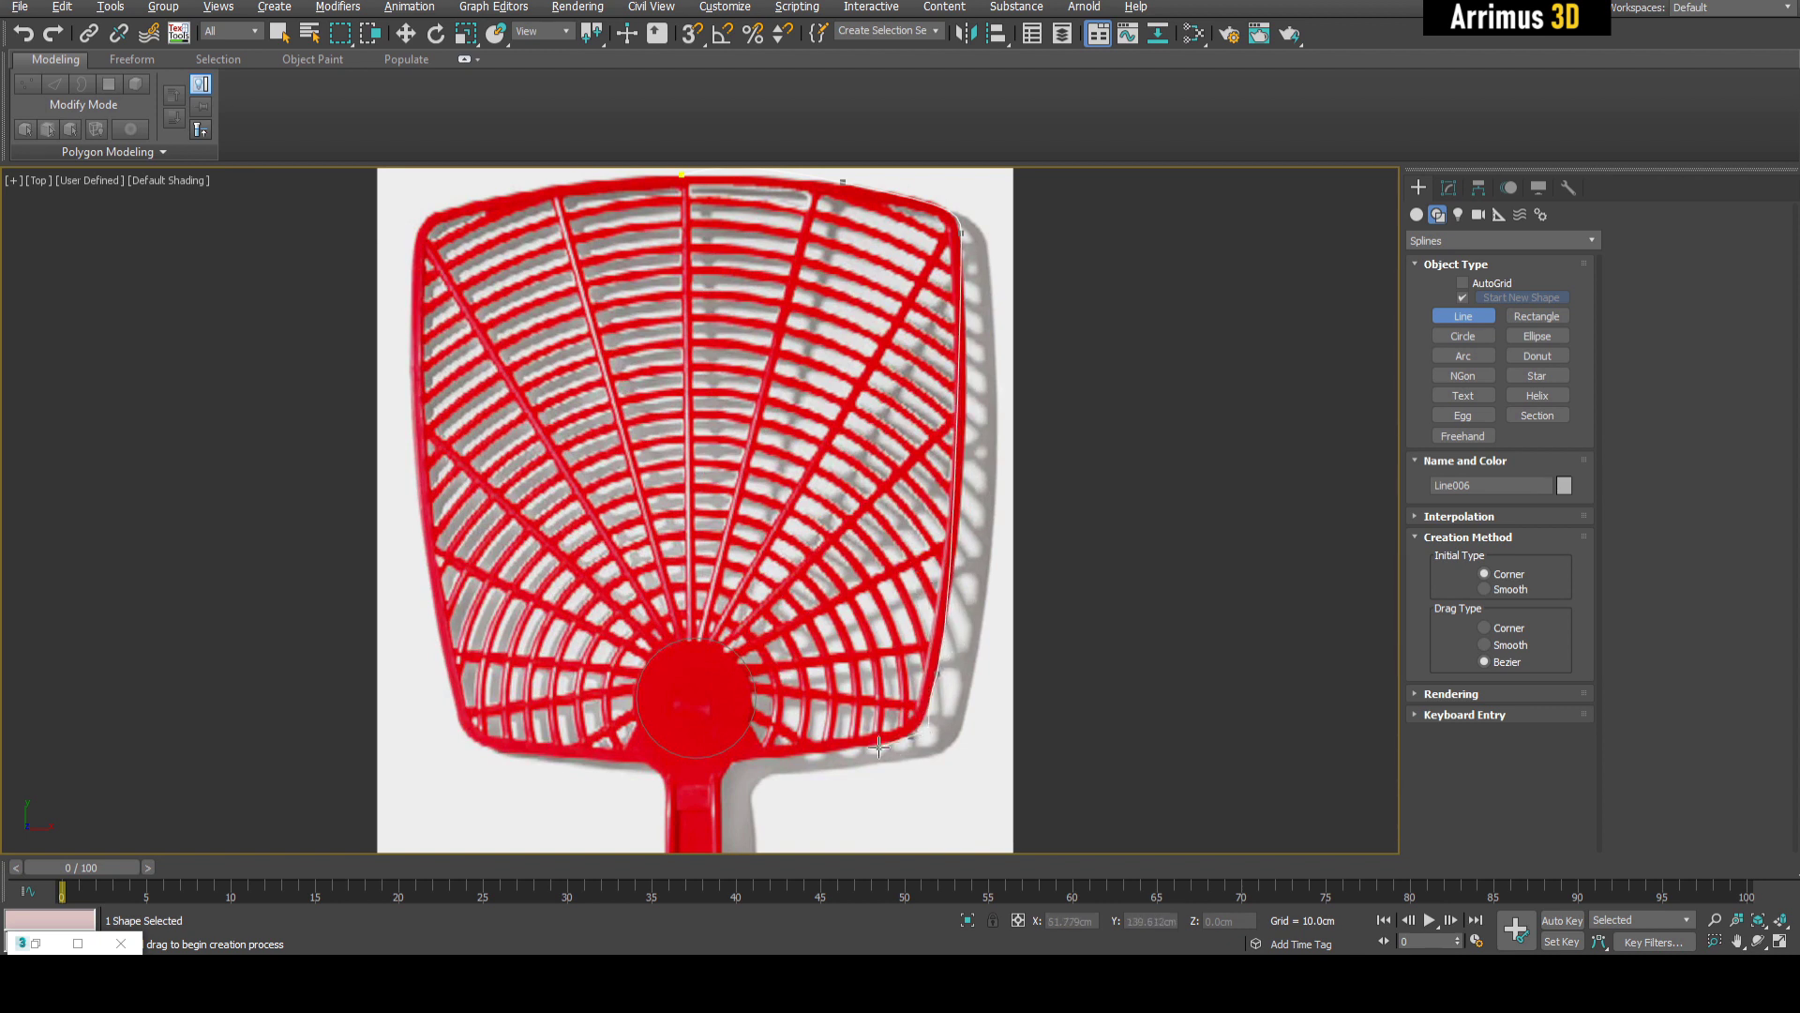
{"action": "left_click", "coordinate": [737, 758]}
{"action": "left_click", "coordinate": [721, 816]}
- Extend the line along the handle's right side to the centre of its rounded end, and finish the line
{"action": "middle_click_drag", "start_coordinate": [750, 827], "coordinate": [775, 357]}
{"action": "middle_click_drag", "start_coordinate": [837, 825], "coordinate": [829, 474]}
{"action": "left_click", "coordinate": [808, 555]}
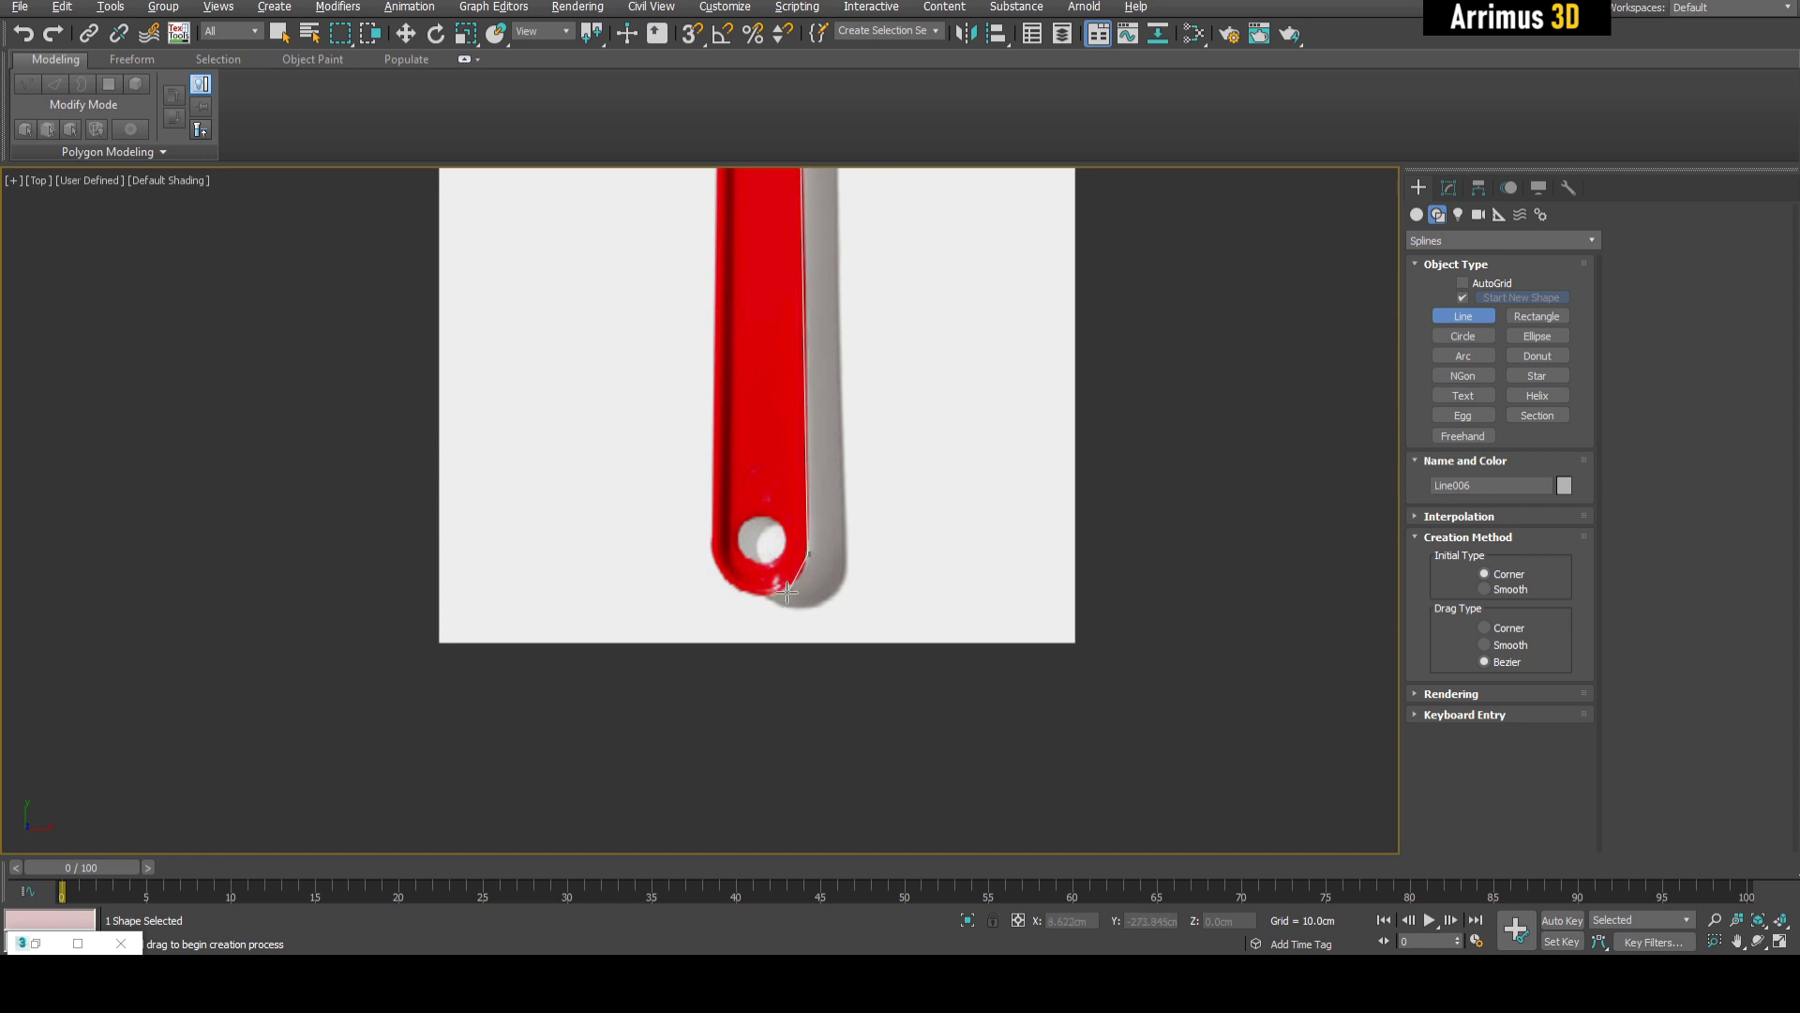
{"action": "right_click", "coordinate": [850, 547]}
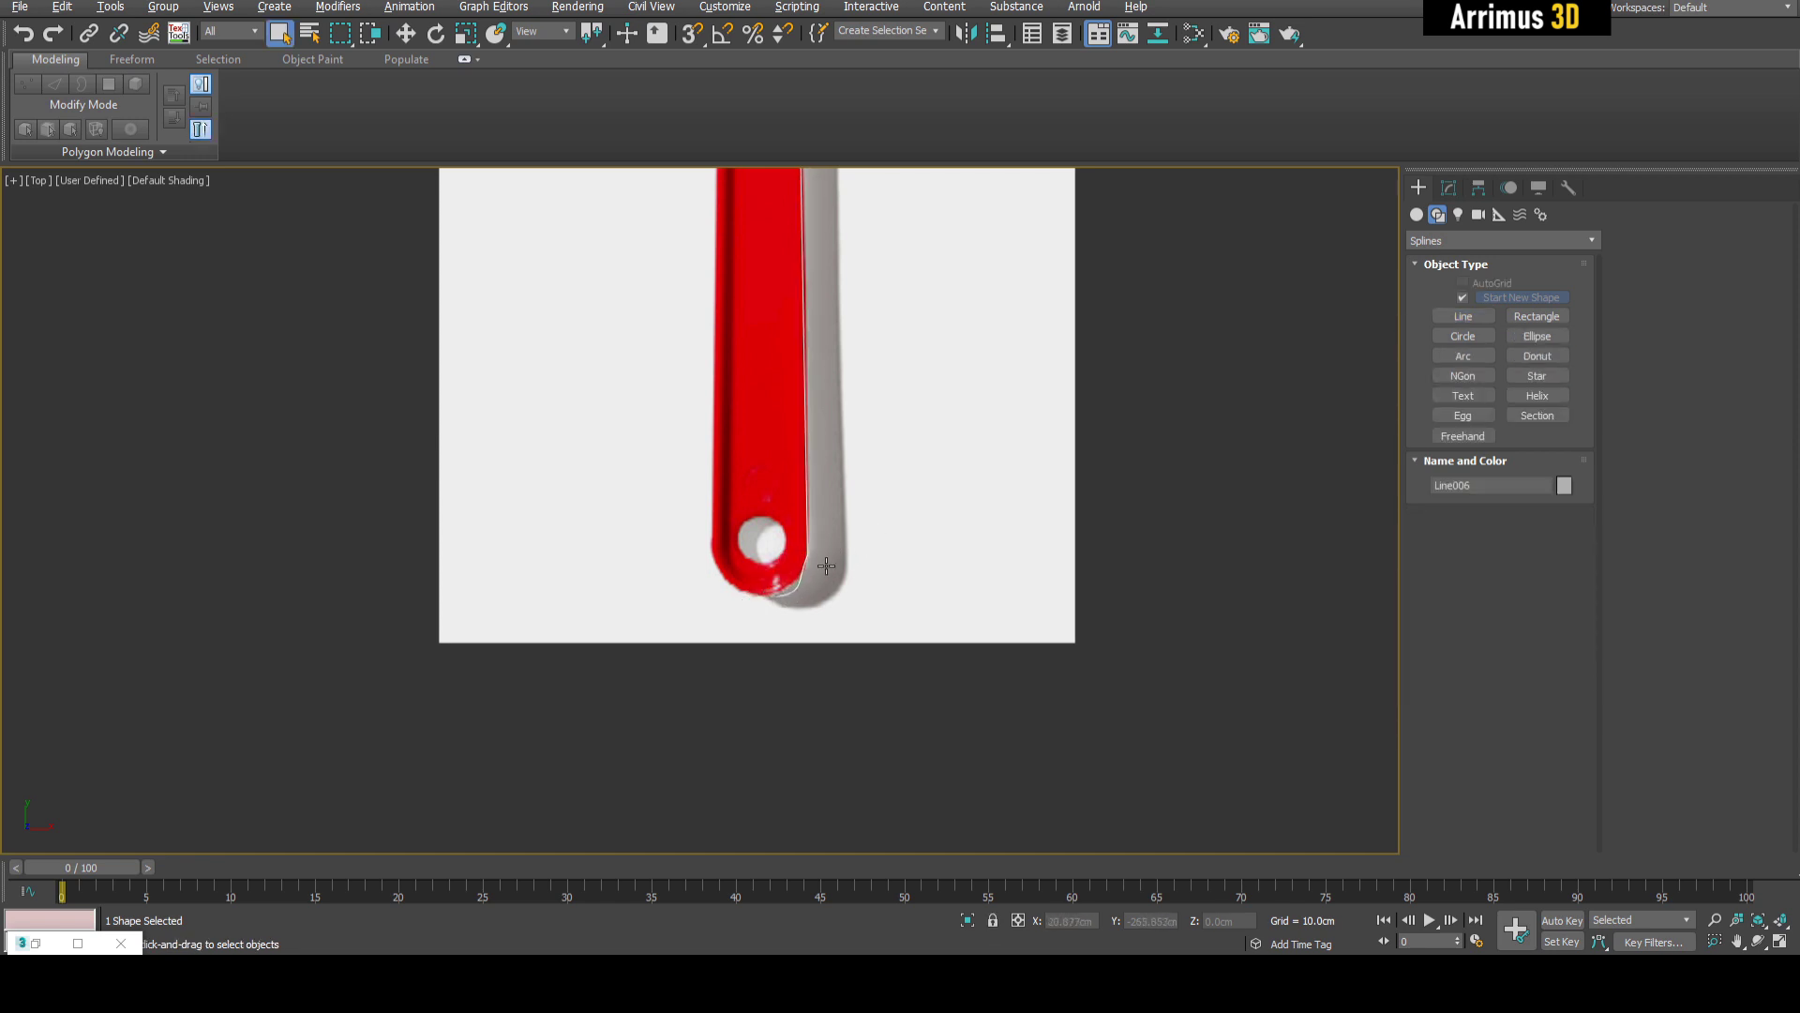
- At Vertex level, adjust the Bezier tangents of the two vertices at the handle's rounded end to match the reference
{"action": "scroll", "coordinate": [811, 569], "scroll_direction": "up", "scroll_amount": 4}
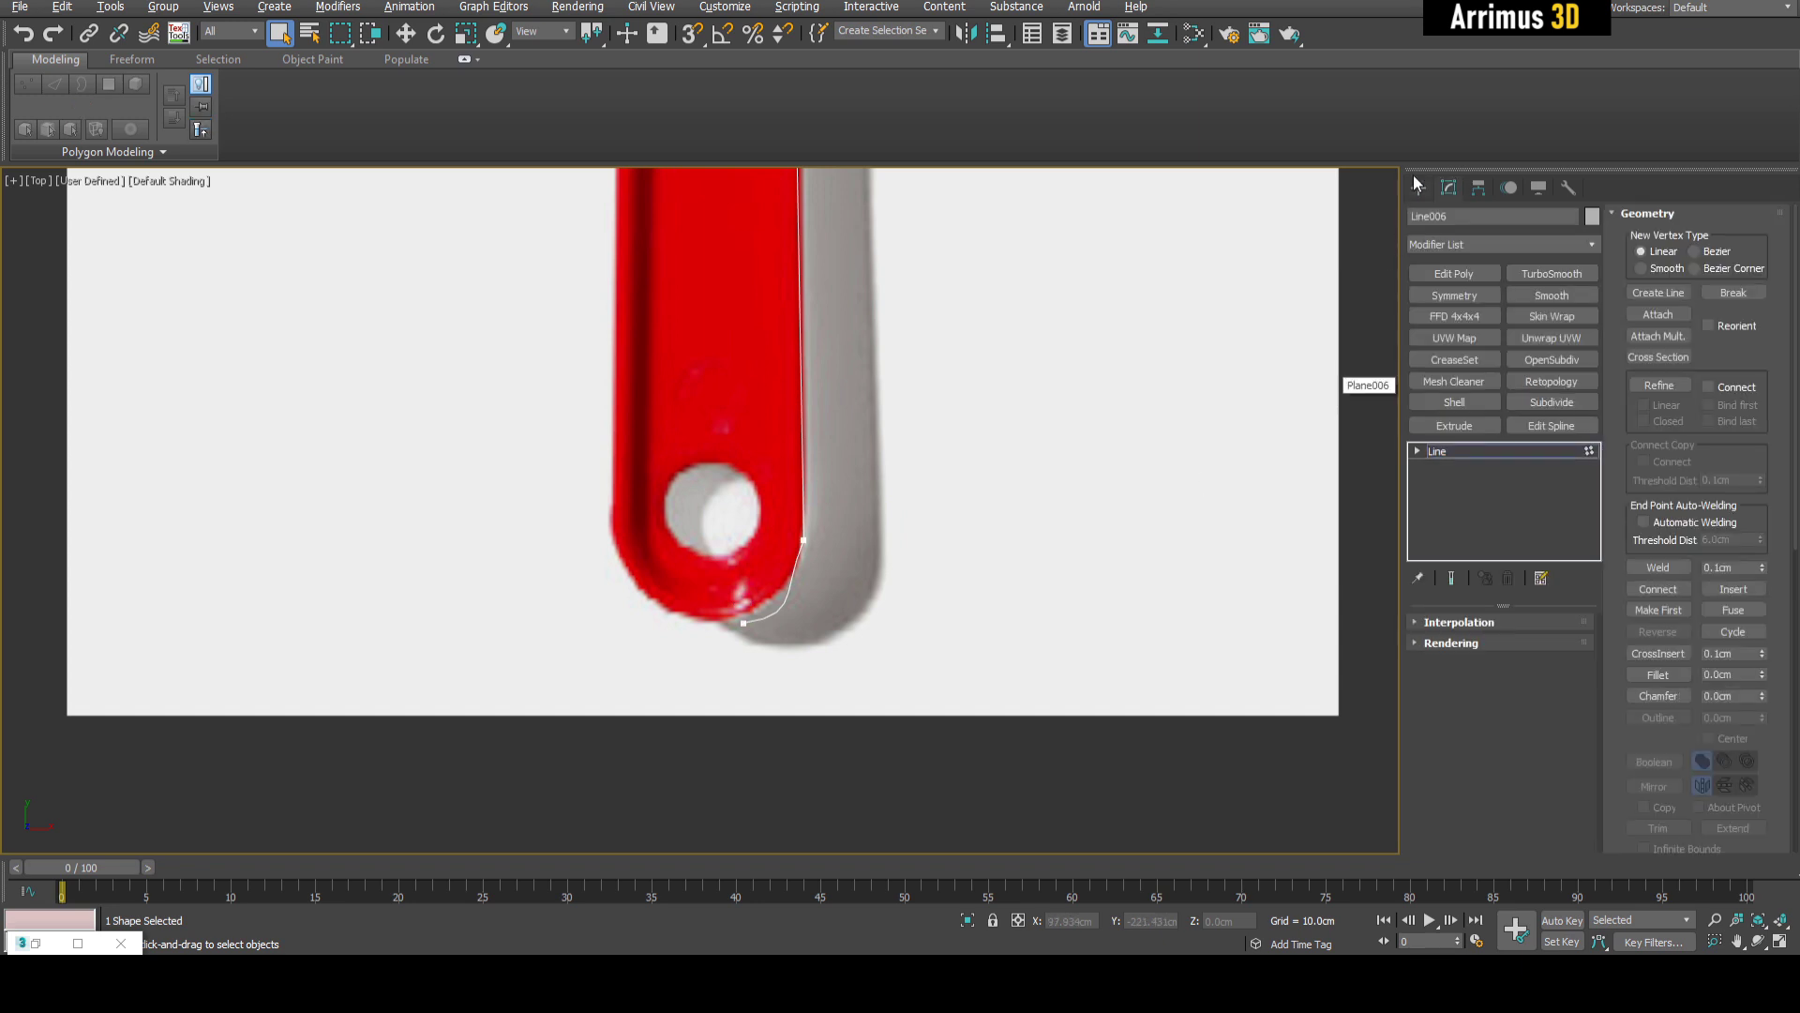
{"action": "left_click", "coordinate": [1418, 452]}
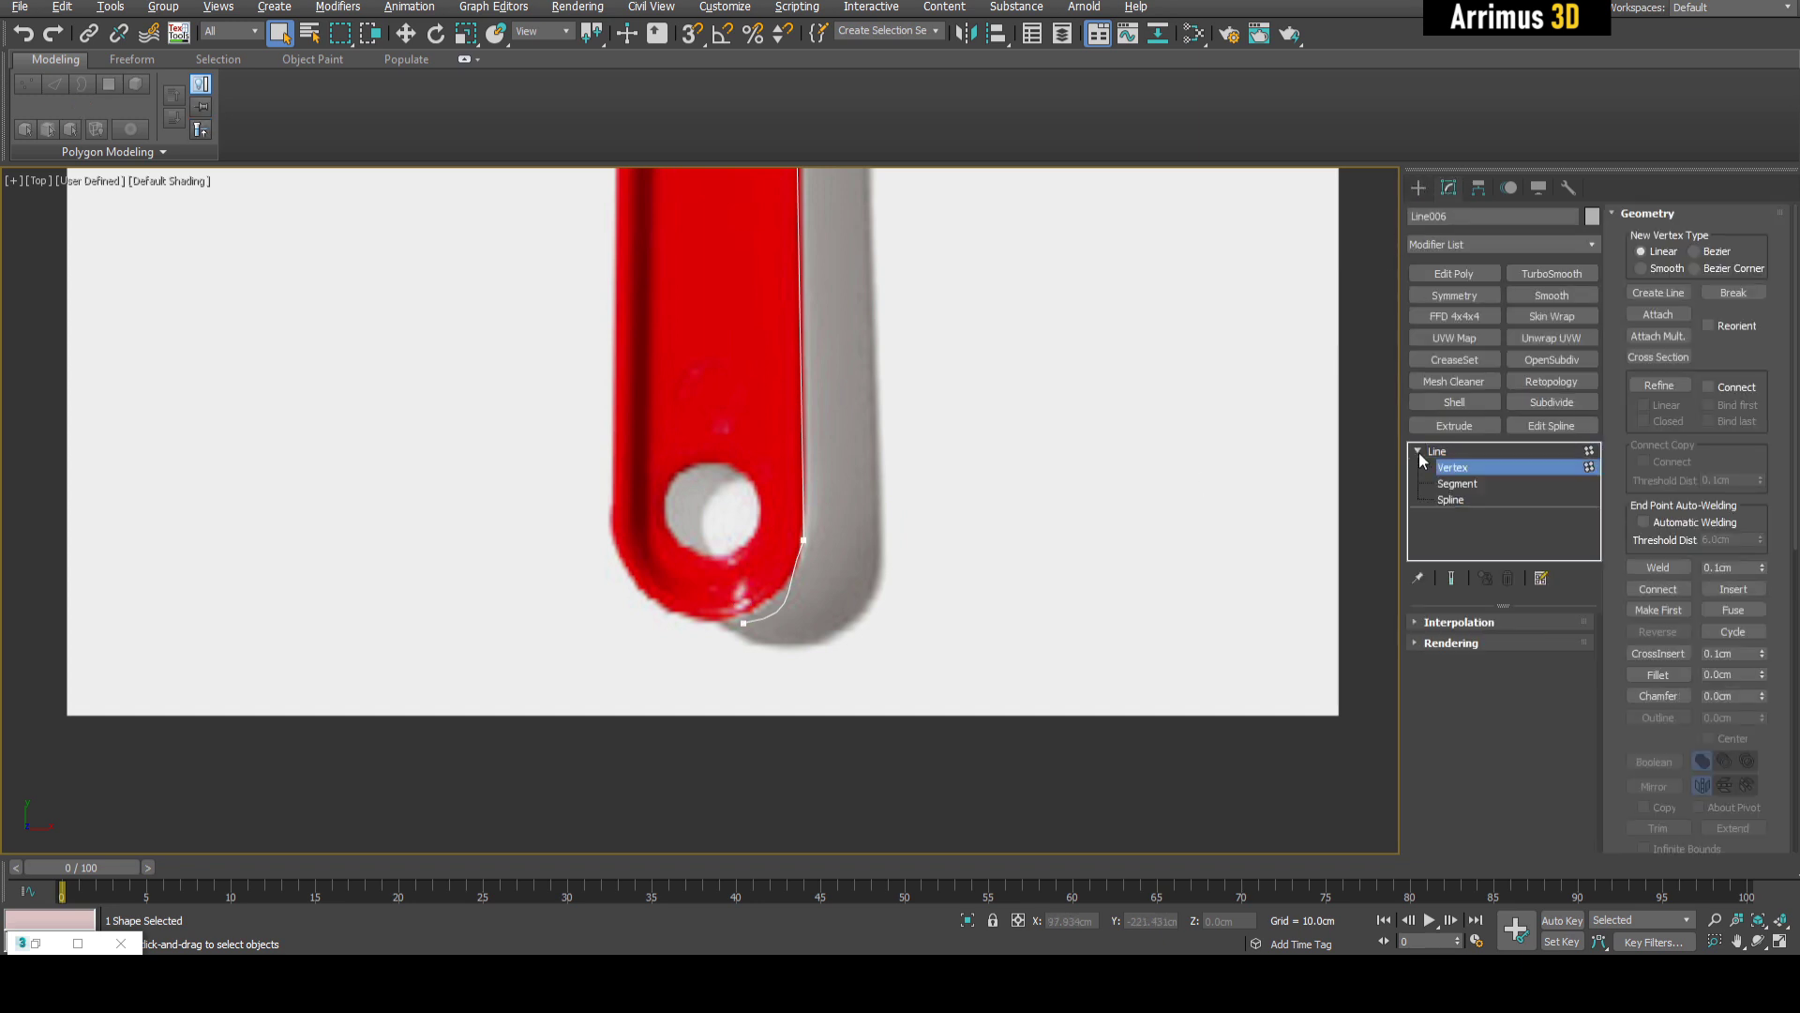
{"action": "middle_click_drag", "start_coordinate": [756, 611], "coordinate": [848, 616]}
{"action": "key", "text": "w"}
{"action": "mouse_move", "coordinate": [819, 615]}
{"action": "left_mouse_down"}
{"action": "mouse_move", "coordinate": [852, 641]}
{"action": "mouse_move", "coordinate": [847, 599]}
{"action": "mouse_move", "coordinate": [831, 600]}
{"action": "left_mouse_up"}
{"action": "scroll", "coordinate": [919, 596], "scroll_direction": "up", "scroll_amount": 2}
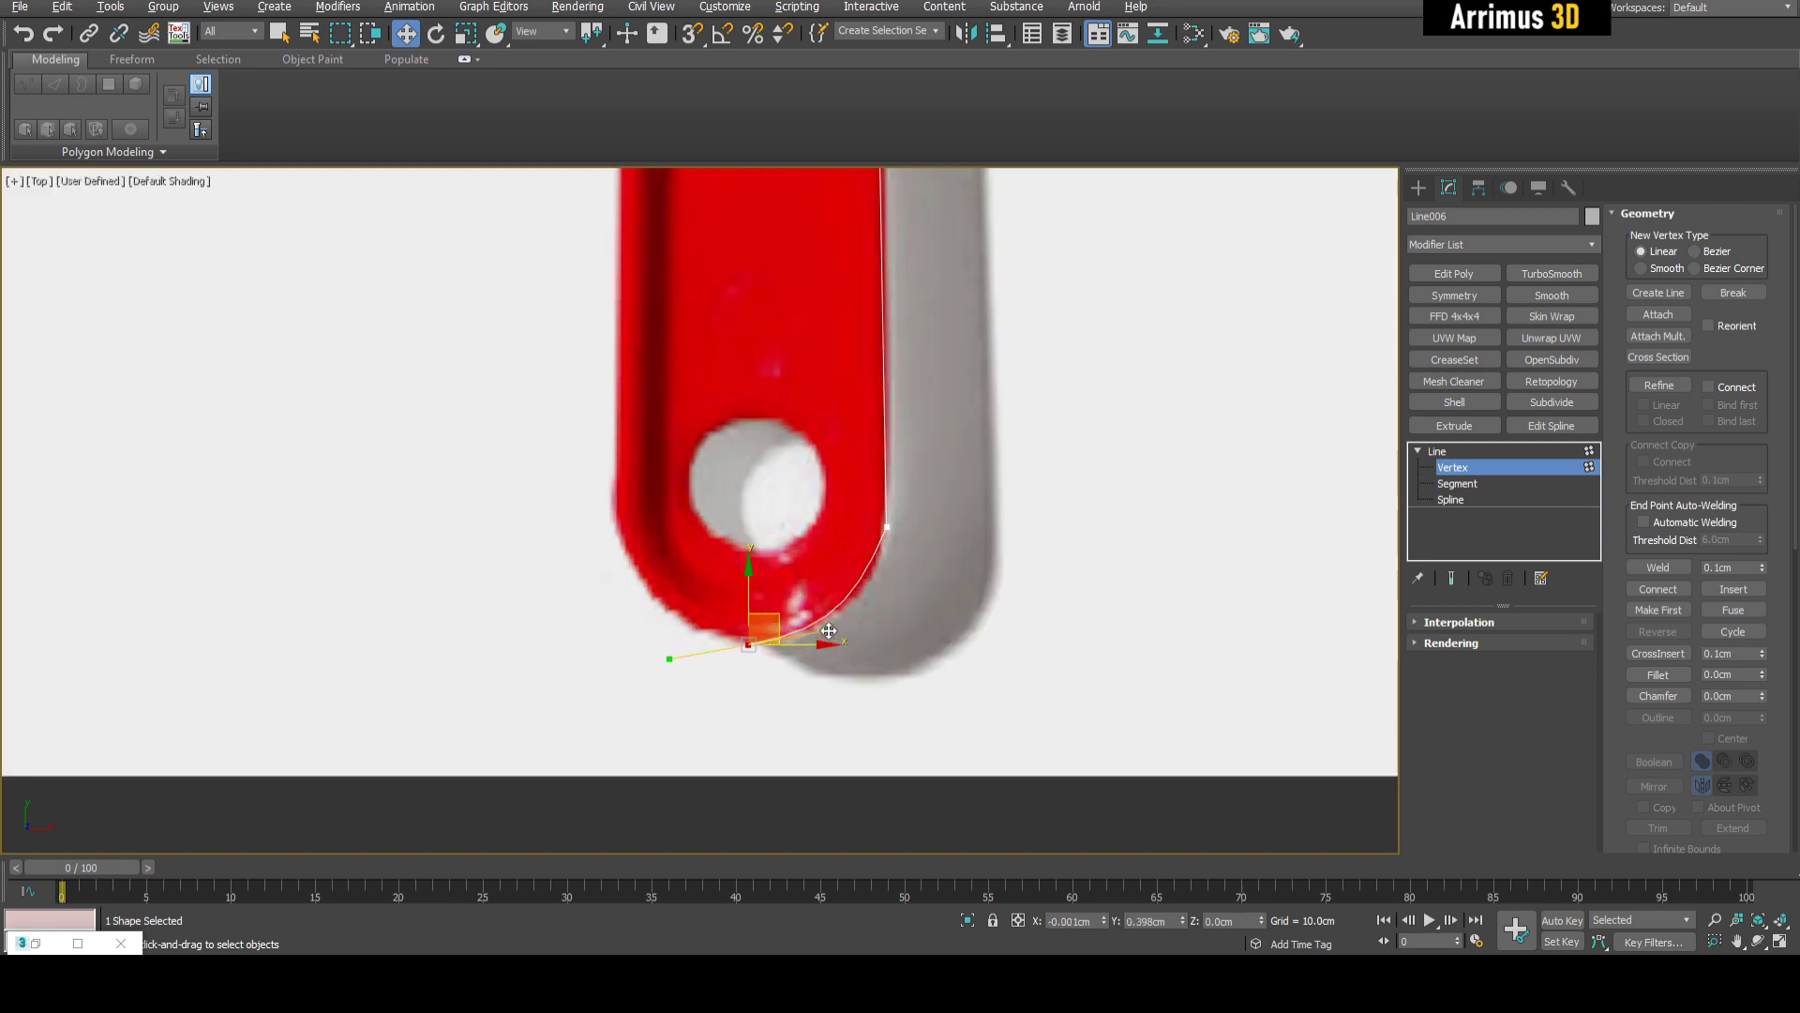
{"action": "left_click", "coordinate": [888, 524]}
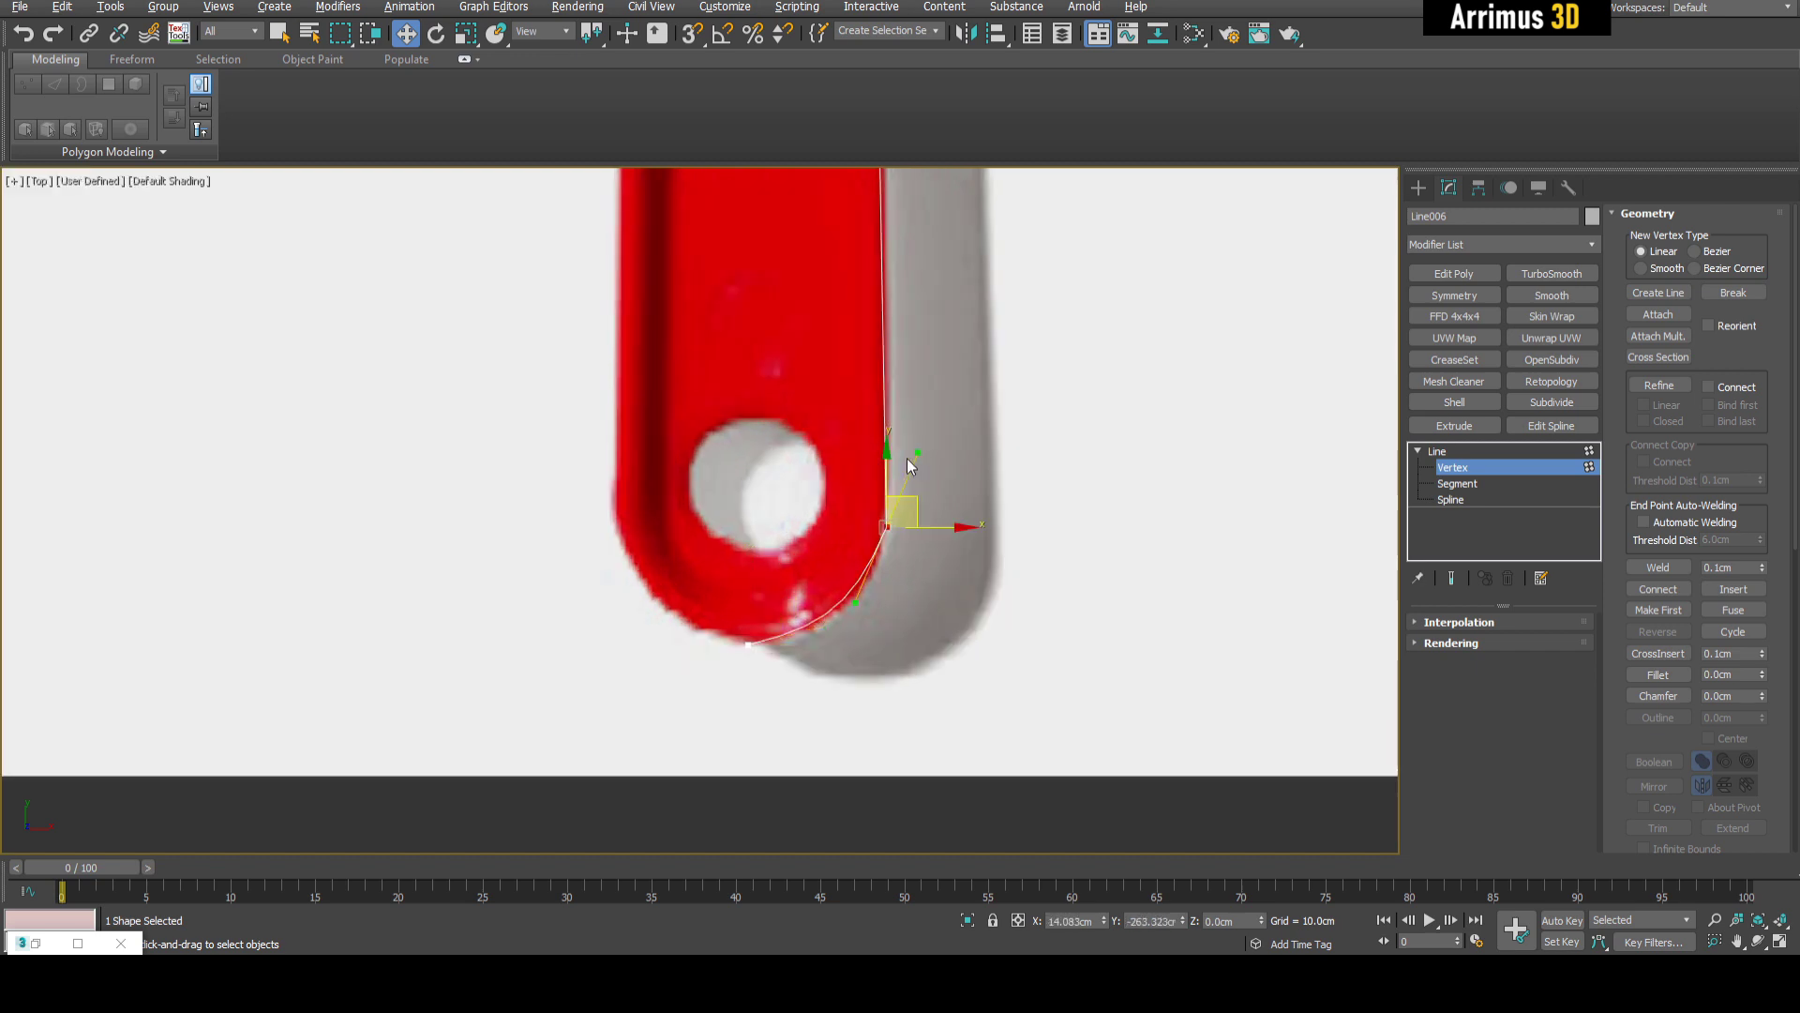
{"action": "left_click_drag", "start_coordinate": [918, 453], "coordinate": [900, 452]}
{"action": "left_click", "coordinate": [988, 405]}
- Adjust the tangent of the vertex where the head's lower edge meets the handle so the curve follows the reference
{"action": "scroll", "coordinate": [902, 450], "scroll_direction": "down", "scroll_amount": 5}
{"action": "middle_click_drag", "start_coordinate": [903, 452], "coordinate": [836, 835]}
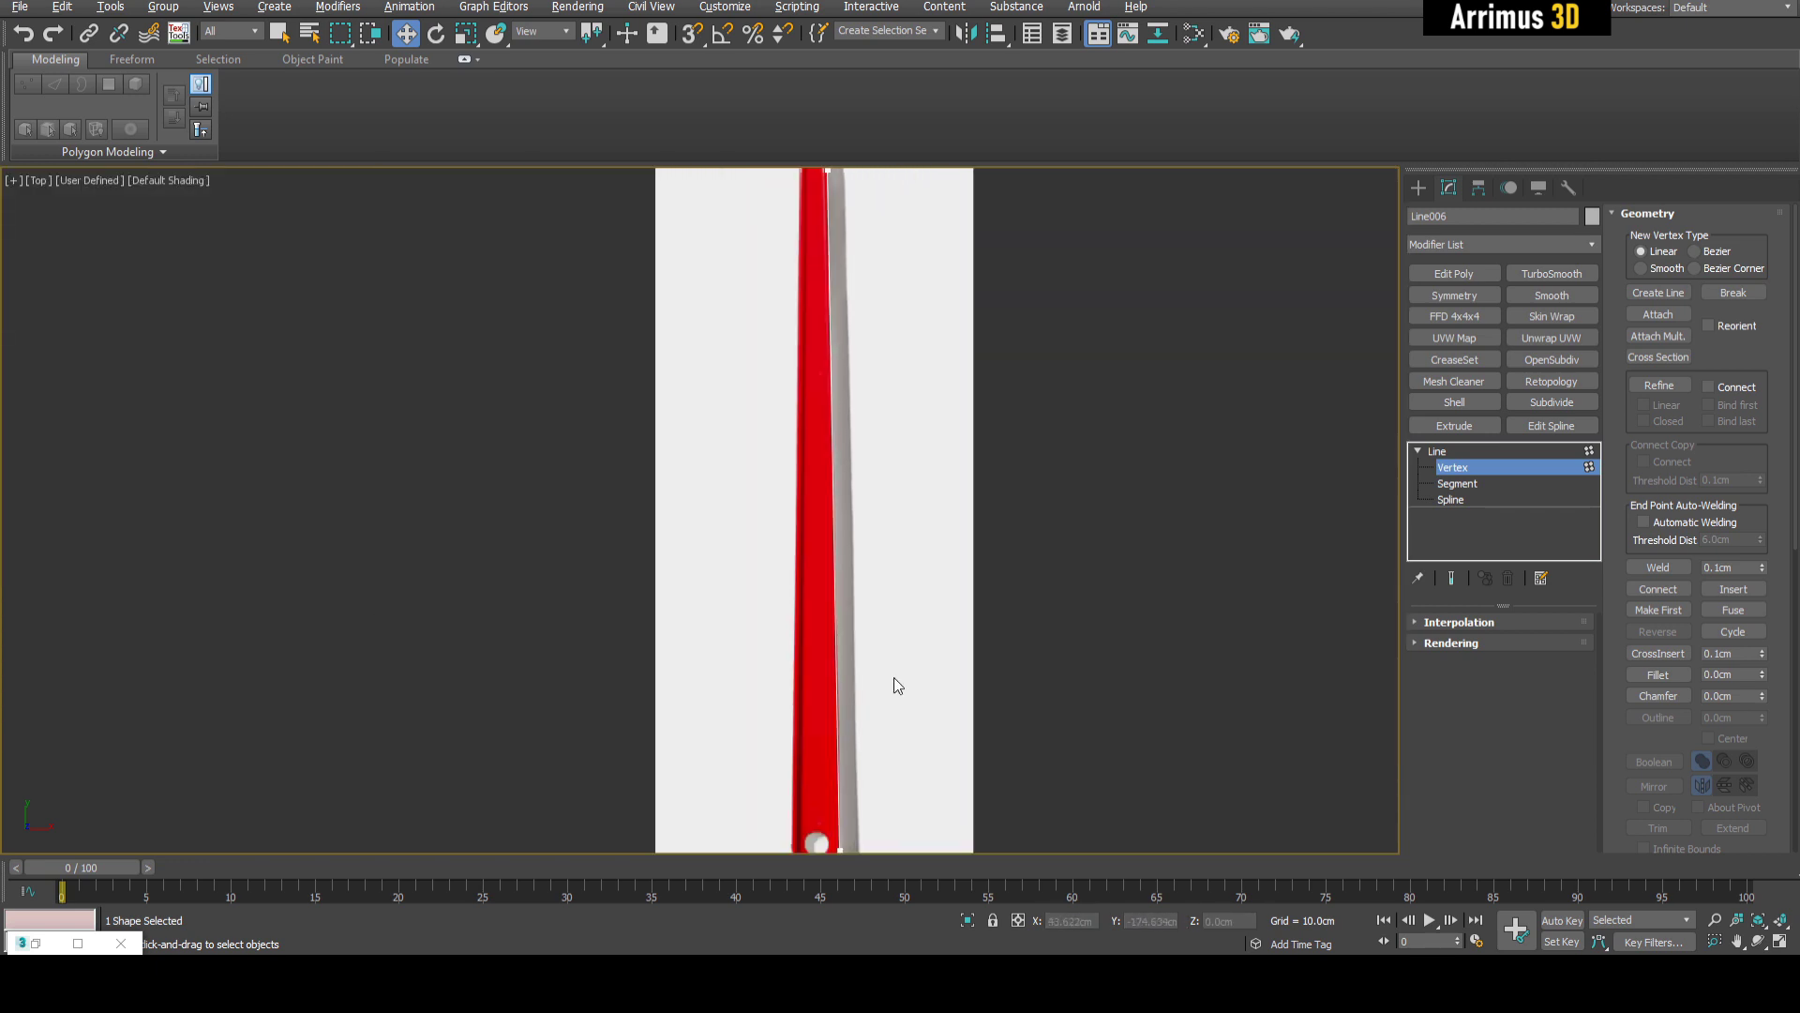
{"action": "middle_click_drag", "start_coordinate": [848, 324], "coordinate": [884, 741]}
{"action": "scroll", "coordinate": [858, 471], "scroll_direction": "up", "scroll_amount": 3}
{"action": "scroll", "coordinate": [891, 537], "scroll_direction": "up", "scroll_amount": 2}
{"action": "left_click", "coordinate": [908, 469]}
{"action": "left_click_drag", "start_coordinate": [951, 411], "coordinate": [944, 450]}
- Reshape the head's lower right corner by adjusting the Bezier tangents of its two vertices
{"action": "middle_click_drag", "start_coordinate": [1178, 406], "coordinate": [953, 525]}
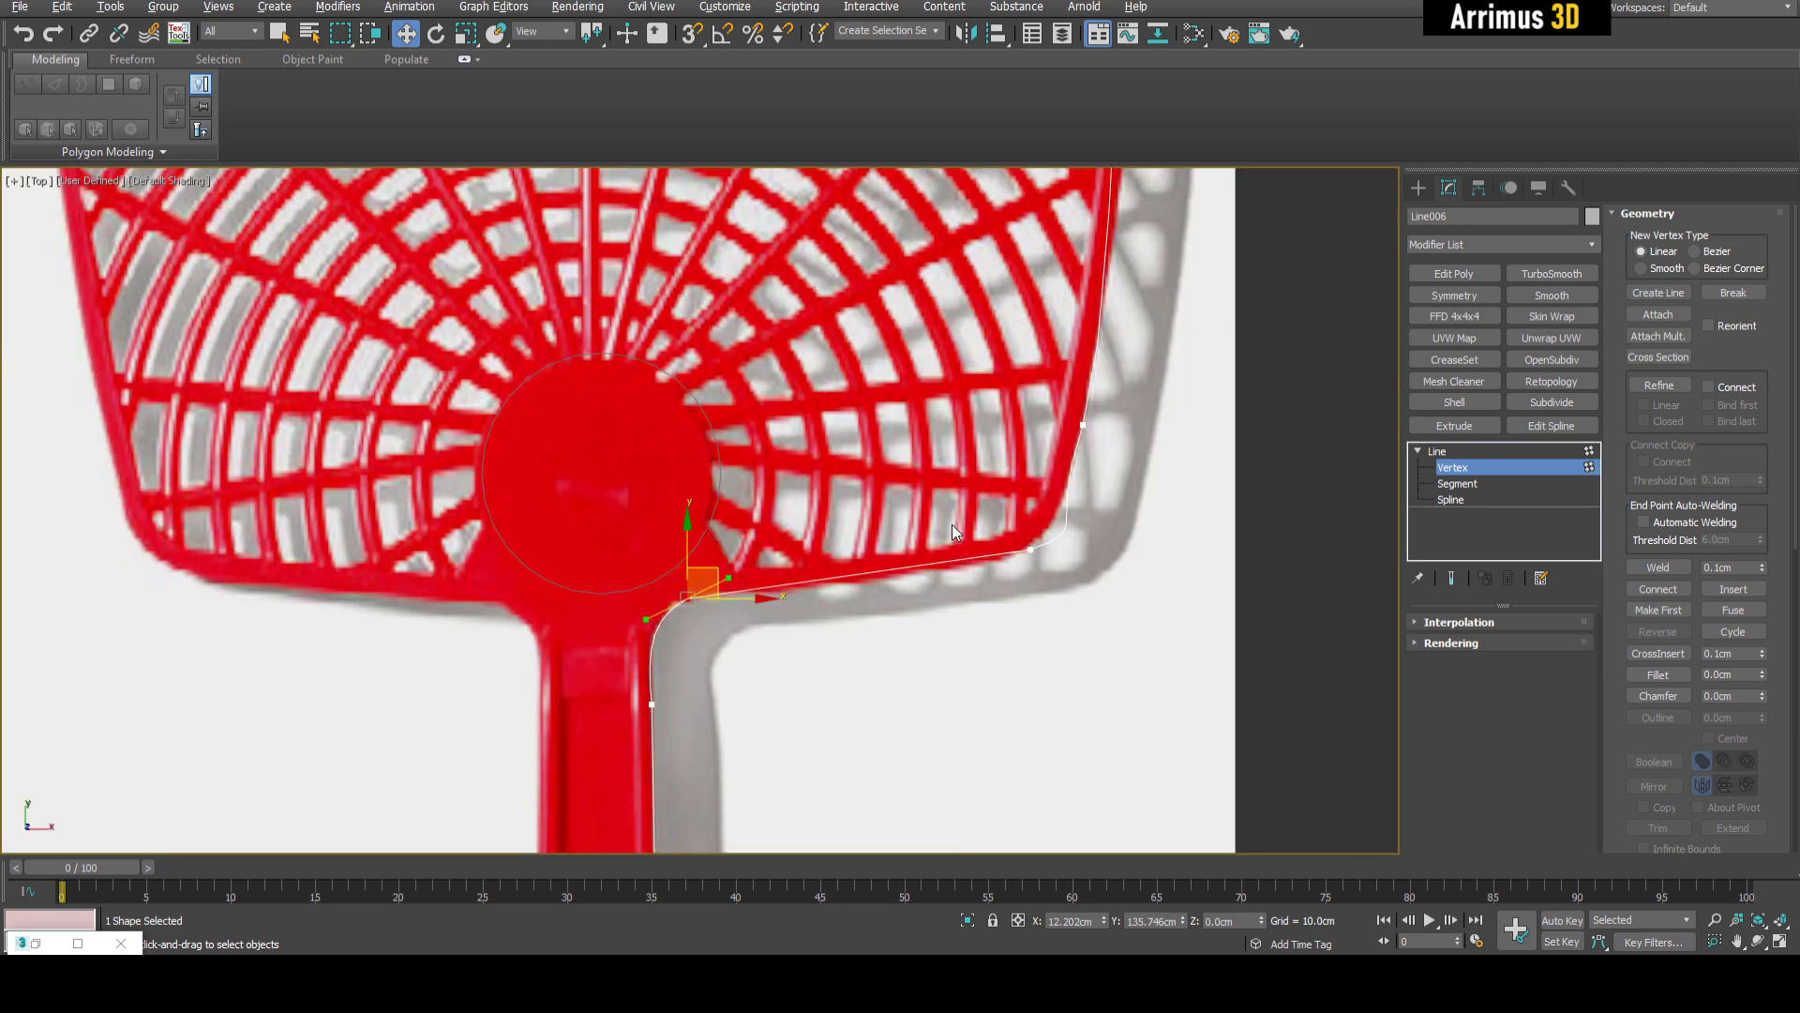
{"action": "left_click", "coordinate": [1030, 549]}
{"action": "left_click_drag", "start_coordinate": [1094, 525], "coordinate": [1046, 513]}
{"action": "left_click", "coordinate": [1083, 425]}
{"action": "left_click_drag", "start_coordinate": [1125, 317], "coordinate": [1125, 305]}
- Use Refine to add a vertex partway along the head's right side, and select that vertex
{"action": "middle_click_drag", "start_coordinate": [1148, 288], "coordinate": [1056, 577]}
{"action": "scroll", "coordinate": [1041, 525], "scroll_direction": "down", "scroll_amount": 4}
{"action": "scroll", "coordinate": [1043, 535], "scroll_direction": "up", "scroll_amount": 3}
{"action": "left_click", "coordinate": [1040, 409]}
{"action": "left_click", "coordinate": [1659, 385]}
{"action": "scroll", "coordinate": [971, 437], "scroll_direction": "down", "scroll_amount": 4}
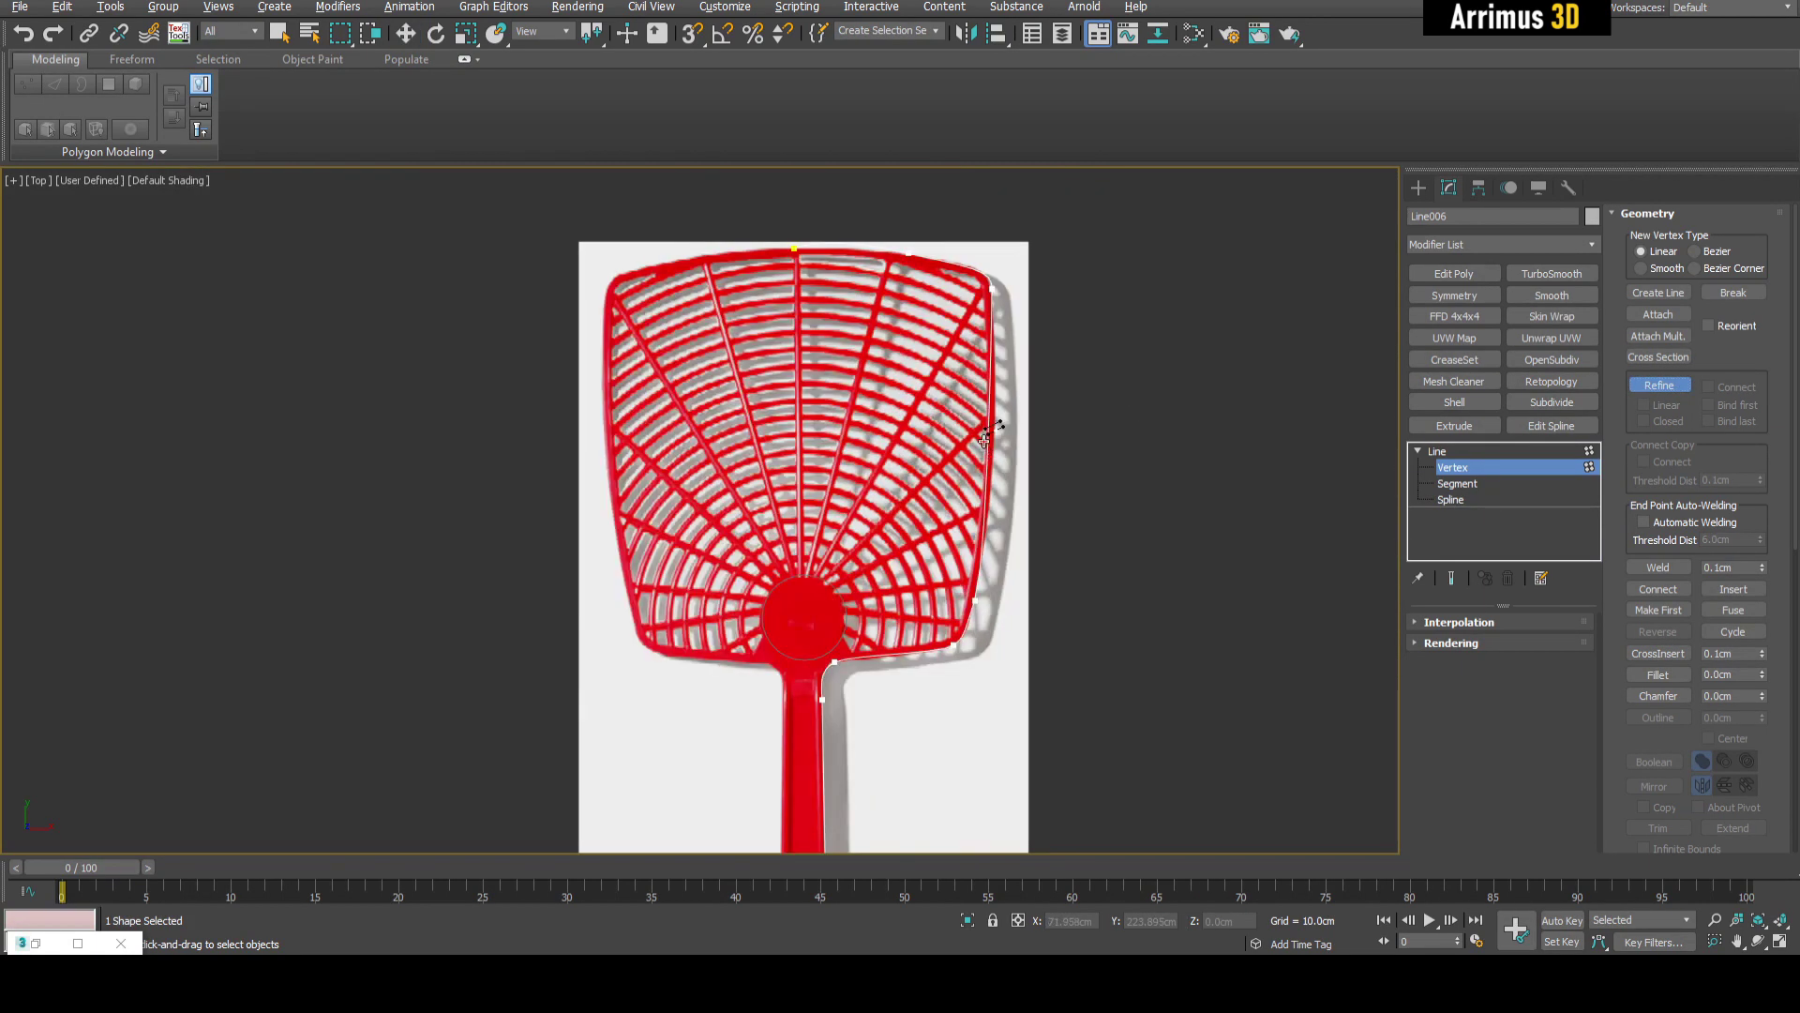
{"action": "right_click", "coordinate": [1004, 437]}
{"action": "scroll", "coordinate": [985, 441], "scroll_direction": "up", "scroll_amount": 2}
{"action": "left_click", "coordinate": [994, 444]}
- Move the side vertex at the head's upper right corner outward about 0.3 cm and adjust its tangents to fit the edge
{"action": "scroll", "coordinate": [1025, 419], "scroll_direction": "up", "scroll_amount": 3}
{"action": "left_click", "coordinate": [943, 427]}
{"action": "scroll", "coordinate": [950, 431], "scroll_direction": "up", "scroll_amount": 4}
{"action": "left_click_drag", "start_coordinate": [929, 356], "coordinate": [944, 354]}
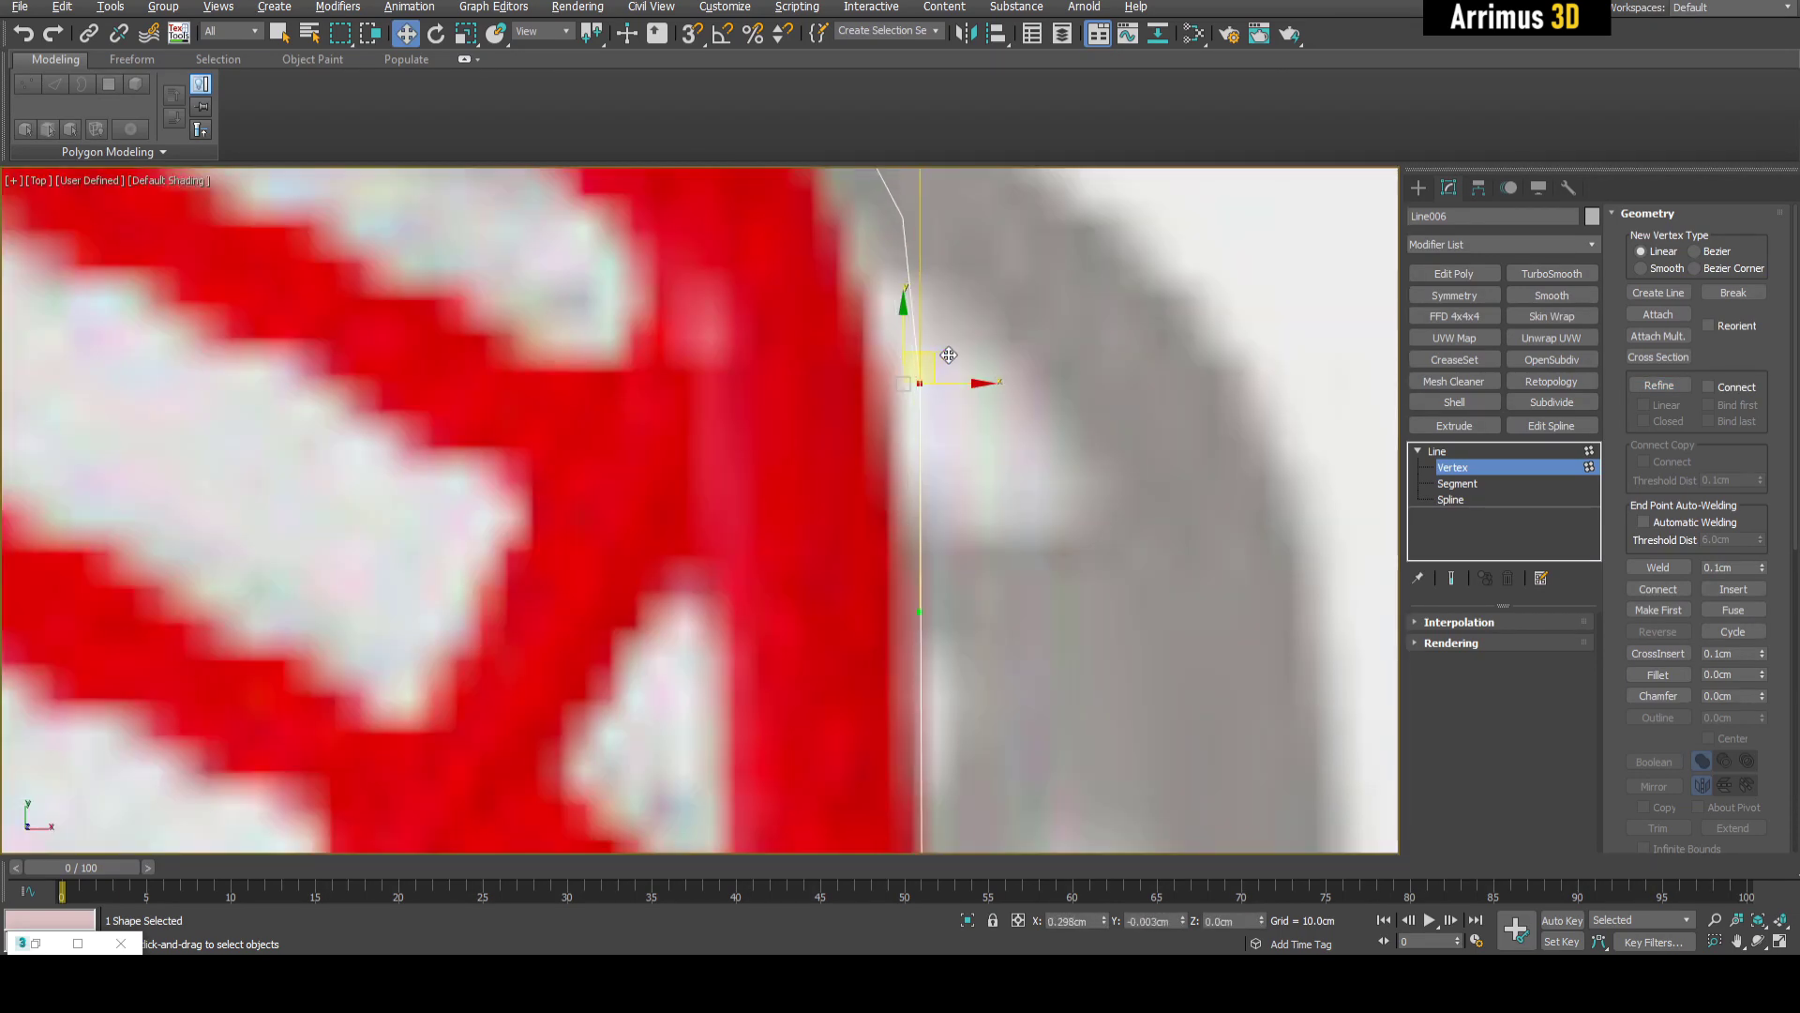
{"action": "scroll", "coordinate": [955, 377], "scroll_direction": "down", "scroll_amount": 2}
{"action": "left_click_drag", "start_coordinate": [943, 455], "coordinate": [951, 466]}
{"action": "left_click_drag", "start_coordinate": [973, 360], "coordinate": [957, 353]}
- Fine-tune the vertices and tangents along the top edge near the upper right corner to follow the reference
{"action": "scroll", "coordinate": [957, 354], "scroll_direction": "down", "scroll_amount": 4}
{"action": "middle_click_drag", "start_coordinate": [511, 246], "coordinate": [943, 446]}
{"action": "left_click", "coordinate": [1066, 432]}
{"action": "left_click_drag", "start_coordinate": [767, 368], "coordinate": [759, 394]}
{"action": "middle_click_drag", "start_coordinate": [1078, 405], "coordinate": [977, 352]}
{"action": "left_click_drag", "start_coordinate": [994, 349], "coordinate": [996, 352]}
{"action": "left_click", "coordinate": [1024, 547]}
- Check the outline's top centre vertex and leave vertex editing
{"action": "middle_click_drag", "start_coordinate": [628, 443], "coordinate": [649, 432]}
{"action": "left_click", "coordinate": [532, 347]}
{"action": "scroll", "coordinate": [770, 394], "scroll_direction": "down", "scroll_amount": 4}
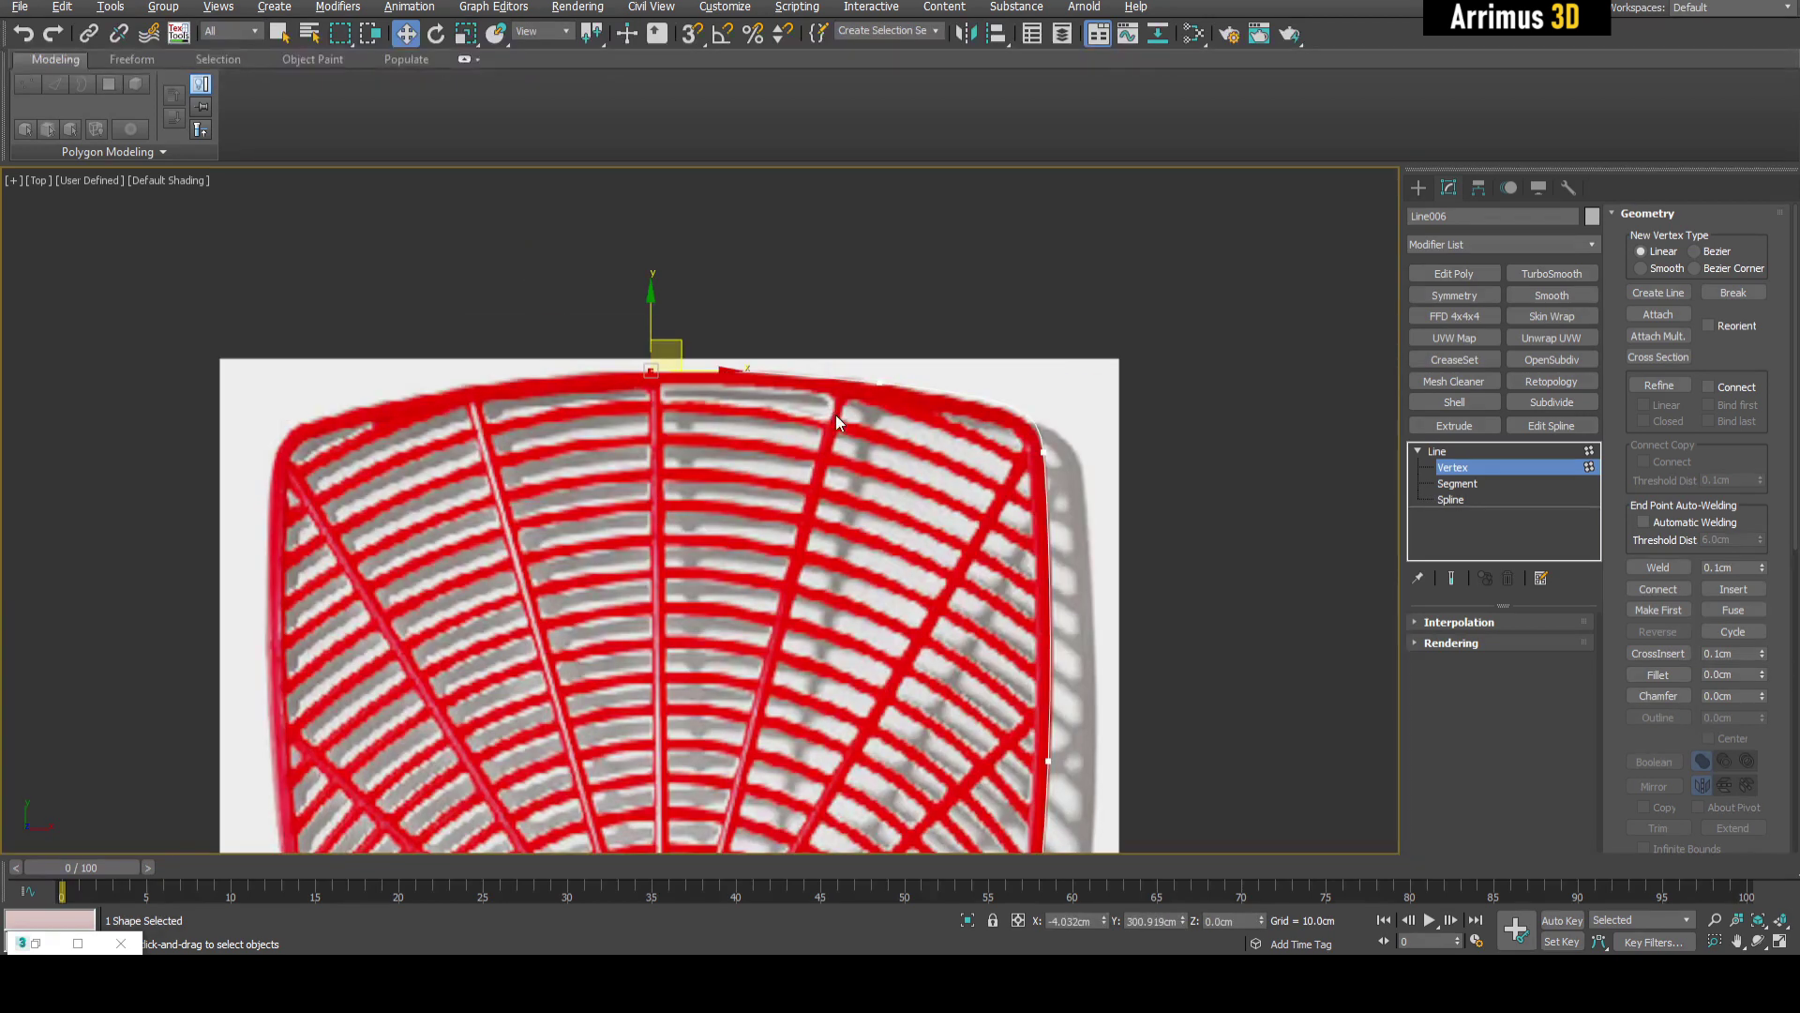
{"action": "key", "text": "1"}
{"action": "key", "text": "q"}
{"action": "middle_click_drag", "start_coordinate": [949, 495], "coordinate": [950, 493]}
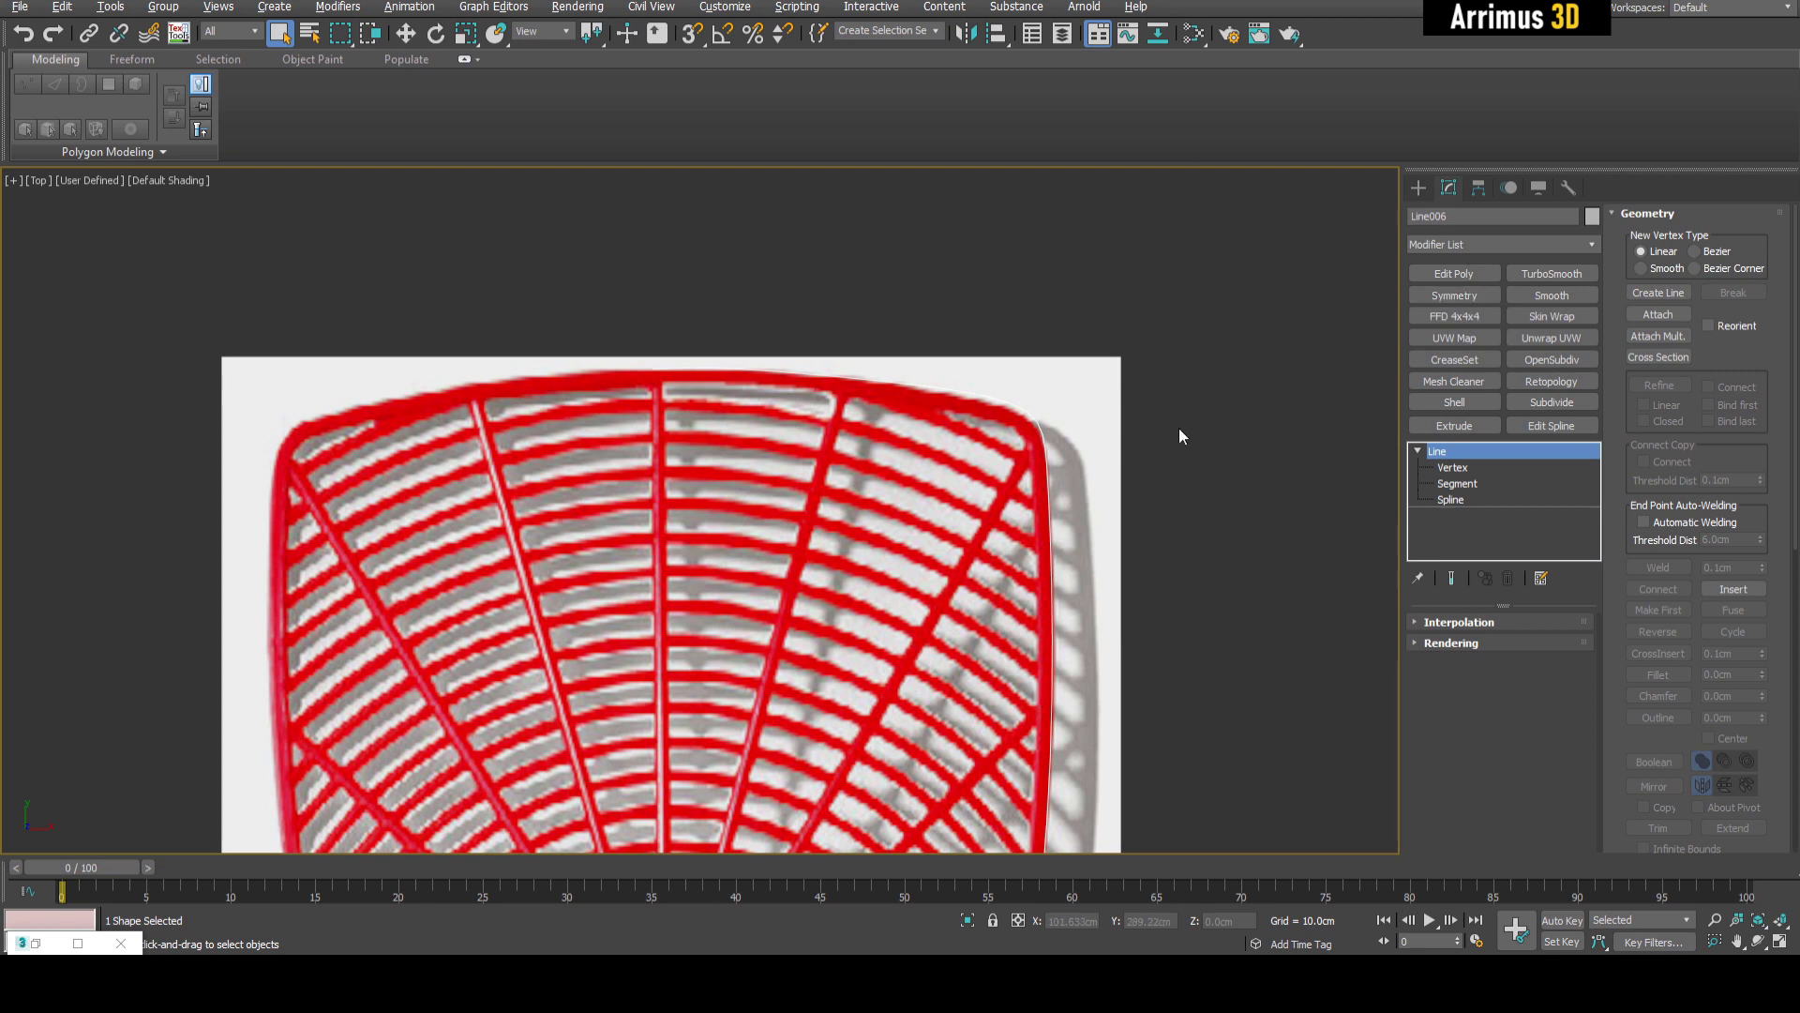
- Apply a Spline Mirror modifier to the traced right half of the fly swatter outline
{"action": "middle_click_drag", "start_coordinate": [1077, 517], "coordinate": [1121, 461]}
{"action": "scroll", "coordinate": [1265, 419], "scroll_direction": "down", "scroll_amount": 1}
{"action": "middle_click_drag", "start_coordinate": [1024, 427], "coordinate": [1100, 460]}
{"action": "scroll", "coordinate": [1100, 461], "scroll_direction": "up", "scroll_amount": 1}
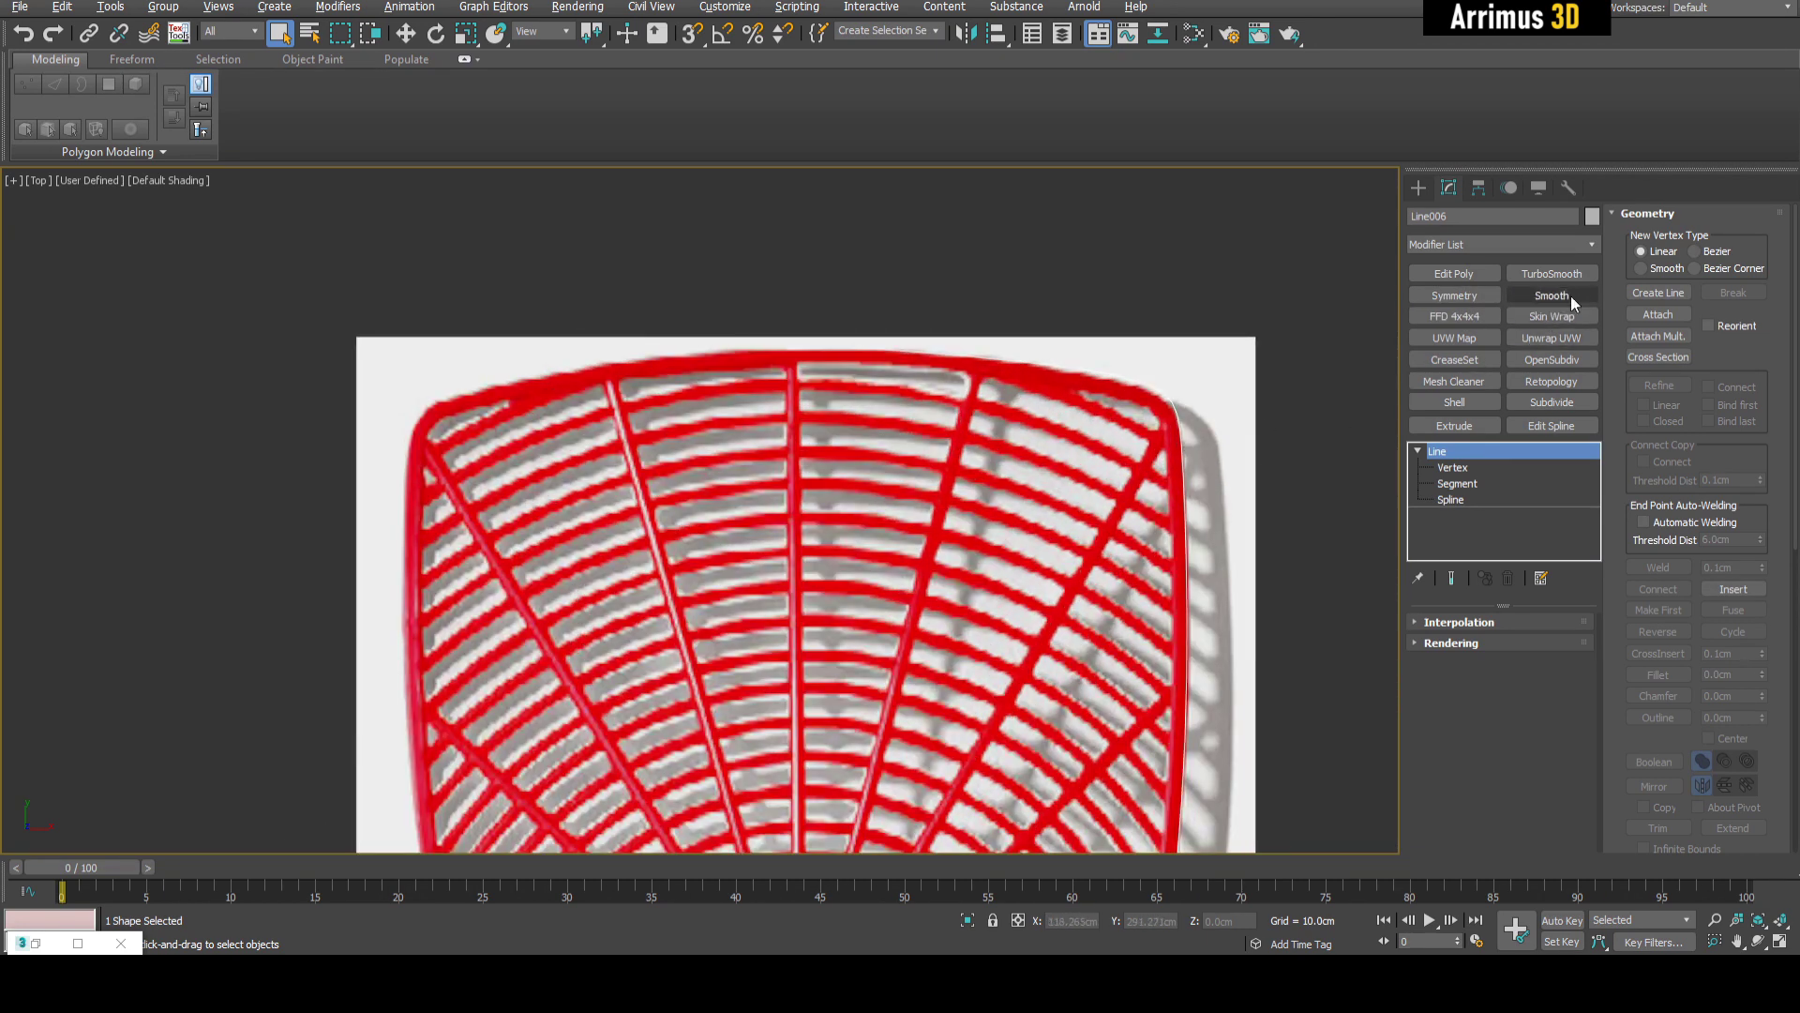
{"action": "left_click", "coordinate": [1595, 244]}
{"action": "scroll", "coordinate": [1578, 605], "scroll_direction": "down", "scroll_amount": 15}
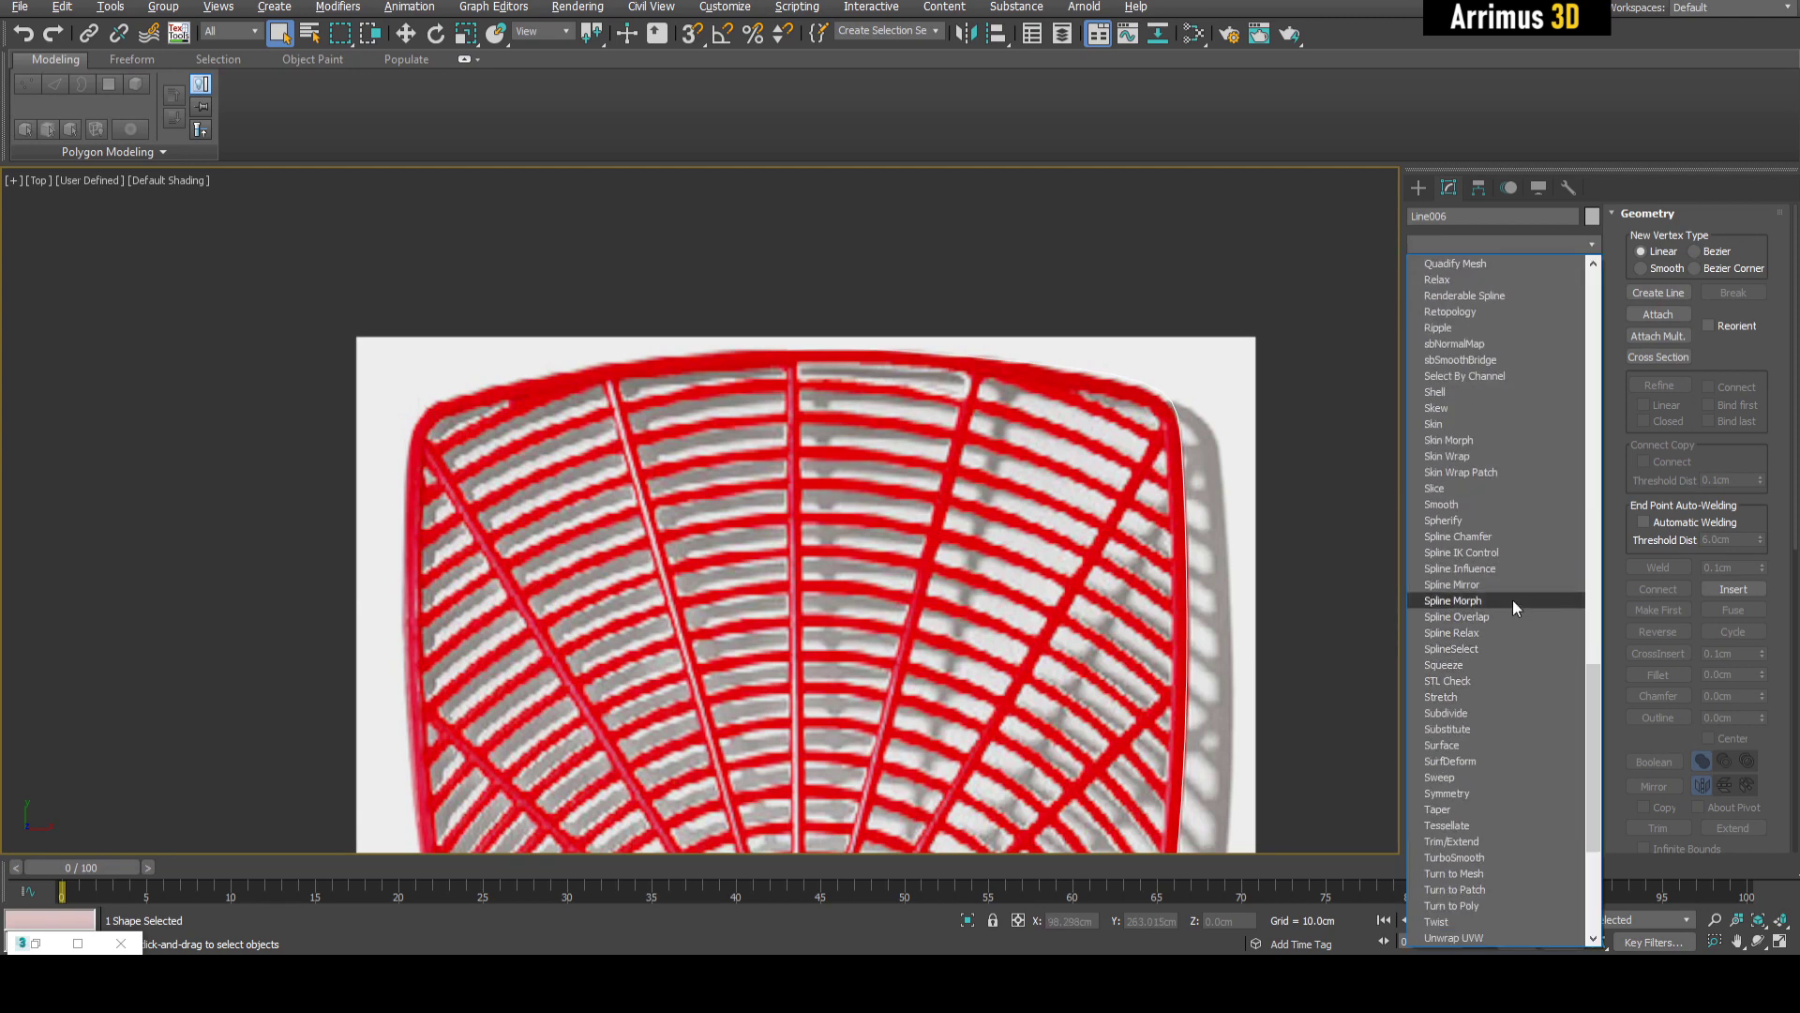
{"action": "left_click", "coordinate": [1500, 585]}
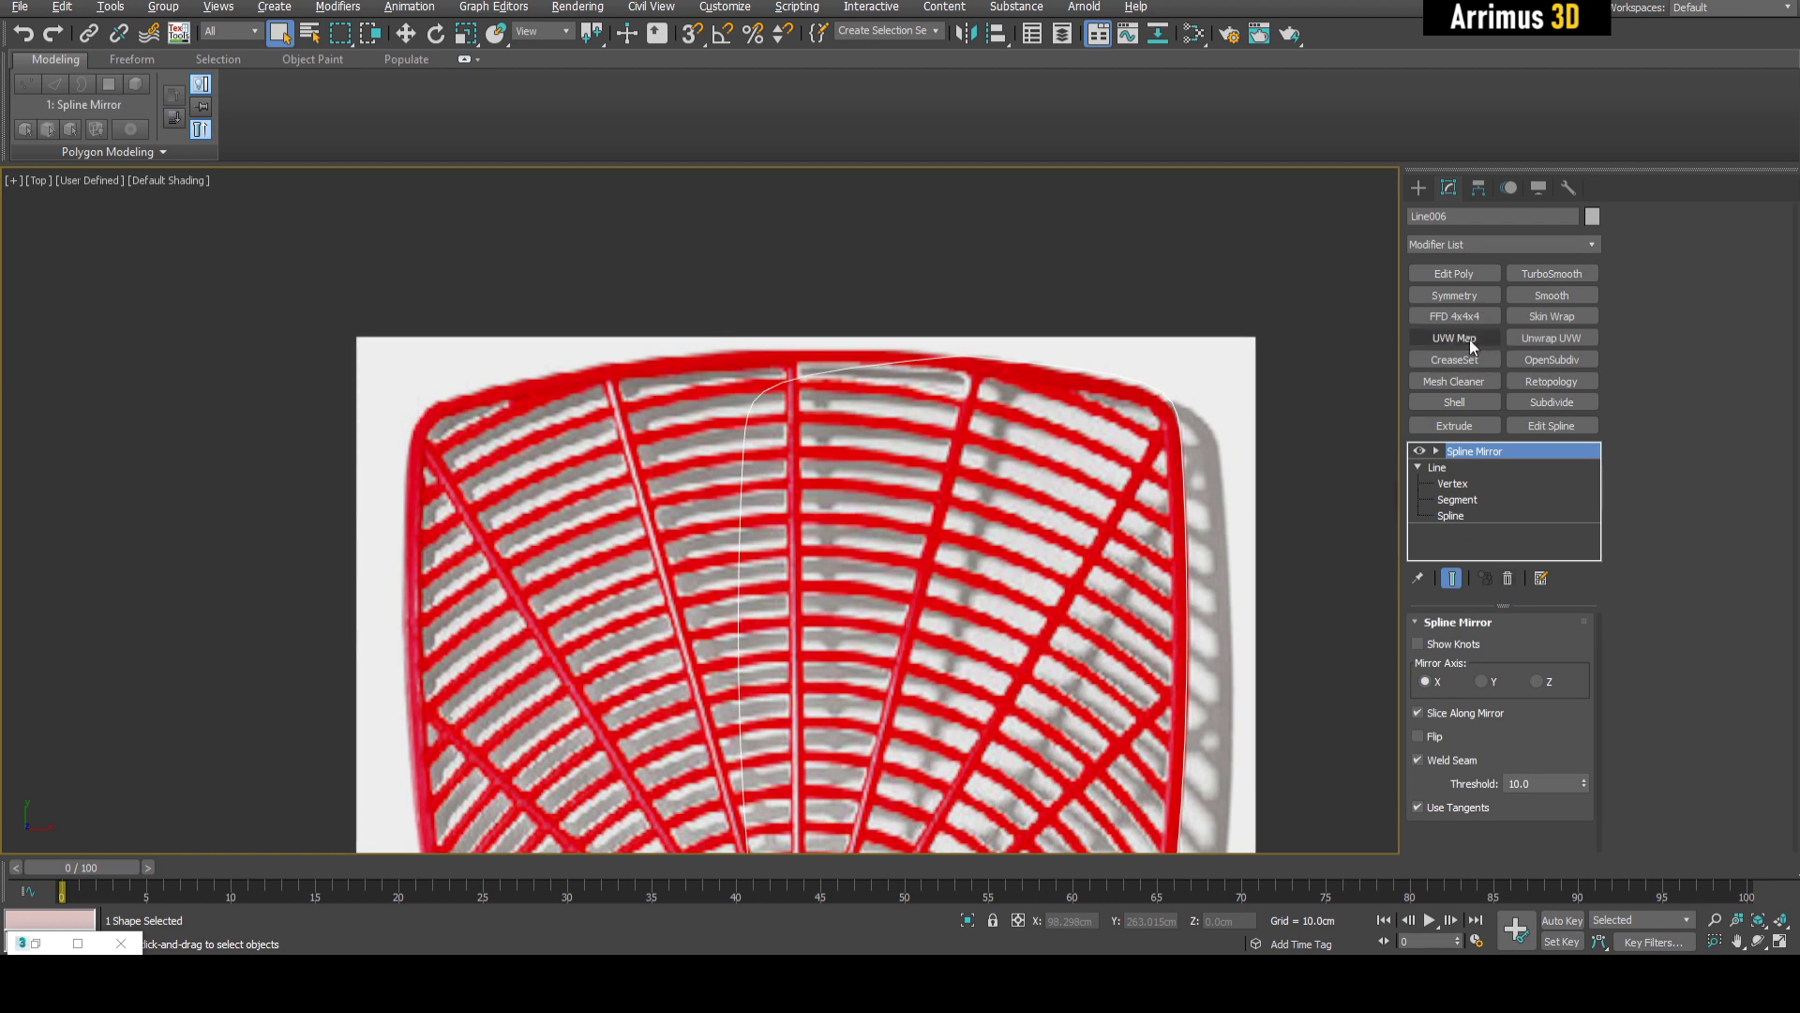
- Set the X position of the Spline Mirror's mirror gizmo to 0 and leave its sub-object level
{"action": "middle_click_drag", "start_coordinate": [1042, 500], "coordinate": [1110, 460]}
{"action": "scroll", "coordinate": [1111, 460], "scroll_direction": "down", "scroll_amount": 3}
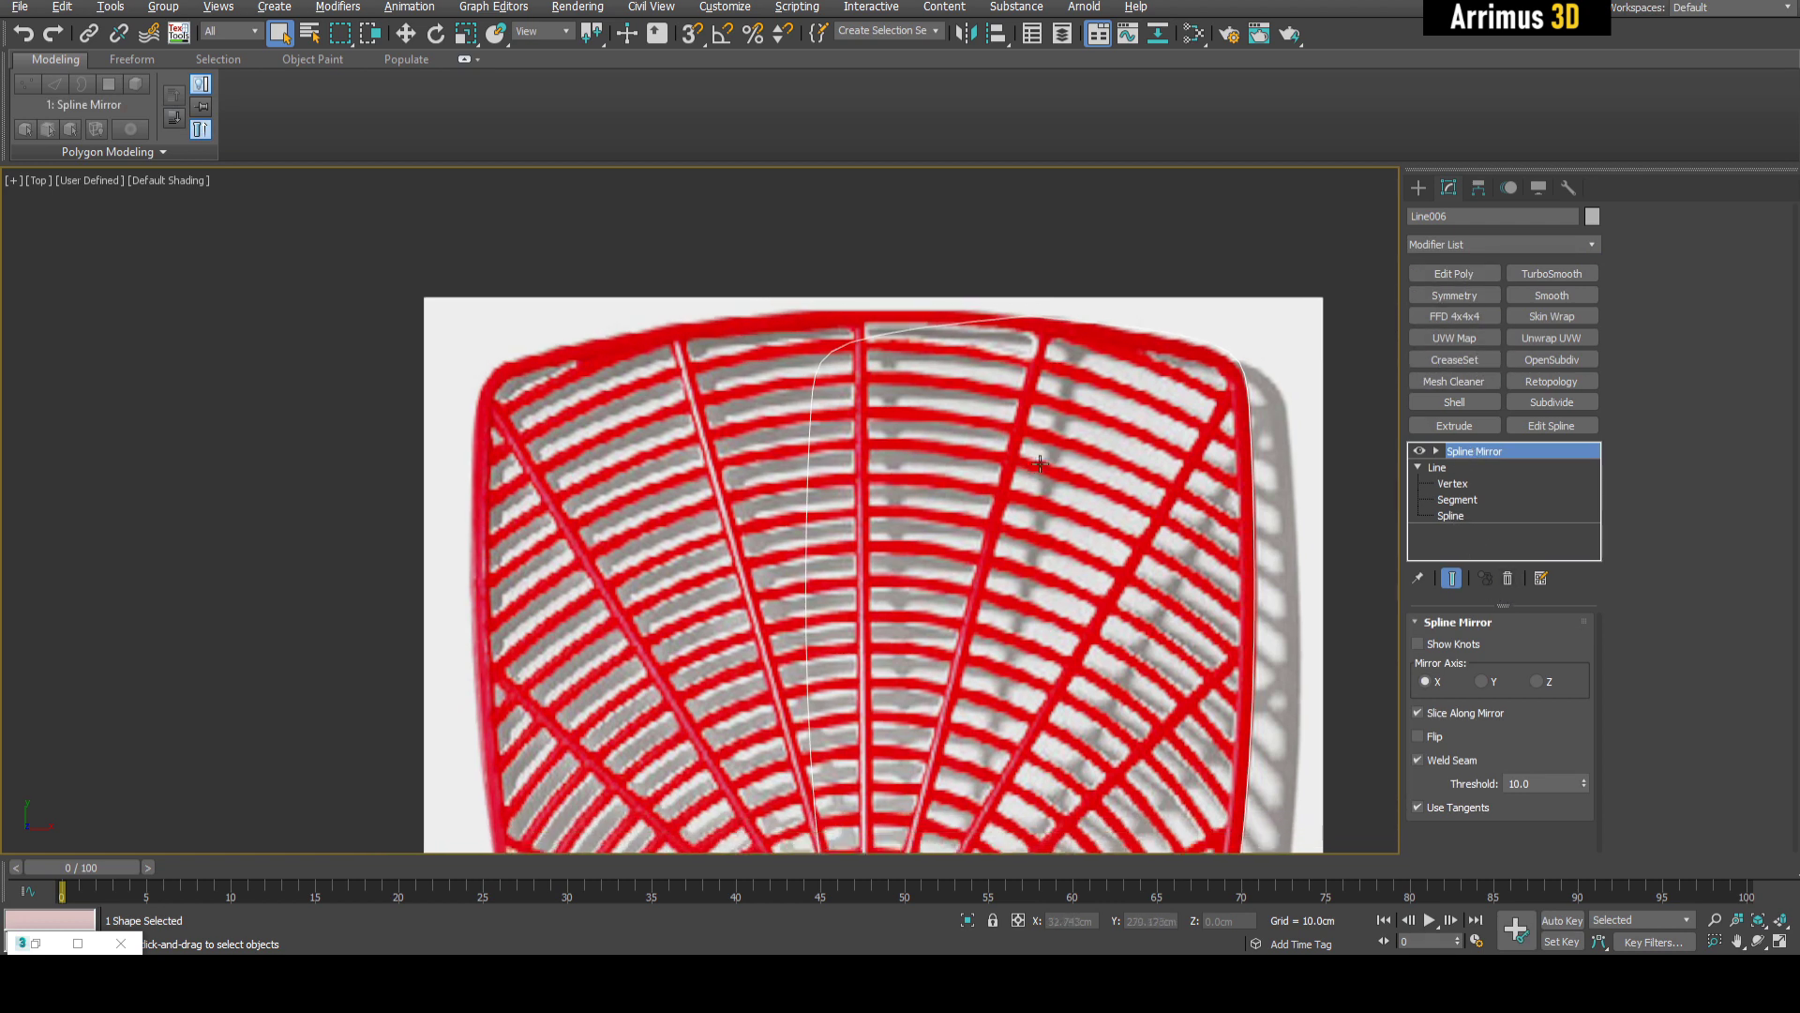
{"action": "left_click", "coordinate": [1437, 452]}
{"action": "left_click", "coordinate": [1465, 468]}
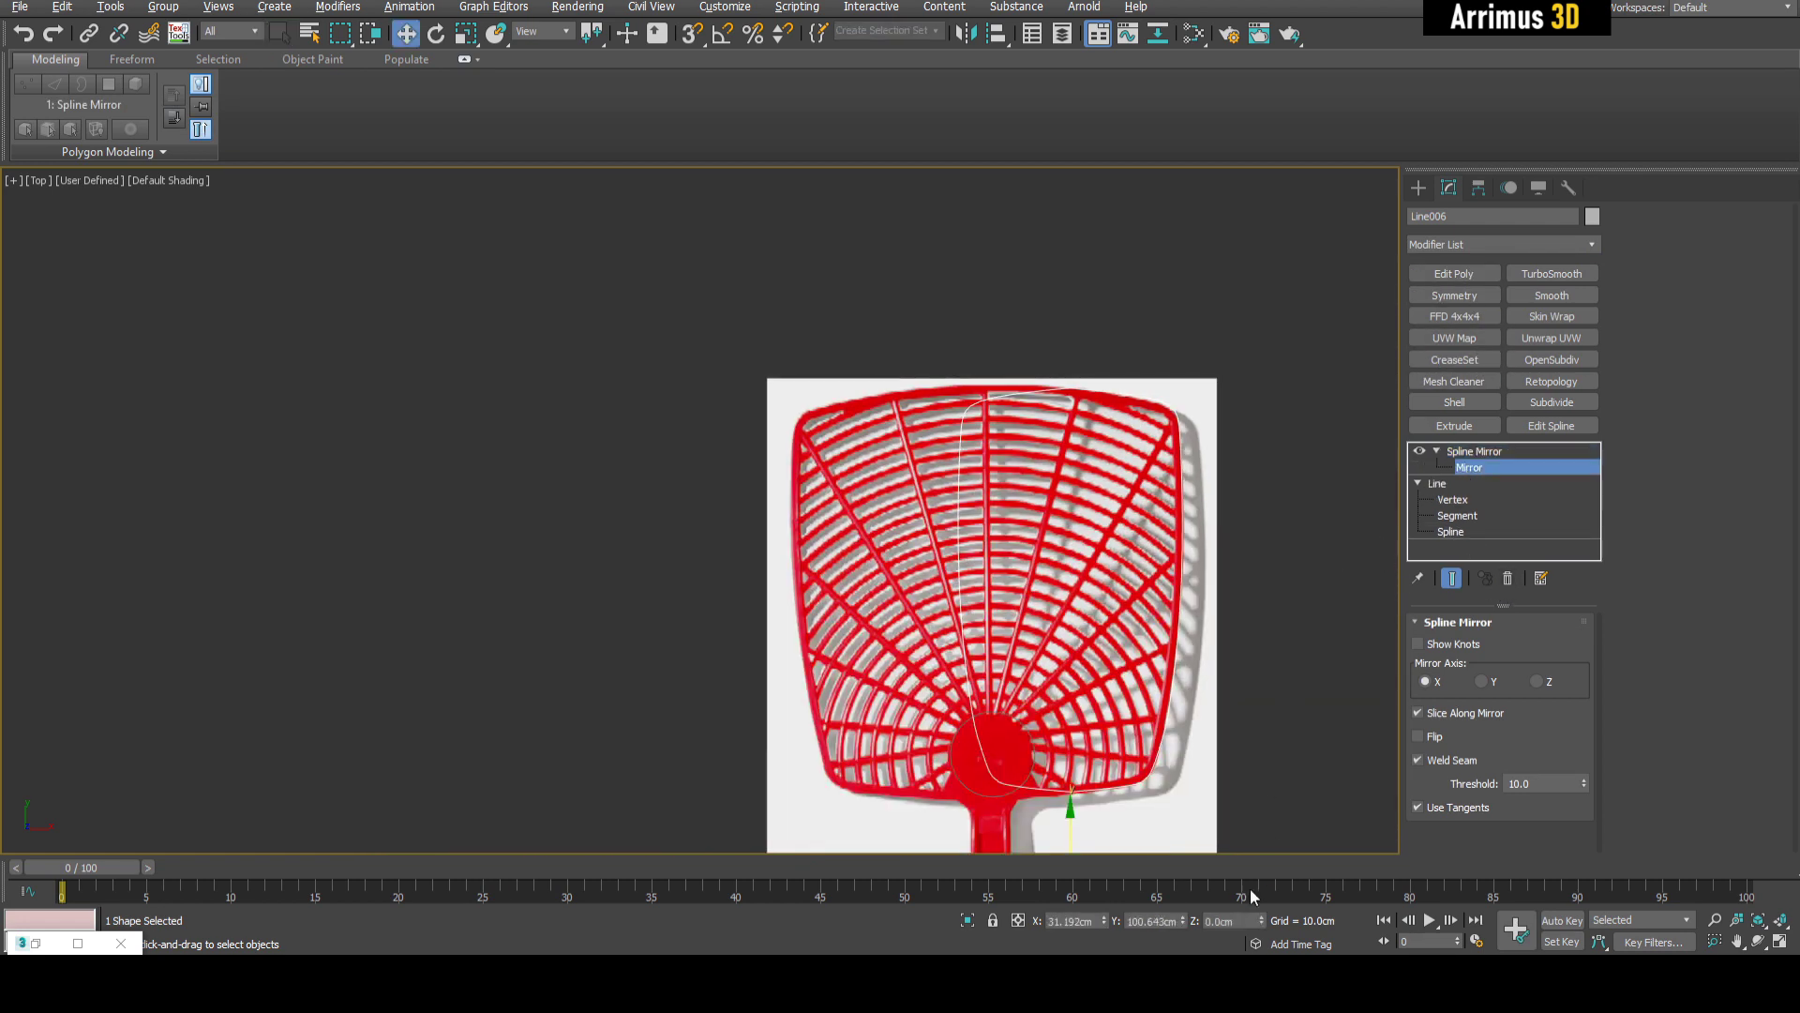
{"action": "right_click", "coordinate": [1104, 920]}
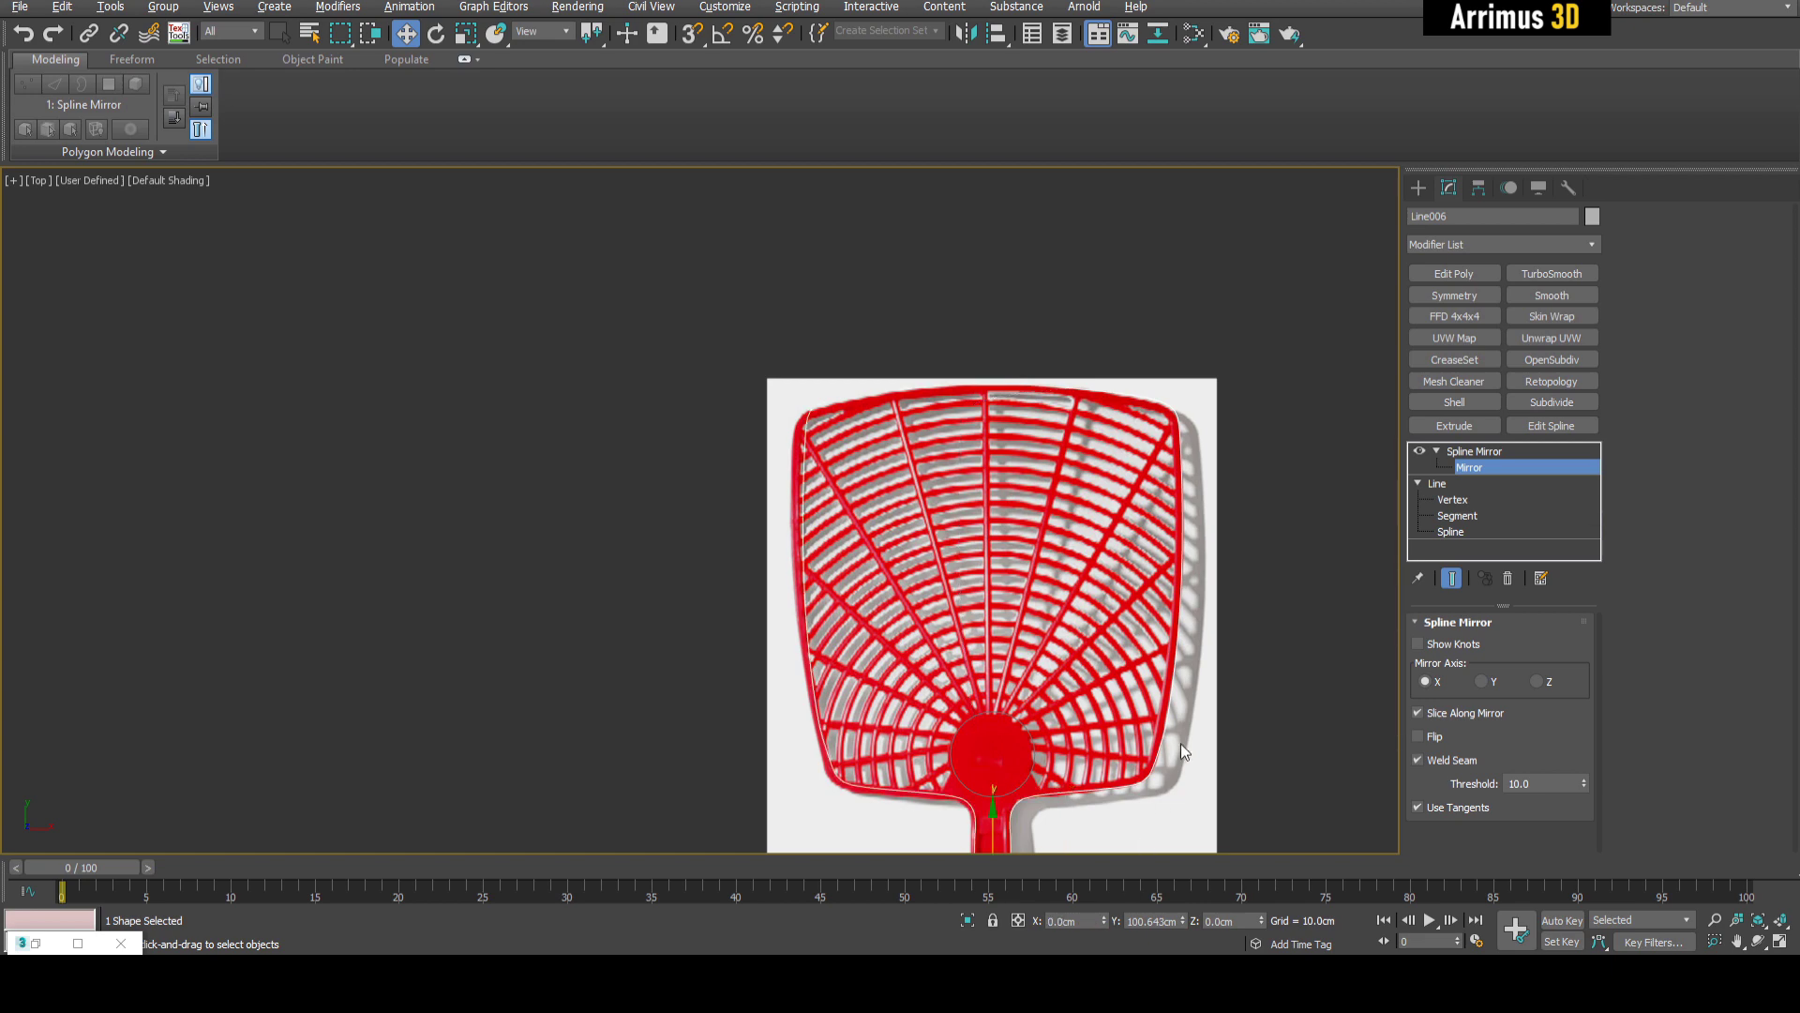
{"action": "middle_click_drag", "start_coordinate": [1180, 744], "coordinate": [1192, 614]}
{"action": "key", "text": "1"}
- Inspect the mirrored outline at the handle's end, then isolate the spline and examine the head and handle shape
{"action": "middle_click_drag", "start_coordinate": [1125, 734], "coordinate": [1113, 188]}
{"action": "middle_click_drag", "start_coordinate": [997, 422], "coordinate": [1011, 187]}
{"action": "scroll", "coordinate": [1049, 715], "scroll_direction": "up", "scroll_amount": 3}
{"action": "scroll", "coordinate": [1032, 643], "scroll_direction": "down", "scroll_amount": 3}
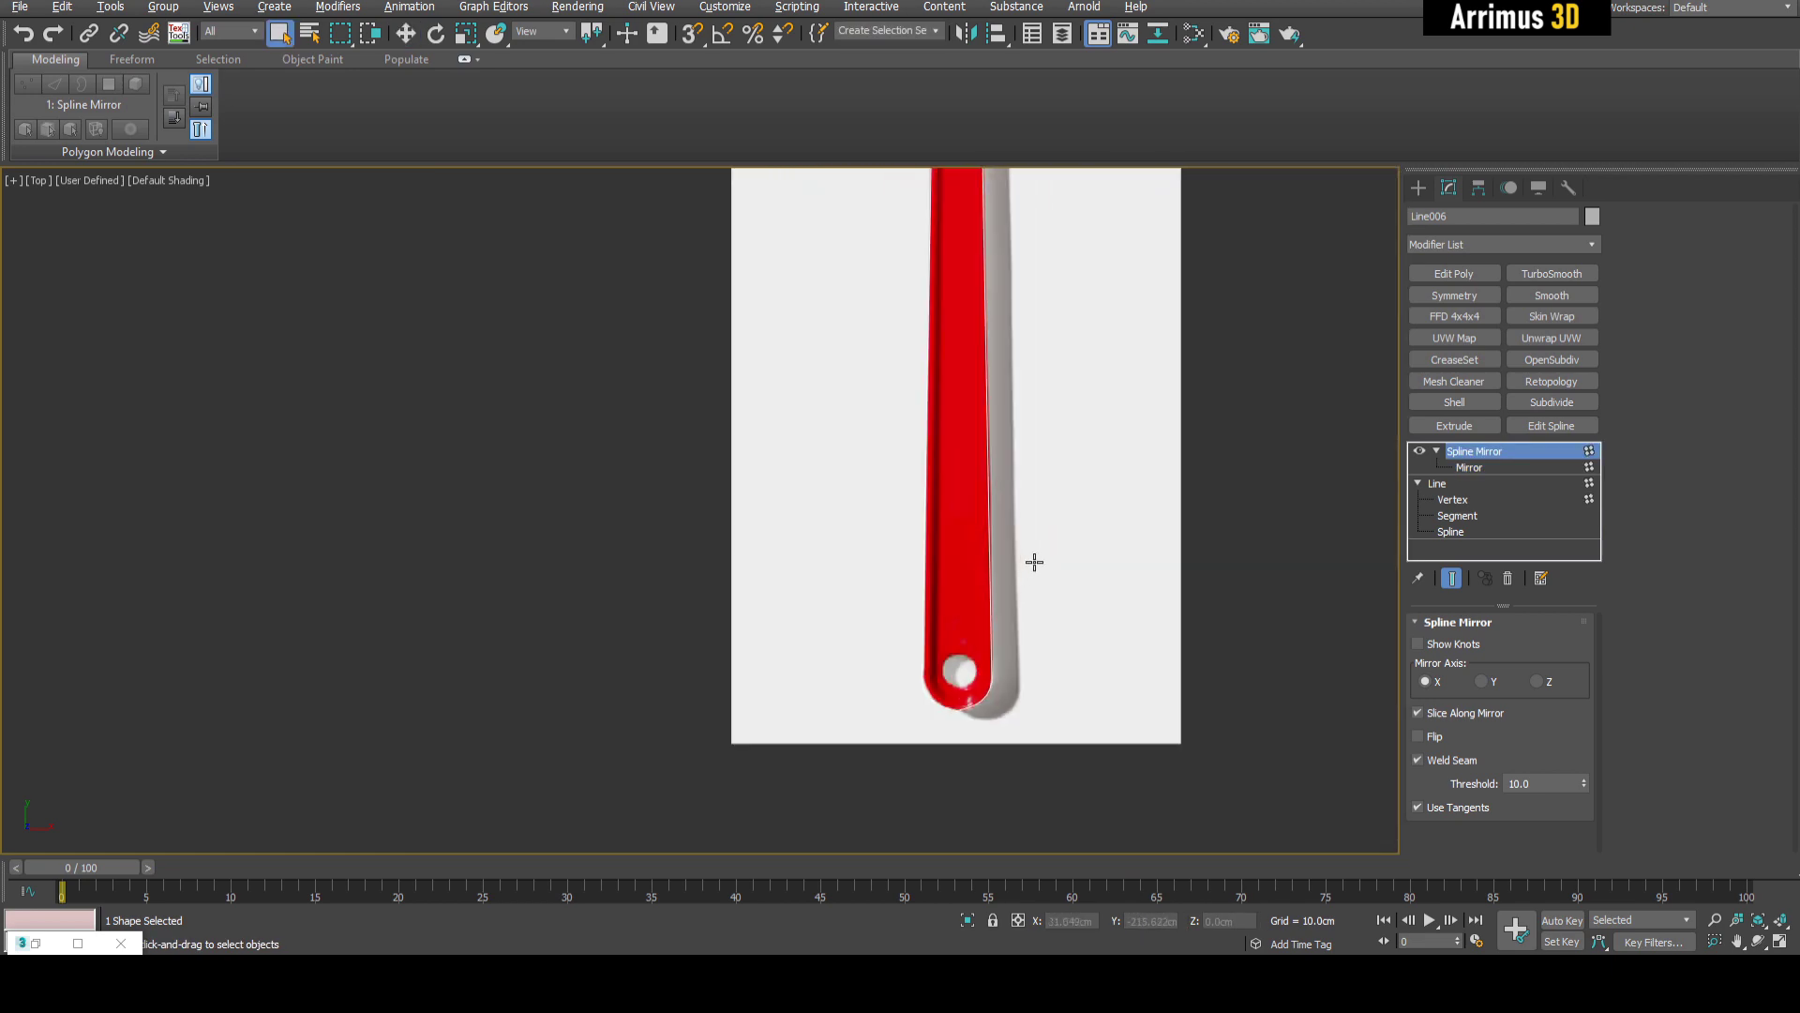
{"action": "key", "text": "alt+q"}
{"action": "scroll", "coordinate": [869, 381], "scroll_direction": "up", "scroll_amount": 4}
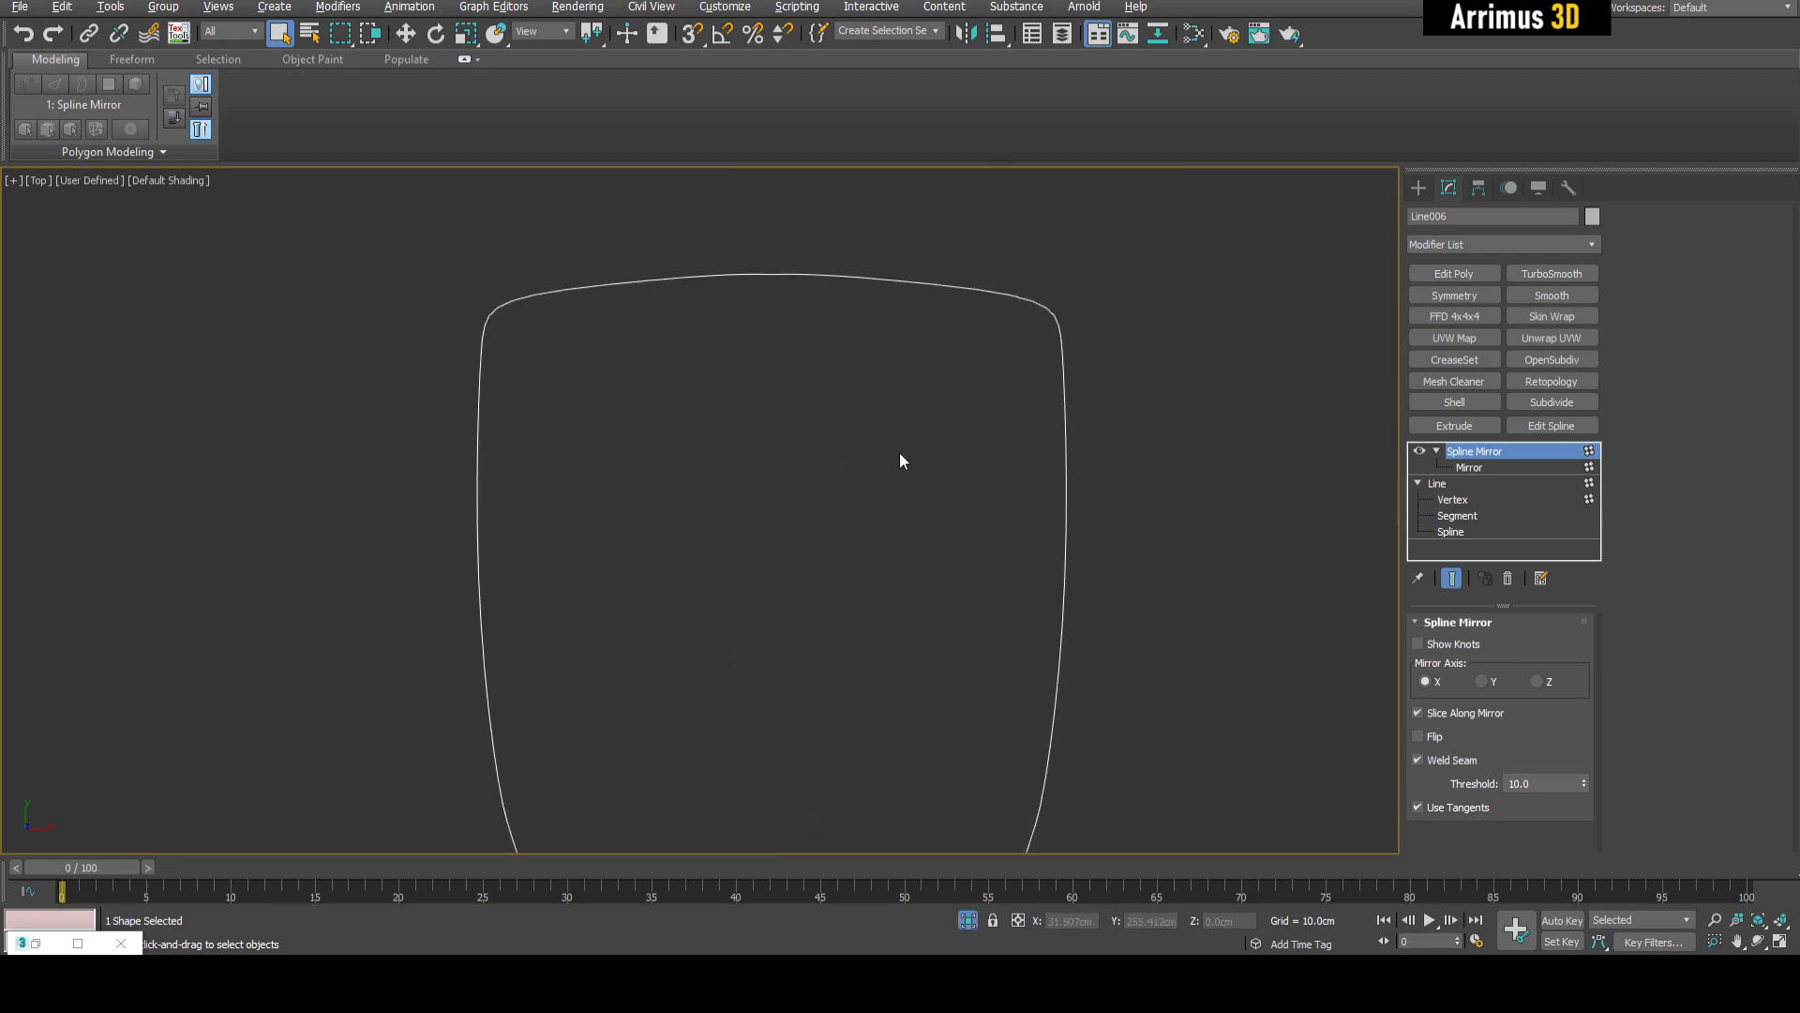
{"action": "scroll", "coordinate": [920, 429], "scroll_direction": "down", "scroll_amount": 2}
{"action": "scroll", "coordinate": [1012, 446], "scroll_direction": "down", "scroll_amount": 2}
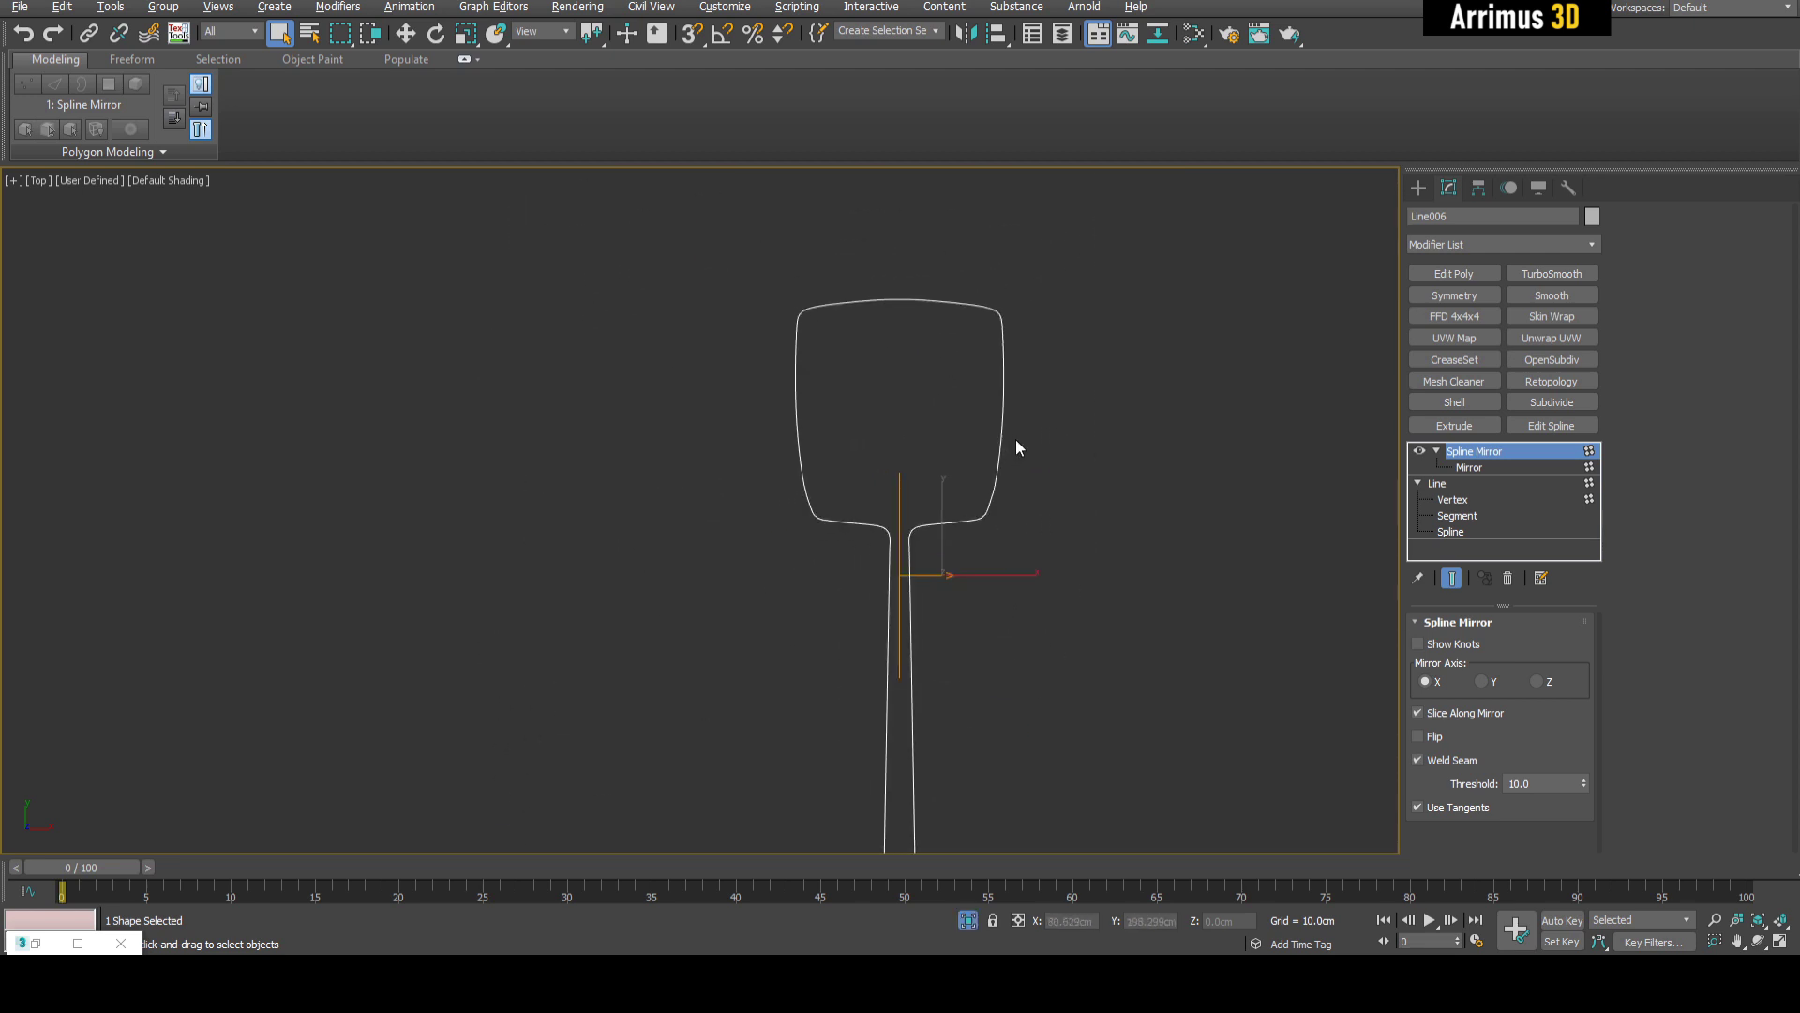
- Add an Edit Spline modifier and convert the centre vertex at the handle's rounded end to Bezier
{"action": "left_click", "coordinate": [1557, 429]}
{"action": "middle_click_drag", "start_coordinate": [1090, 694], "coordinate": [1080, 197]}
{"action": "scroll", "coordinate": [948, 514], "scroll_direction": "up", "scroll_amount": 4}
{"action": "key", "text": "1"}
{"action": "scroll", "coordinate": [796, 722], "scroll_direction": "up", "scroll_amount": 3}
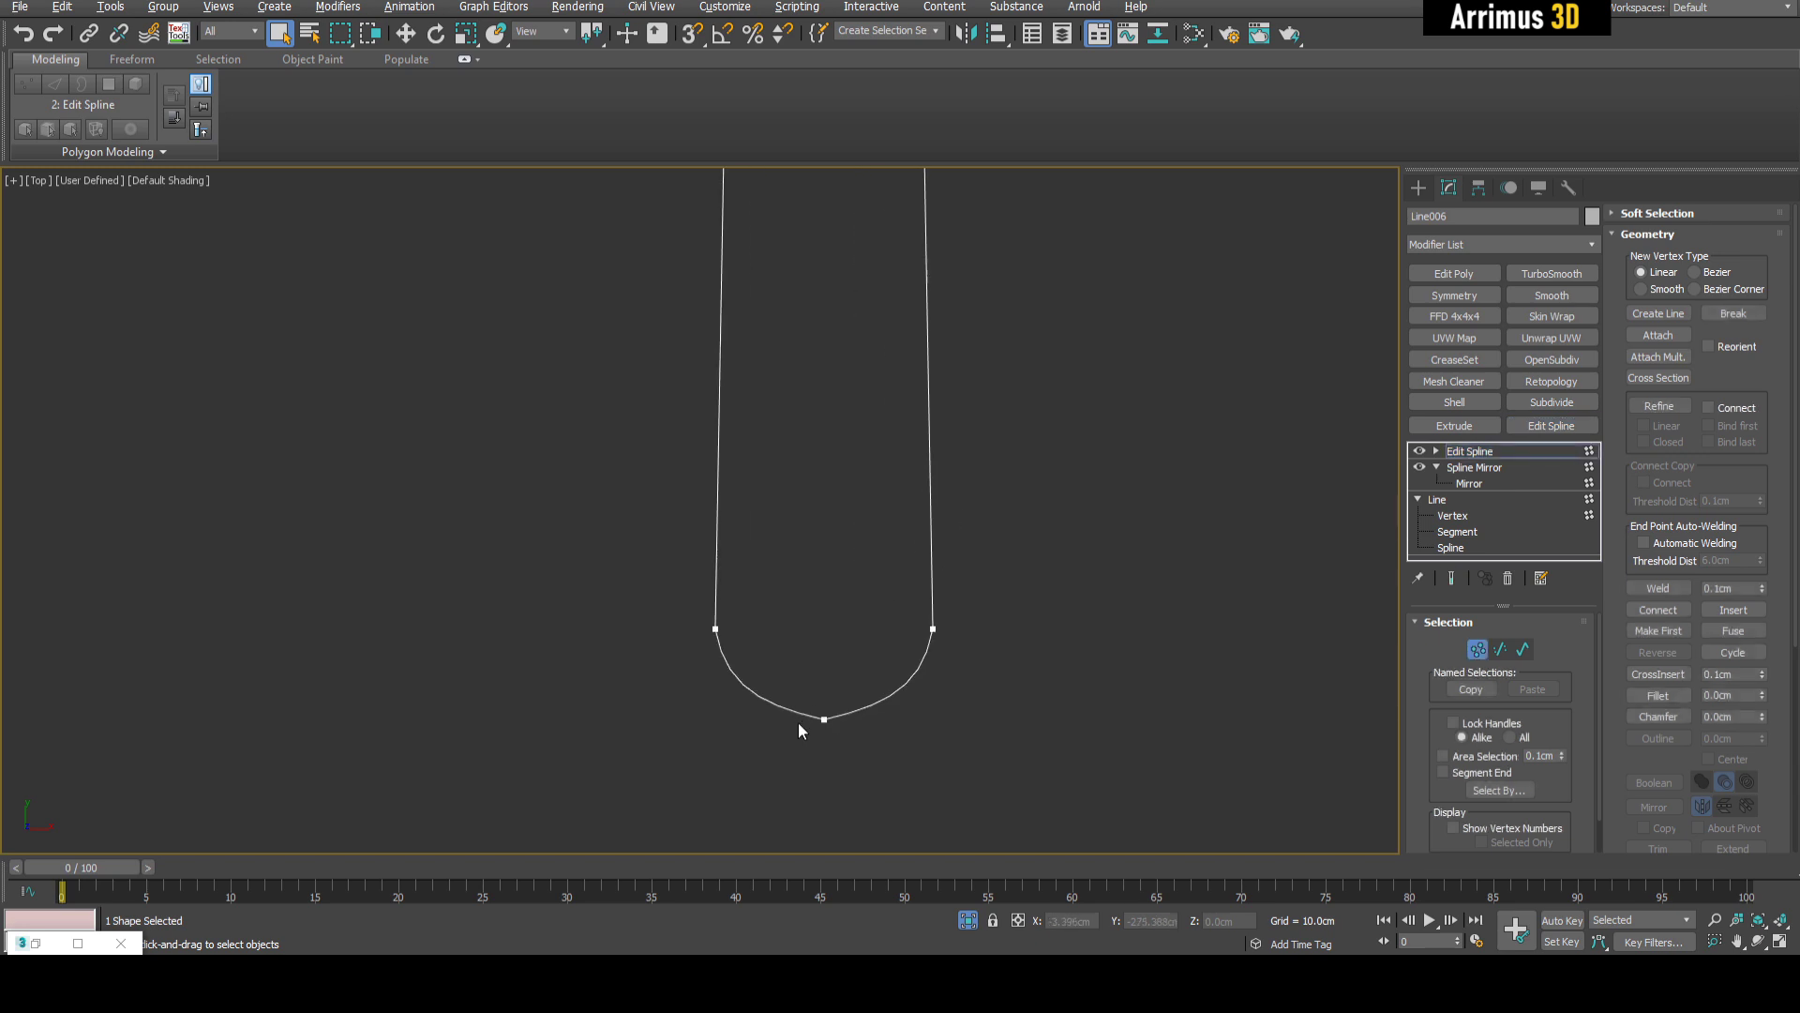
{"action": "scroll", "coordinate": [819, 661], "scroll_direction": "up", "scroll_amount": 2}
{"action": "left_click", "coordinate": [880, 652]}
{"action": "right_click", "coordinate": [937, 587]}
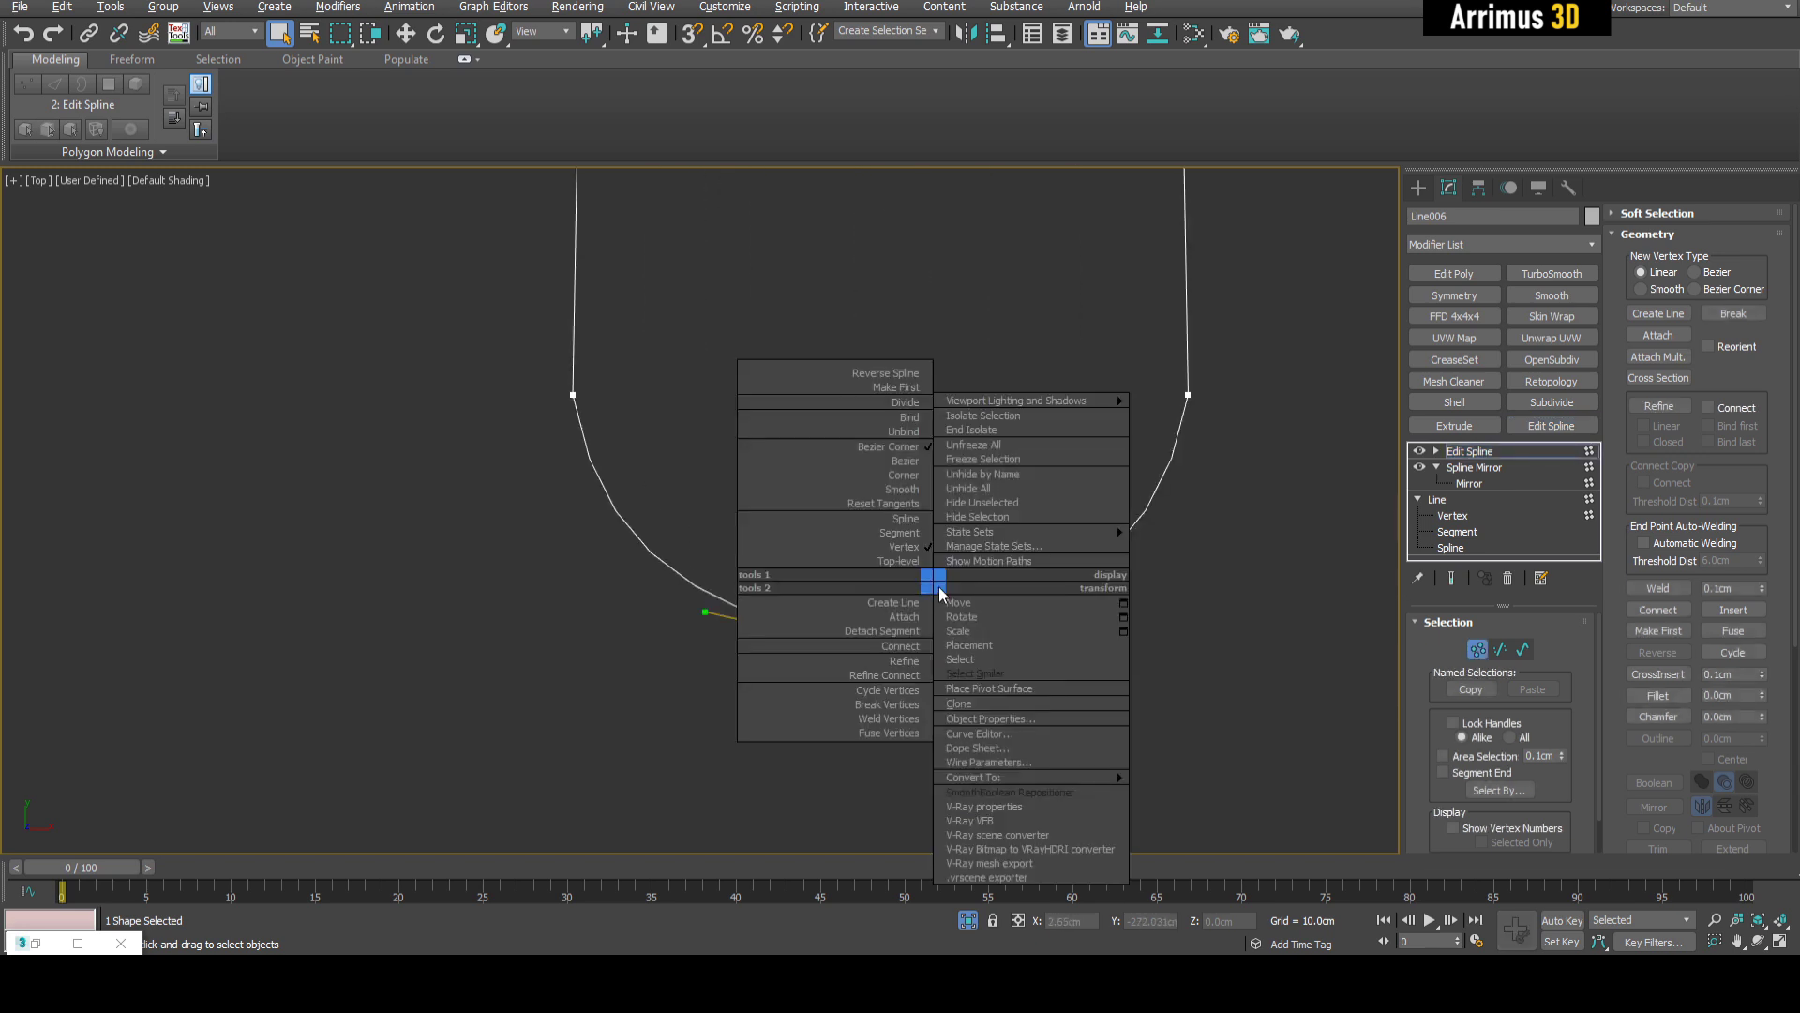
{"action": "left_click", "coordinate": [916, 463]}
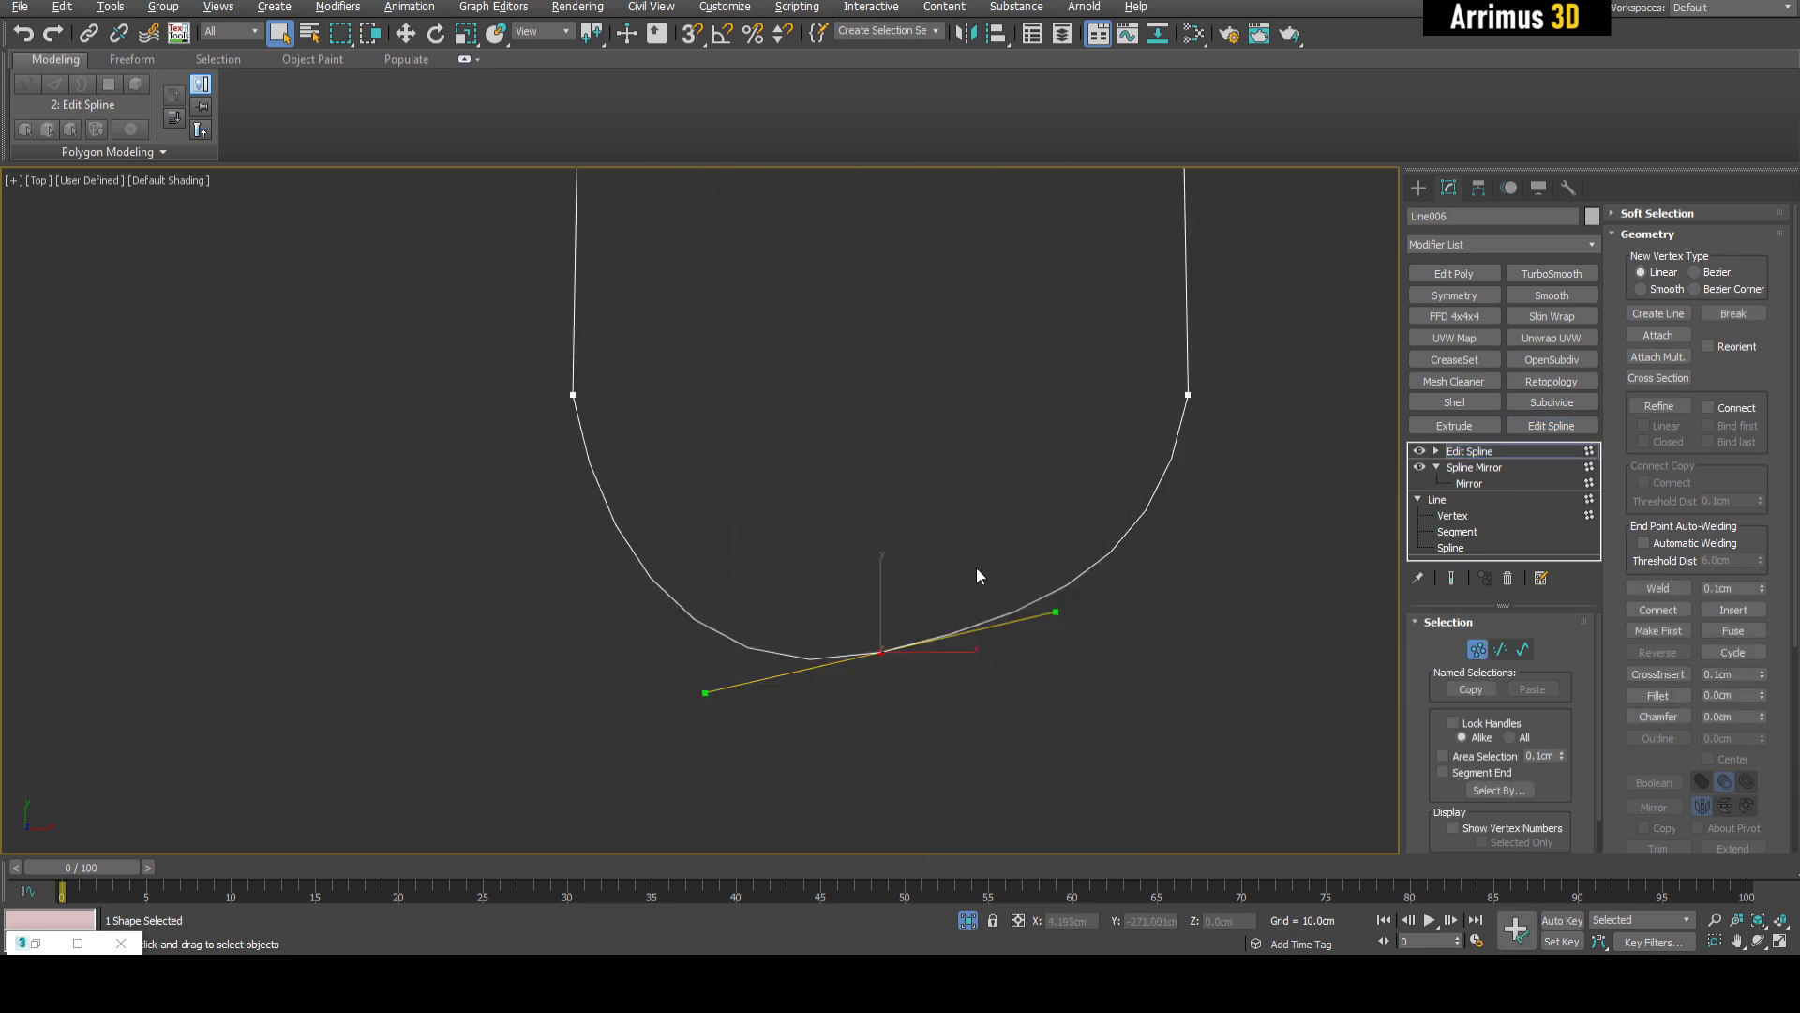
- Level the tangent handles of the handle's bottom centre vertex to smooth the rounded end
{"action": "left_click_drag", "start_coordinate": [738, 650], "coordinate": [716, 683]}
{"action": "left_click_drag", "start_coordinate": [958, 691], "coordinate": [957, 685]}
{"action": "key", "text": "w"}
{"action": "left_click_drag", "start_coordinate": [705, 695], "coordinate": [727, 648]}
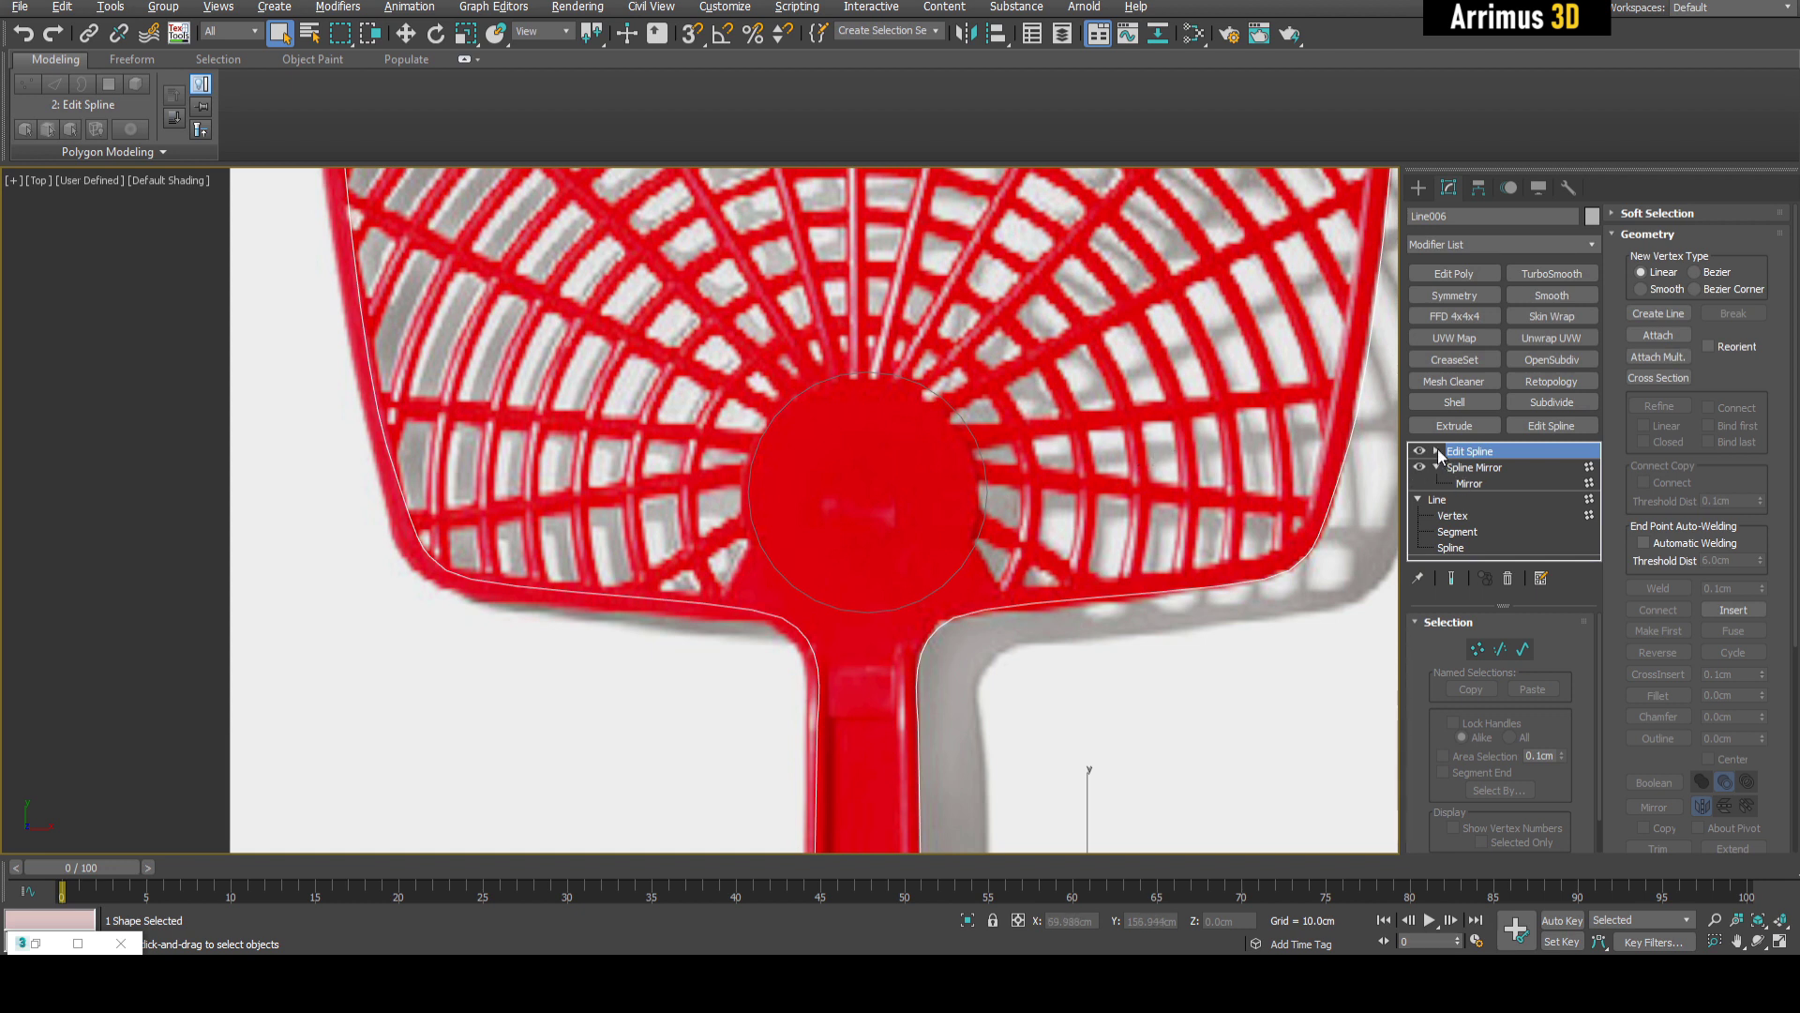
- Outline the whole swatter spline inward by about 3.2 cm at the spline level
{"action": "left_click", "coordinate": [1437, 452]}
{"action": "left_click", "coordinate": [1470, 499]}
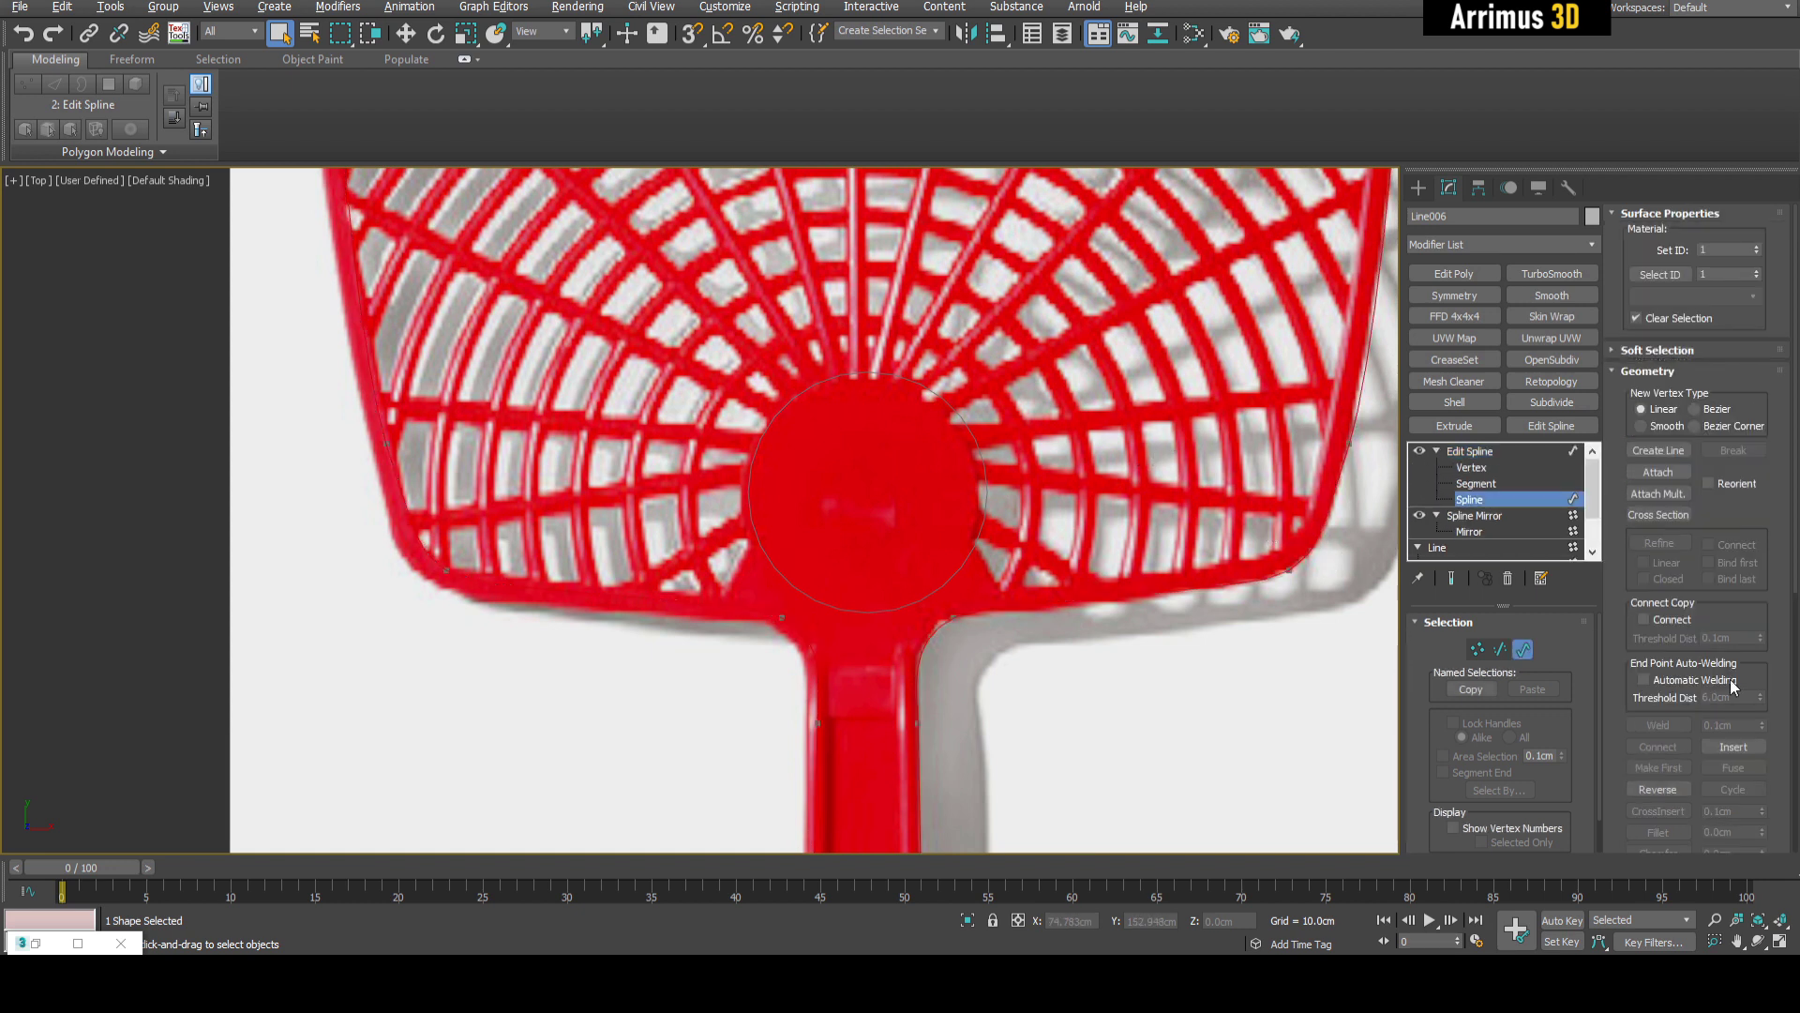
{"action": "left_click_drag", "start_coordinate": [1757, 622], "coordinate": [1744, 324]}
{"action": "left_click", "coordinate": [1677, 576]}
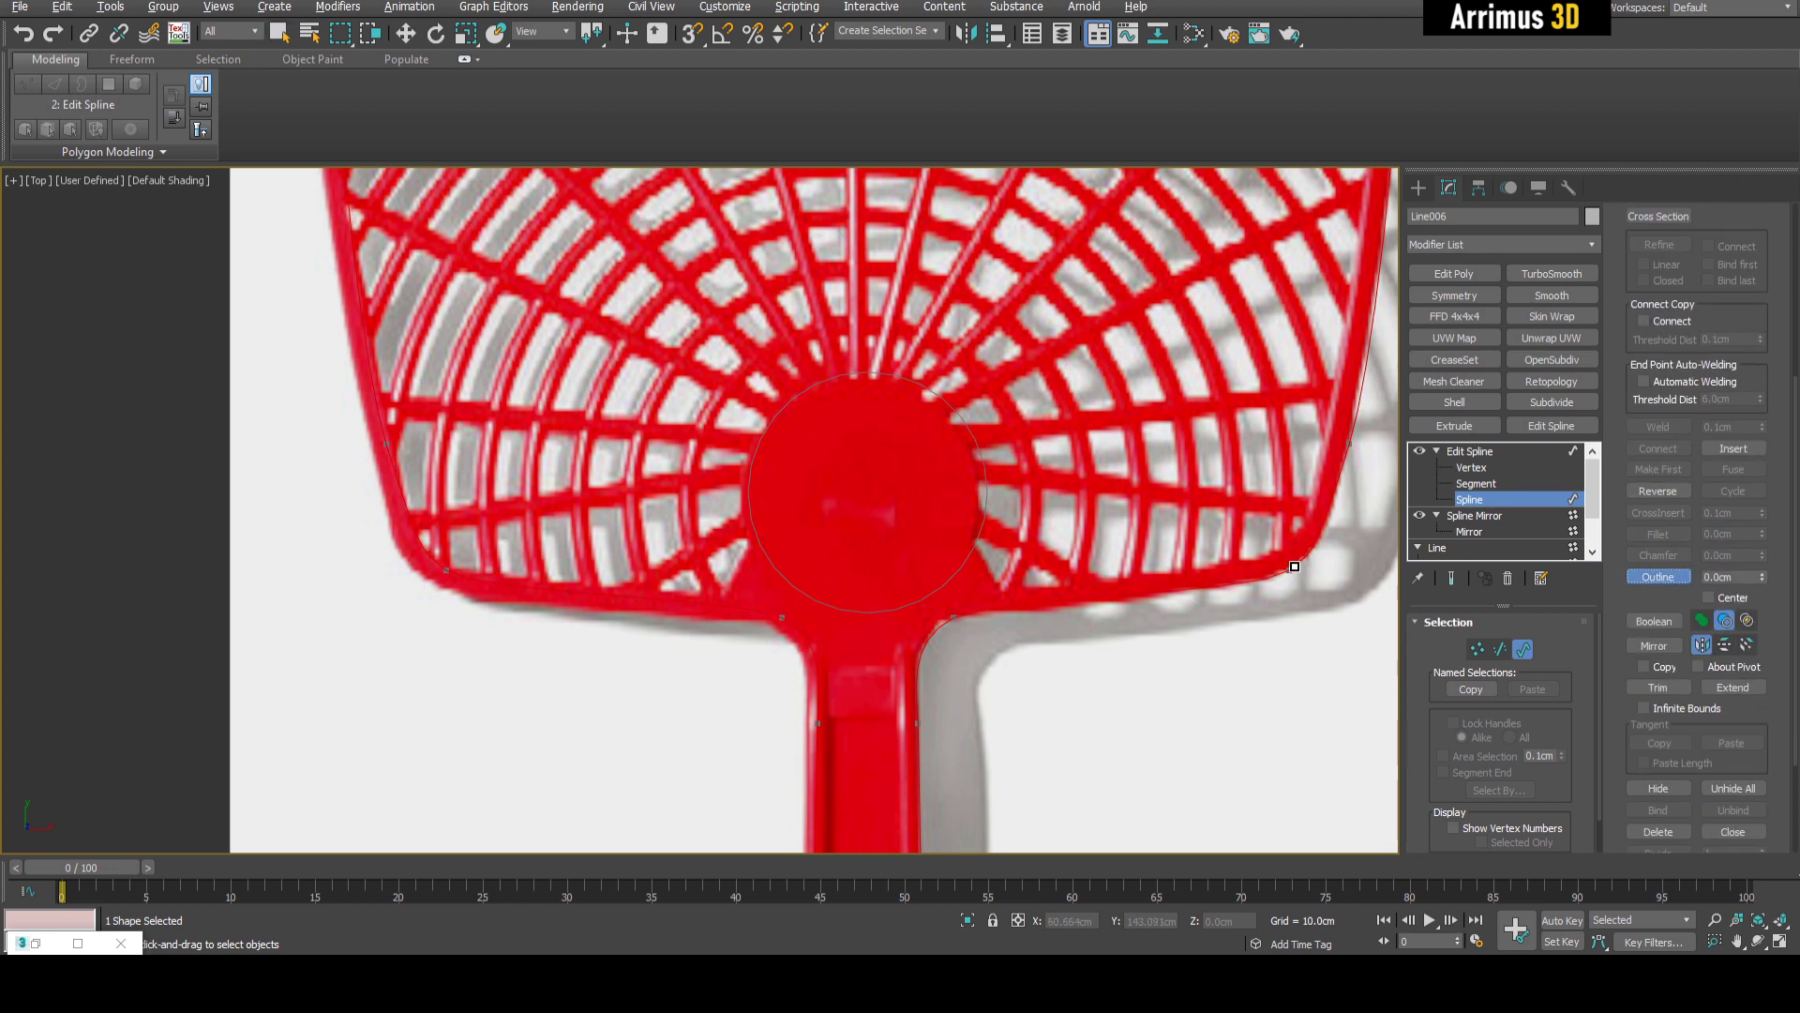
{"action": "left_click_drag", "start_coordinate": [1294, 566], "coordinate": [1306, 589]}
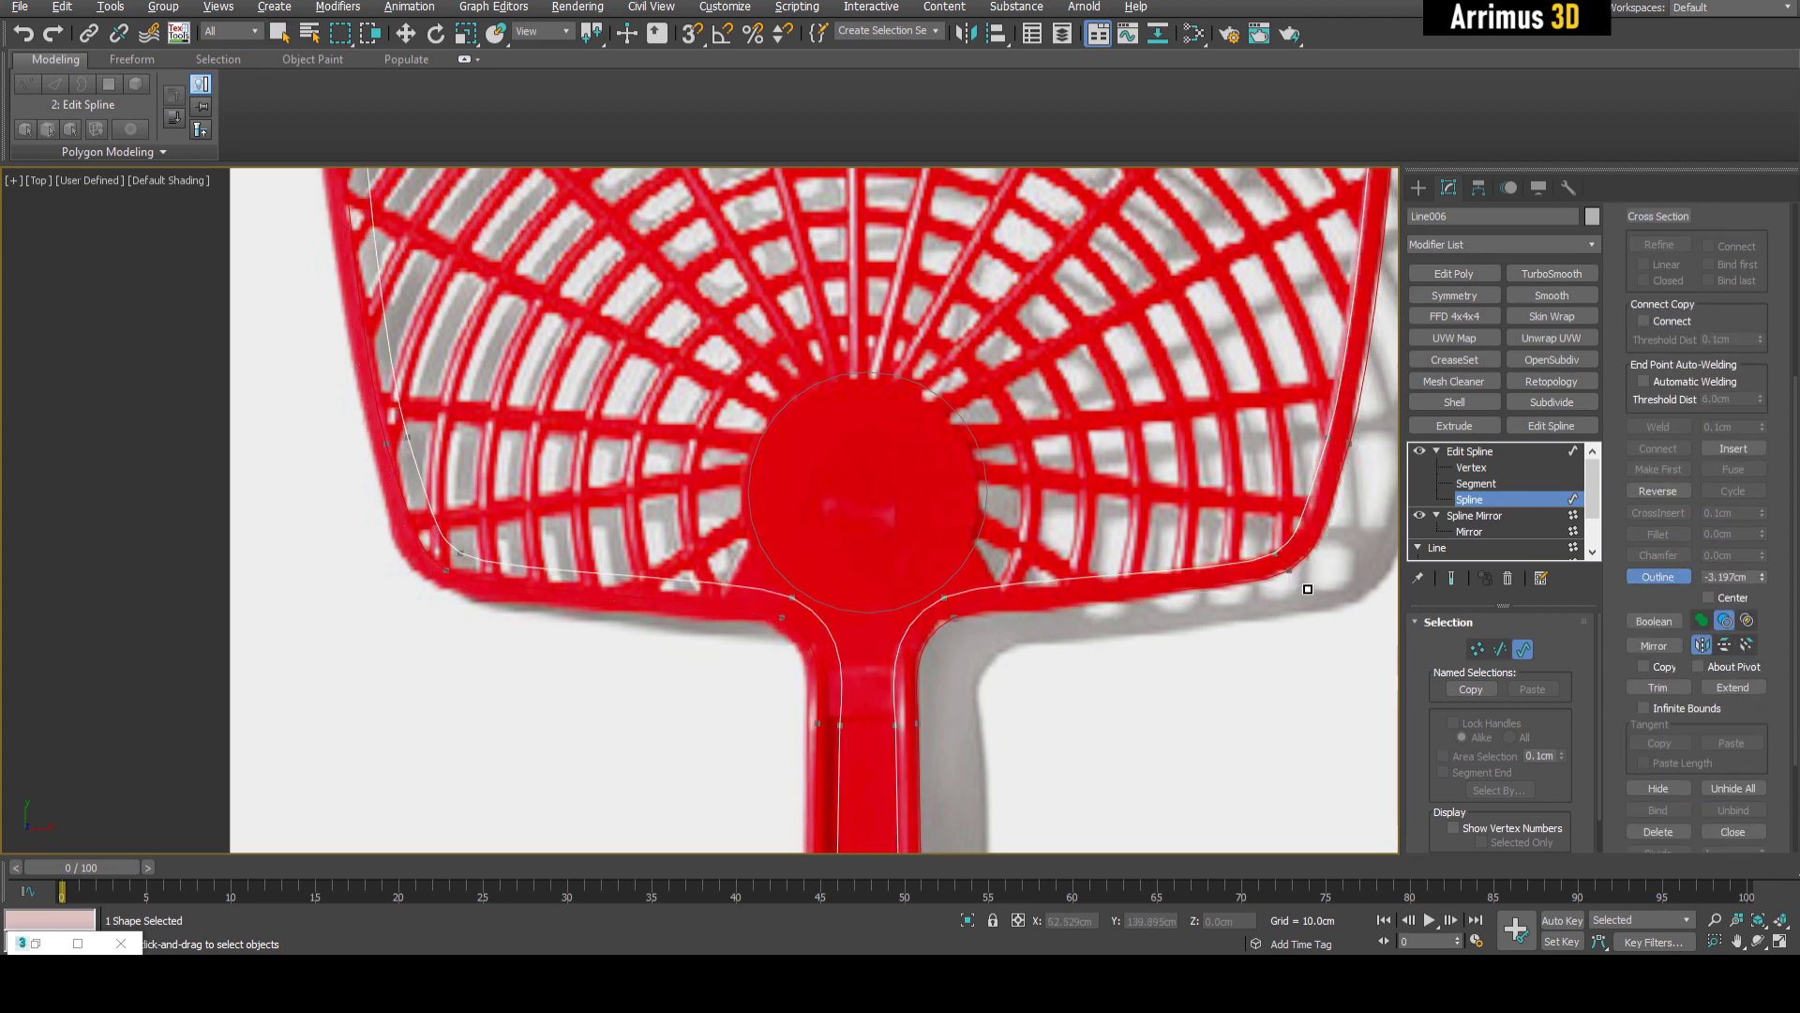
{"action": "key", "text": "w"}
{"action": "scroll", "coordinate": [1135, 531], "scroll_direction": "down", "scroll_amount": 3}
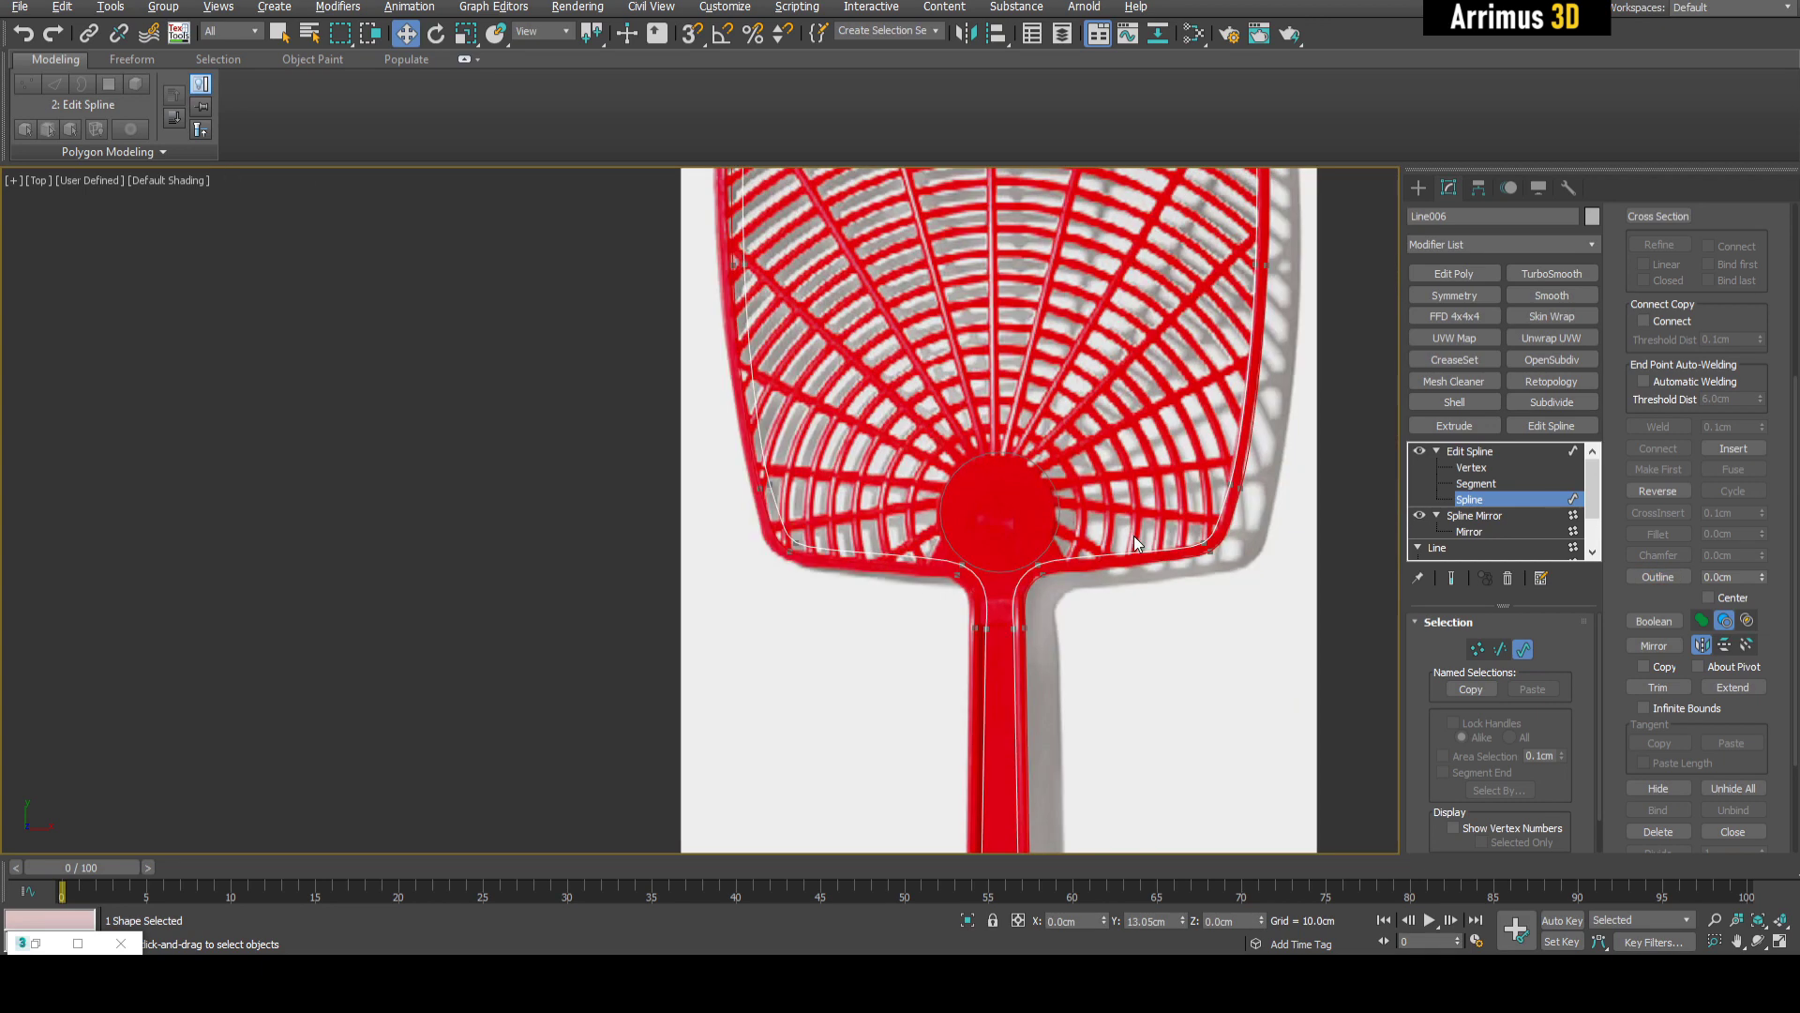
- Delete the inner outline's curved segments where the head meets the handle
{"action": "scroll", "coordinate": [1133, 536], "scroll_direction": "up", "scroll_amount": 5}
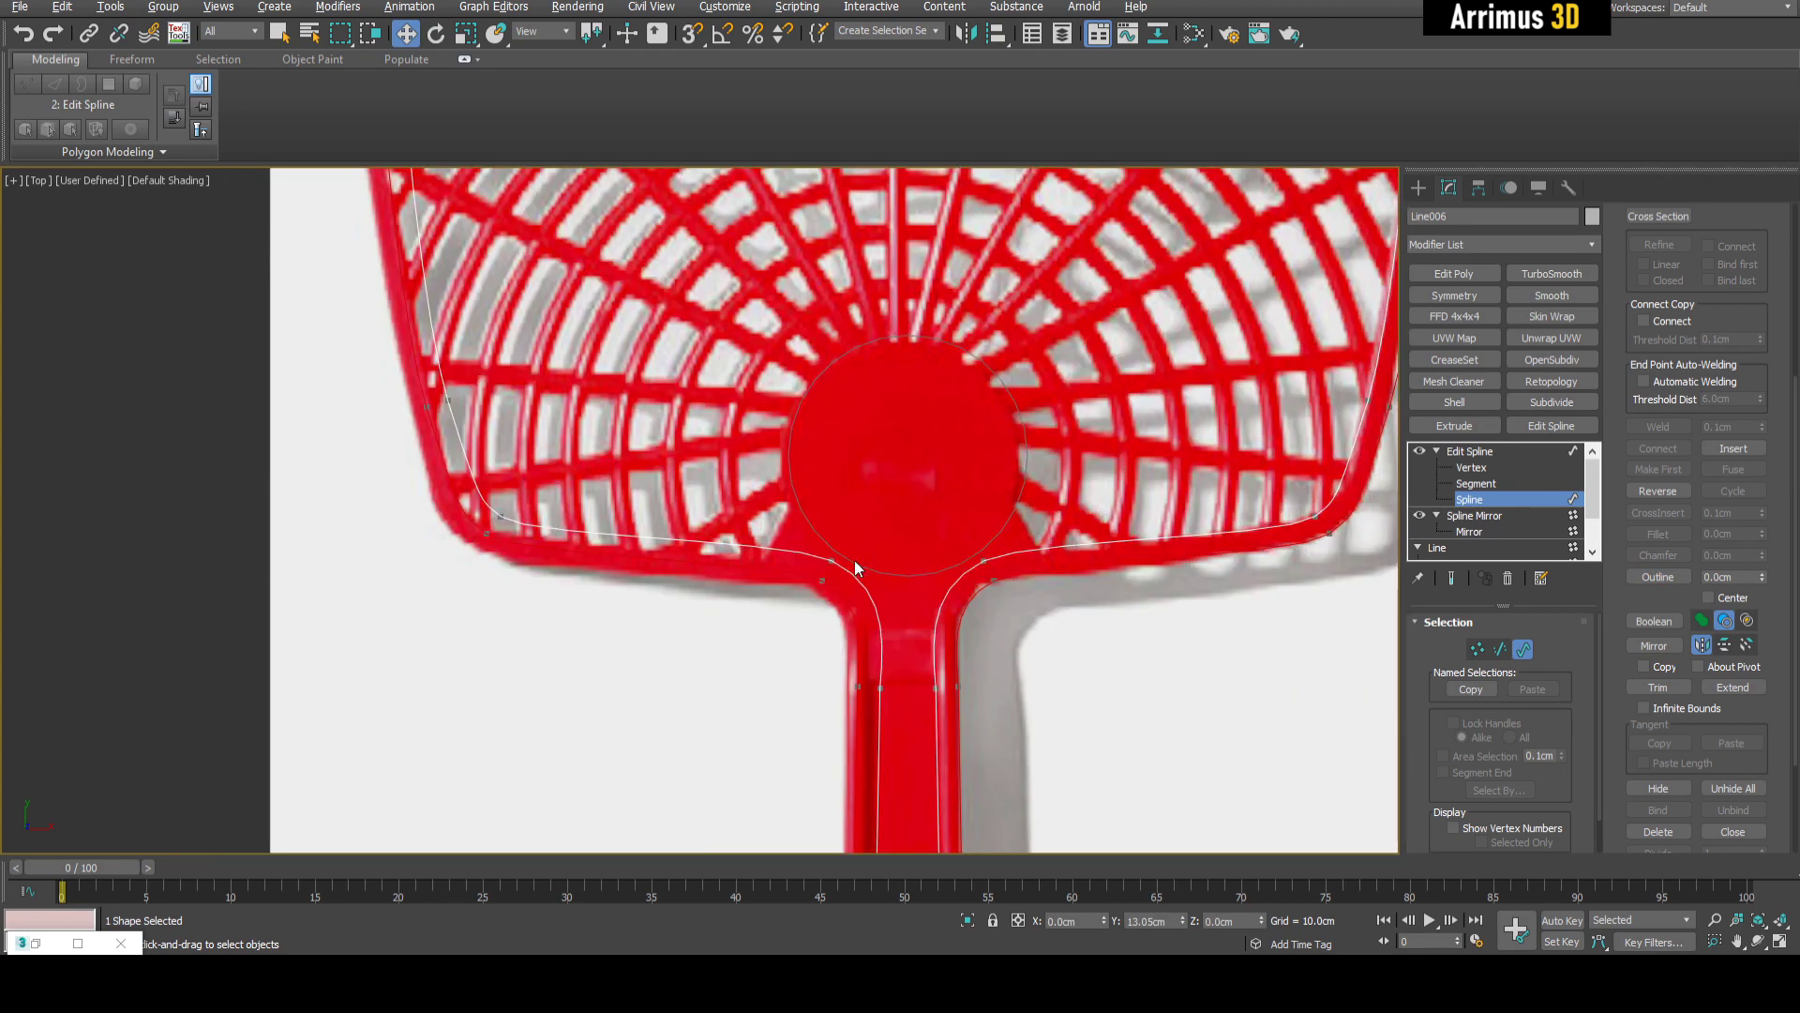
{"action": "scroll", "coordinate": [1026, 615], "scroll_direction": "down", "scroll_amount": 2}
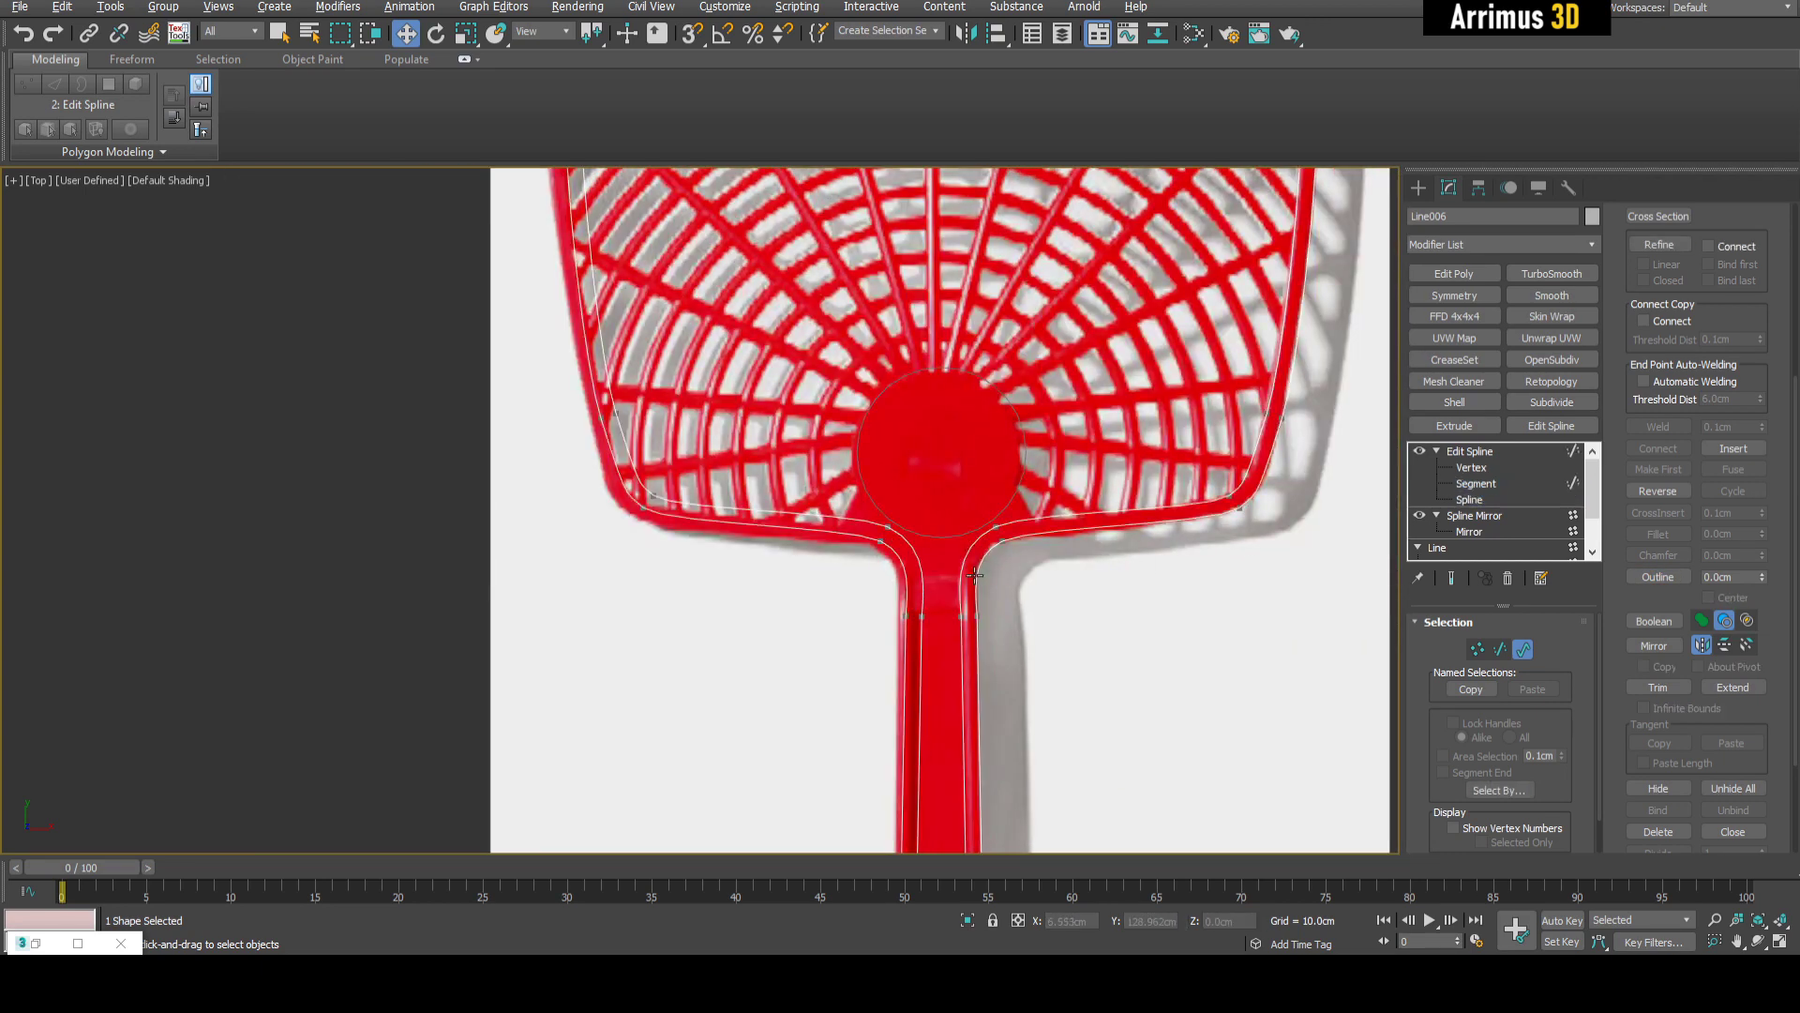
{"action": "left_click", "coordinate": [964, 572]}
{"action": "key", "text": "Delete"}
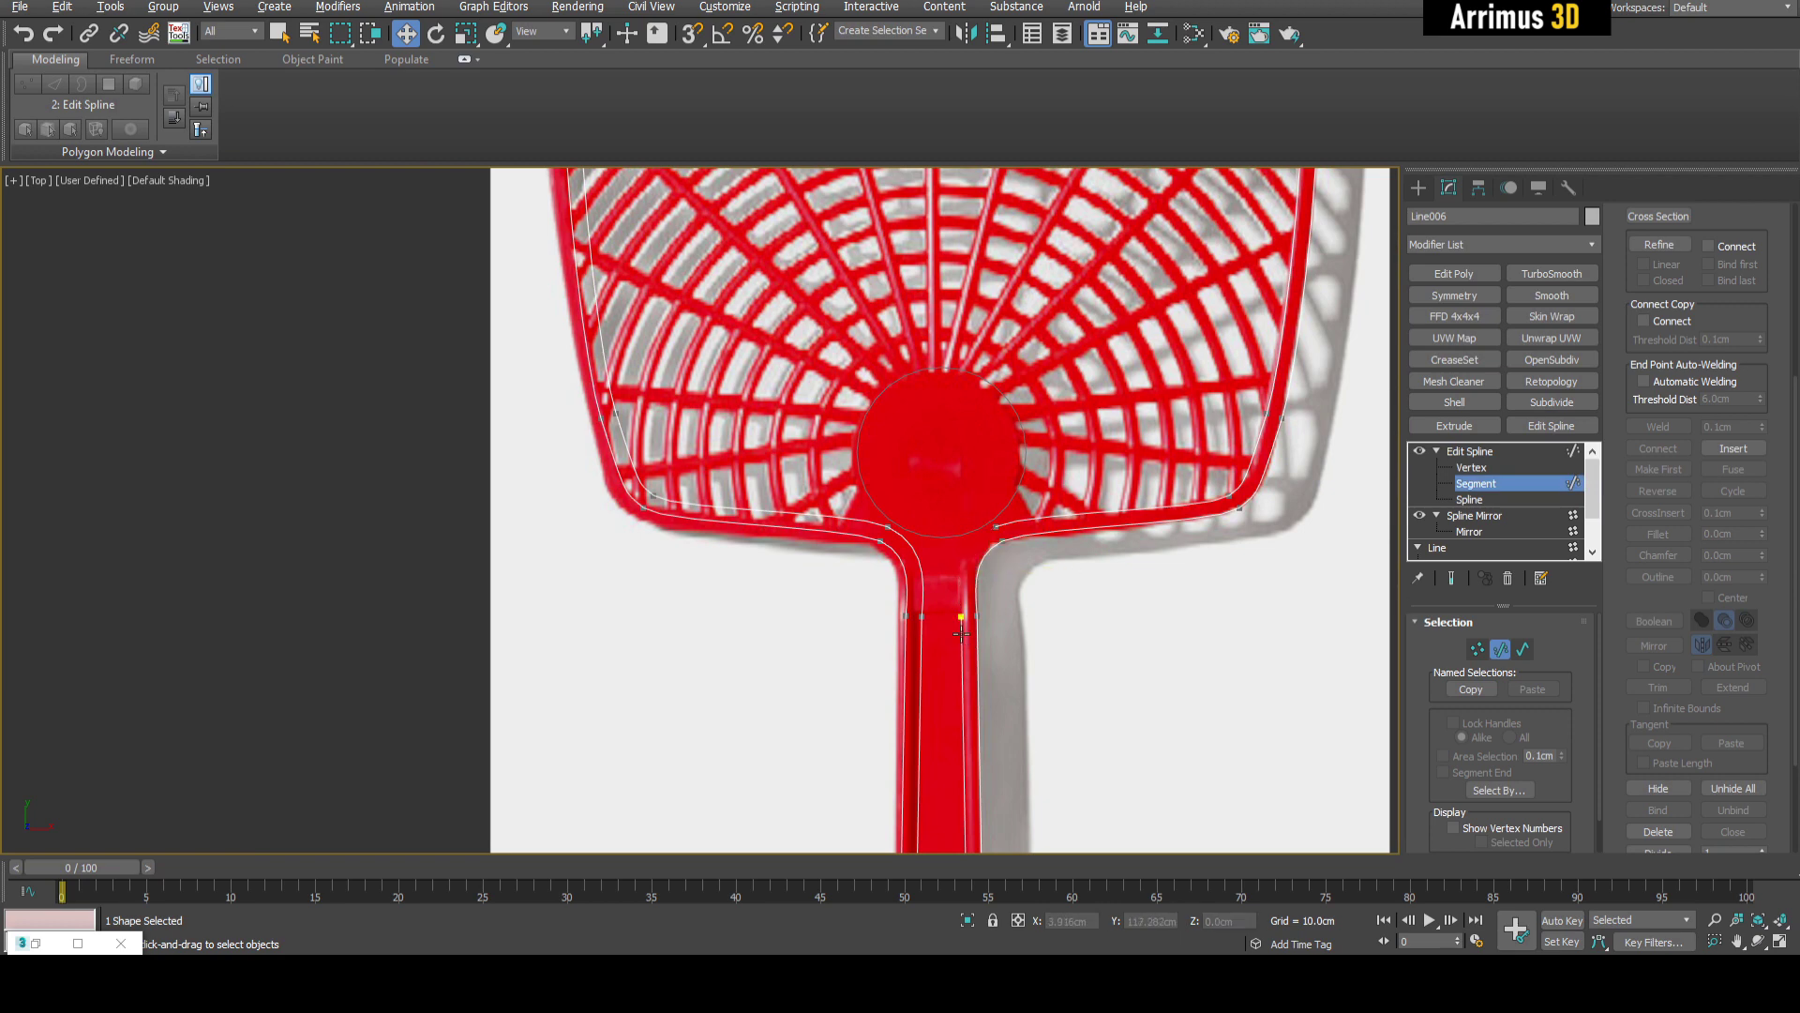
{"action": "scroll", "coordinate": [960, 628], "scroll_direction": "down", "scroll_amount": 5}
{"action": "key", "text": "2"}
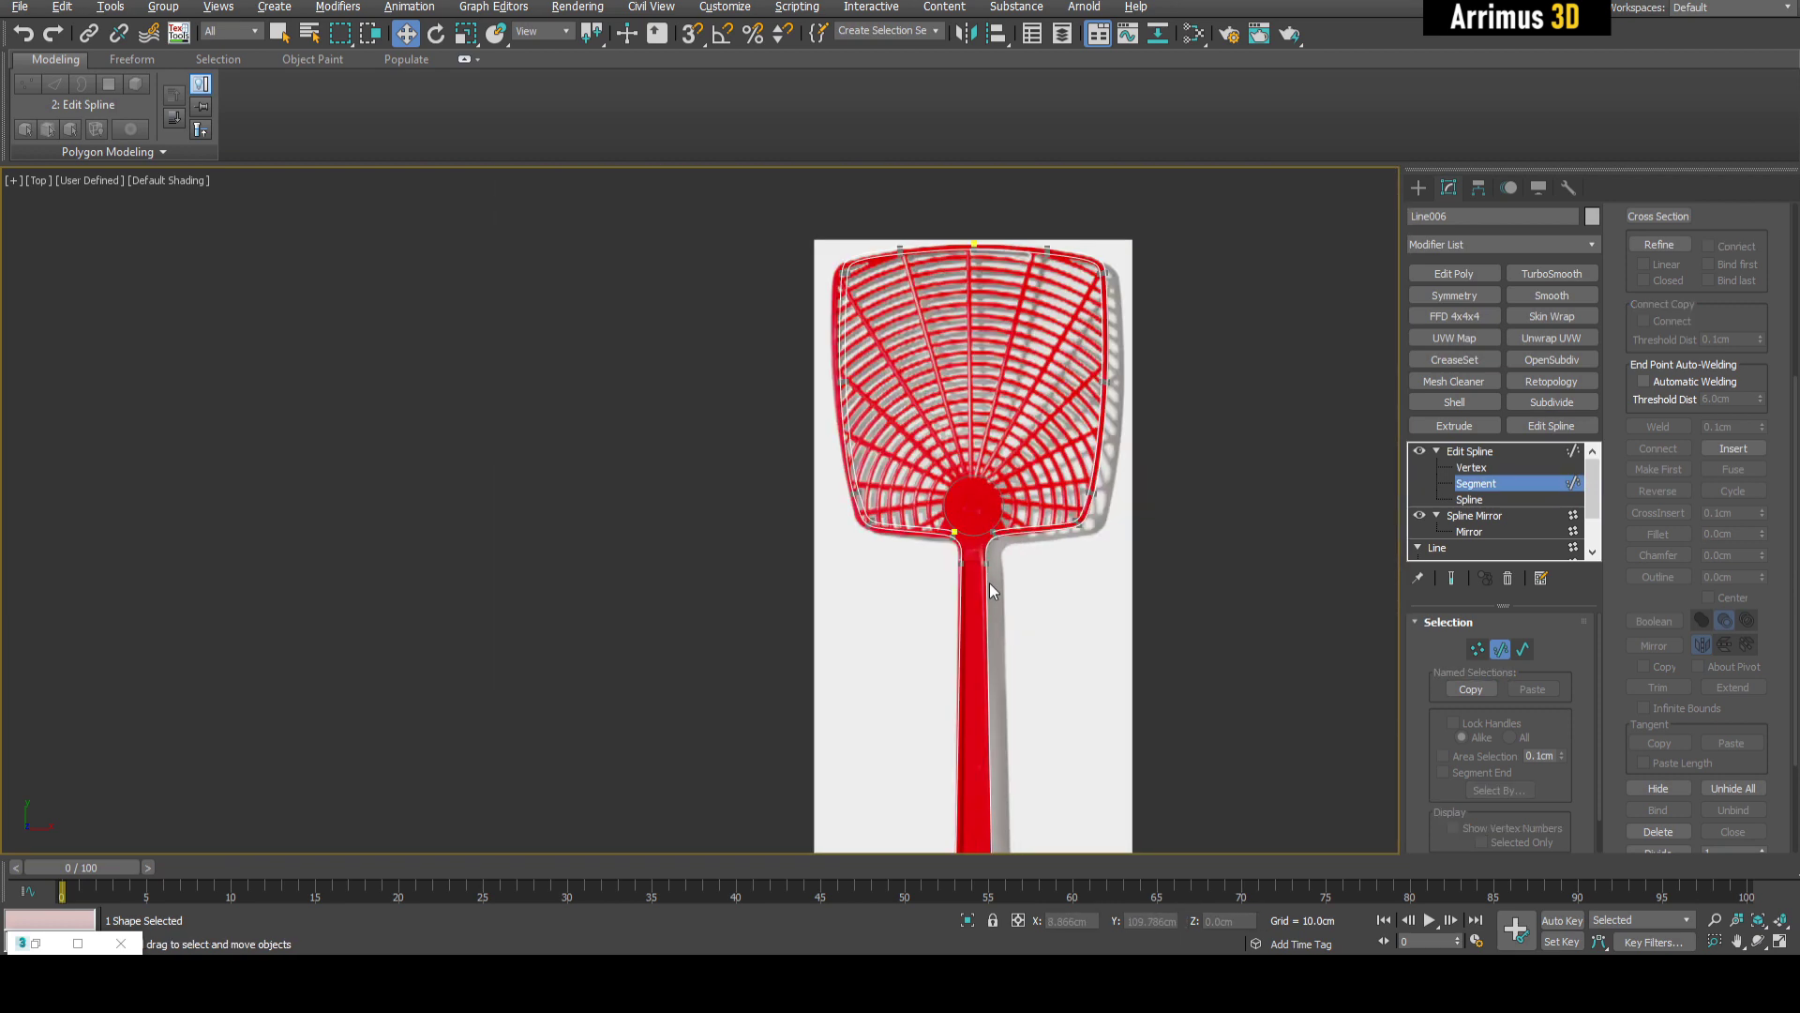
- Isolate the shape and delete the leftover inner spline inside the handle
{"action": "key", "text": "alt+q"}
{"action": "middle_click_drag", "start_coordinate": [757, 692], "coordinate": [884, 483]}
{"action": "scroll", "coordinate": [819, 649], "scroll_direction": "up", "scroll_amount": 5}
{"action": "scroll", "coordinate": [864, 510], "scroll_direction": "up", "scroll_amount": 8}
{"action": "key", "text": "3"}
{"action": "left_click", "coordinate": [817, 463]}
{"action": "key", "text": "Delete"}
- Connect the two open end vertices of the head's inner outline across the neck
{"action": "scroll", "coordinate": [818, 463], "scroll_direction": "down", "scroll_amount": 5}
{"action": "middle_click_drag", "start_coordinate": [865, 361], "coordinate": [904, 537]}
{"action": "scroll", "coordinate": [904, 537], "scroll_direction": "down", "scroll_amount": 5}
{"action": "middle_click_drag", "start_coordinate": [876, 235], "coordinate": [937, 439]}
{"action": "scroll", "coordinate": [847, 454], "scroll_direction": "up", "scroll_amount": 7}
{"action": "key", "text": "1"}
{"action": "scroll", "coordinate": [958, 486], "scroll_direction": "up", "scroll_amount": 3}
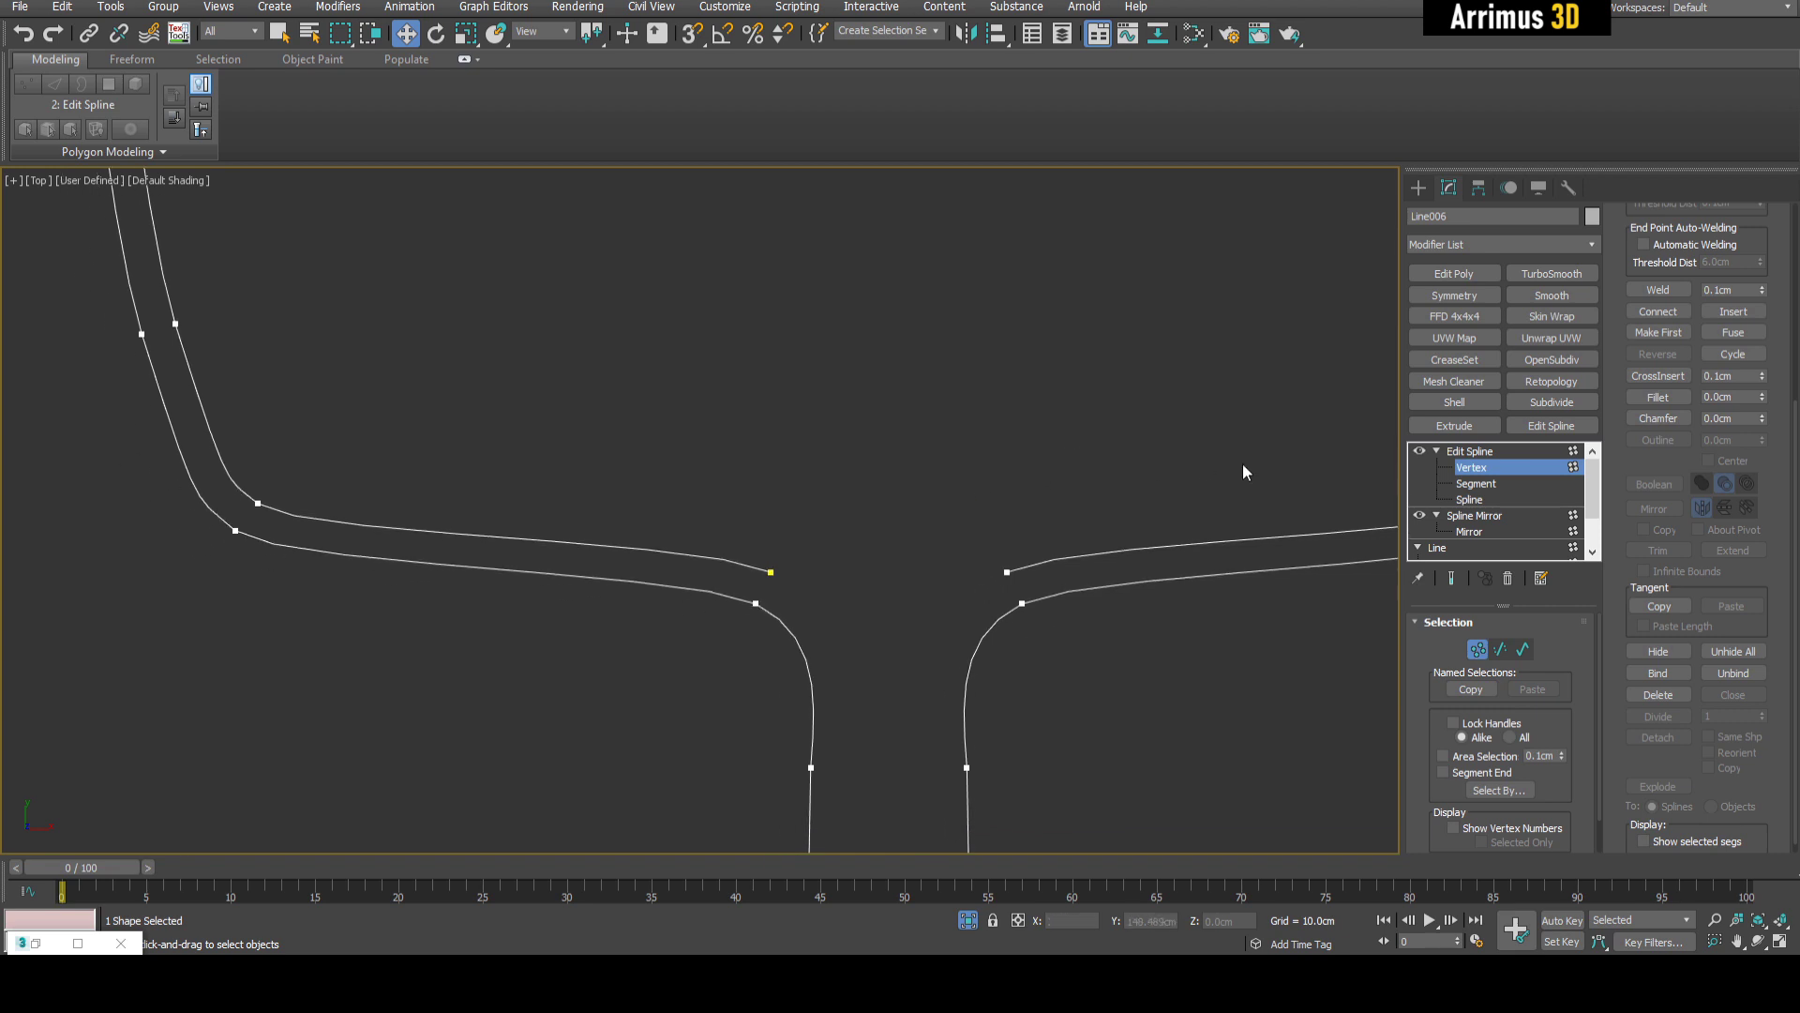
{"action": "left_click", "coordinate": [1658, 311]}
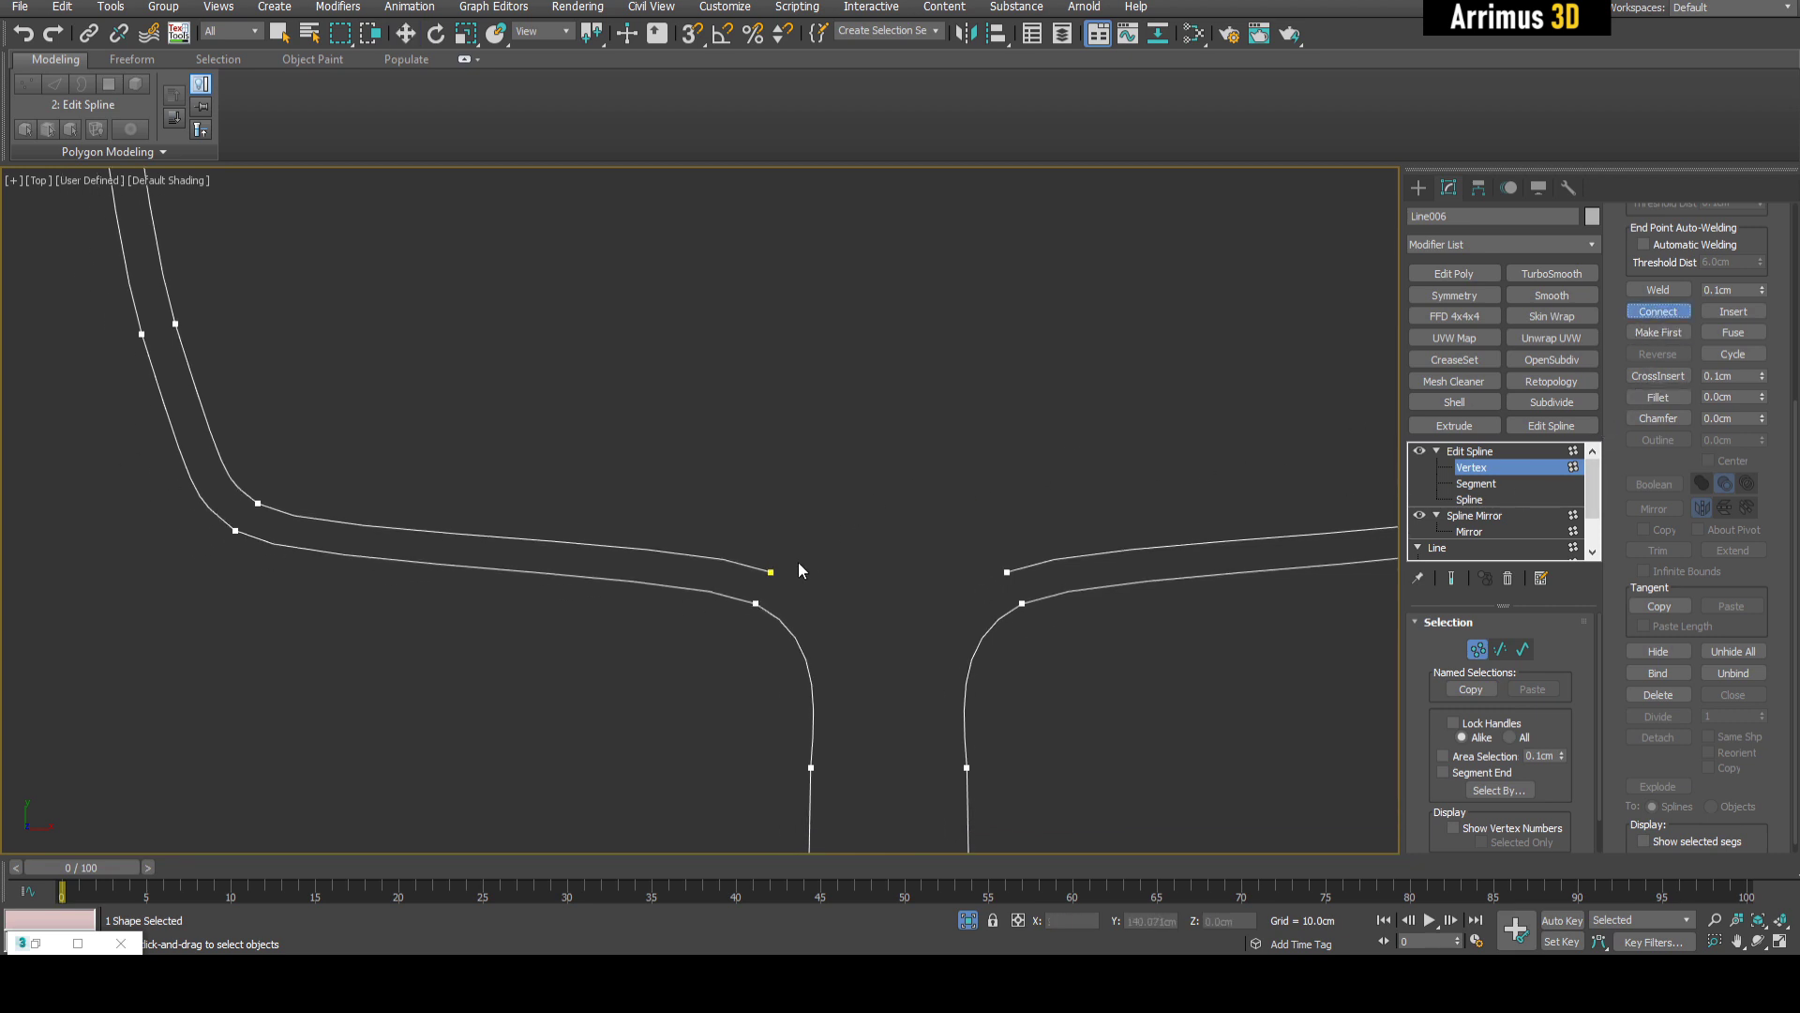
{"action": "left_click_drag", "start_coordinate": [1038, 572], "coordinate": [1007, 572]}
{"action": "right_click", "coordinate": [1020, 546]}
- Delete the two inner vertices beside the neck and leave vertex editing
{"action": "left_click_drag", "start_coordinate": [748, 553], "coordinate": [1035, 586]}
{"action": "key", "text": "Delete"}
{"action": "scroll", "coordinate": [1094, 564], "scroll_direction": "down", "scroll_amount": 4}
{"action": "key", "text": "1"}
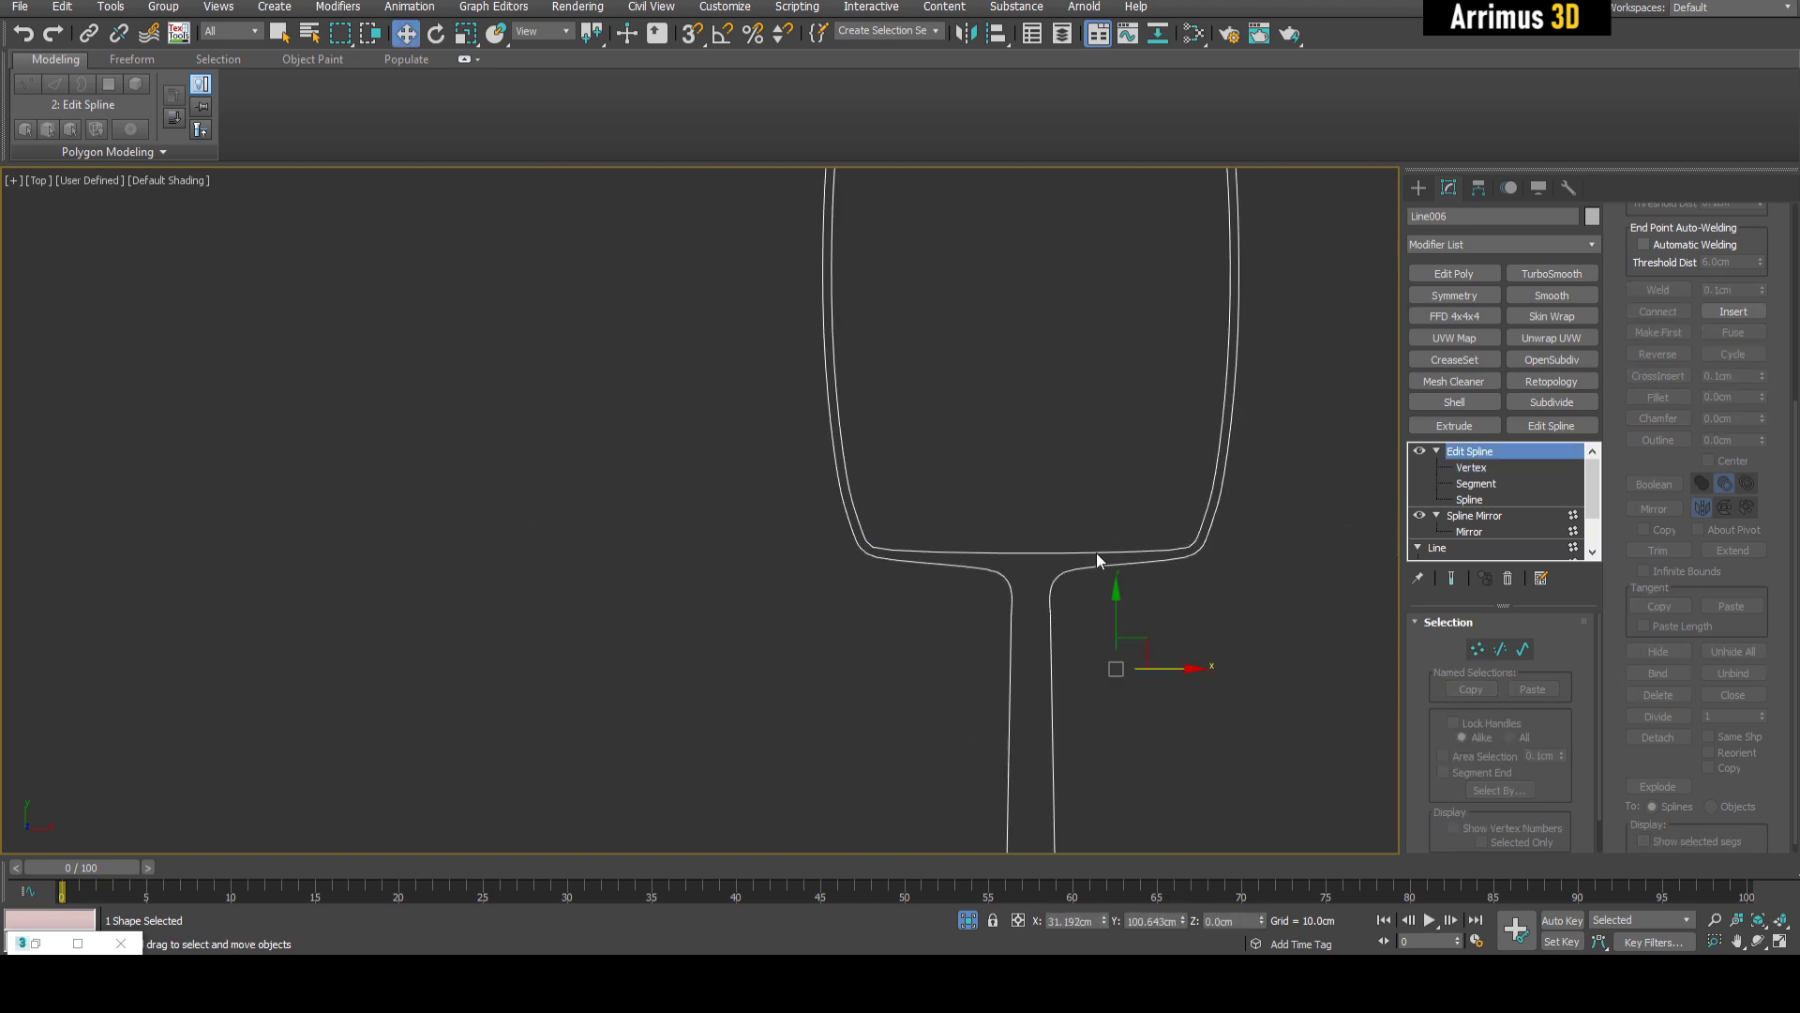
- End the isolation and divide the inner outline's bottom segment with 1 new vertex
{"action": "key", "text": "alt+q"}
{"action": "scroll", "coordinate": [1028, 521], "scroll_direction": "up", "scroll_amount": 4}
{"action": "middle_click_drag", "start_coordinate": [961, 519], "coordinate": [1050, 528]}
{"action": "key", "text": "2"}
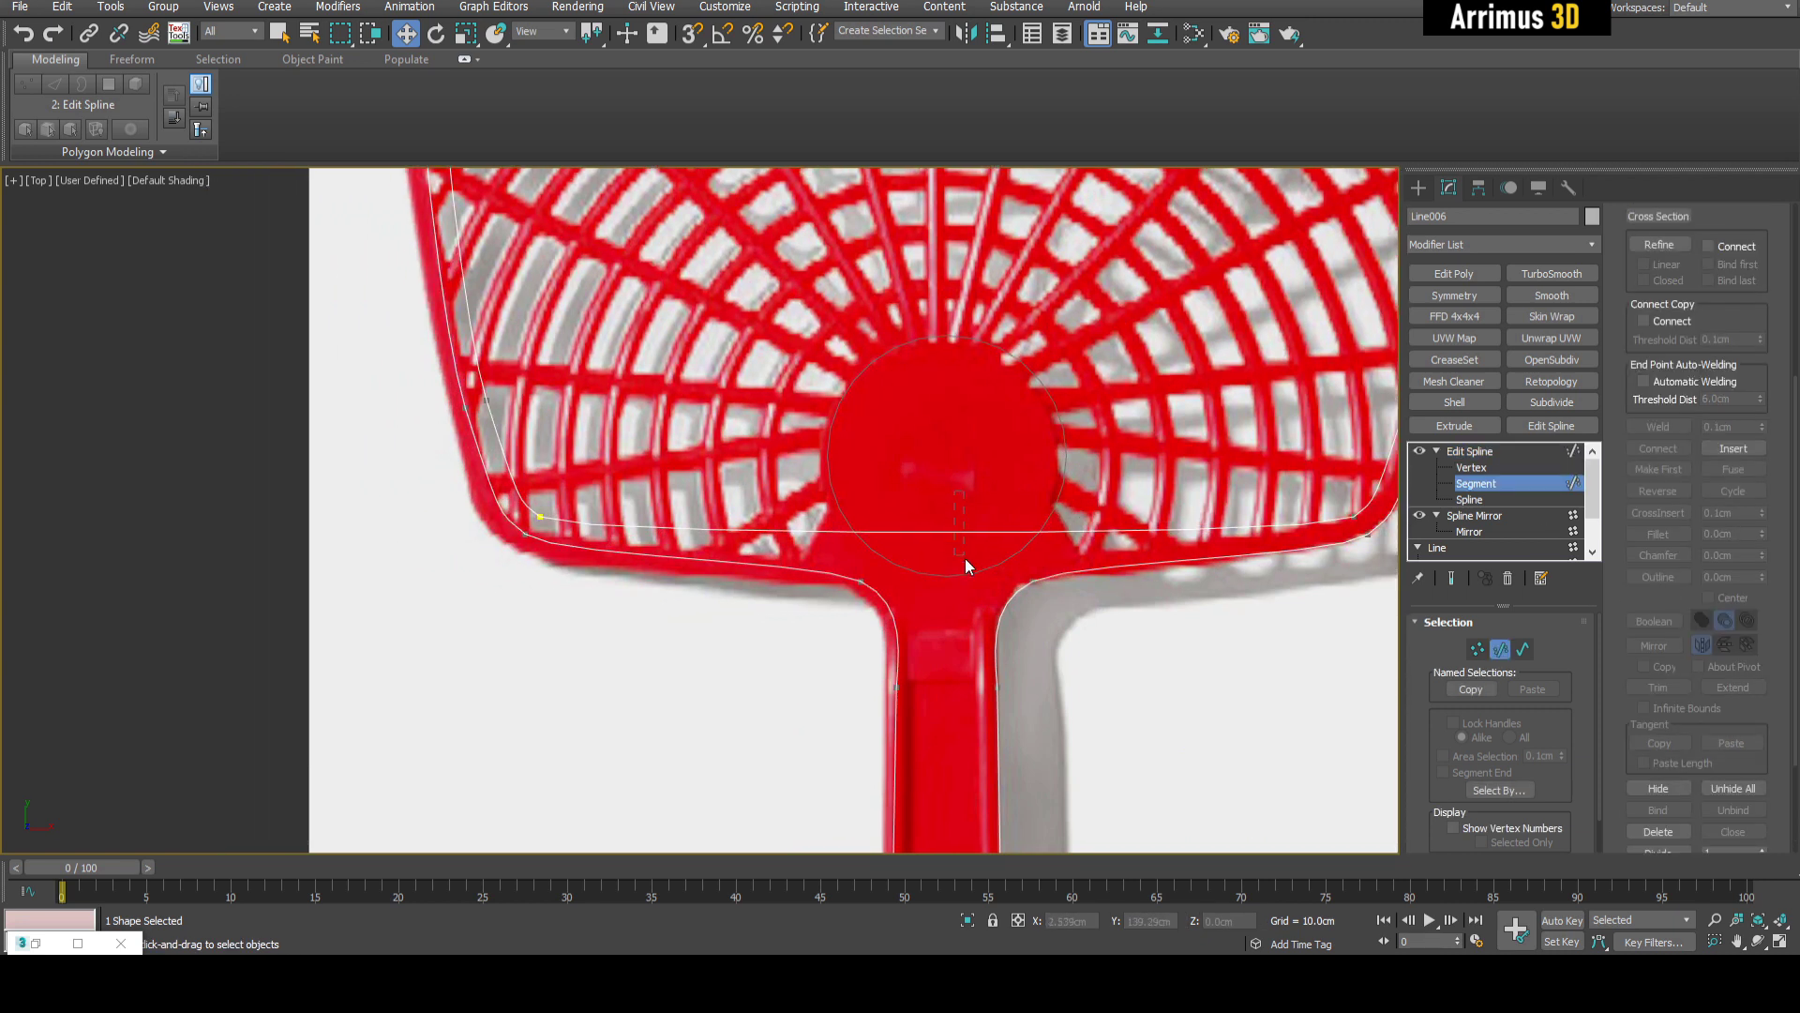
{"action": "left_click_drag", "start_coordinate": [955, 491], "coordinate": [965, 559]}
{"action": "scroll", "coordinate": [1650, 750], "scroll_direction": "down", "scroll_amount": 3}
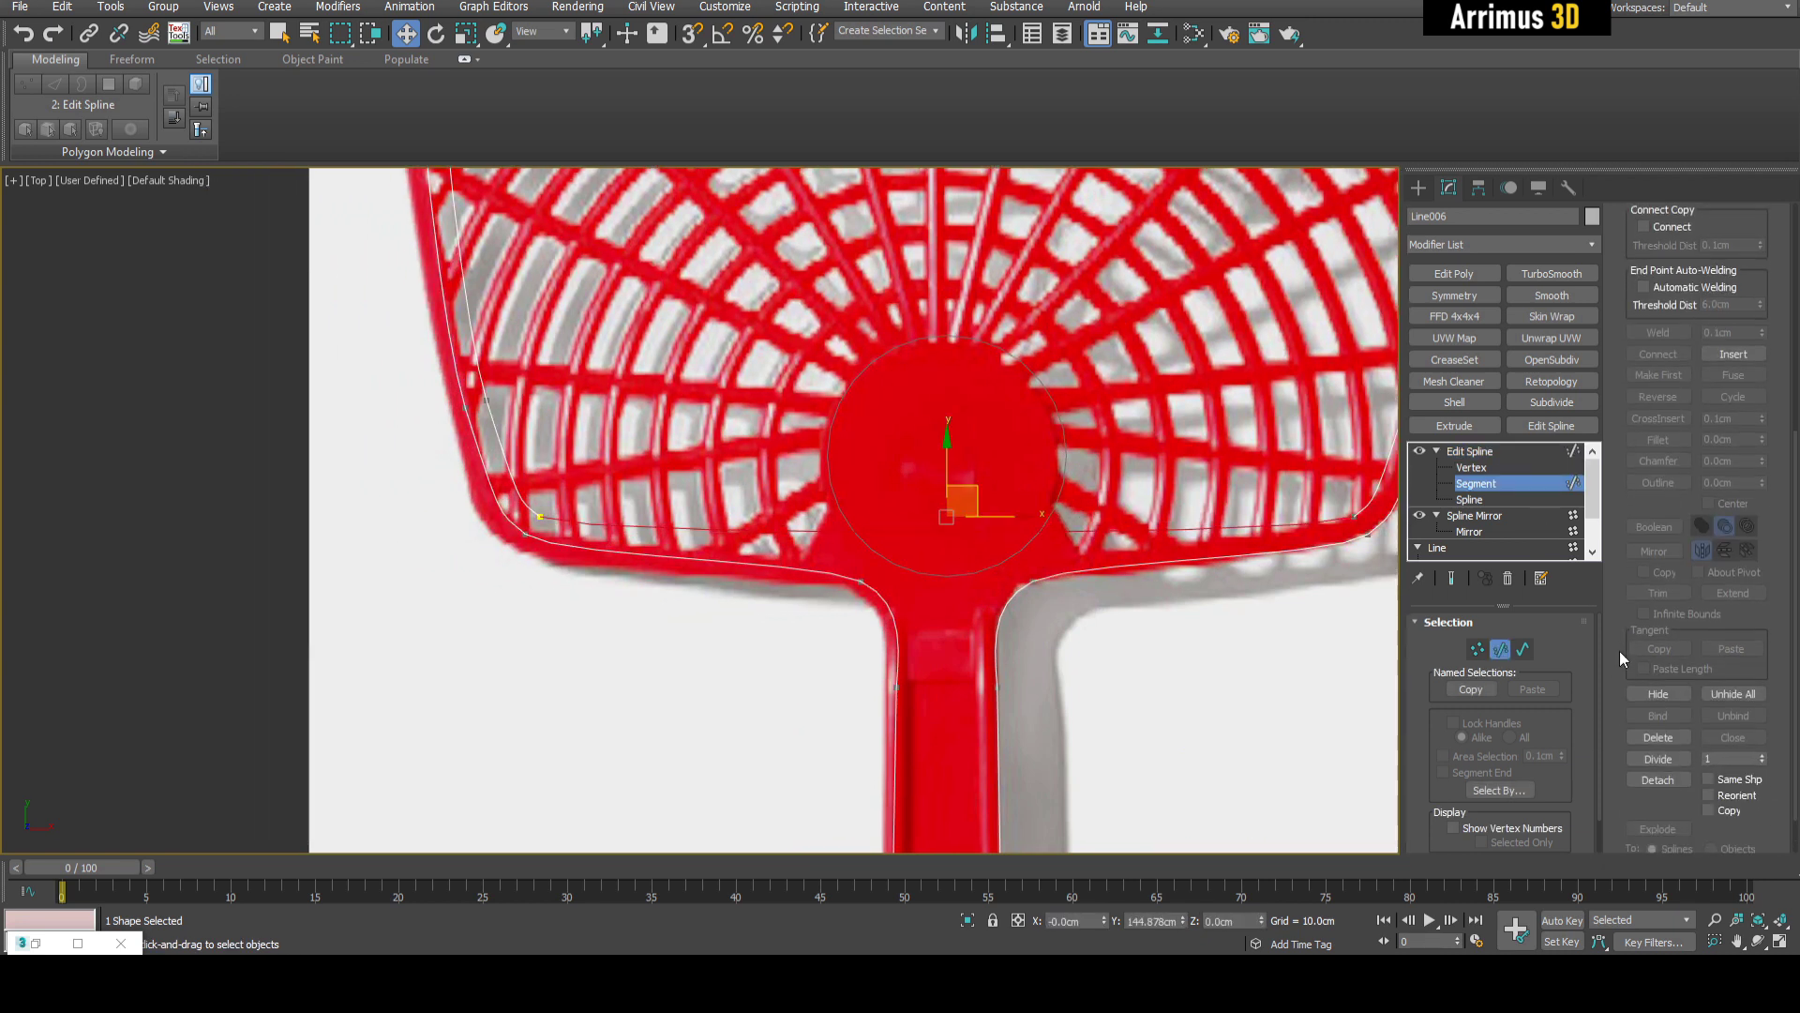
{"action": "left_click", "coordinate": [1656, 758]}
{"action": "key", "text": "1"}
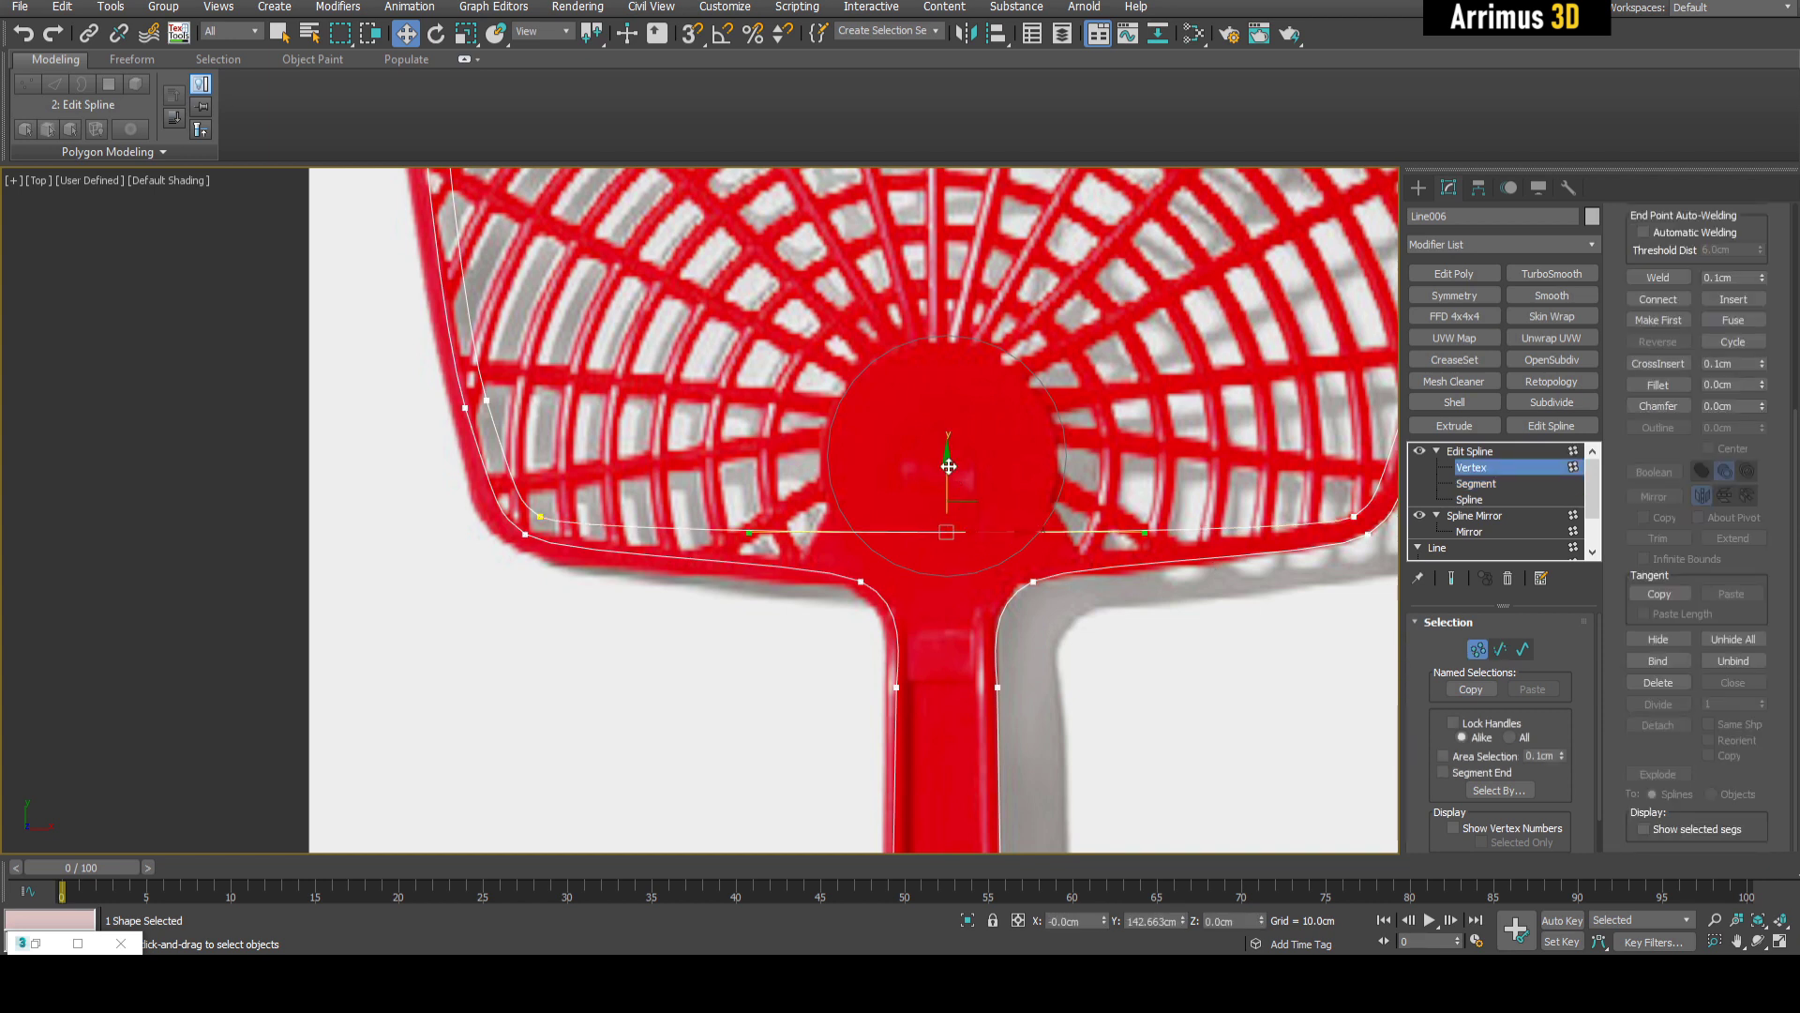
- Move the new bottom centre vertex down about 3.5 cm to follow the reference rim, then leave vertex editing
{"action": "left_click_drag", "start_coordinate": [947, 464], "coordinate": [959, 488]}
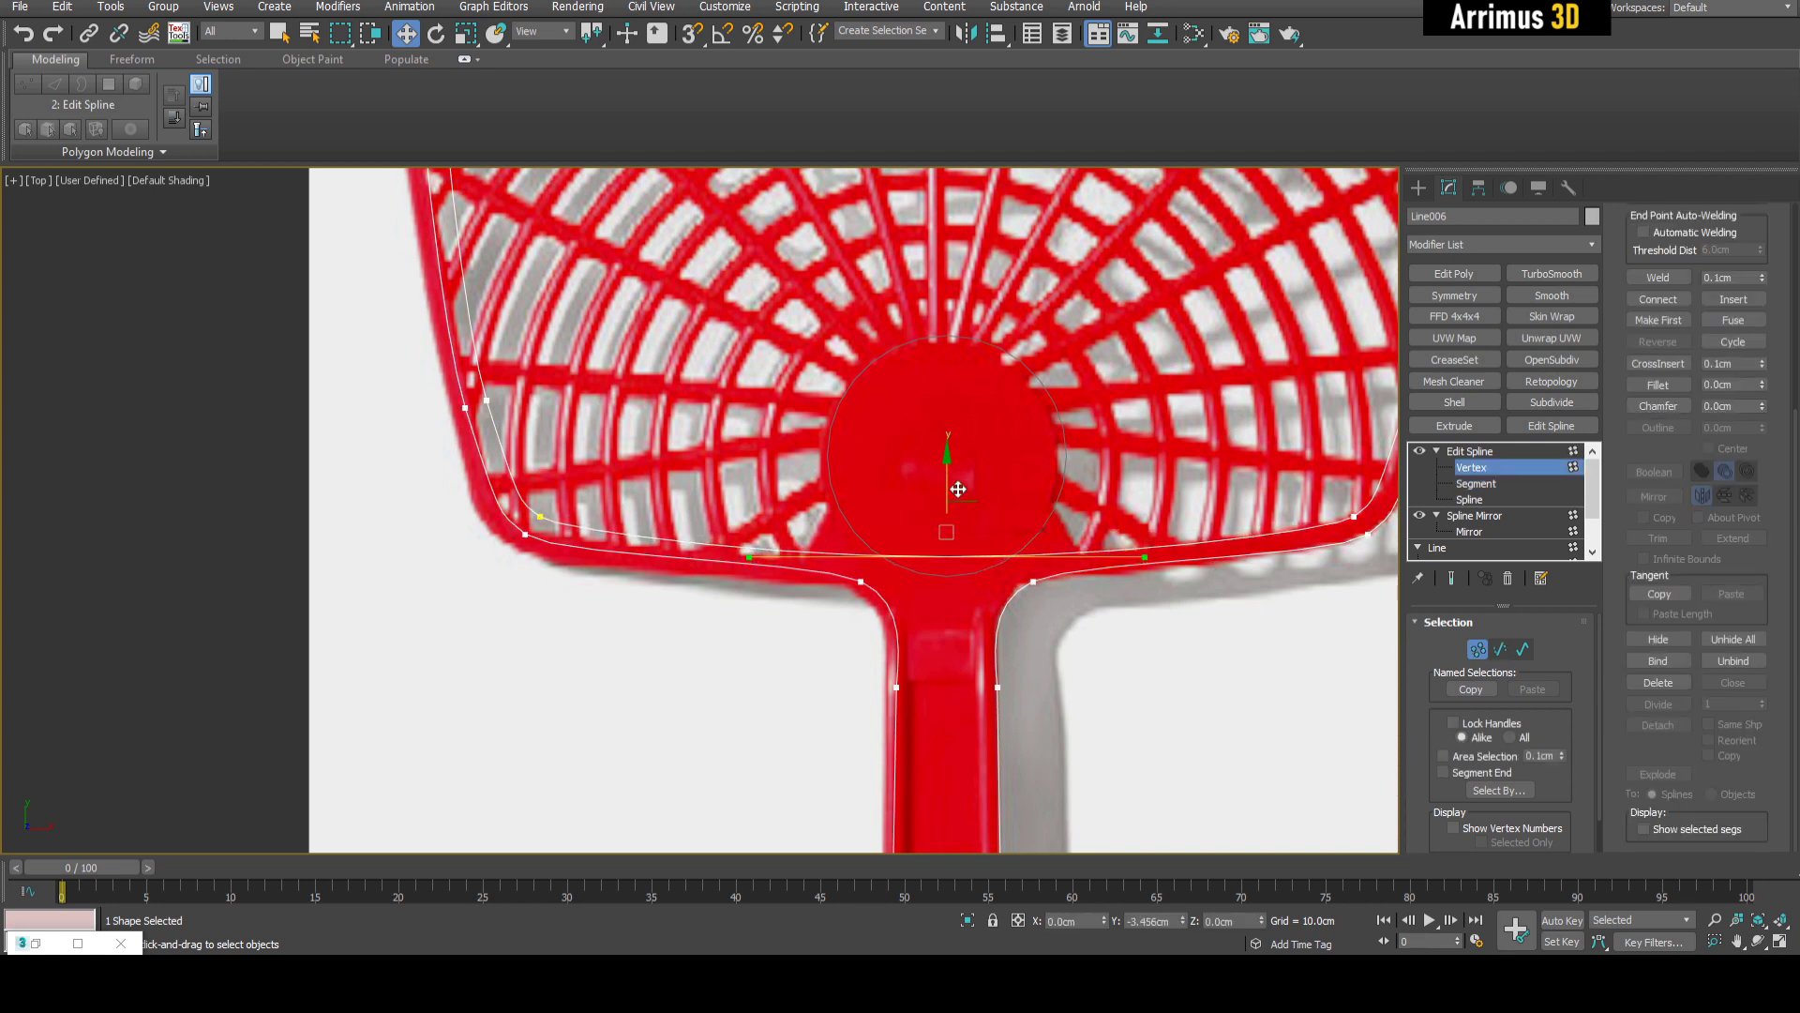
{"action": "middle_click_drag", "start_coordinate": [1128, 503], "coordinate": [1097, 647]}
{"action": "middle_click_drag", "start_coordinate": [114, 363], "coordinate": [301, 362]}
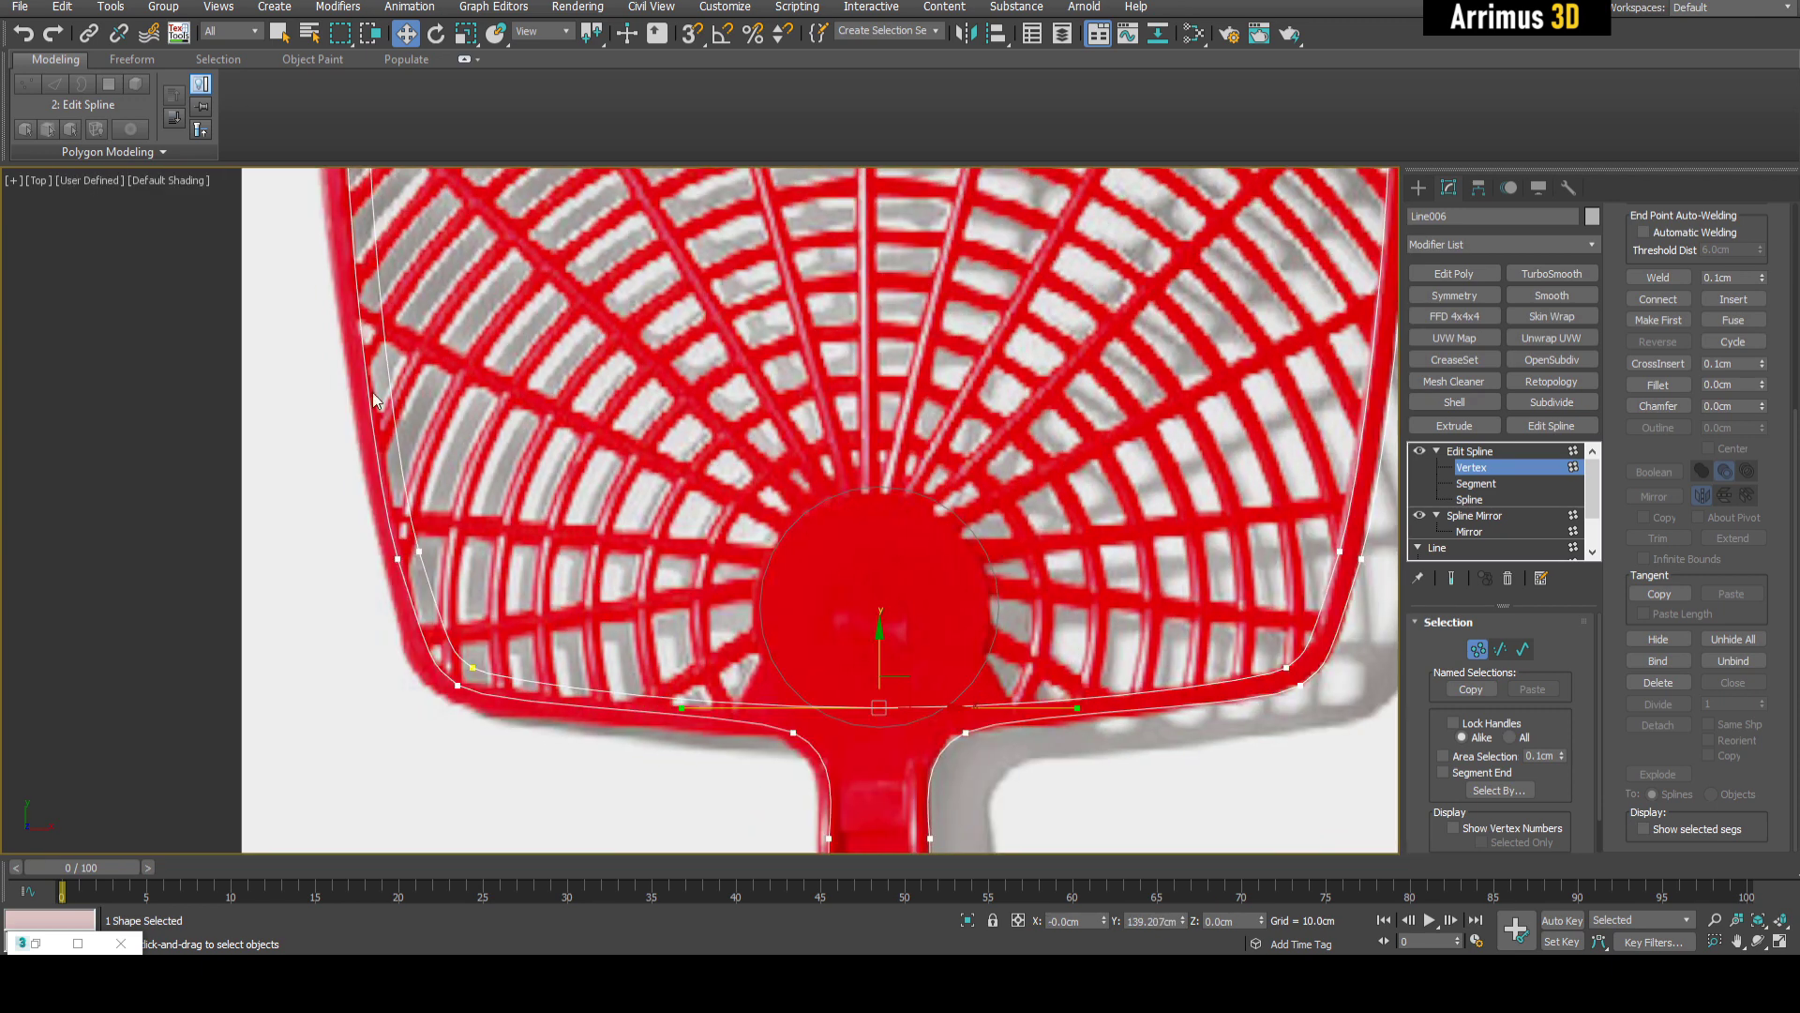
{"action": "middle_click_drag", "start_coordinate": [1007, 667], "coordinate": [1010, 635]}
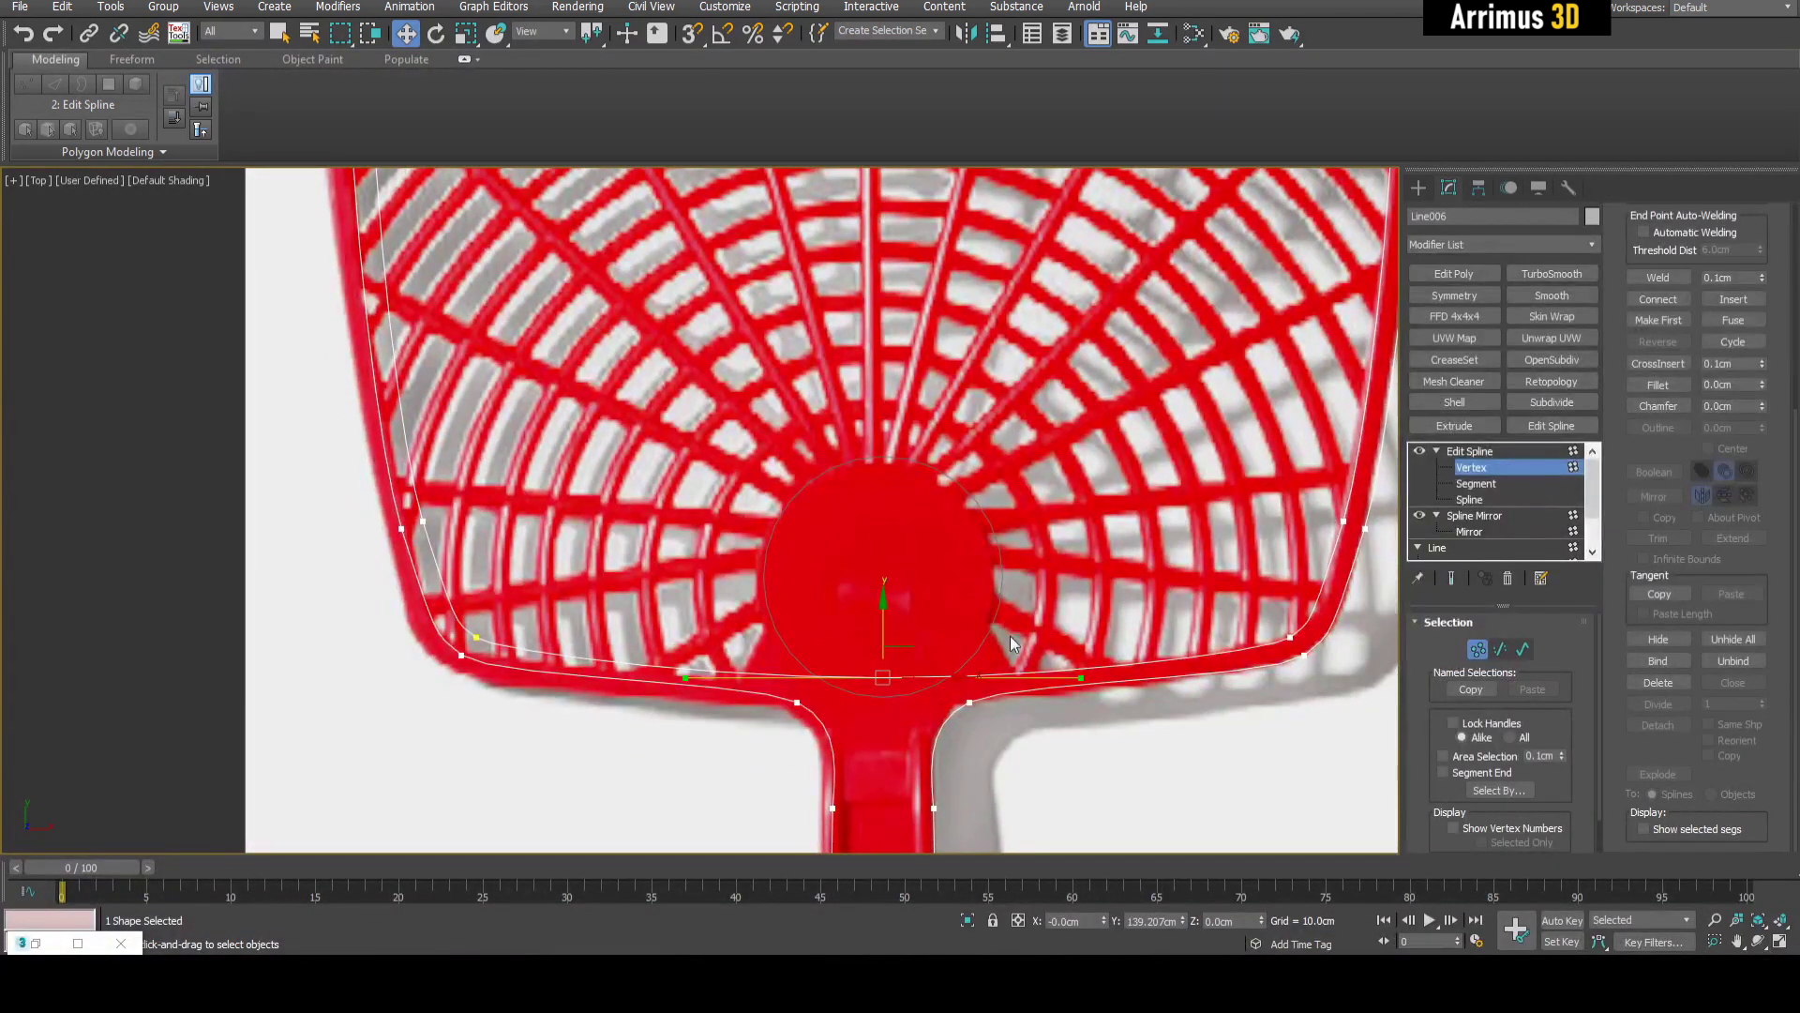
{"action": "left_click", "coordinate": [1032, 559]}
{"action": "scroll", "coordinate": [1050, 559], "scroll_direction": "down", "scroll_amount": 2}
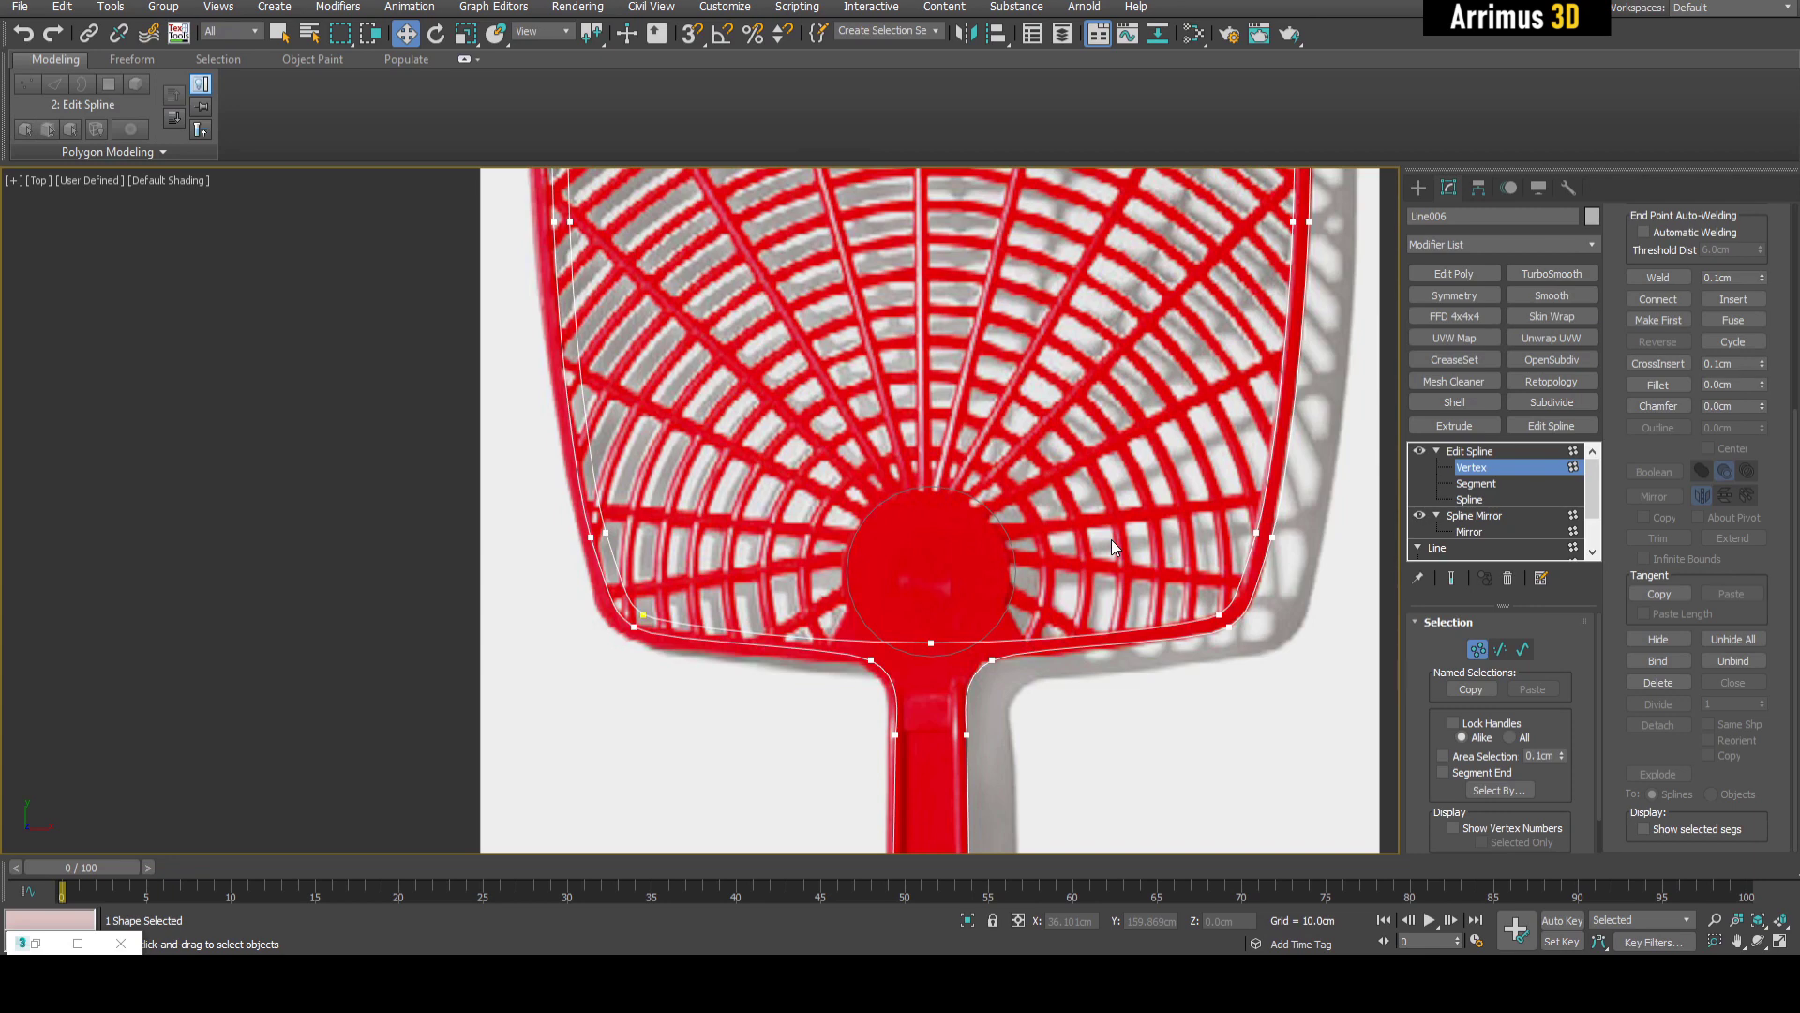
{"action": "key", "text": "1"}
{"action": "key", "text": "q"}
- Draw a closed, tilted four-cornered line shape over the corner where the head meets the handle's right side
{"action": "left_click", "coordinate": [1417, 192]}
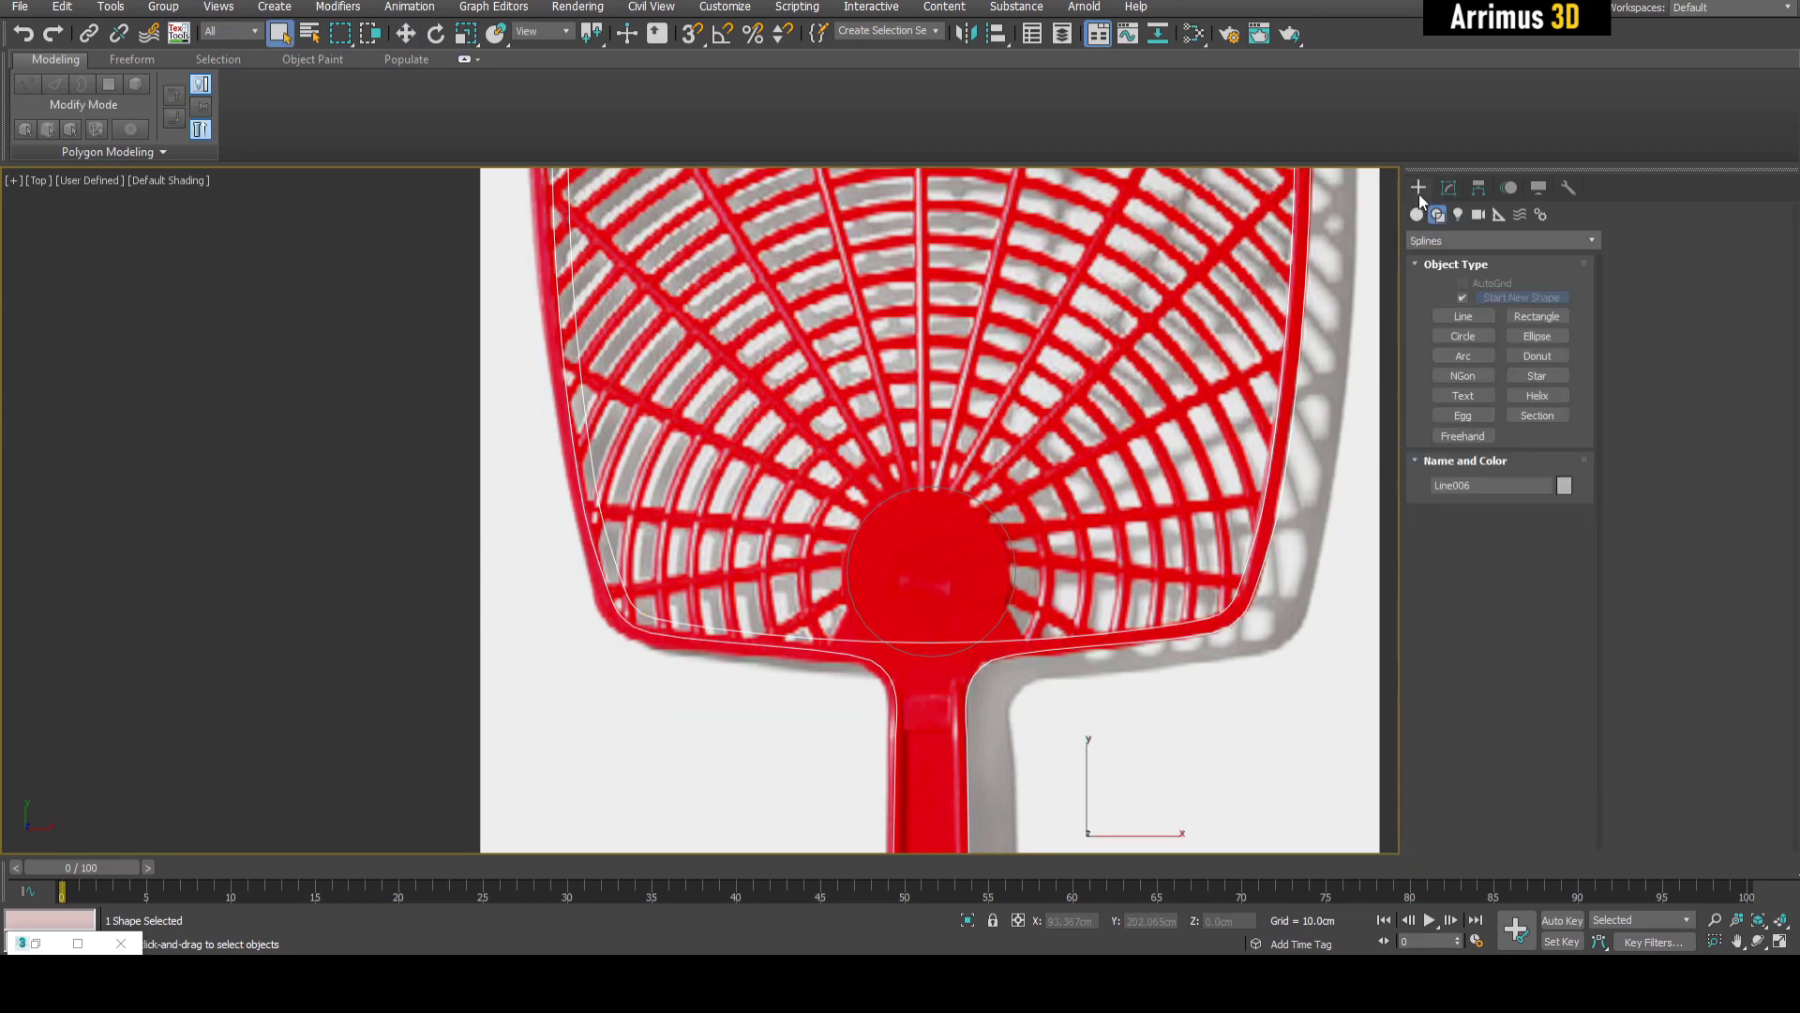
{"action": "left_click", "coordinate": [1465, 316]}
{"action": "scroll", "coordinate": [942, 497], "scroll_direction": "up", "scroll_amount": 4}
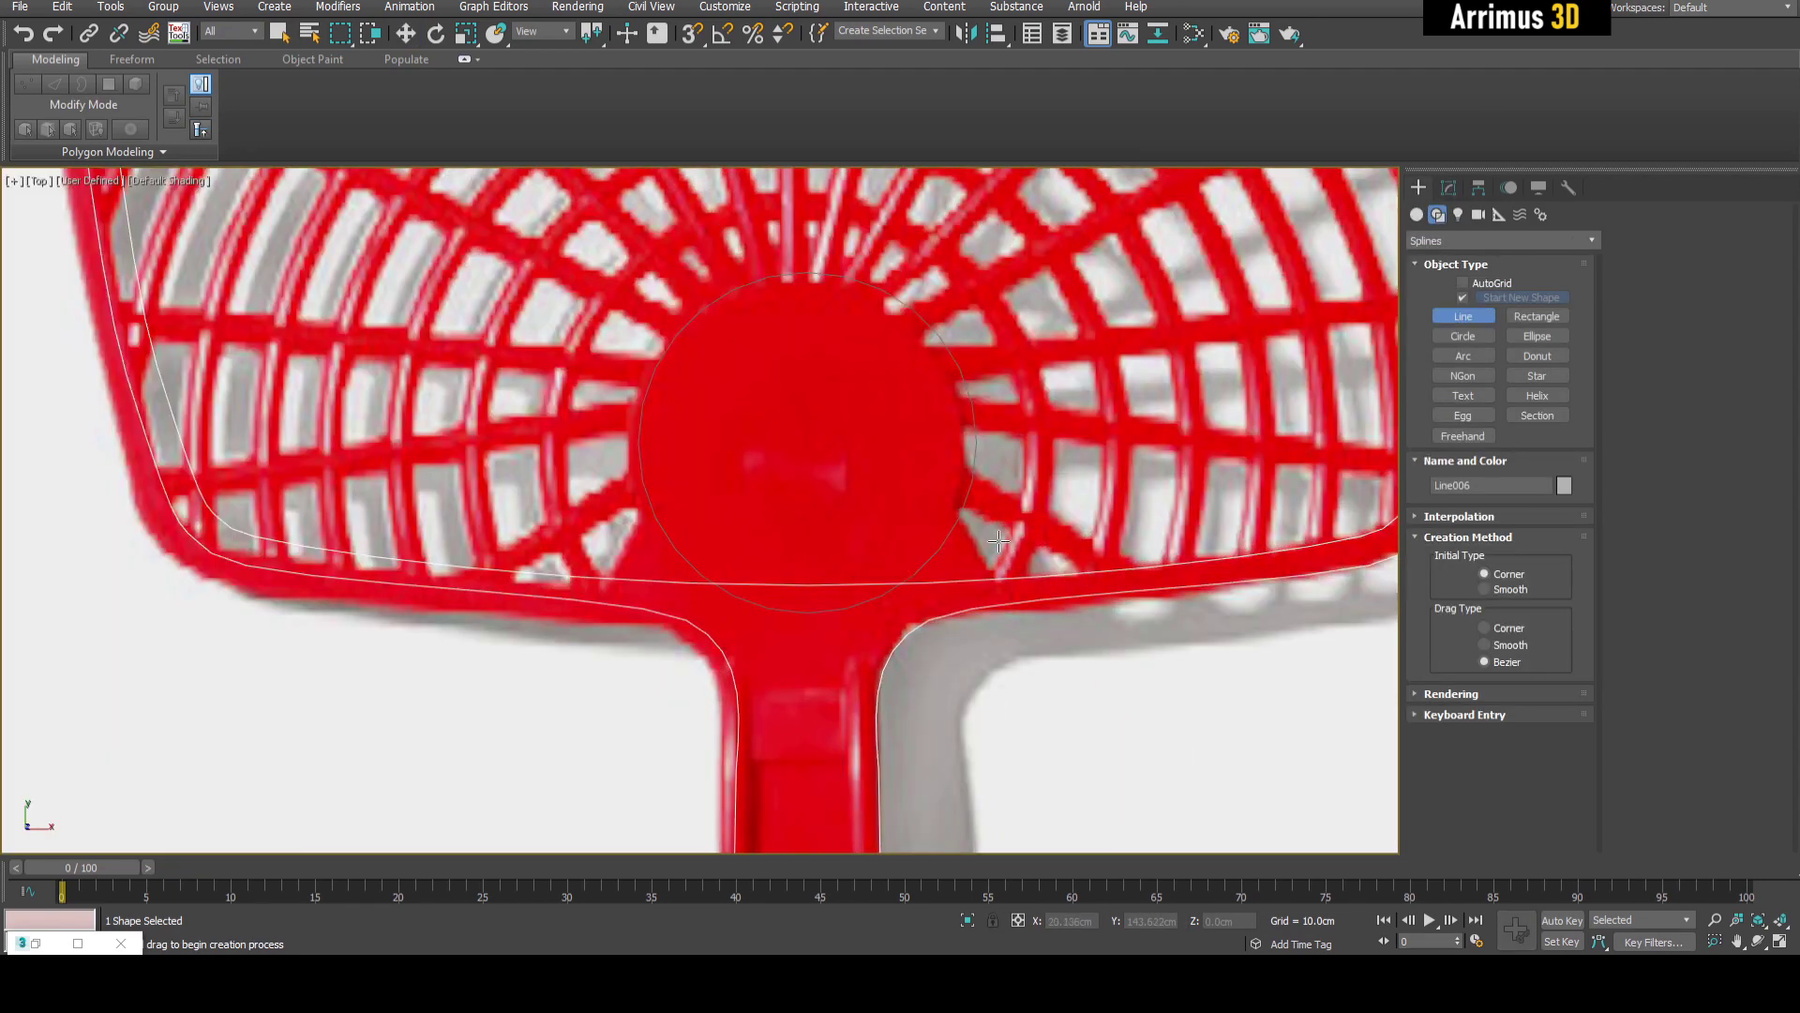
{"action": "left_click", "coordinate": [939, 485]}
{"action": "left_click", "coordinate": [1038, 659]}
{"action": "left_click", "coordinate": [900, 696]}
{"action": "left_click", "coordinate": [798, 522]}
{"action": "left_click", "coordinate": [939, 485]}
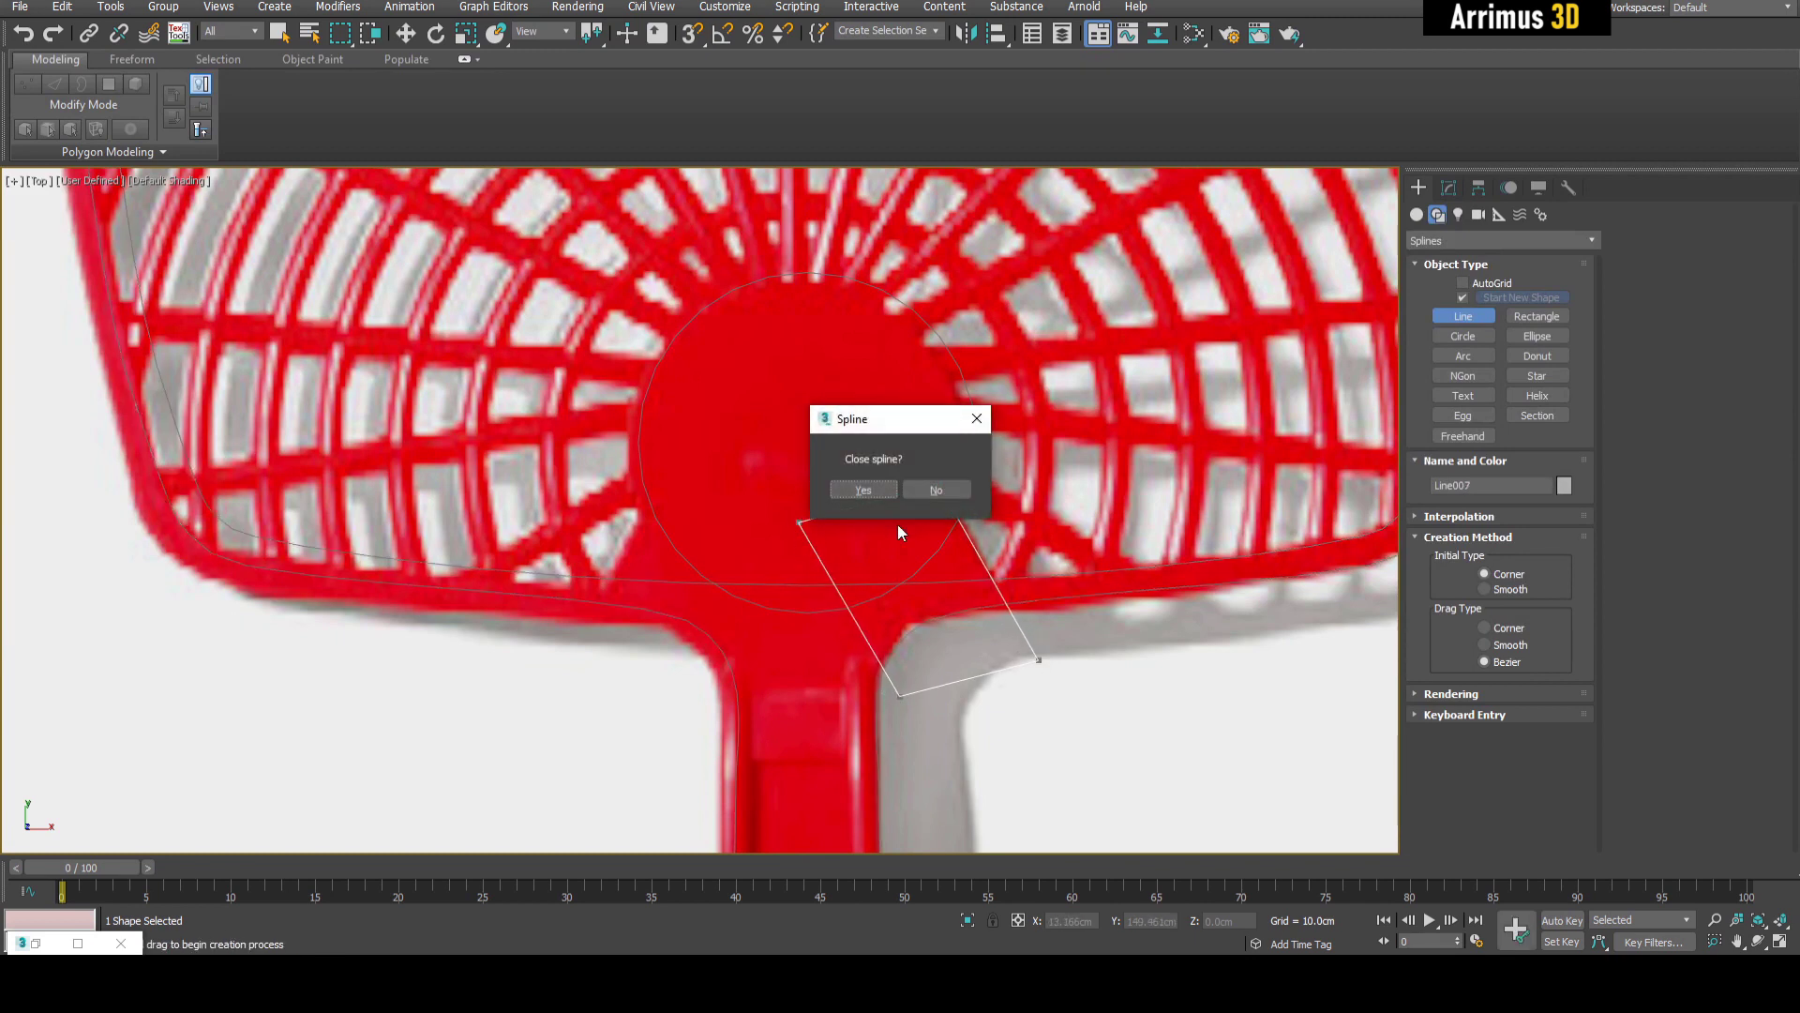
{"action": "left_click", "coordinate": [863, 491]}
{"action": "right_click", "coordinate": [971, 459]}
{"action": "scroll", "coordinate": [971, 460], "scroll_direction": "down", "scroll_amount": 5}
{"action": "scroll", "coordinate": [1025, 456], "scroll_direction": "up", "scroll_amount": 3}
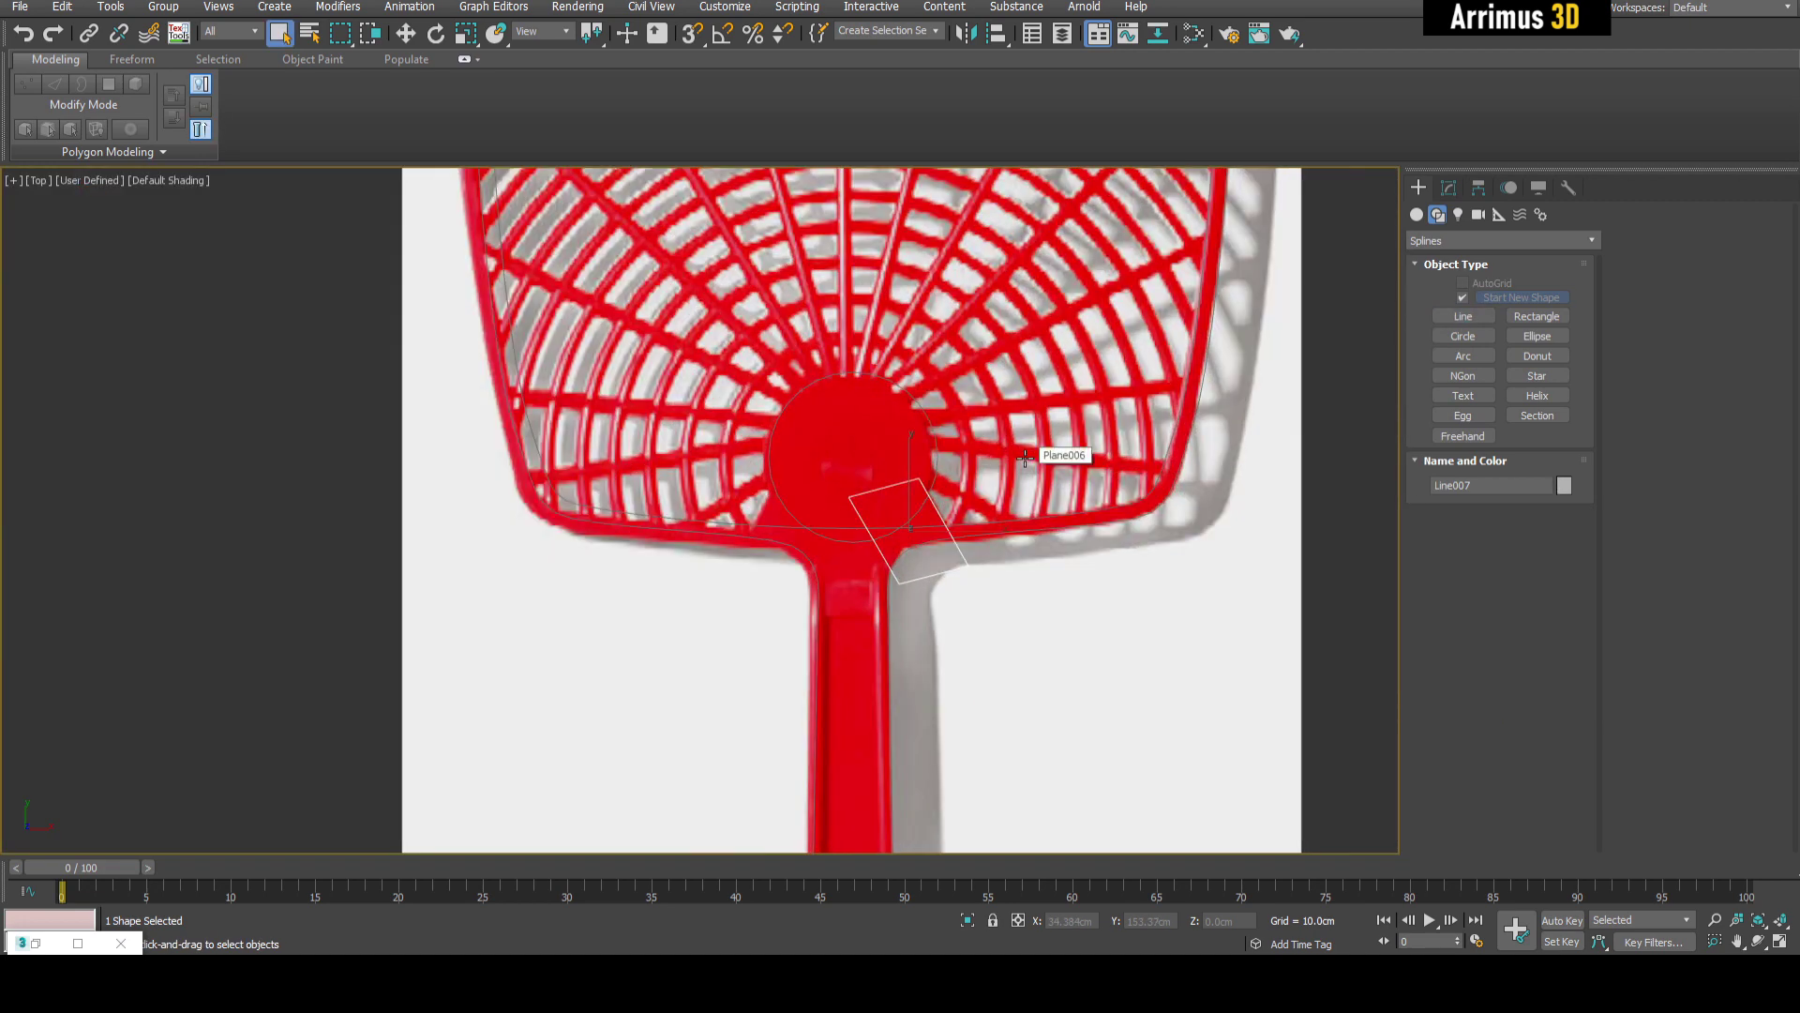
- Add an Edit Spline modifier to the circle at the neck and attach the tilted four-cornered shape to it
{"action": "scroll", "coordinate": [914, 437], "scroll_direction": "up", "scroll_amount": 3}
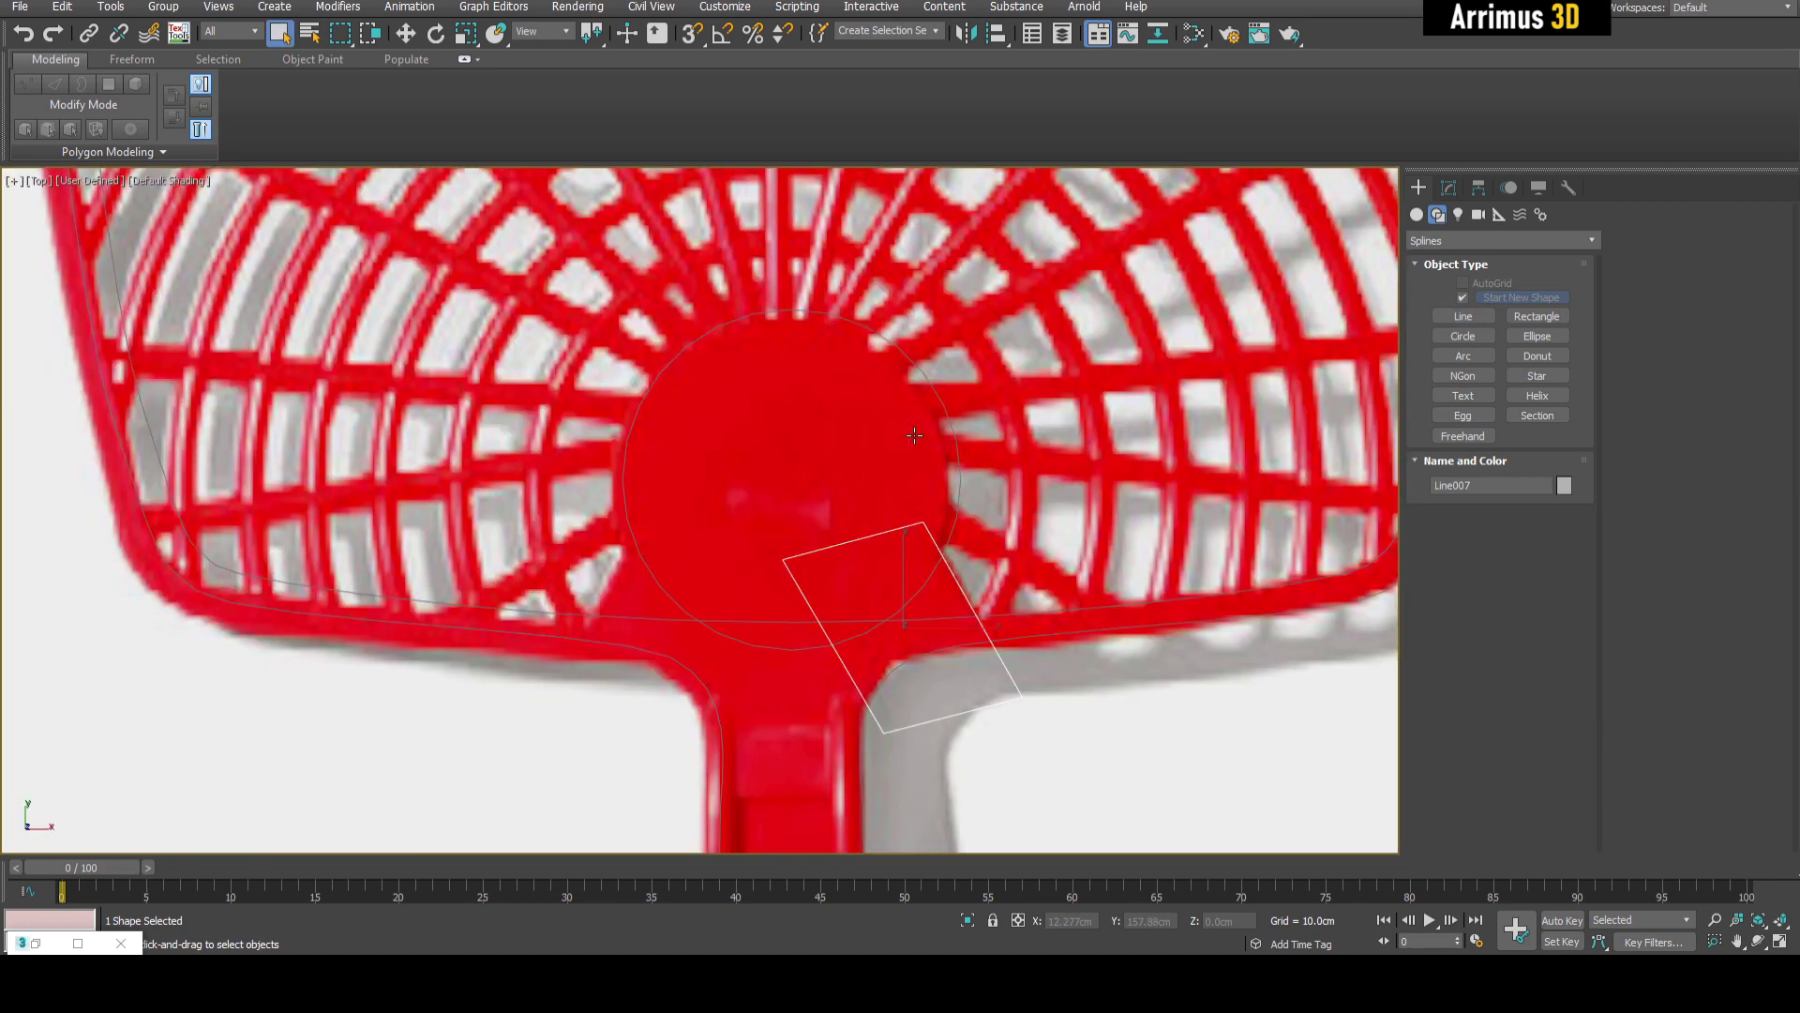
{"action": "left_click", "coordinate": [958, 463]}
{"action": "left_click", "coordinate": [1448, 190]}
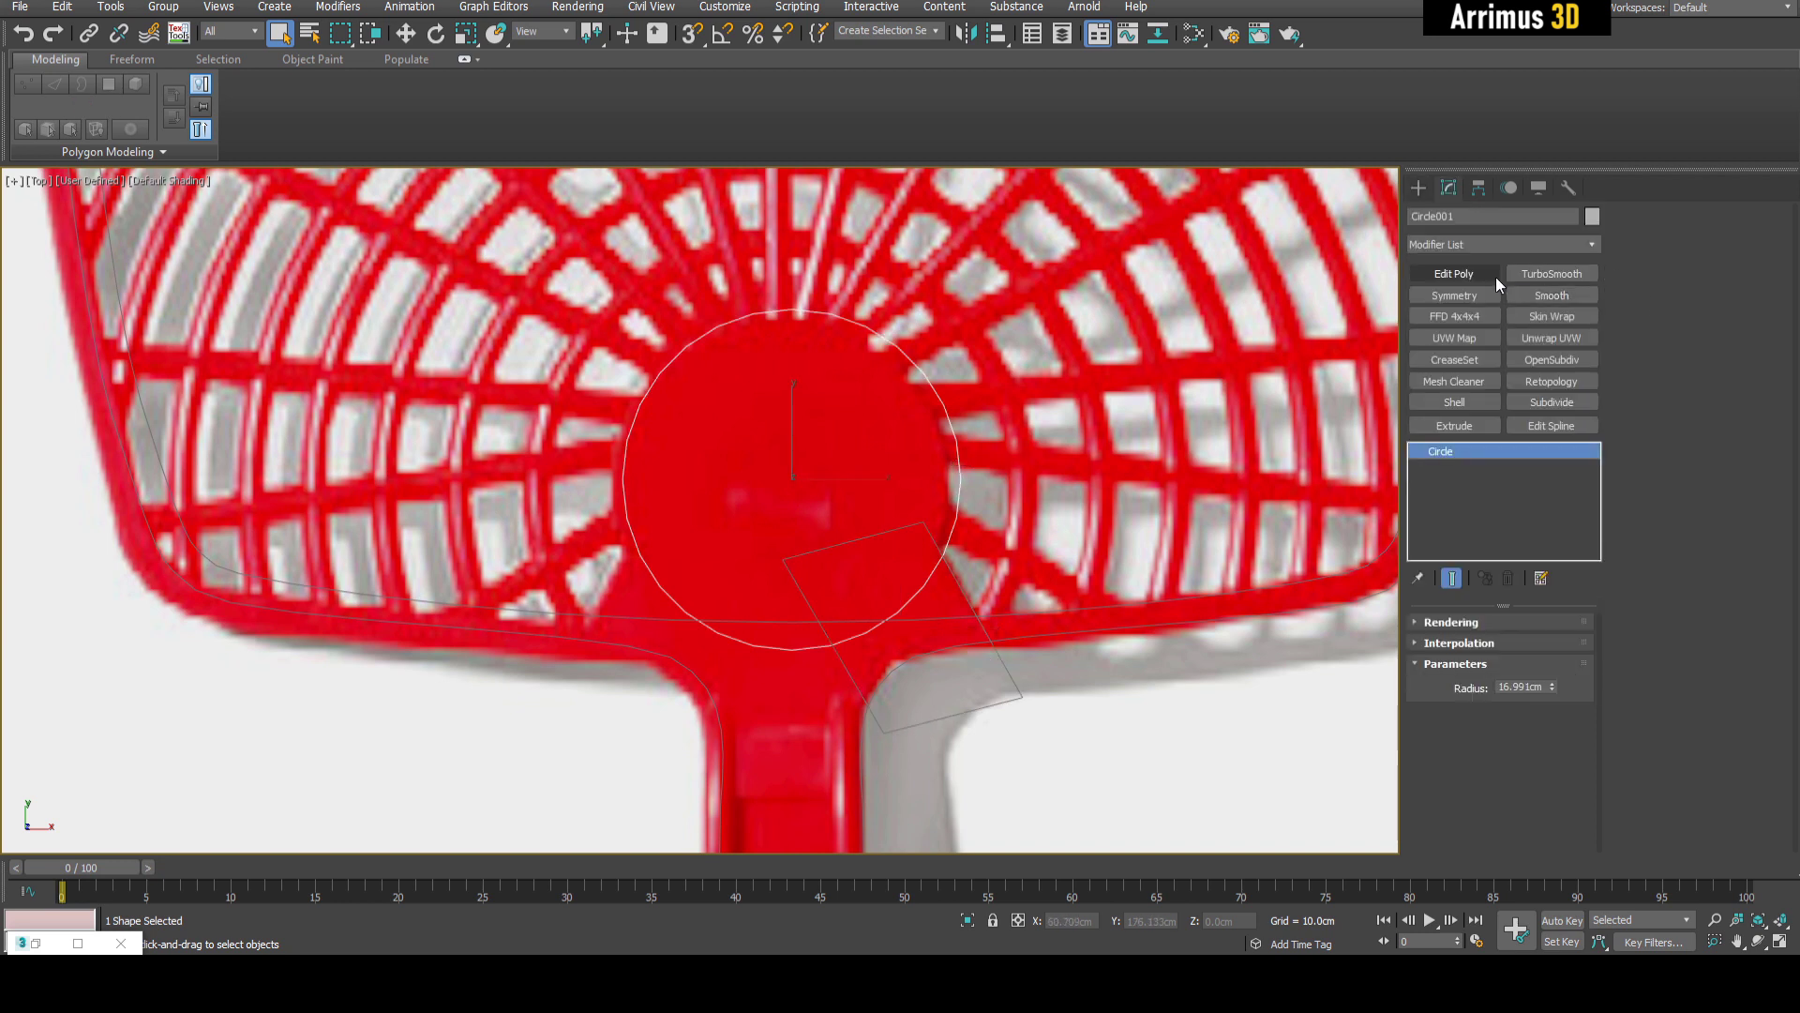
{"action": "left_click", "coordinate": [1543, 424]}
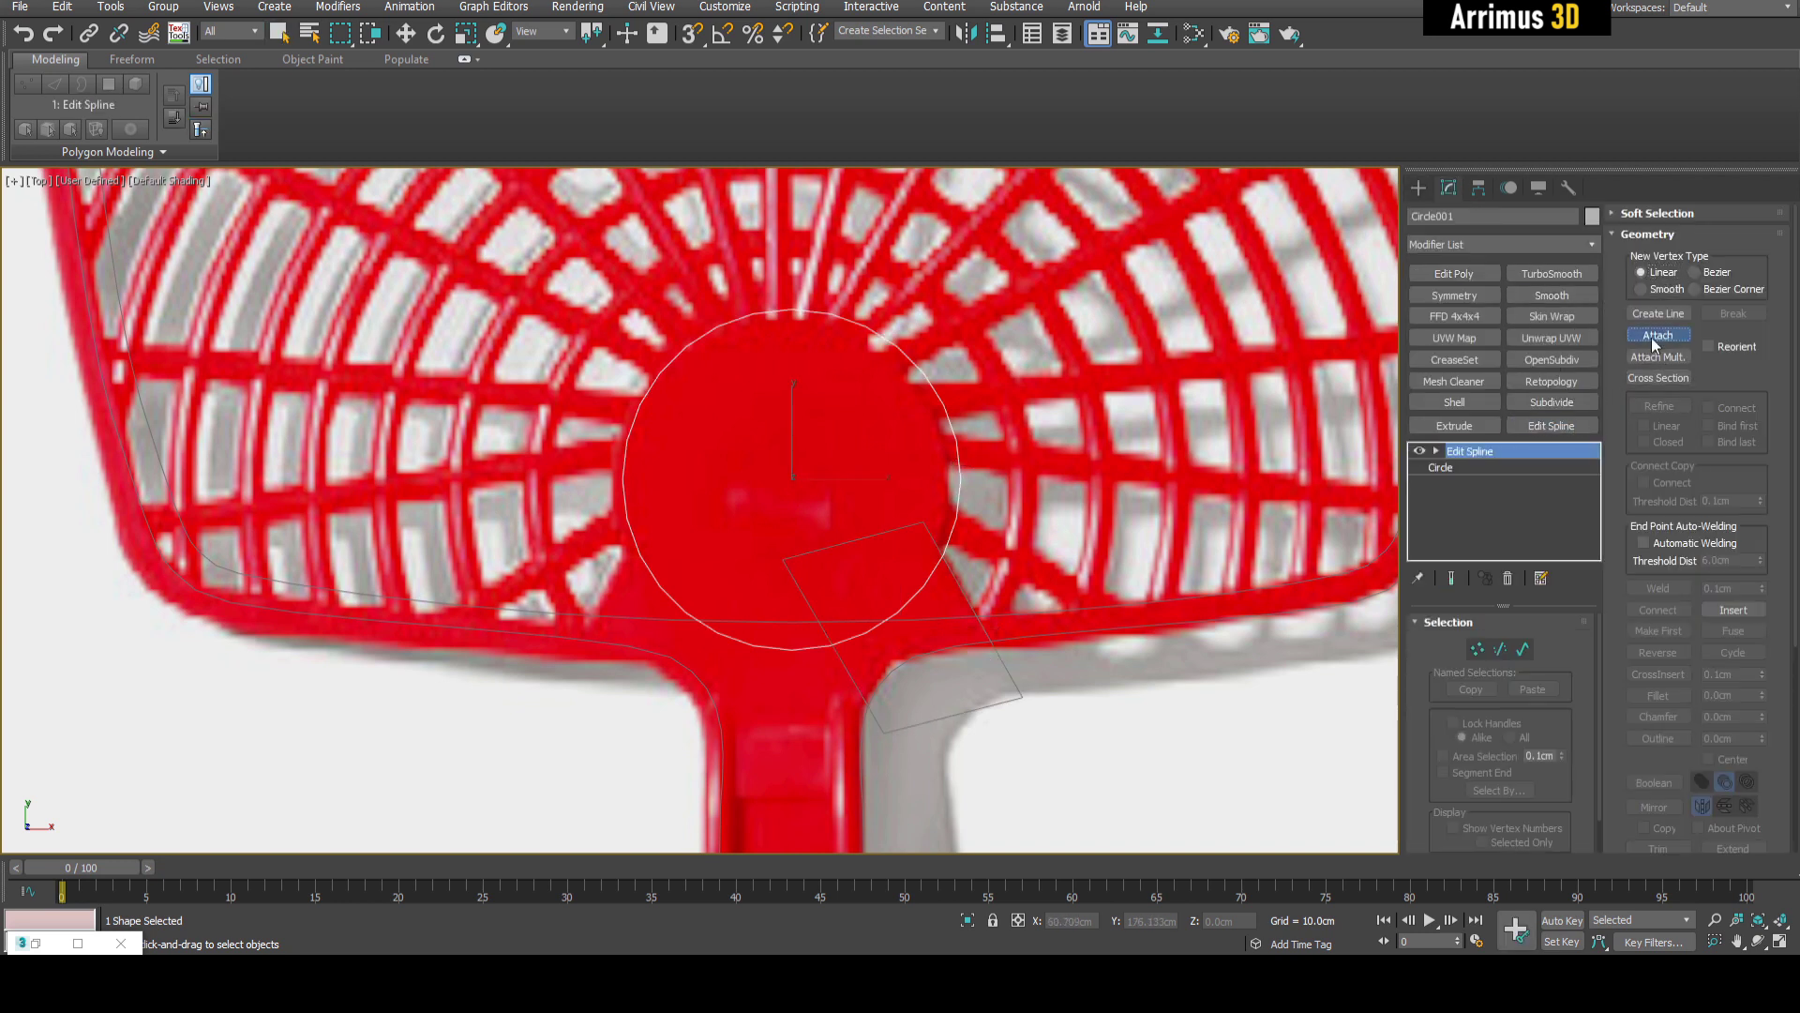
{"action": "left_click", "coordinate": [952, 593]}
{"action": "key", "text": "w"}
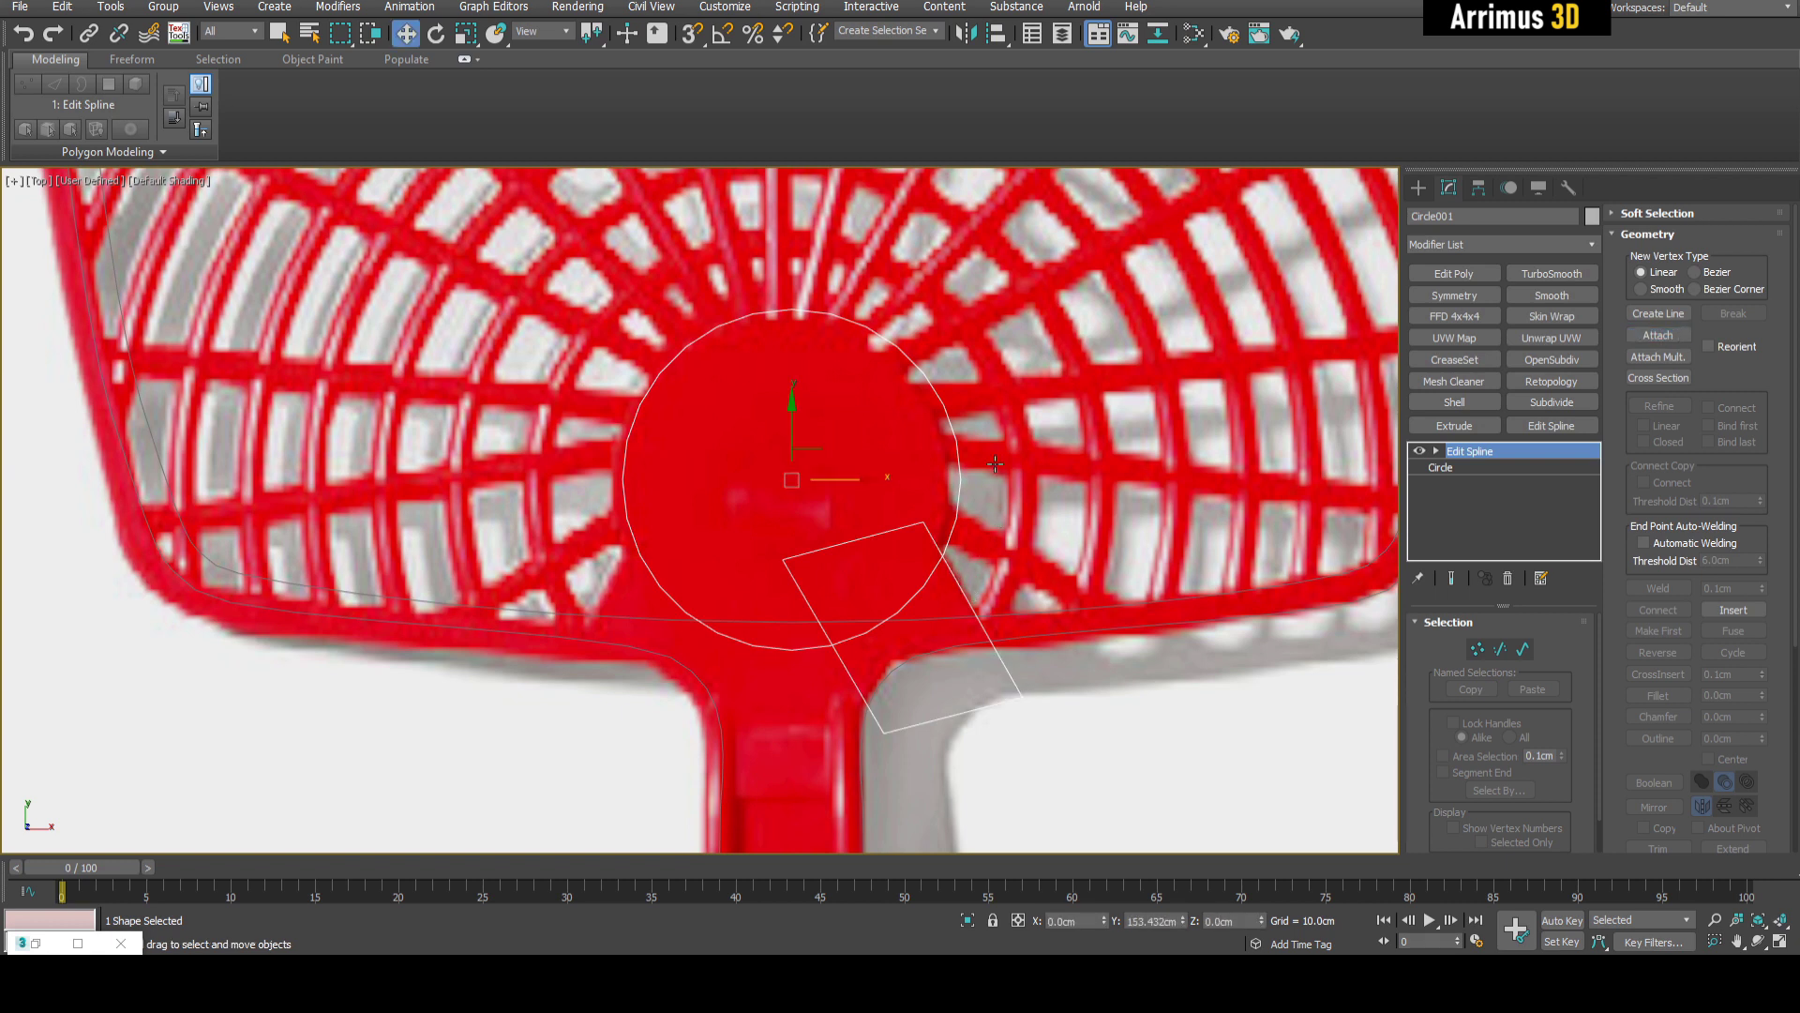
- Merge the circle and the four-cornered shape with a Boolean union, then leave spline editing
{"action": "left_click", "coordinate": [1435, 451]}
{"action": "left_click", "coordinate": [1469, 498]}
{"action": "left_click", "coordinate": [954, 525]}
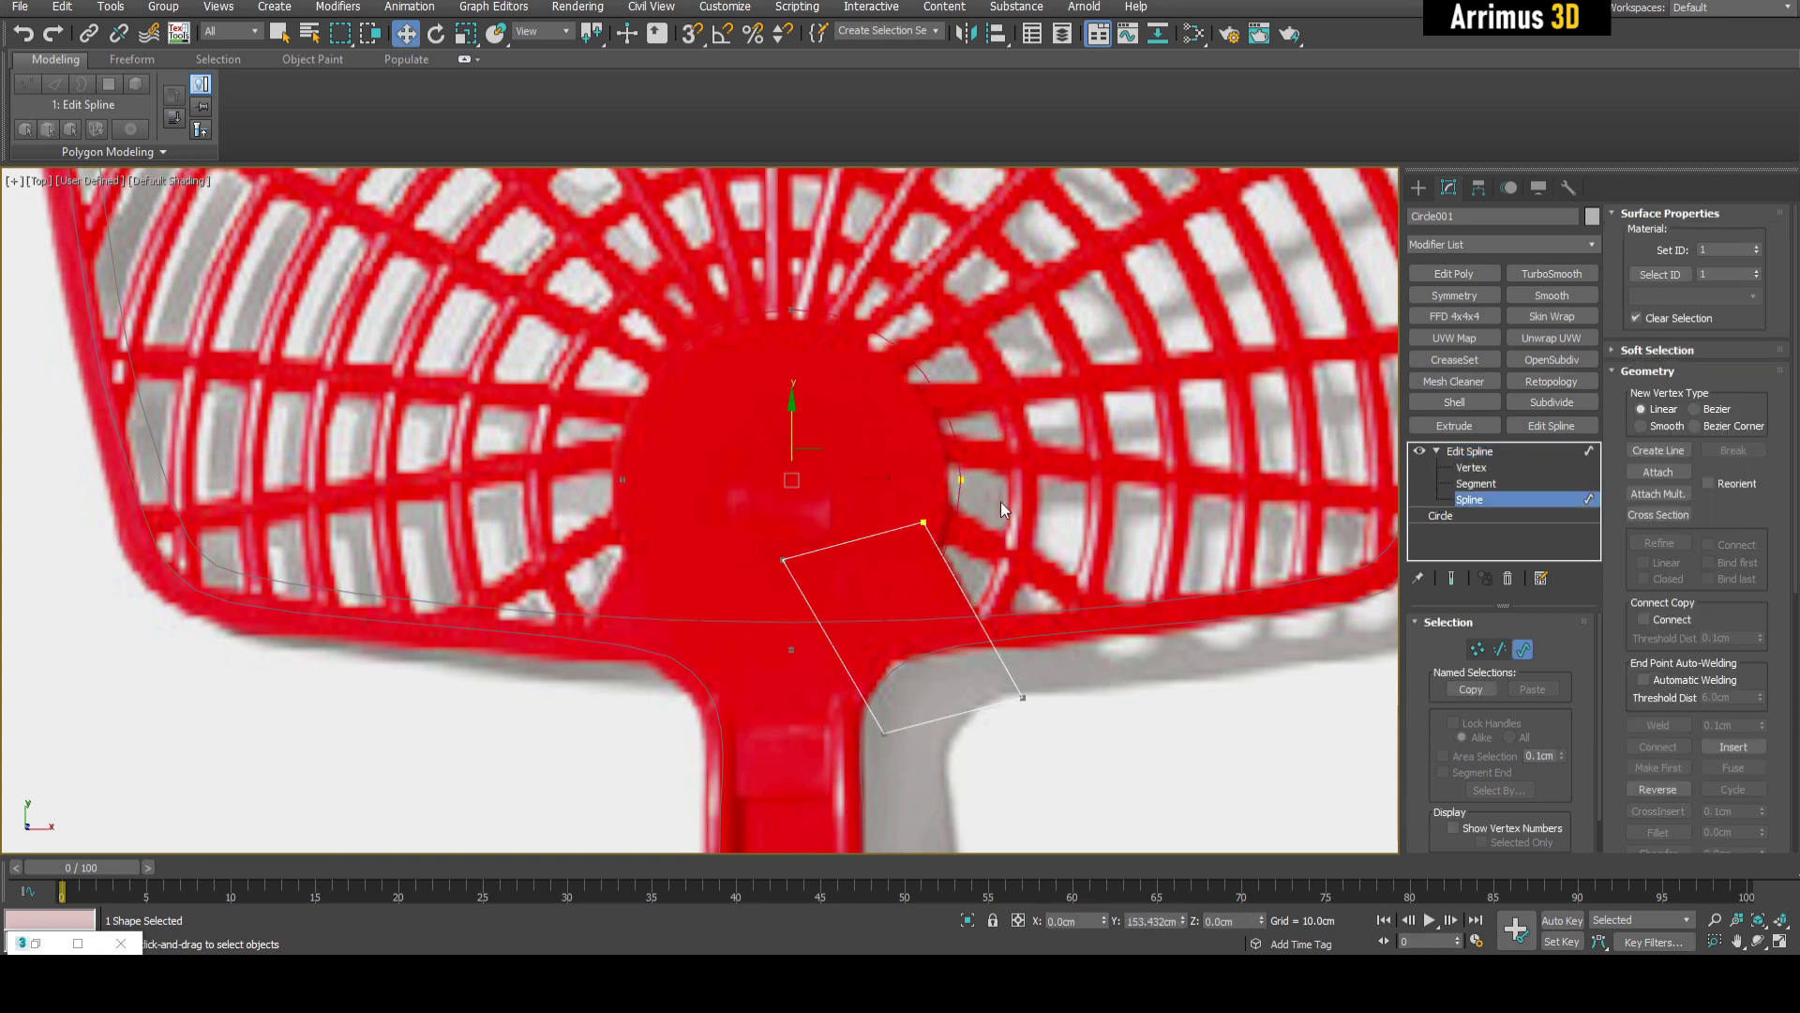
{"action": "left_click_drag", "start_coordinate": [1620, 750], "coordinate": [1590, 373]}
{"action": "left_click", "coordinate": [1683, 542]}
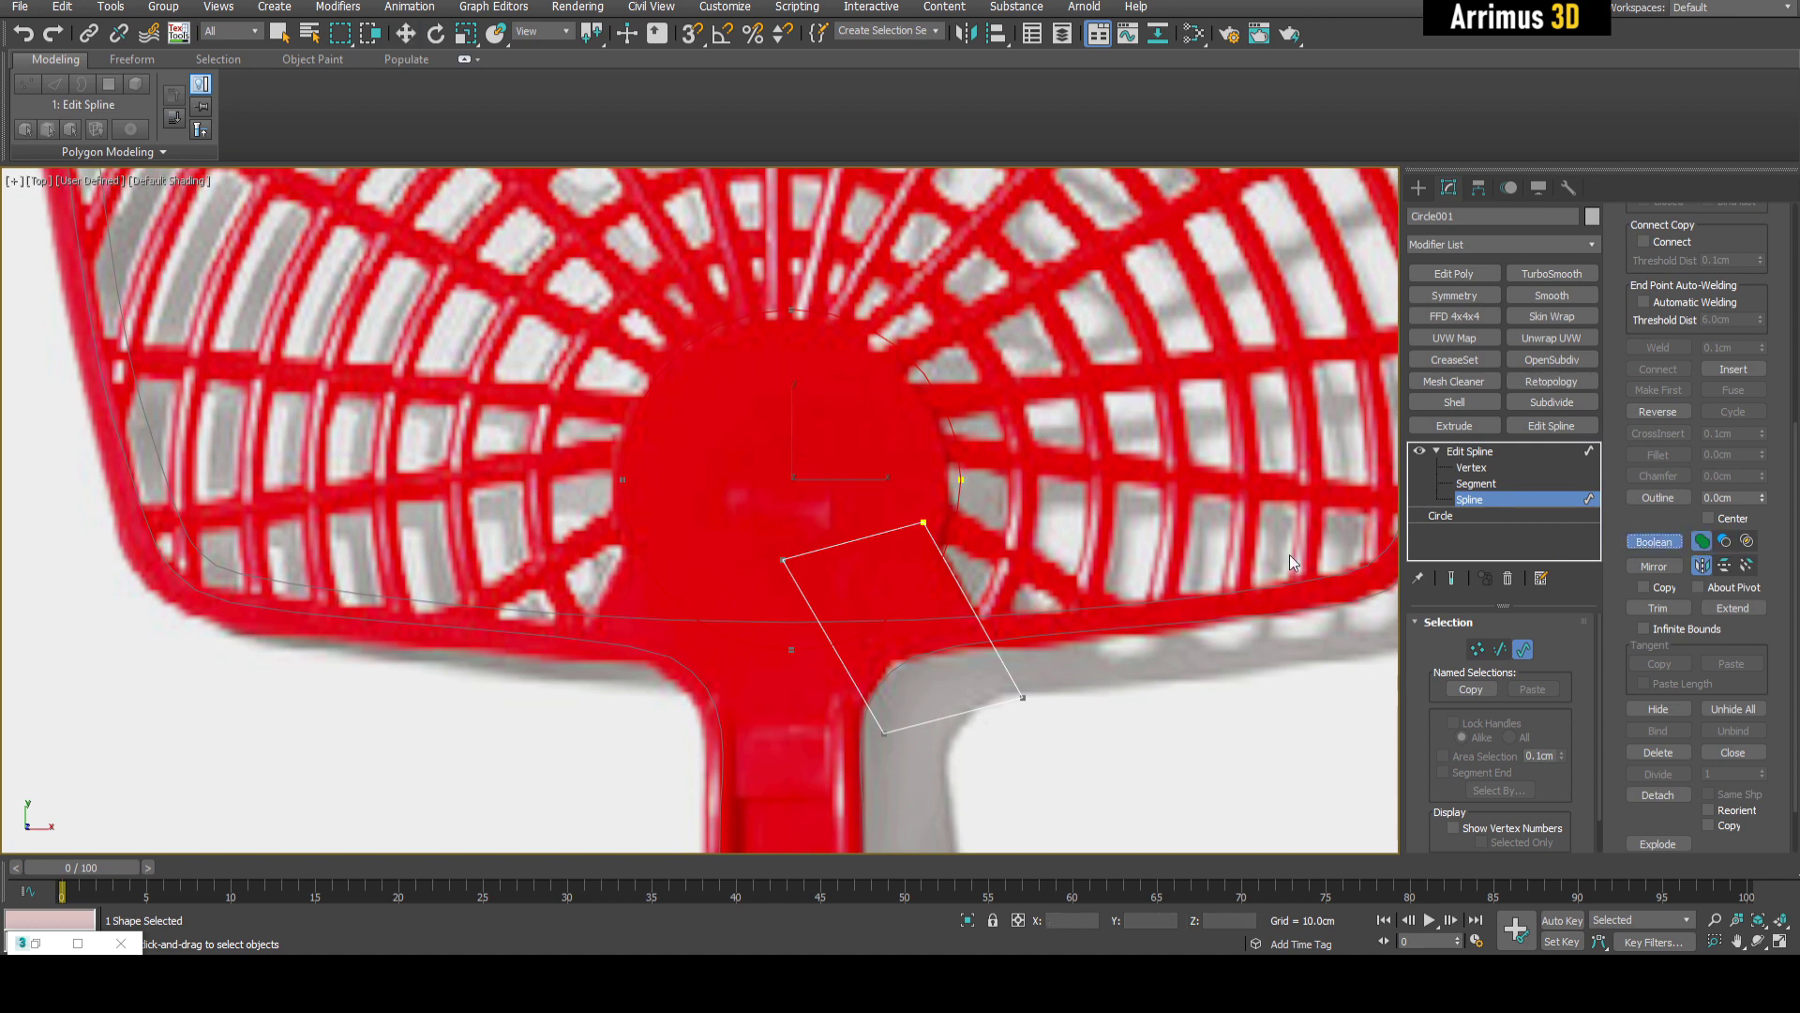
{"action": "left_click", "coordinate": [966, 597]}
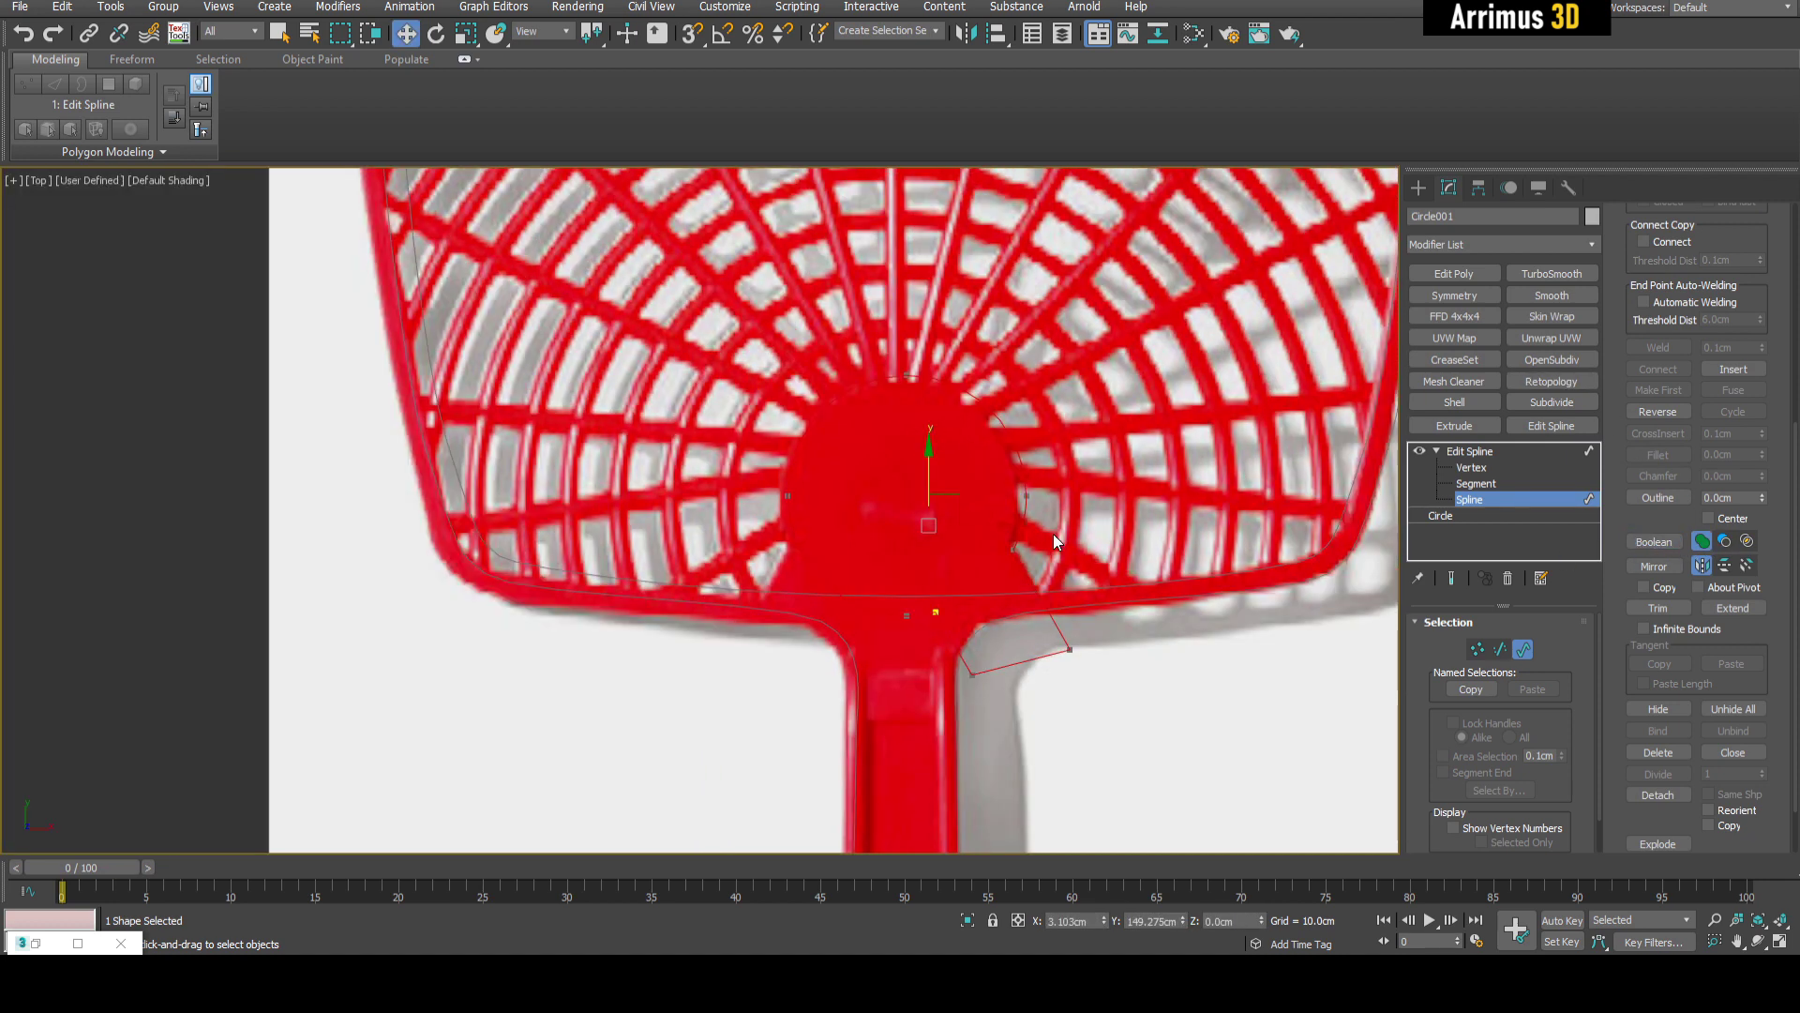
{"action": "left_click", "coordinate": [1061, 619]}
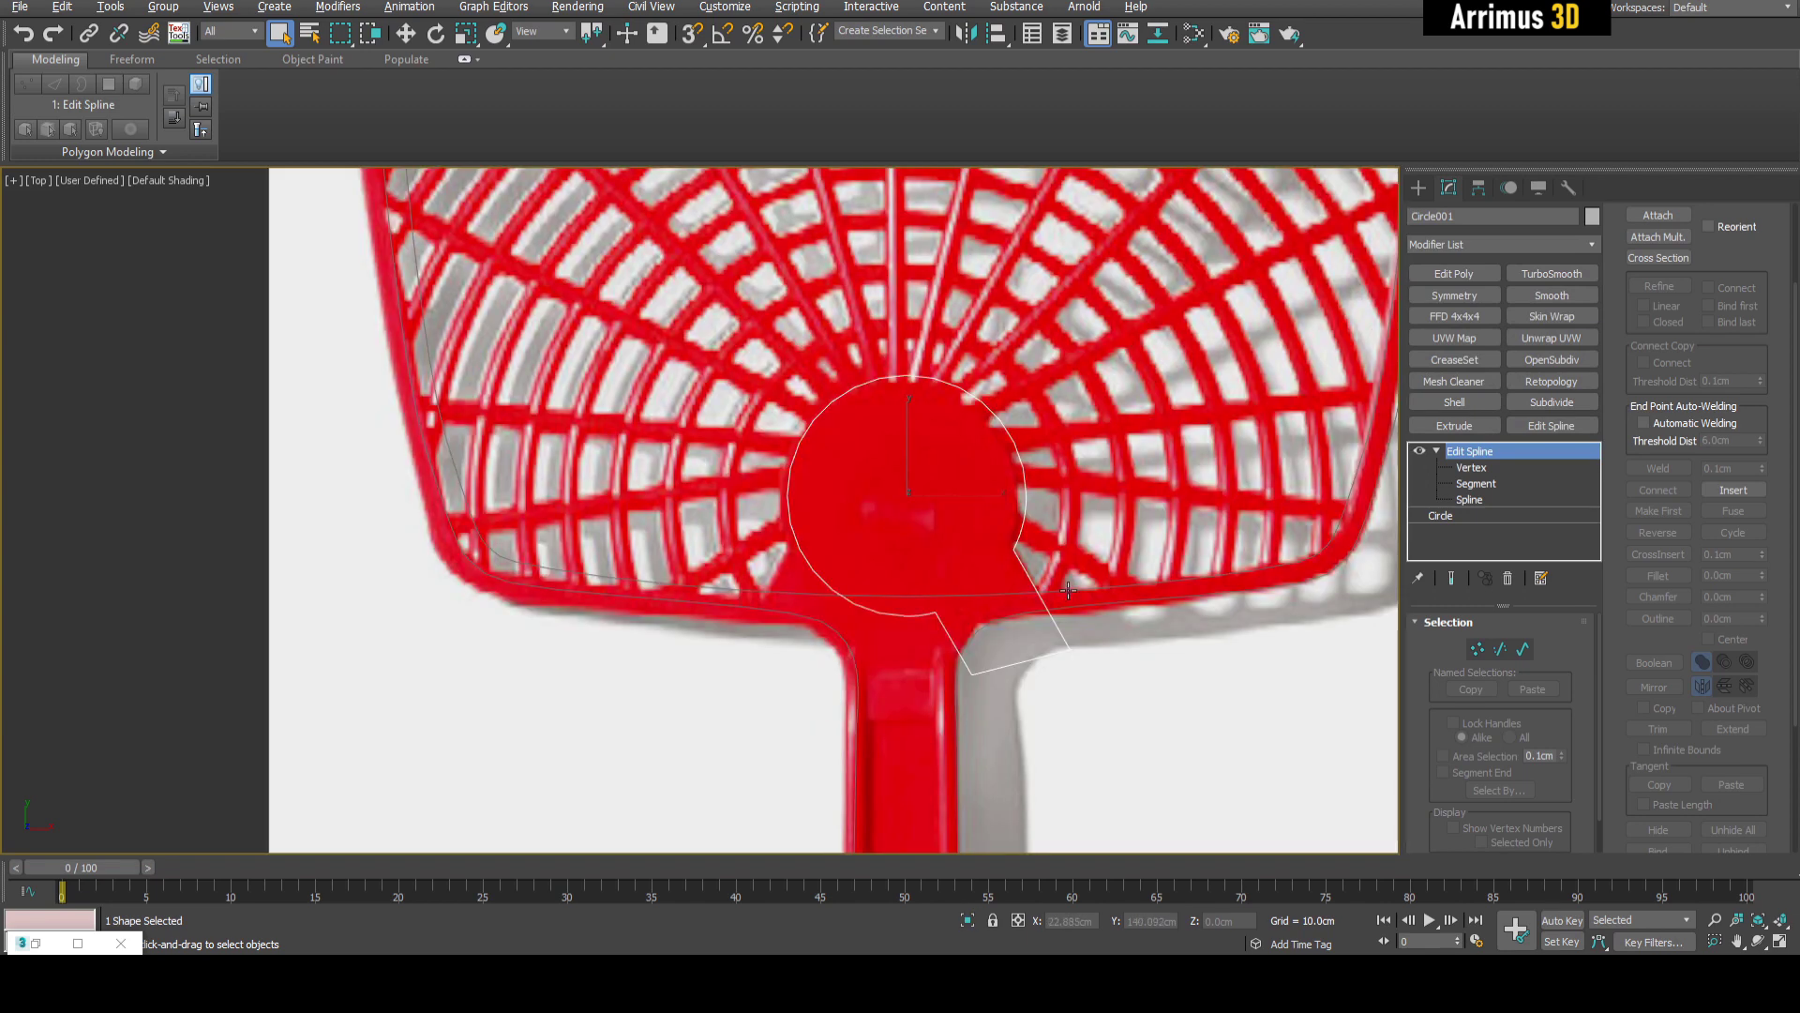
- Isolate the splines without the reference plane and attach the merged circle shape to the swatter outline
{"action": "left_click", "coordinate": [1068, 588]}
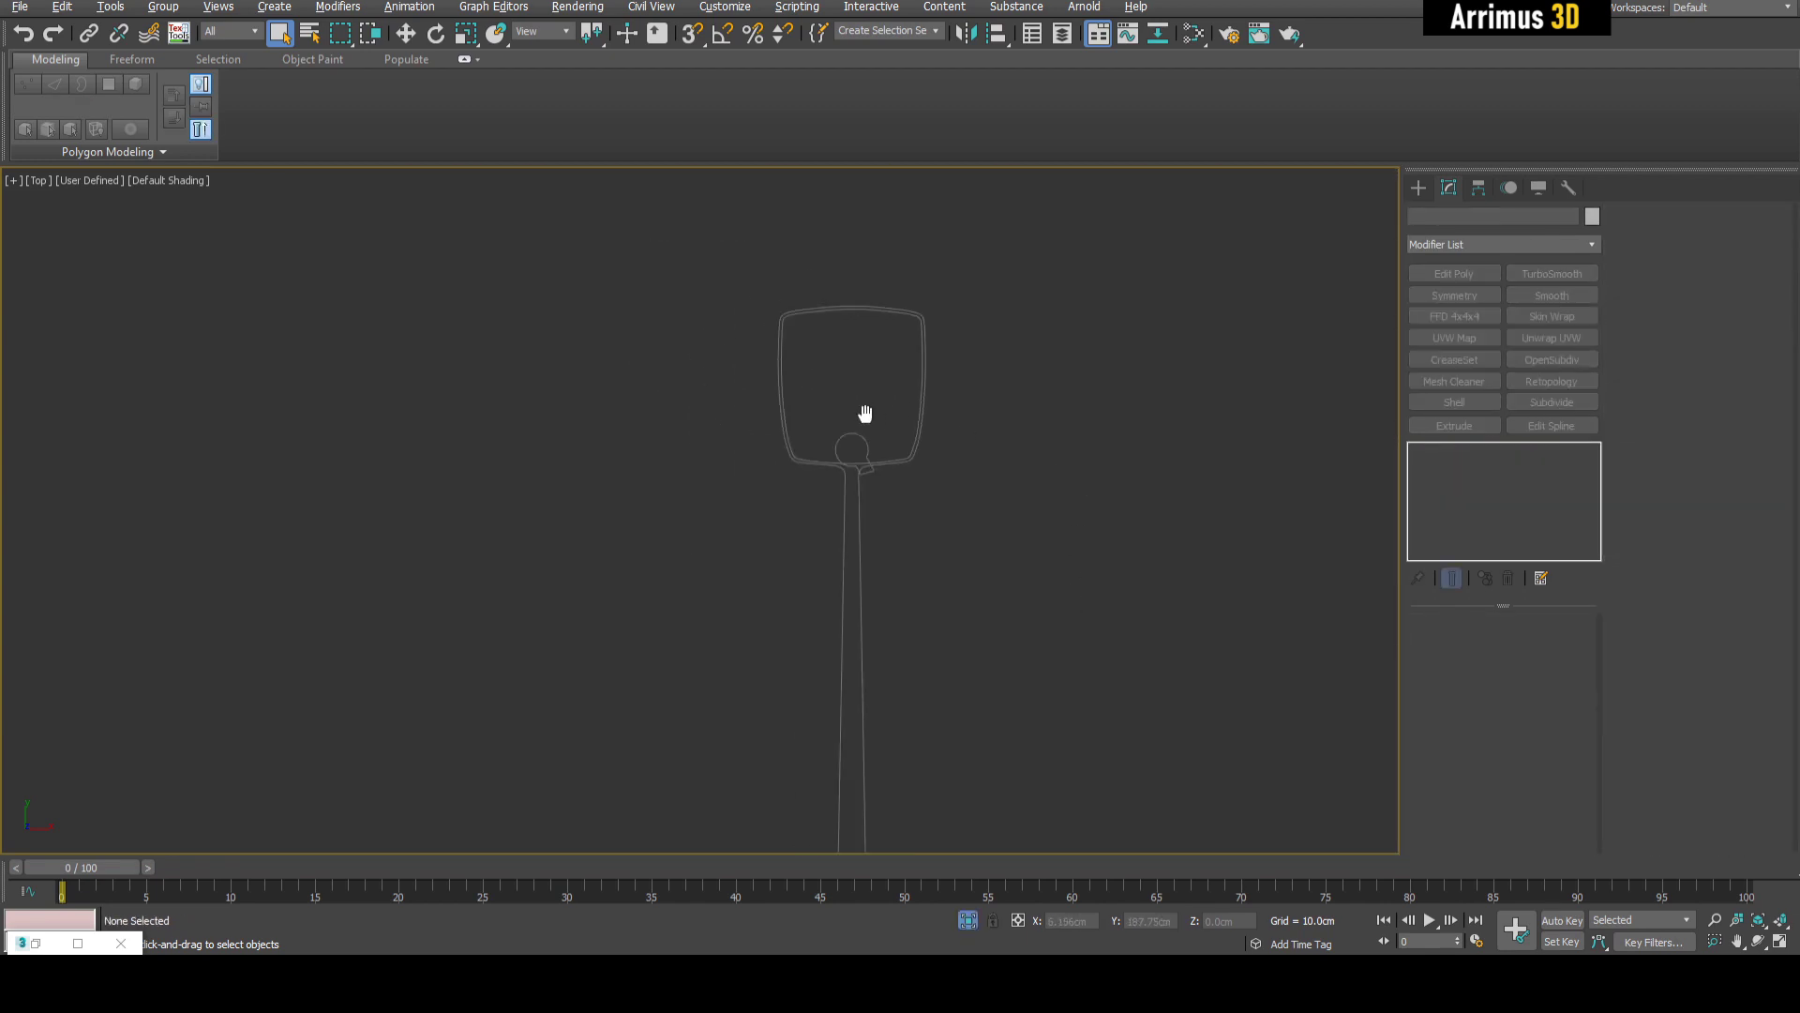
{"action": "scroll", "coordinate": [971, 520], "scroll_direction": "up", "scroll_amount": 8}
{"action": "scroll", "coordinate": [972, 519], "scroll_direction": "up", "scroll_amount": 2}
{"action": "middle_click_drag", "start_coordinate": [1061, 636], "coordinate": [1066, 581]}
{"action": "left_click_drag", "start_coordinate": [1067, 581], "coordinate": [998, 642]}
{"action": "key", "text": "3"}
{"action": "key", "text": "w"}
{"action": "middle_click_drag", "start_coordinate": [1189, 677], "coordinate": [1326, 593]}
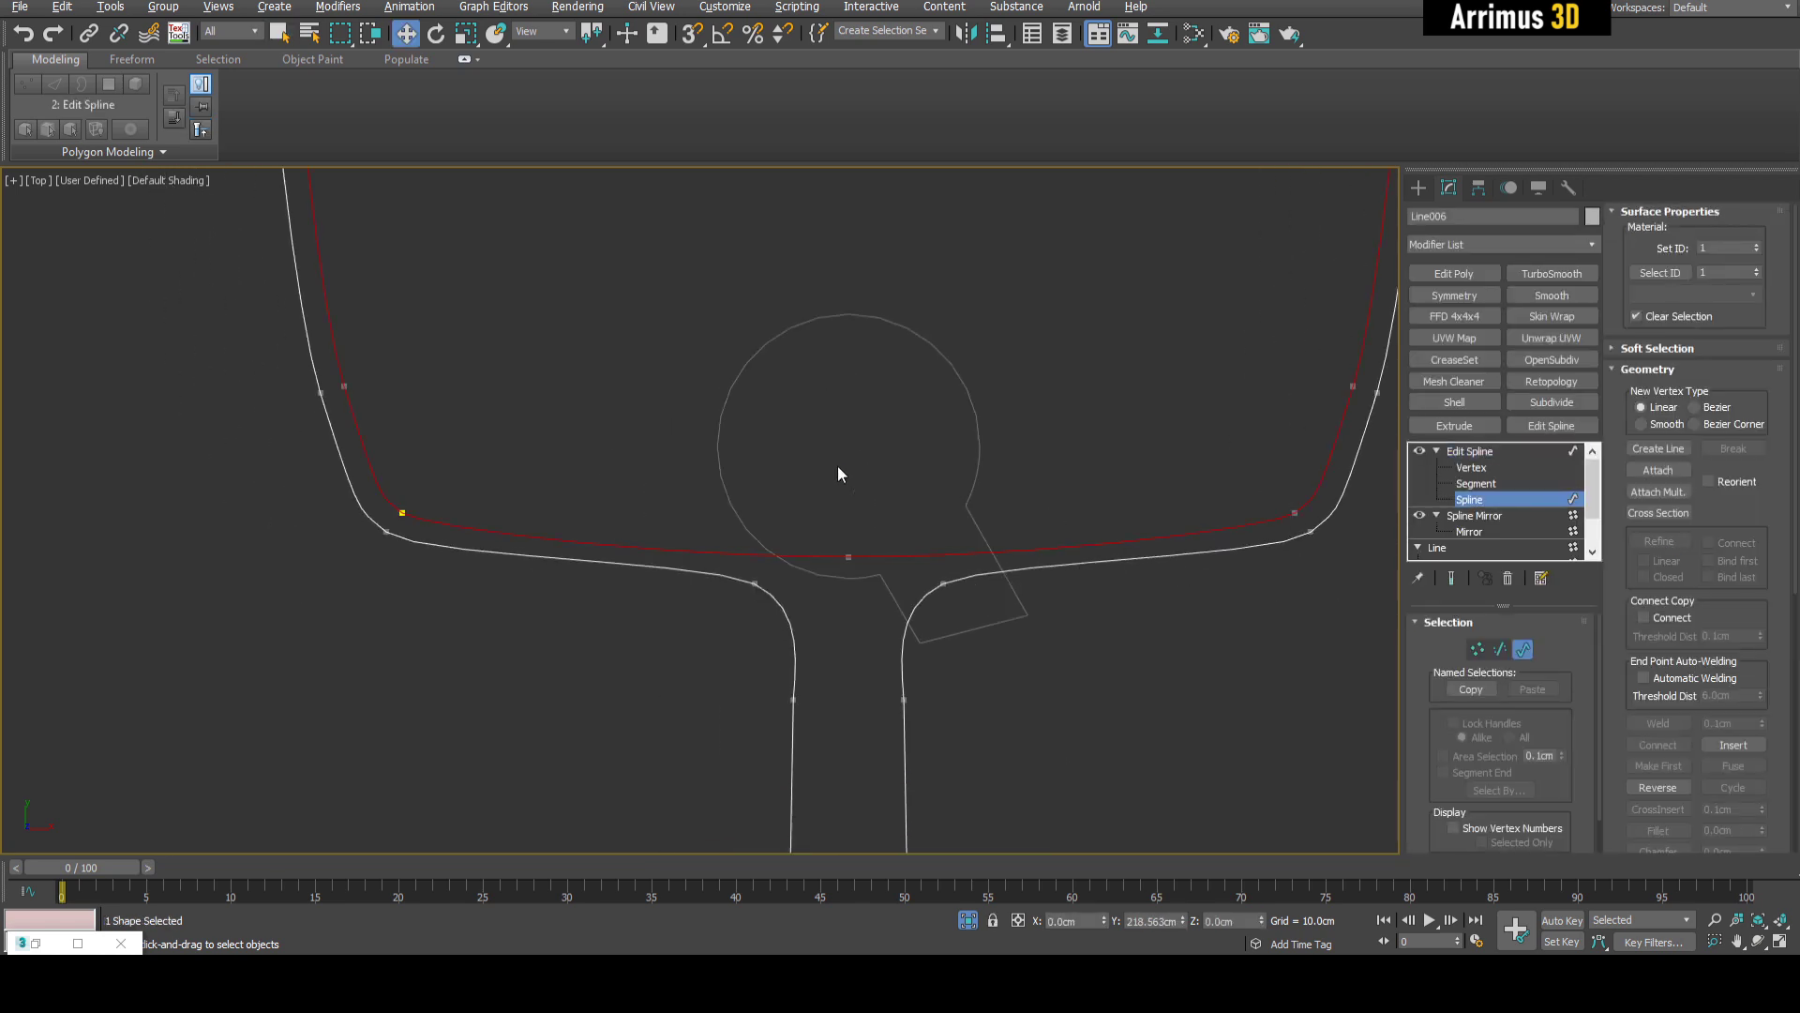
{"action": "left_click", "coordinate": [1657, 470]}
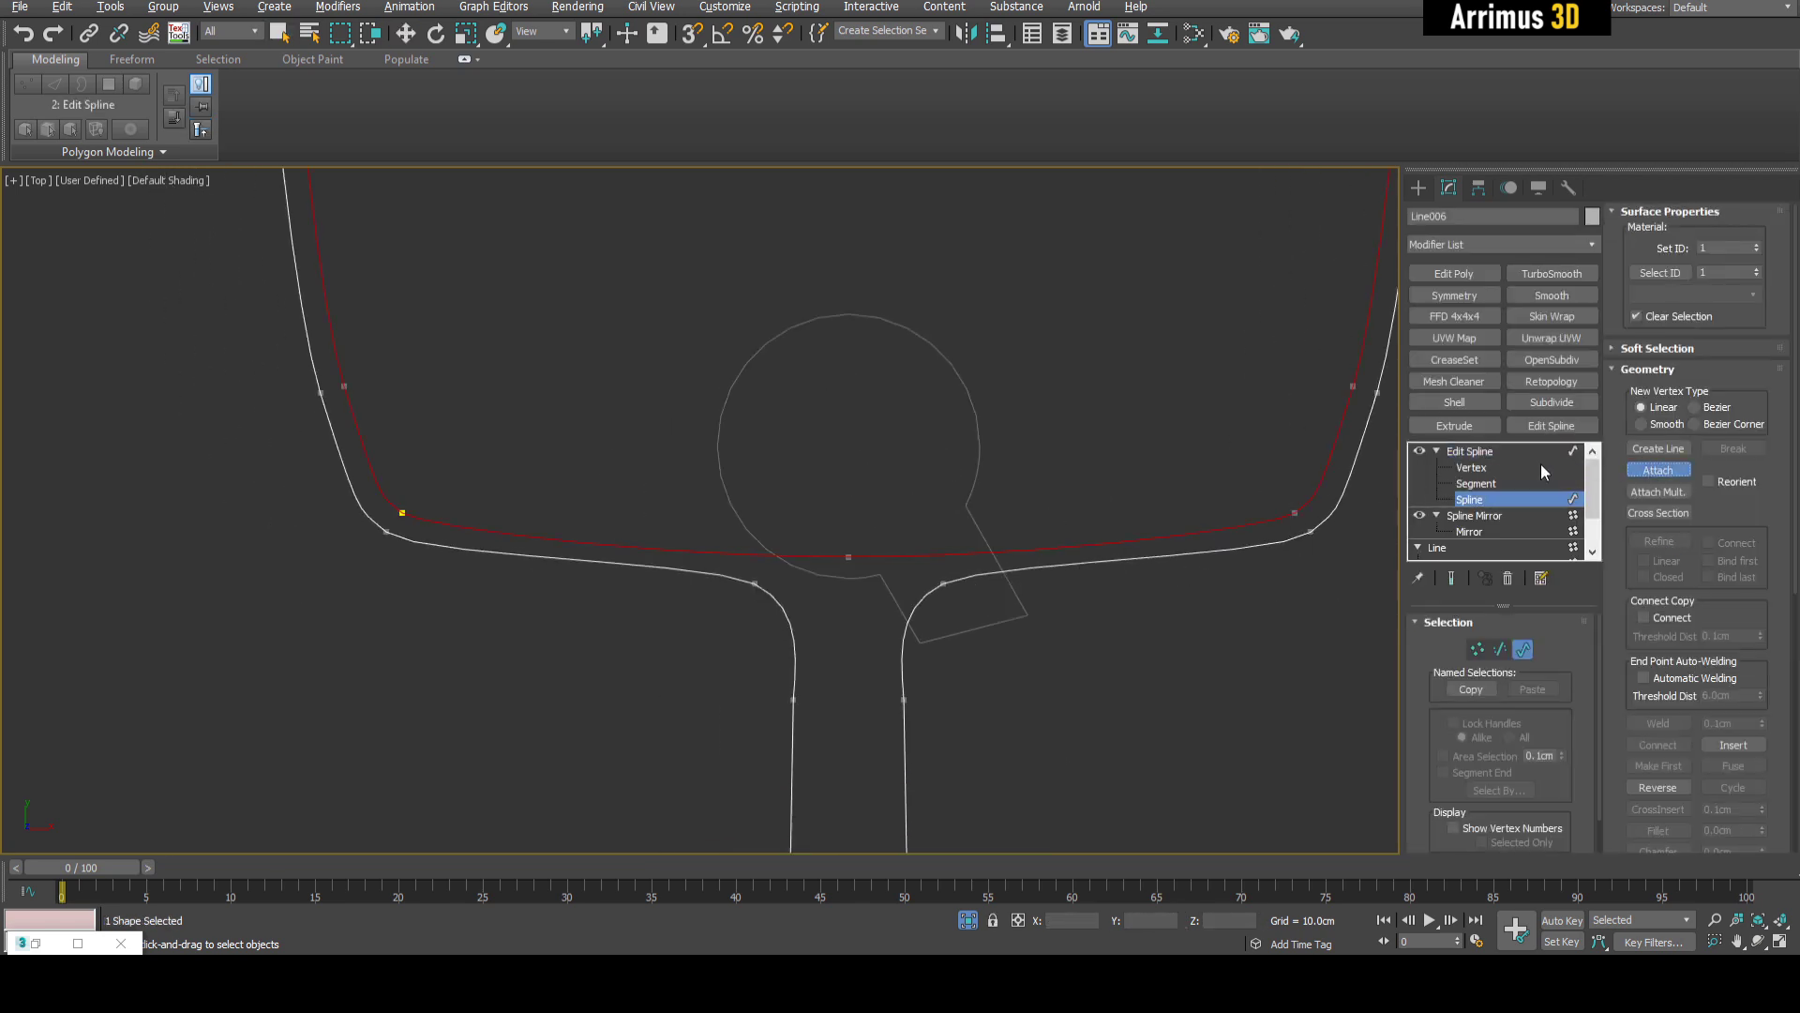
{"action": "left_click", "coordinate": [979, 466]}
{"action": "right_click", "coordinate": [1054, 432]}
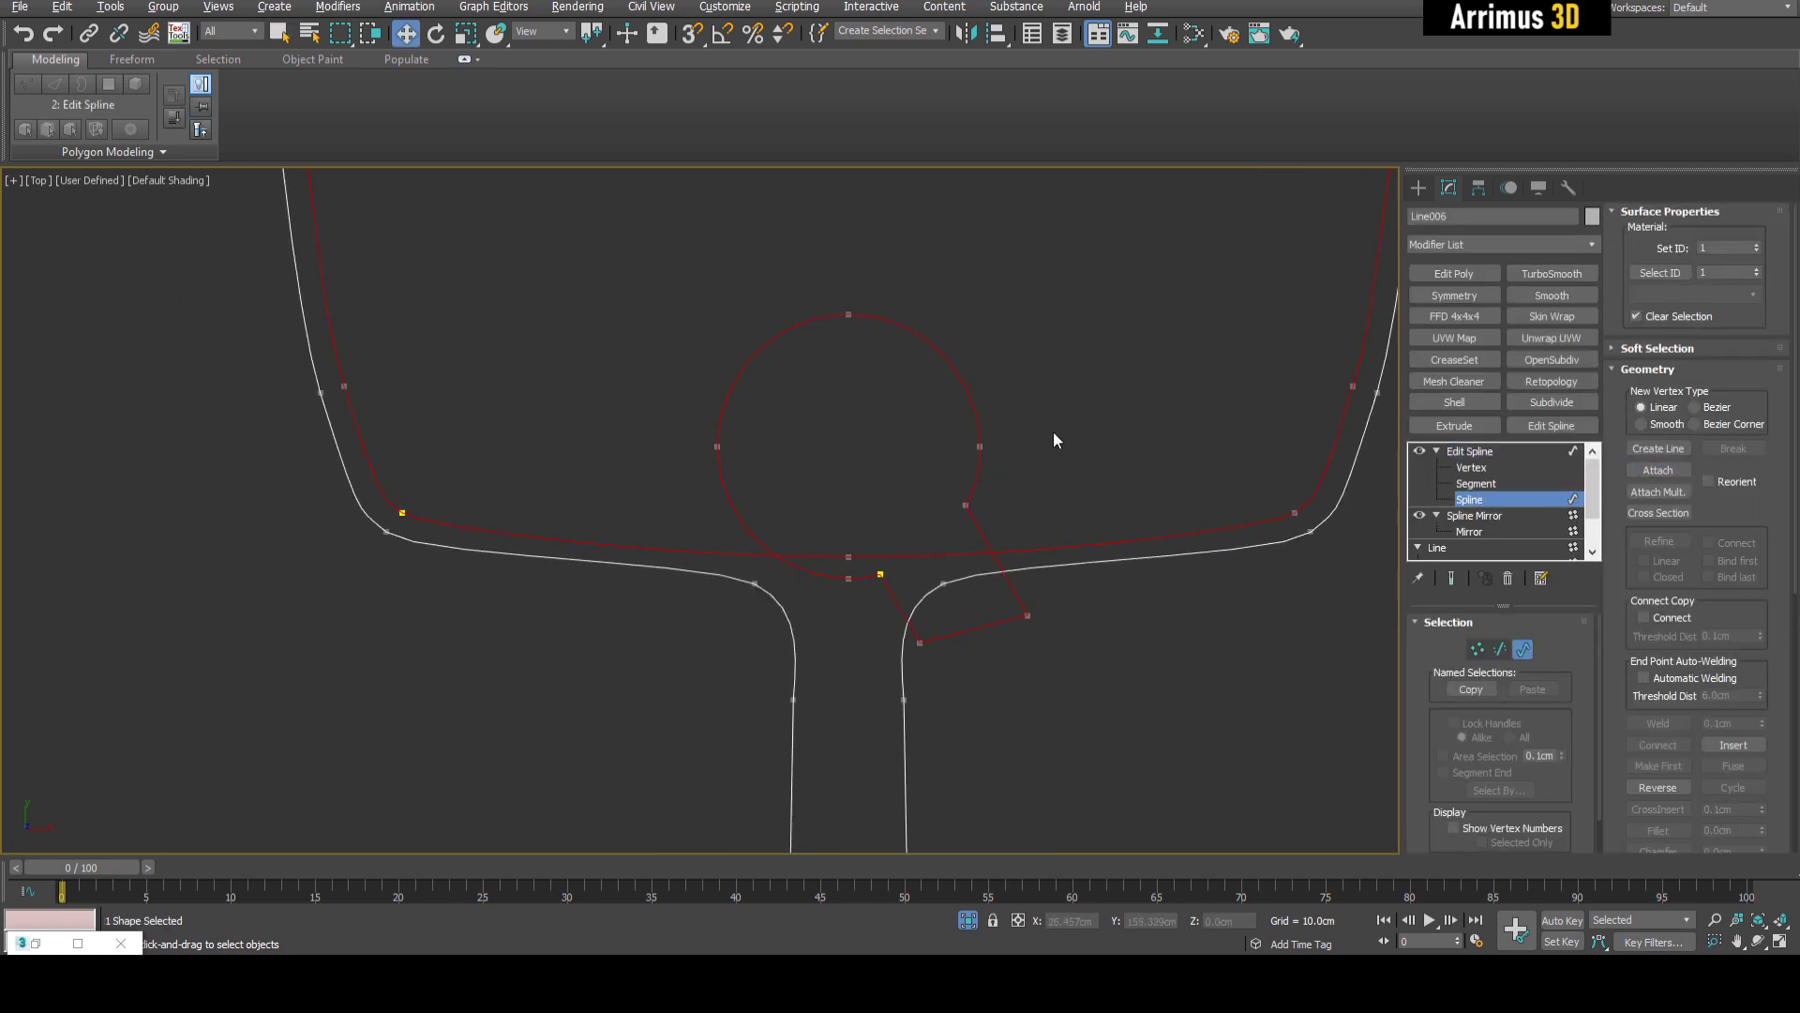
- Subtract the merged circle shape from the inner outline with a Boolean subtraction, then leave spline editing
{"action": "left_click", "coordinate": [1183, 390]}
{"action": "left_click", "coordinate": [1189, 524]}
{"action": "left_click_drag", "start_coordinate": [1625, 731], "coordinate": [1601, 352]}
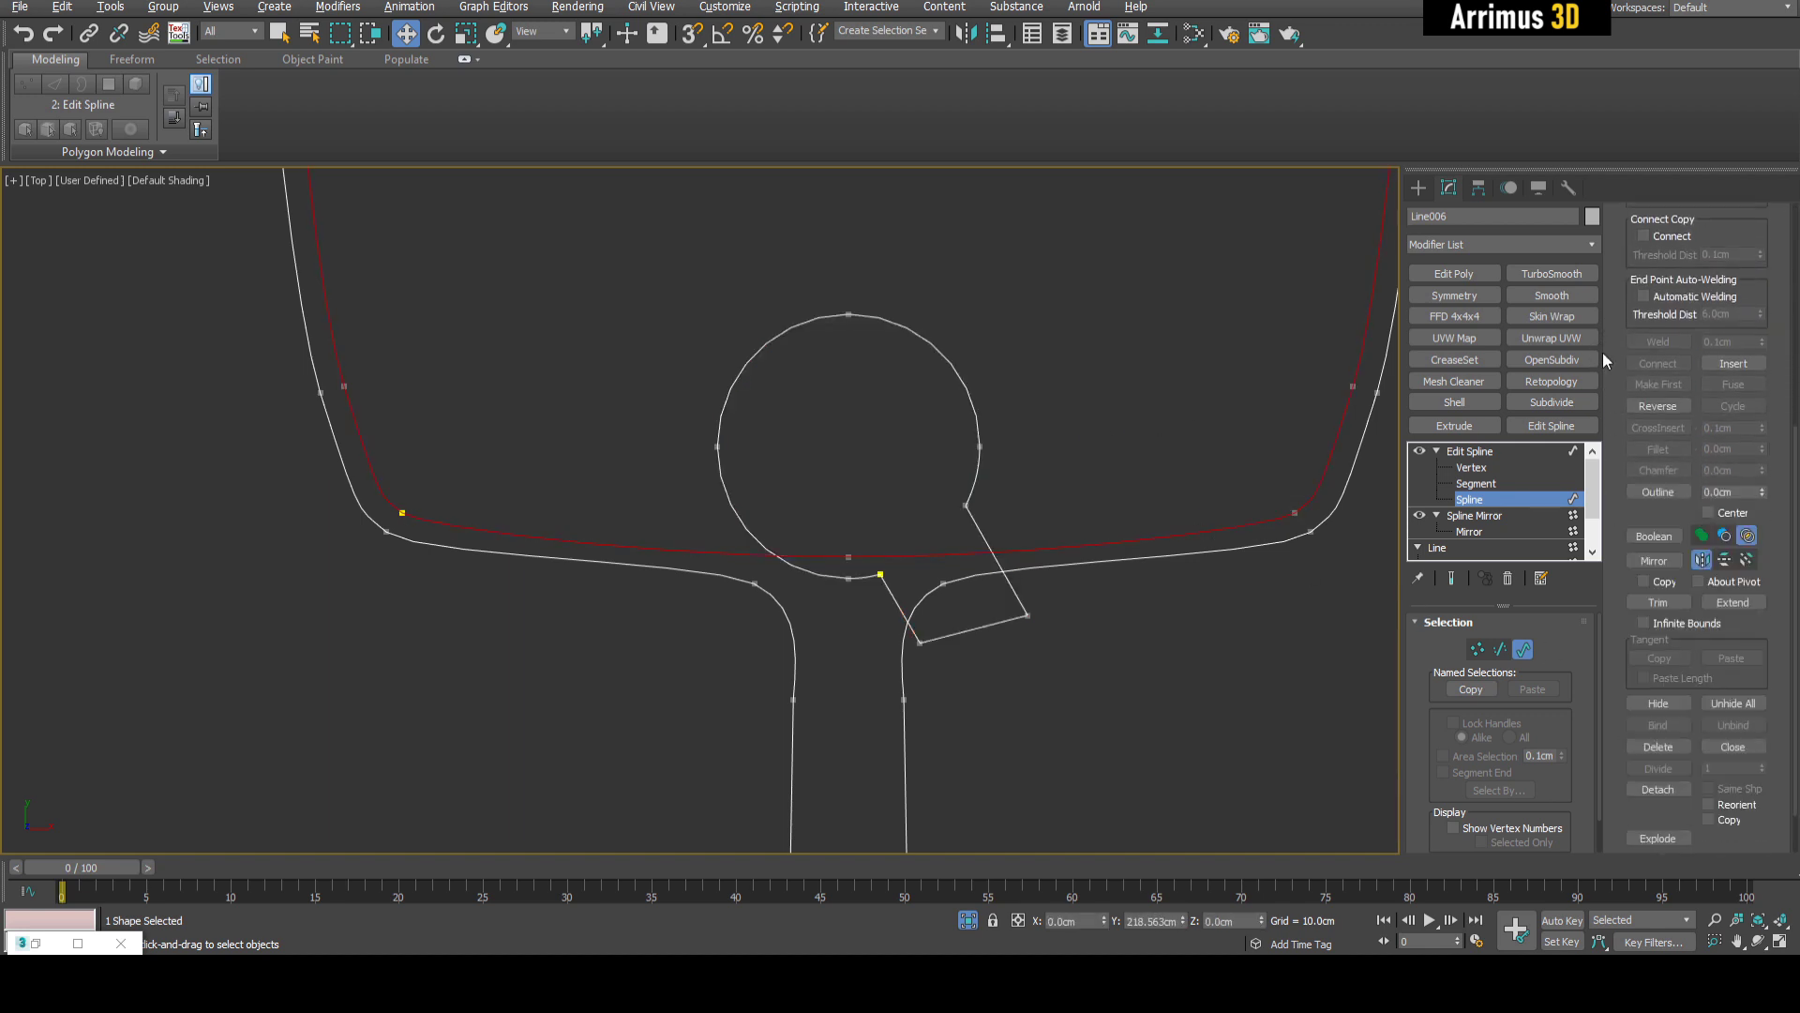
{"action": "left_click", "coordinate": [1723, 535]}
{"action": "left_click", "coordinate": [1654, 535]}
{"action": "left_click", "coordinate": [972, 486]}
{"action": "key", "text": "w"}
{"action": "middle_click_drag", "start_coordinate": [1050, 435], "coordinate": [1181, 496]}
{"action": "scroll", "coordinate": [1168, 499], "scroll_direction": "down", "scroll_amount": 2}
{"action": "key", "text": "3"}
{"action": "key", "text": "q"}
{"action": "middle_click_drag", "start_coordinate": [1290, 476], "coordinate": [1240, 466]}
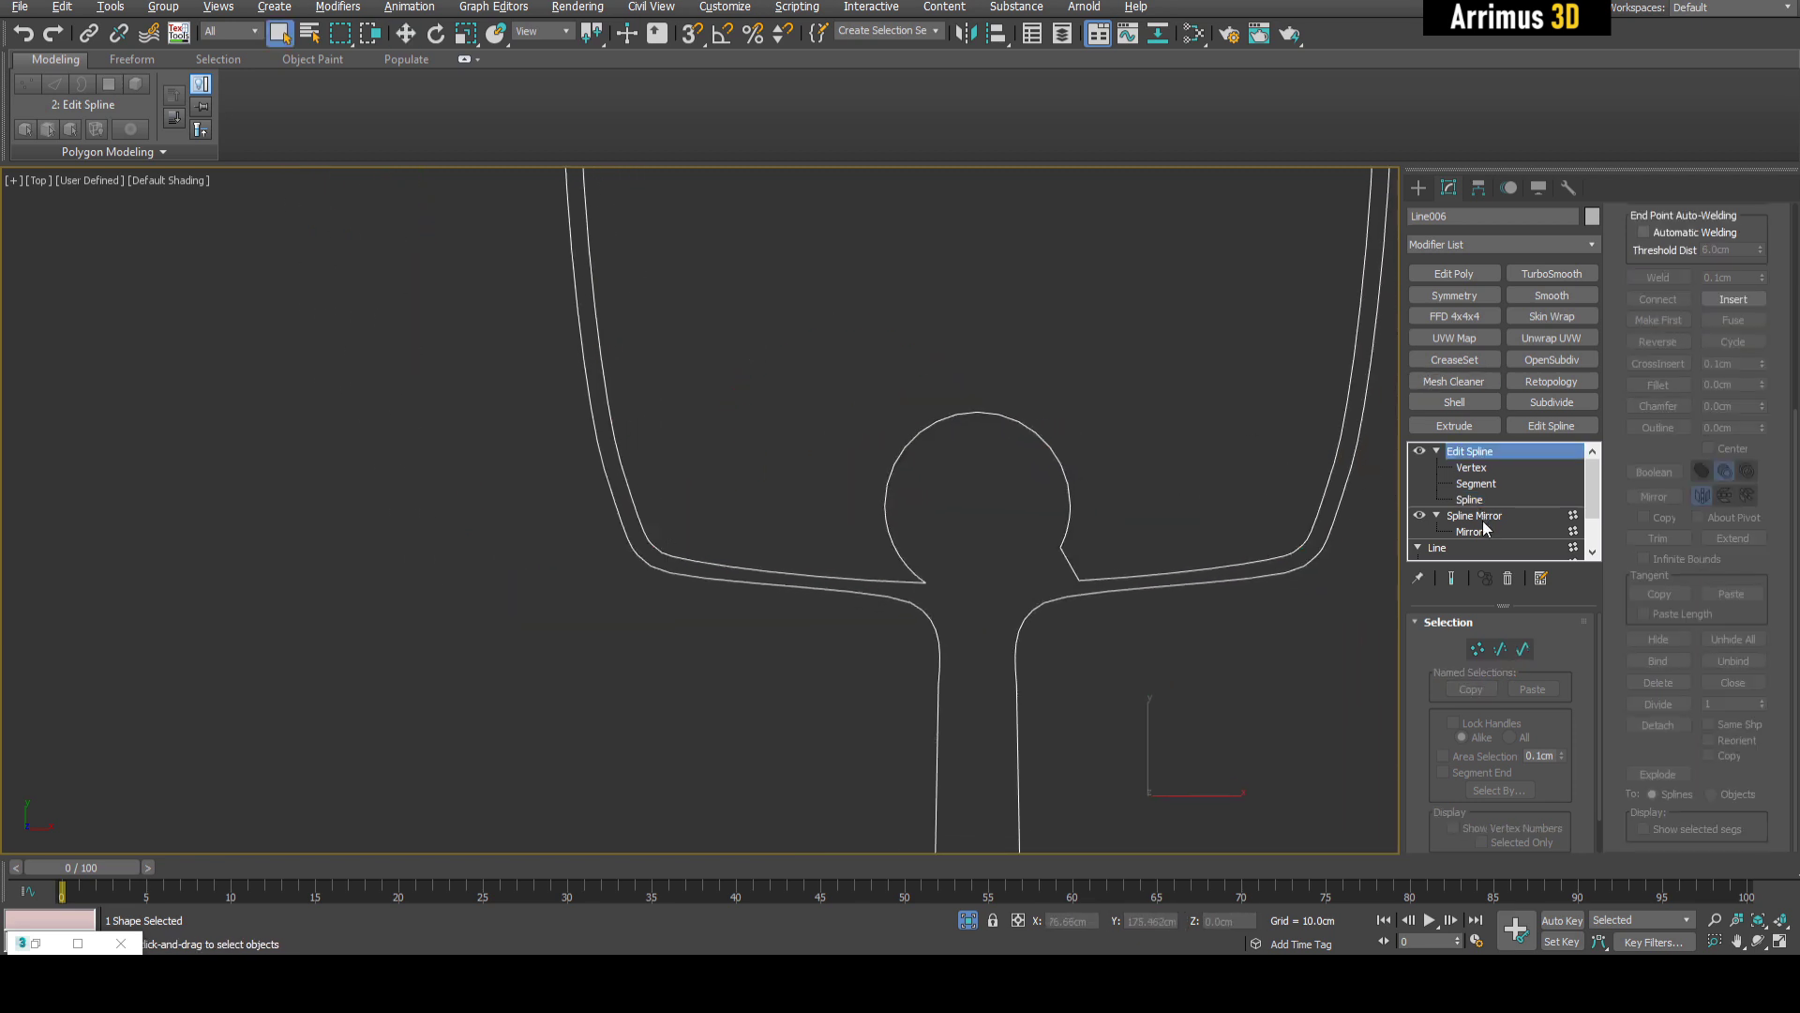
- Add a Spline Mirror modifier on the X axis, centre its mirror at X 0, and end the isolation
{"action": "left_click", "coordinate": [1592, 243]}
{"action": "left_click_drag", "start_coordinate": [1597, 291], "coordinate": [1602, 734]}
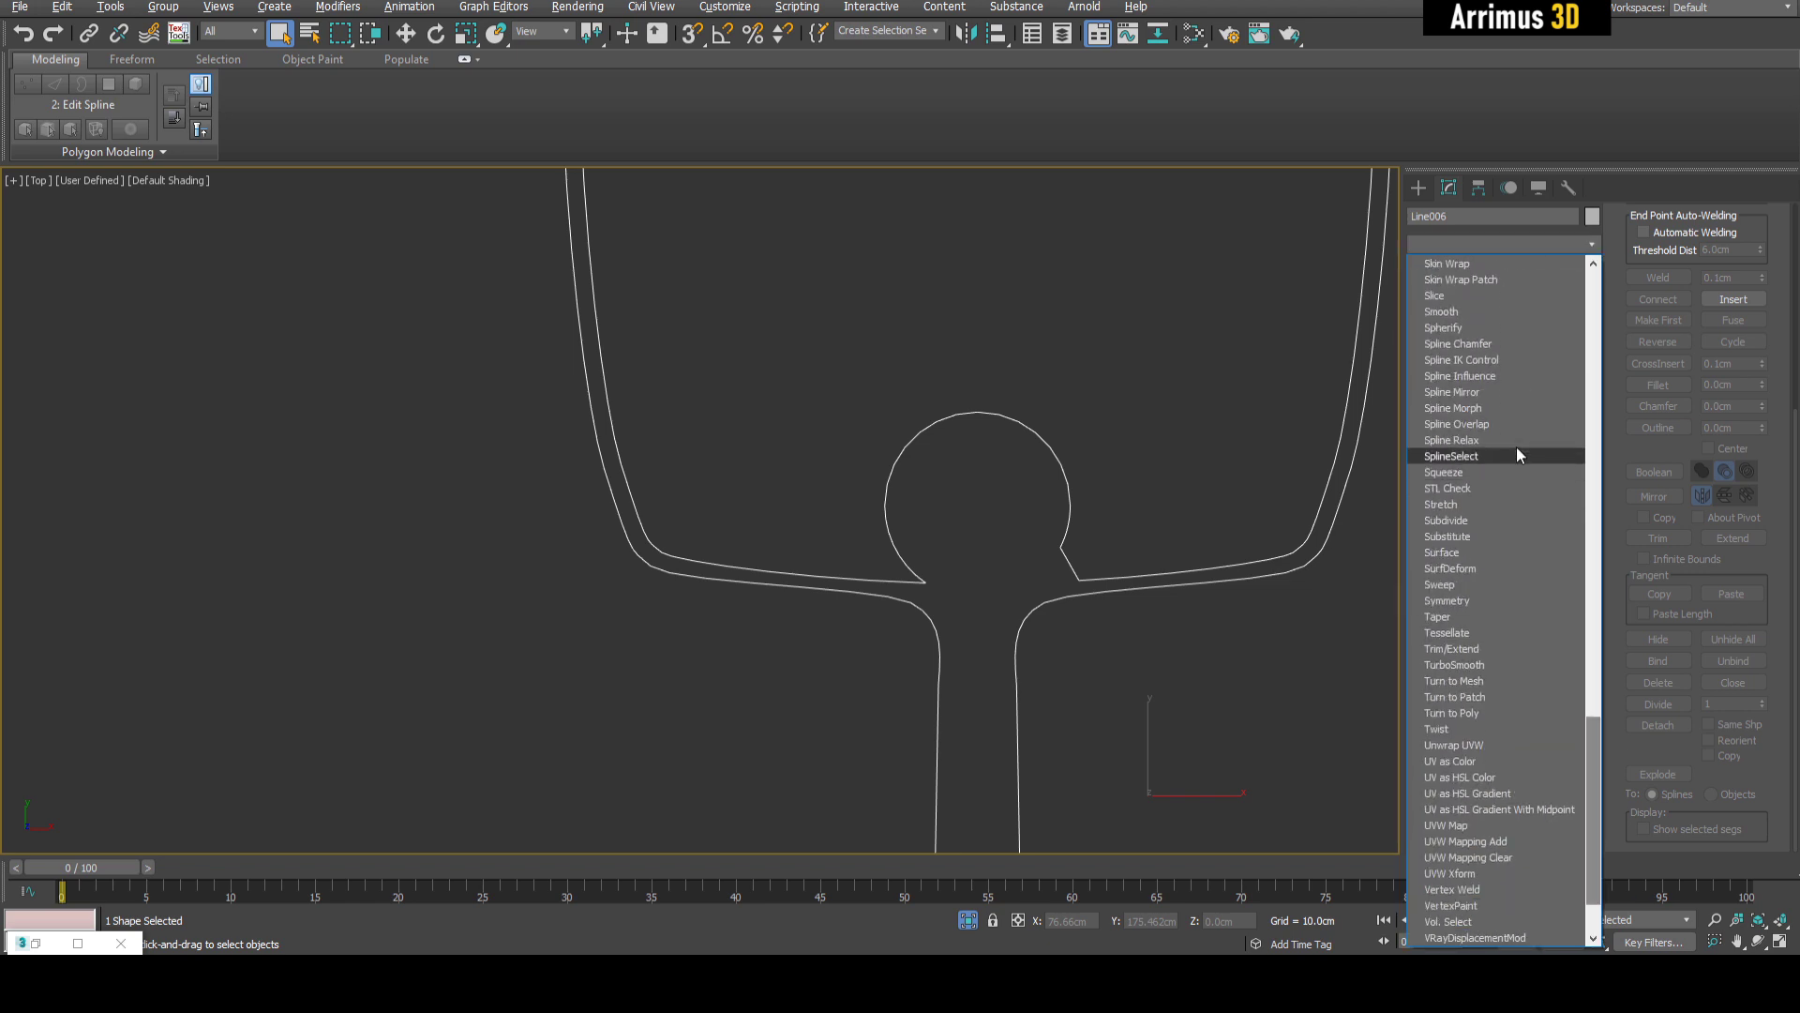
{"action": "left_click", "coordinate": [1505, 393]}
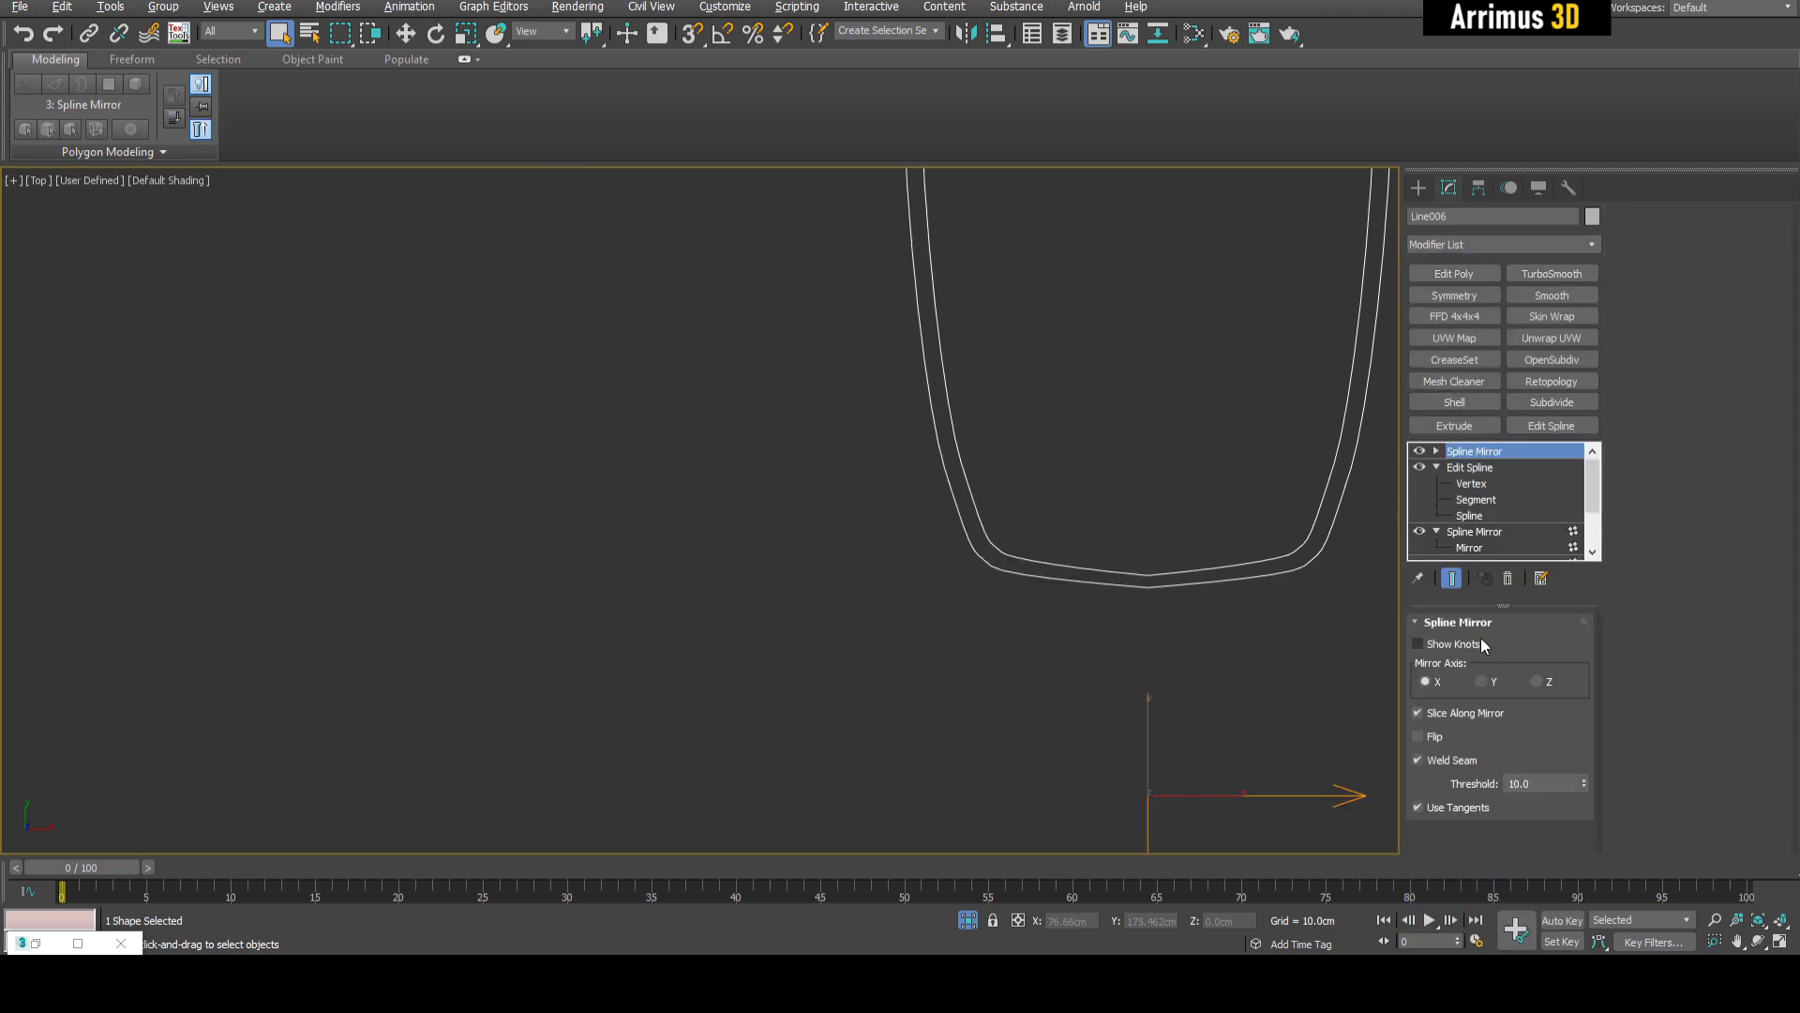
{"action": "key", "text": "1"}
{"action": "key", "text": "w"}
{"action": "right_click", "coordinate": [1104, 921]}
{"action": "key", "text": "q"}
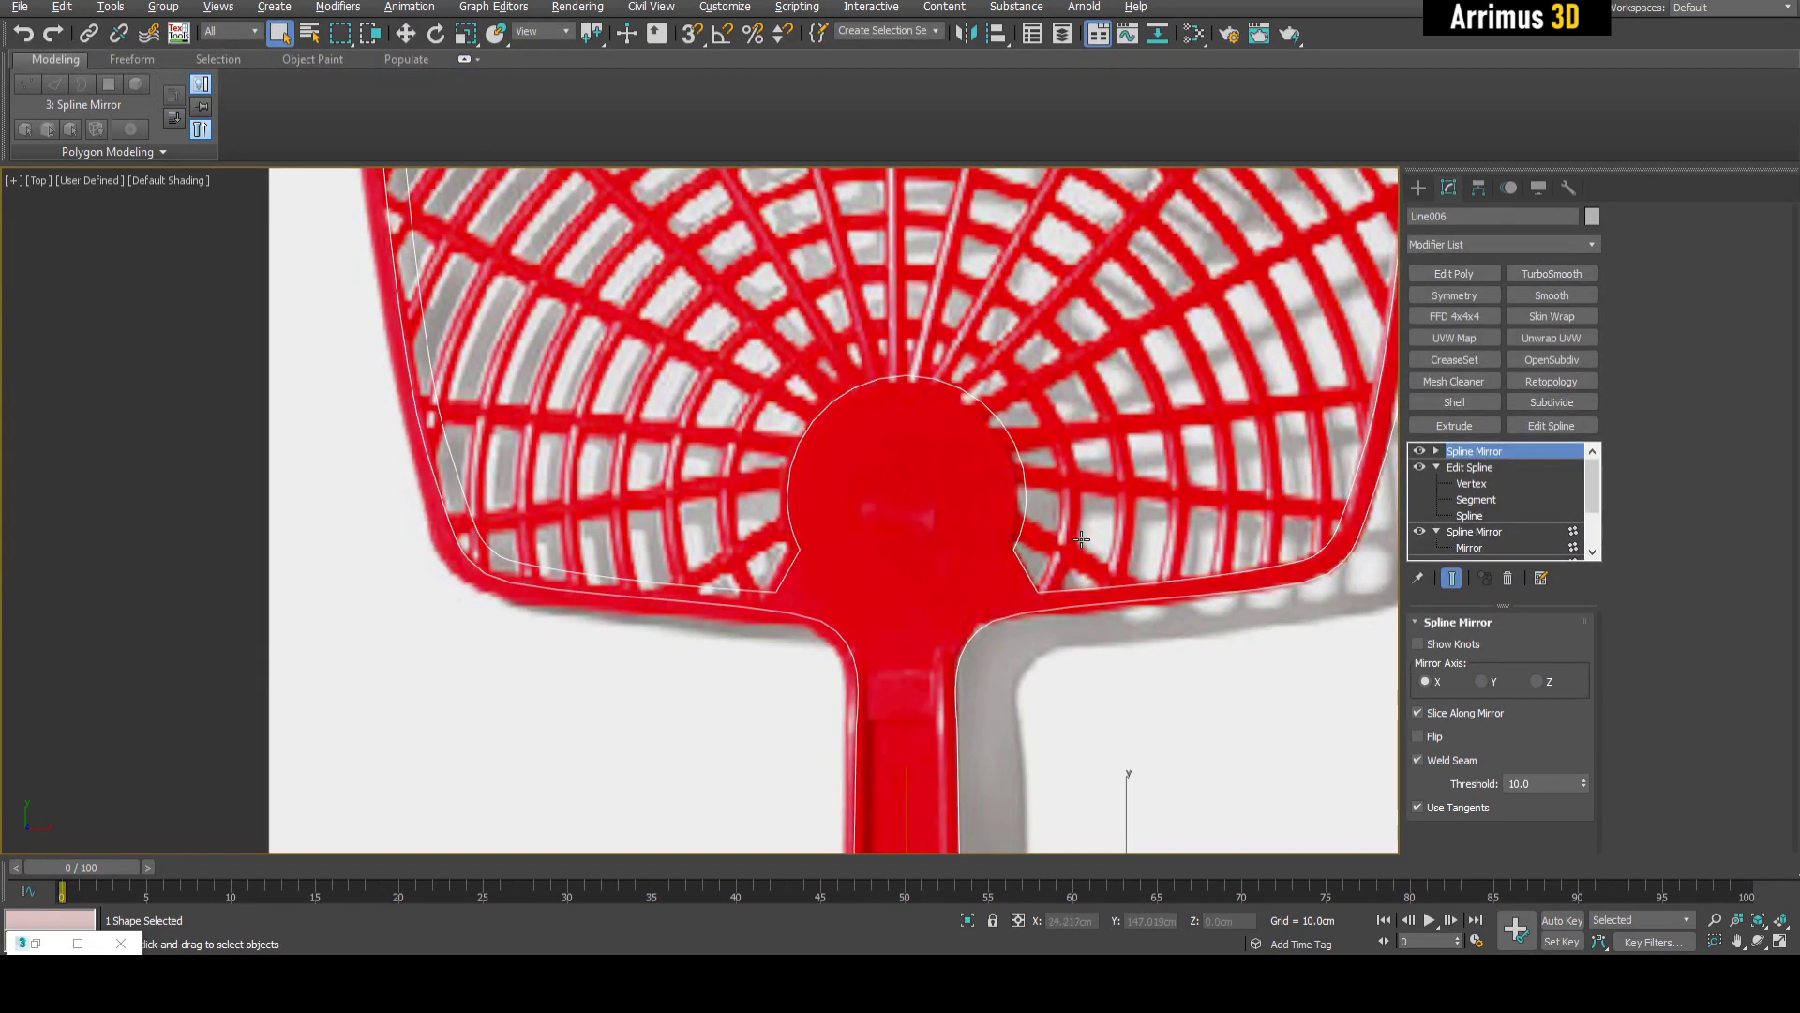
- Add another Edit Spline and fillet the two inner-outline corners beside the central disc's right side, then leave vertex editing
{"action": "scroll", "coordinate": [1078, 541], "scroll_direction": "up", "scroll_amount": 2}
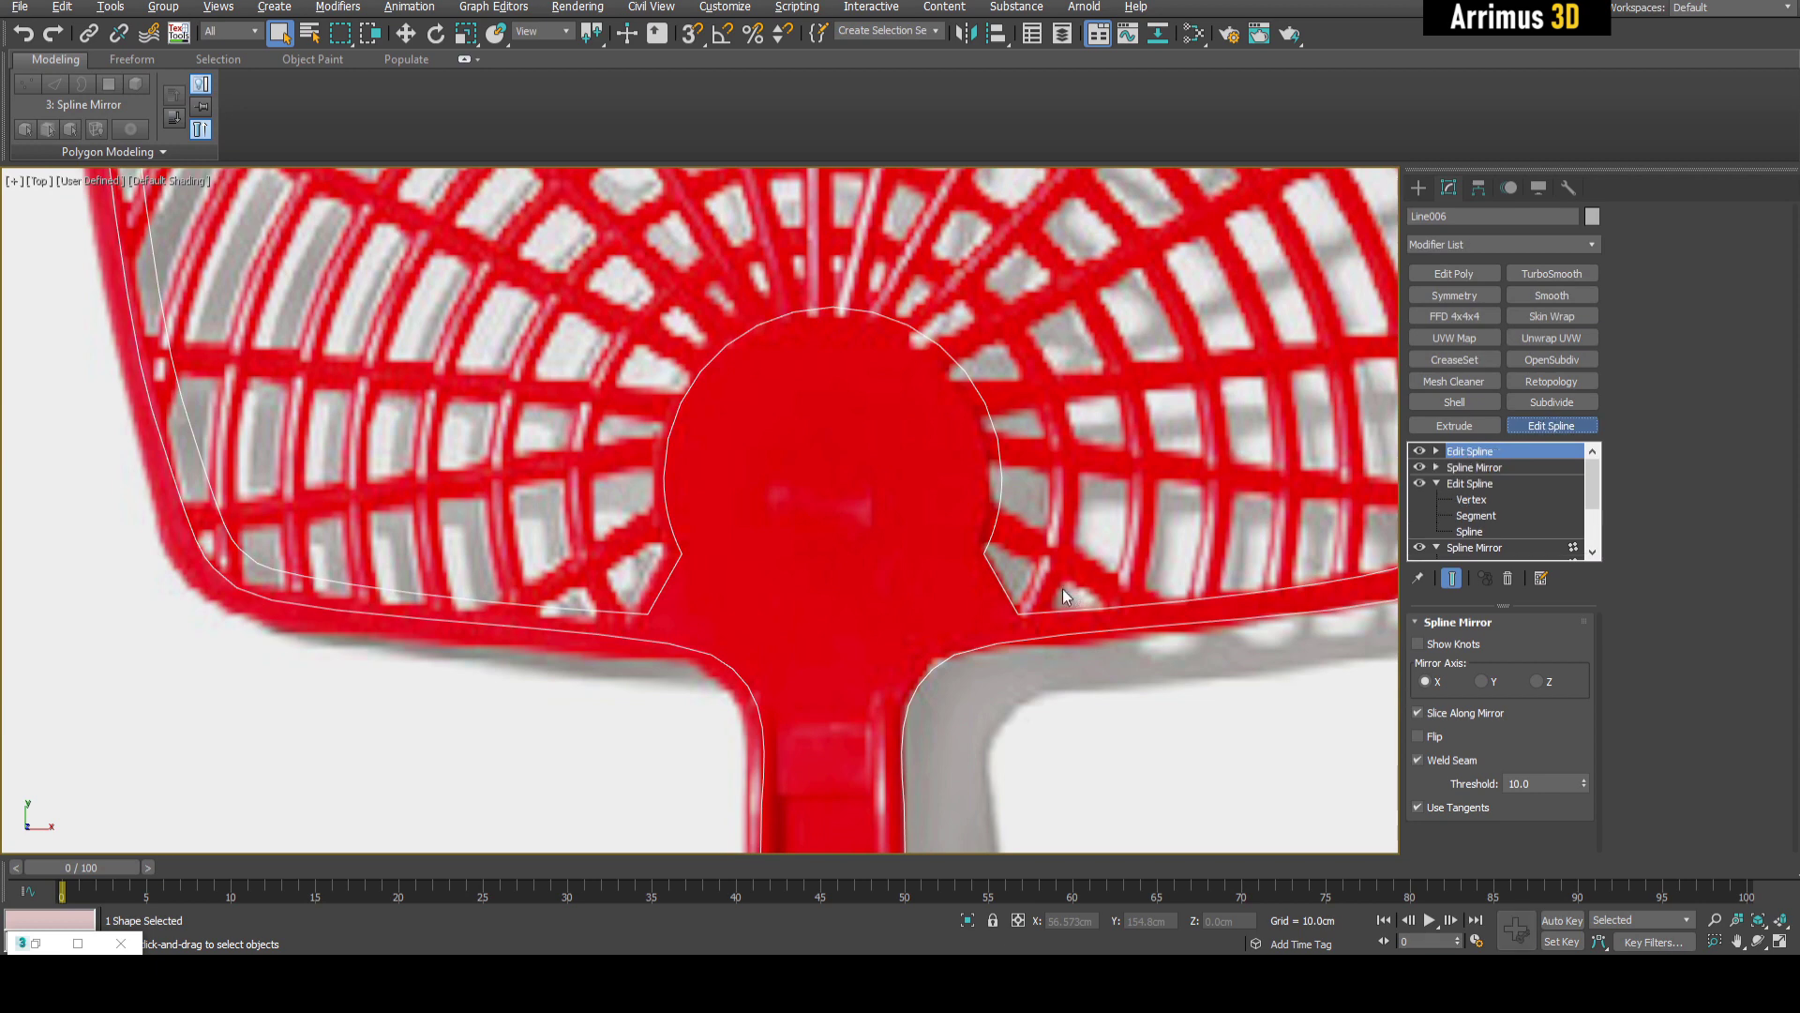
{"action": "left_click", "coordinate": [1547, 425]}
{"action": "key", "text": "1"}
{"action": "left_click_drag", "start_coordinate": [1028, 623], "coordinate": [1032, 624]}
{"action": "scroll", "coordinate": [999, 555], "scroll_direction": "up", "scroll_amount": 3}
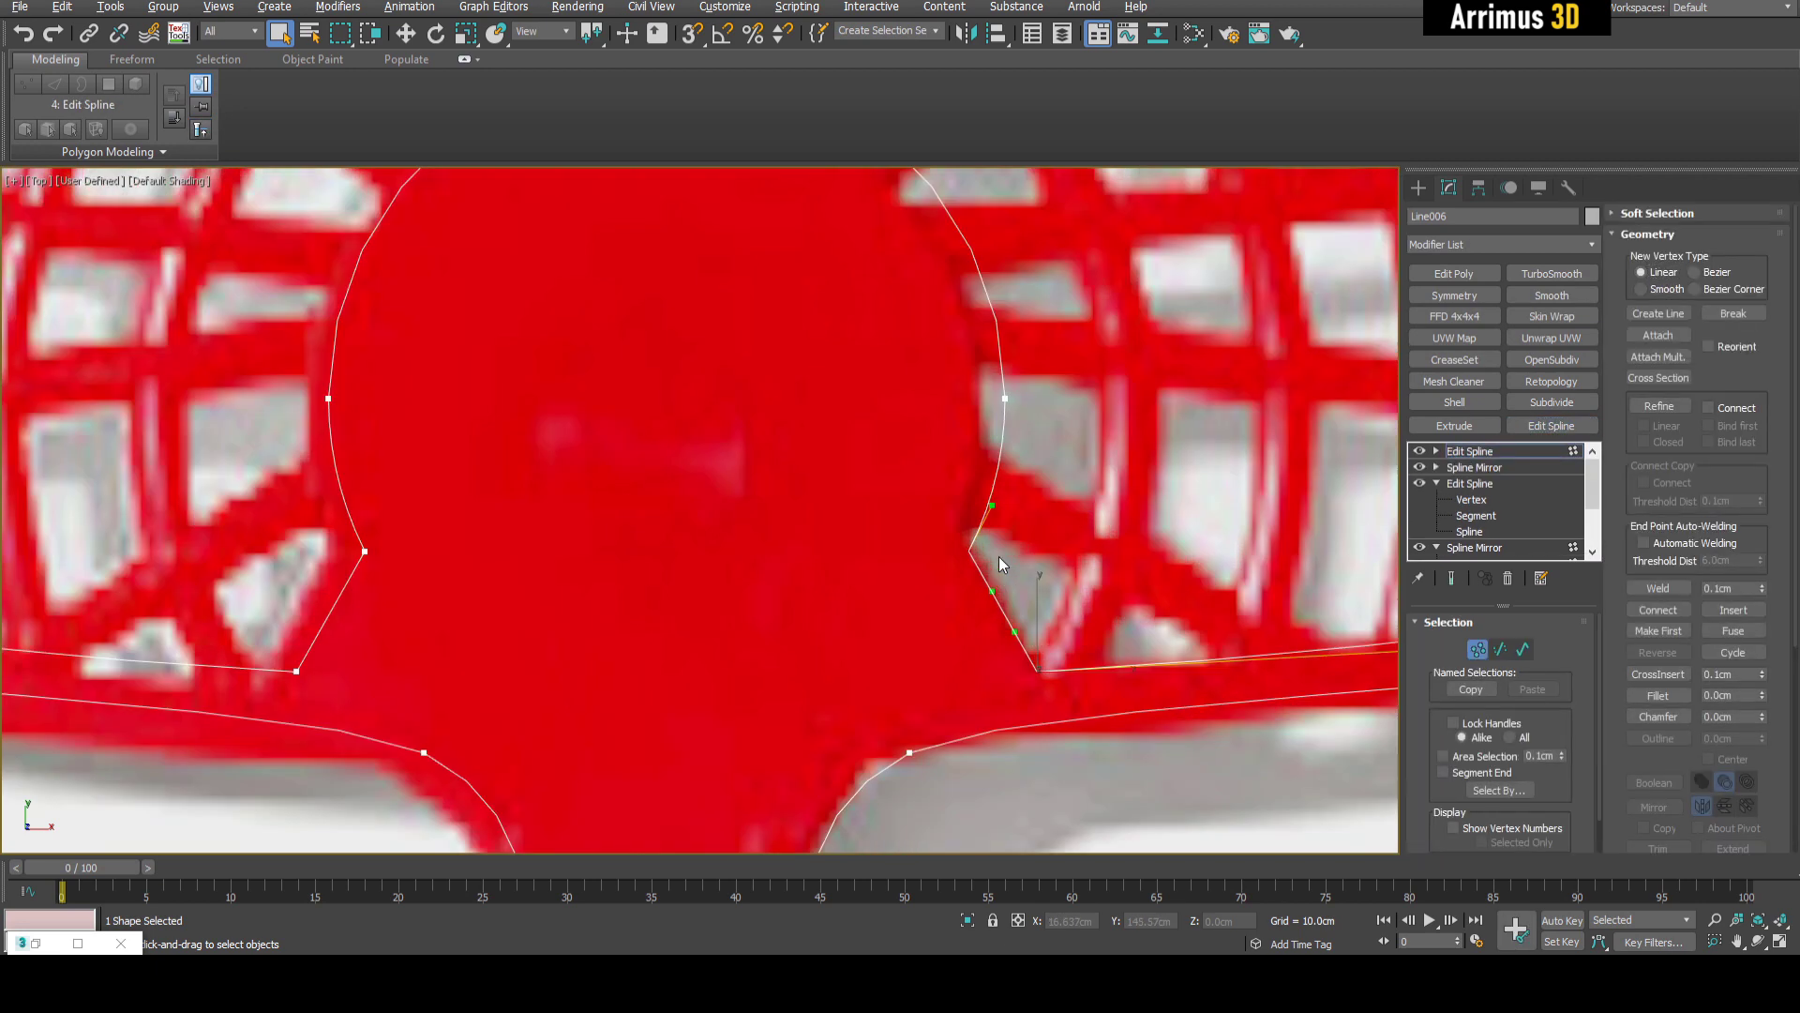
{"action": "key", "text": "ctrl+f"}
{"action": "left_click_drag", "start_coordinate": [970, 553], "coordinate": [1011, 522]}
{"action": "key", "text": "w"}
{"action": "scroll", "coordinate": [1012, 524], "scroll_direction": "down", "scroll_amount": 5}
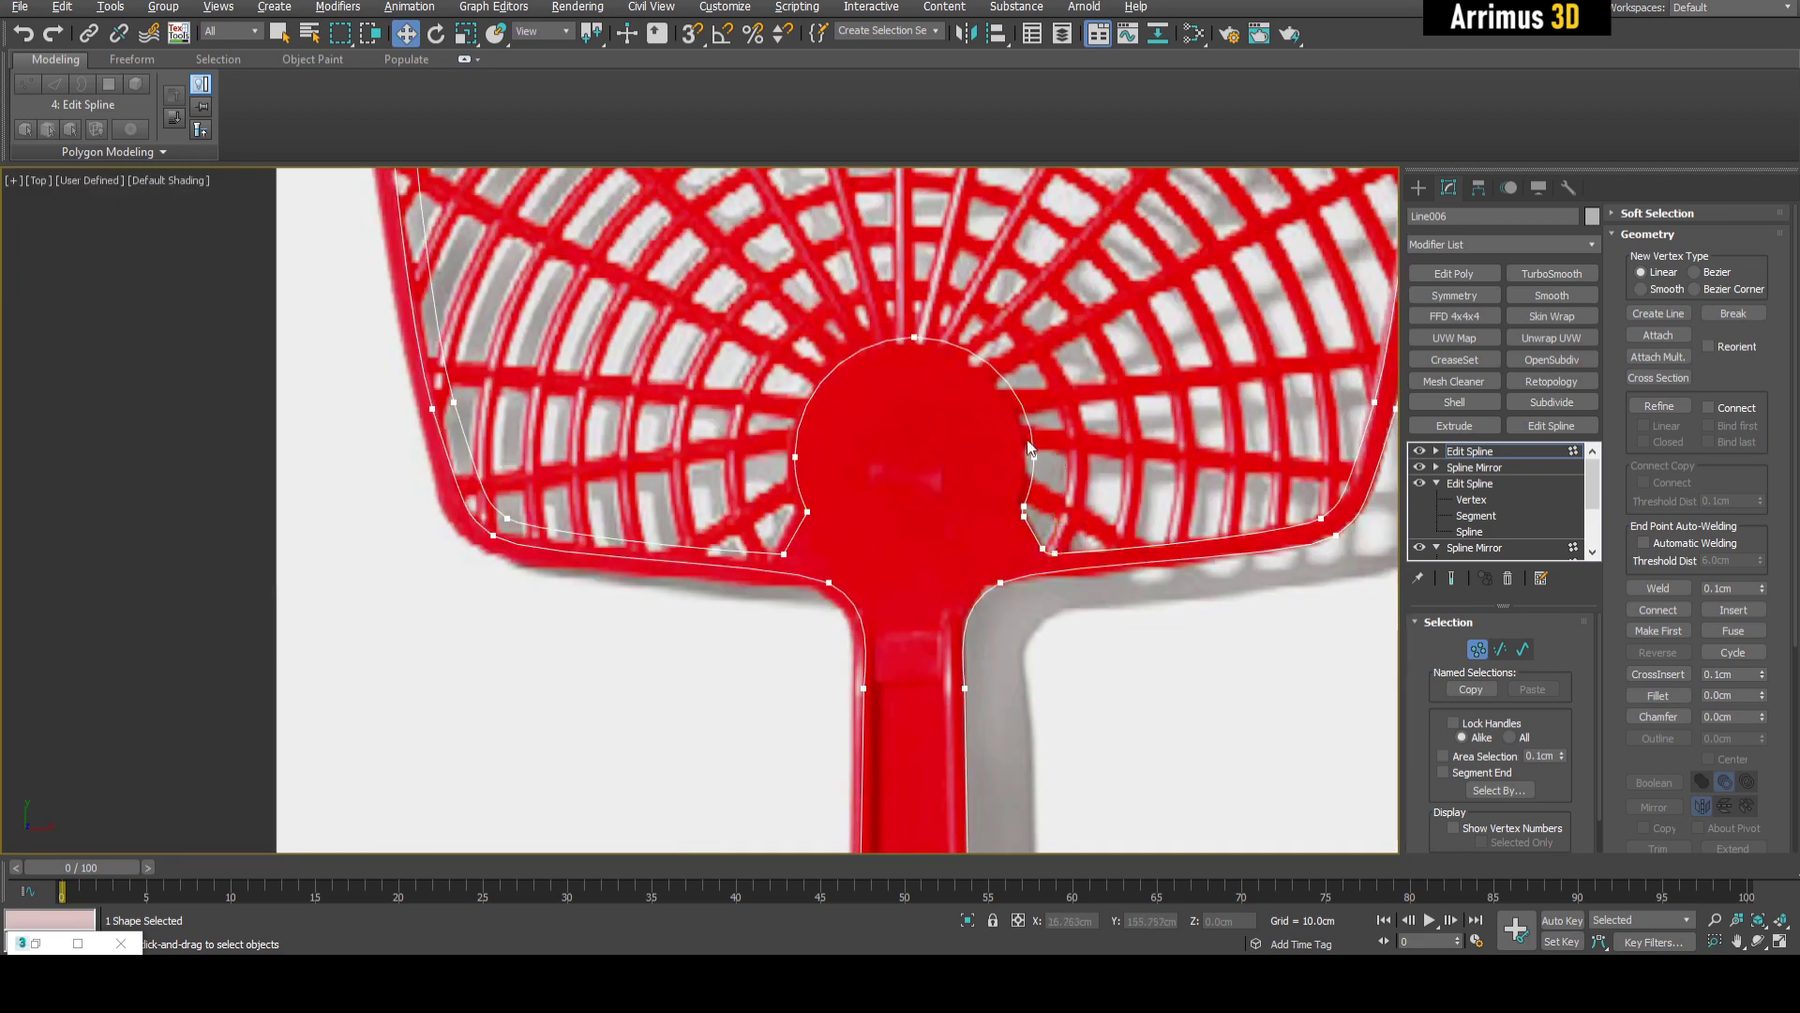
{"action": "scroll", "coordinate": [1032, 530], "scroll_direction": "down", "scroll_amount": 5}
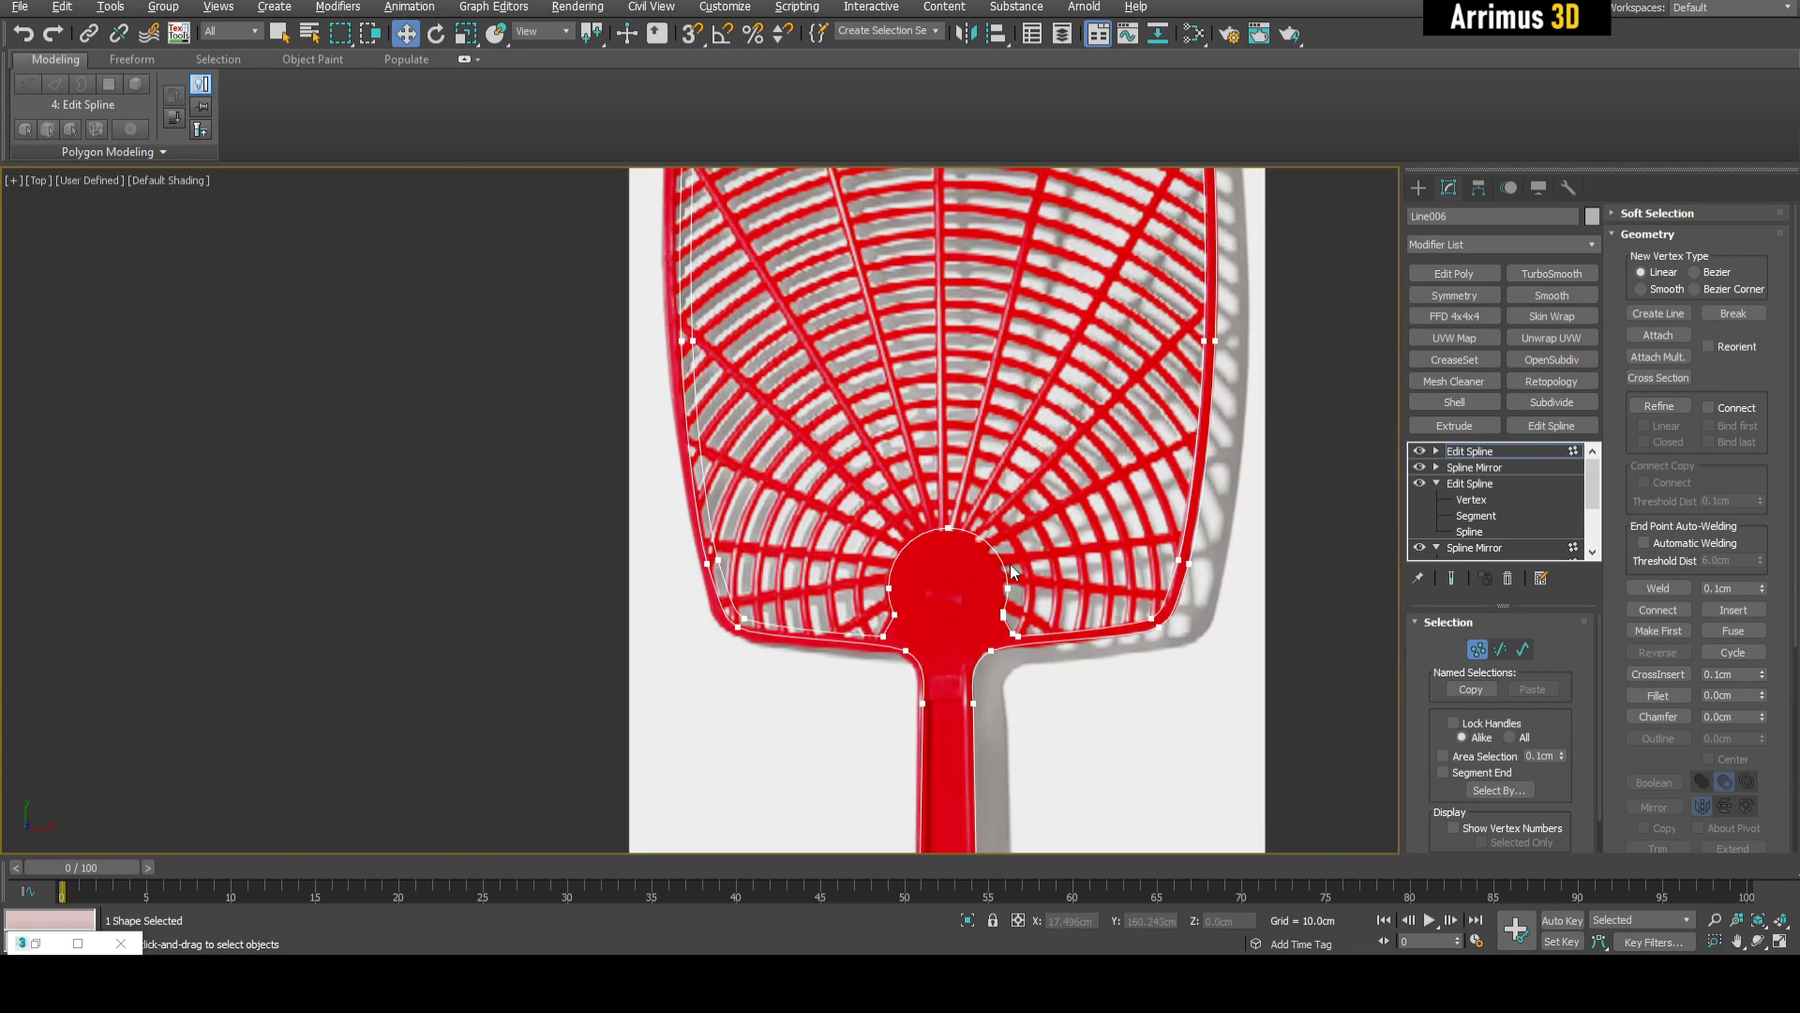
{"action": "key", "text": "1"}
{"action": "key", "text": "q"}
{"action": "scroll", "coordinate": [1199, 513], "scroll_direction": "up", "scroll_amount": 2}
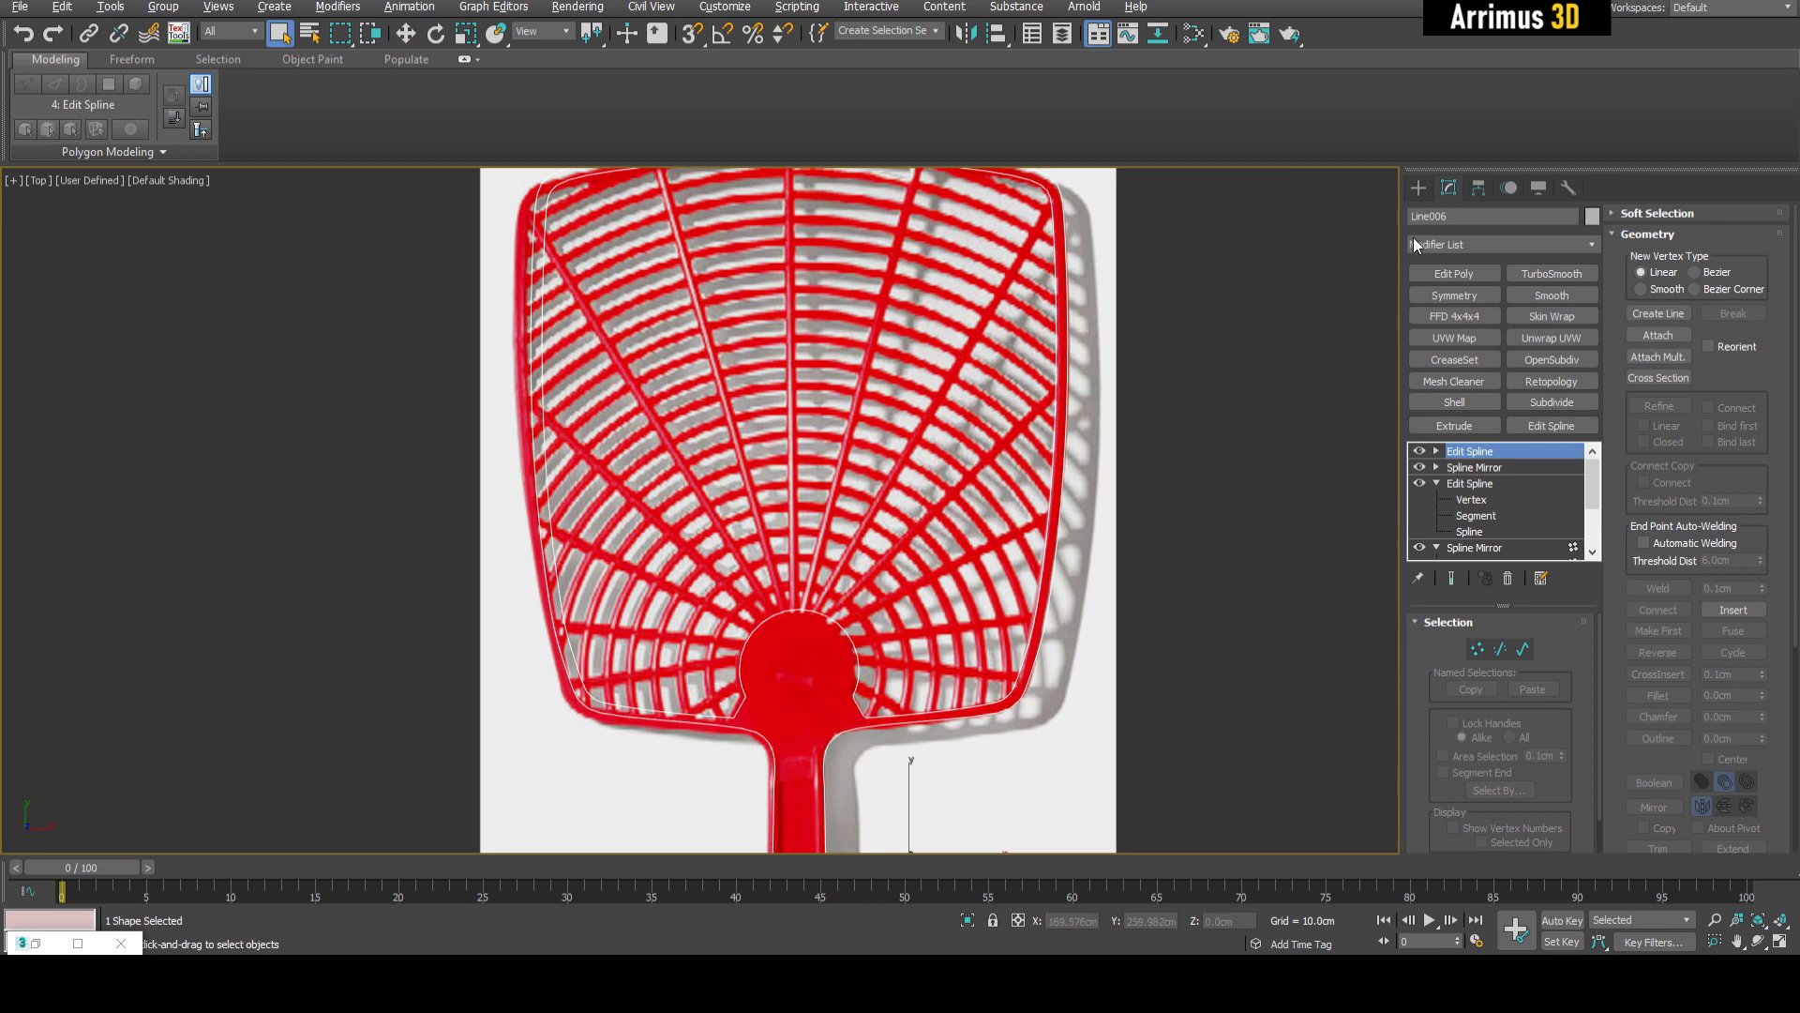
- Draw a circle slightly larger than the central disc, centre it at X 0, and nudge it down to fit the reference
{"action": "left_click", "coordinate": [1421, 193]}
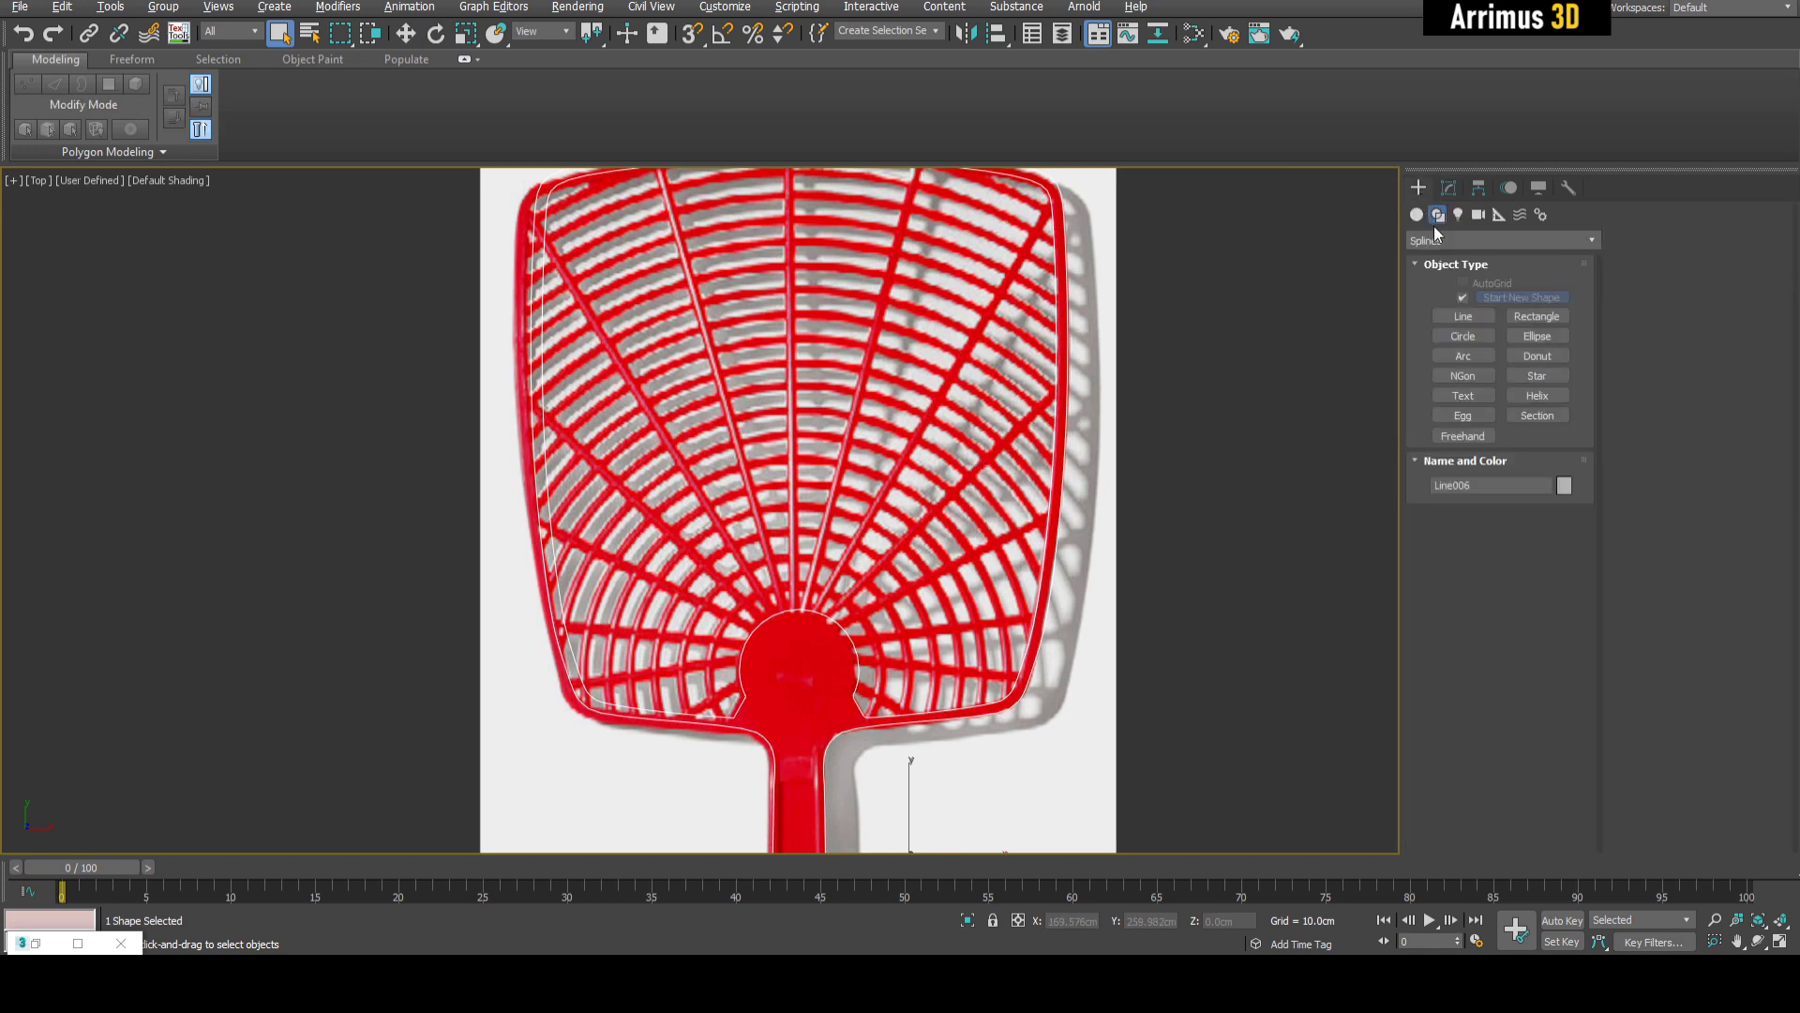
{"action": "left_click", "coordinate": [1464, 336]}
{"action": "scroll", "coordinate": [705, 807], "scroll_direction": "up", "scroll_amount": 2}
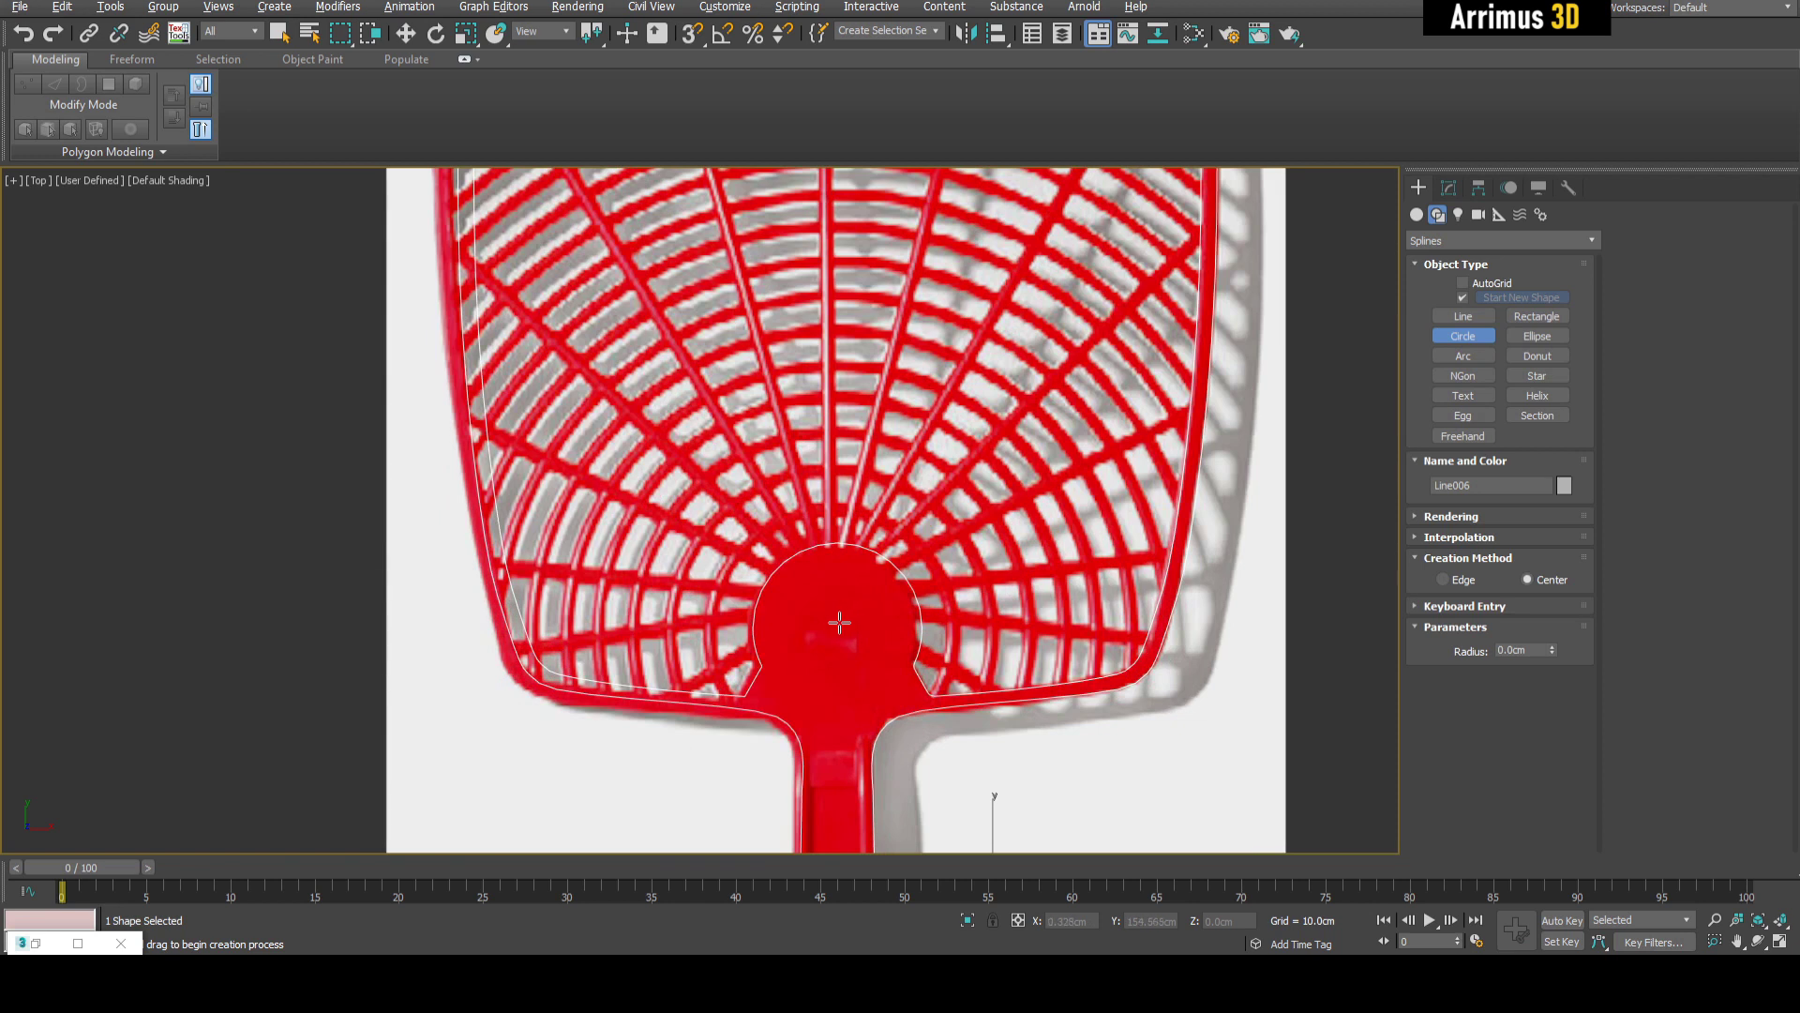
{"action": "left_click_drag", "start_coordinate": [840, 622], "coordinate": [891, 515]}
{"action": "right_click", "coordinate": [989, 718]}
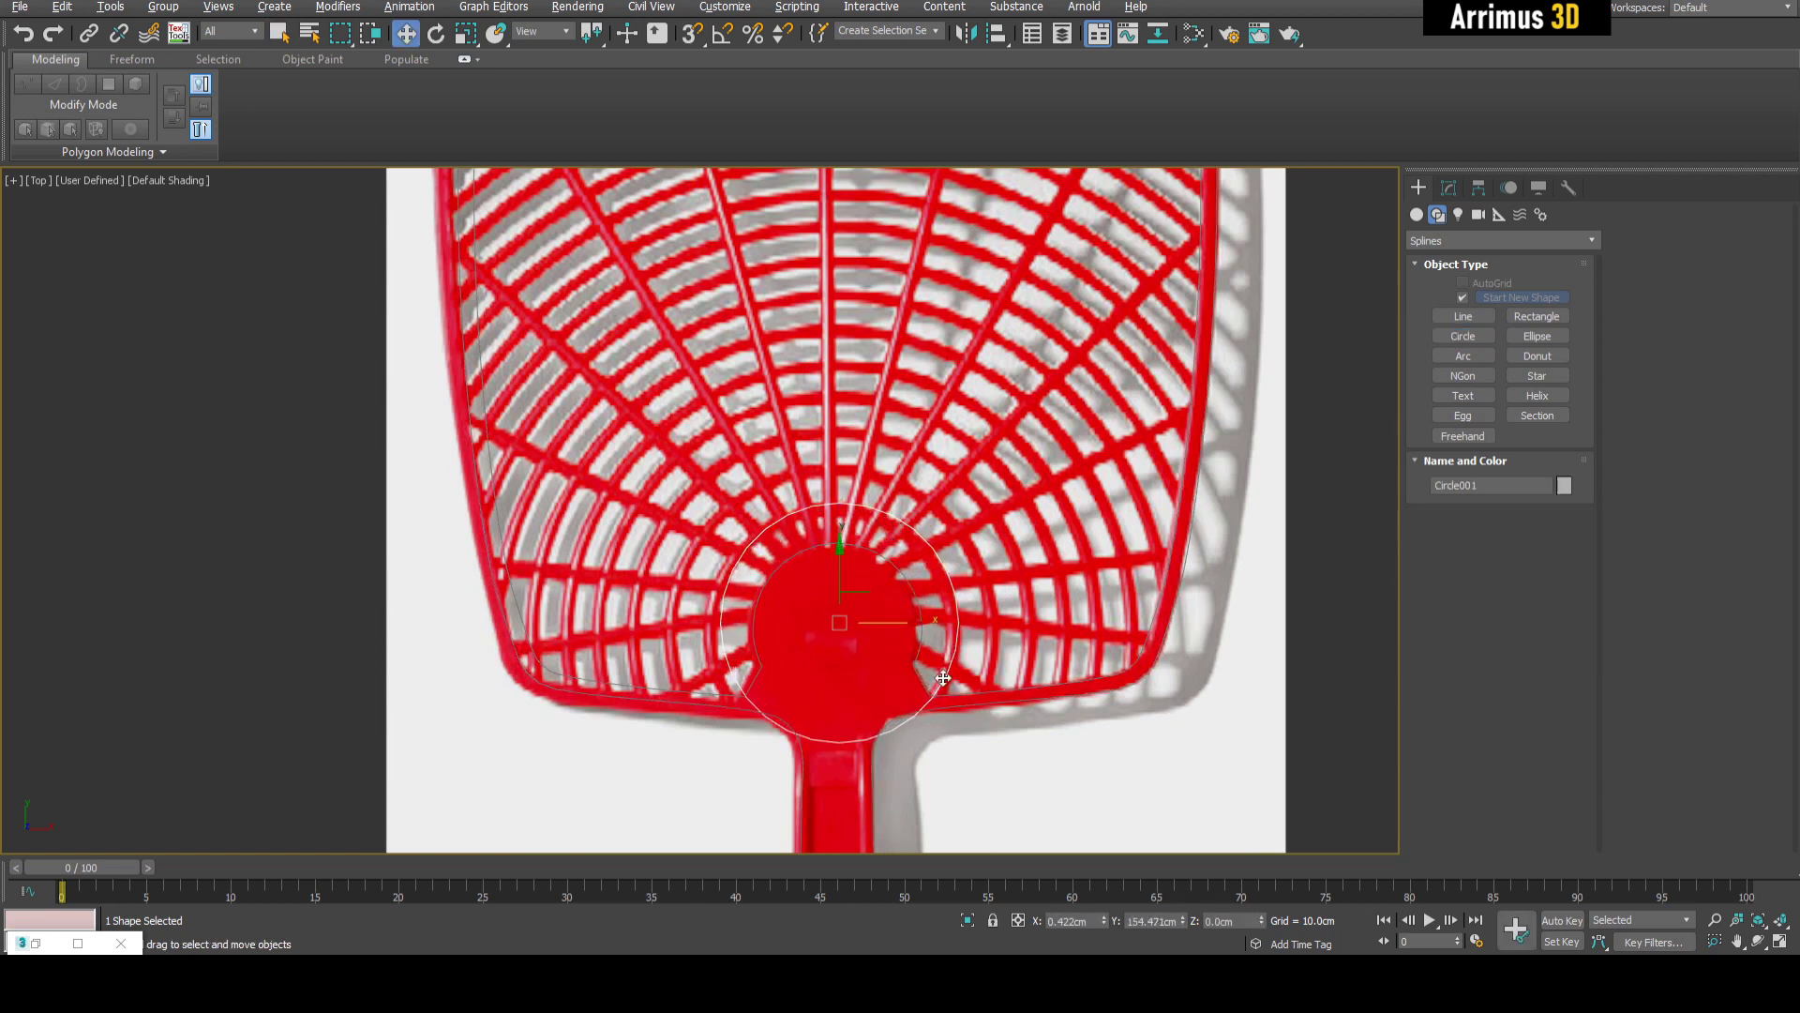
{"action": "right_click", "coordinate": [1104, 920]}
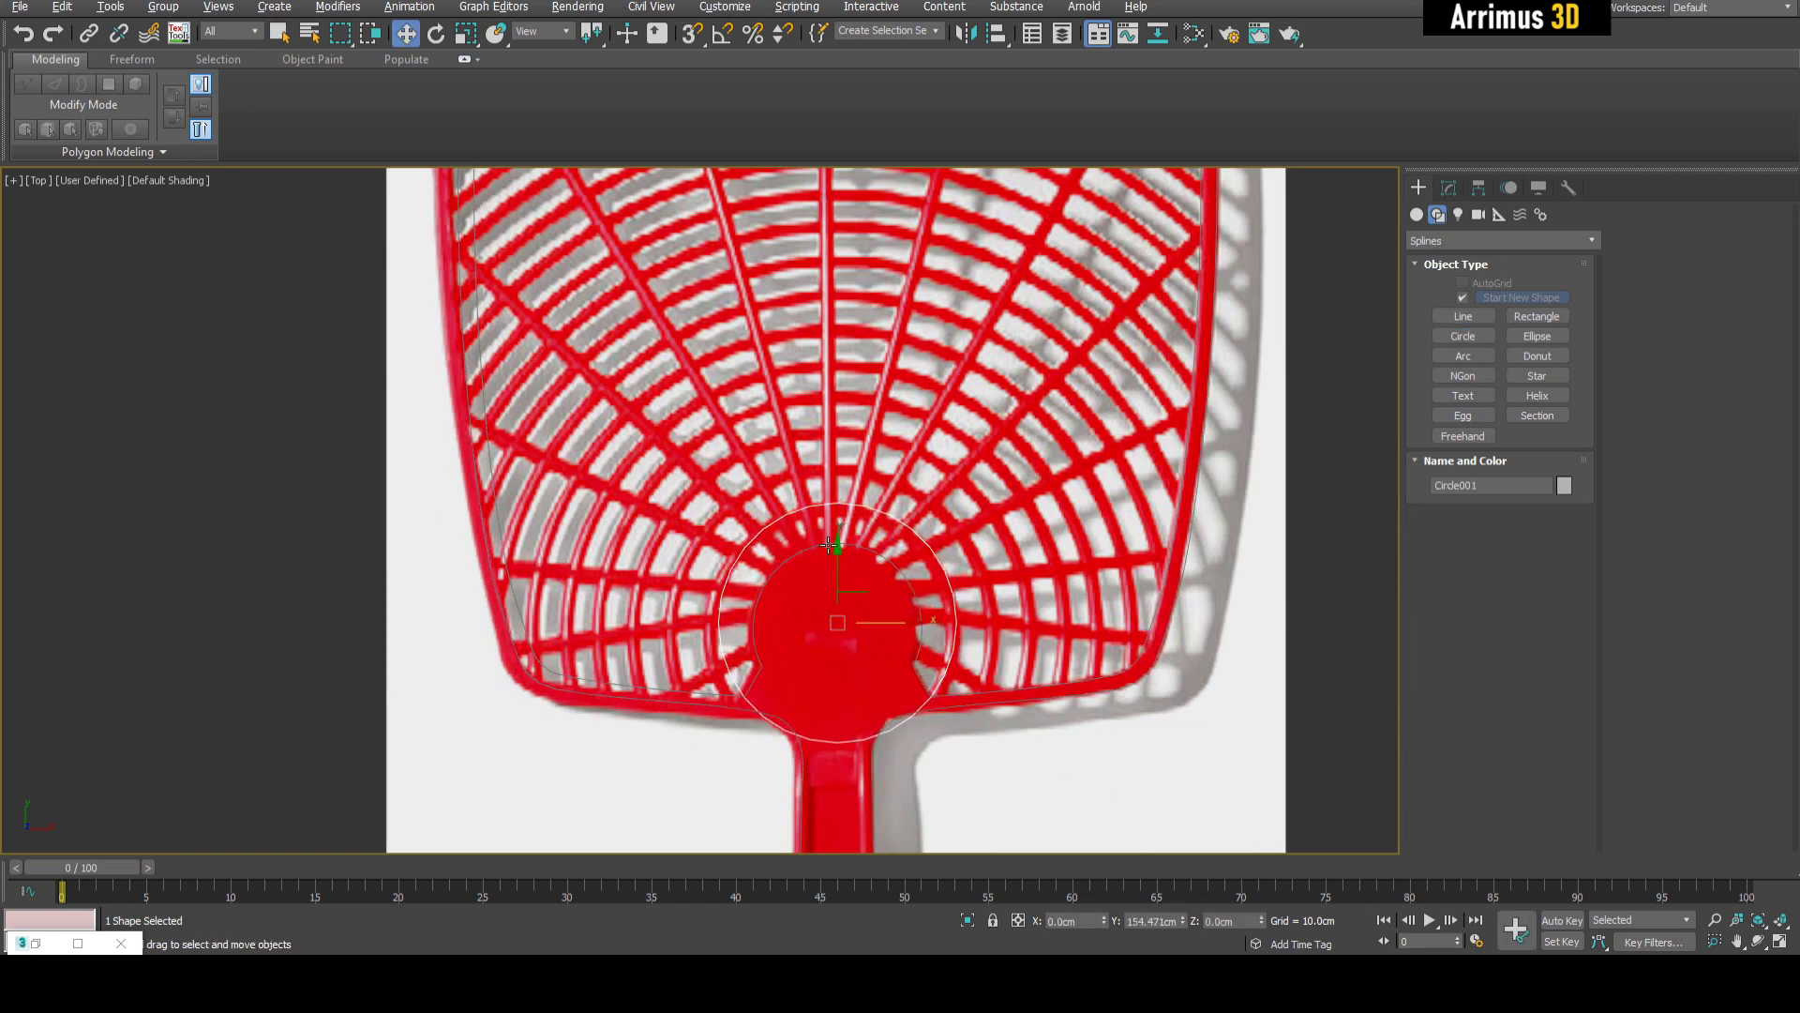
{"action": "left_click_drag", "start_coordinate": [836, 558], "coordinate": [835, 558]}
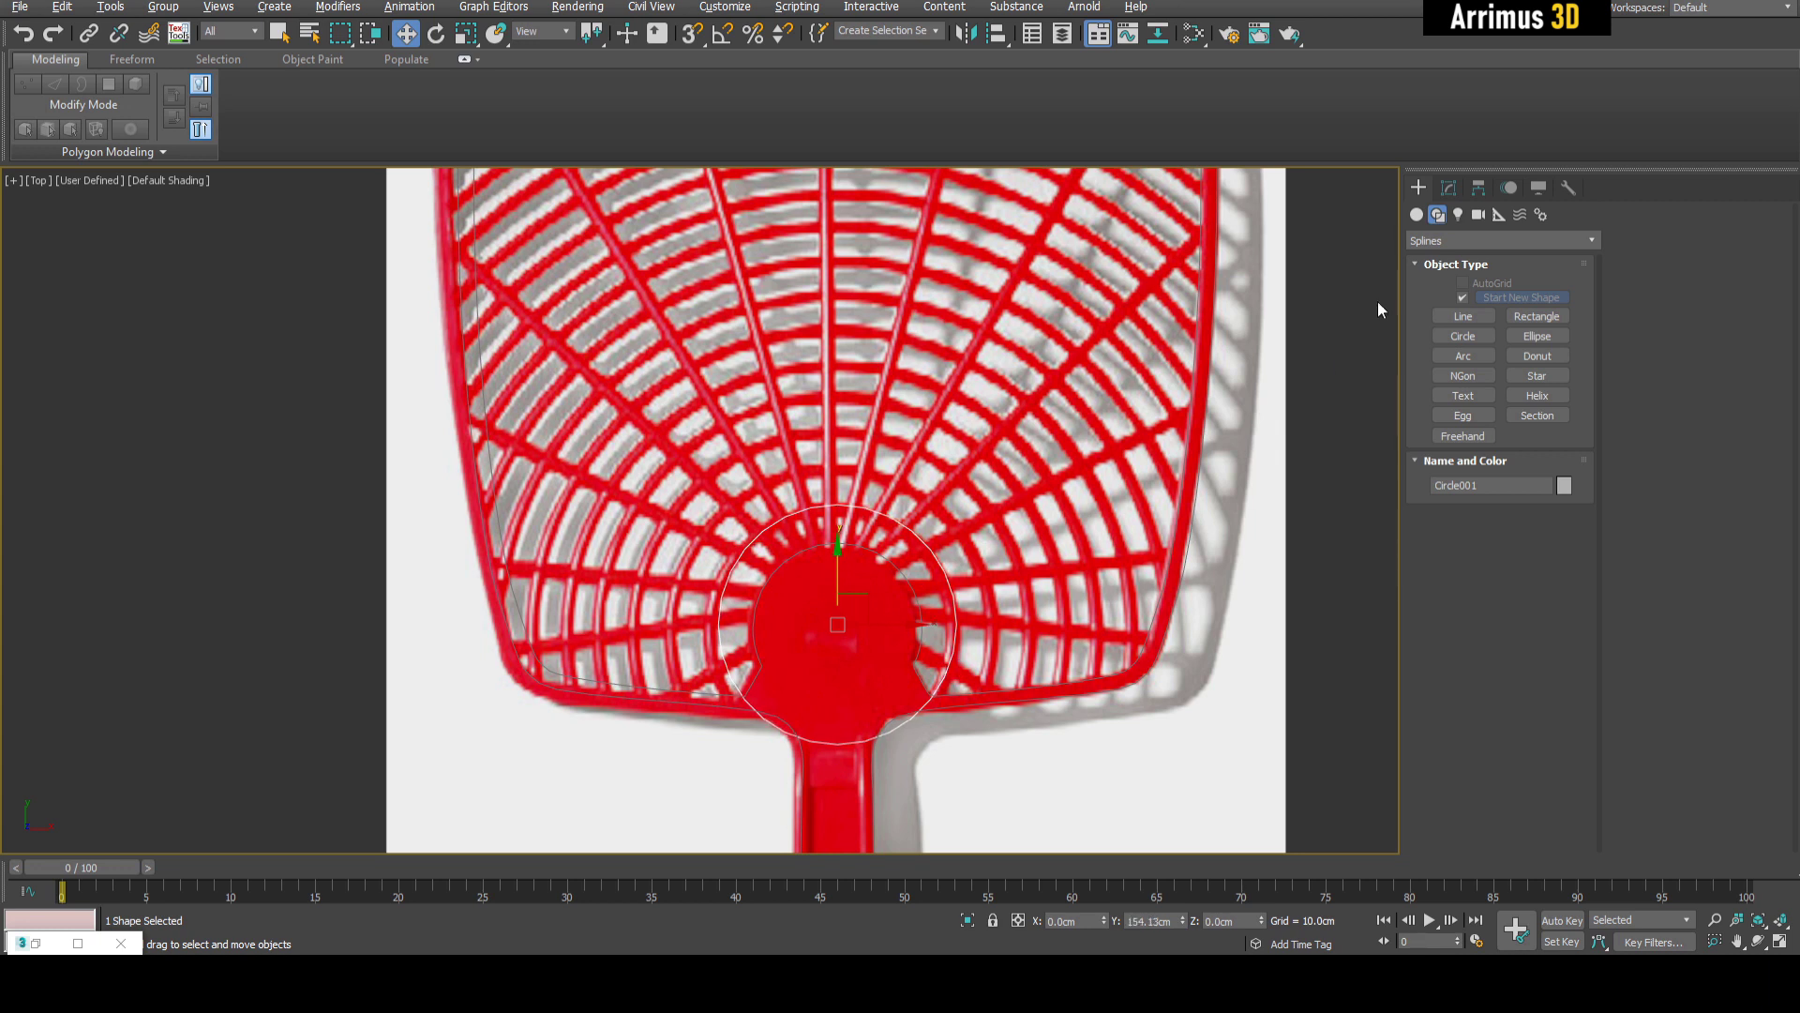
- Add an Edit Spline modifier to the new circle and outline its spline into a thin ring along the innermost curved bar
{"action": "left_click", "coordinate": [1449, 187]}
{"action": "left_click", "coordinate": [1552, 426]}
{"action": "left_click", "coordinate": [1436, 451]}
{"action": "left_click", "coordinate": [1465, 499]}
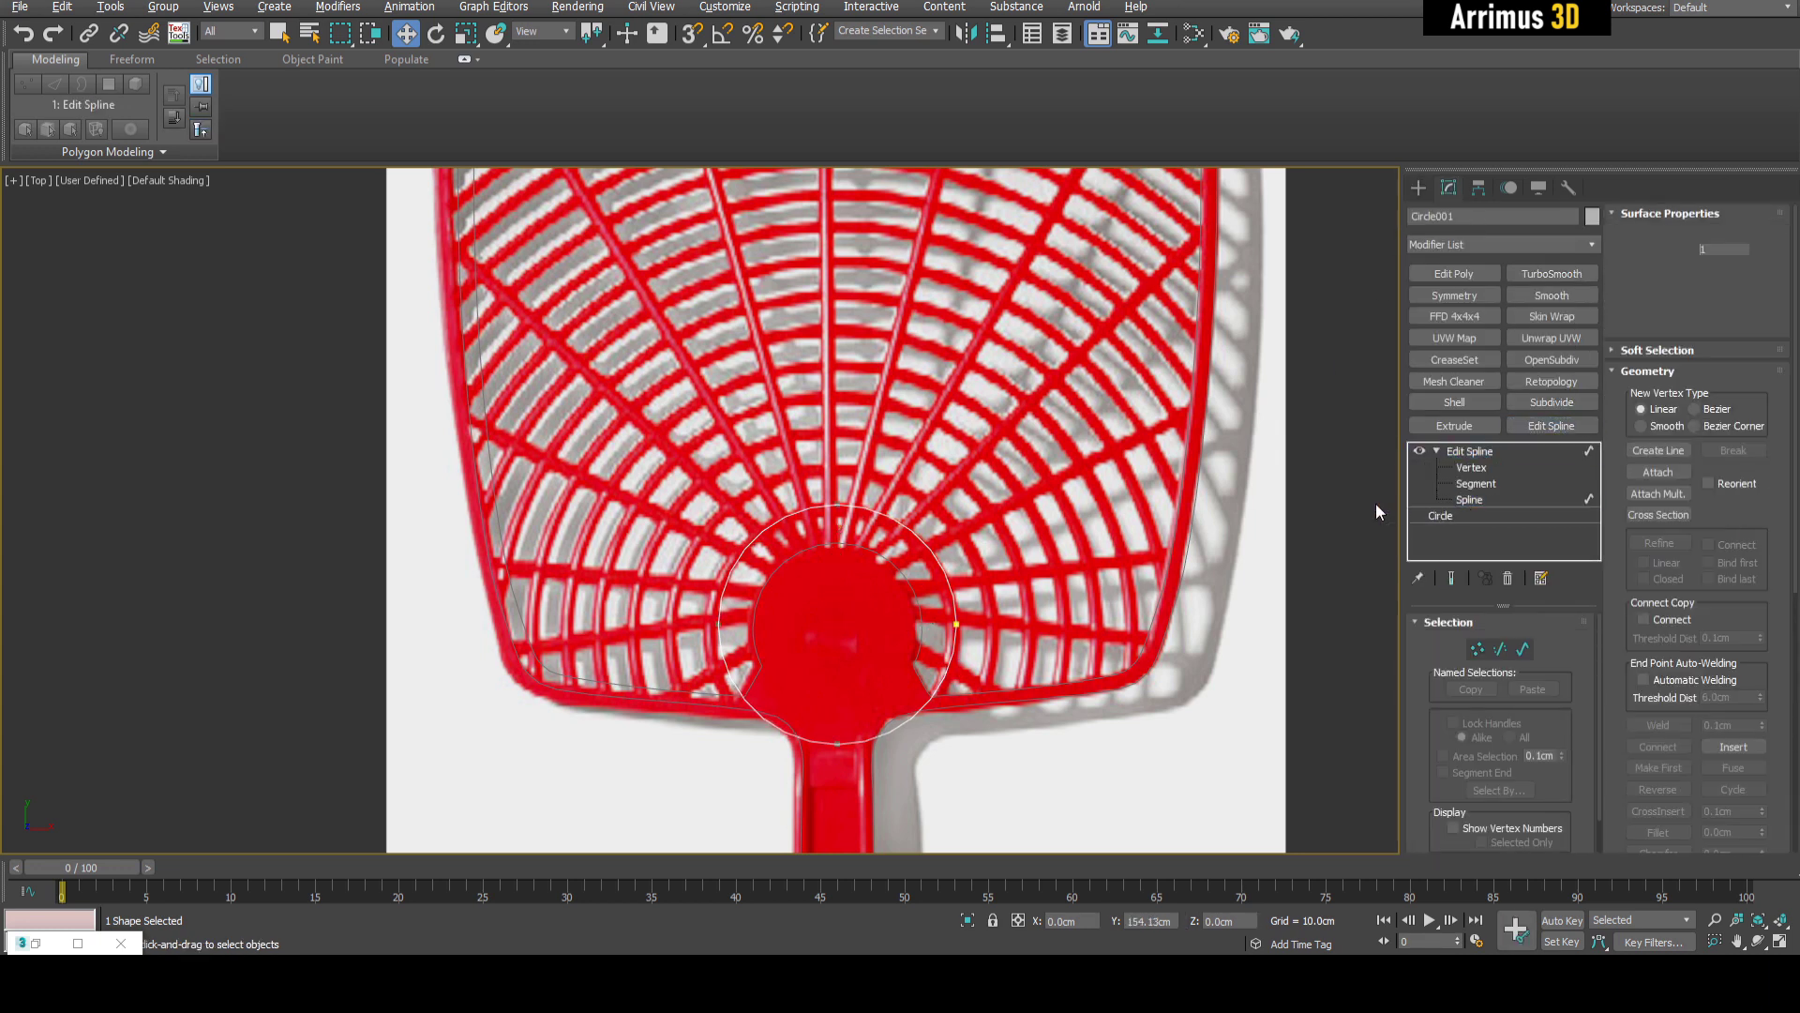
{"action": "left_click", "coordinate": [897, 549]}
{"action": "scroll", "coordinate": [1614, 791], "scroll_direction": "down", "scroll_amount": 3}
{"action": "left_click", "coordinate": [1658, 671]}
{"action": "scroll", "coordinate": [885, 526], "scroll_direction": "up", "scroll_amount": 3}
{"action": "middle_click_drag", "start_coordinate": [944, 561], "coordinate": [983, 533]}
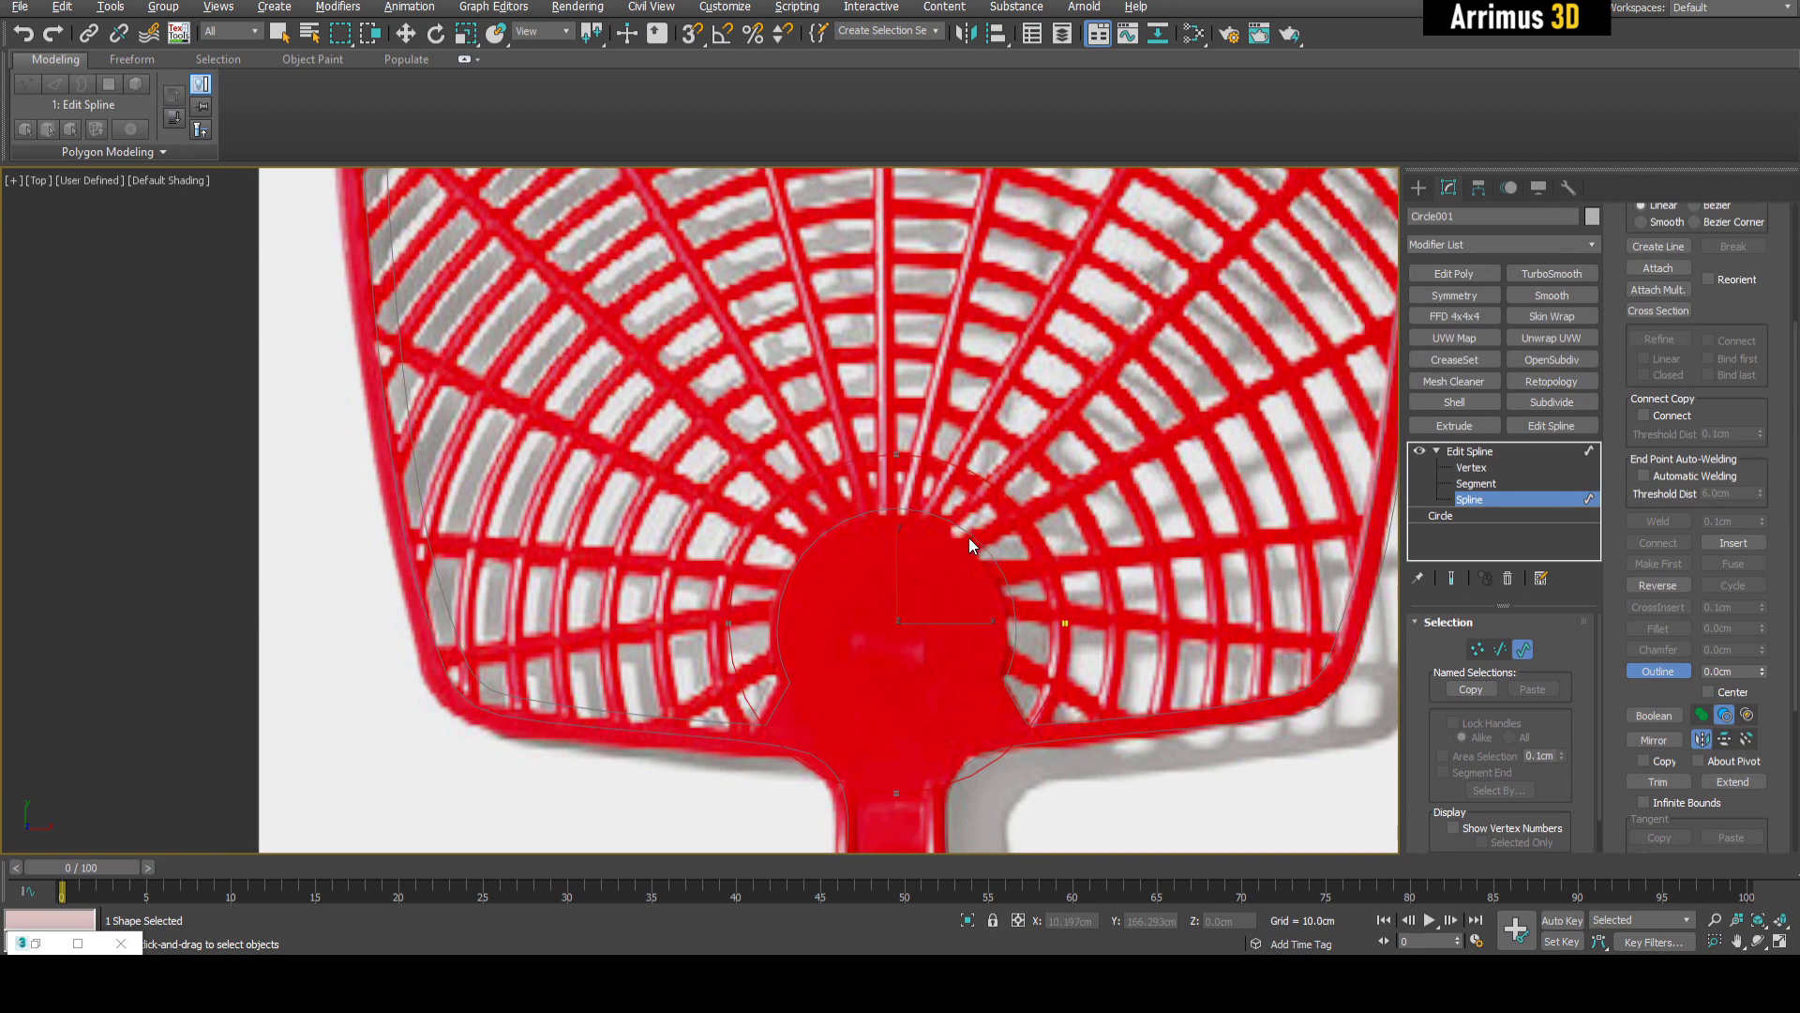
{"action": "left_click_drag", "start_coordinate": [970, 538], "coordinate": [1018, 474]}
{"action": "key", "text": "w"}
- Outline the ring's outer spline outward repeatedly to form the next concentric rings over the neighbouring curved bars
{"action": "left_click", "coordinate": [961, 511]}
{"action": "left_click", "coordinate": [1657, 672]}
{"action": "left_click_drag", "start_coordinate": [1020, 504], "coordinate": [1034, 559]}
{"action": "middle_click_drag", "start_coordinate": [1077, 420], "coordinate": [1066, 516]}
{"action": "left_click", "coordinate": [1028, 544]}
{"action": "left_click_drag", "start_coordinate": [1032, 553], "coordinate": [1034, 610]}
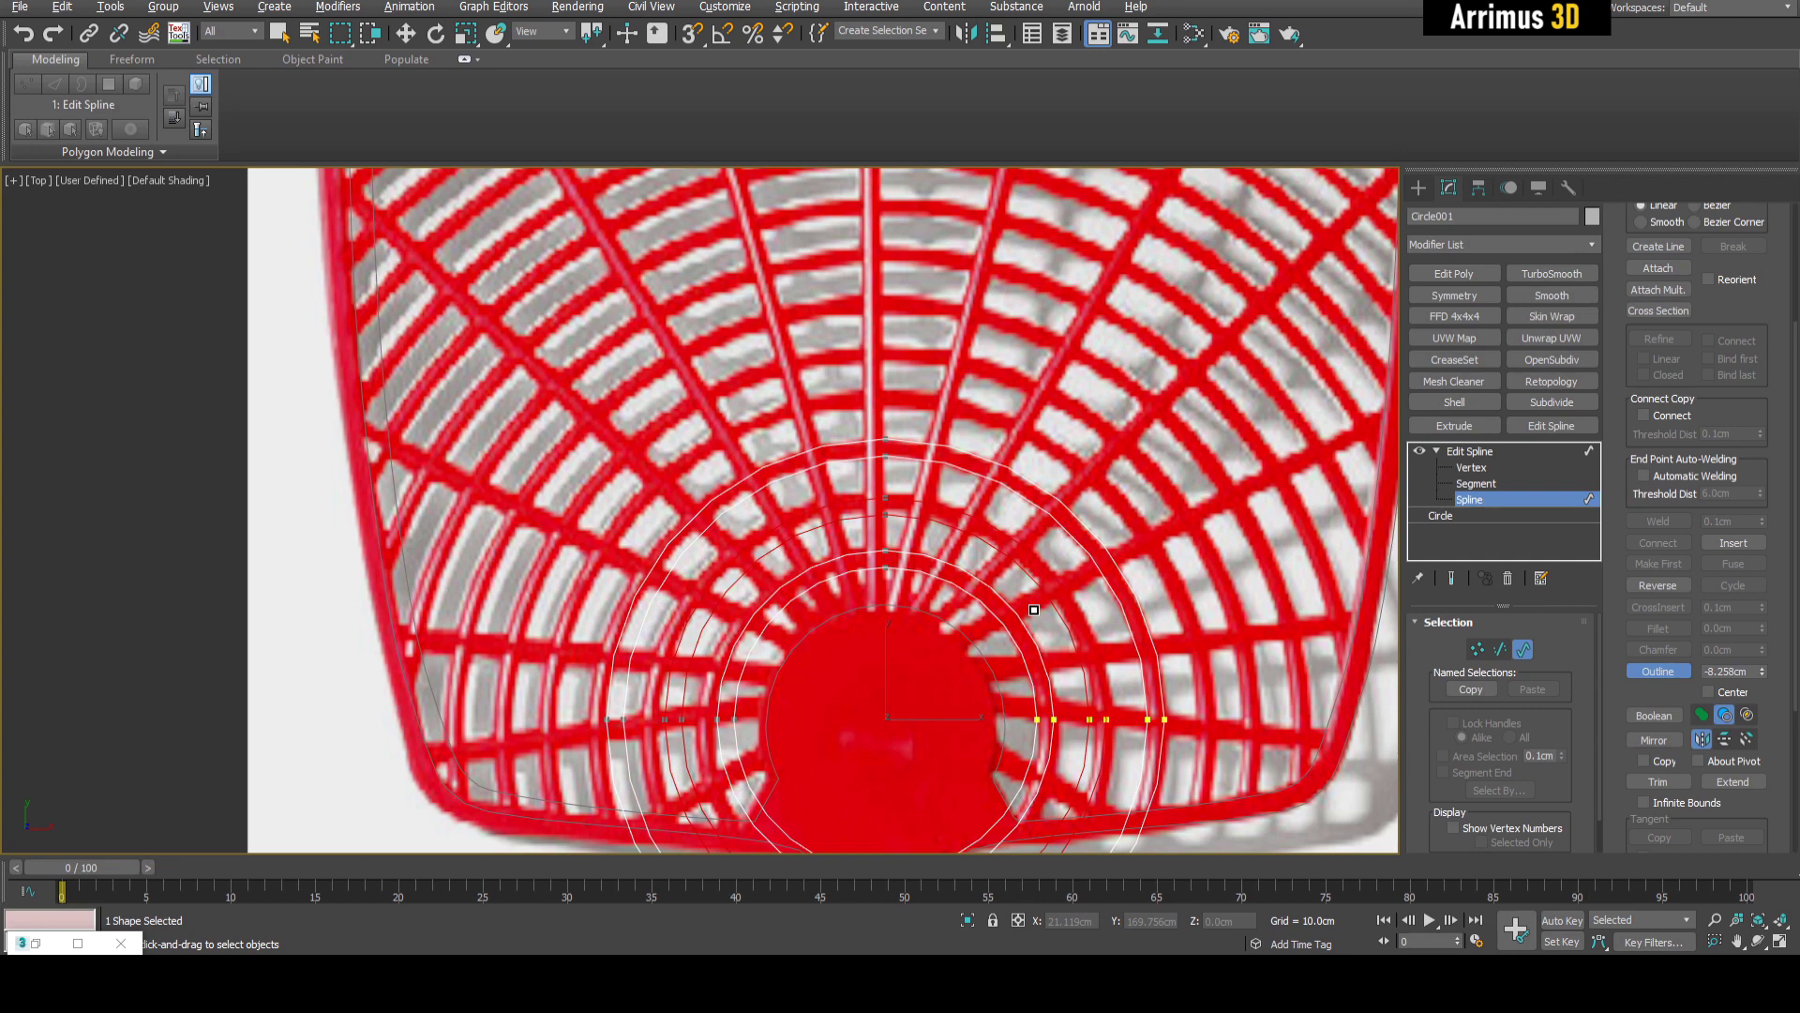
- Continue outlining the outermost circle outward, adding paired circles that match the curved bars up to the head's middle
{"action": "right_click", "coordinate": [1123, 515]}
{"action": "left_click_drag", "start_coordinate": [1116, 476], "coordinate": [1295, 566]}
{"action": "left_click", "coordinate": [1650, 674]}
{"action": "scroll", "coordinate": [1106, 481], "scroll_direction": "up", "scroll_amount": 1}
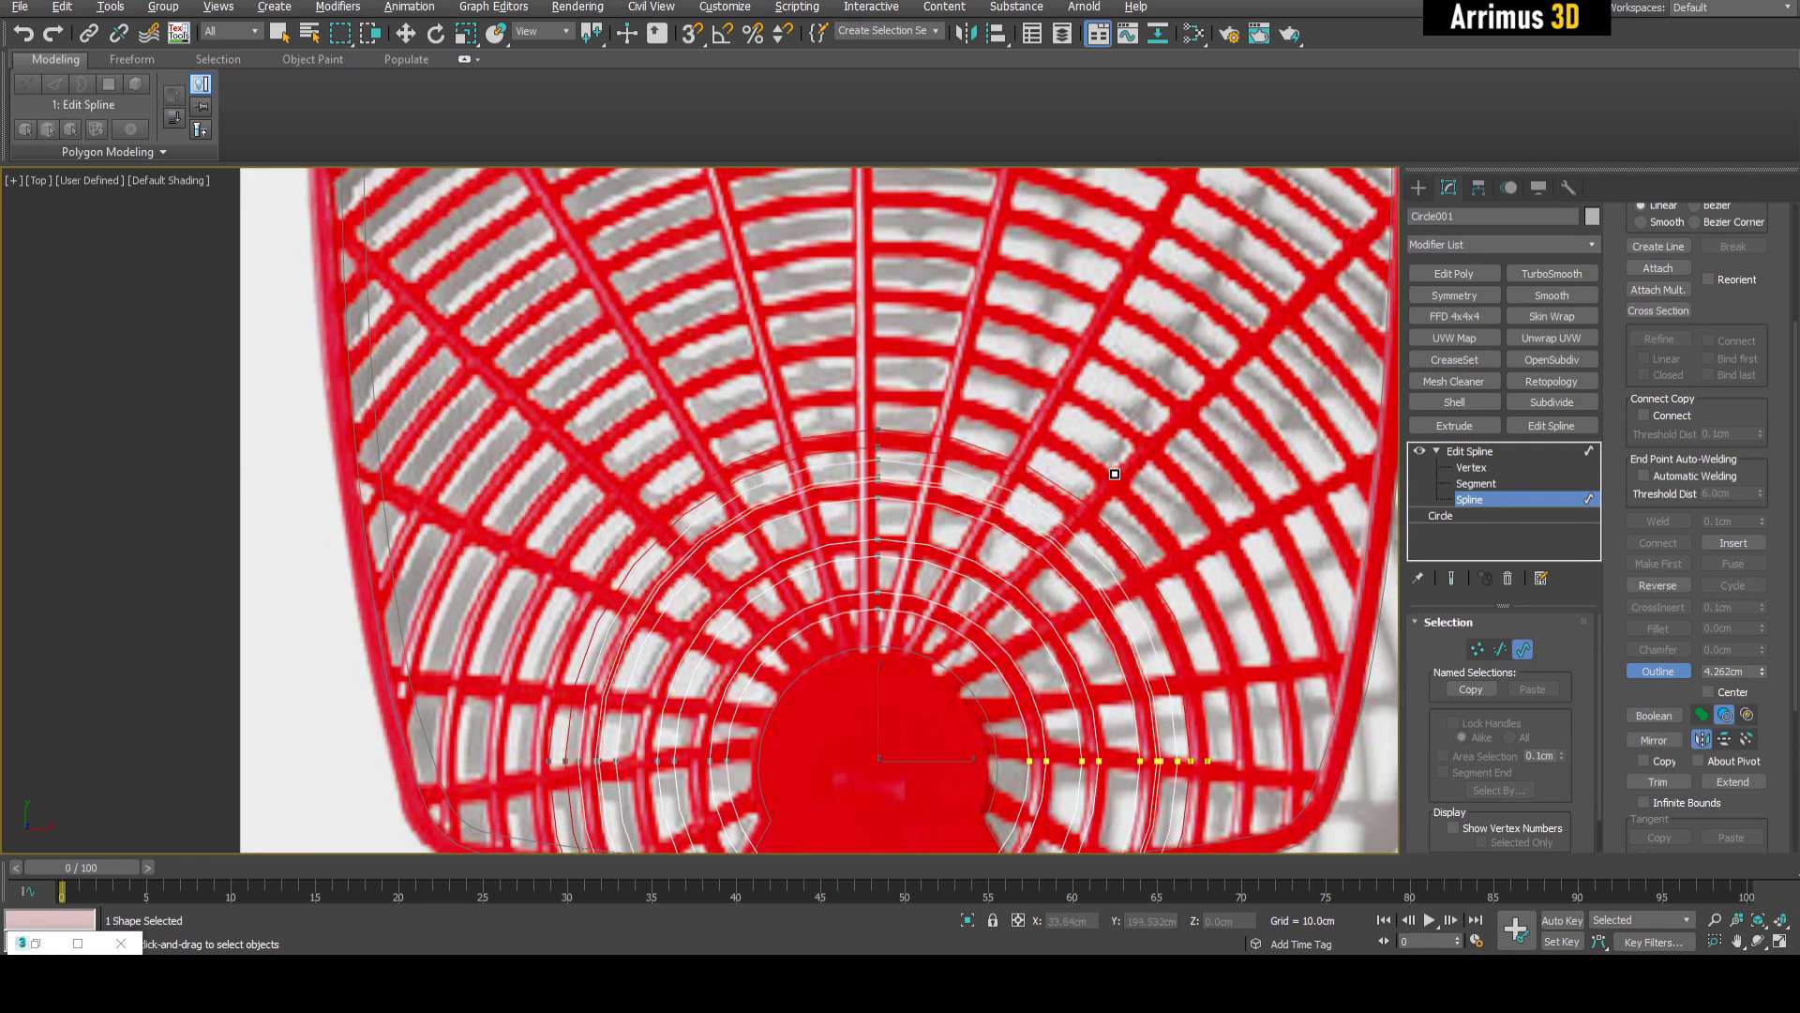
{"action": "left_click_drag", "start_coordinate": [1102, 469], "coordinate": [1105, 518]}
{"action": "middle_click_drag", "start_coordinate": [1105, 517], "coordinate": [1073, 588]}
{"action": "left_click_drag", "start_coordinate": [1095, 517], "coordinate": [1087, 567]}
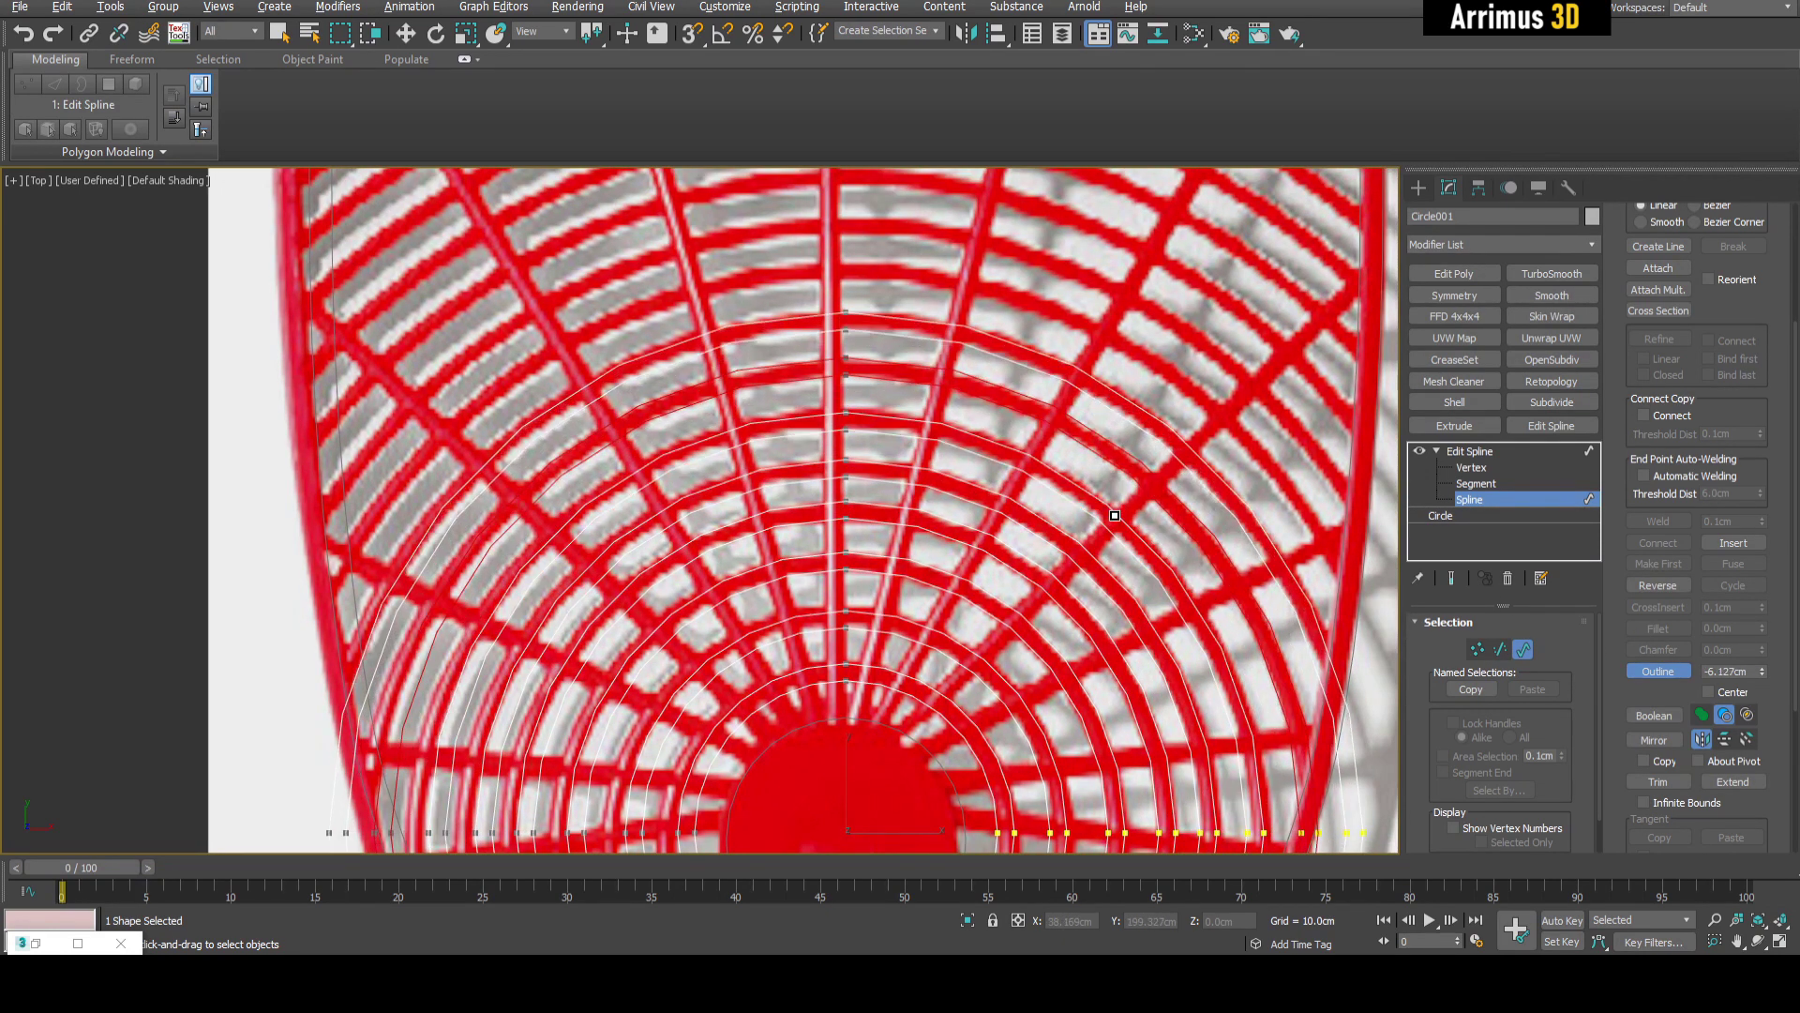
- Outline further concentric rings over the curved bars above the head's middle
{"action": "middle_click_drag", "start_coordinate": [1111, 480], "coordinate": [1097, 523]}
{"action": "left_click_drag", "start_coordinate": [1086, 570], "coordinate": [1086, 573]}
{"action": "left_click_drag", "start_coordinate": [1137, 477], "coordinate": [1134, 540]}
{"action": "middle_click_drag", "start_coordinate": [1153, 456], "coordinate": [1112, 532]}
{"action": "mouse_move", "coordinate": [1122, 502]}
{"action": "left_mouse_down"}
{"action": "mouse_move", "coordinate": [1124, 573]}
{"action": "mouse_move", "coordinate": [1148, 528]}
{"action": "left_mouse_up"}
{"action": "middle_click_drag", "start_coordinate": [1151, 435], "coordinate": [1123, 518]}
- Outline the last rings over the curved bars up to the head's top rim, then leave spline editing
{"action": "left_click_drag", "start_coordinate": [1123, 512], "coordinate": [1122, 562]}
{"action": "left_click_drag", "start_coordinate": [1182, 438], "coordinate": [1159, 544]}
{"action": "middle_click_drag", "start_coordinate": [1166, 435], "coordinate": [1143, 517]}
{"action": "left_click_drag", "start_coordinate": [1176, 448], "coordinate": [1139, 553]}
{"action": "scroll", "coordinate": [1188, 436], "scroll_direction": "down", "scroll_amount": 1}
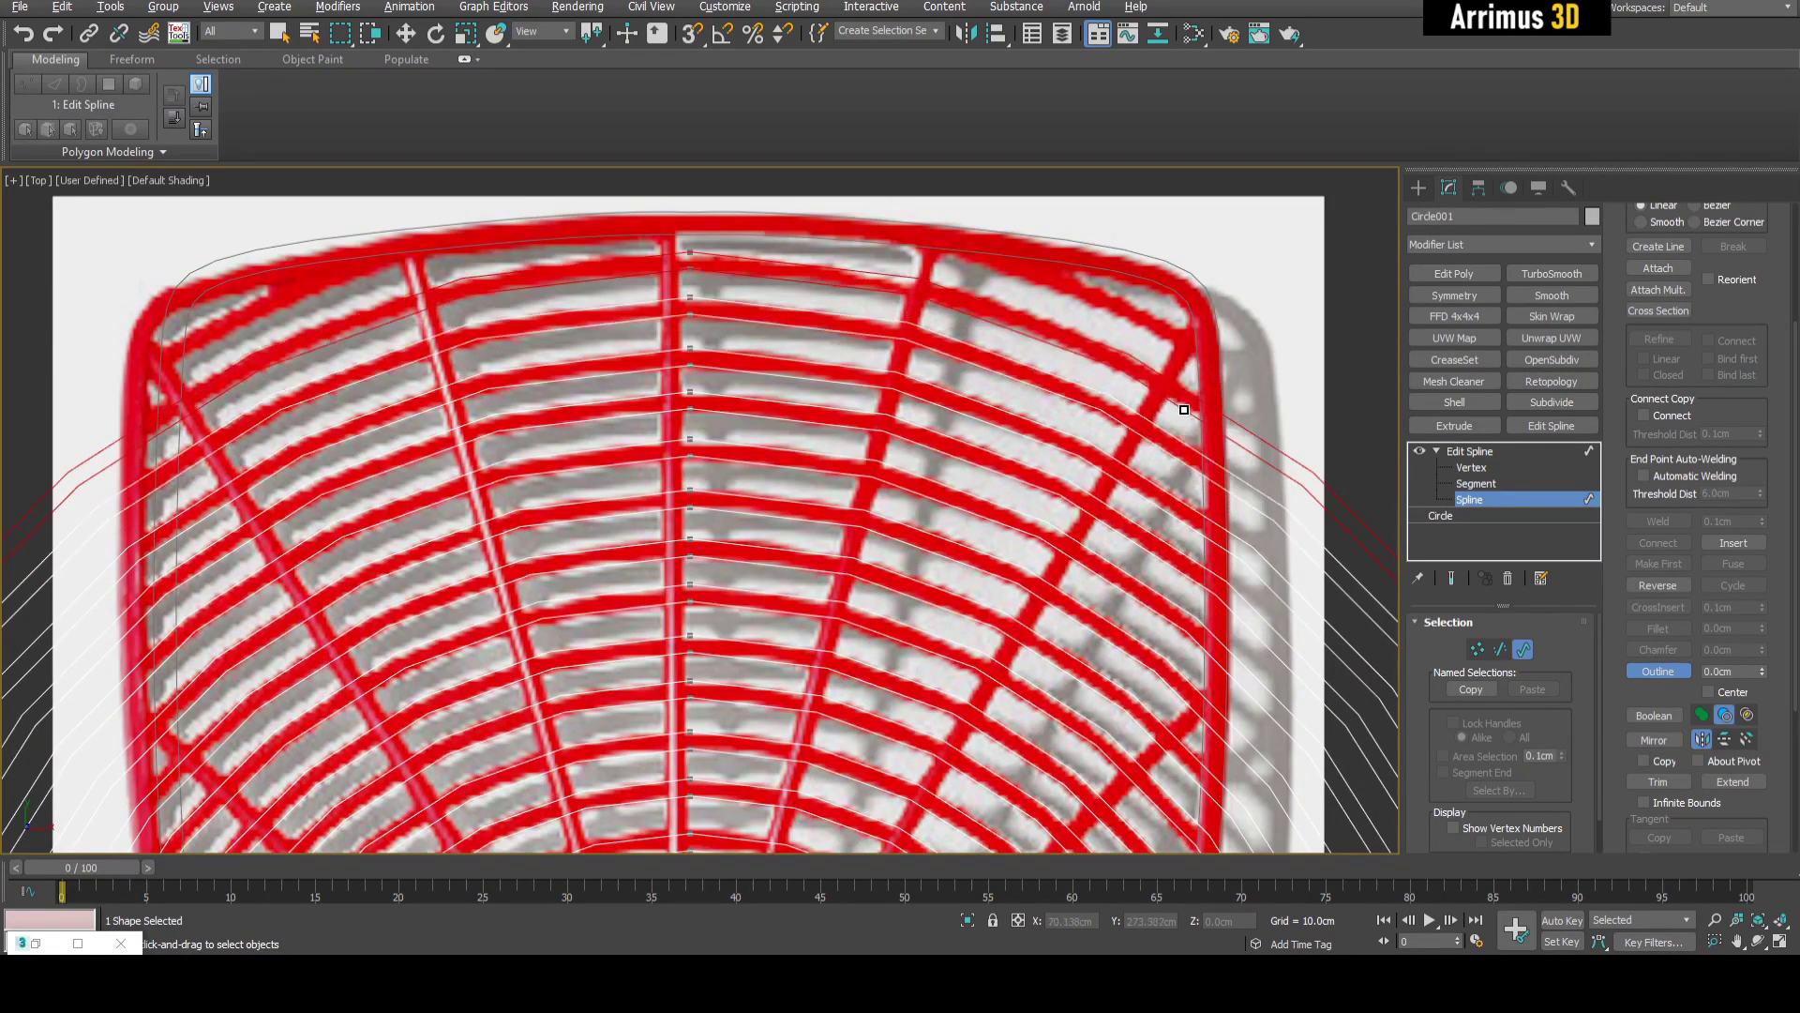
{"action": "scroll", "coordinate": [1084, 519], "scroll_direction": "down", "scroll_amount": 3}
{"action": "scroll", "coordinate": [1084, 519], "scroll_direction": "down", "scroll_amount": 2}
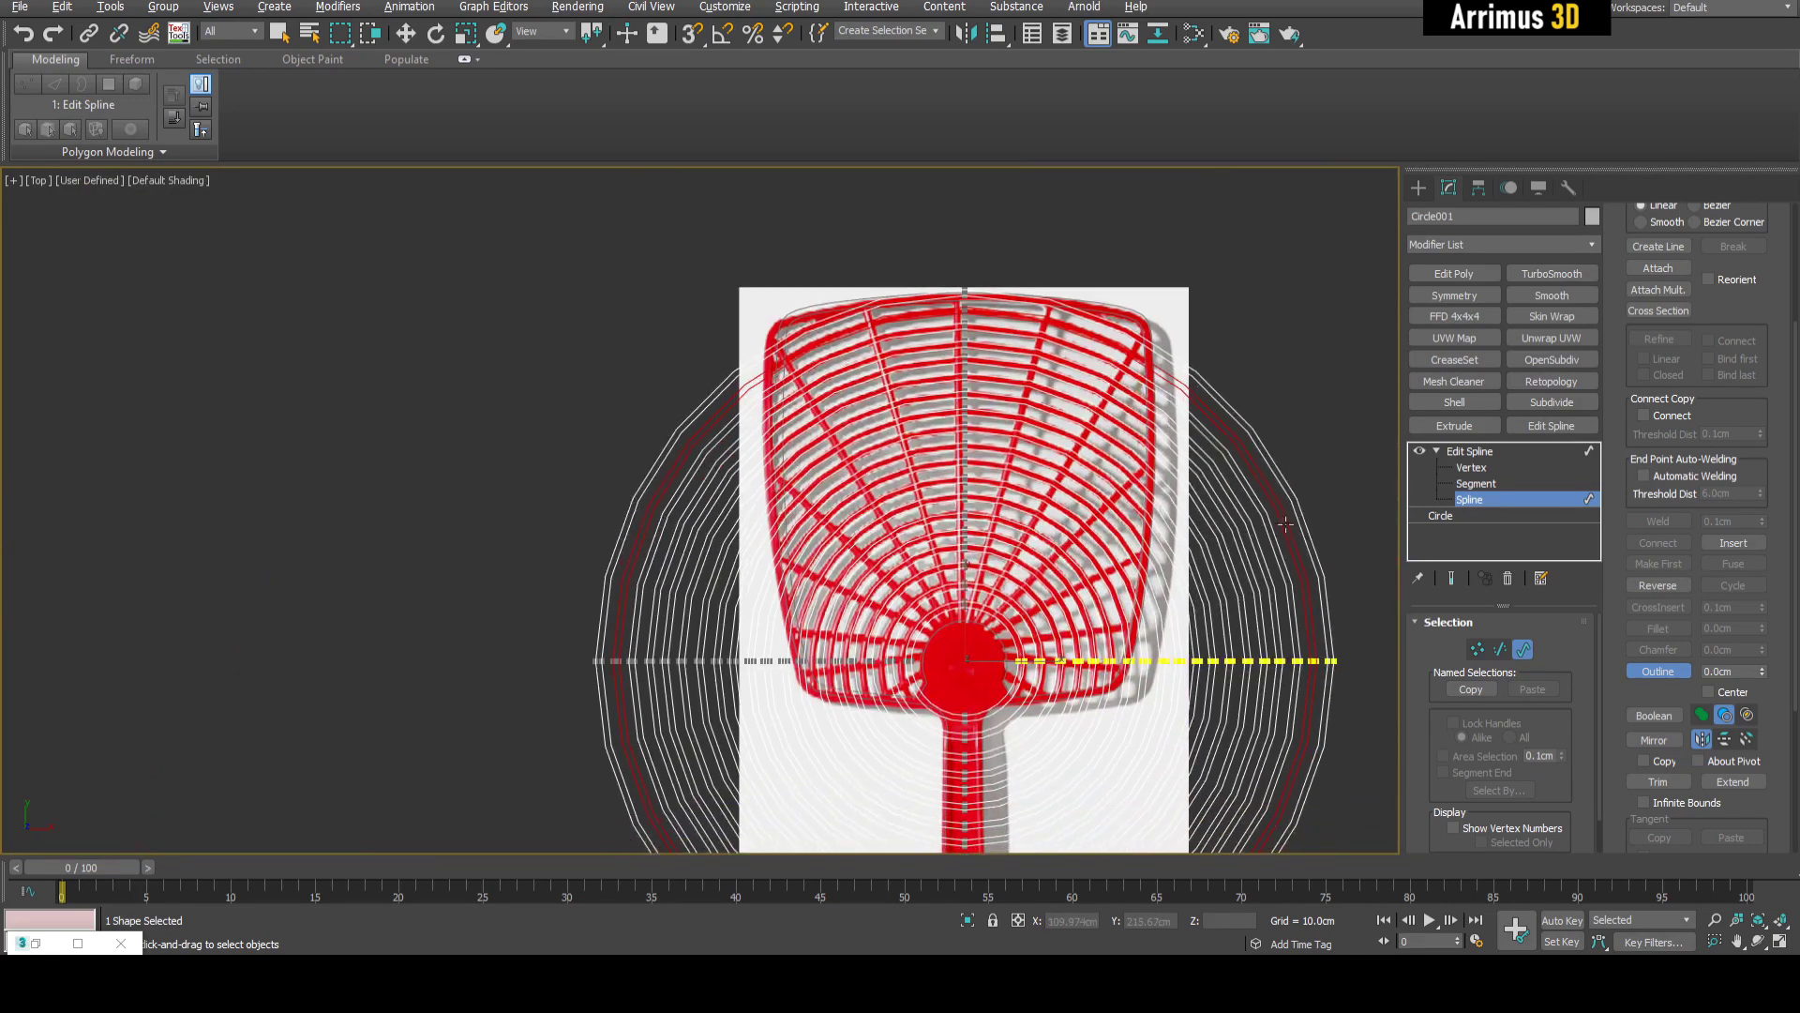
{"action": "left_click", "coordinate": [1631, 667]}
{"action": "middle_click_drag", "start_coordinate": [1216, 529], "coordinate": [1189, 474]}
{"action": "left_click", "coordinate": [1476, 453]}
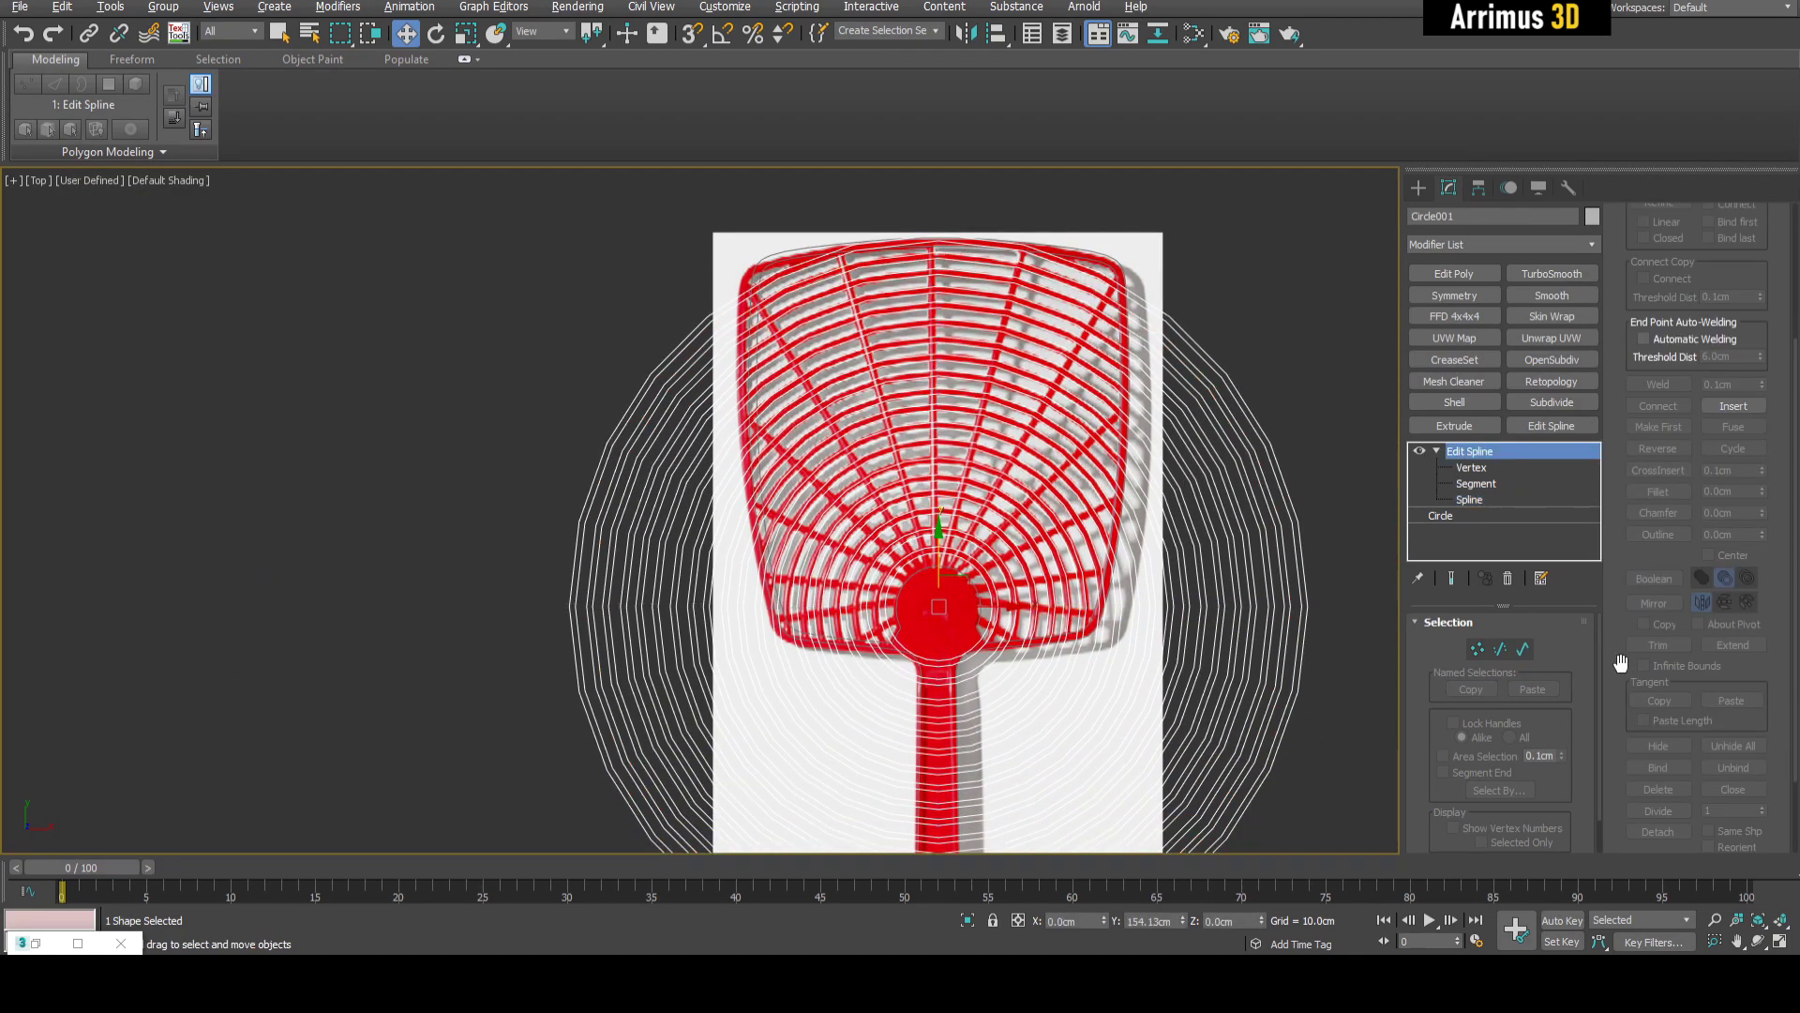
- Isolate the concentric circles to inspect them, then show the whole scene again and clear the selection
{"action": "key", "text": "q"}
{"action": "left_click_drag", "start_coordinate": [1315, 372], "coordinate": [1218, 459]}
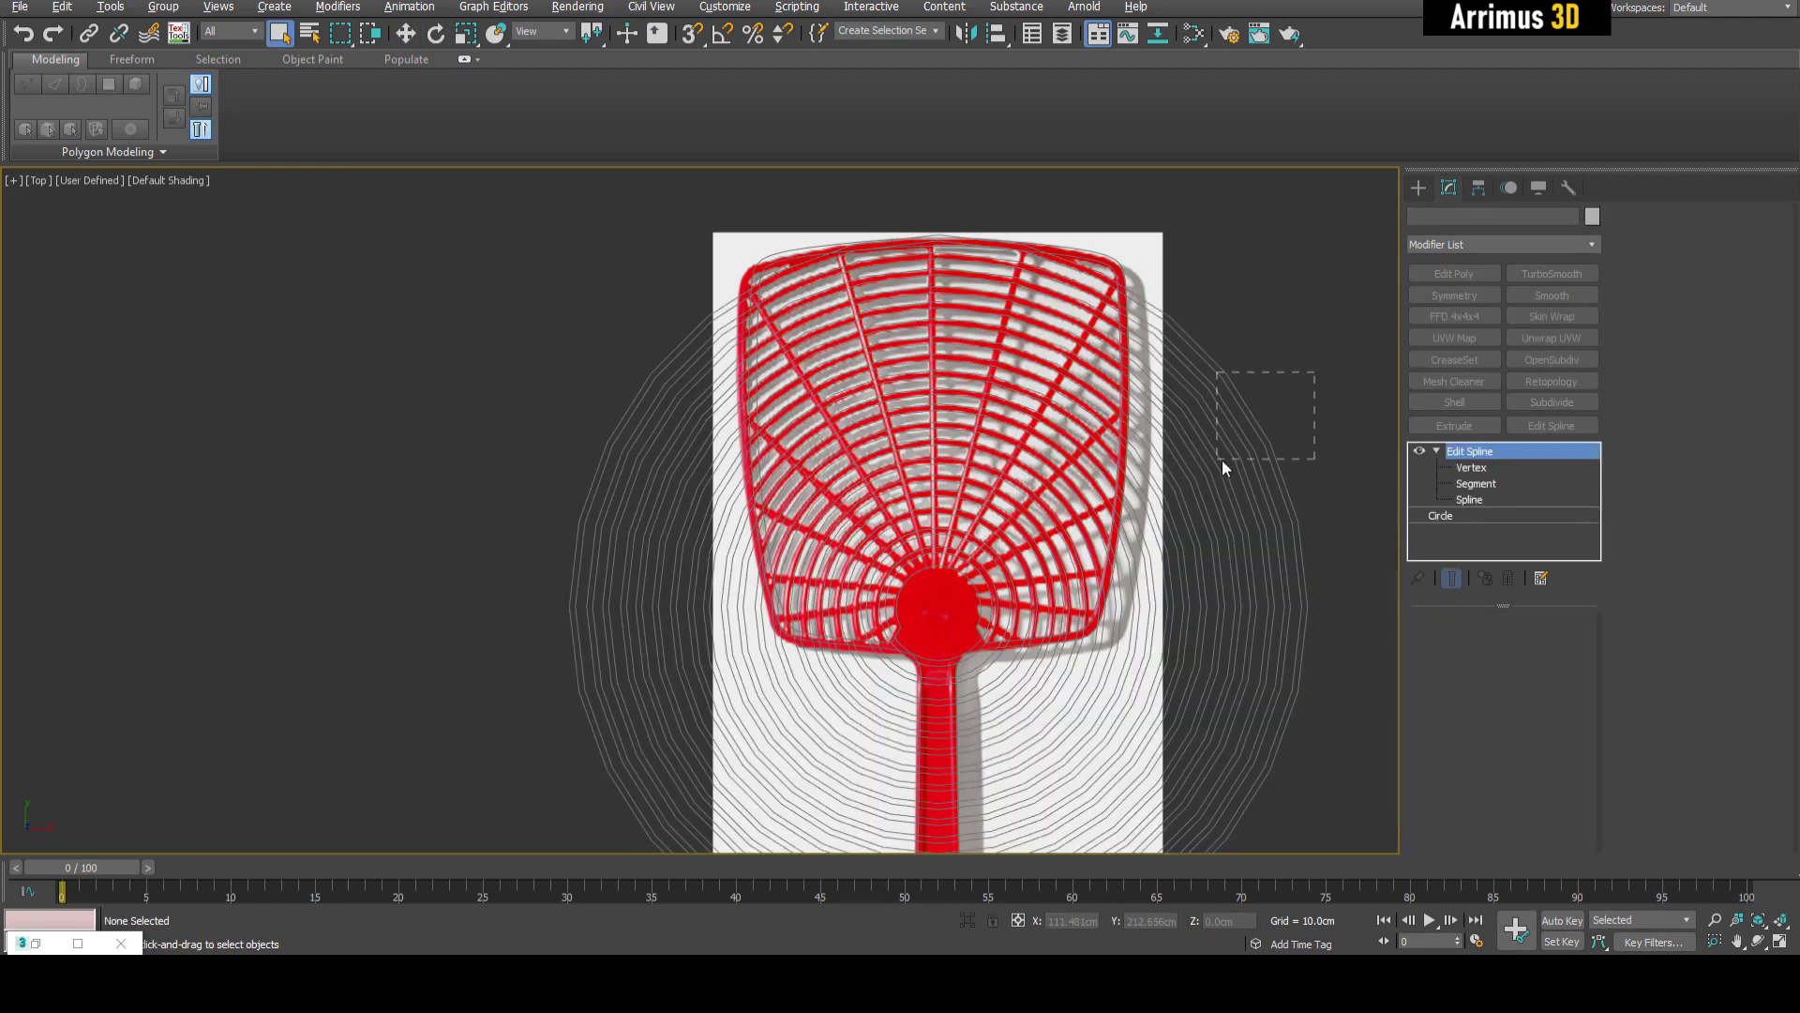
{"action": "key", "text": "alt+q"}
{"action": "middle_click_drag", "start_coordinate": [848, 472], "coordinate": [1024, 490]}
{"action": "scroll", "coordinate": [1018, 477], "scroll_direction": "up", "scroll_amount": 2}
{"action": "key", "text": "alt+q"}
{"action": "left_click", "coordinate": [1303, 477]}
- Isolate the swatter head's outline spline and open it for vertex editing near its upper edge
{"action": "scroll", "coordinate": [1303, 476], "scroll_direction": "up", "scroll_amount": 6}
{"action": "middle_click_drag", "start_coordinate": [916, 381], "coordinate": [1036, 430]}
{"action": "scroll", "coordinate": [1035, 429], "scroll_direction": "up", "scroll_amount": 3}
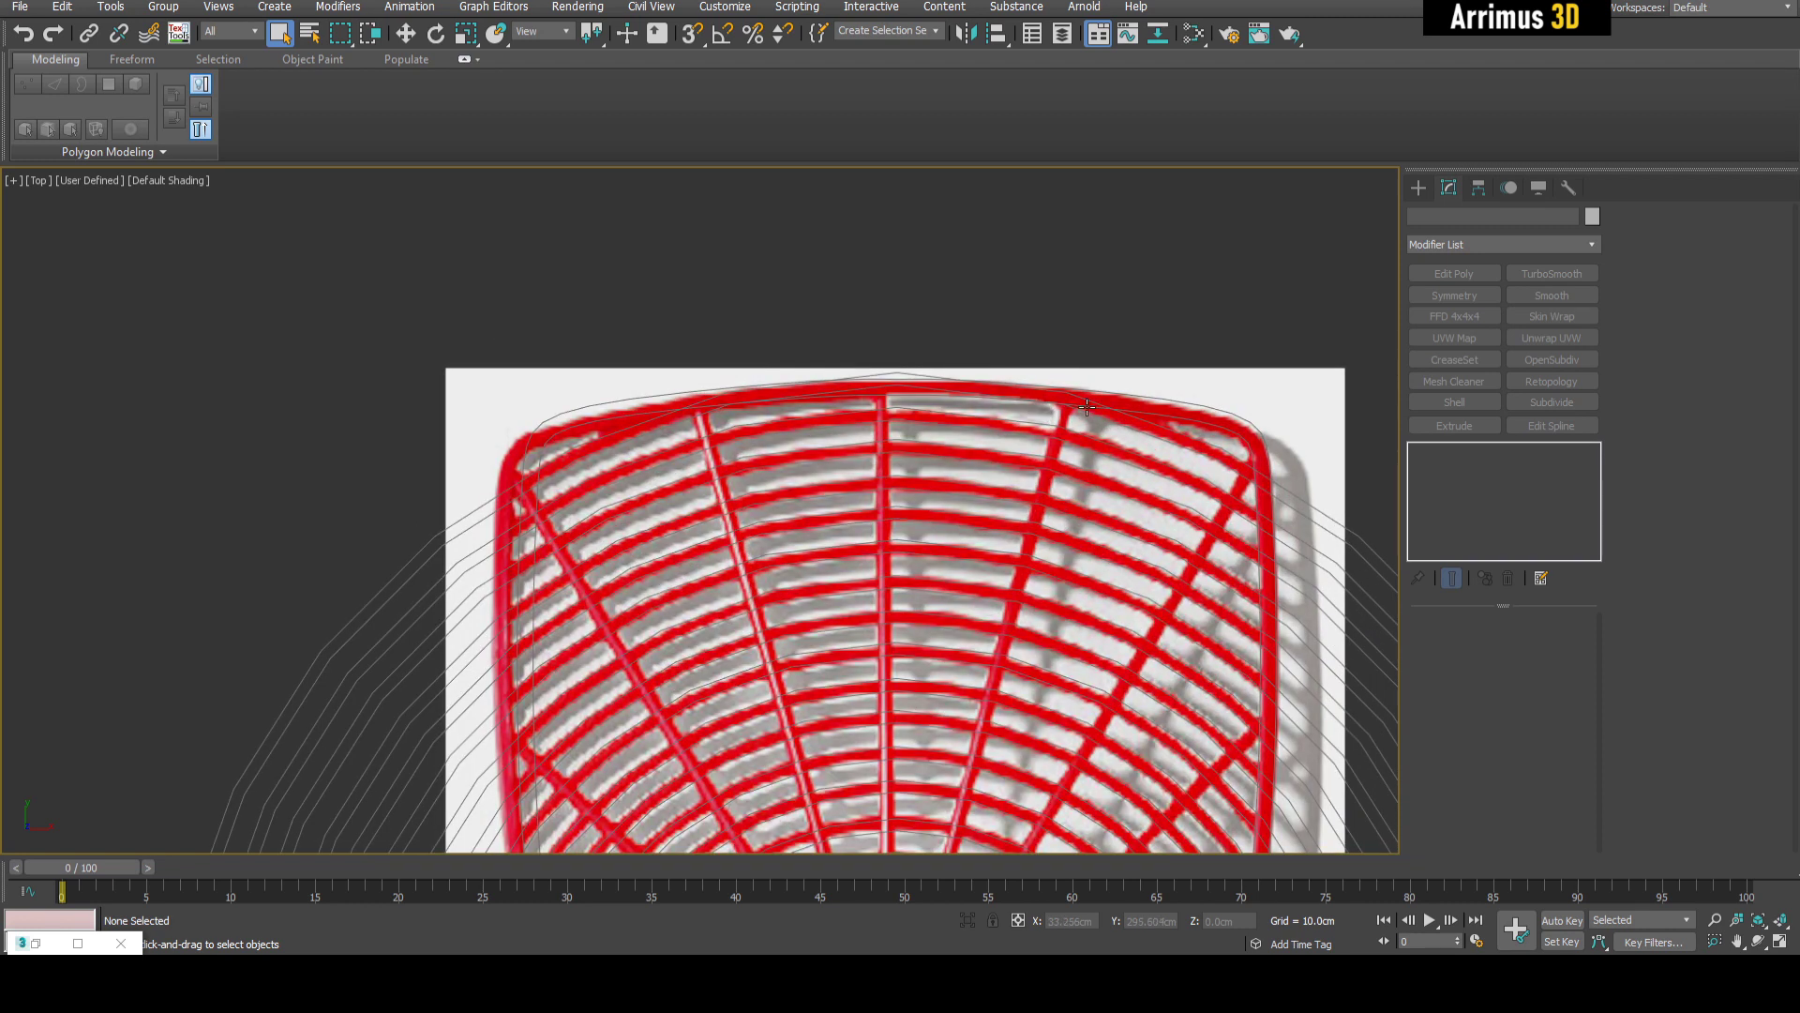
{"action": "left_click", "coordinate": [1227, 418]}
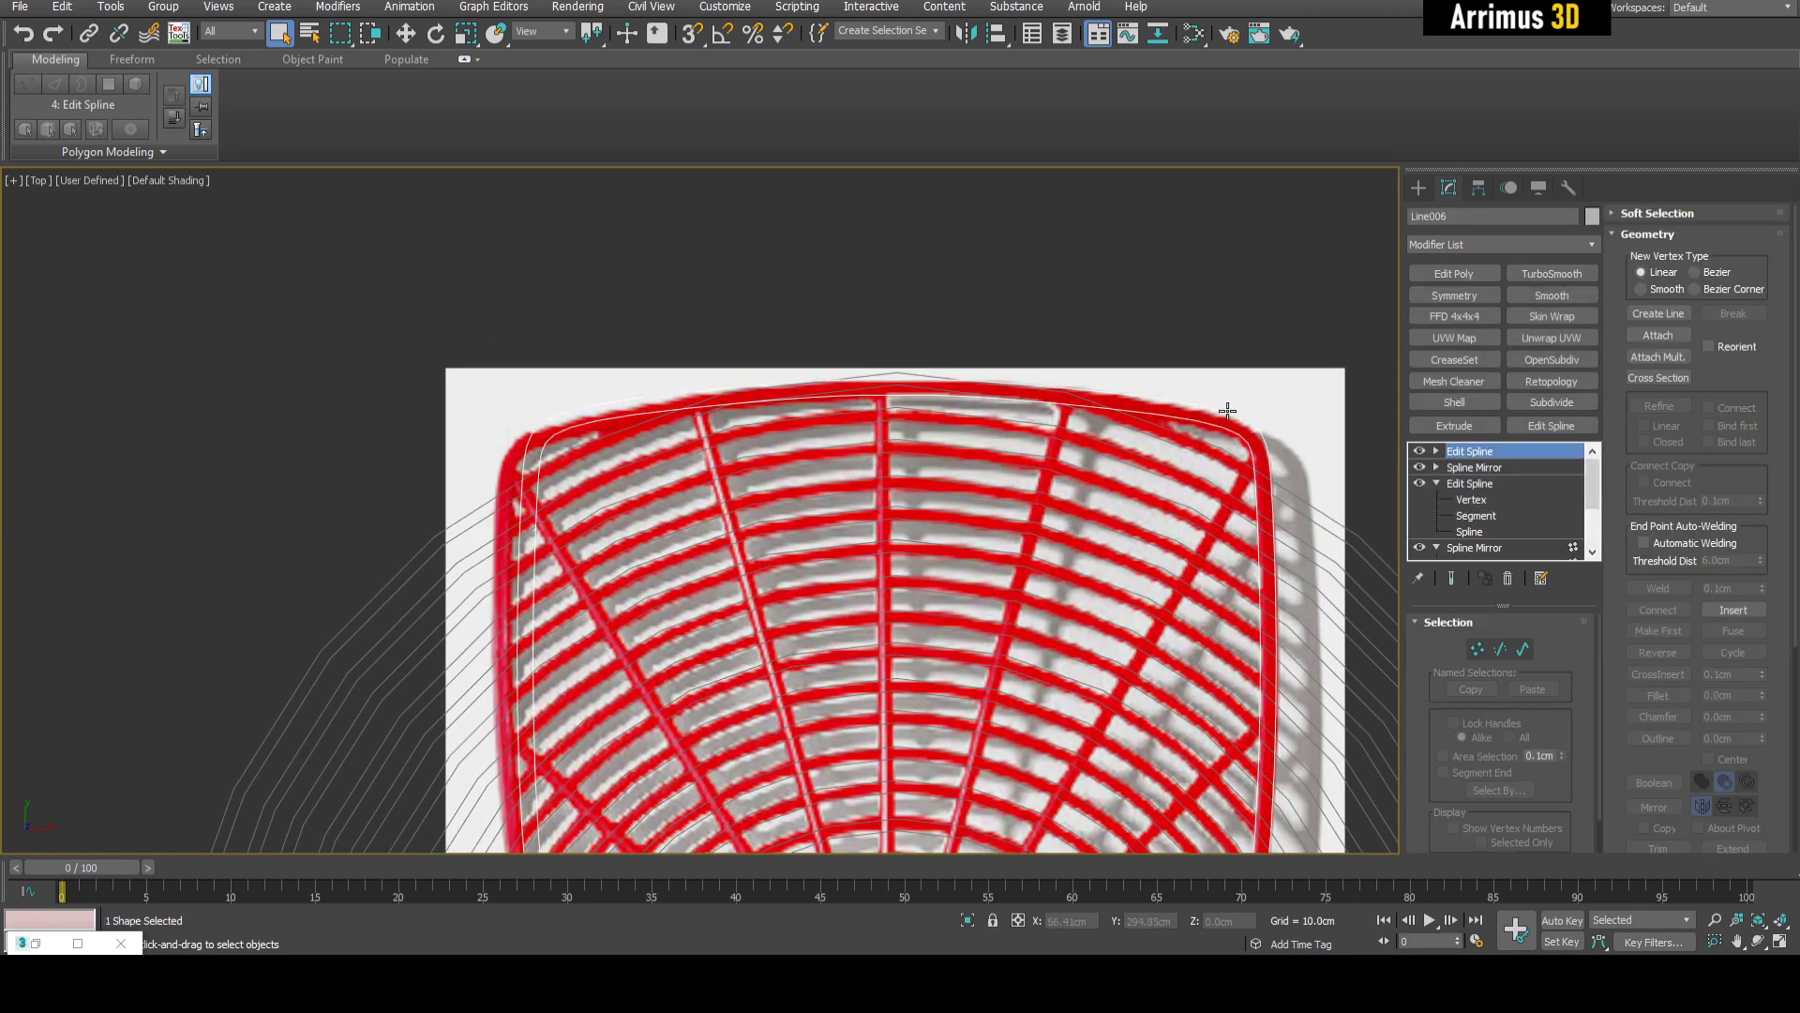
{"action": "key", "text": "alt+q"}
{"action": "middle_click_drag", "start_coordinate": [829, 317], "coordinate": [1221, 534]}
{"action": "scroll", "coordinate": [1221, 534], "scroll_direction": "up", "scroll_amount": 3}
{"action": "key", "text": "1"}
{"action": "scroll", "coordinate": [951, 396], "scroll_direction": "up", "scroll_amount": 7}
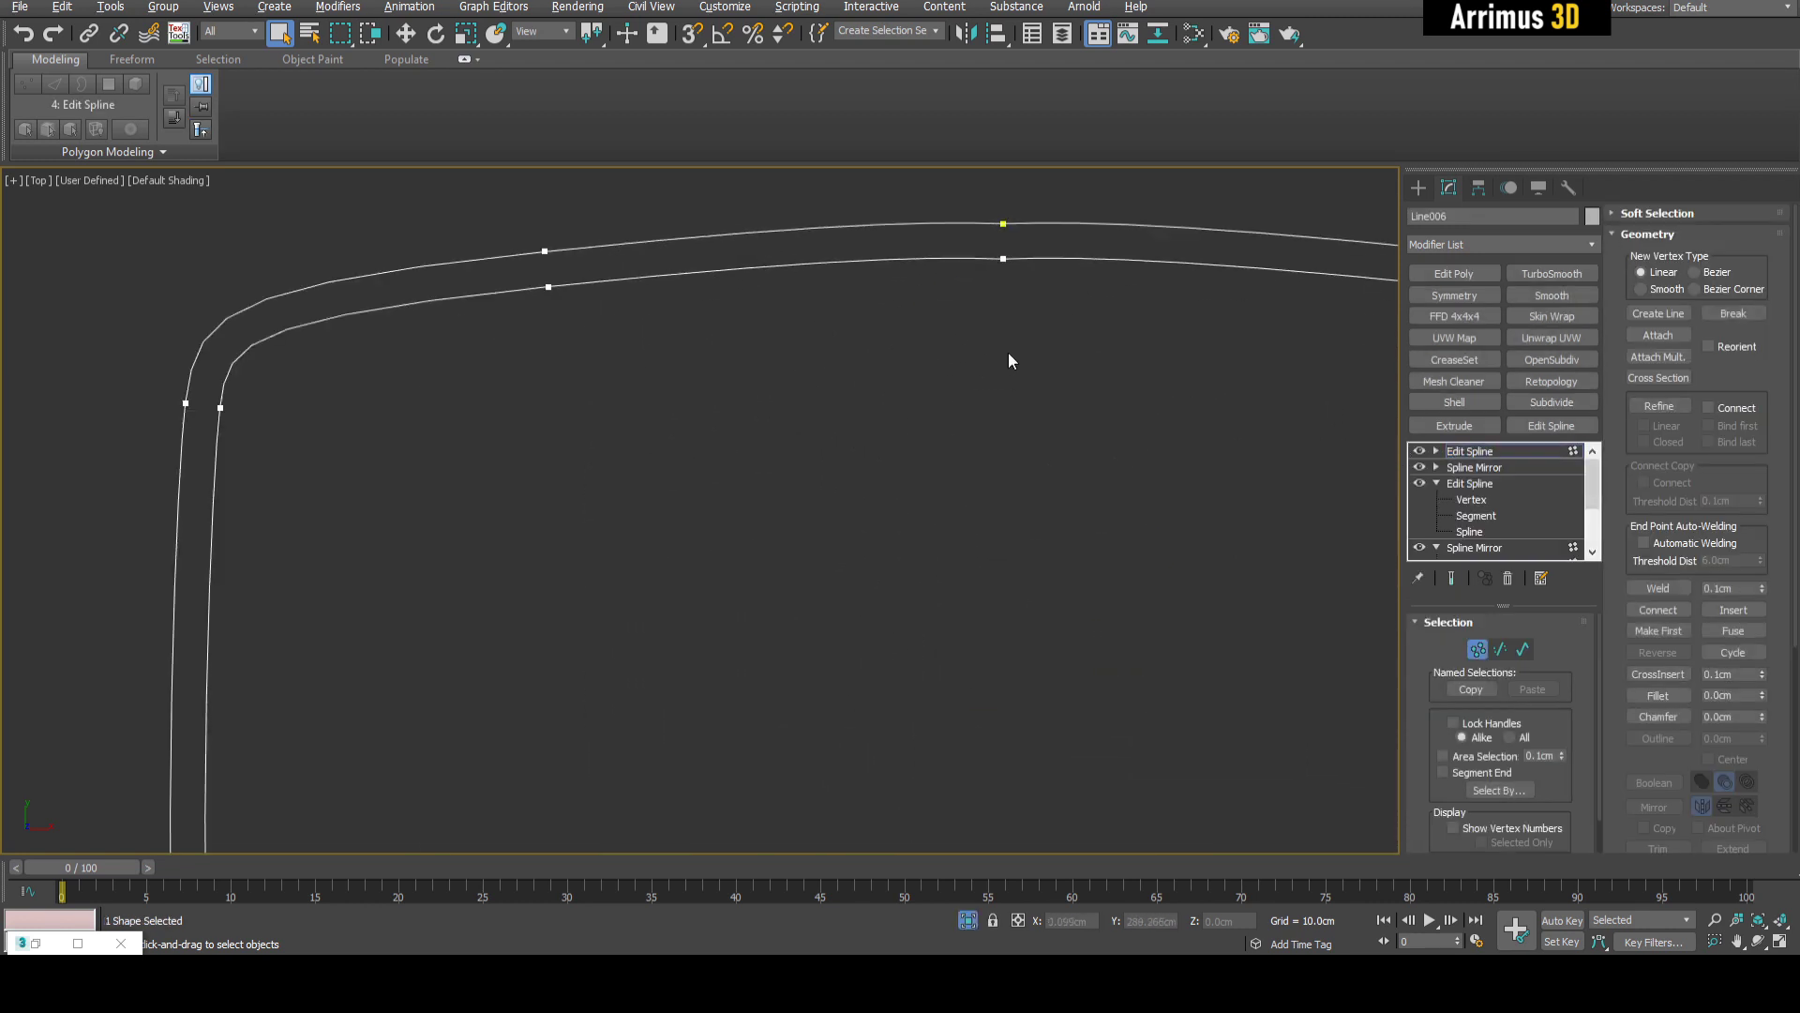
- Test-move the vertices at the top middle of the head outline to check whether they are joined, then undo the moves
{"action": "middle_click_drag", "start_coordinate": [1033, 282], "coordinate": [1014, 411]}
{"action": "scroll", "coordinate": [1014, 411], "scroll_direction": "up", "scroll_amount": 3}
{"action": "middle_click_drag", "start_coordinate": [988, 342], "coordinate": [1001, 396]}
{"action": "left_click", "coordinate": [968, 422]}
{"action": "key", "text": "w"}
{"action": "scroll", "coordinate": [1028, 409], "scroll_direction": "down", "scroll_amount": 3}
{"action": "left_click_drag", "start_coordinate": [1026, 398], "coordinate": [971, 339]}
{"action": "left_click", "coordinate": [1077, 416]}
{"action": "left_click_drag", "start_coordinate": [1000, 417], "coordinate": [1024, 454]}
{"action": "key", "text": "ctrl+z"}
{"action": "key", "text": "ctrl+z"}
{"action": "key", "text": "ctrl+z"}
{"action": "key", "text": "ctrl+z"}
{"action": "key", "text": "ctrl+z"}
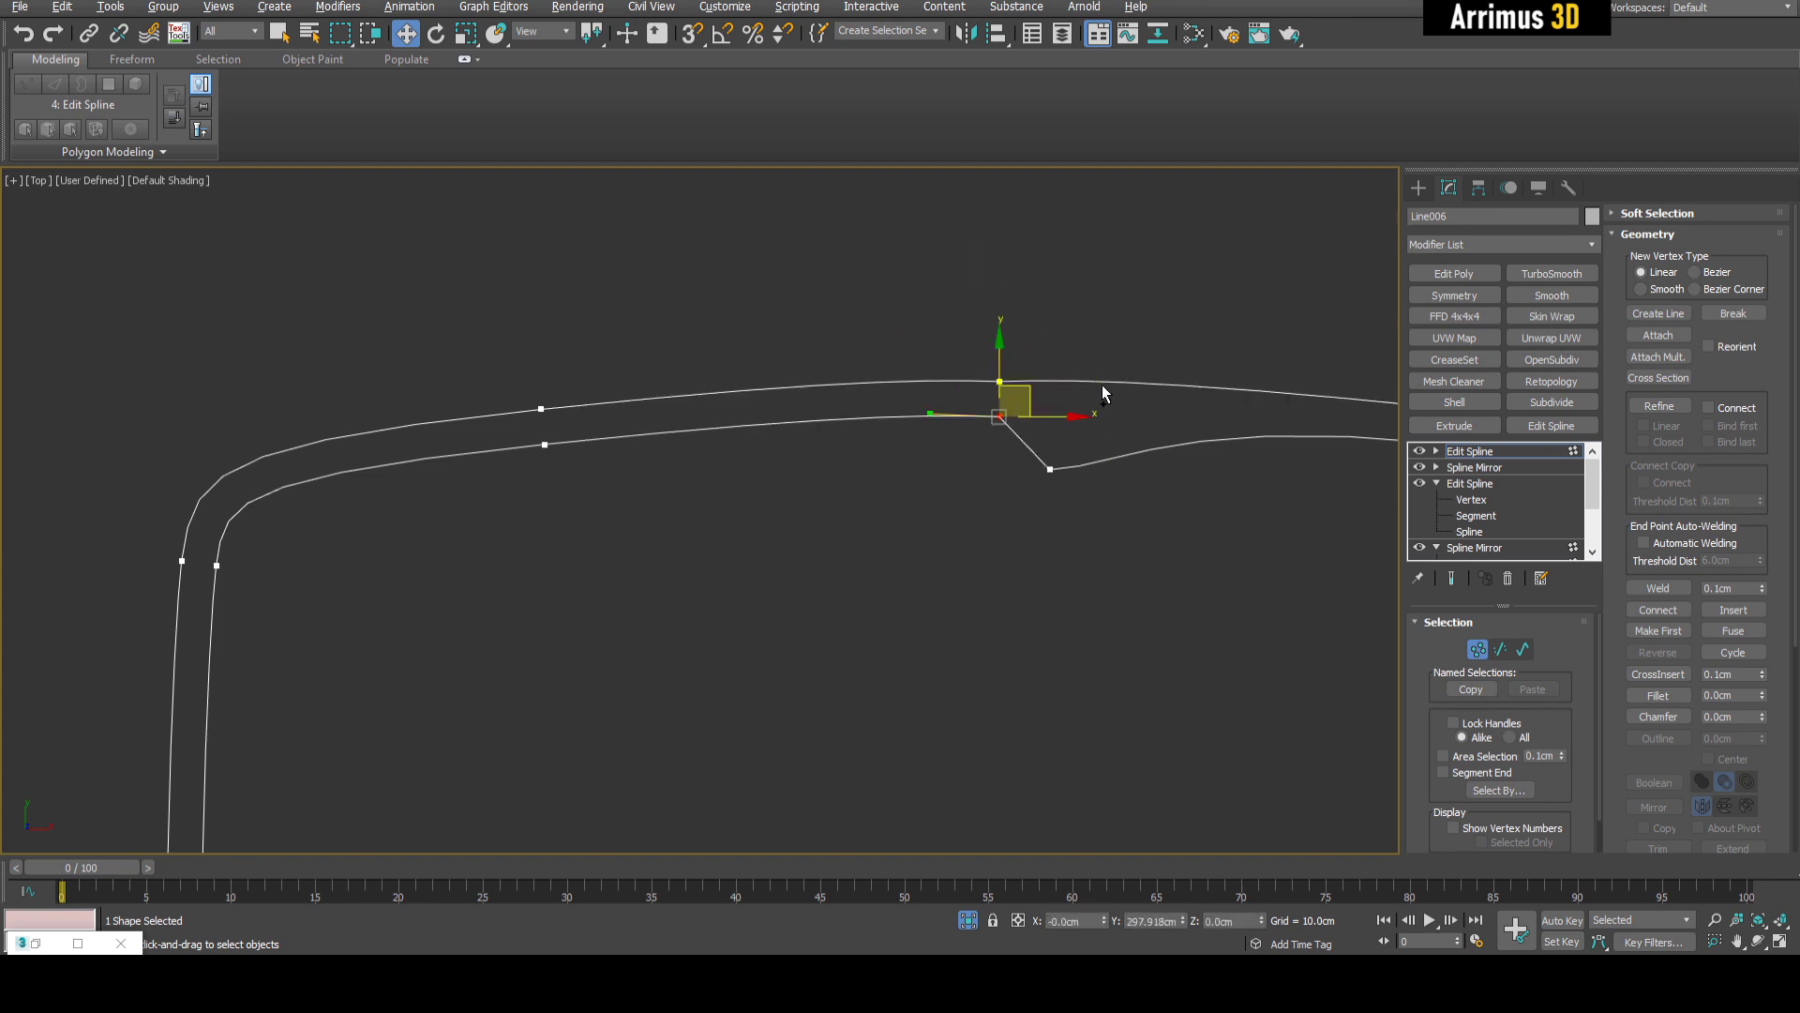
- Weld the overlapping vertices at the top middle of both outline splines and test the joint with a cancelled move
{"action": "left_click_drag", "start_coordinate": [888, 313], "coordinate": [1062, 512]}
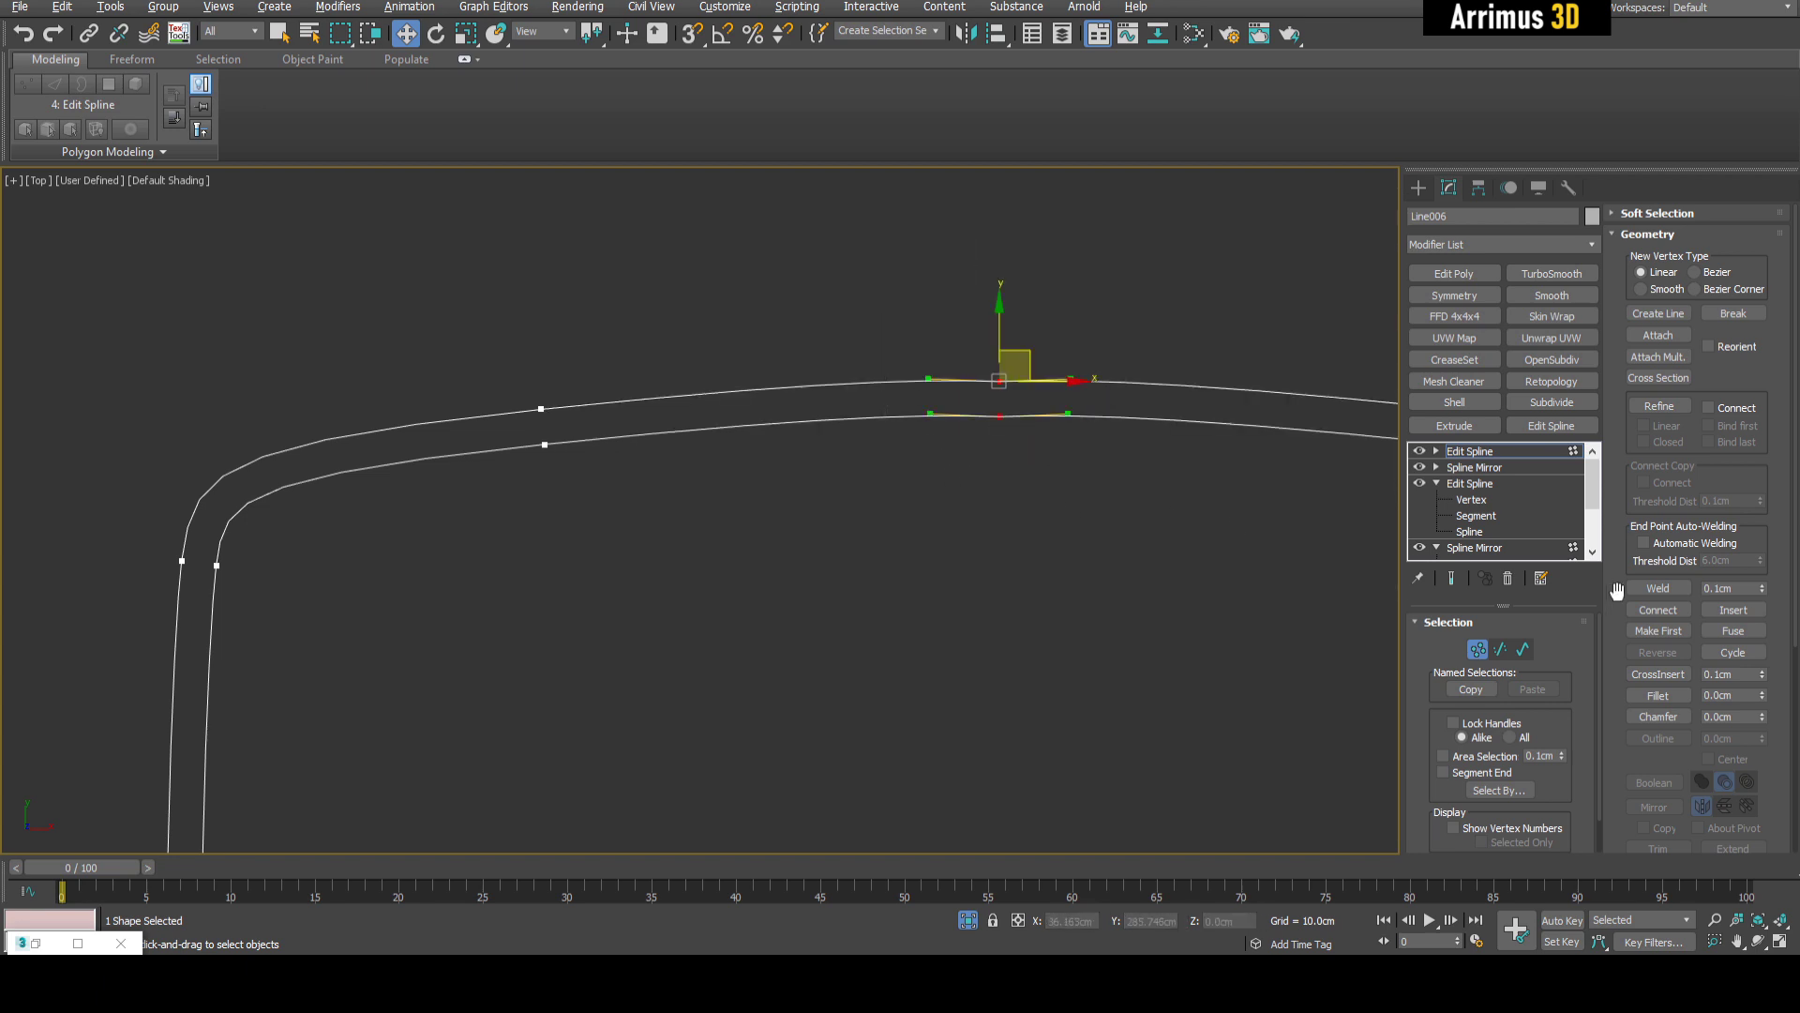
{"action": "scroll", "coordinate": [1004, 434], "scroll_direction": "up", "scroll_amount": 2}
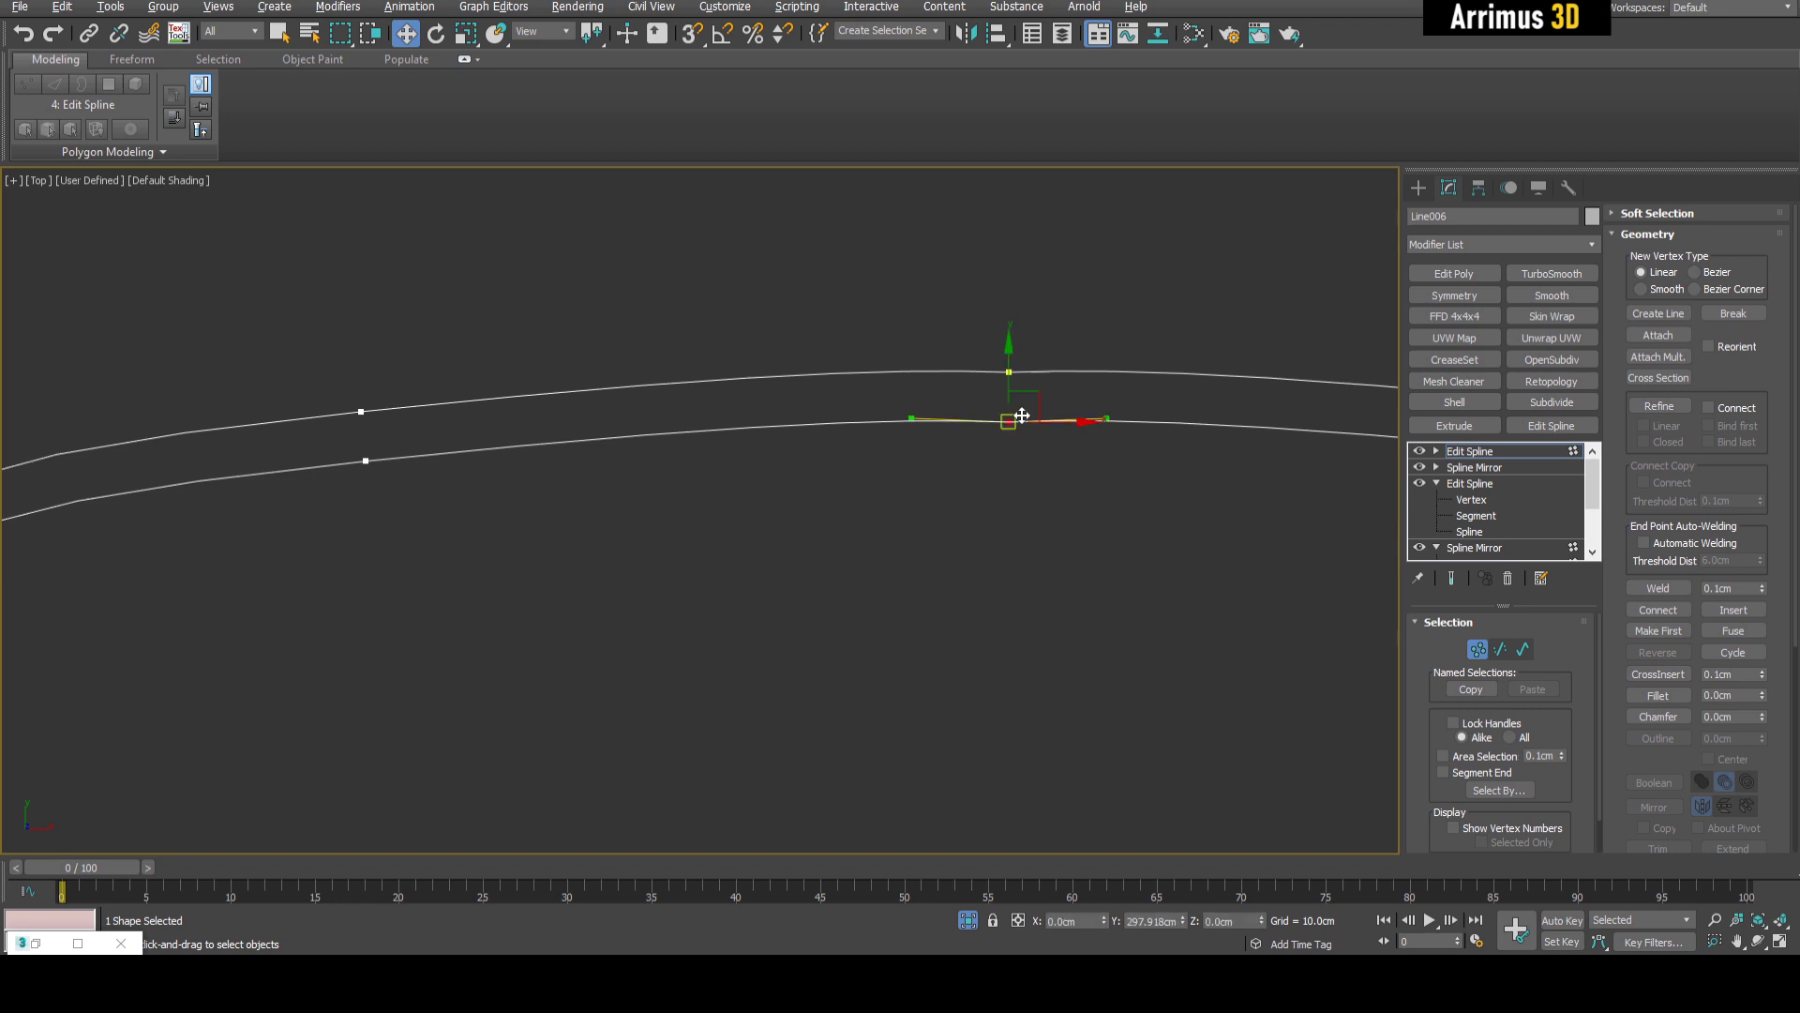
{"action": "left_click_drag", "start_coordinate": [1034, 392], "coordinate": [1067, 435]}
{"action": "right_click", "coordinate": [1067, 434]}
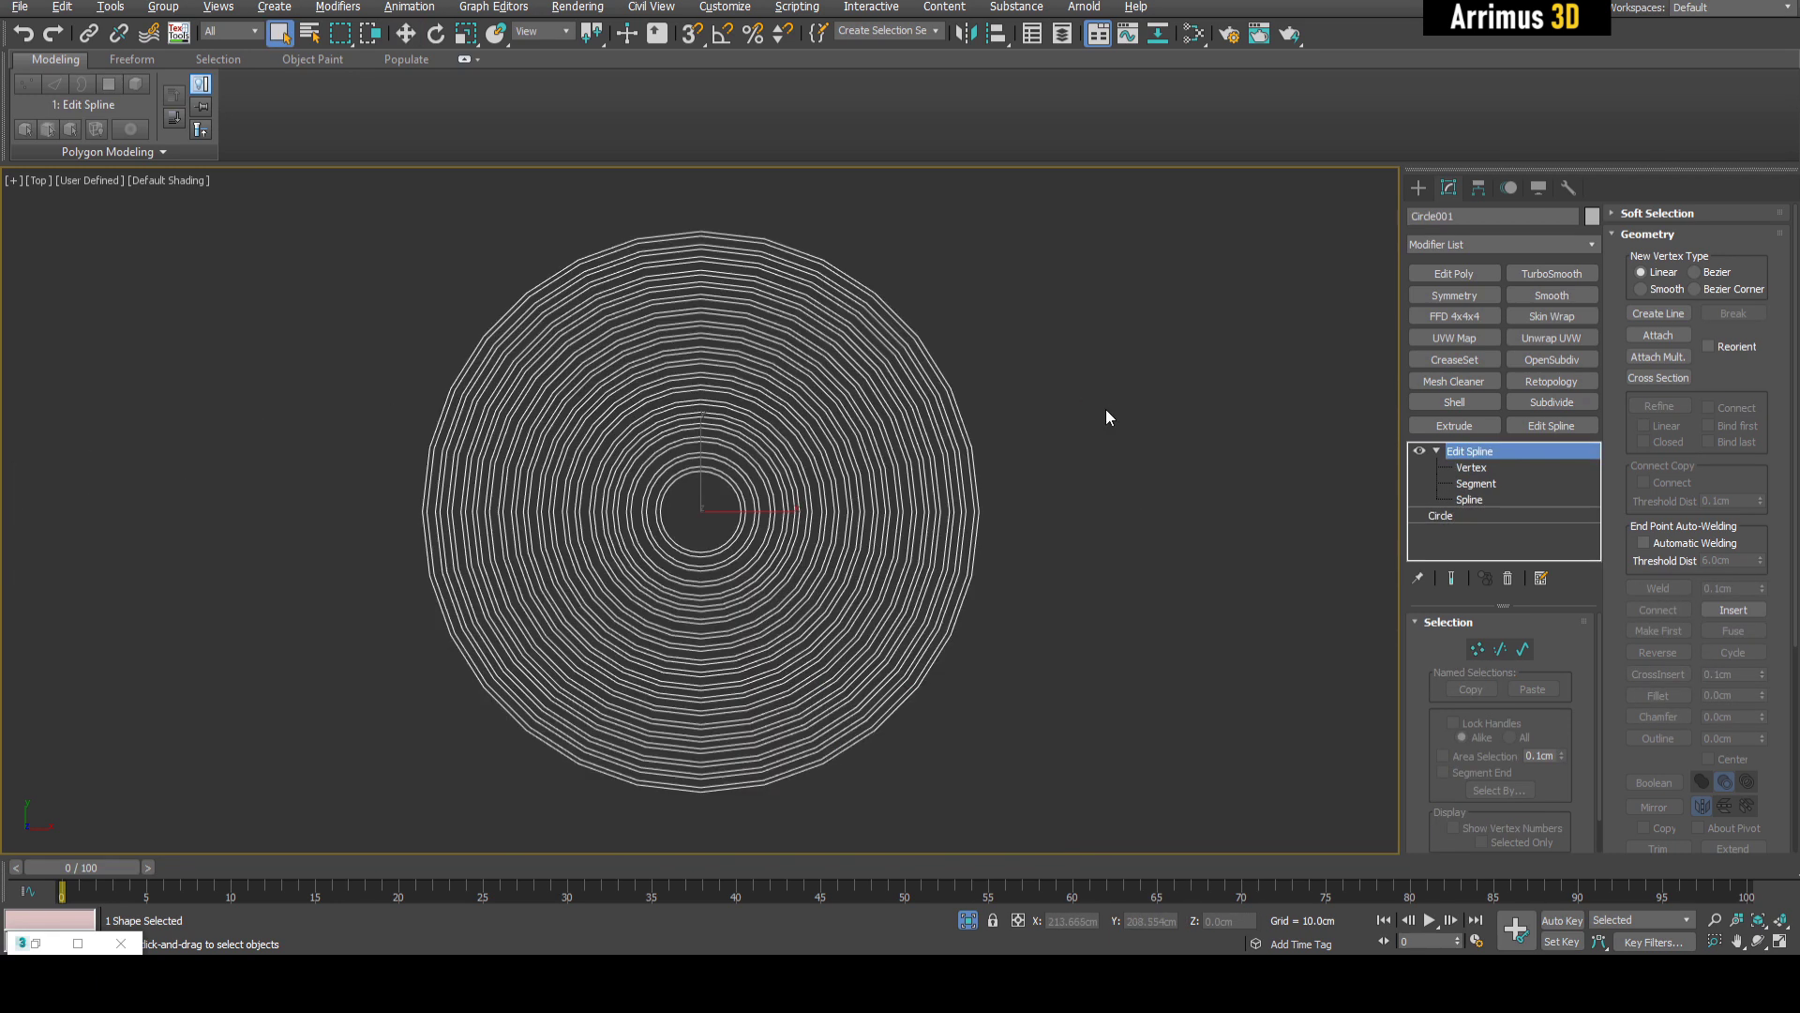
- Convert the isolated concentric circles object to an Editable Spline
{"action": "scroll", "coordinate": [1032, 360], "scroll_direction": "up", "scroll_amount": 6}
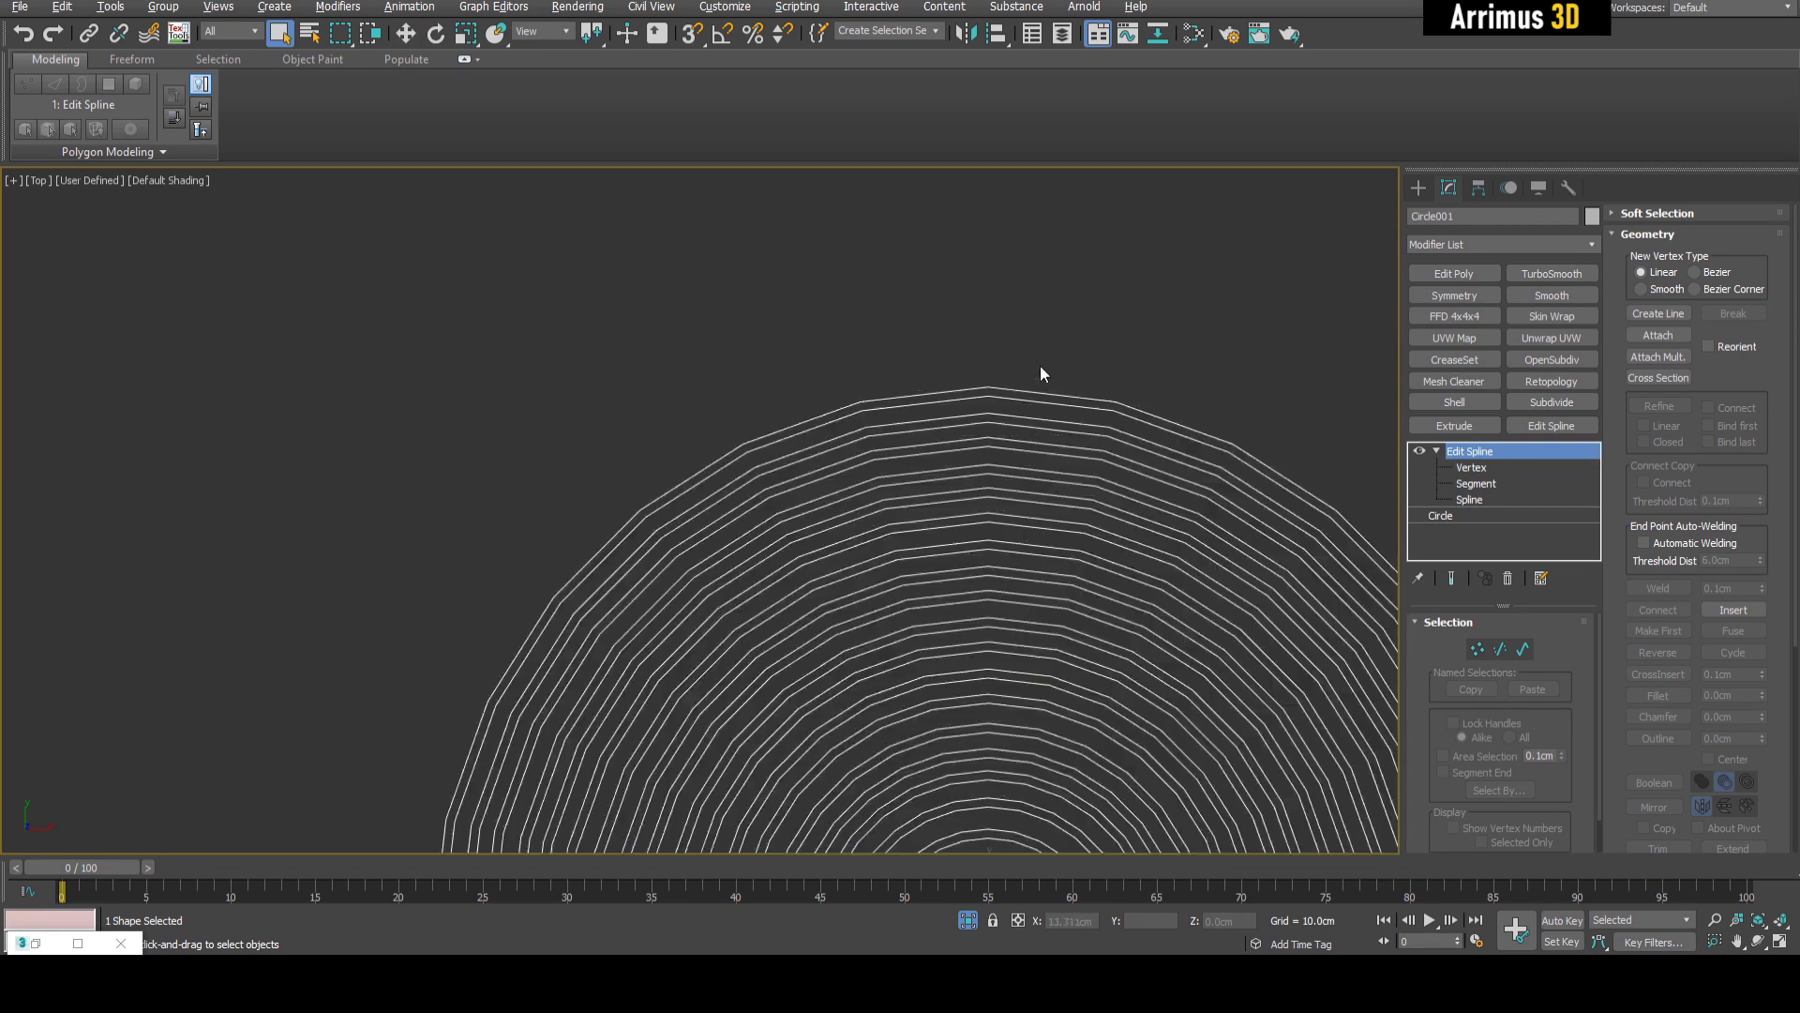
{"action": "scroll", "coordinate": [1041, 366], "scroll_direction": "up", "scroll_amount": 4}
{"action": "scroll", "coordinate": [1151, 446], "scroll_direction": "down", "scroll_amount": 2}
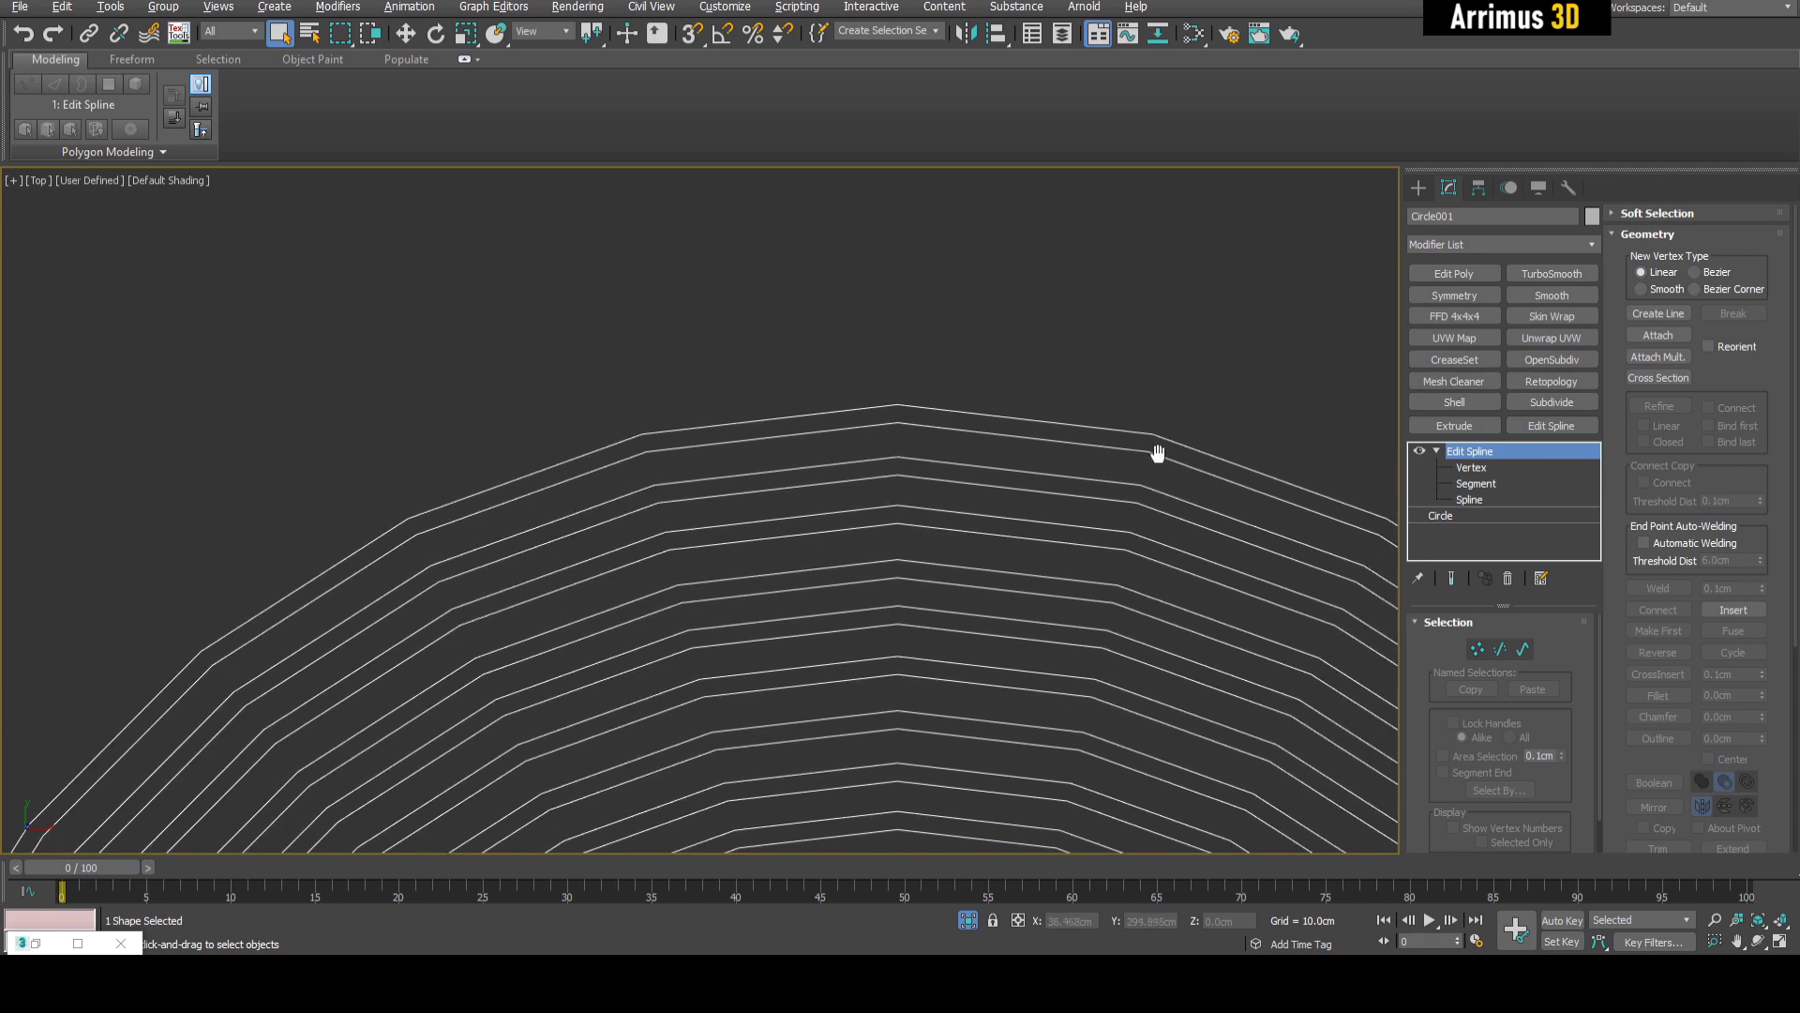
{"action": "right_click", "coordinate": [1141, 437]}
{"action": "mouse_move", "coordinate": [1250, 631]}
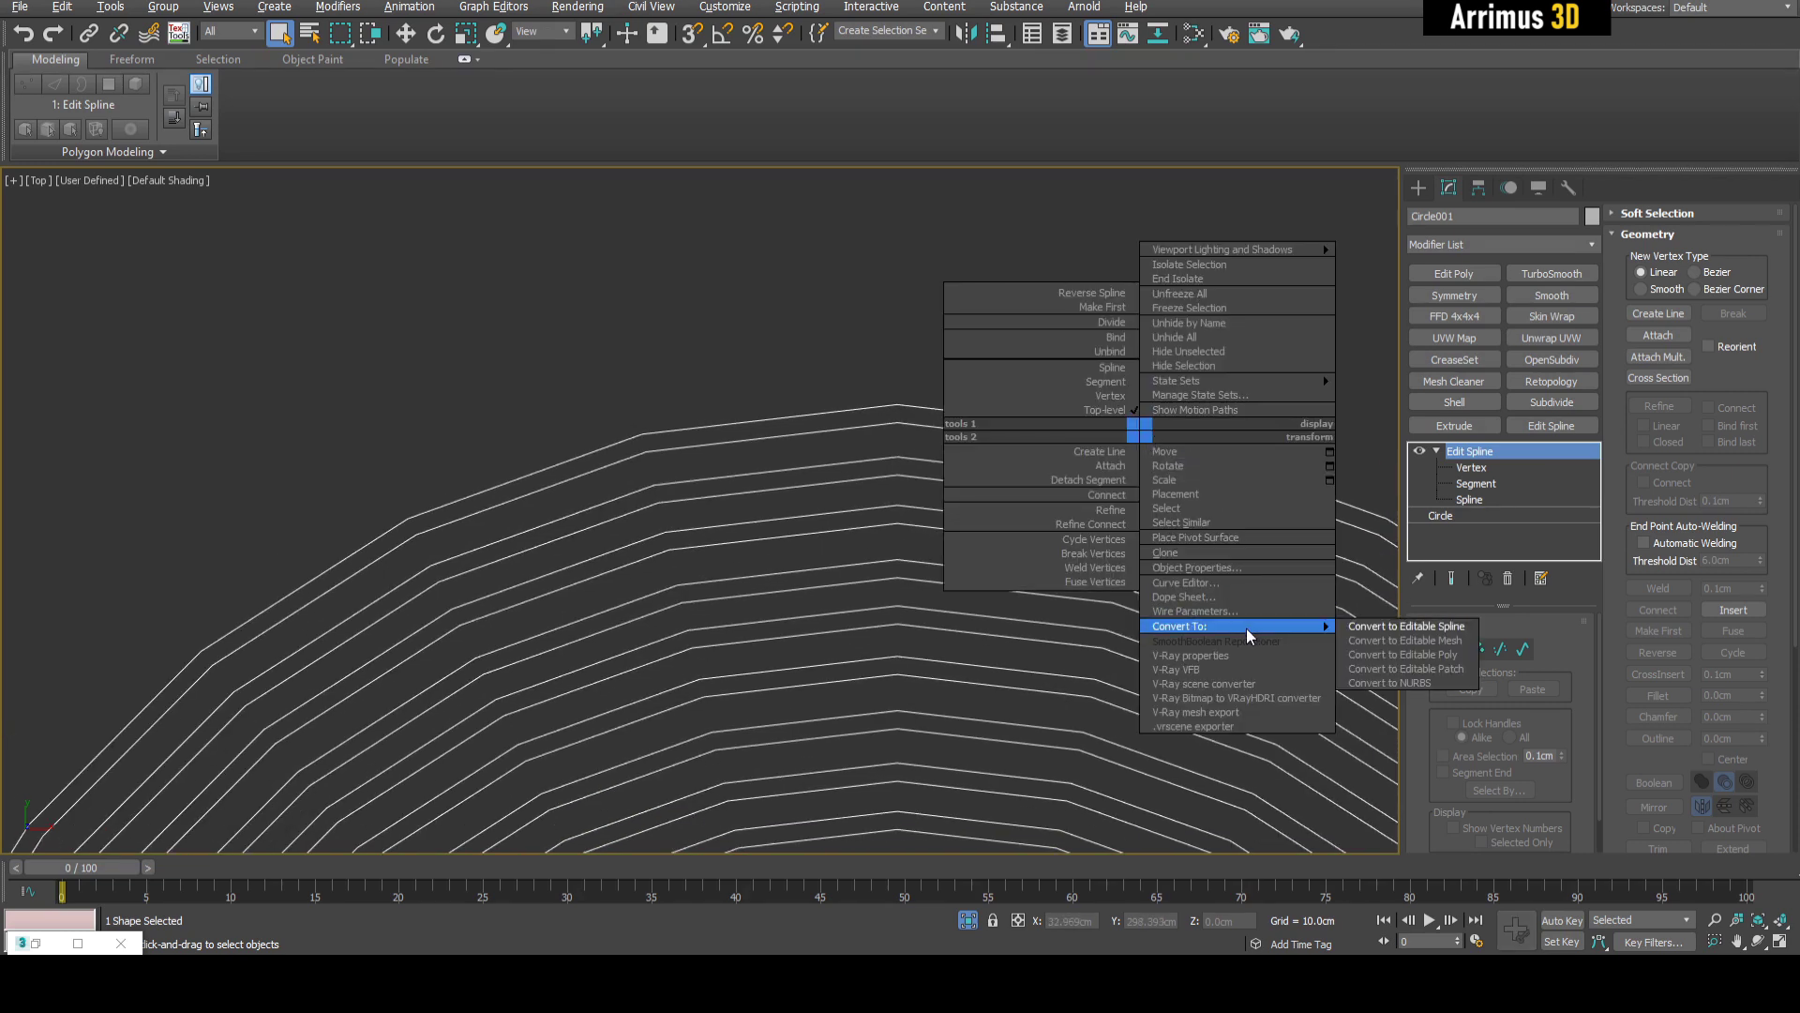
{"action": "left_click", "coordinate": [1413, 627]}
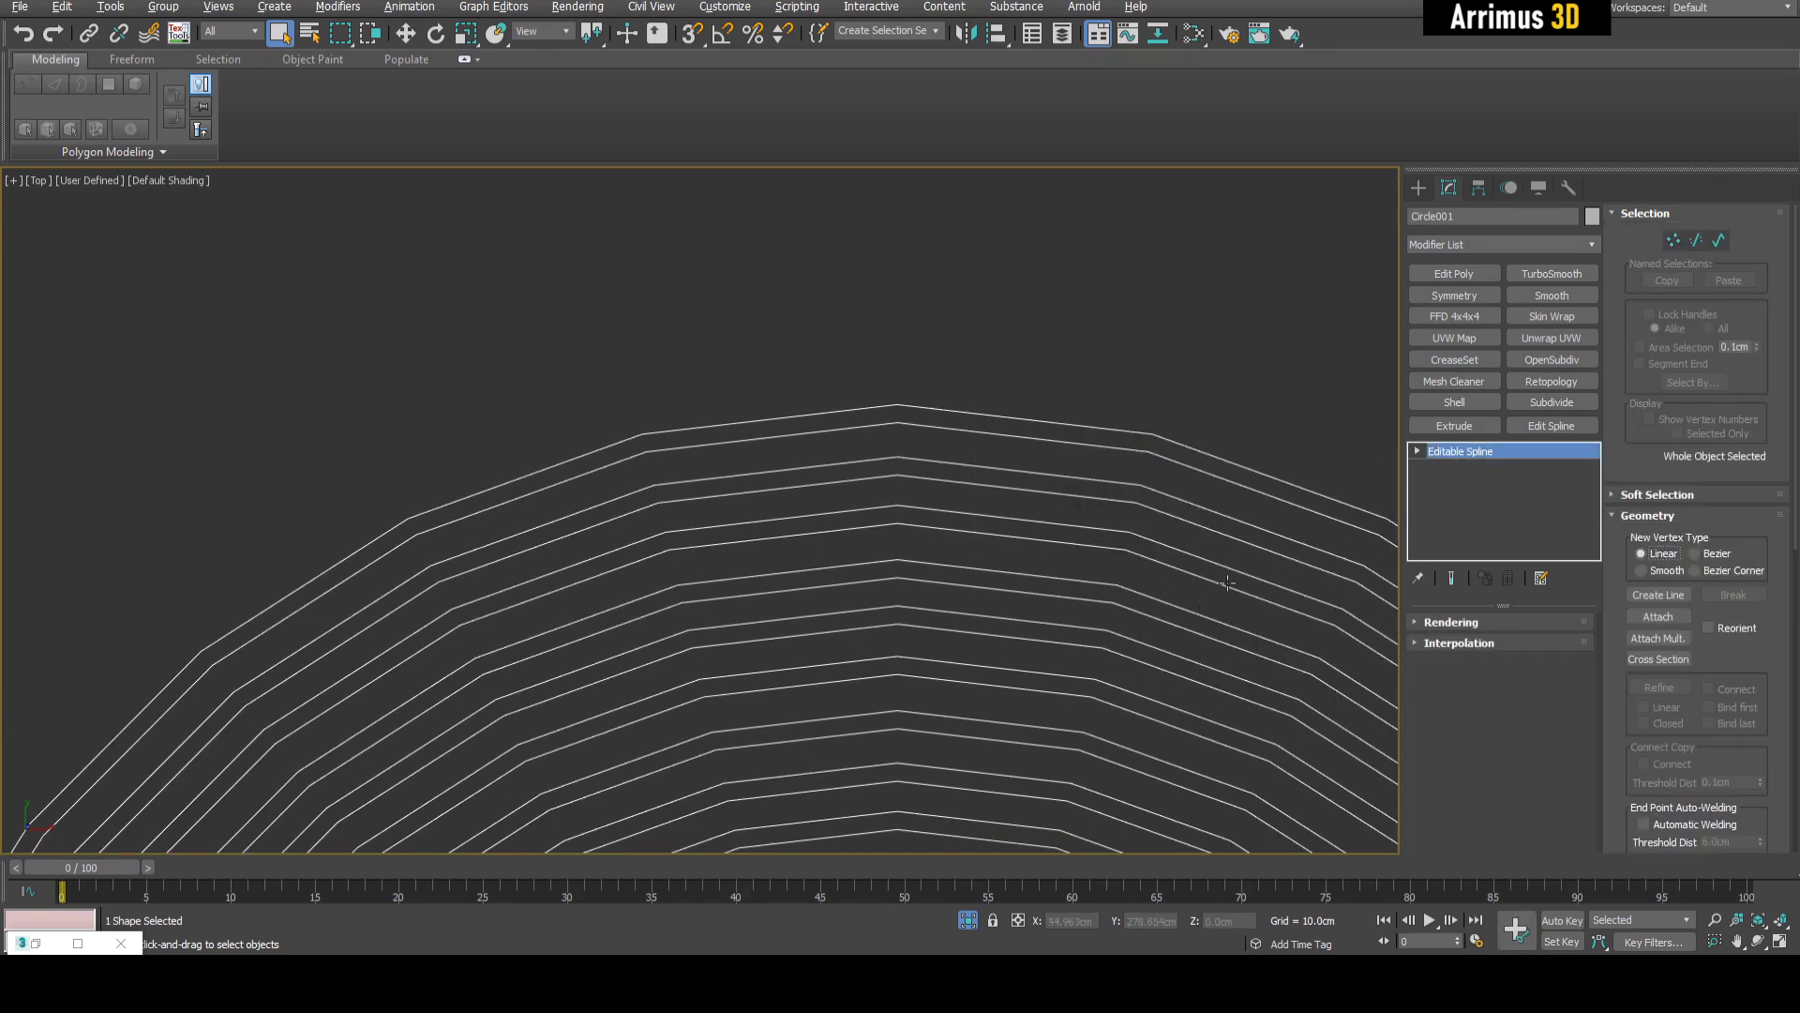
- Smooth the concentric circles by raising their interpolation steps to 16
{"action": "middle_click_drag", "start_coordinate": [1384, 600], "coordinate": [1351, 558]}
{"action": "left_click", "coordinate": [1455, 645]}
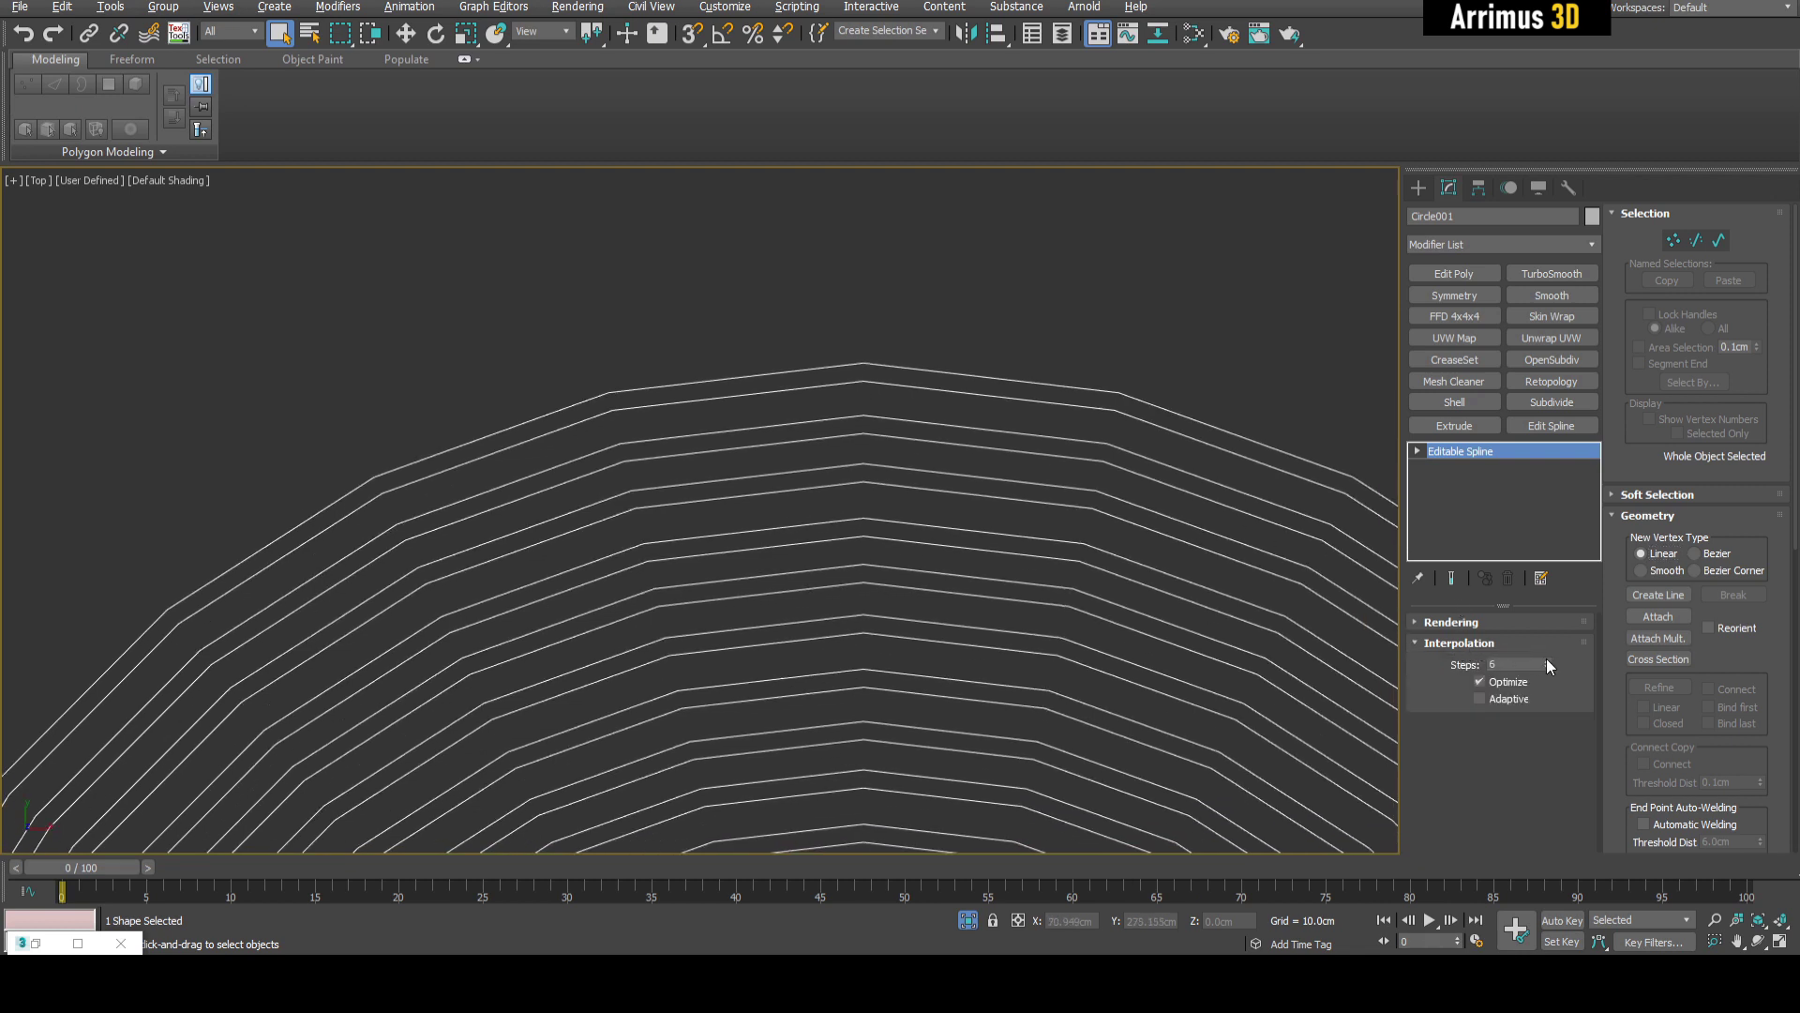
{"action": "left_click", "coordinate": [1545, 660]}
{"action": "left_click", "coordinate": [1545, 660]}
{"action": "left_click", "coordinate": [1545, 660]}
{"action": "left_click", "coordinate": [1545, 662]}
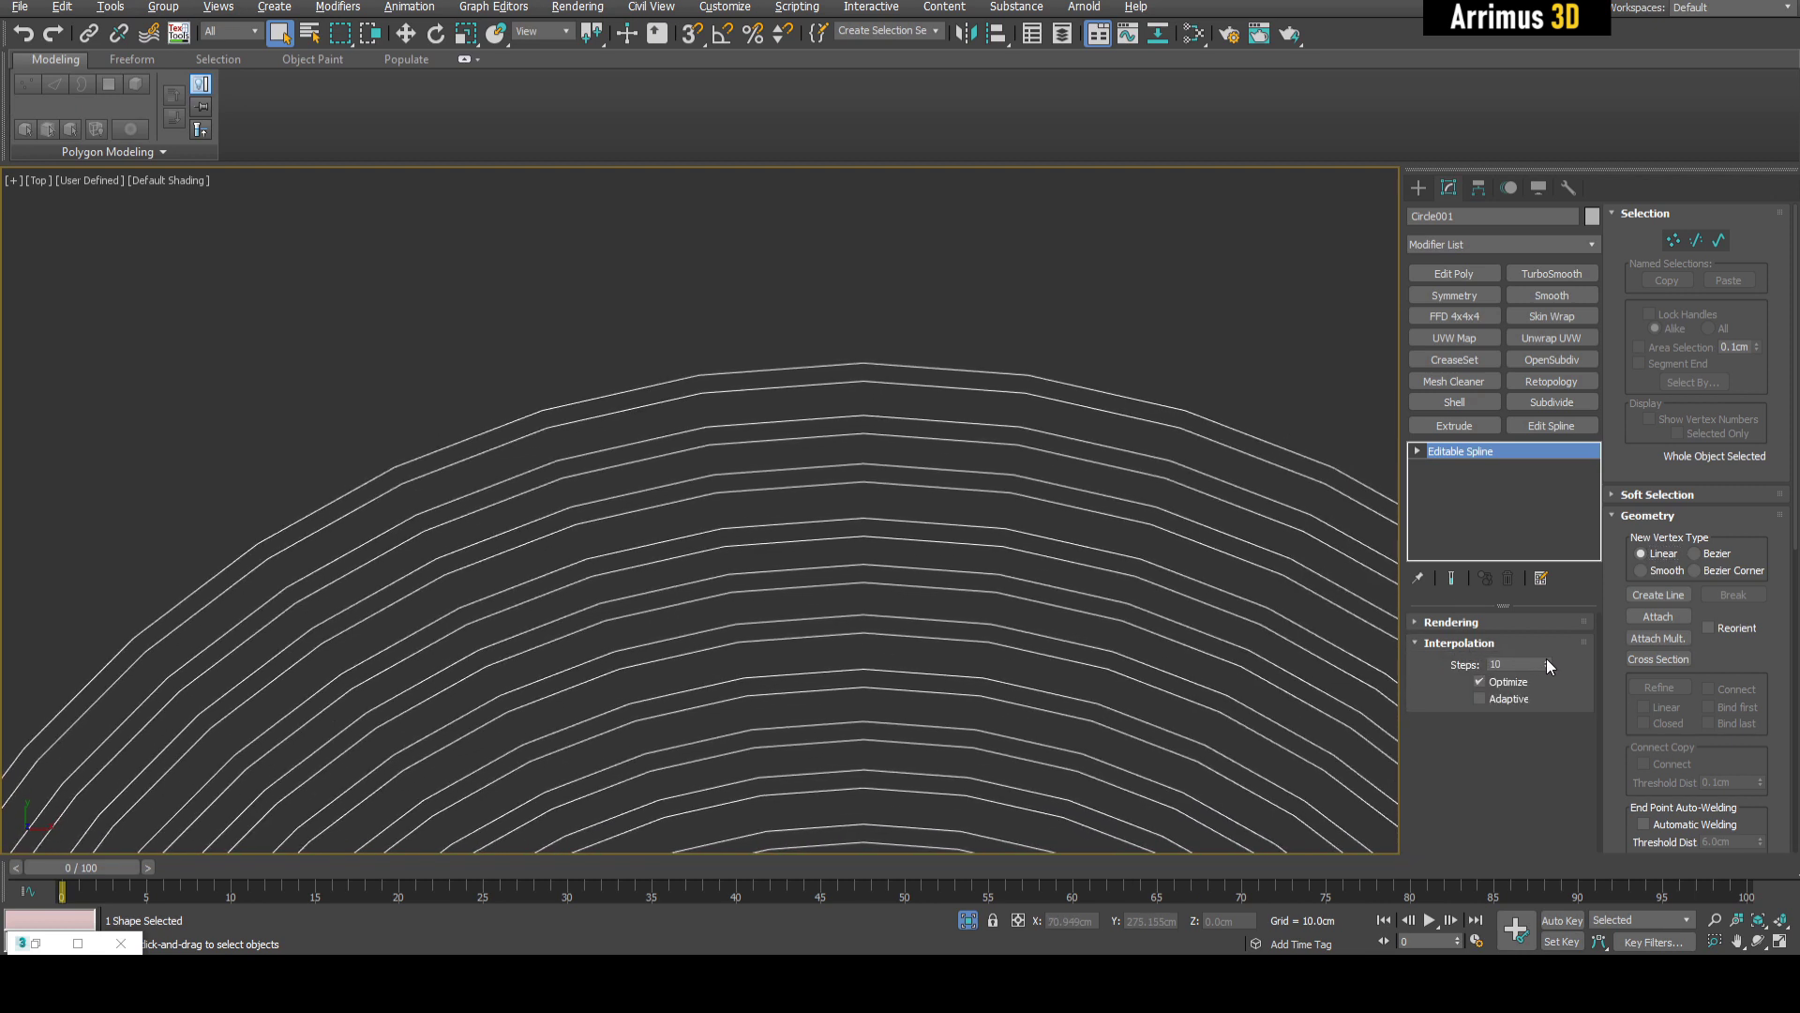
{"action": "left_click", "coordinate": [1546, 660]}
{"action": "left_click", "coordinate": [1545, 660]}
{"action": "left_click", "coordinate": [1545, 660]}
{"action": "left_click", "coordinate": [1545, 661]}
{"action": "left_click", "coordinate": [1545, 660]}
{"action": "left_click", "coordinate": [1545, 660]}
{"action": "scroll", "coordinate": [1346, 631], "scroll_direction": "down", "scroll_amount": 6}
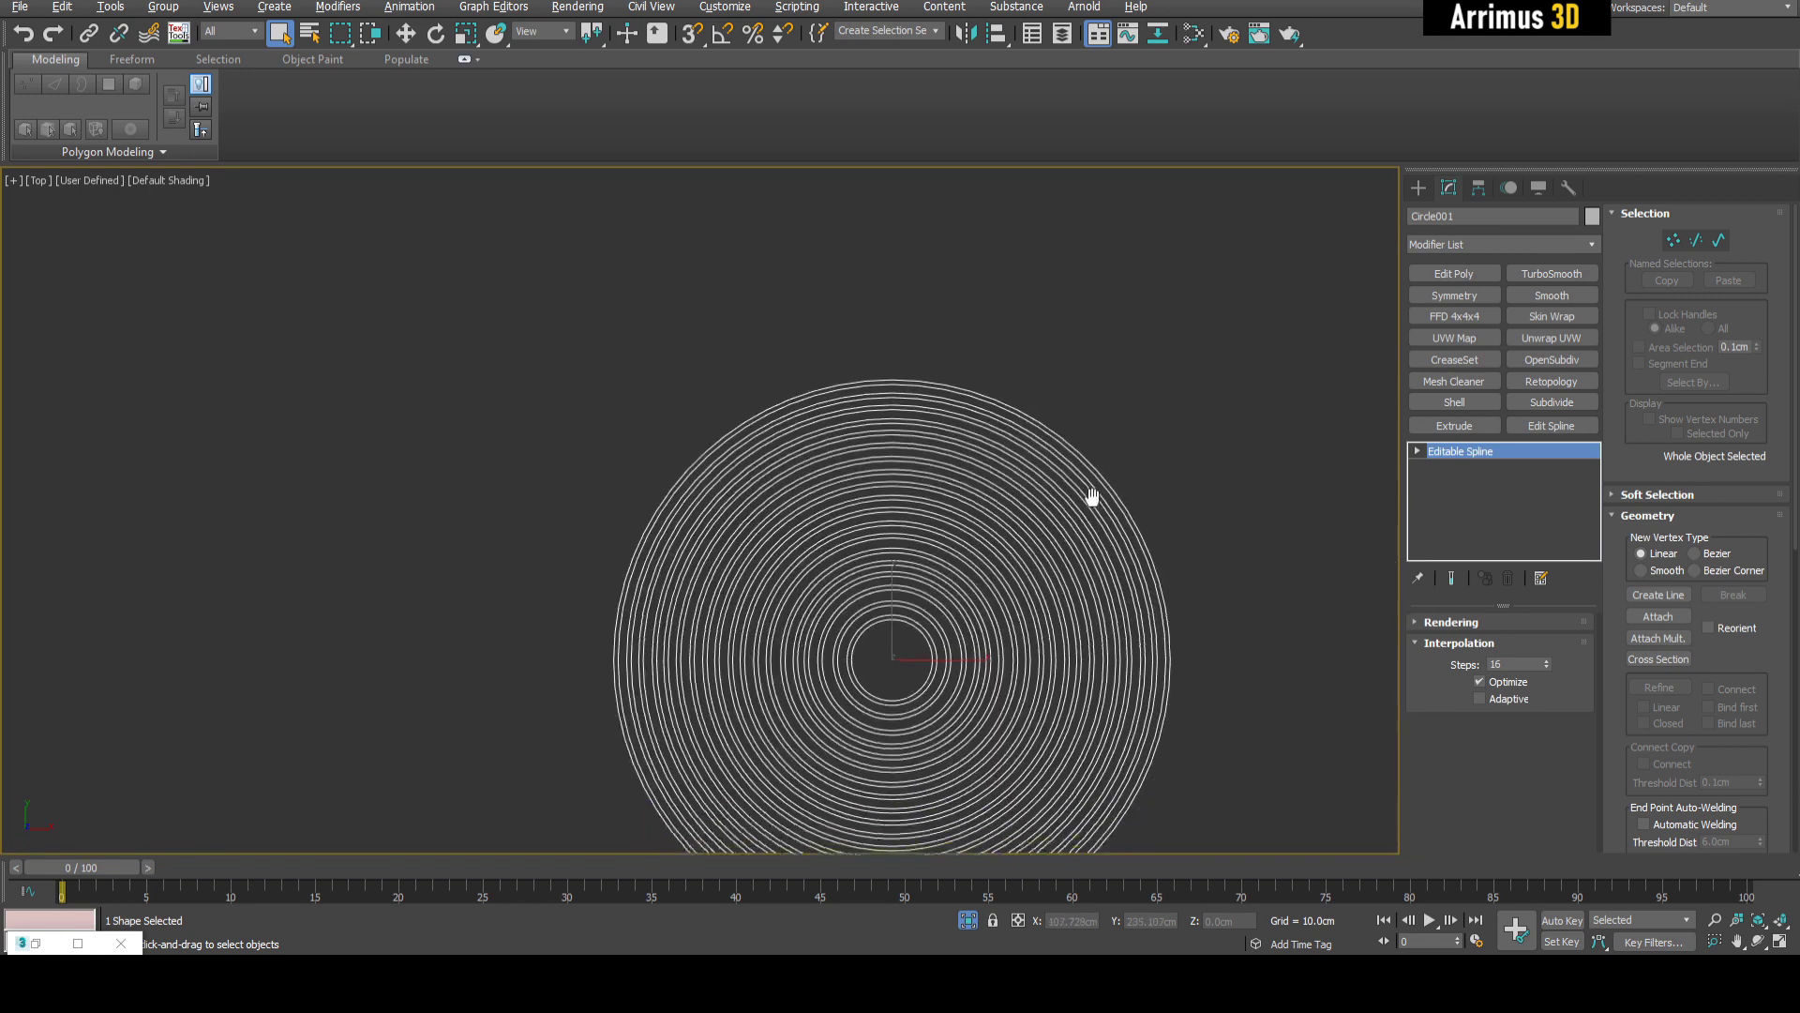
- Leave isolation and move the concentric circles along X, clear of the reference image on its left side
{"action": "middle_click_drag", "start_coordinate": [1089, 478], "coordinate": [1089, 461]}
{"action": "scroll", "coordinate": [1102, 466], "scroll_direction": "down", "scroll_amount": 1}
{"action": "key", "text": "alt+q"}
{"action": "key", "text": "w"}
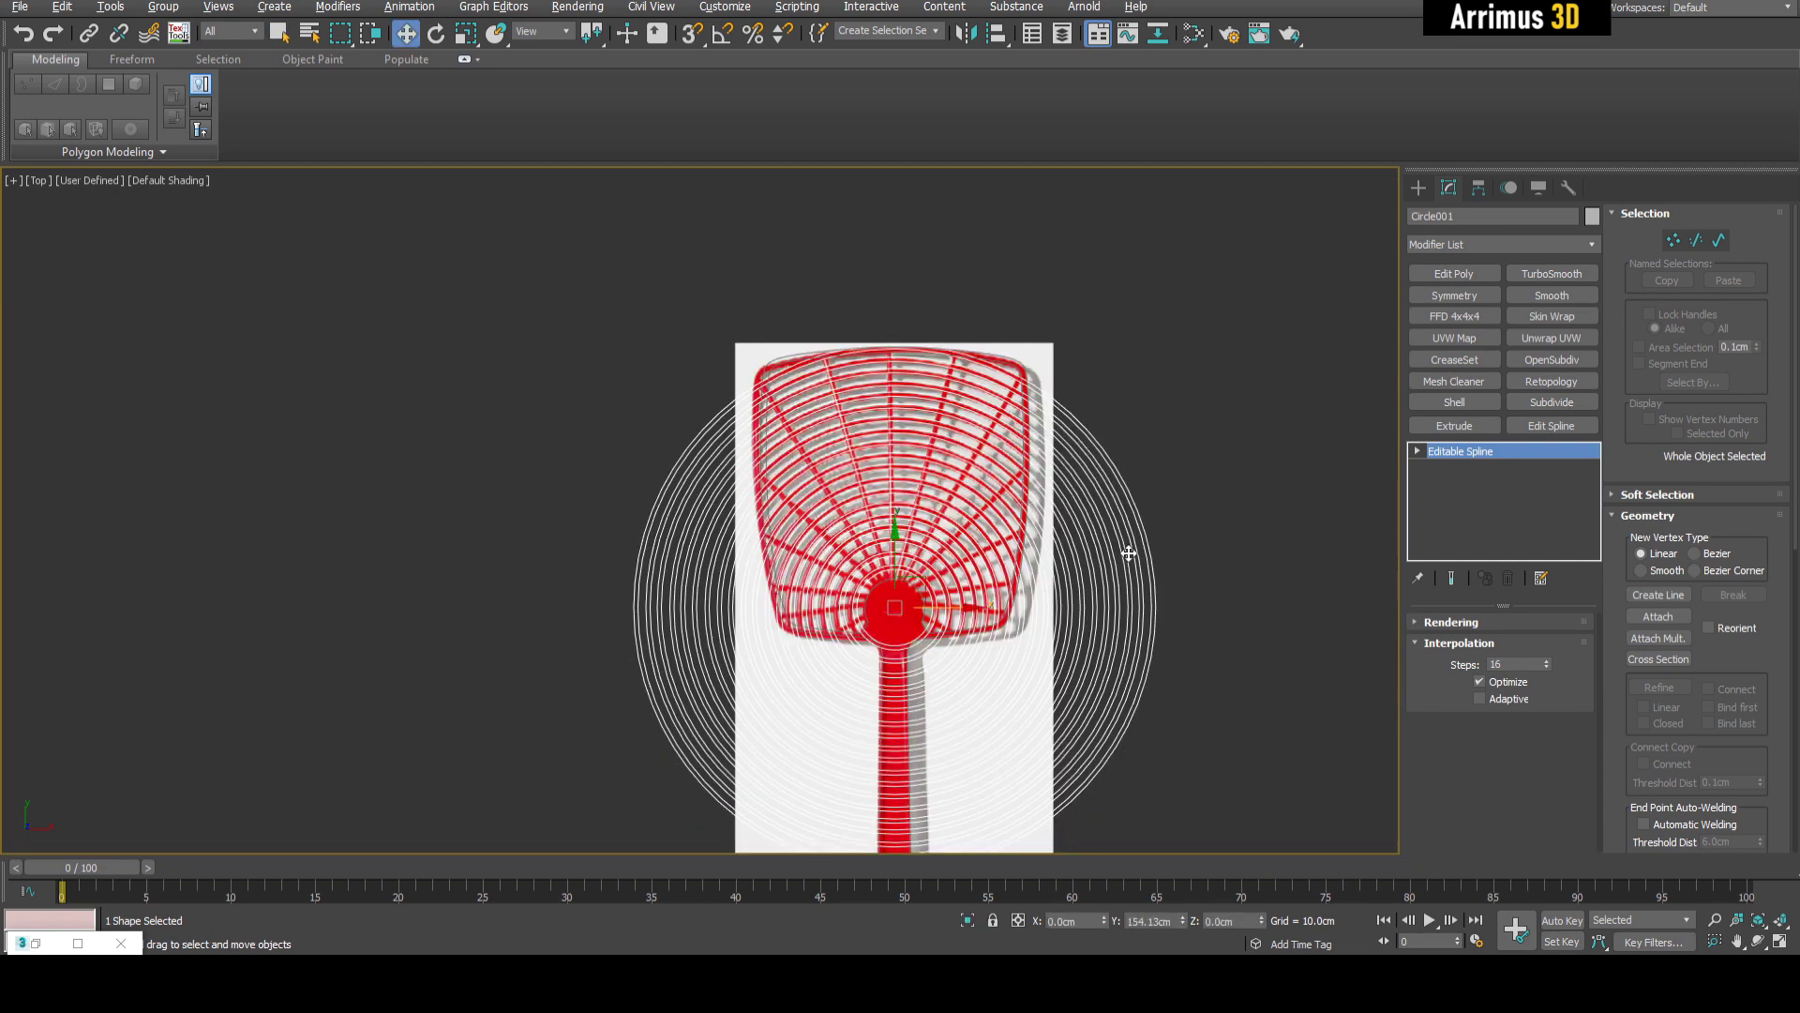
{"action": "middle_click_drag", "start_coordinate": [1129, 554], "coordinate": [1049, 486]}
{"action": "middle_click_drag", "start_coordinate": [983, 535], "coordinate": [1147, 522]}
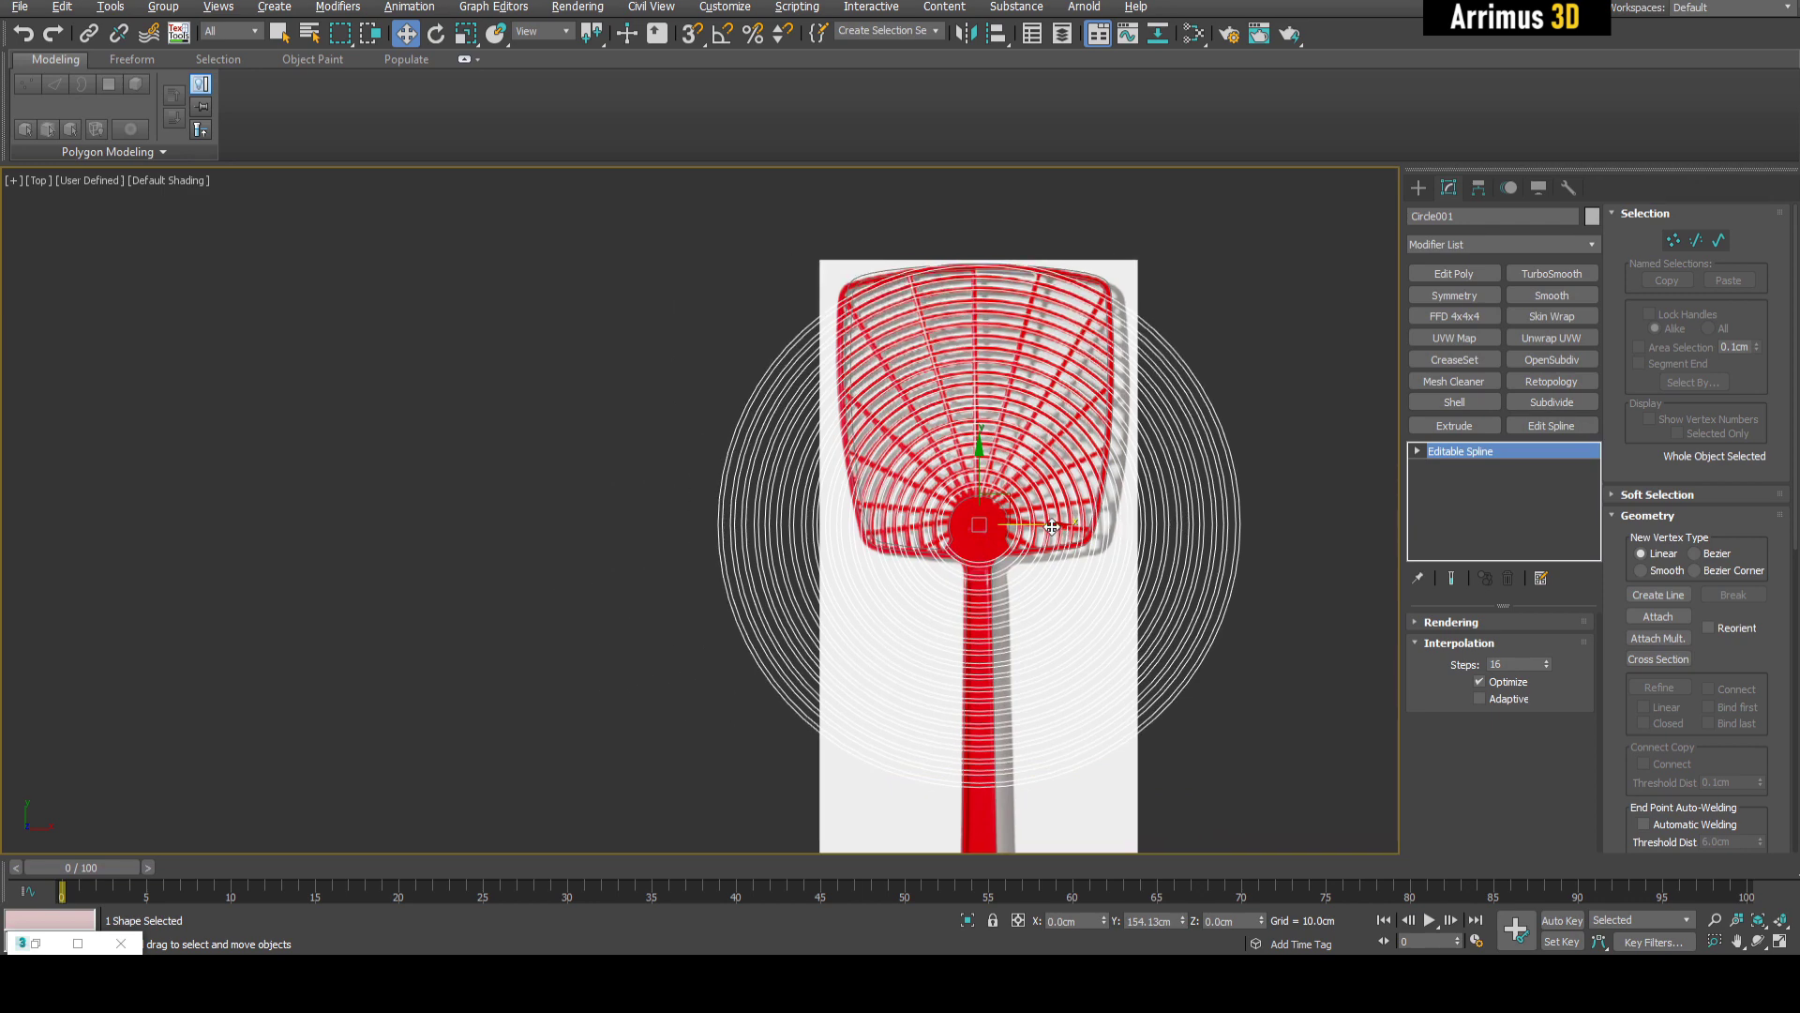
{"action": "left_click_drag", "start_coordinate": [1052, 527], "coordinate": [562, 511]}
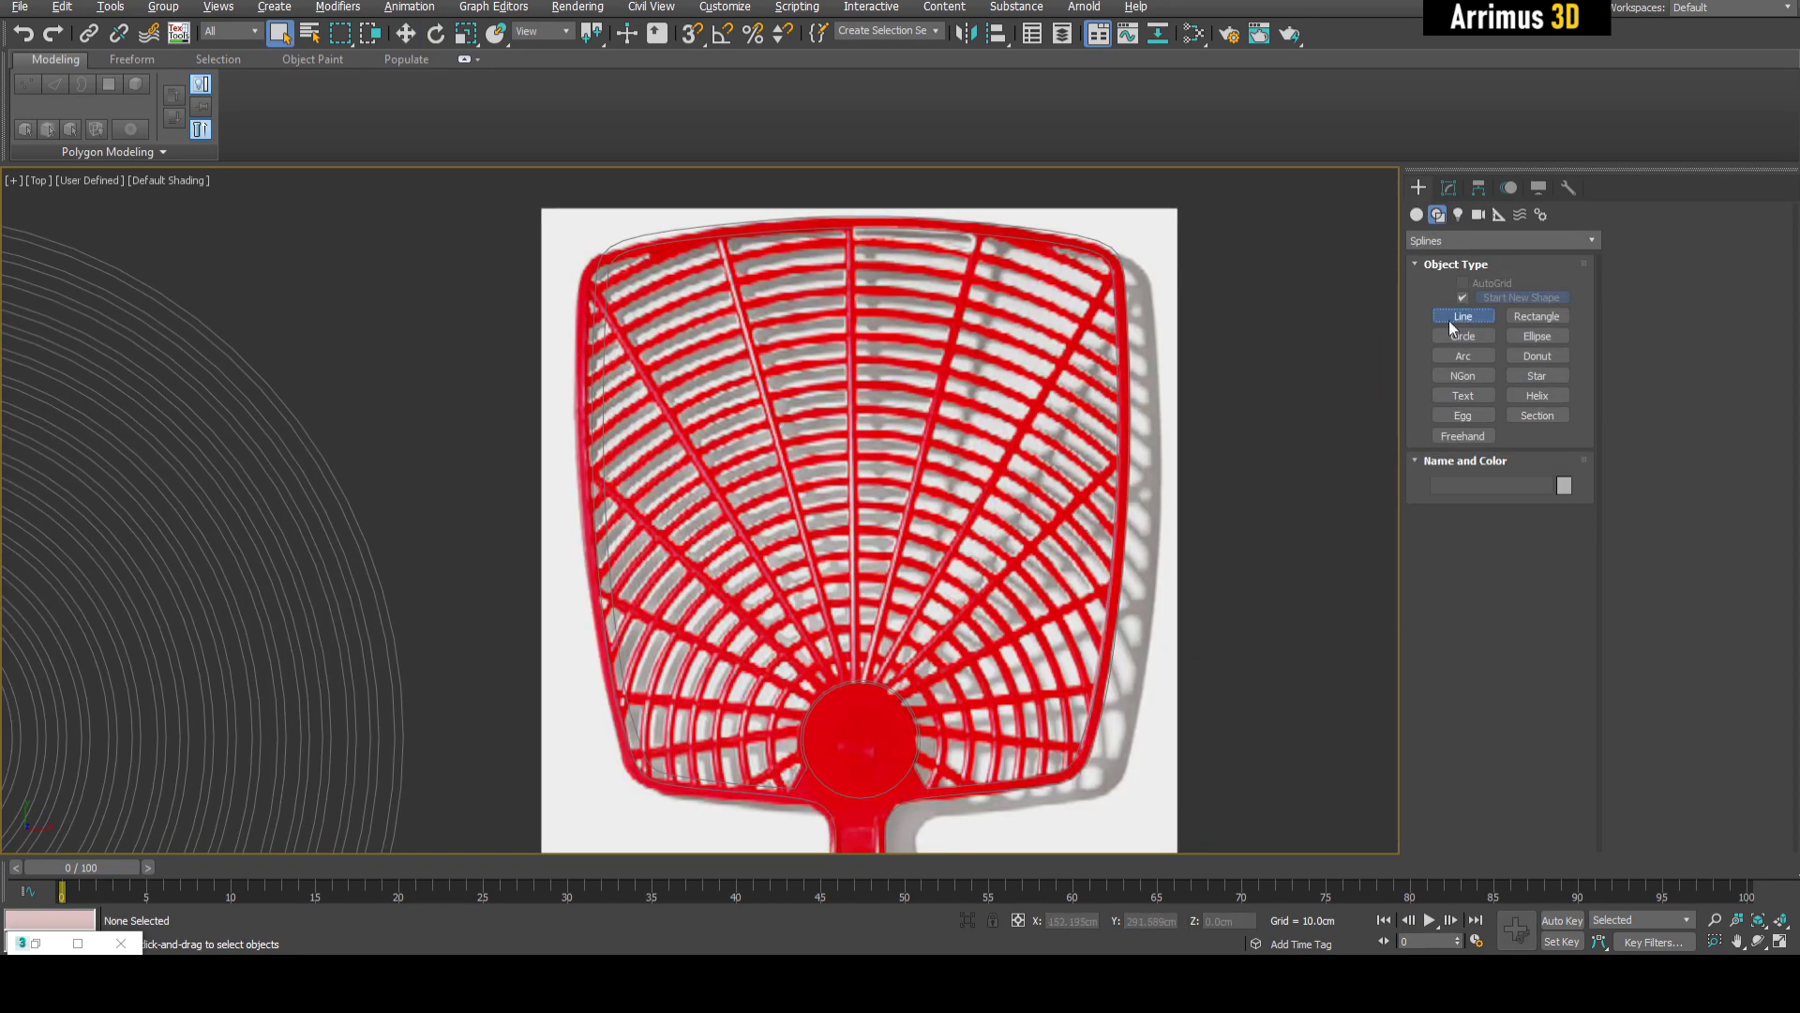
- With Start New Shape off, draw straight lines from the neck disc to the top rim along the centre spoke and the next spoke right
{"action": "left_click", "coordinate": [1463, 316]}
{"action": "middle_click_drag", "start_coordinate": [909, 503], "coordinate": [923, 553]}
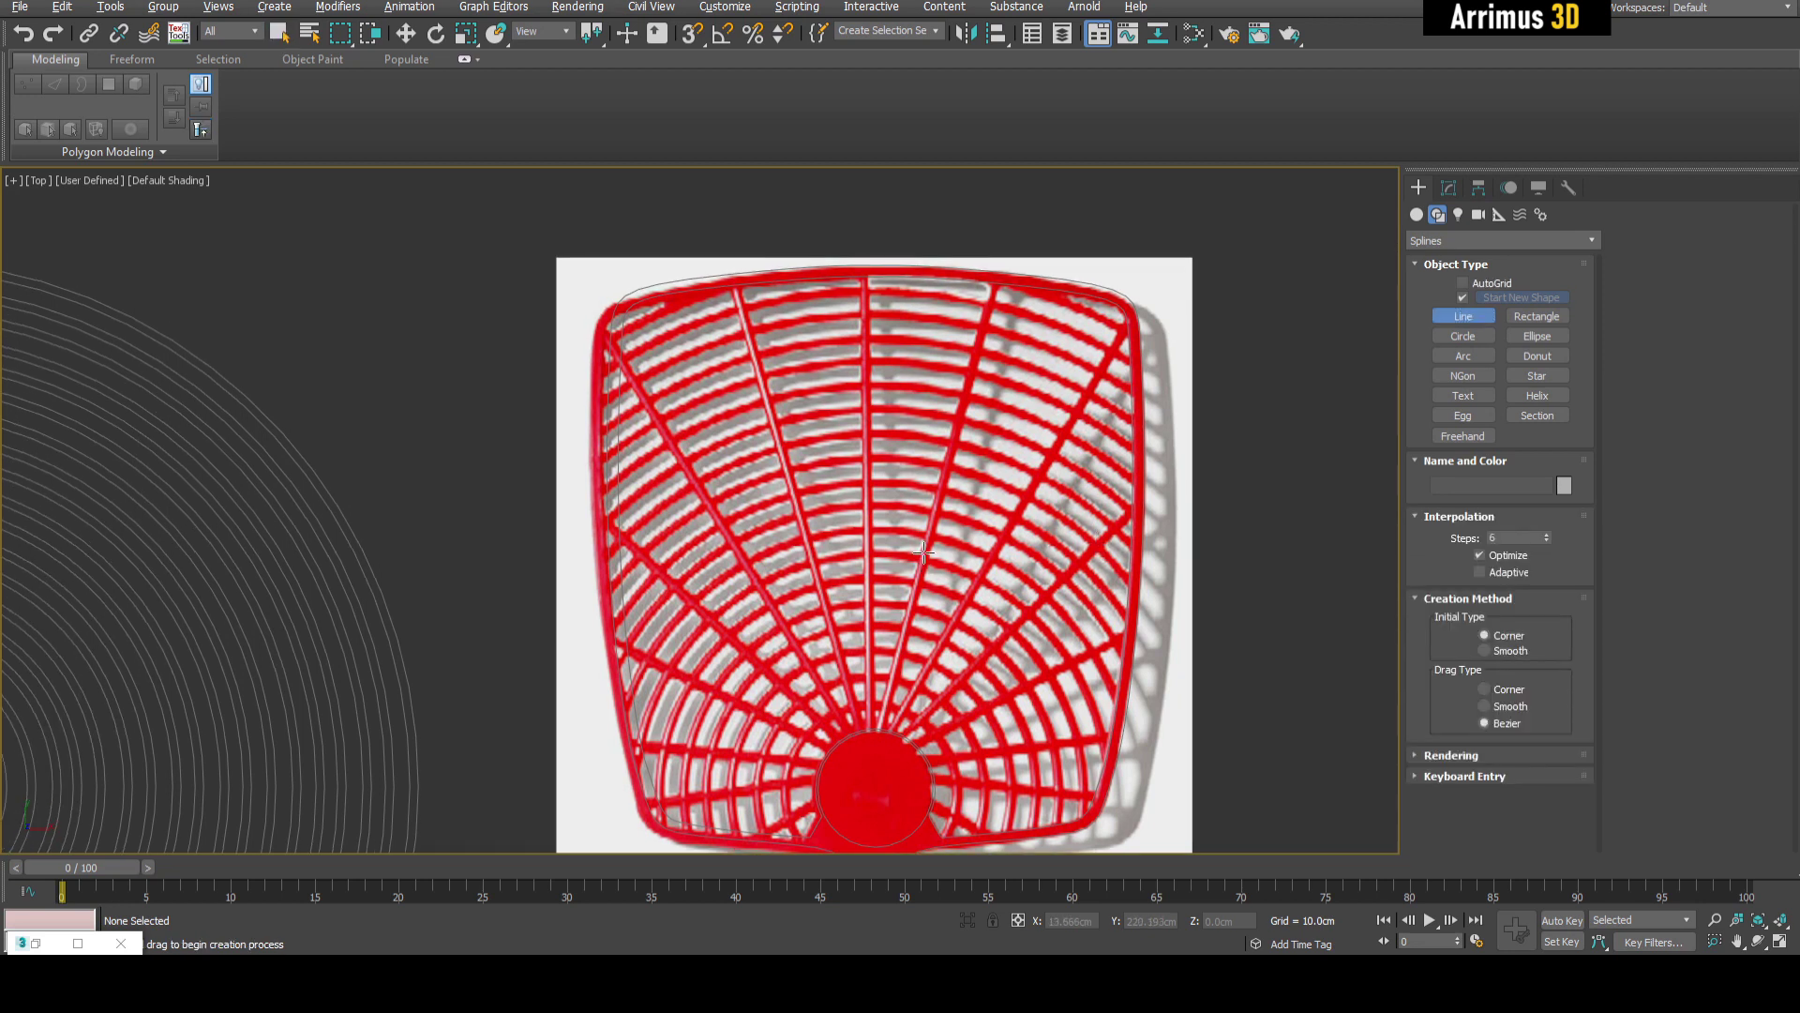
{"action": "left_click", "coordinate": [871, 741]}
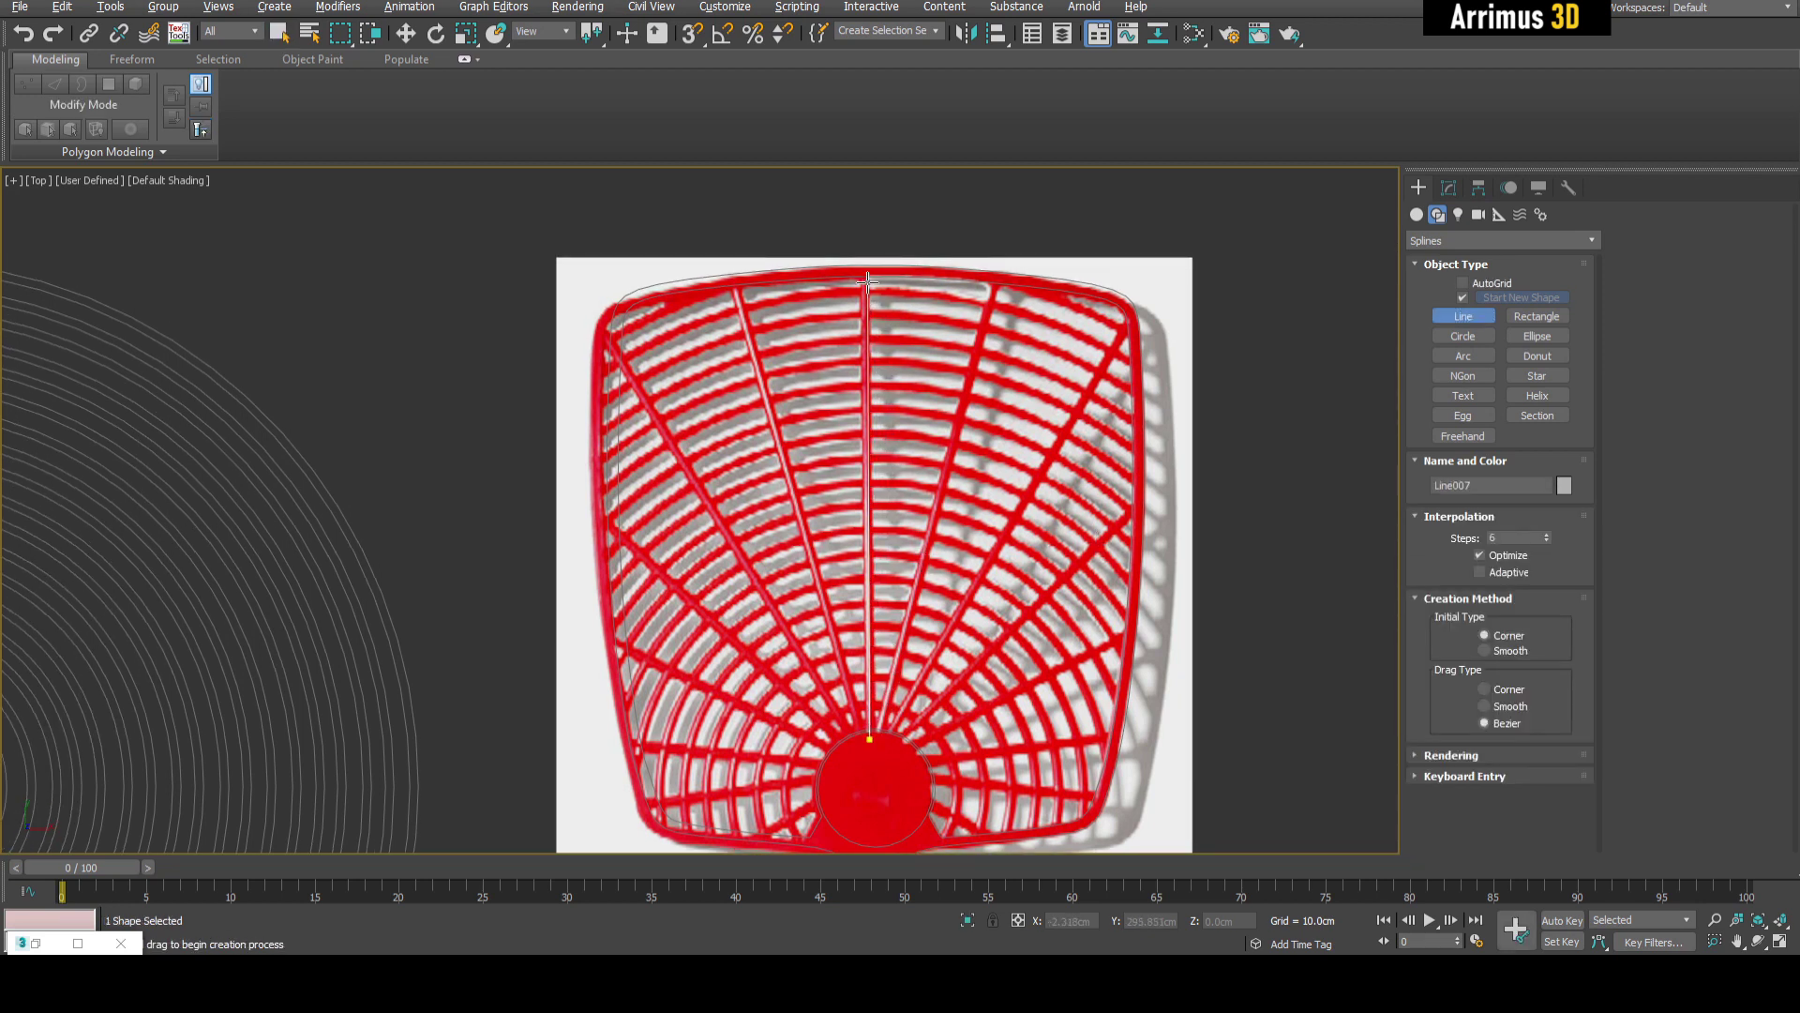
{"action": "right_click", "coordinate": [999, 309]}
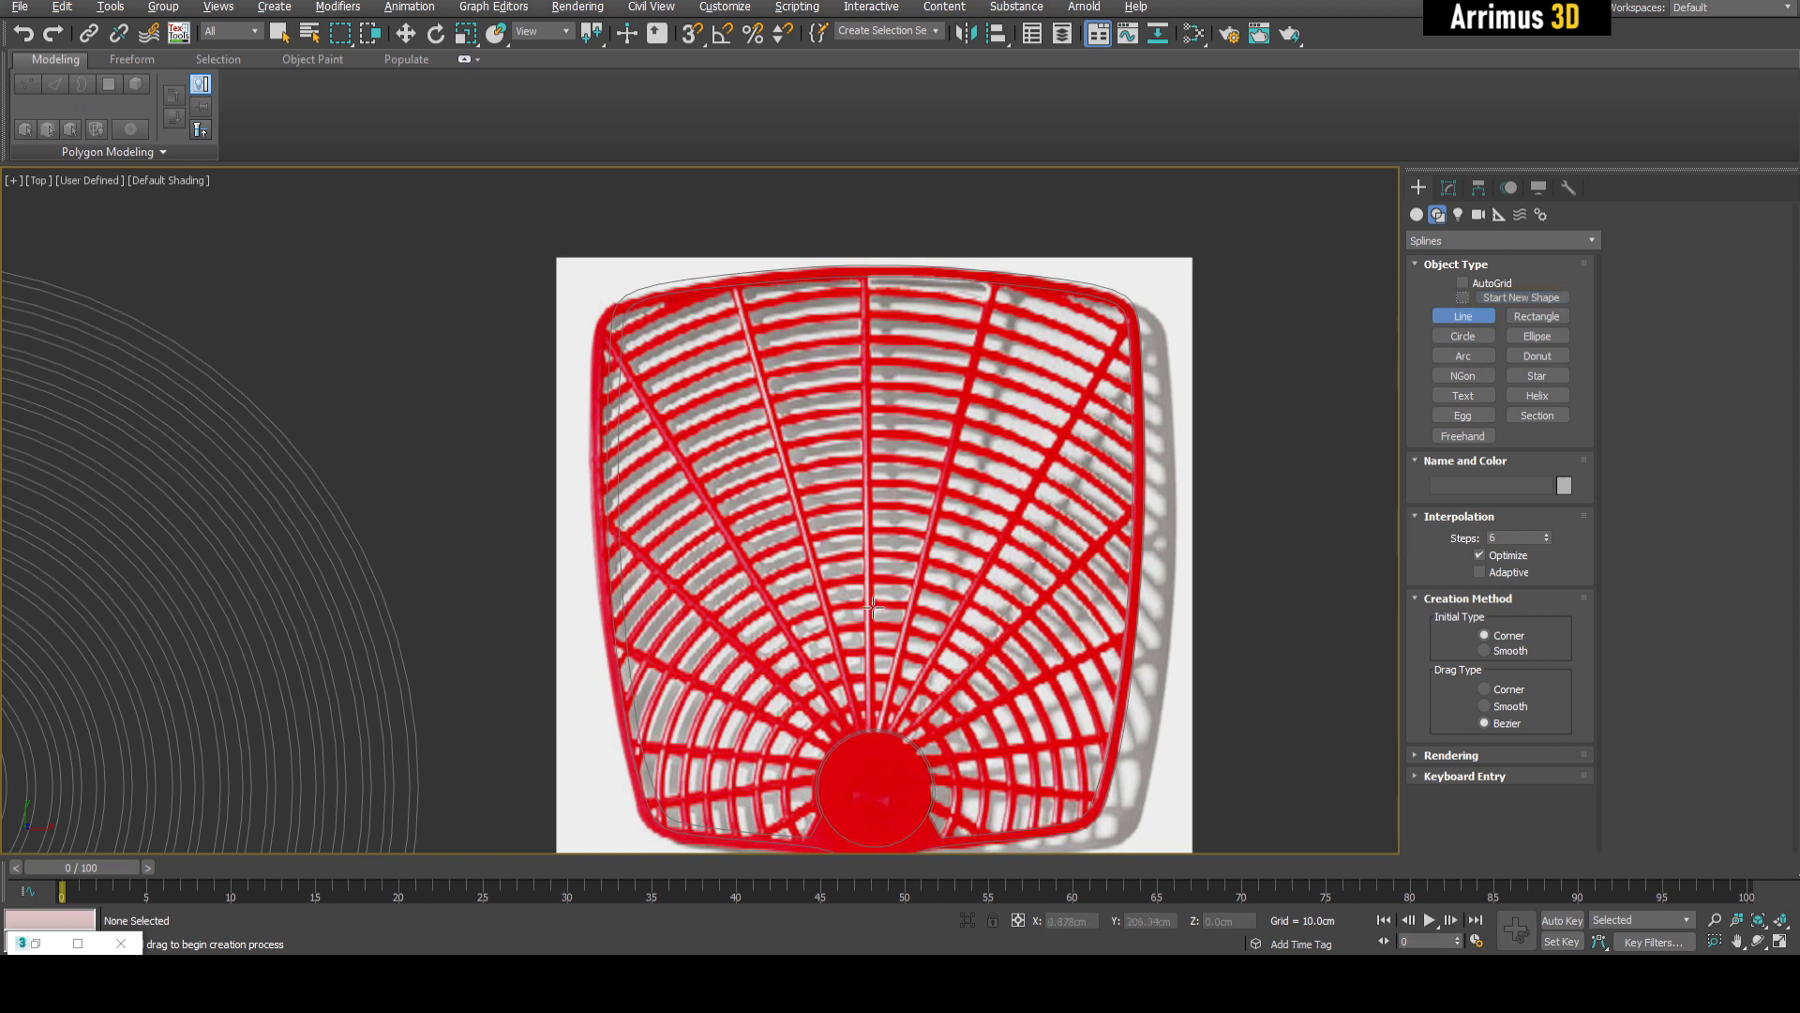
{"action": "left_click", "coordinate": [870, 741]}
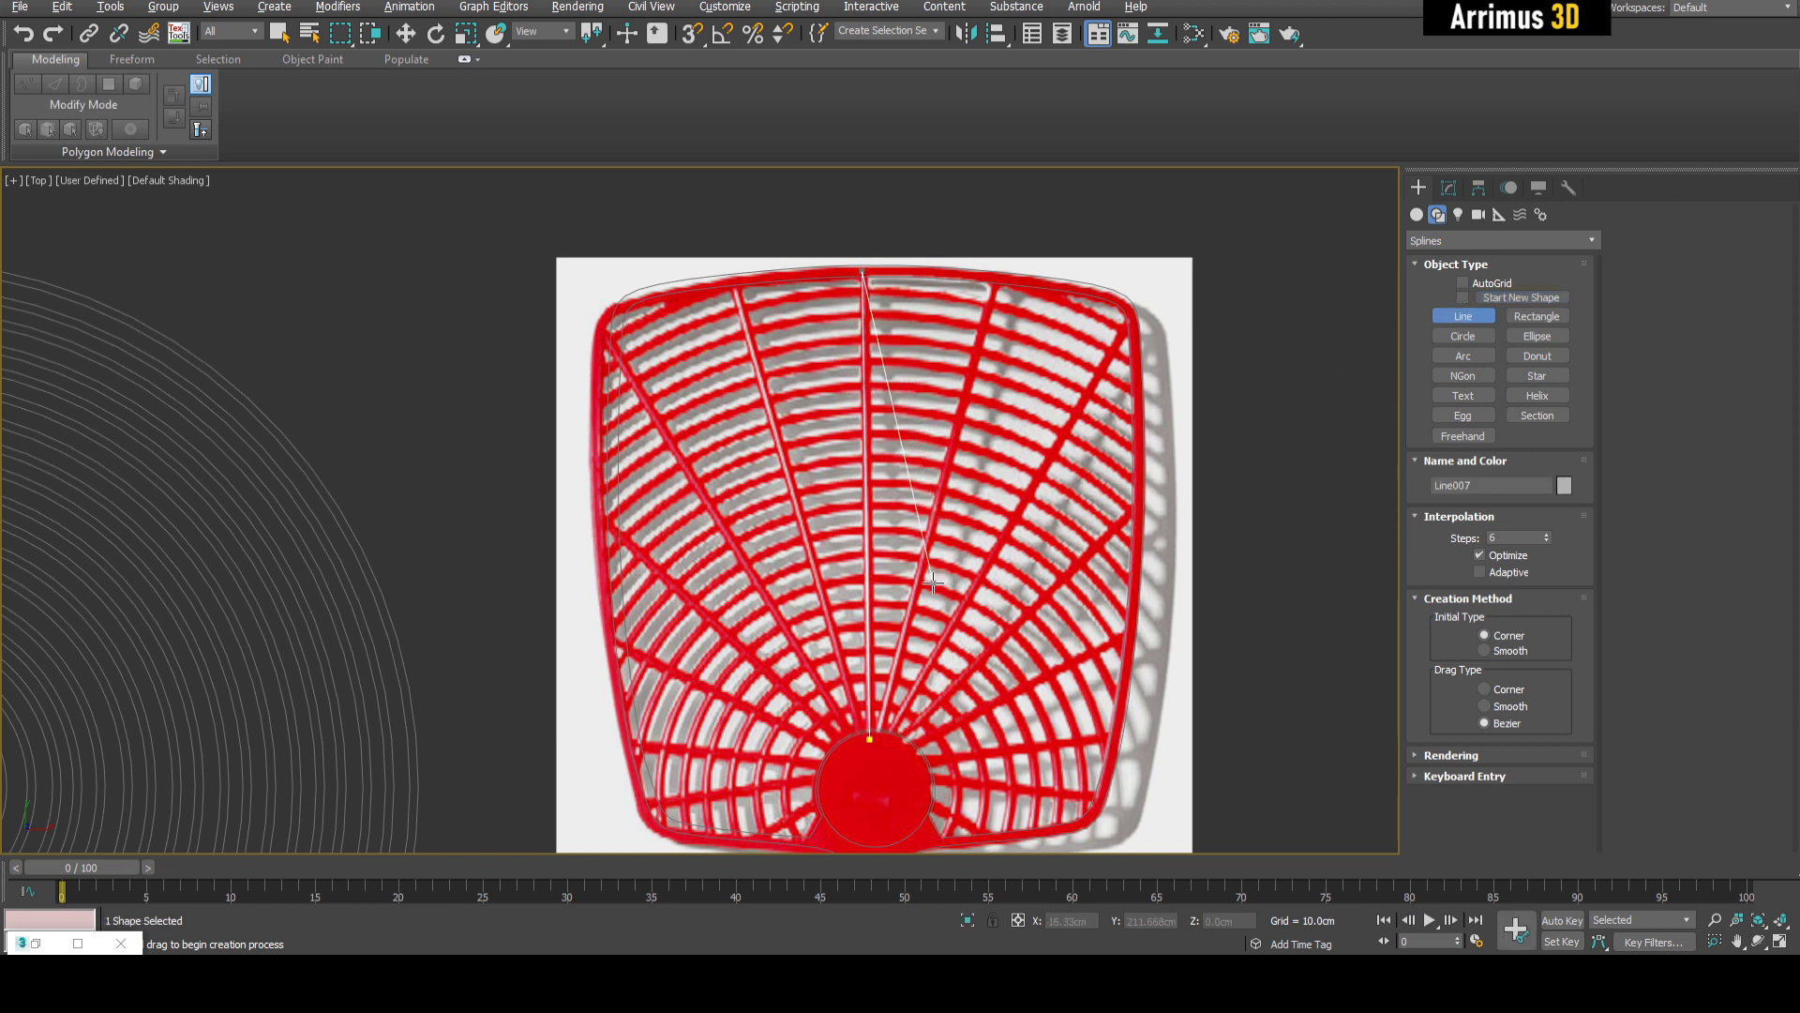
{"action": "left_click", "coordinate": [876, 738]}
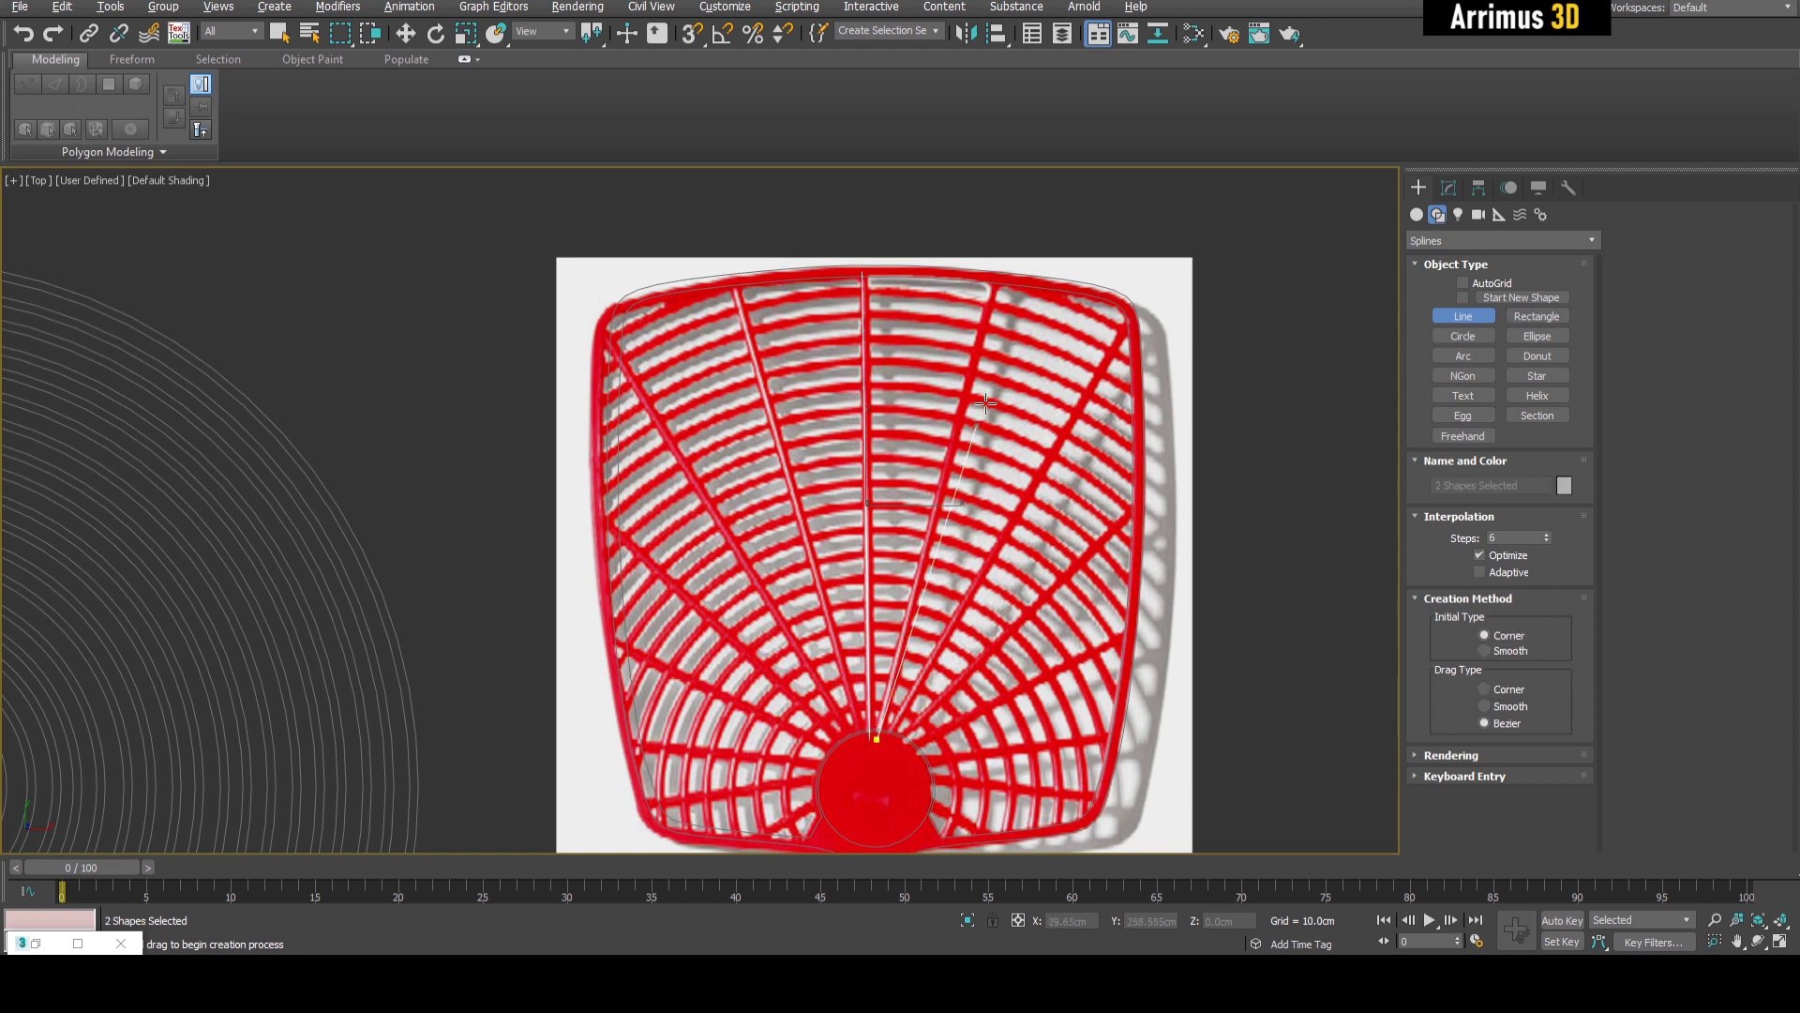
{"action": "left_click", "coordinate": [998, 274]}
{"action": "right_click", "coordinate": [999, 274]}
- Trace the following spokes on the head's right half with straight lines running from the neck disc to the rim
{"action": "left_click", "coordinate": [889, 741]}
{"action": "scroll", "coordinate": [1162, 459], "scroll_direction": "up", "scroll_amount": 3}
{"action": "left_click", "coordinate": [1201, 430]}
{"action": "right_click", "coordinate": [1201, 429]}
{"action": "middle_click_drag", "start_coordinate": [880, 764], "coordinate": [971, 615]}
{"action": "left_click", "coordinate": [920, 683]}
{"action": "left_click", "coordinate": [1233, 520]}
{"action": "right_click", "coordinate": [1233, 520]}
{"action": "left_click", "coordinate": [932, 706]}
{"action": "left_click", "coordinate": [1214, 671]}
{"action": "right_click", "coordinate": [1214, 671]}
- Trace the lowest spokes on the head's right half with straight lines and finish line drawing
{"action": "scroll", "coordinate": [971, 615], "scroll_direction": "up", "scroll_amount": 3}
{"action": "left_click", "coordinate": [883, 677]}
{"action": "left_click", "coordinate": [871, 729]}
{"action": "middle_click_drag", "start_coordinate": [1182, 712], "coordinate": [1200, 647]}
{"action": "left_click", "coordinate": [1008, 727]}
{"action": "right_click", "coordinate": [1022, 713]}
{"action": "right_click", "coordinate": [1031, 698]}
- Select the traced spoke lines, leaving out the outline and neck disc, and isolate them
{"action": "scroll", "coordinate": [881, 488], "scroll_direction": "down", "scroll_amount": 5}
{"action": "left_click_drag", "start_coordinate": [1197, 285], "coordinate": [757, 592]}
{"action": "left_click", "coordinate": [765, 566], "text": "alt"}
{"action": "left_click", "coordinate": [764, 572], "text": "alt"}
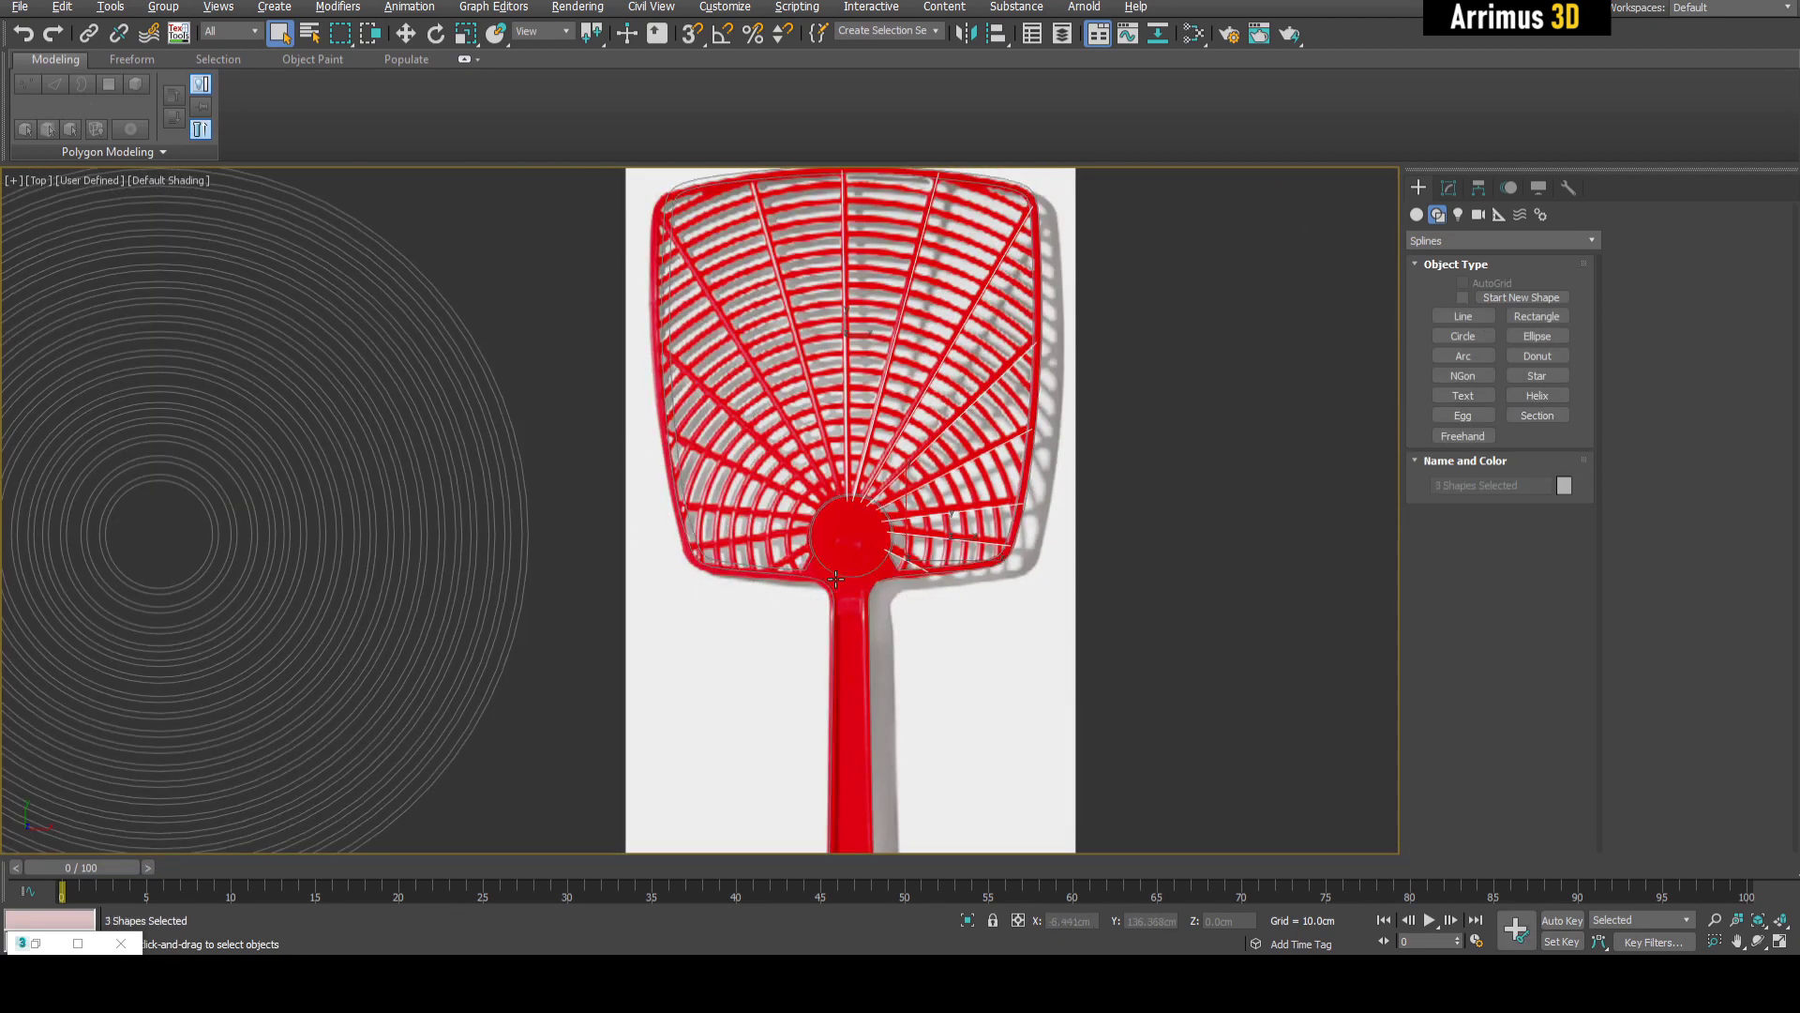
{"action": "key", "text": "alt+q"}
{"action": "left_click", "coordinate": [841, 570]}
{"action": "left_click", "coordinate": [829, 485]}
- Attach the separate spoke lines into a single spline object, then leave isolation
{"action": "left_click", "coordinate": [1447, 189]}
{"action": "middle_click_drag", "start_coordinate": [1388, 605], "coordinate": [1608, 479]}
{"action": "left_click", "coordinate": [1657, 617]}
{"action": "left_click", "coordinate": [951, 631]}
{"action": "left_click", "coordinate": [888, 668]}
{"action": "key", "text": "w"}
{"action": "key", "text": "q"}
{"action": "key", "text": "alt+q"}
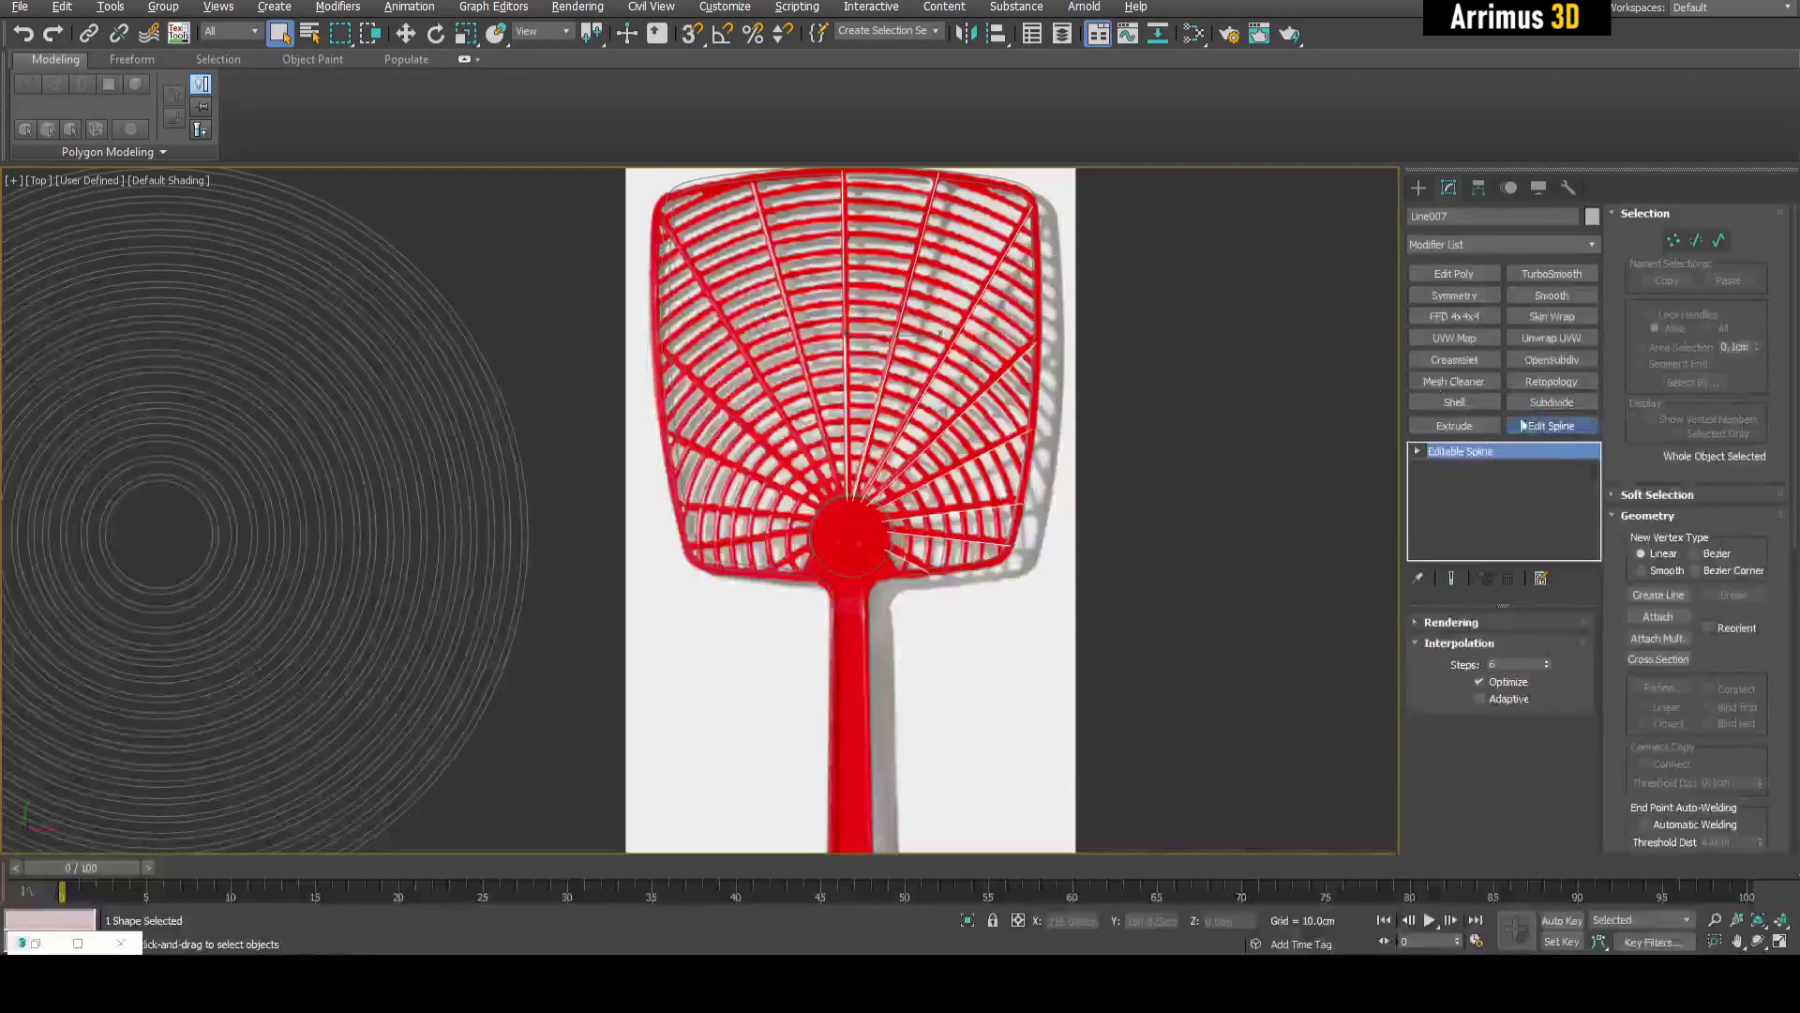
- Add an Edit Spline modifier, outline all spoke splines into thin closed bars matching the reference, and check them in isolation
{"action": "left_click", "coordinate": [1552, 428]}
{"action": "key", "text": "3"}
{"action": "scroll", "coordinate": [1020, 464], "scroll_direction": "up", "scroll_amount": 3}
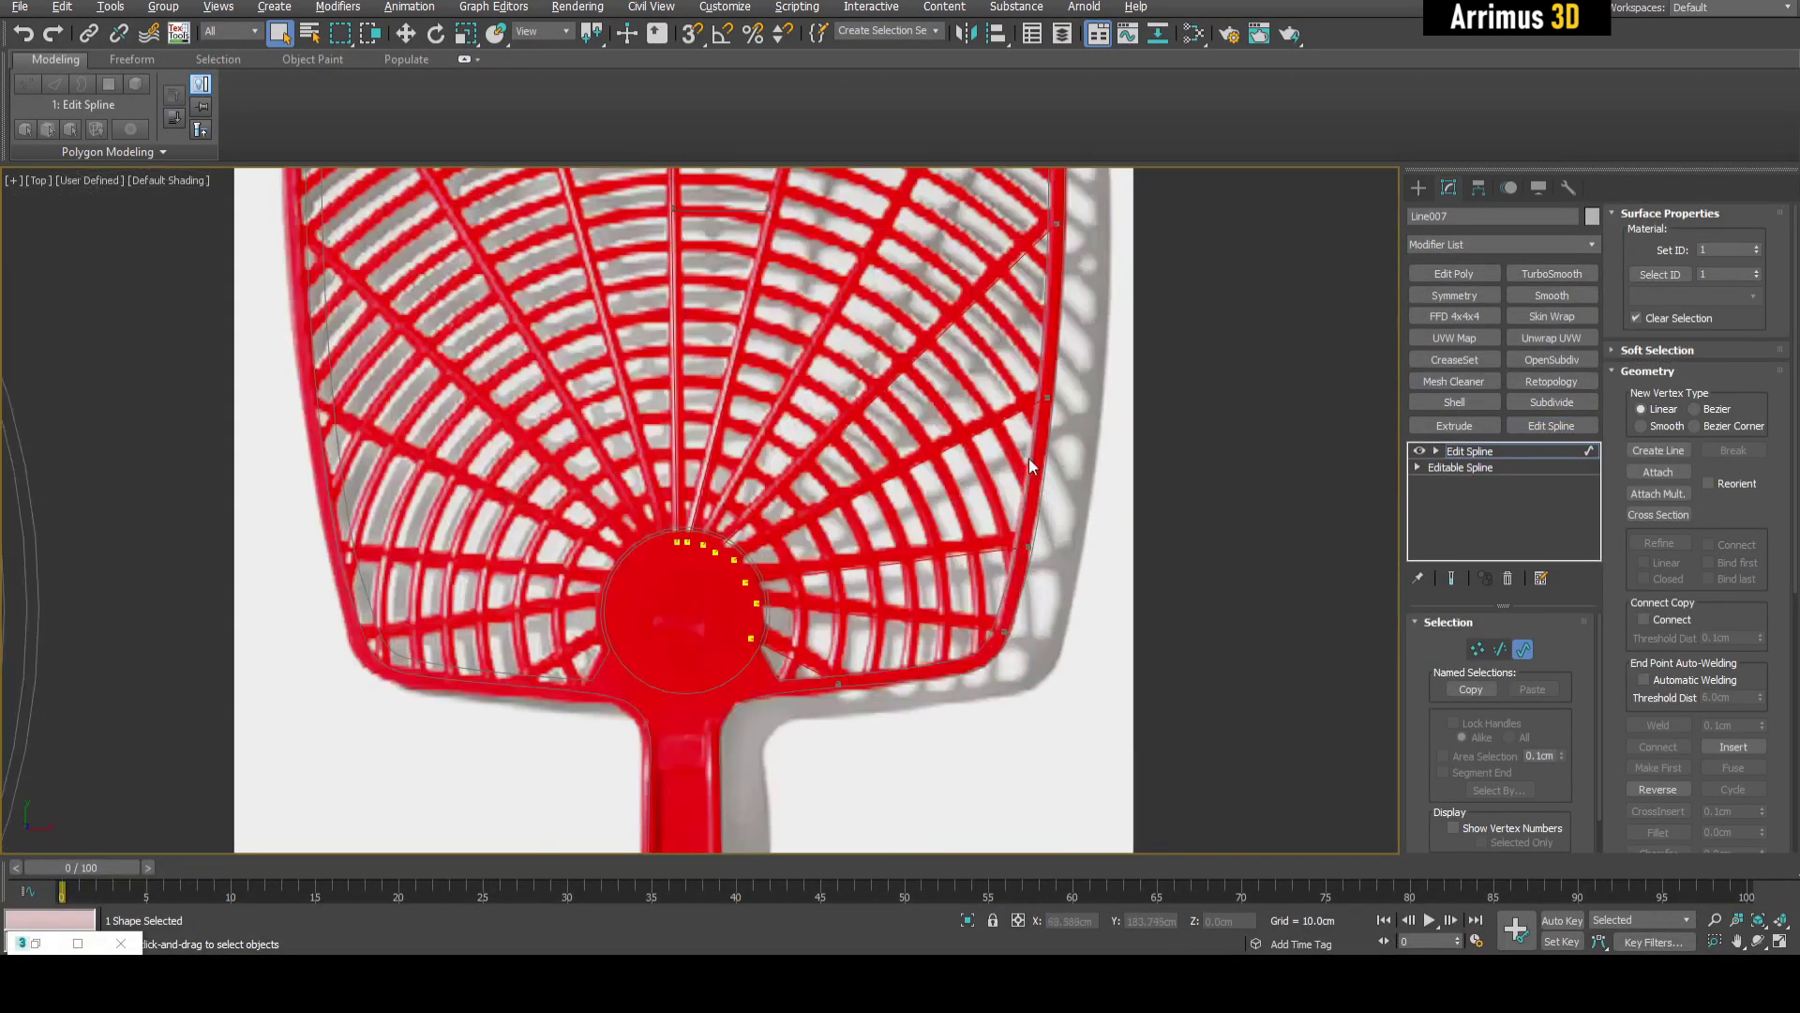
{"action": "scroll", "coordinate": [1746, 605], "scroll_direction": "down", "scroll_amount": 5}
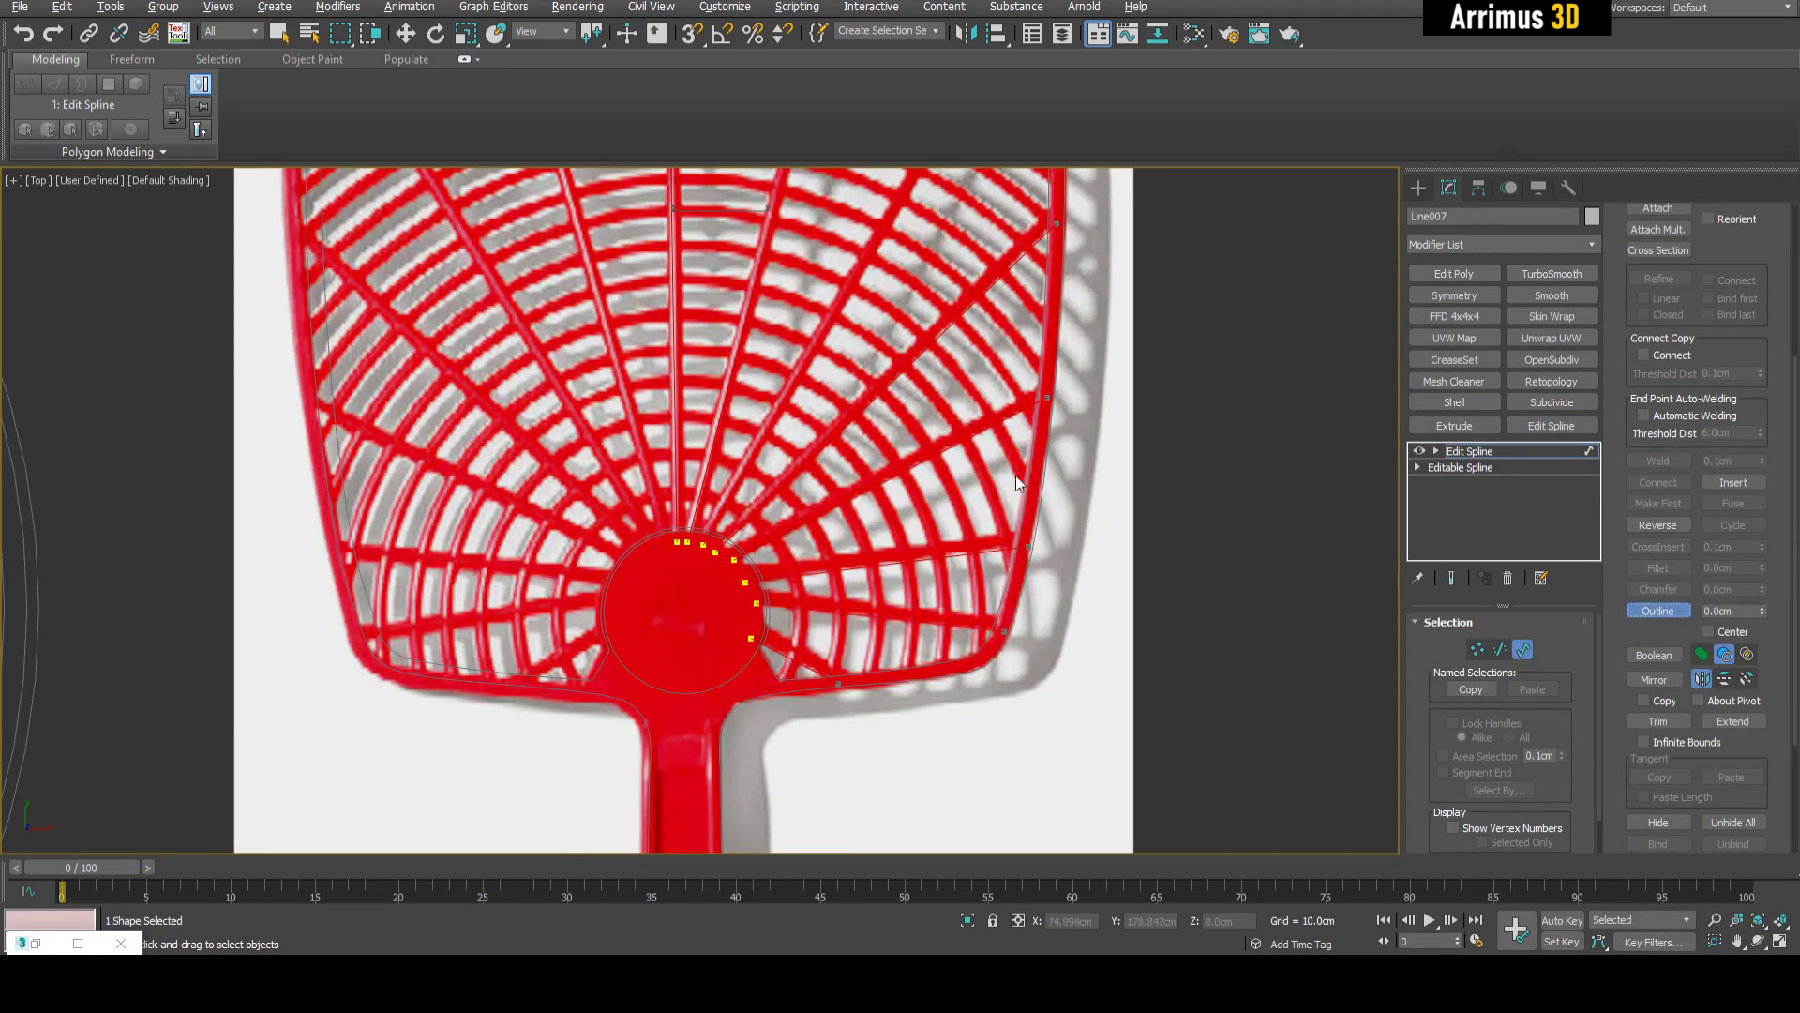
{"action": "scroll", "coordinate": [886, 458], "scroll_direction": "up", "scroll_amount": 3}
{"action": "left_click_drag", "start_coordinate": [907, 614], "coordinate": [912, 588]}
{"action": "key", "text": "w"}
{"action": "scroll", "coordinate": [914, 561], "scroll_direction": "down", "scroll_amount": 3}
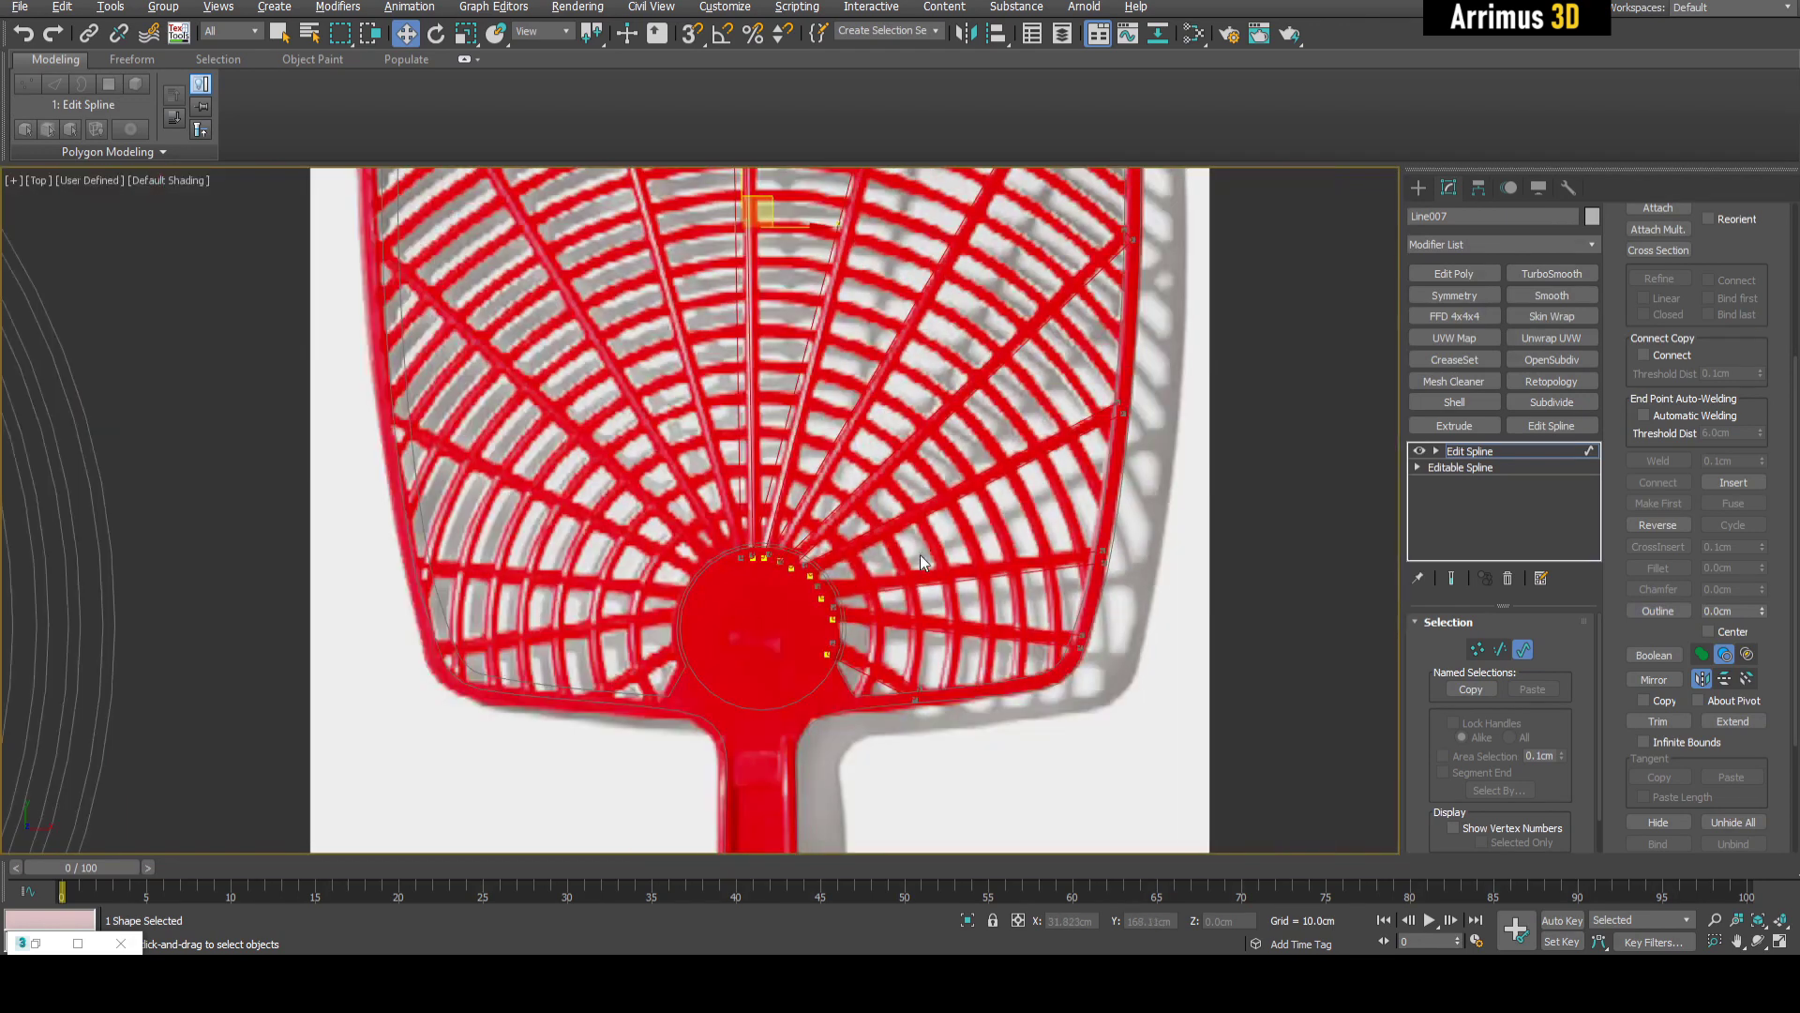
{"action": "middle_click_drag", "start_coordinate": [920, 548], "coordinate": [928, 568]}
{"action": "key", "text": "3"}
{"action": "key", "text": "q"}
{"action": "scroll", "coordinate": [938, 534], "scroll_direction": "down", "scroll_amount": 3}
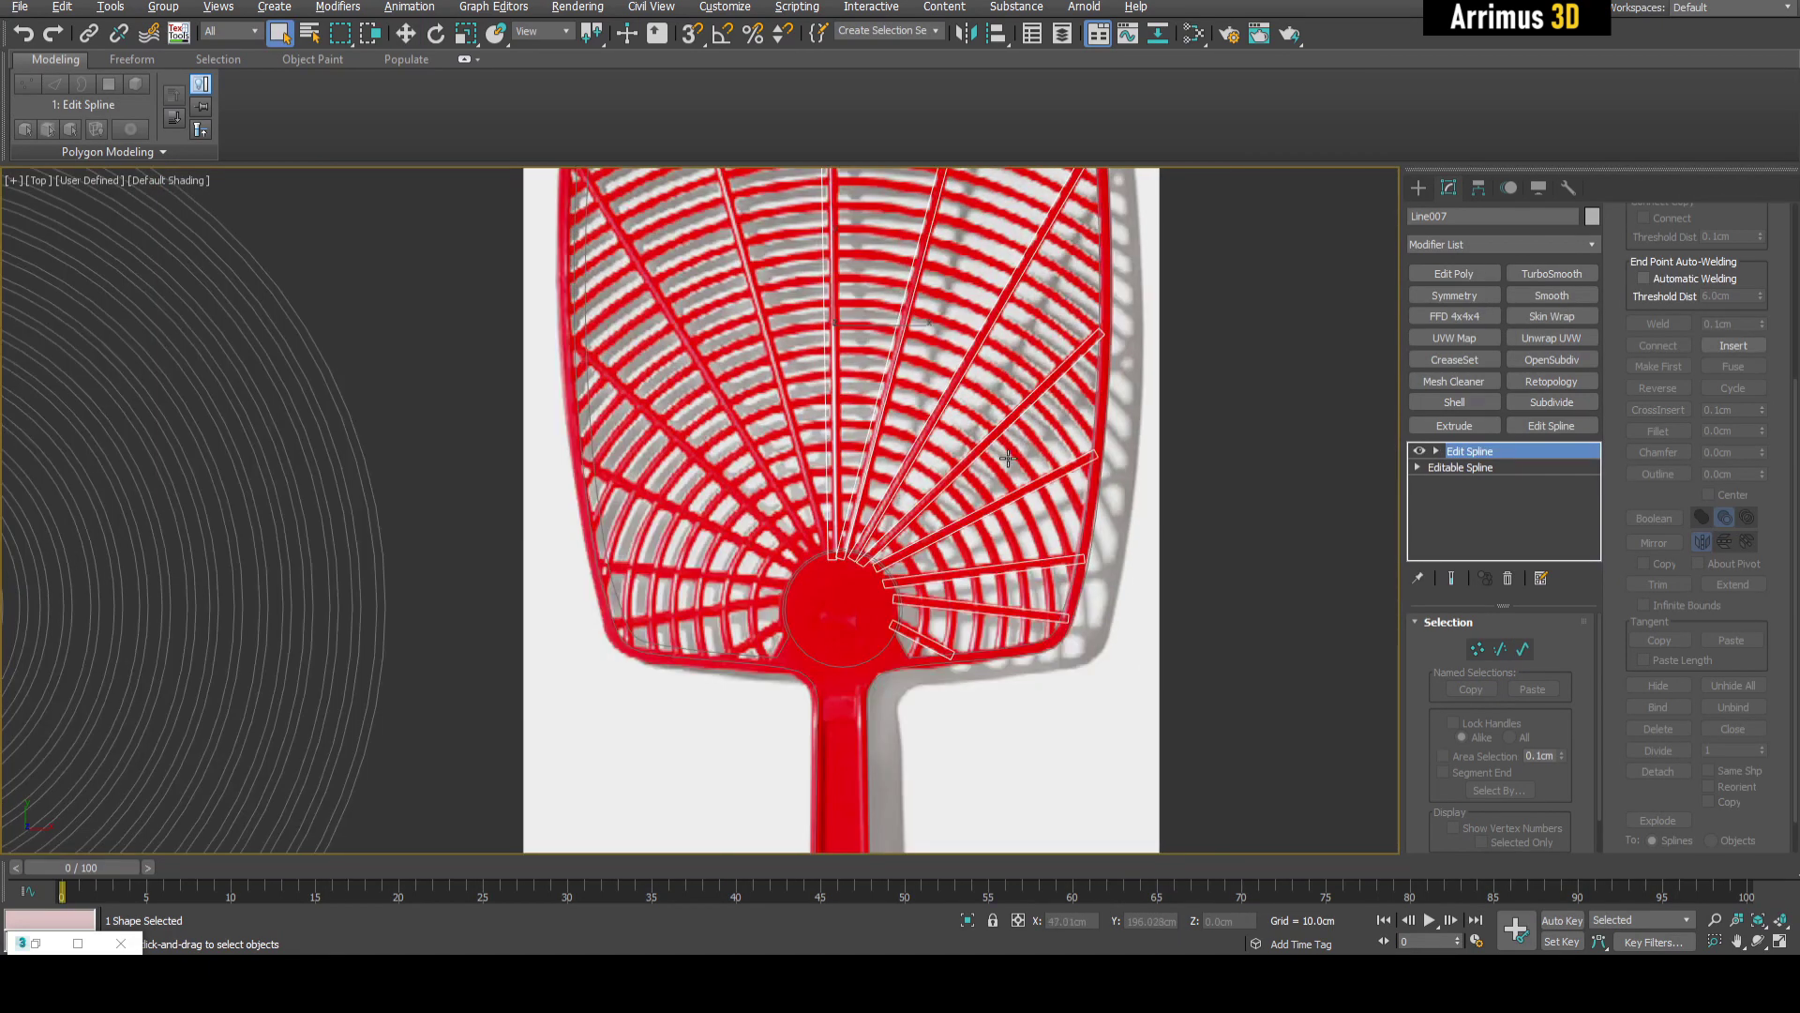
{"action": "key", "text": "alt+q"}
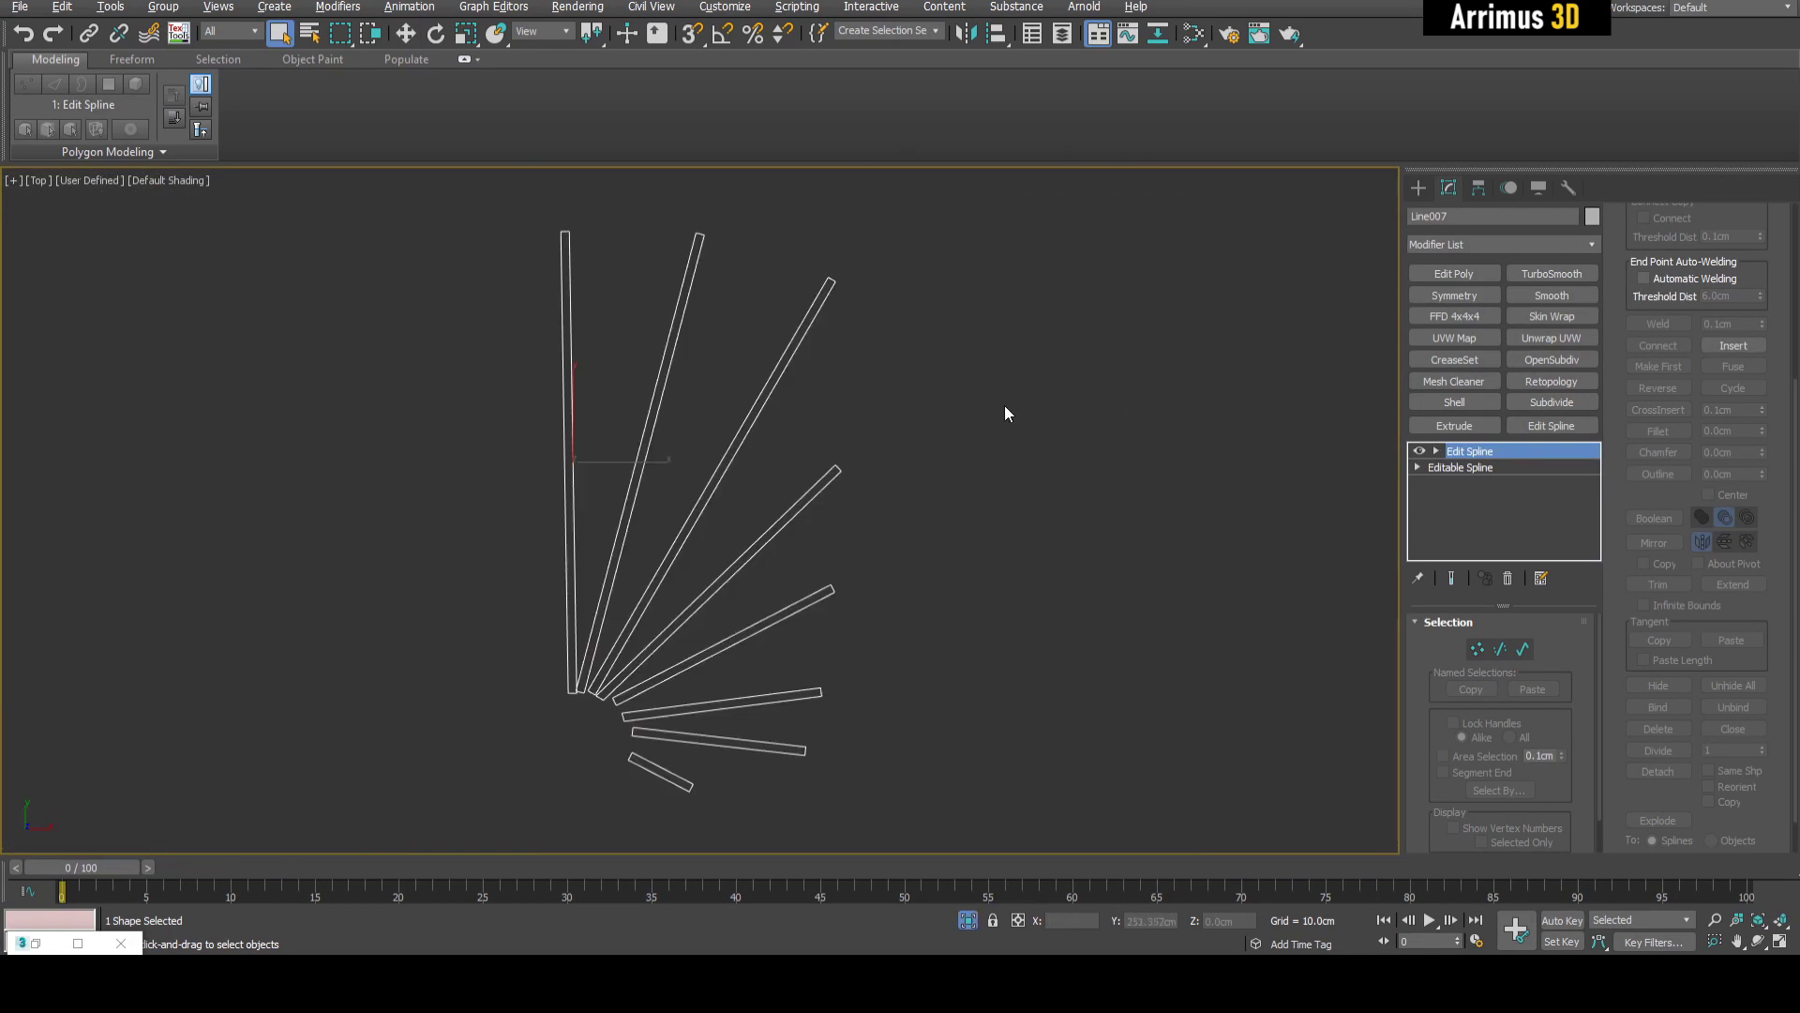
{"action": "key", "text": "alt+q"}
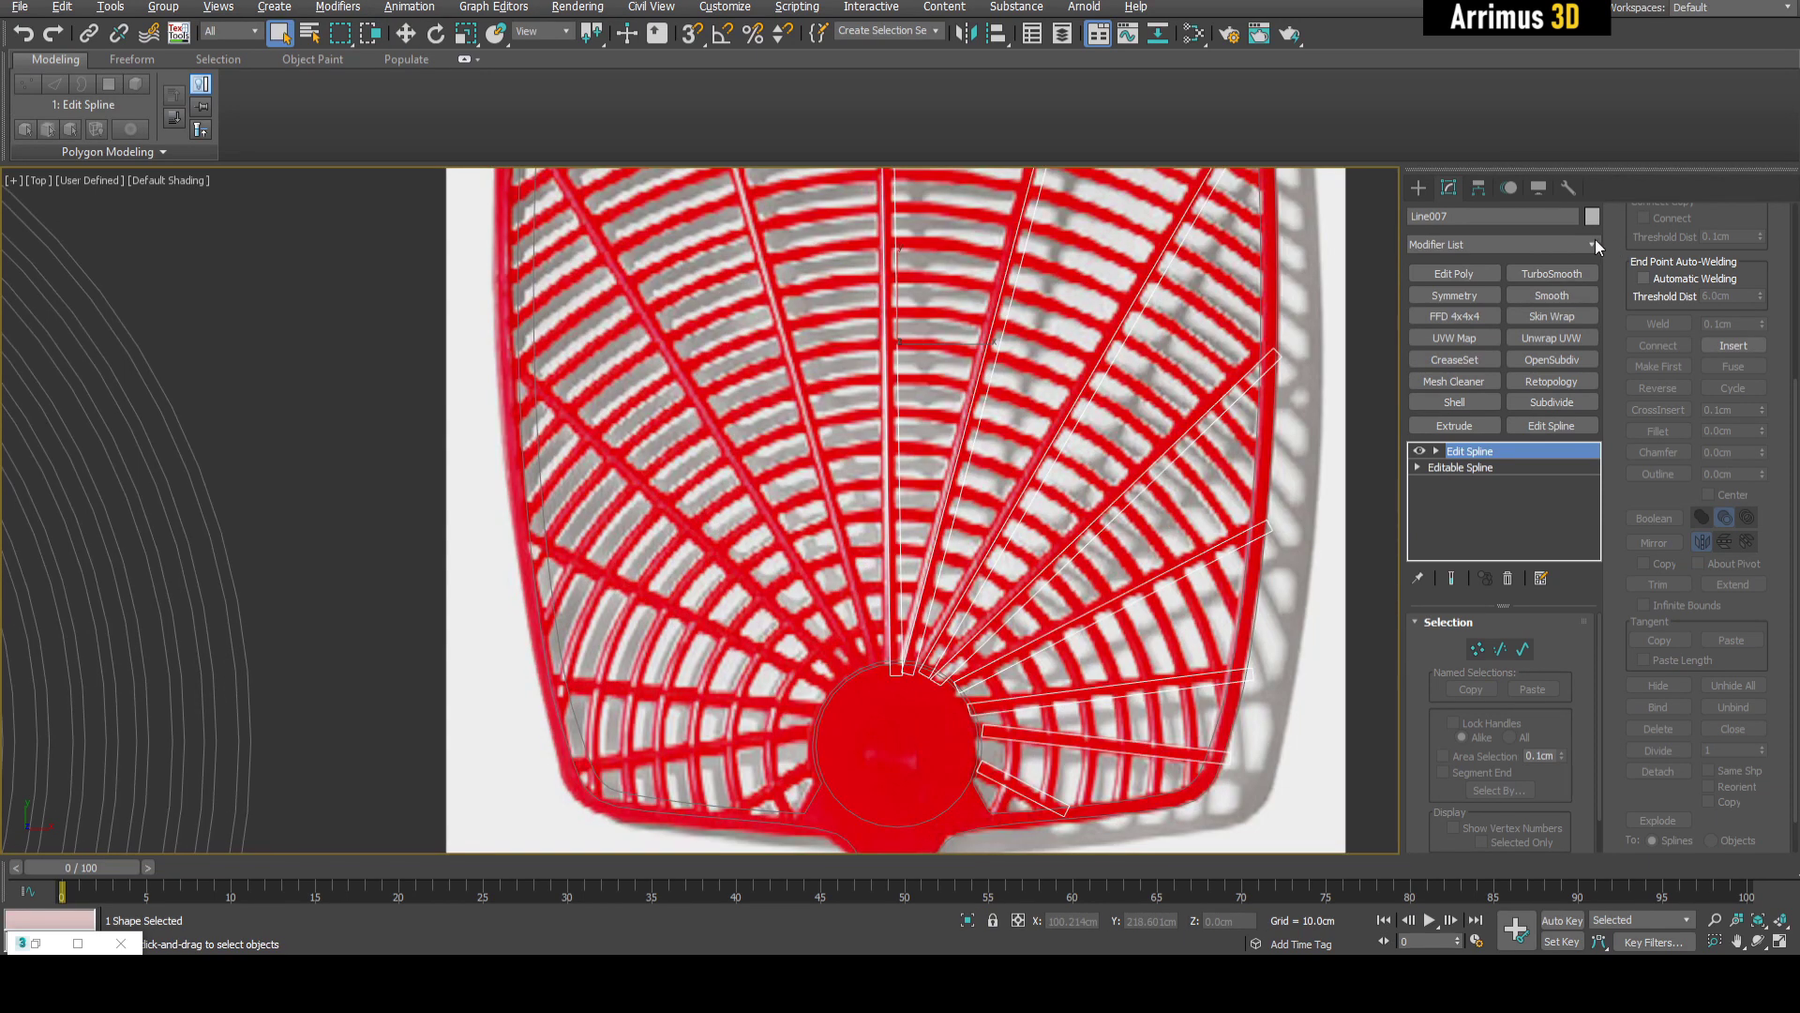
- Apply a Spline Mirror modifier about the X axis to copy the spoke bars onto the head's left half
{"action": "left_click", "coordinate": [1591, 244]}
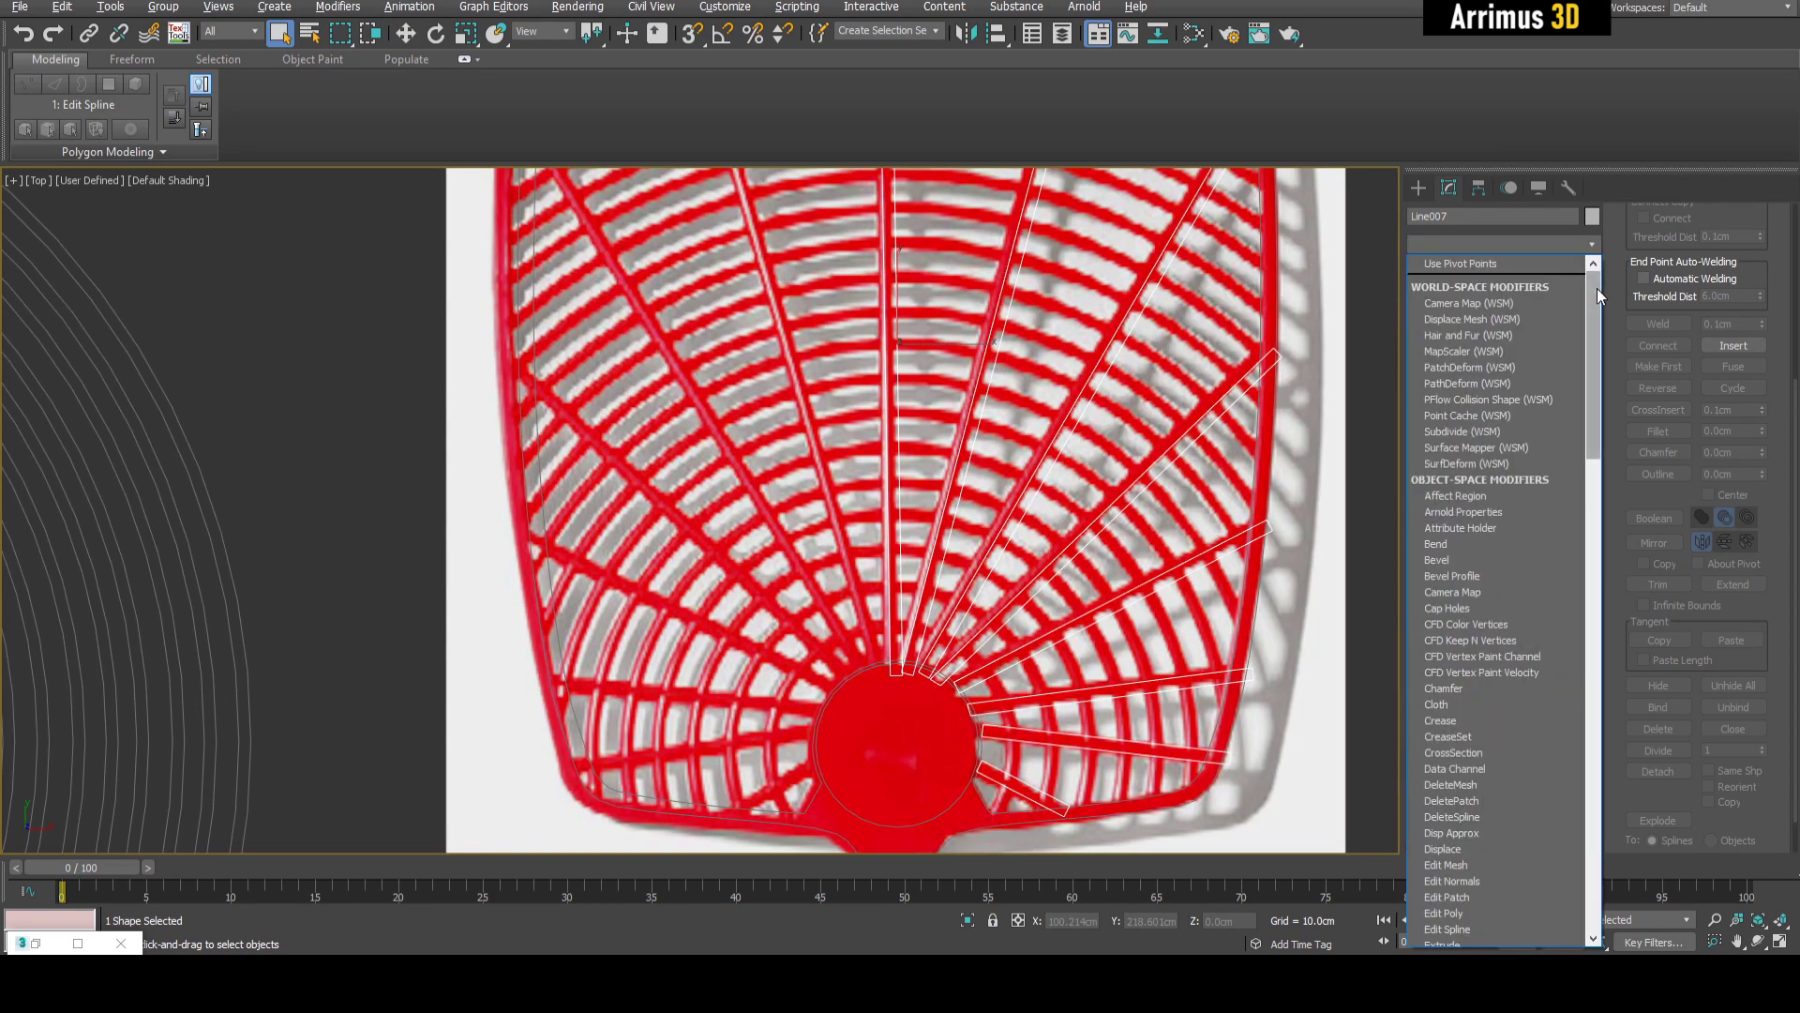
{"action": "left_click_drag", "start_coordinate": [1596, 289], "coordinate": [1584, 683]}
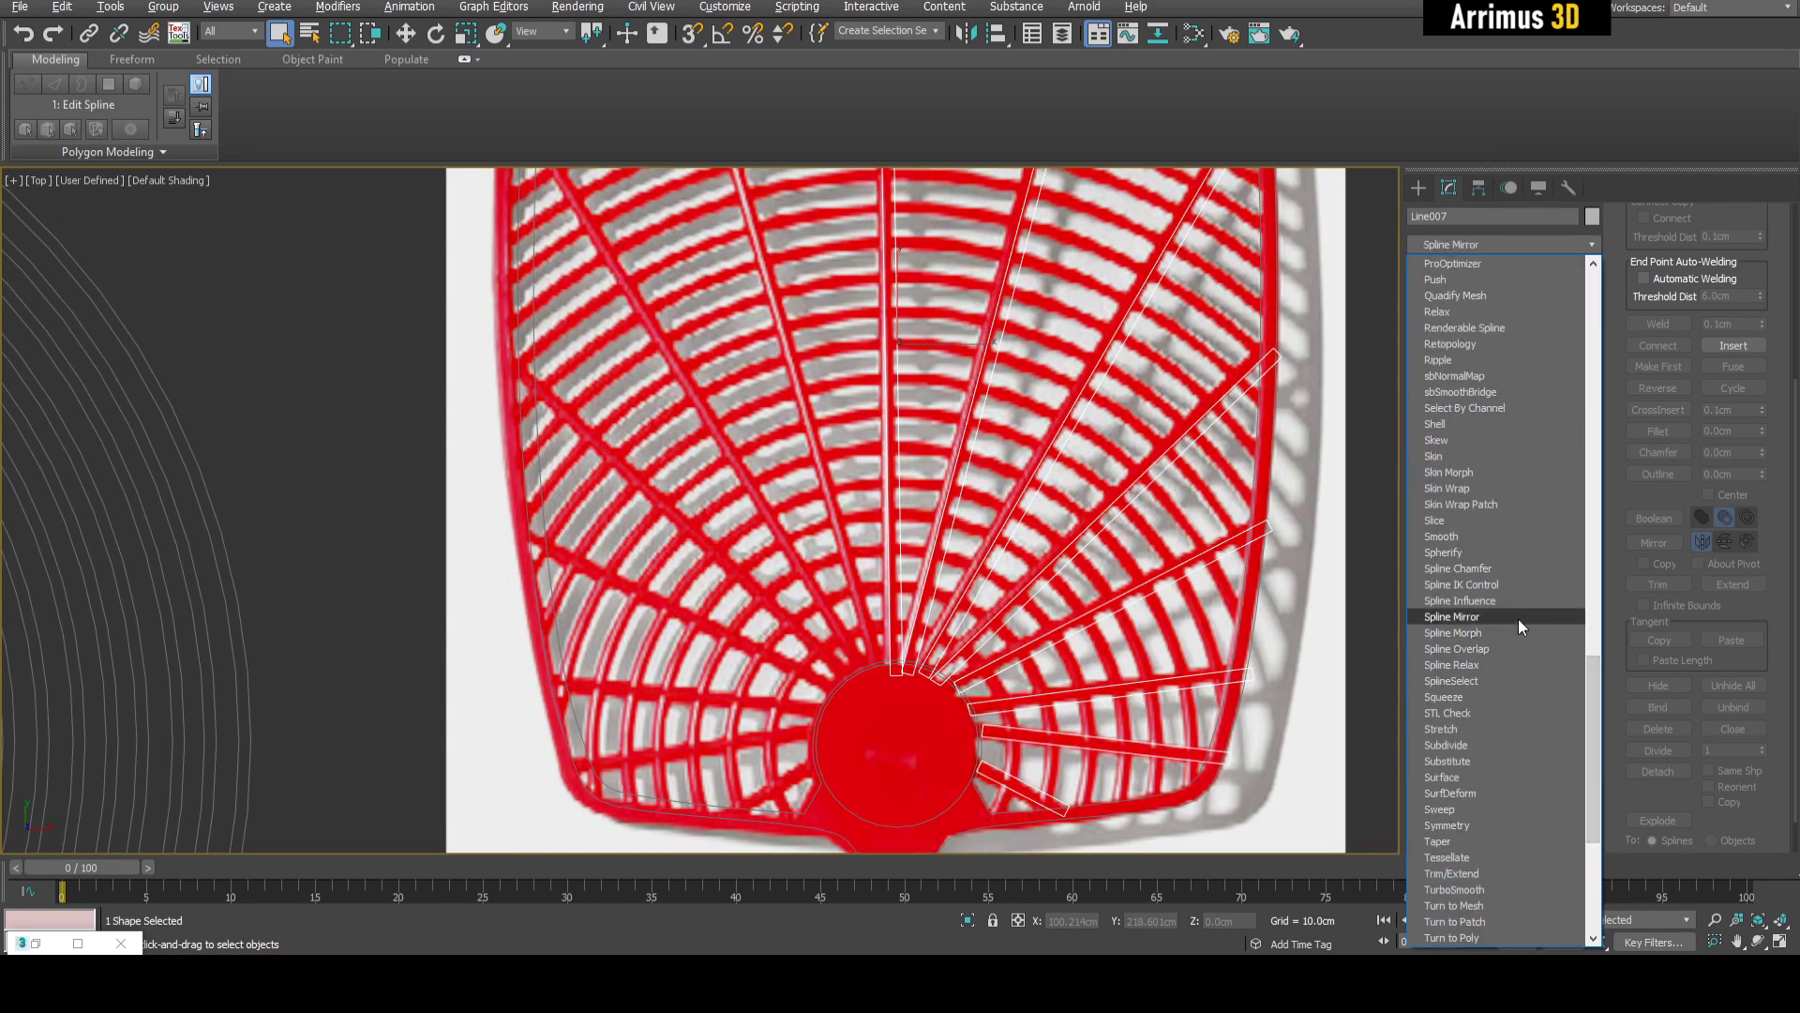
{"action": "left_click", "coordinate": [1516, 619]}
{"action": "scroll", "coordinate": [939, 646], "scroll_direction": "up", "scroll_amount": 5}
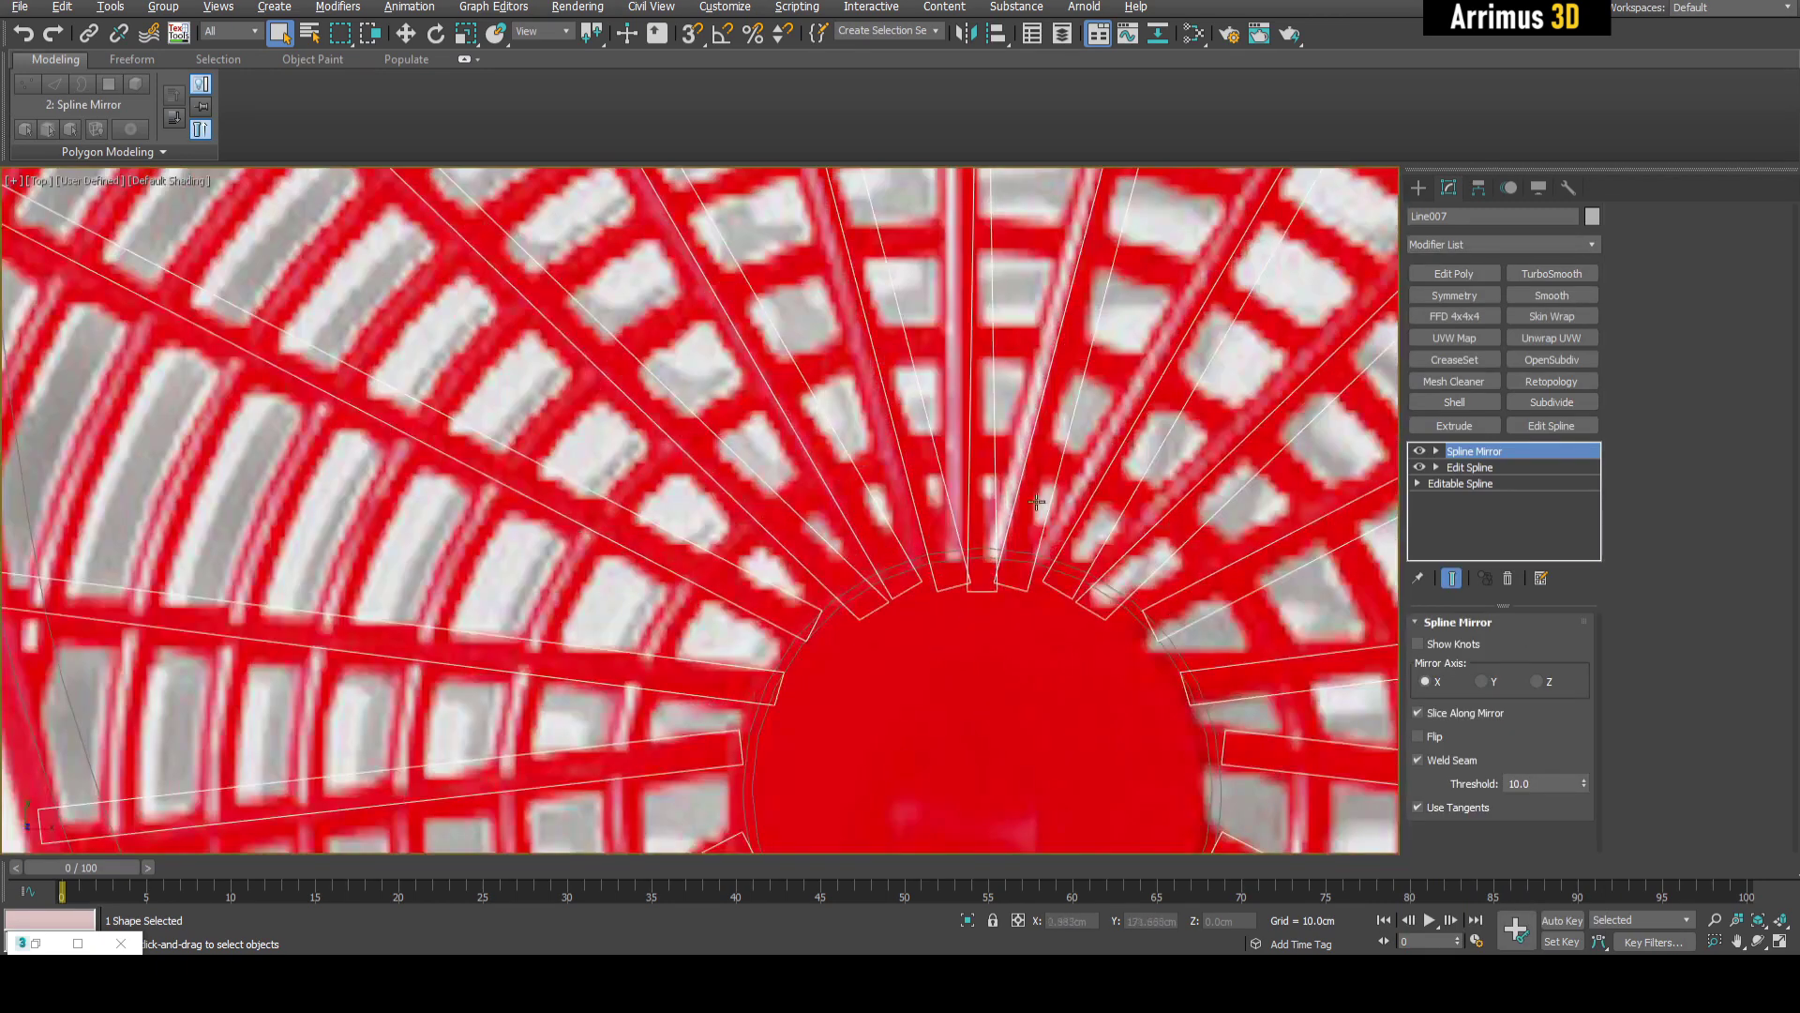
{"action": "scroll", "coordinate": [1069, 397], "scroll_direction": "down", "scroll_amount": 10}
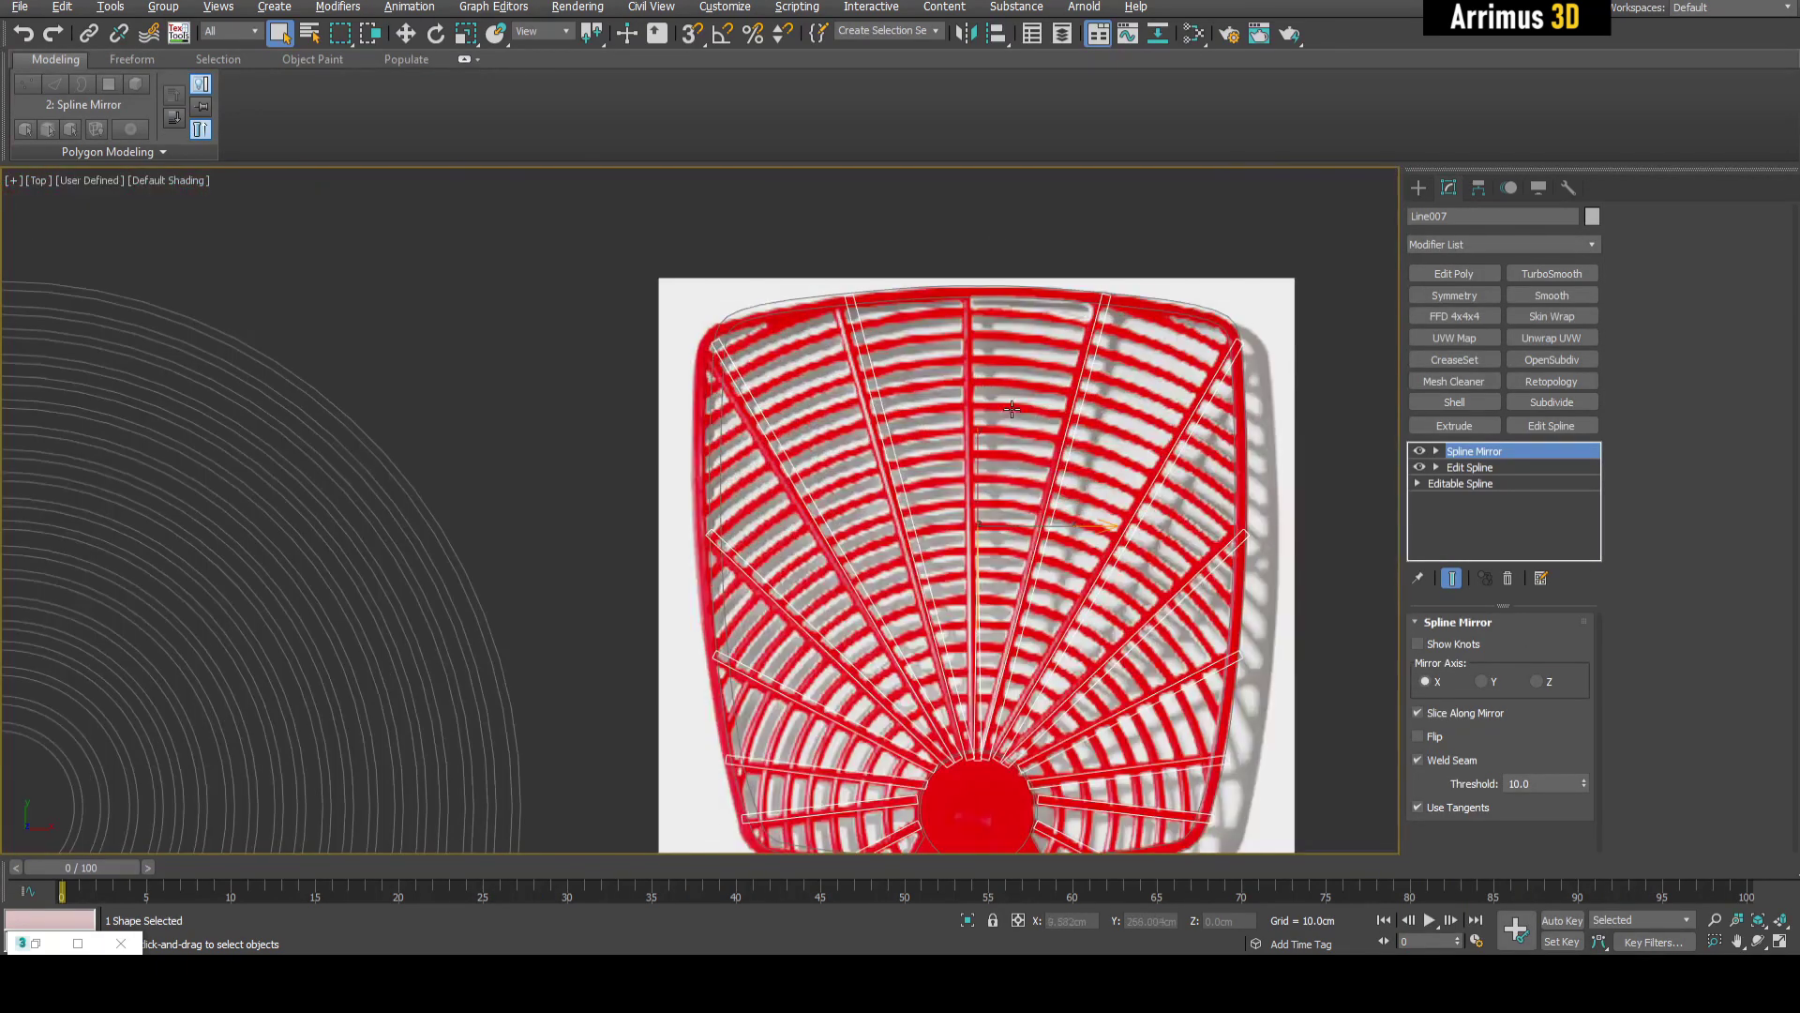
- Adjust the central spoke bar's vertices in the Edit Spline level beneath Spline Mirror, and check the mirrored bars in isolation
{"action": "left_click", "coordinate": [1456, 468]}
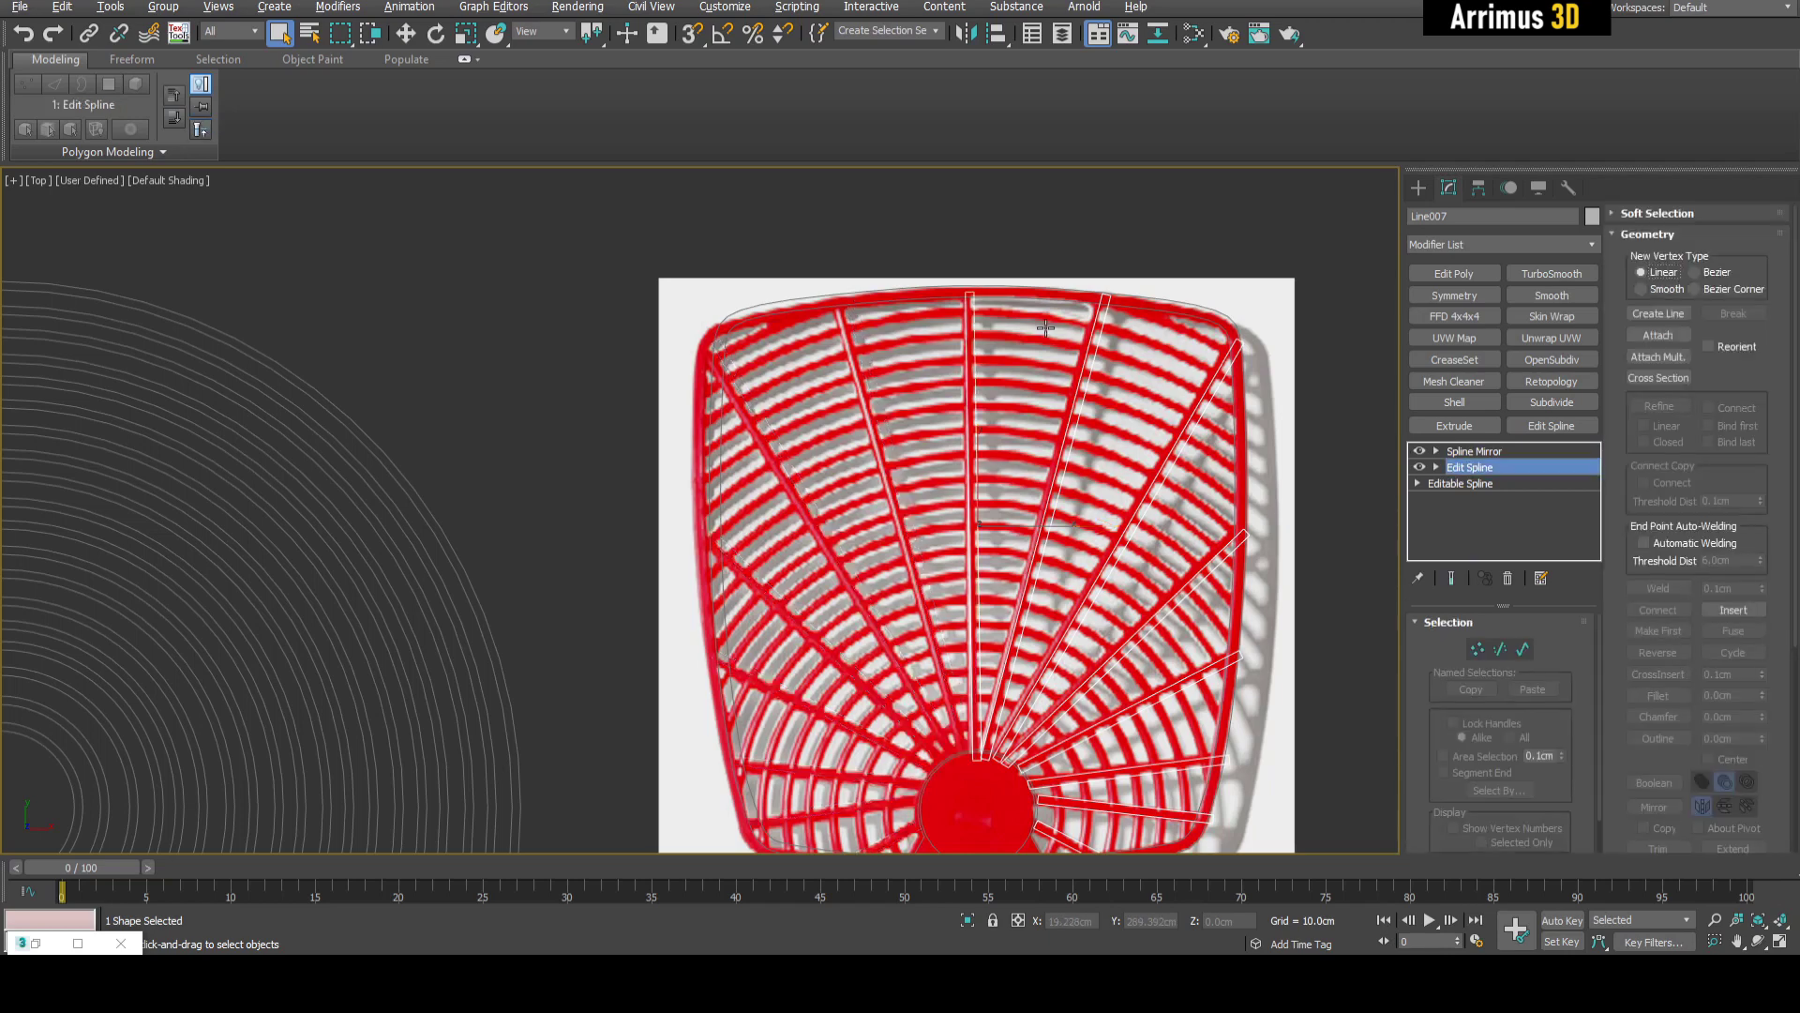
{"action": "scroll", "coordinate": [928, 277], "scroll_direction": "up", "scroll_amount": 2}
{"action": "key", "text": "w"}
{"action": "left_click_drag", "start_coordinate": [924, 273], "coordinate": [1019, 290]}
{"action": "key", "text": "ctrl+e"}
{"action": "middle_click_drag", "start_coordinate": [1049, 516], "coordinate": [1021, 304]}
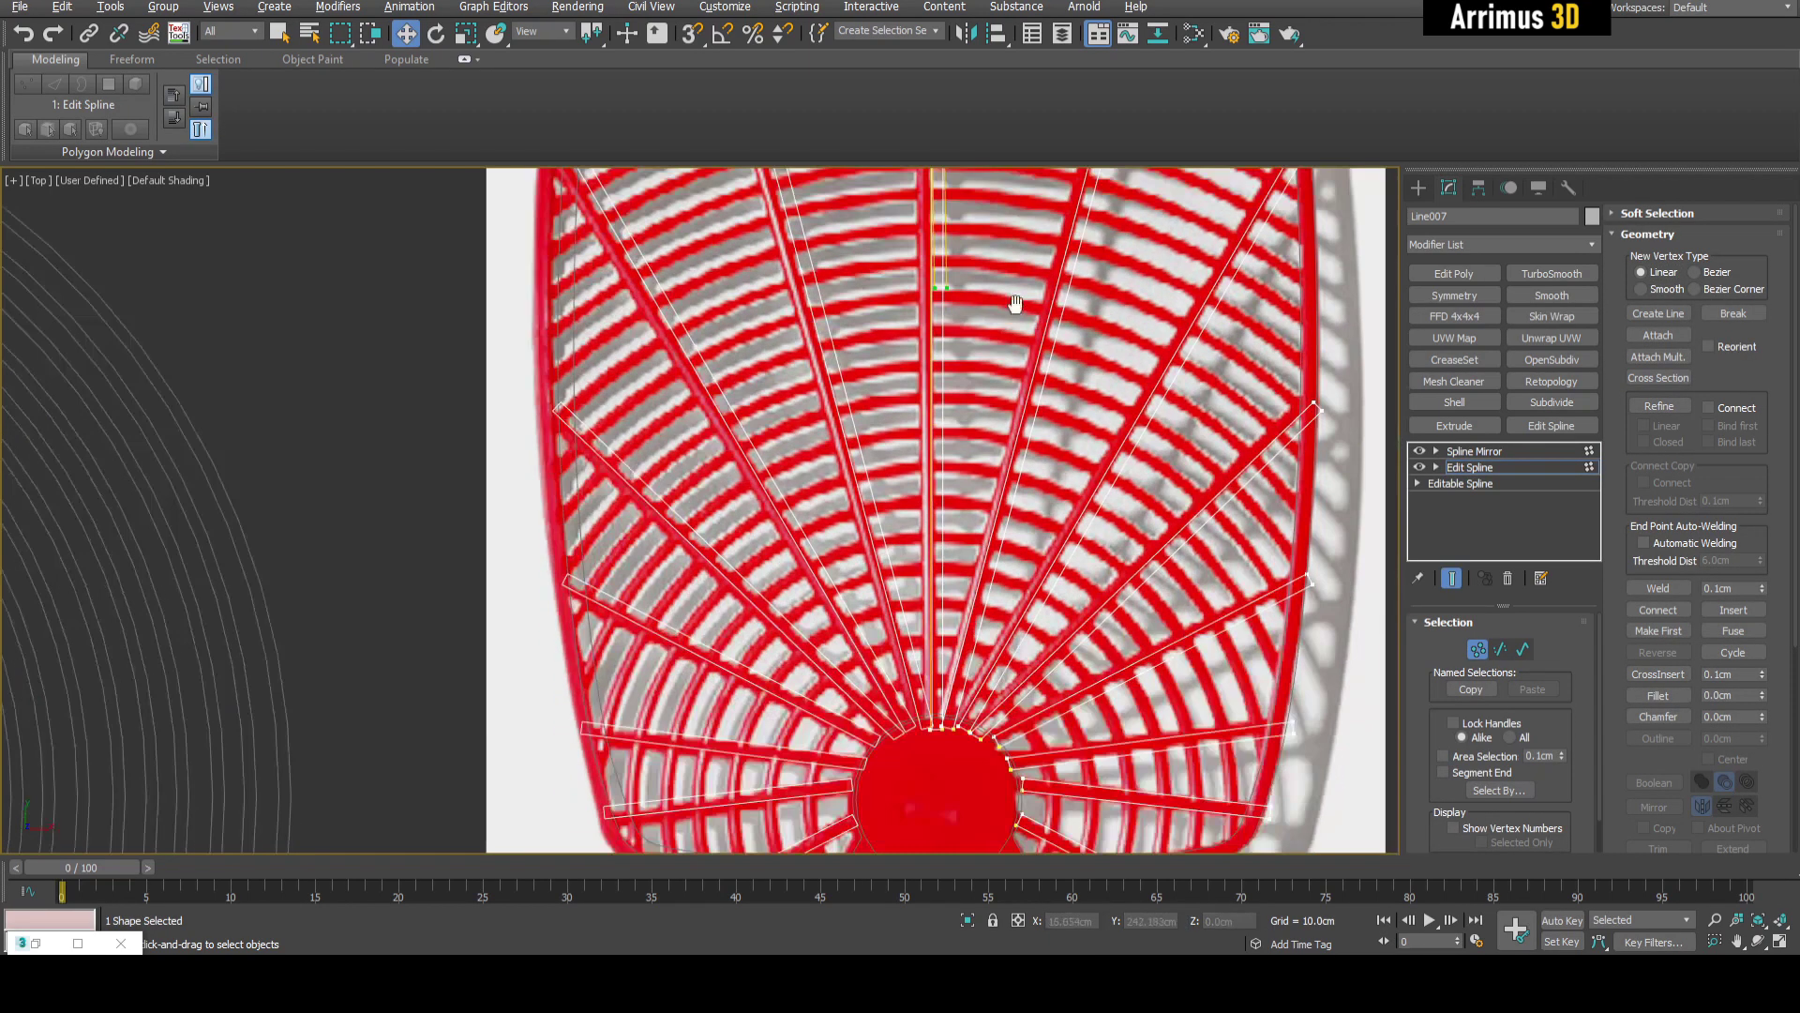
{"action": "mouse_move", "coordinate": [999, 572]}
{"action": "middle_mouse_down"}
{"action": "mouse_move", "coordinate": [1010, 539]}
{"action": "mouse_move", "coordinate": [1019, 563]}
{"action": "middle_mouse_up"}
{"action": "scroll", "coordinate": [963, 611], "scroll_direction": "up", "scroll_amount": 4}
{"action": "key", "text": "1"}
{"action": "key", "text": "q"}
{"action": "scroll", "coordinate": [1041, 579], "scroll_direction": "down", "scroll_amount": 5}
{"action": "key", "text": "alt+q"}
{"action": "middle_click_drag", "start_coordinate": [896, 449], "coordinate": [1112, 336]}
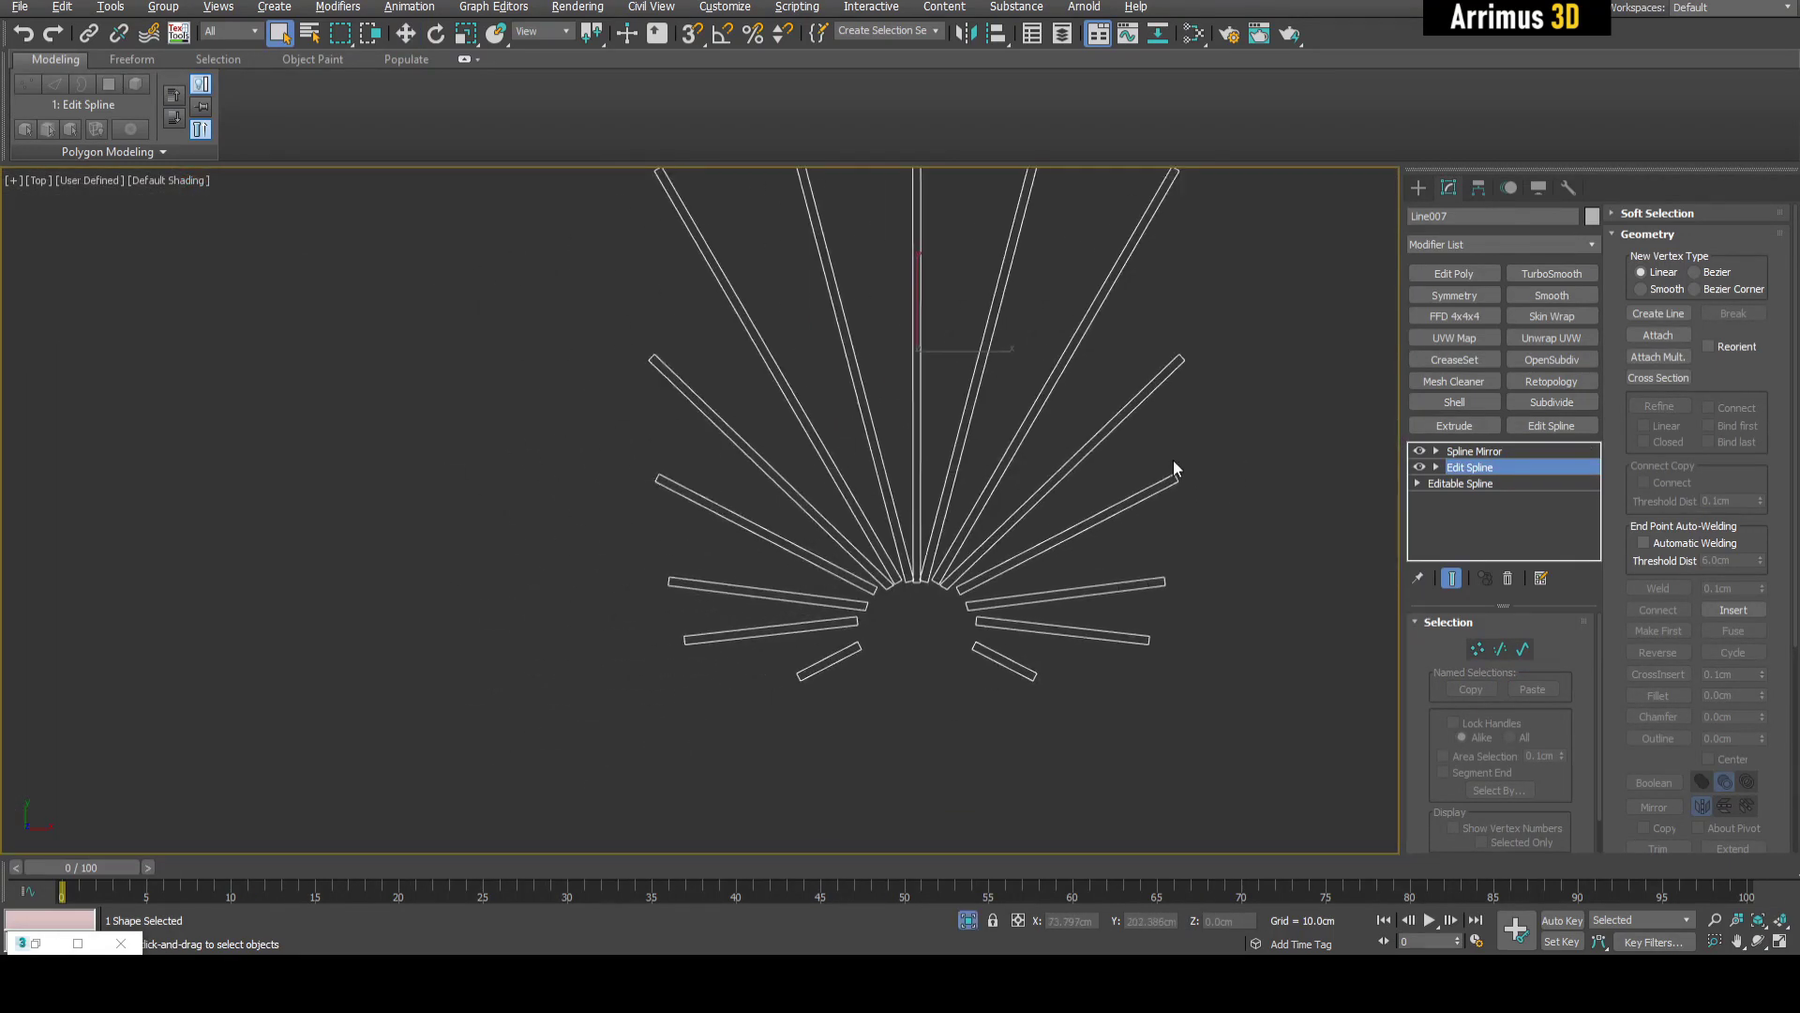
- Detach the inner head spline of the swatter outline as a separate shape
{"action": "key", "text": "alt+q"}
{"action": "left_click", "coordinate": [1196, 532]}
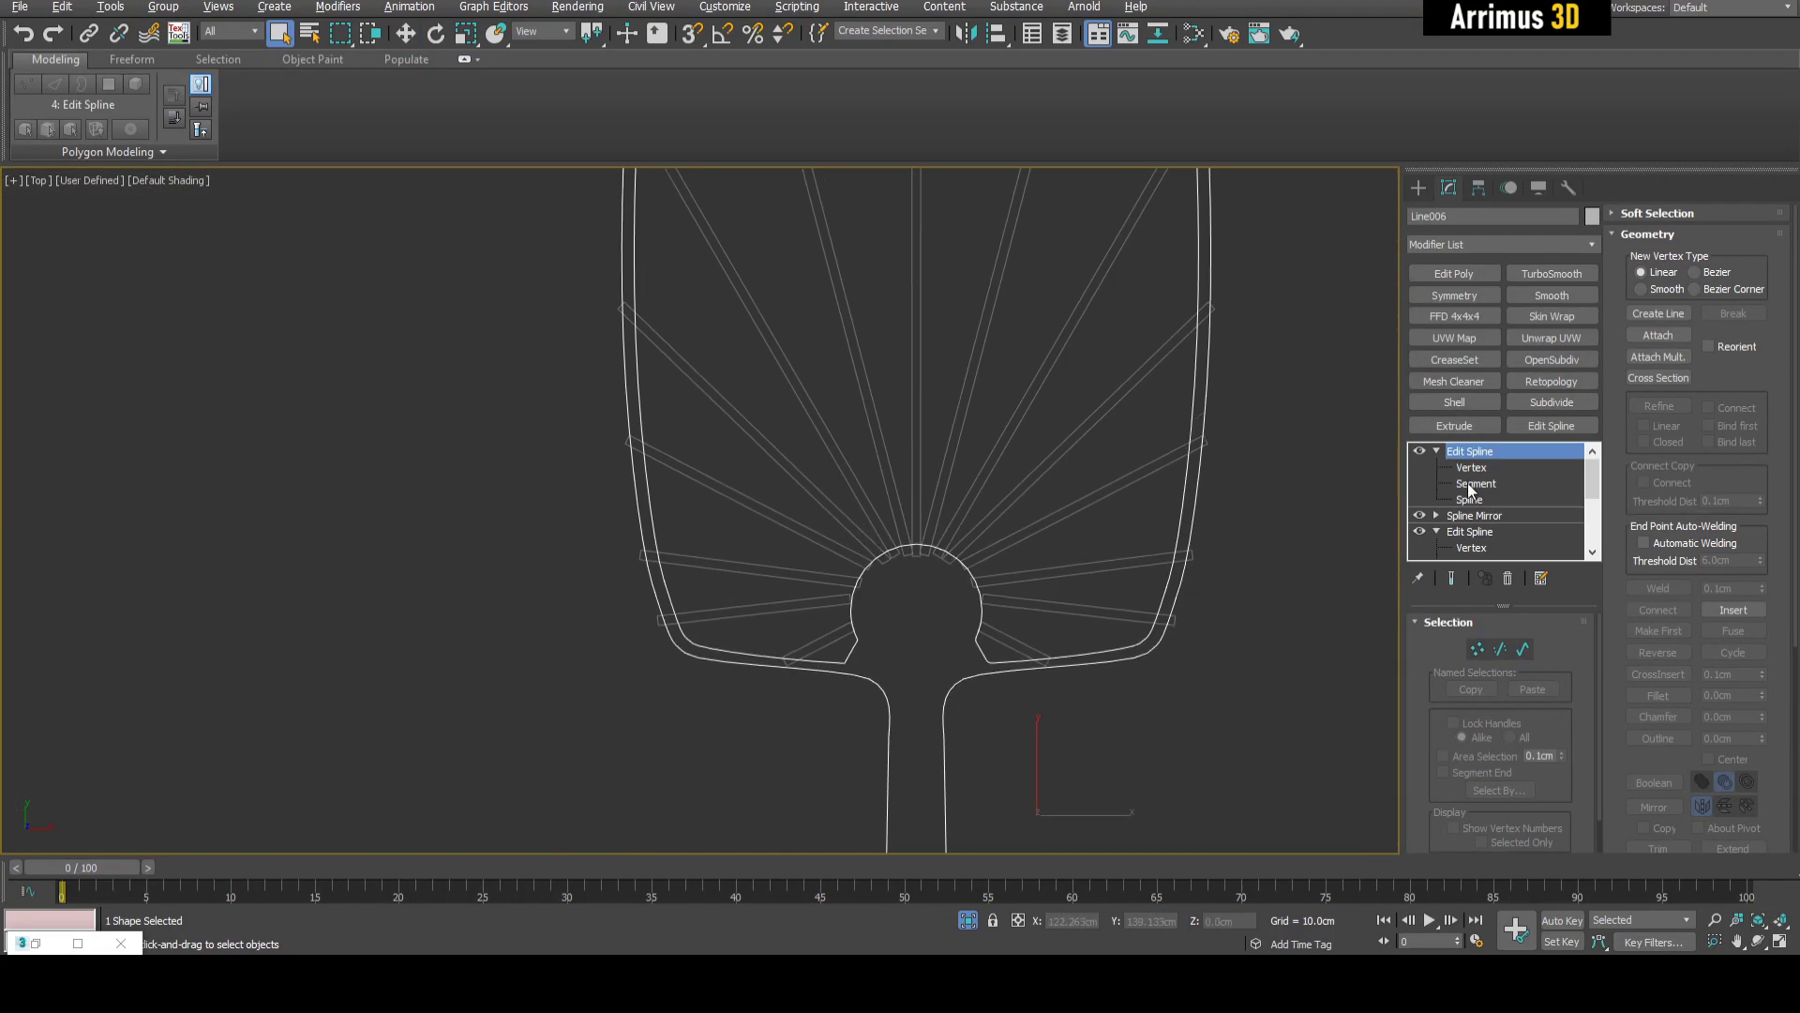
{"action": "left_click", "coordinate": [1470, 500]}
{"action": "left_click", "coordinate": [1180, 489]}
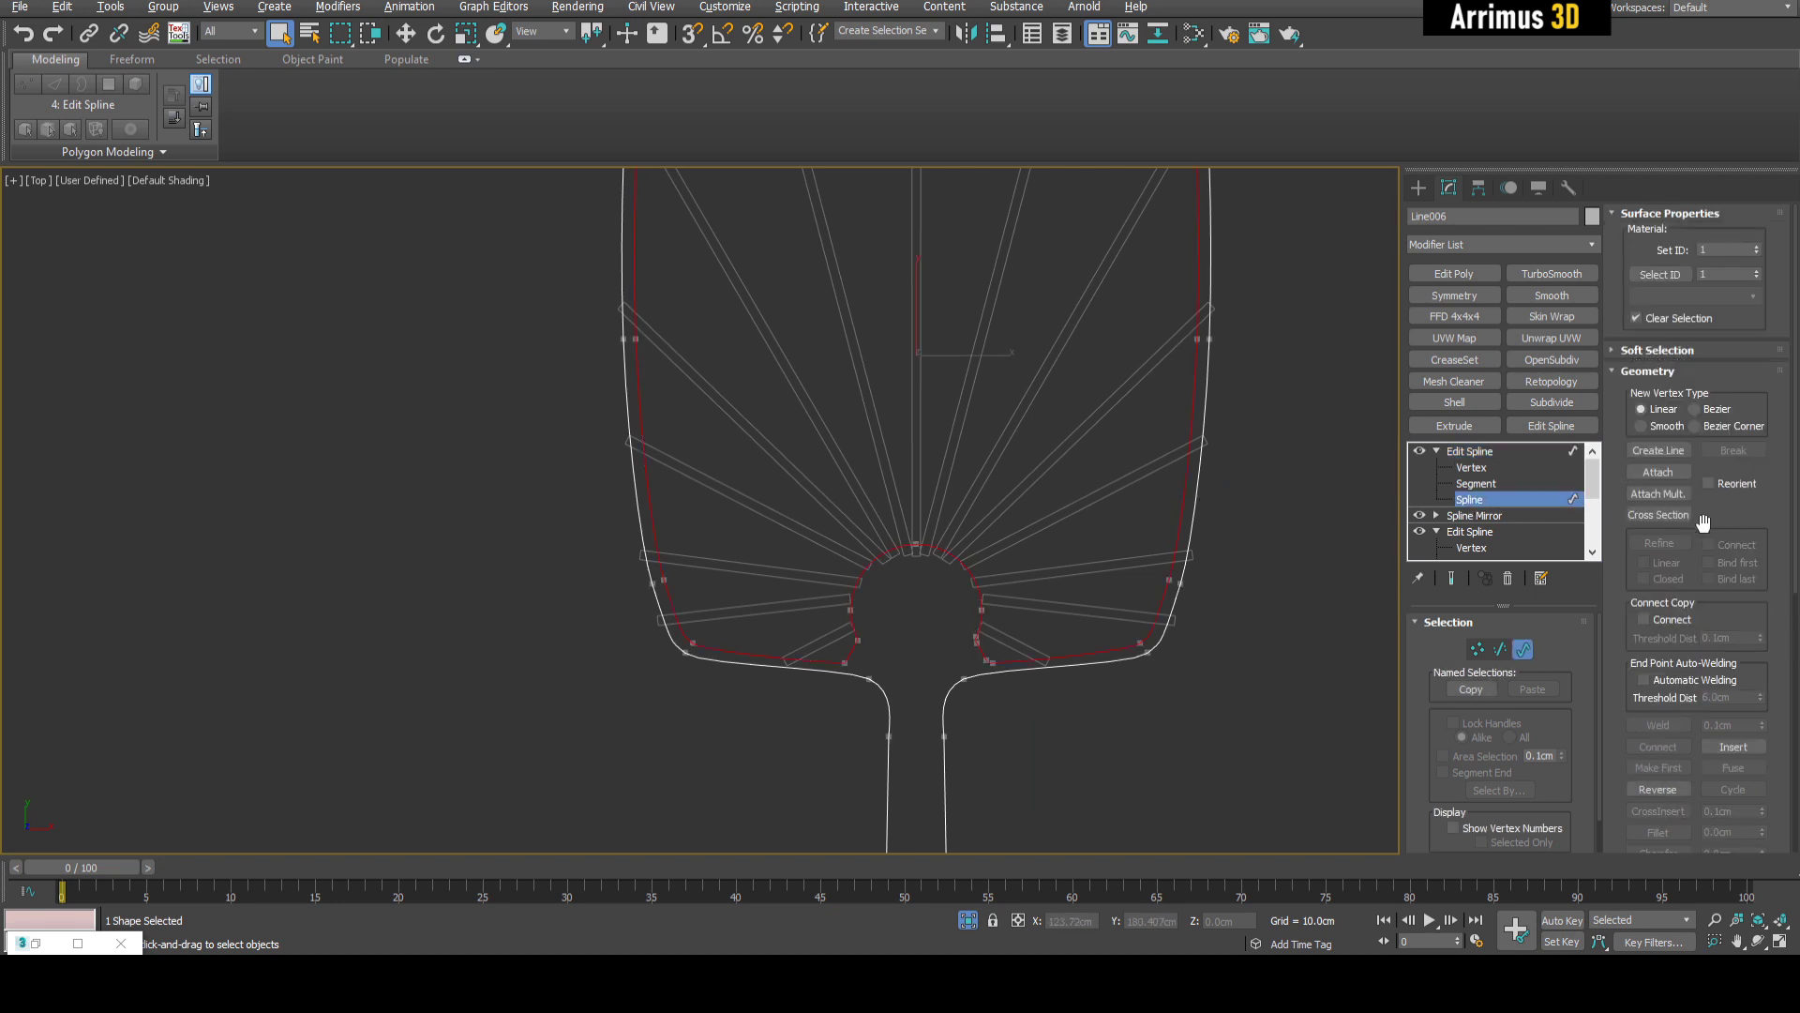
{"action": "left_click_drag", "start_coordinate": [1715, 517], "coordinate": [1756, 179]}
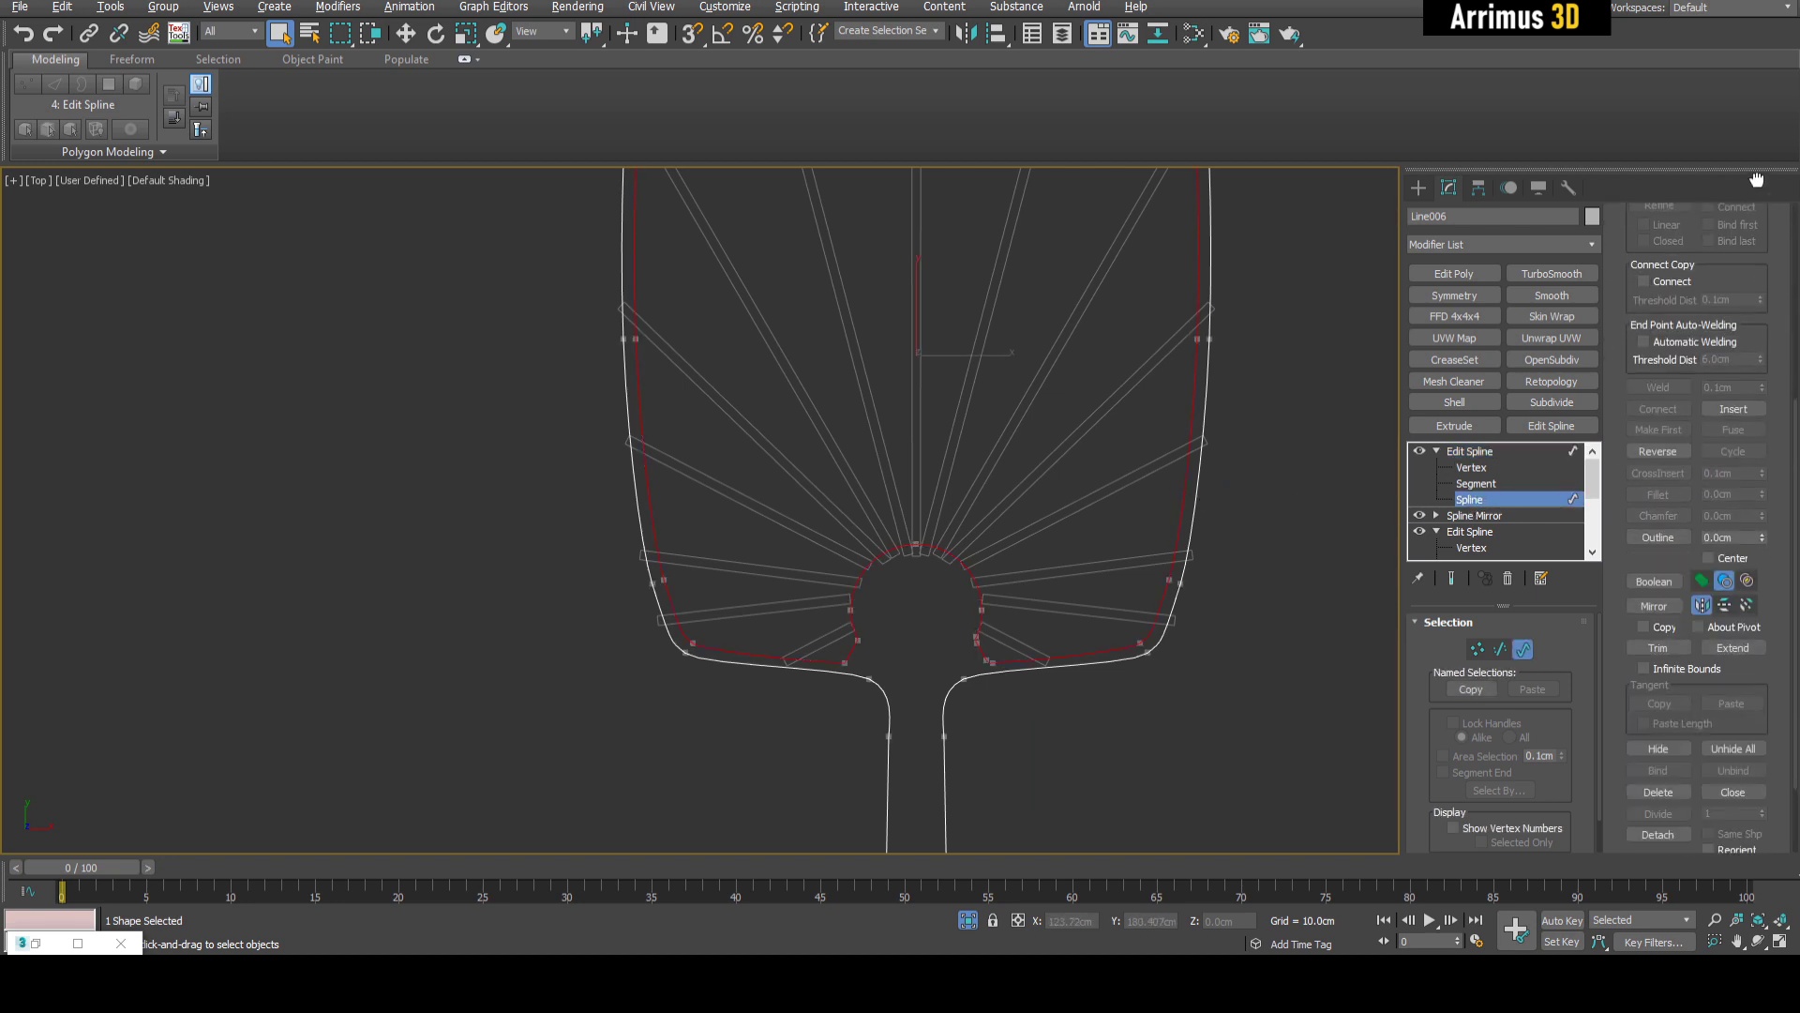
{"action": "left_click", "coordinate": [1658, 834]}
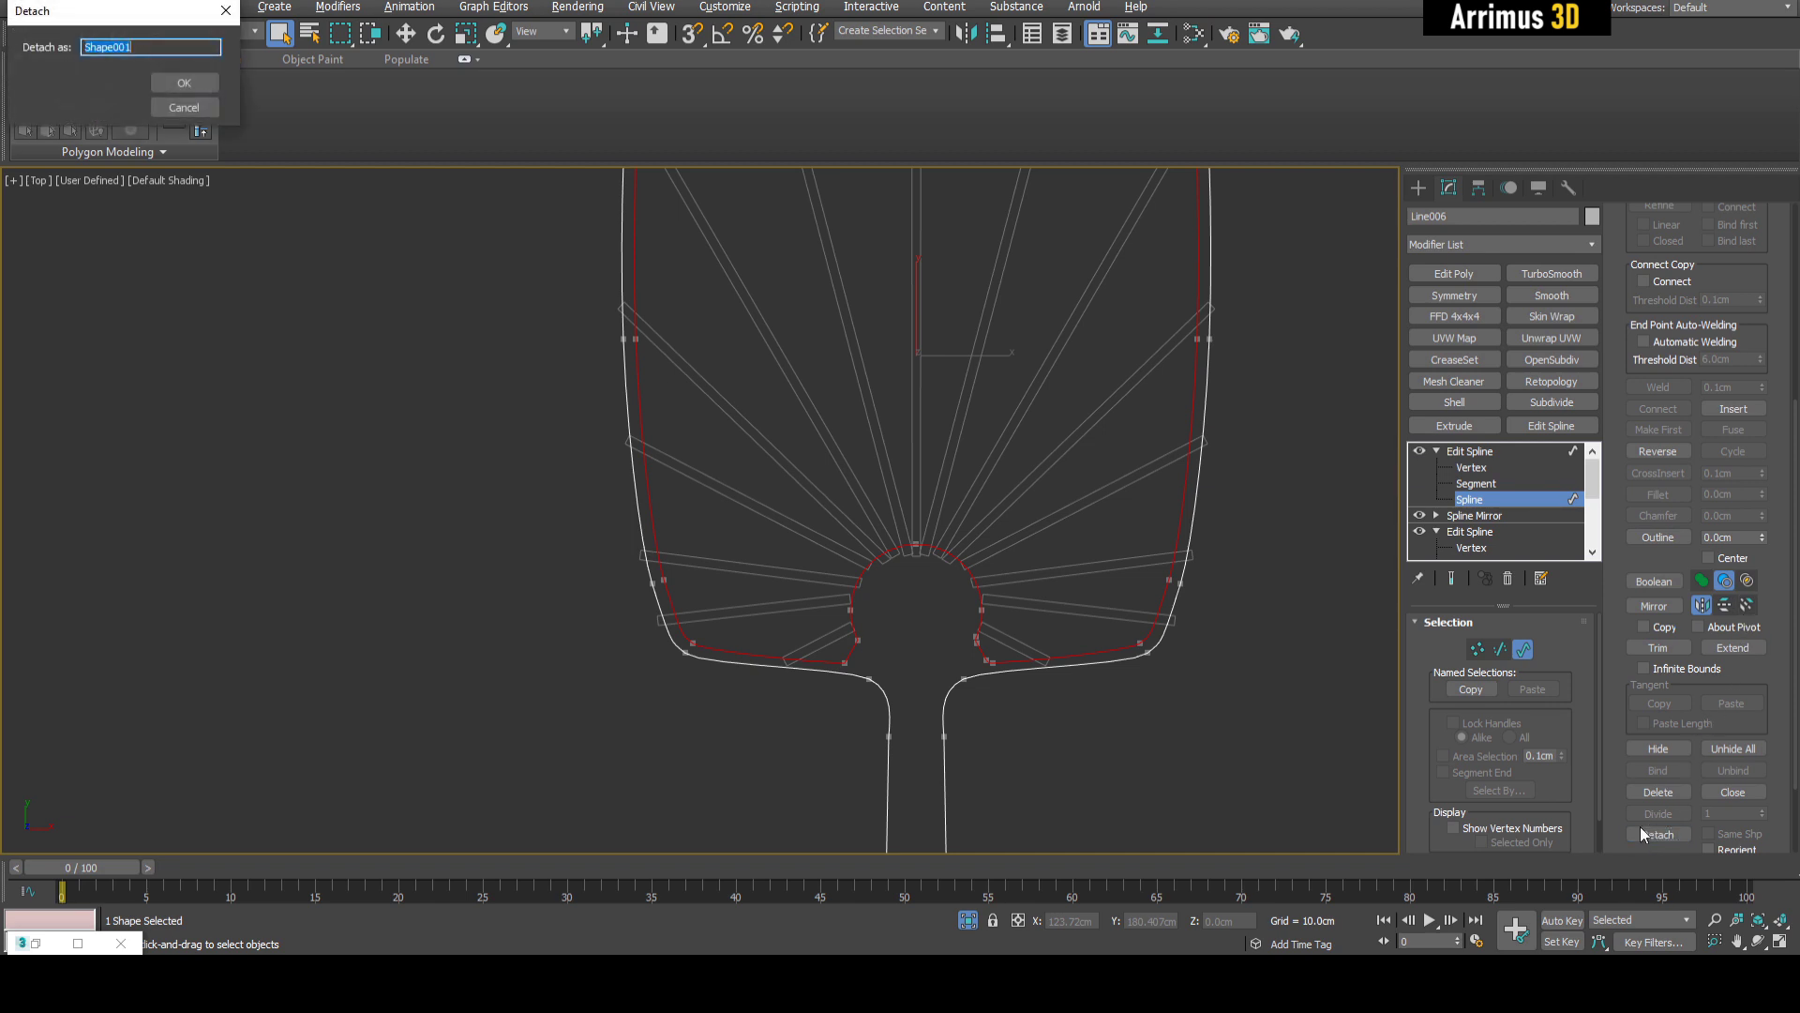
{"action": "left_click", "coordinate": [184, 83]}
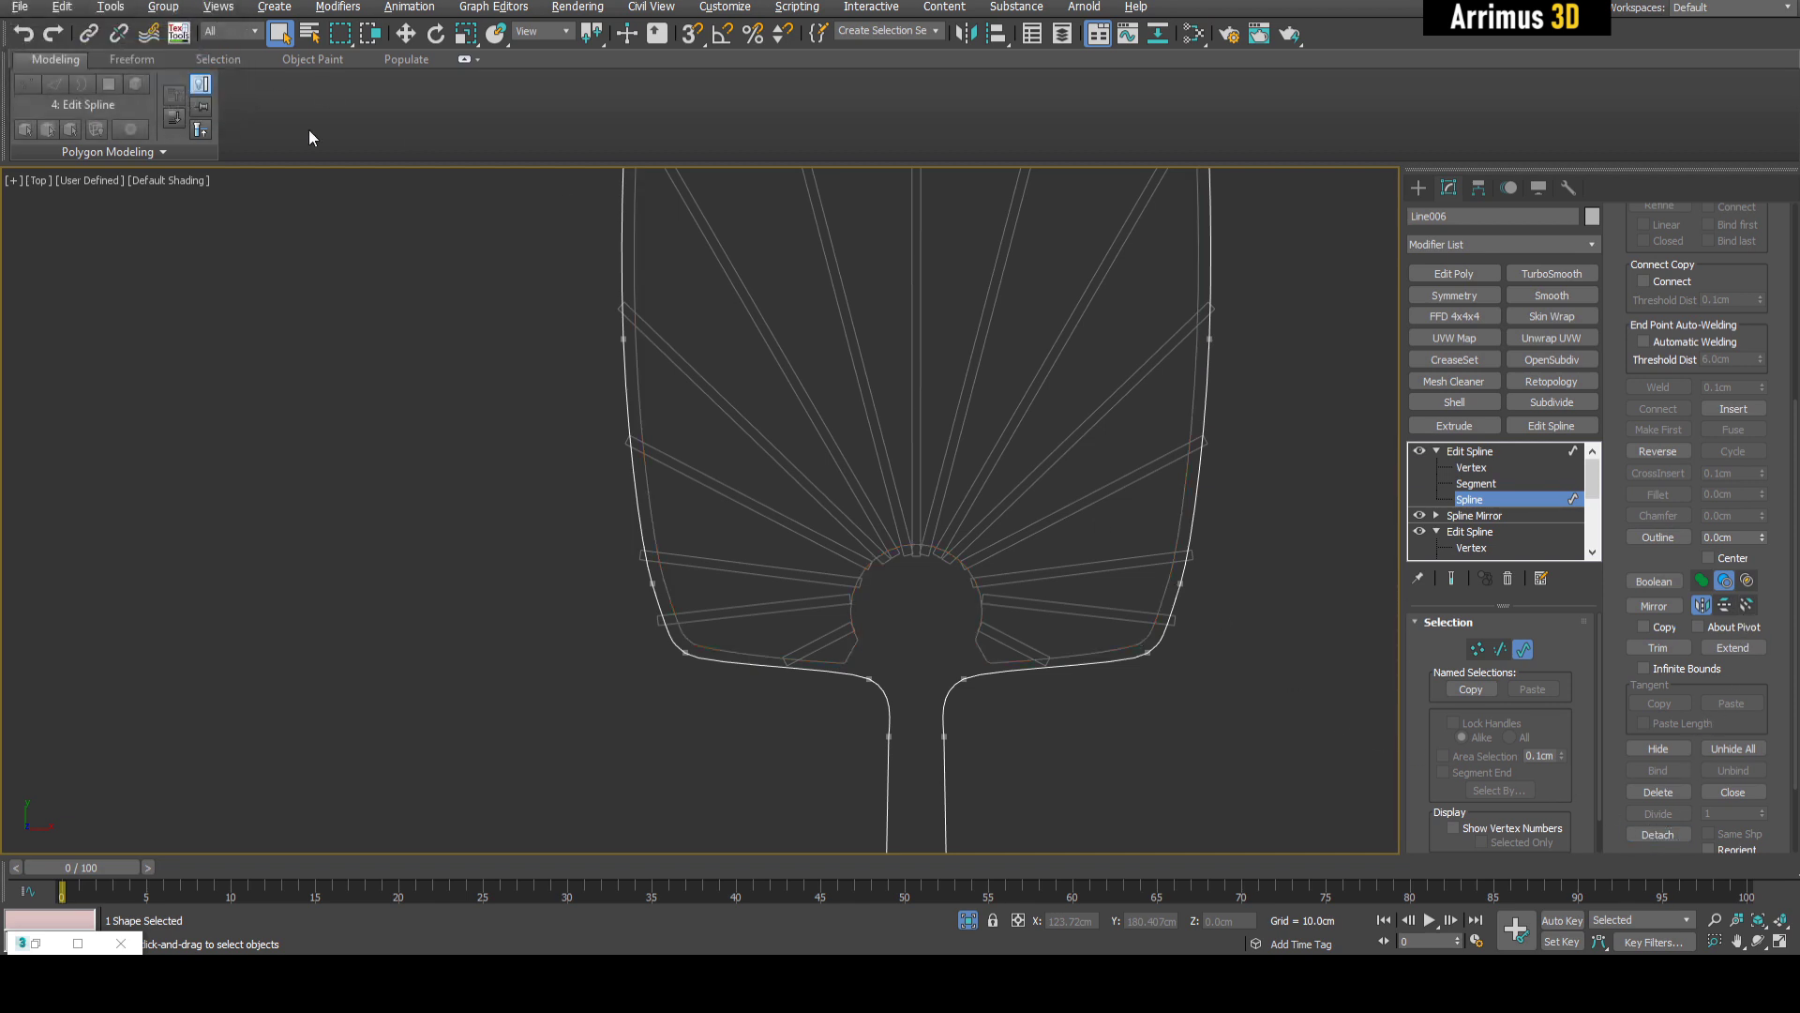
- Isolate the detached inner head shape together with the spoke bars
{"action": "left_click", "coordinate": [1197, 456]}
{"action": "left_click", "coordinate": [1126, 459], "text": "ctrl"}
{"action": "key", "text": "alt+q"}
{"action": "key", "text": "alt+q"}
{"action": "left_click", "coordinate": [1173, 470]}
- Weld all vertices of the detached inner head shape
{"action": "middle_click_drag", "start_coordinate": [921, 445], "coordinate": [1015, 419]}
{"action": "left_click_drag", "start_coordinate": [1078, 366], "coordinate": [1044, 387]}
{"action": "left_click", "coordinate": [1045, 388]}
{"action": "middle_click_drag", "start_coordinate": [1048, 415], "coordinate": [1146, 441]}
{"action": "key", "text": "1"}
{"action": "key", "text": "ctrl+a"}
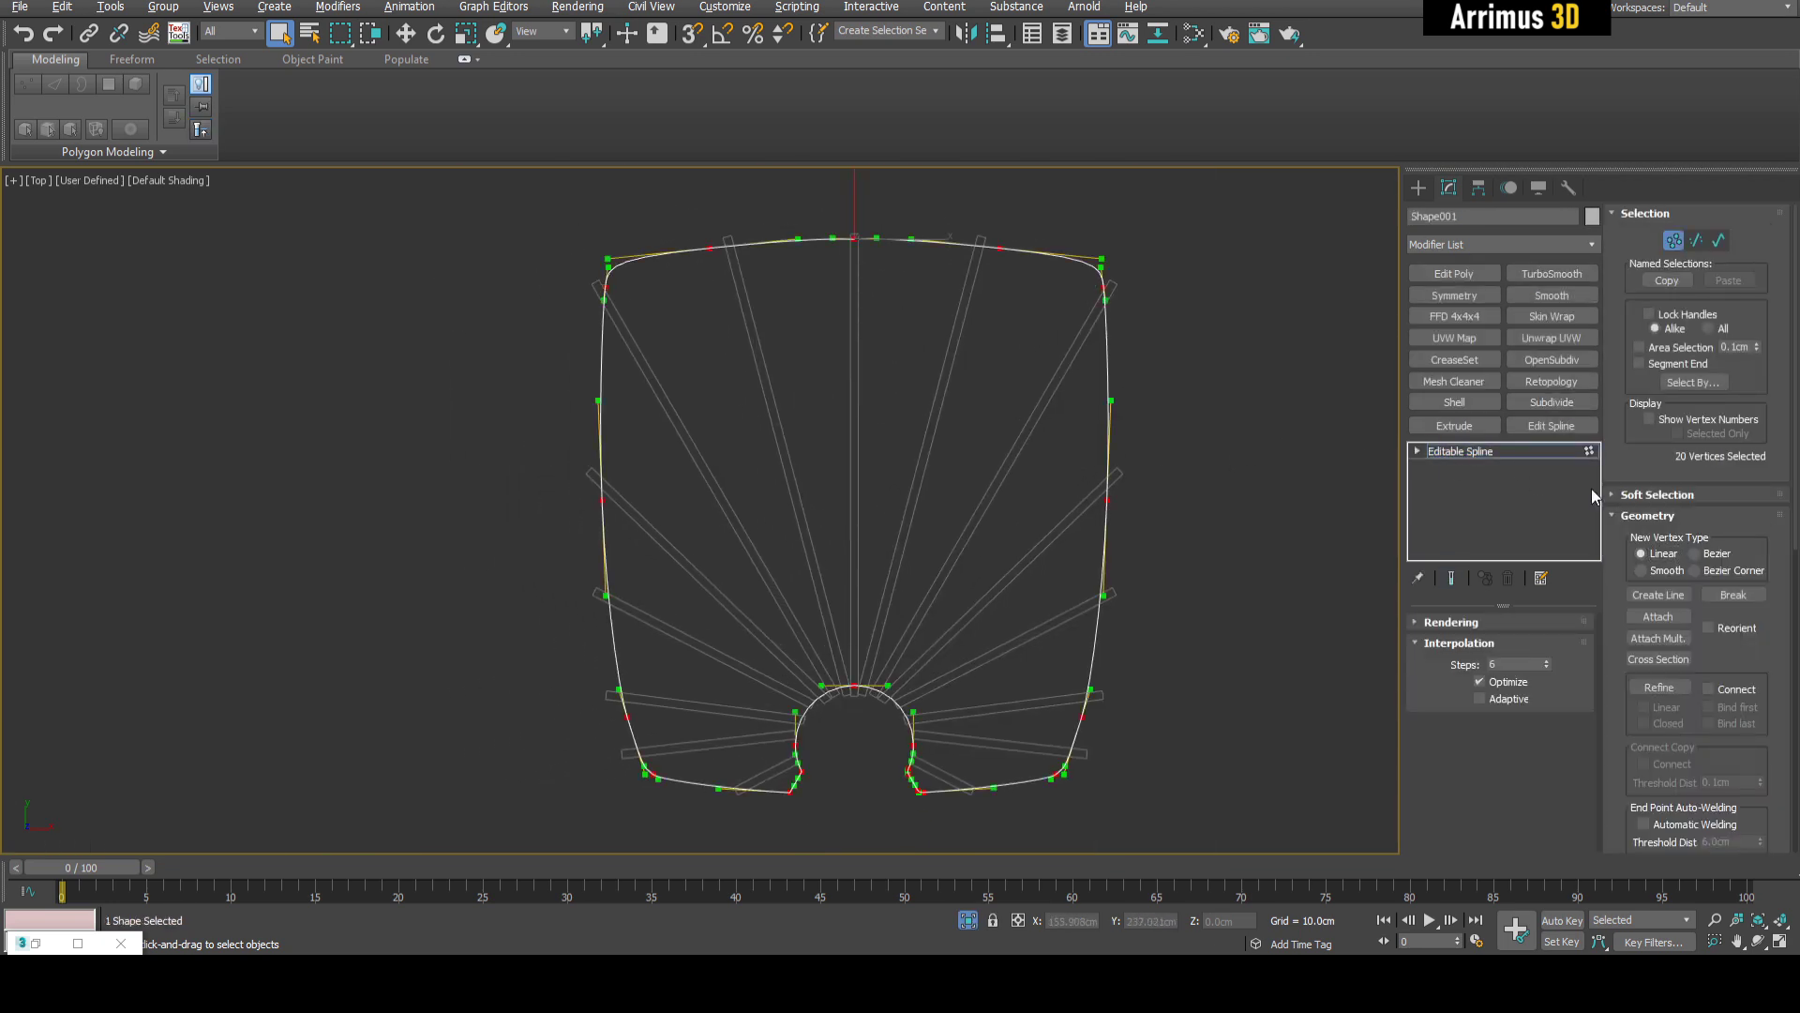
{"action": "left_click_drag", "start_coordinate": [1713, 663], "coordinate": [1734, 465]}
{"action": "left_click", "coordinate": [1672, 674]}
{"action": "key", "text": "1"}
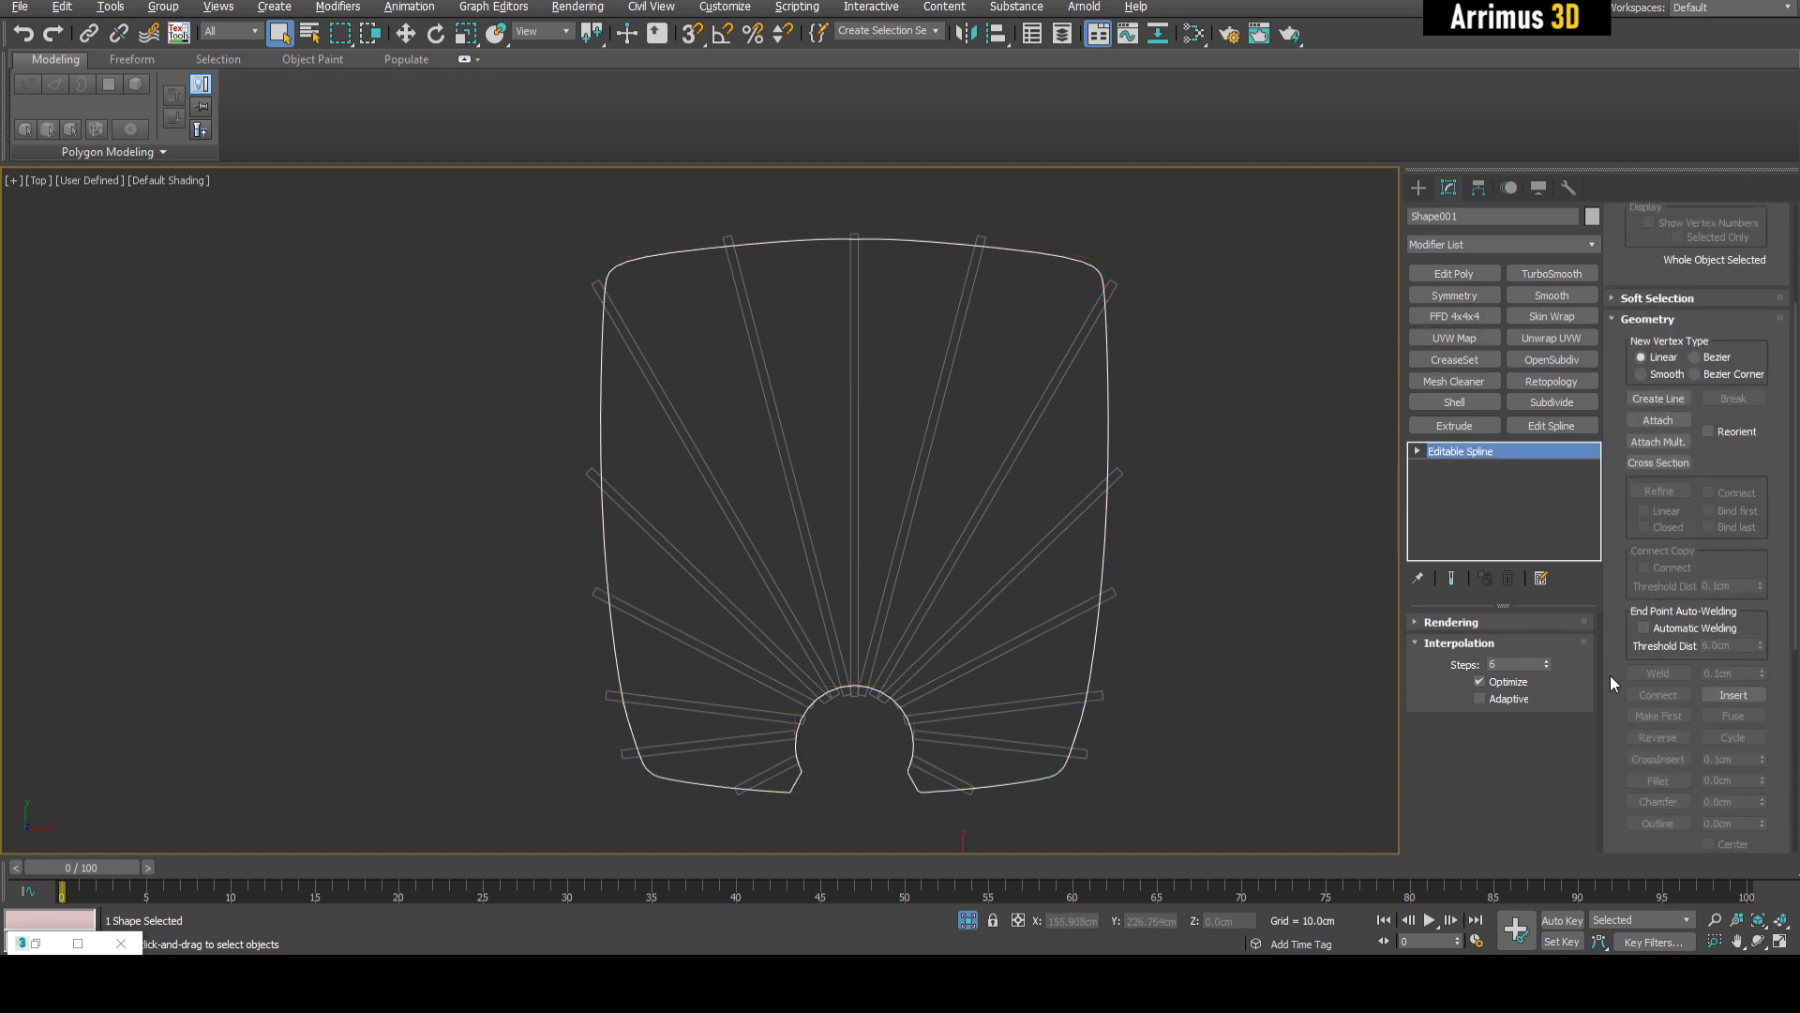
- Create a ShpBoolean compound shape from the inner head shape and subtract the mirrored spoke bars from it
{"action": "left_click", "coordinate": [1418, 187]}
{"action": "left_click", "coordinate": [1437, 215]}
{"action": "left_click", "coordinate": [1463, 241]}
{"action": "left_click", "coordinate": [1449, 289]}
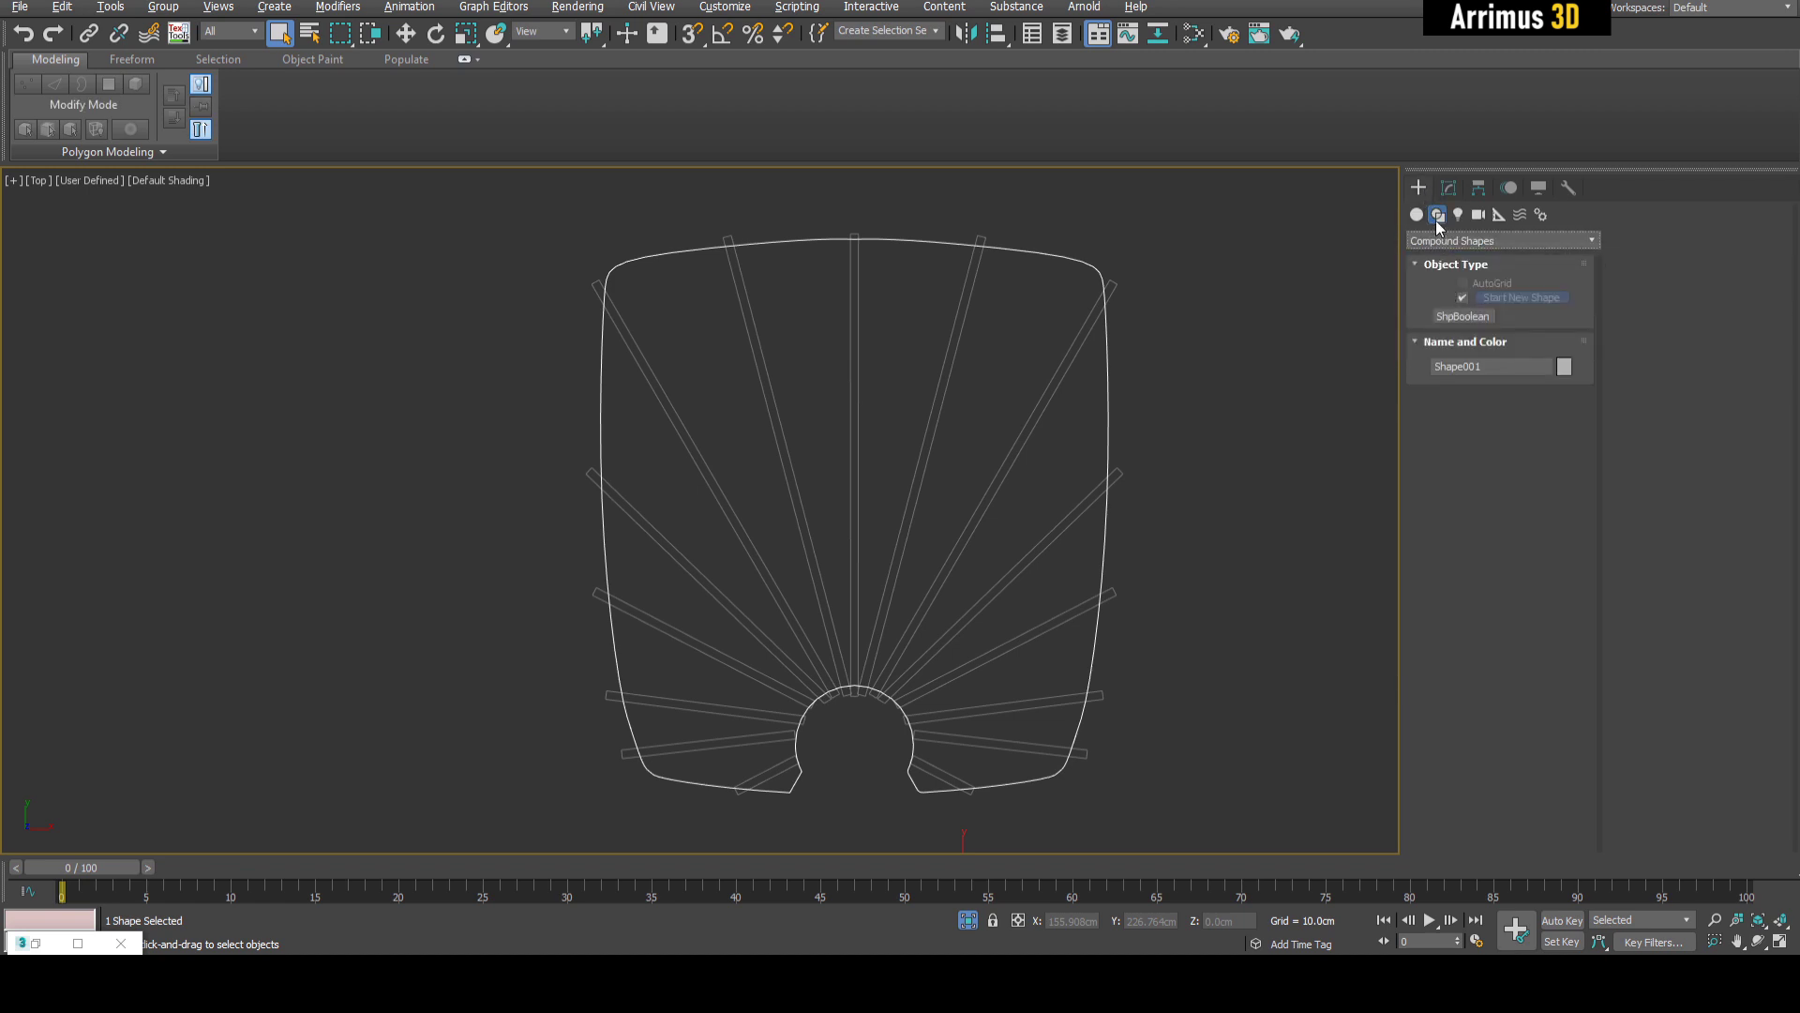
{"action": "left_click", "coordinate": [1442, 319]}
{"action": "middle_click_drag", "start_coordinate": [1181, 418], "coordinate": [1229, 376]}
{"action": "left_click", "coordinate": [1650, 281]}
{"action": "left_click", "coordinate": [1536, 459]}
{"action": "left_click", "coordinate": [1100, 347]}
{"action": "key", "text": "w"}
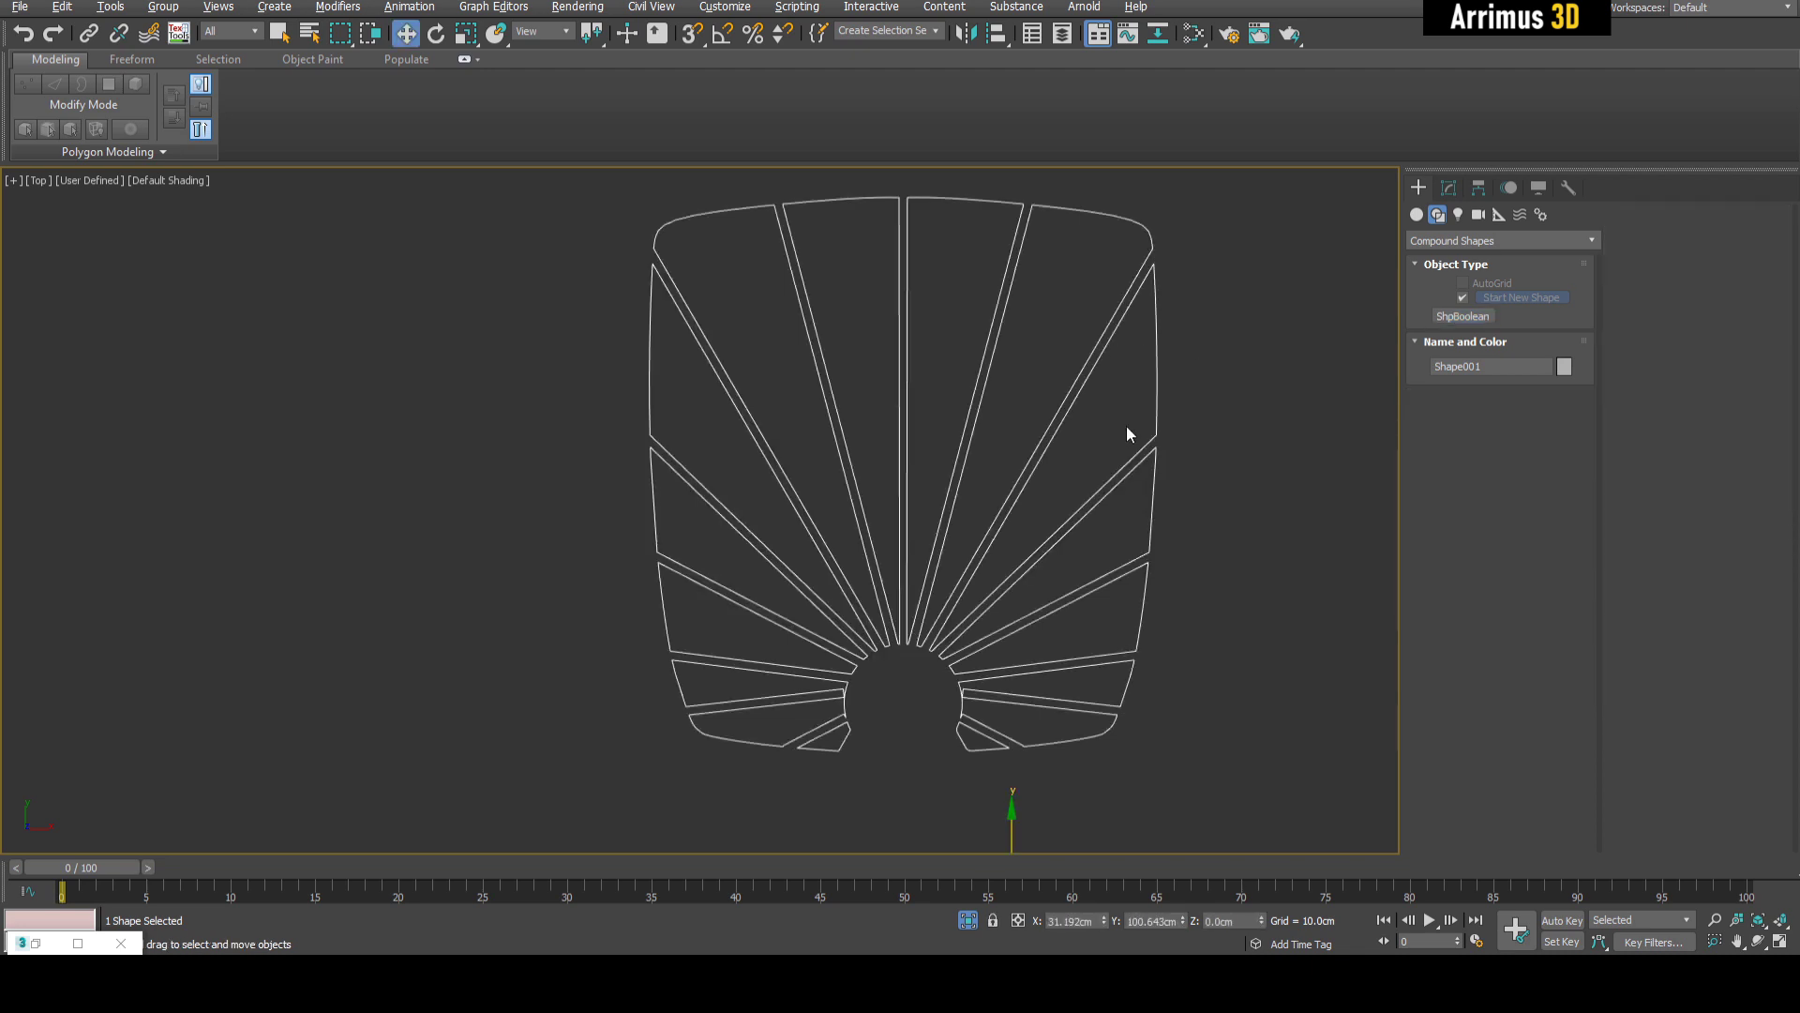
- Isolate the concentric rings with the spoke-divided head shape and set the rings' X position to 0
{"action": "middle_click_drag", "start_coordinate": [1036, 619], "coordinate": [1069, 523]}
{"action": "key", "text": "q"}
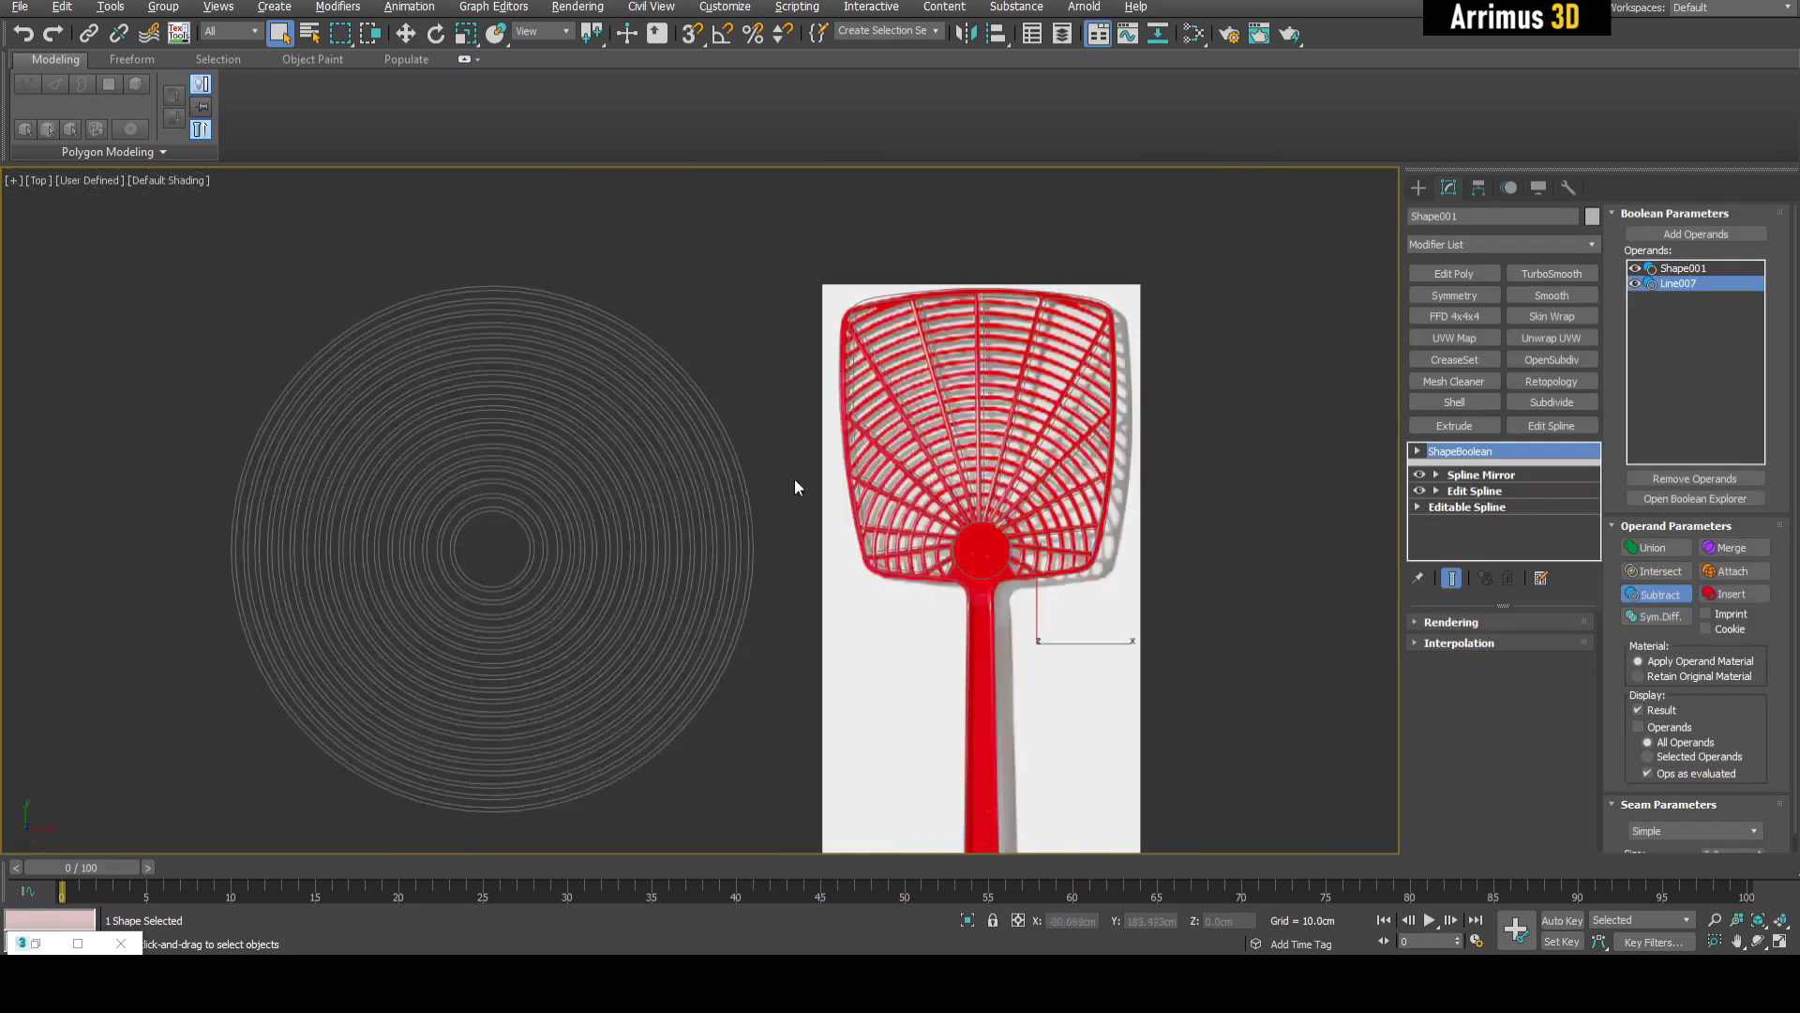
{"action": "scroll", "coordinate": [767, 349], "scroll_direction": "up", "scroll_amount": 1}
{"action": "left_click", "coordinate": [767, 349], "text": "ctrl"}
{"action": "key", "text": "alt+q"}
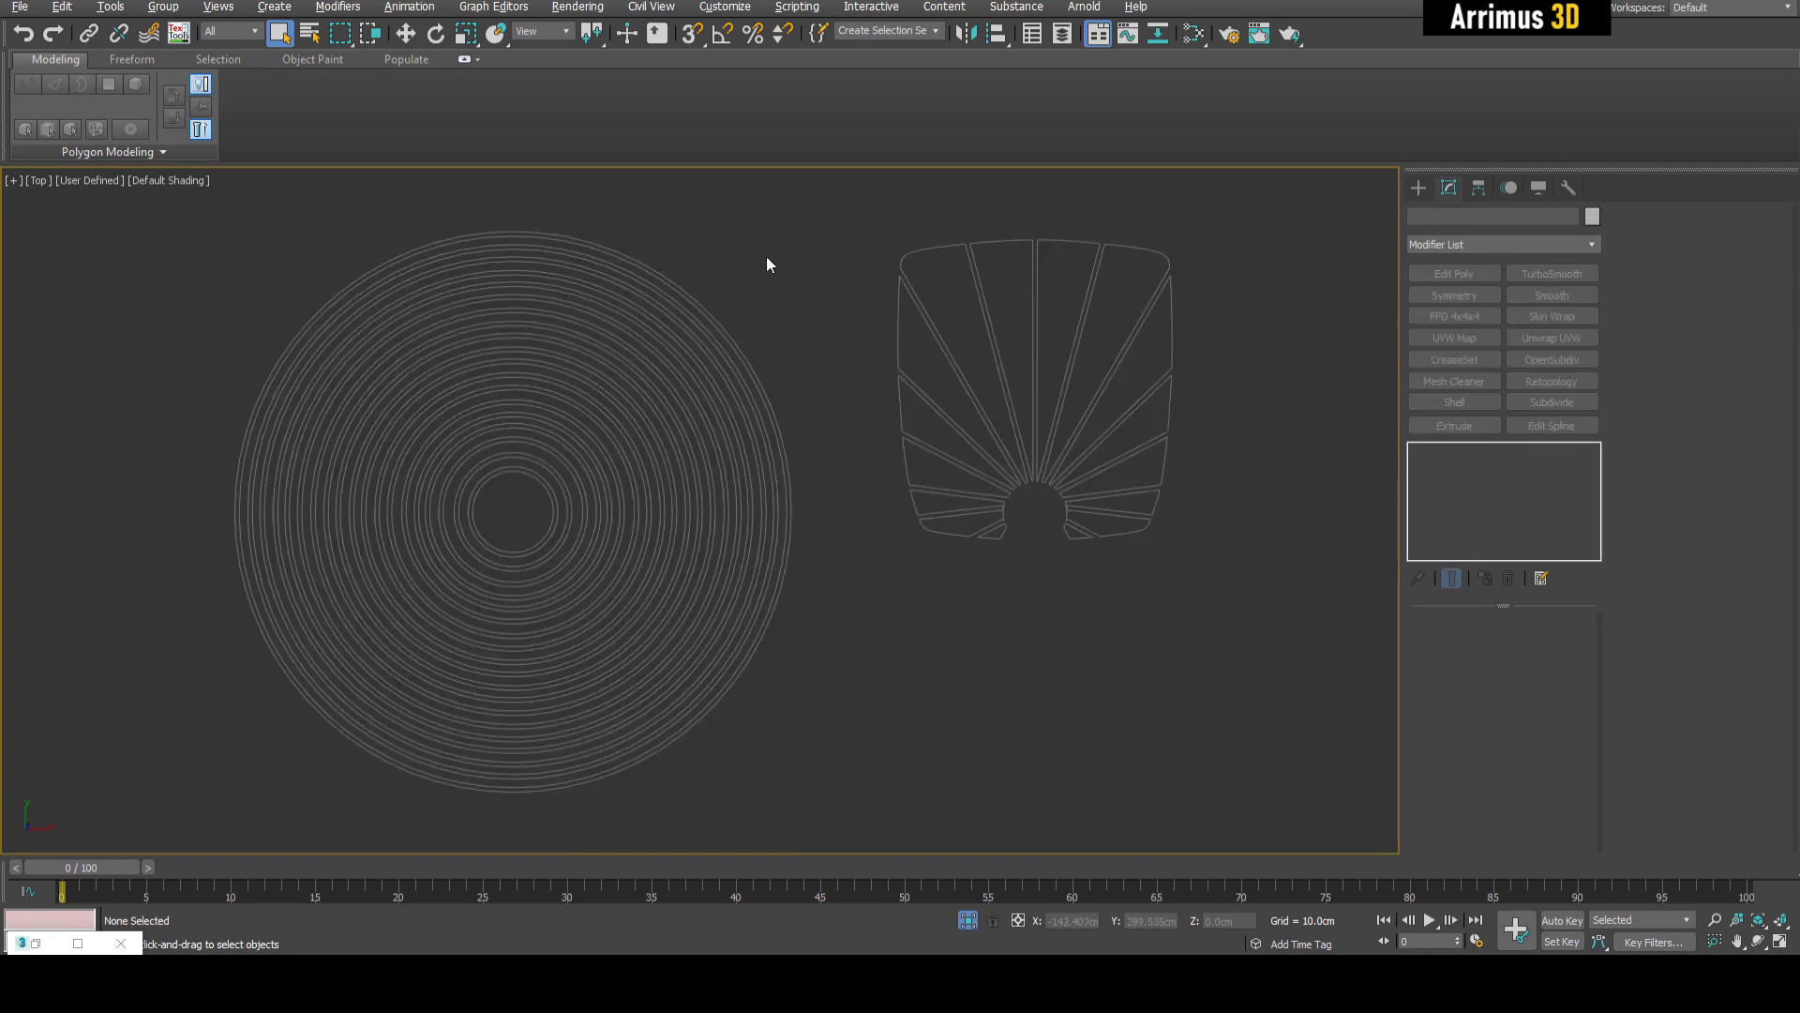
{"action": "left_click_drag", "start_coordinate": [759, 255], "coordinate": [634, 360]}
{"action": "key", "text": "w"}
{"action": "right_click", "coordinate": [1104, 923]}
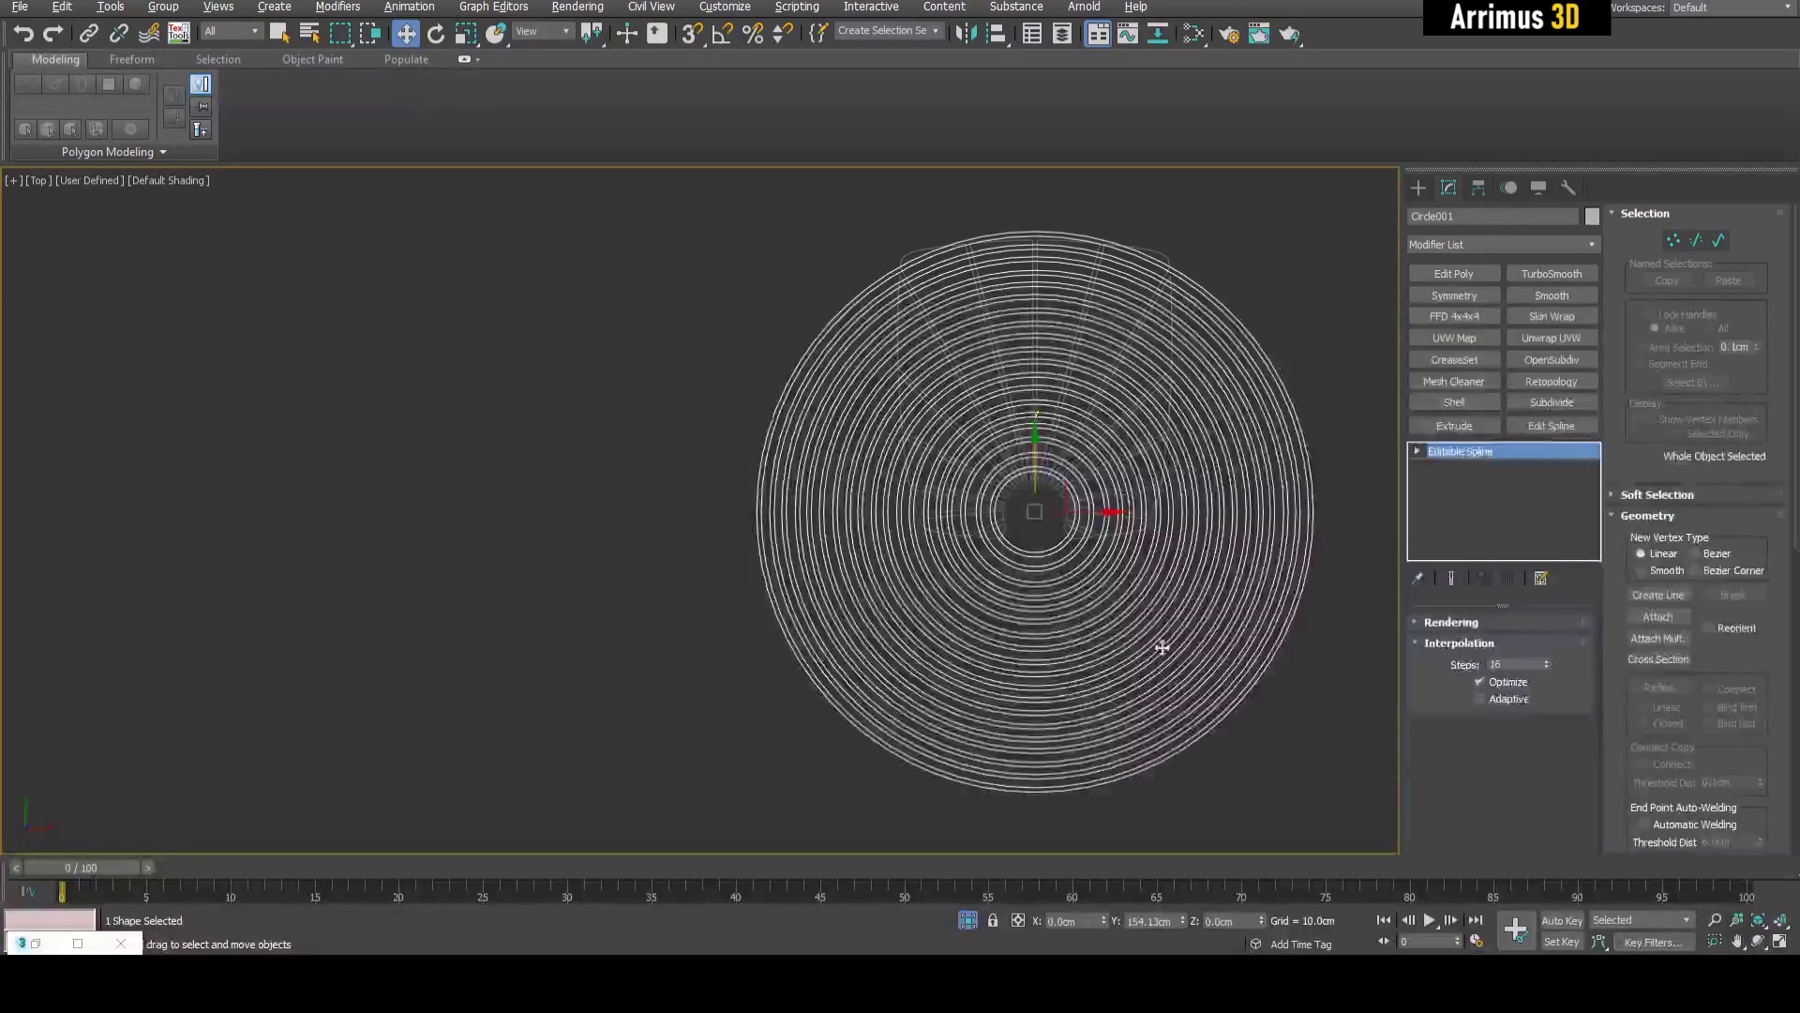
{"action": "key", "text": "q"}
- Subtract the concentric rings from the spoke-divided head shape as a further boolean operand, then leave isolation
{"action": "left_click", "coordinate": [1162, 252]}
{"action": "left_click", "coordinate": [1162, 253]}
{"action": "scroll", "coordinate": [1093, 369], "scroll_direction": "up", "scroll_amount": 3}
{"action": "left_click", "coordinate": [1452, 578]}
{"action": "left_click", "coordinate": [1695, 233]}
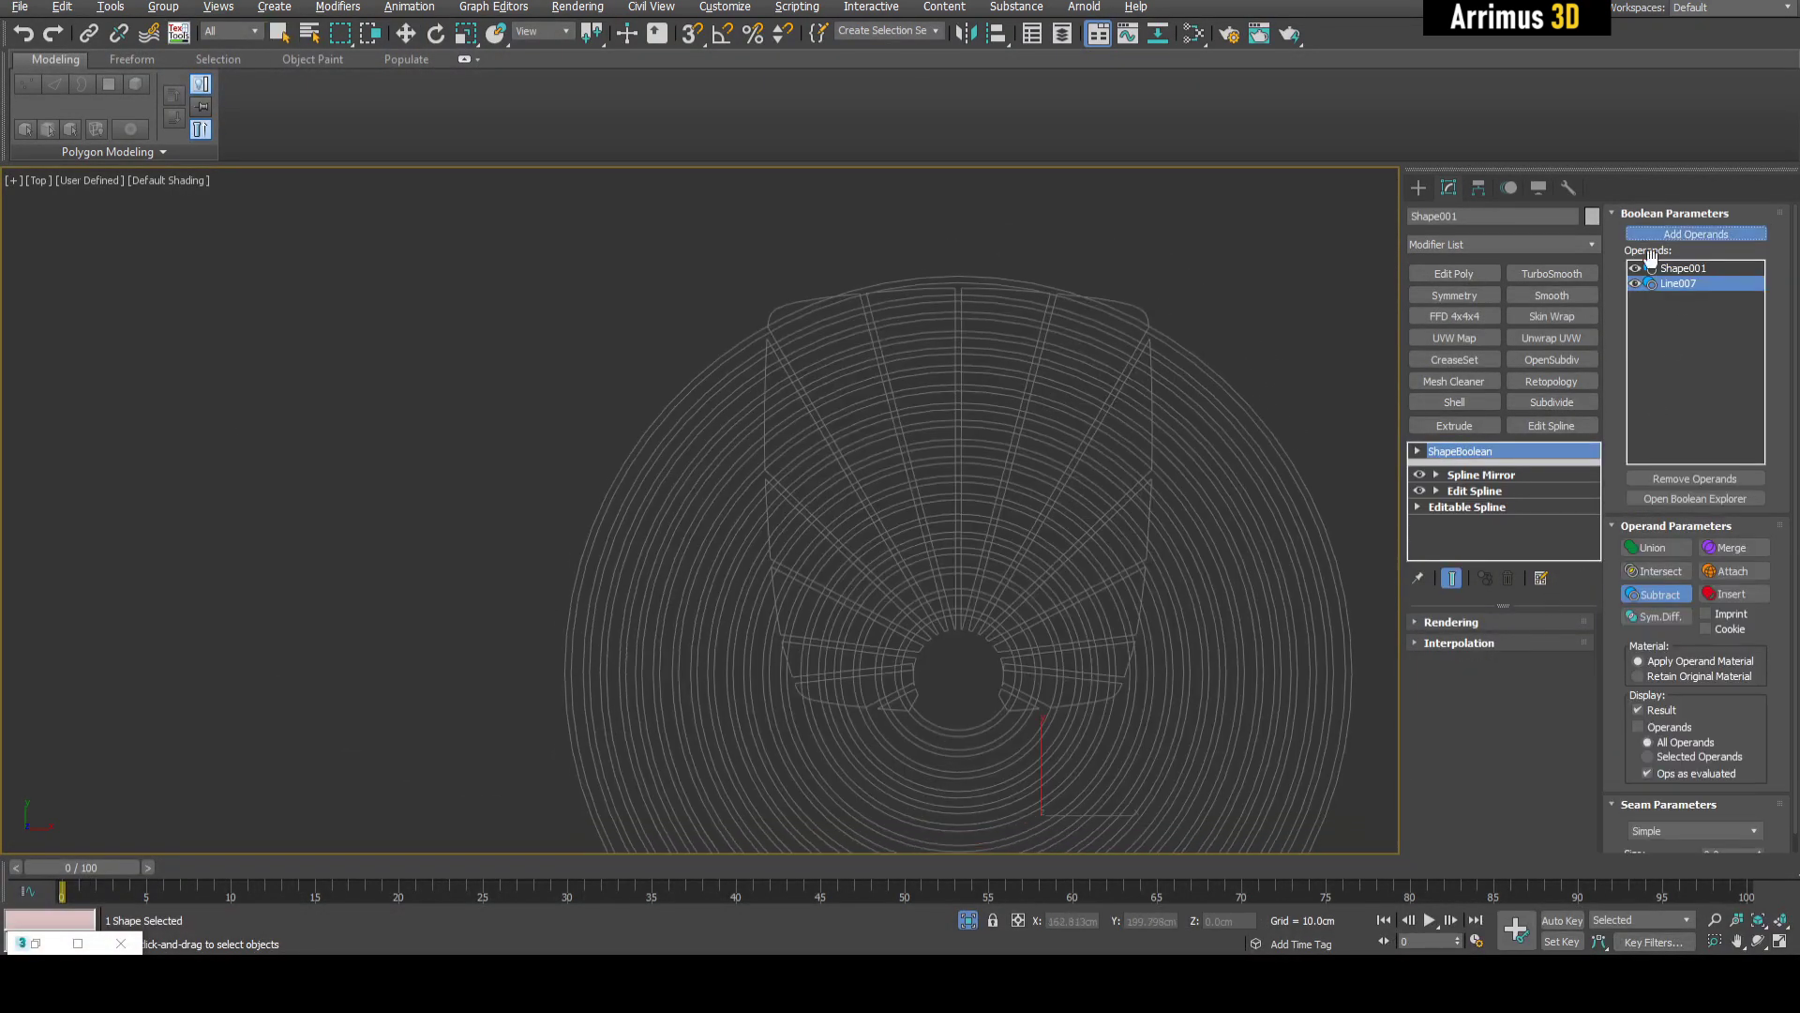
{"action": "left_click", "coordinate": [1279, 431]}
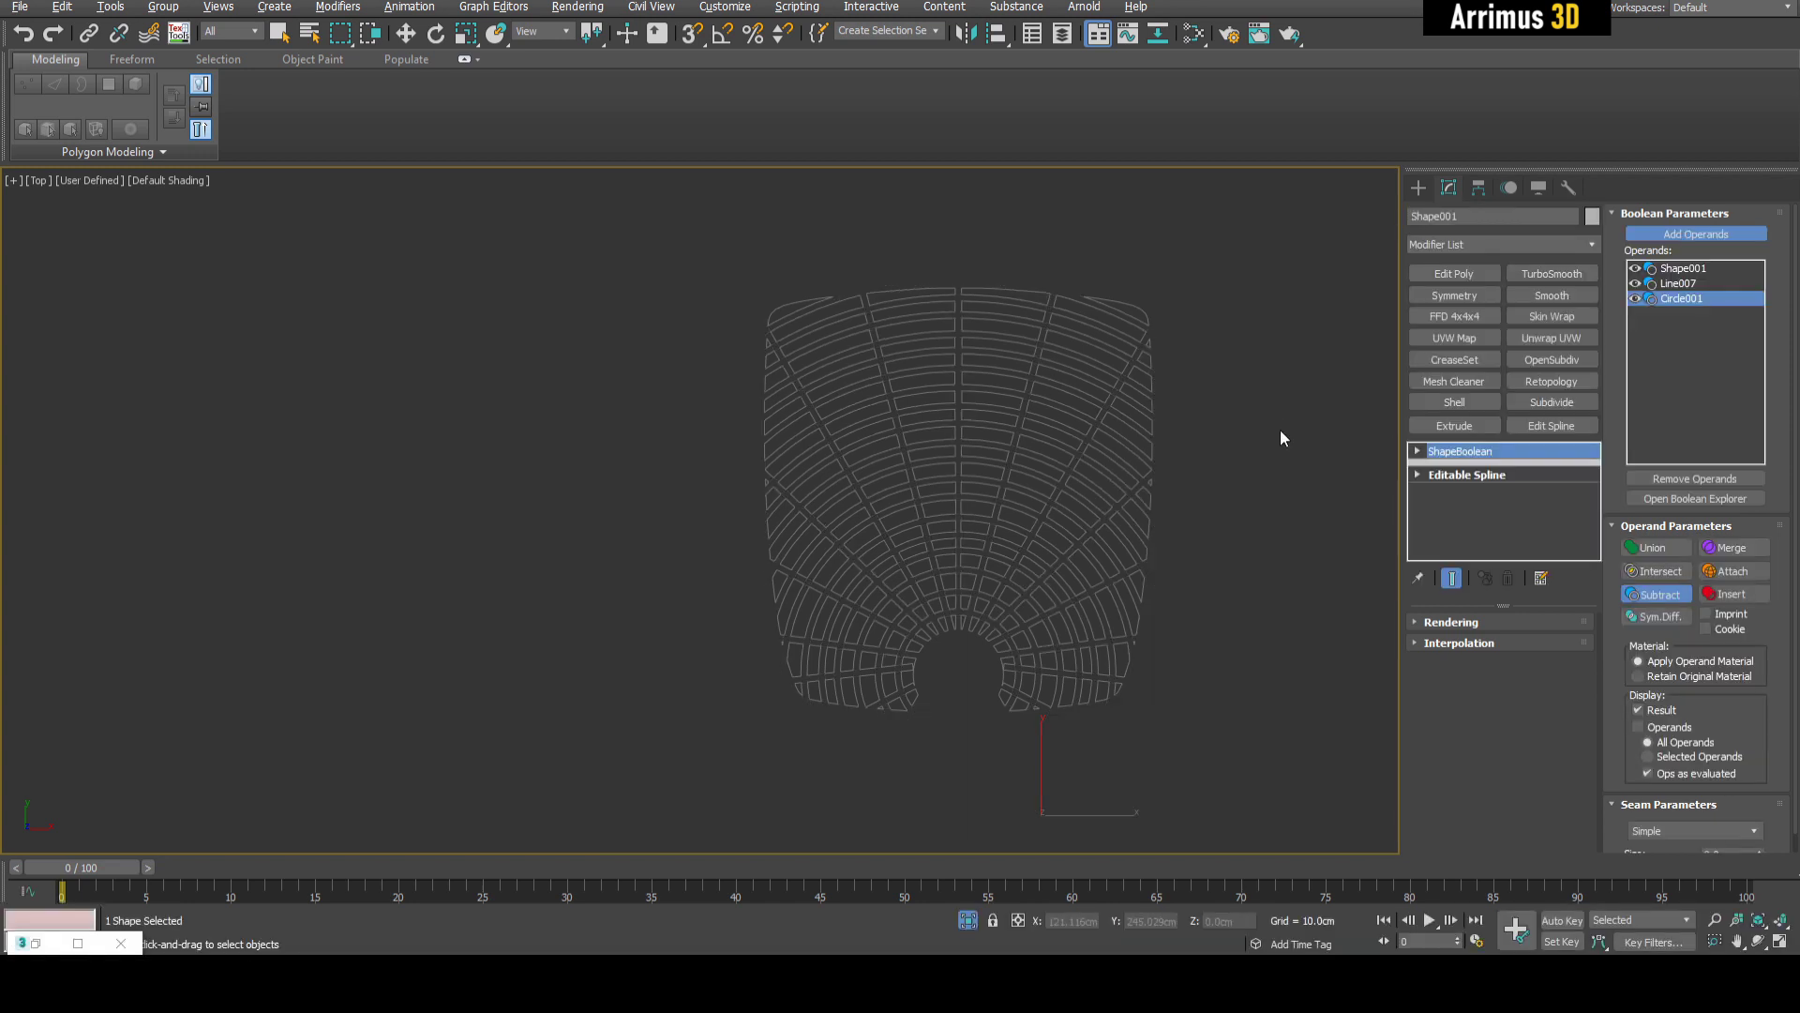
{"action": "right_click", "coordinate": [1206, 526]}
{"action": "scroll", "coordinate": [1167, 581], "scroll_direction": "up", "scroll_amount": 5}
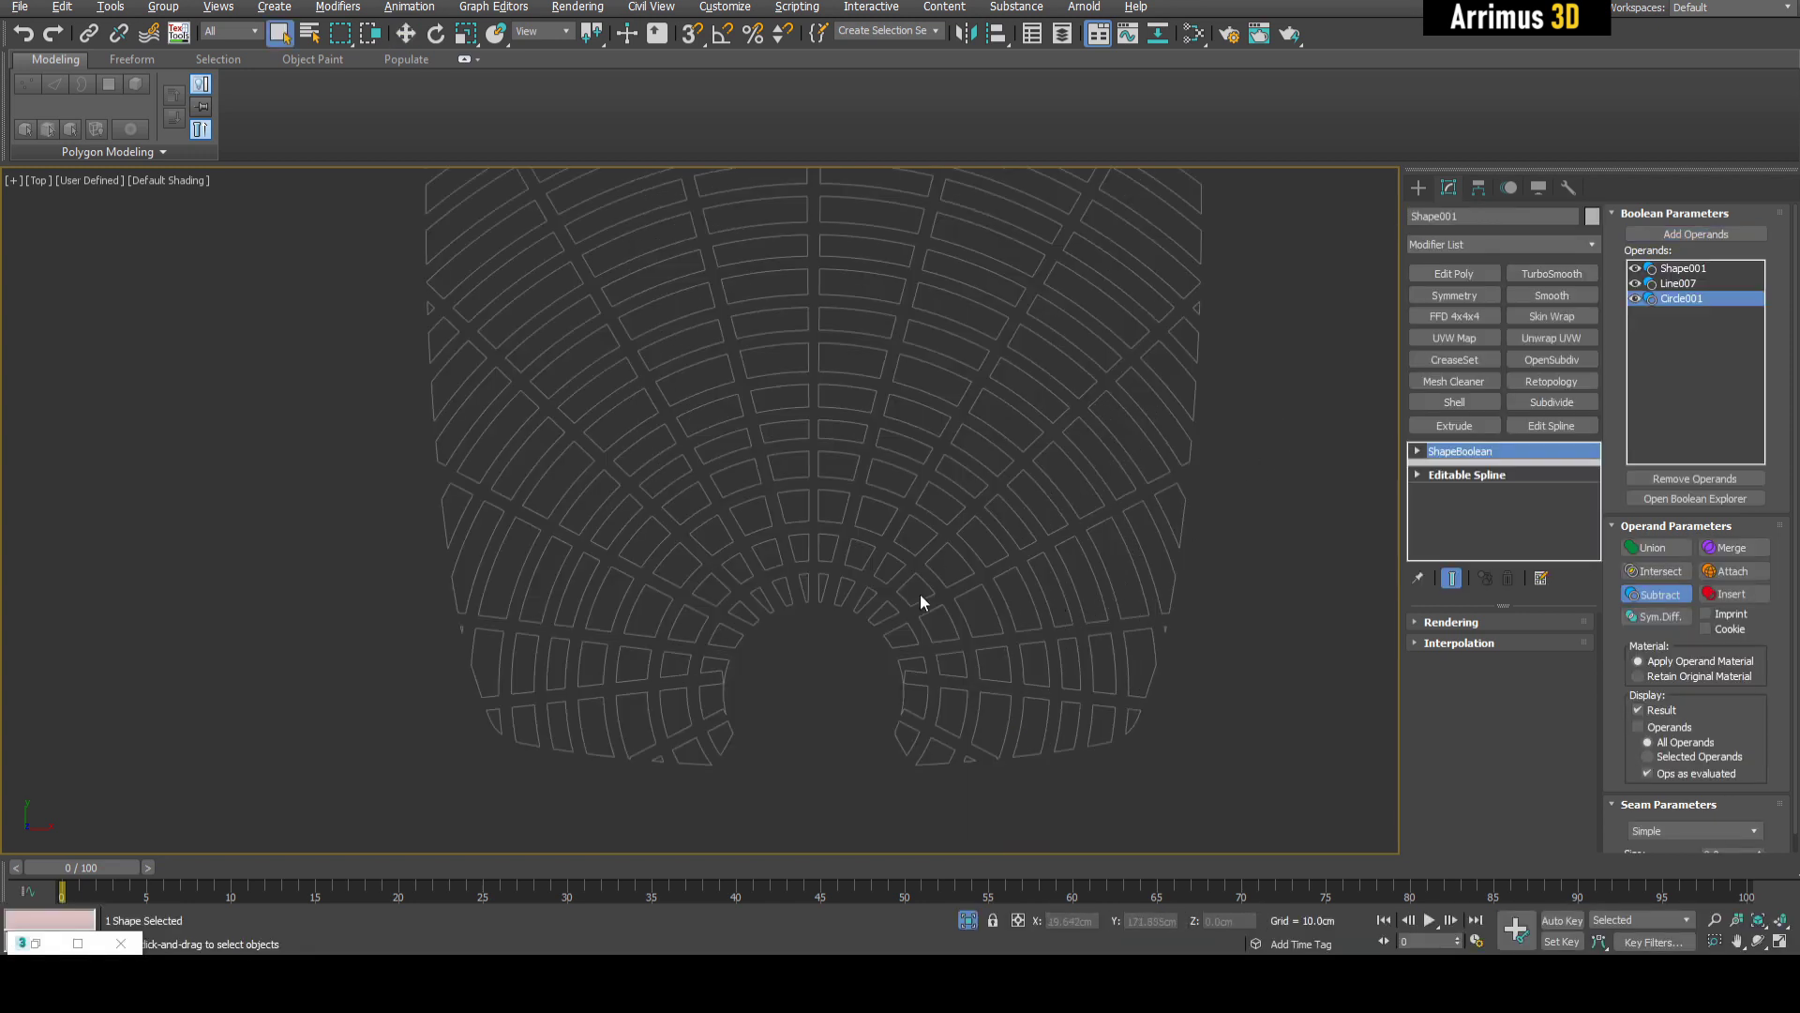
{"action": "middle_click_drag", "start_coordinate": [919, 592], "coordinate": [907, 606]}
{"action": "key", "text": "alt+q"}
- Move the cut head shape along X to beside the reference image and compare the two
{"action": "scroll", "coordinate": [1135, 552], "scroll_direction": "up", "scroll_amount": 6}
{"action": "middle_click_drag", "start_coordinate": [1116, 588], "coordinate": [954, 589]}
{"action": "scroll", "coordinate": [1052, 583], "scroll_direction": "down", "scroll_amount": 4}
{"action": "key", "text": "w"}
{"action": "middle_click_drag", "start_coordinate": [1116, 656], "coordinate": [1064, 624]}
{"action": "left_click_drag", "start_coordinate": [1078, 712], "coordinate": [1429, 710]}
{"action": "middle_click_drag", "start_coordinate": [1208, 655], "coordinate": [1022, 656]}
{"action": "left_click_drag", "start_coordinate": [1221, 711], "coordinate": [1298, 711]}
{"action": "scroll", "coordinate": [818, 541], "scroll_direction": "up", "scroll_amount": 2}
{"action": "middle_click_drag", "start_coordinate": [1233, 637], "coordinate": [1095, 636]}
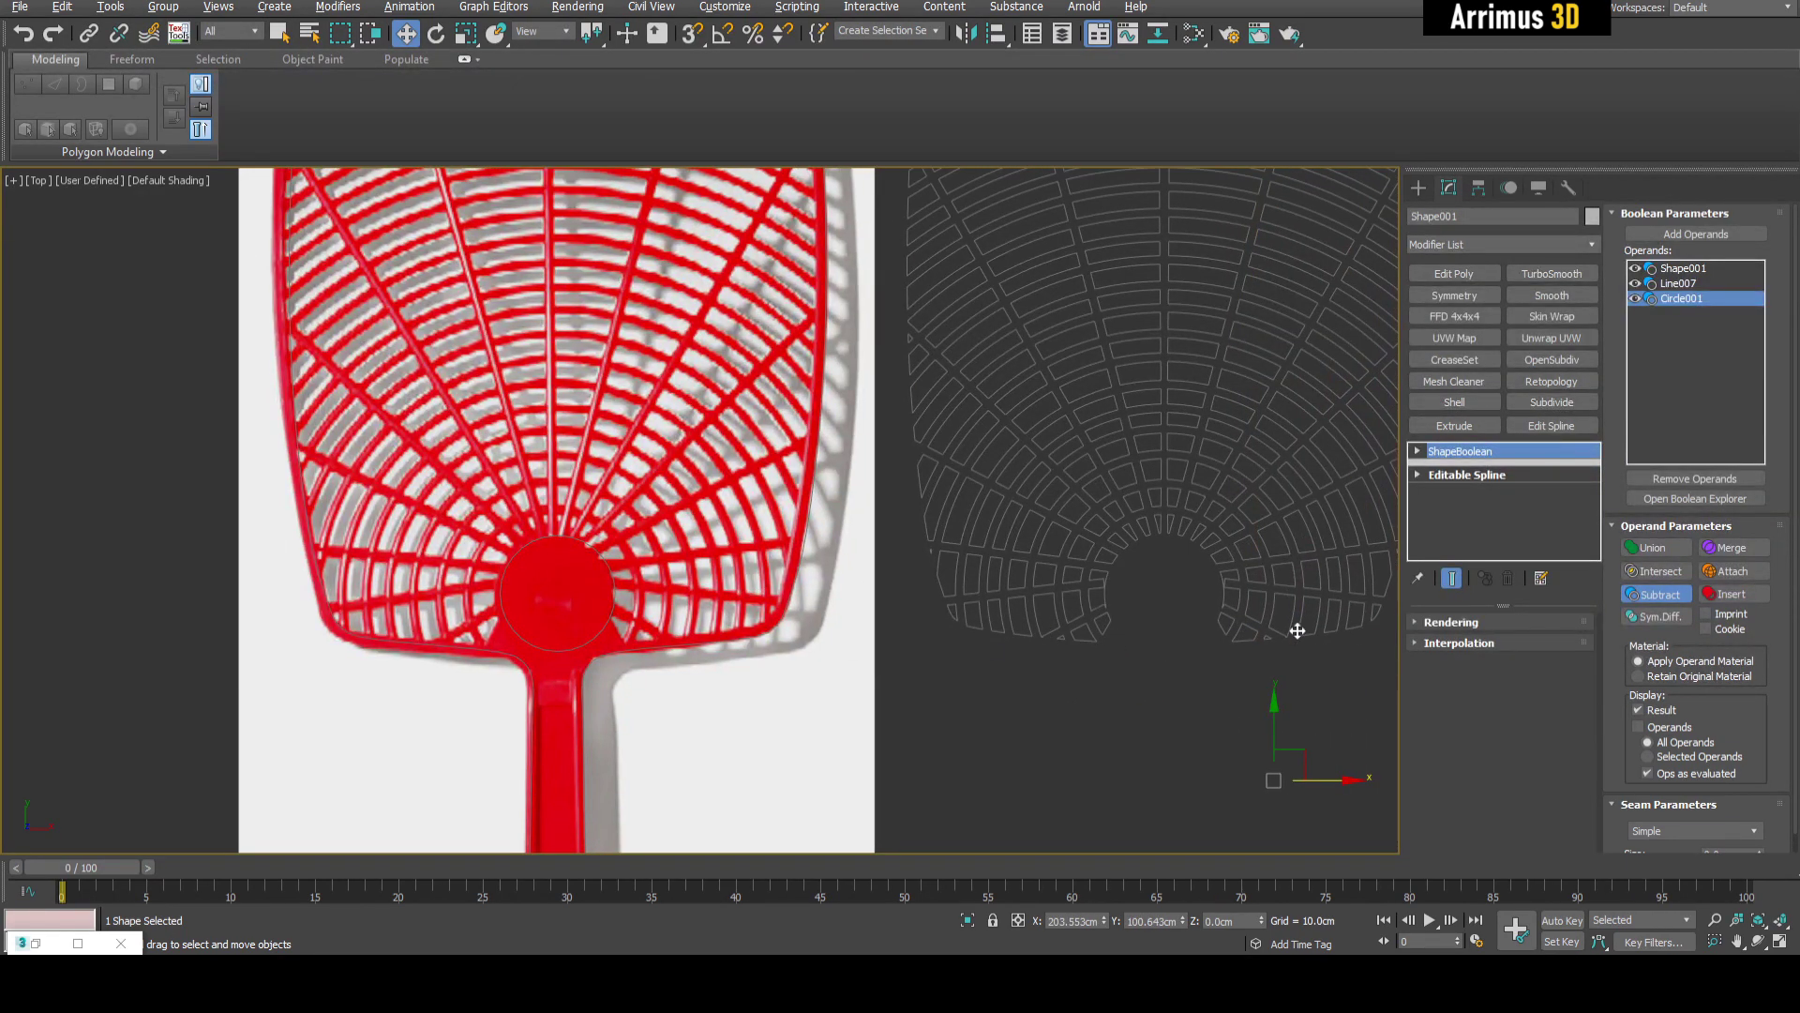
{"action": "middle_click_drag", "start_coordinate": [1137, 457], "coordinate": [1077, 619]}
- Draw a circle spline over the hanging hole at the end of the handle
{"action": "key", "text": "q"}
{"action": "scroll", "coordinate": [1076, 619], "scroll_direction": "down", "scroll_amount": 2}
{"action": "middle_click_drag", "start_coordinate": [994, 835], "coordinate": [1102, 584]}
{"action": "scroll", "coordinate": [1158, 591], "scroll_direction": "up", "scroll_amount": 3}
{"action": "middle_click_drag", "start_coordinate": [705, 649], "coordinate": [1044, 655]}
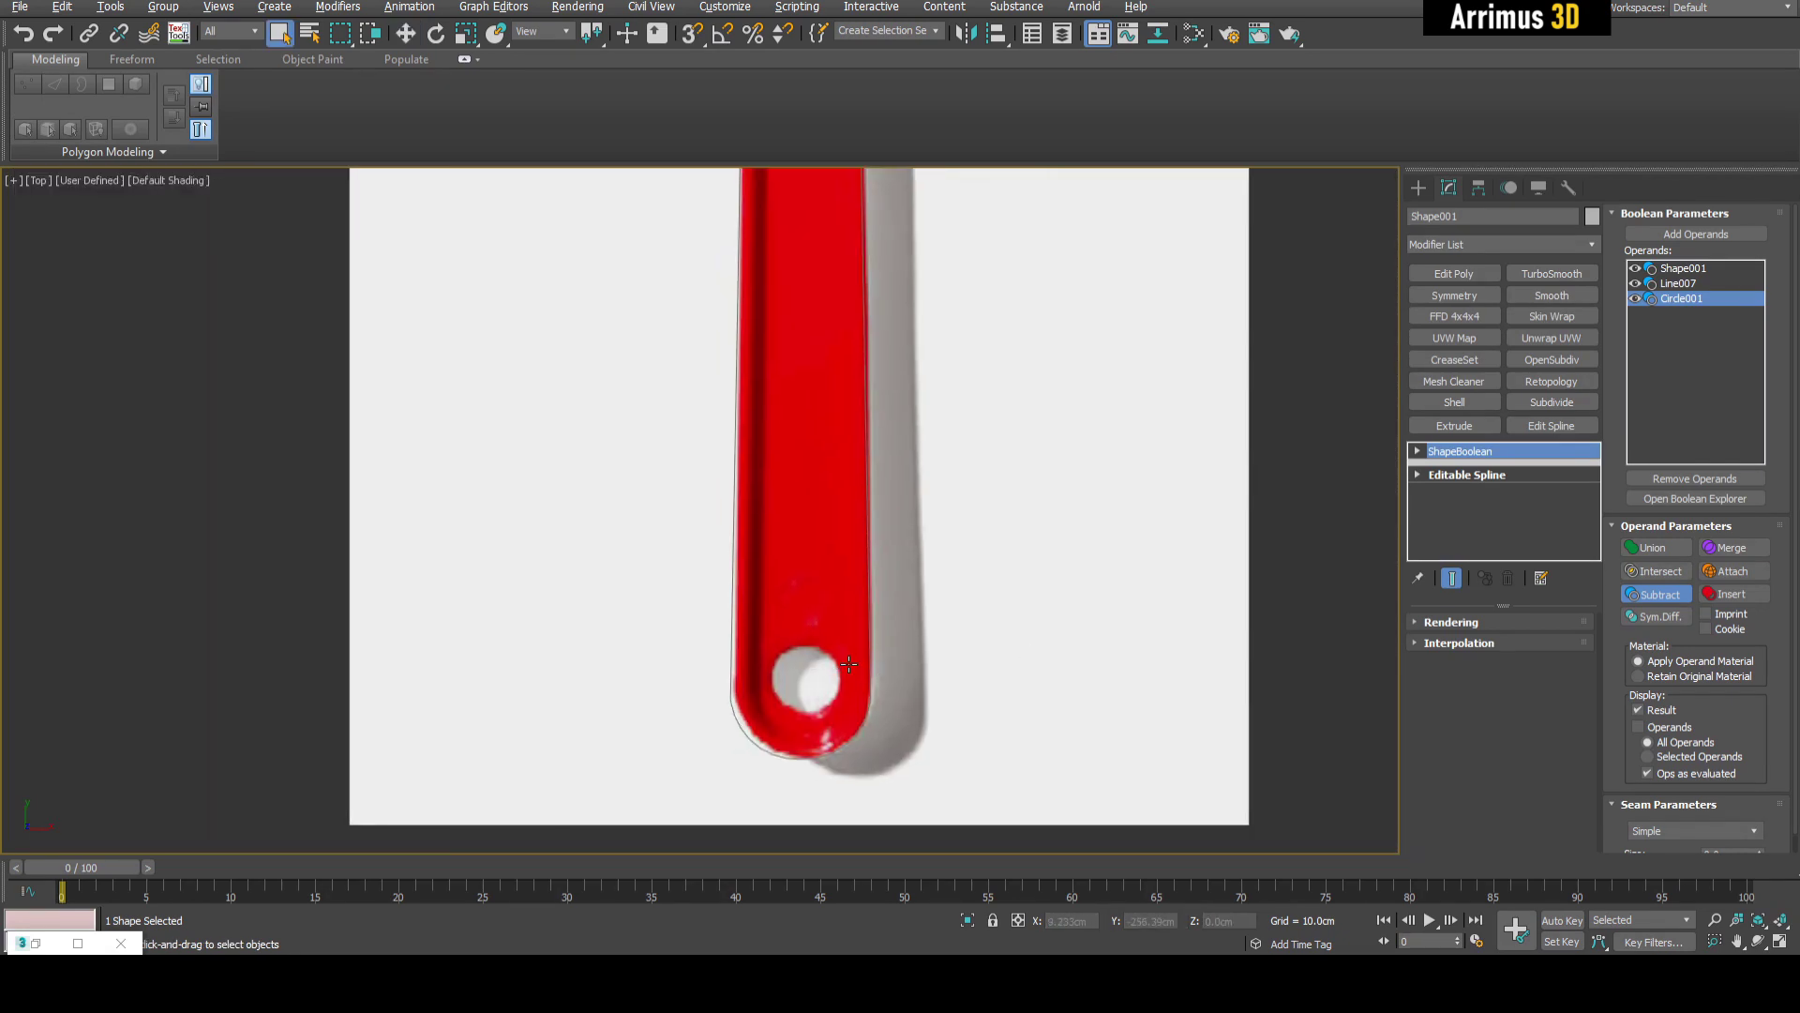
{"action": "key", "text": "c"}
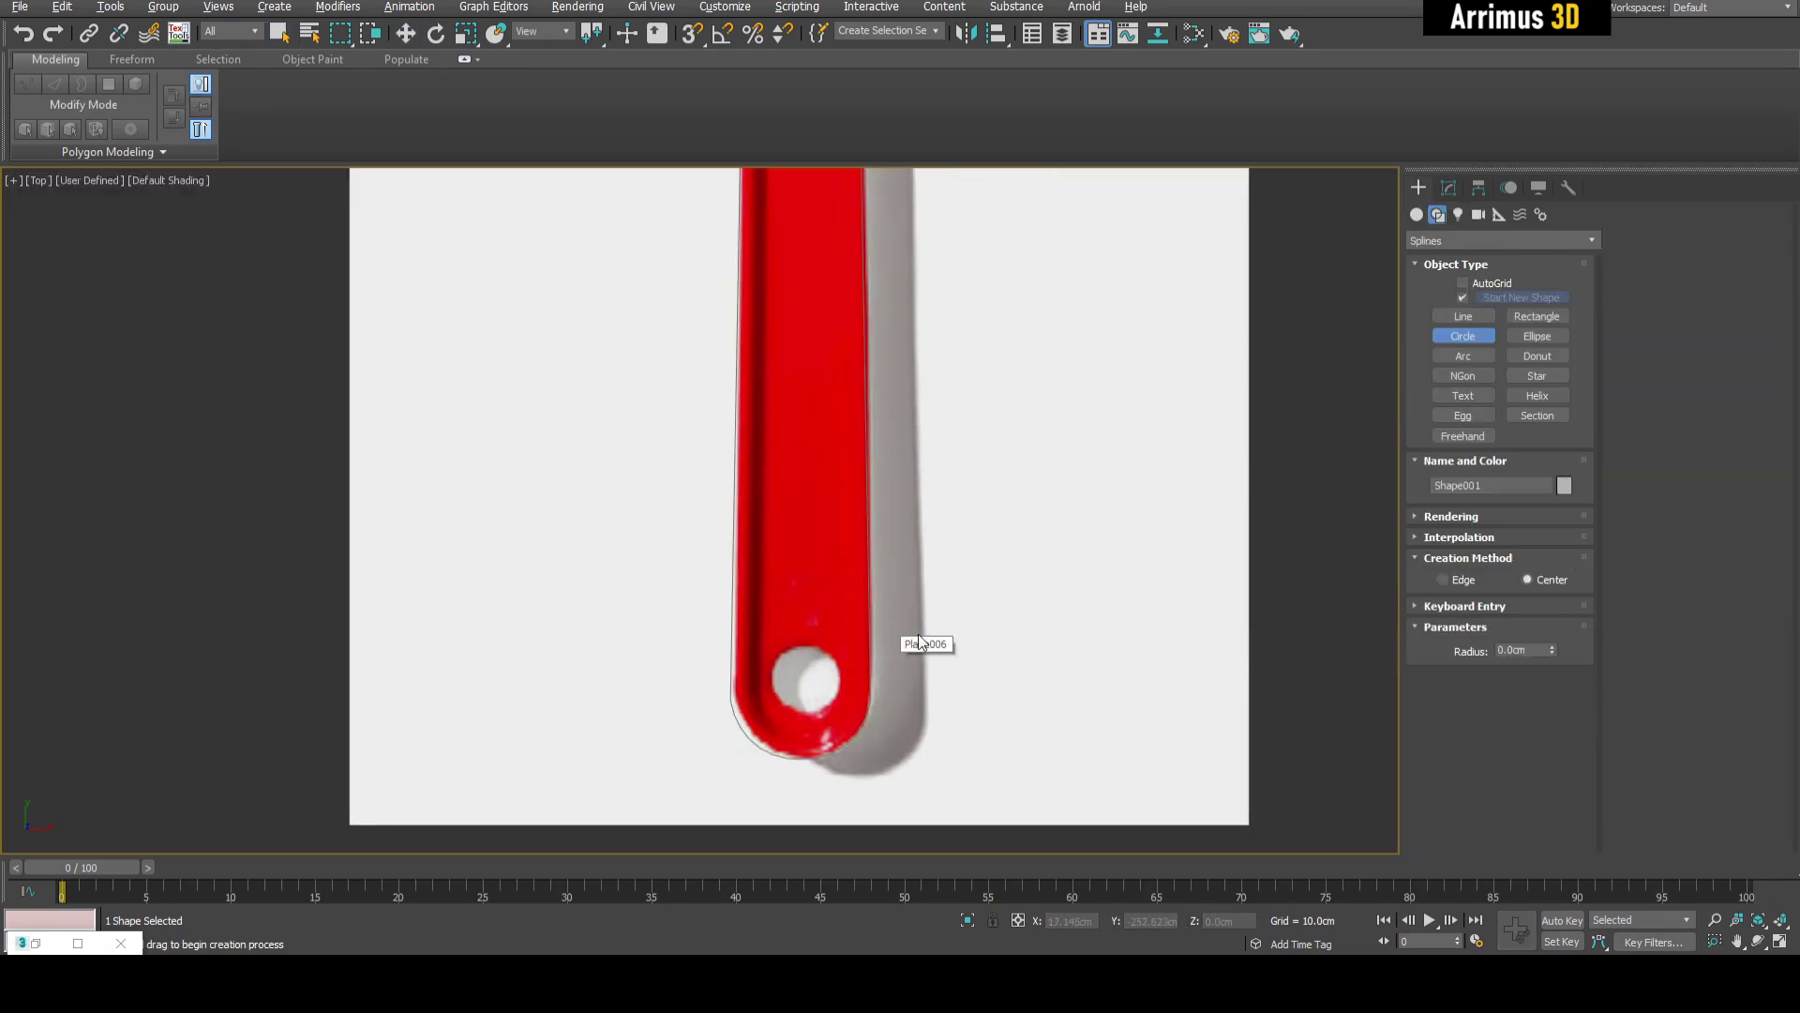
{"action": "middle_click_drag", "start_coordinate": [874, 654], "coordinate": [920, 619]}
{"action": "scroll", "coordinate": [921, 620], "scroll_direction": "up", "scroll_amount": 3}
{"action": "left_click_drag", "start_coordinate": [802, 664], "coordinate": [841, 611]}
{"action": "right_click", "coordinate": [841, 612]}
{"action": "key", "text": "w"}
{"action": "key", "text": "q"}
- Select all the swatter splines and move them along X clear of the reference image
{"action": "scroll", "coordinate": [1101, 583], "scroll_direction": "down", "scroll_amount": 8}
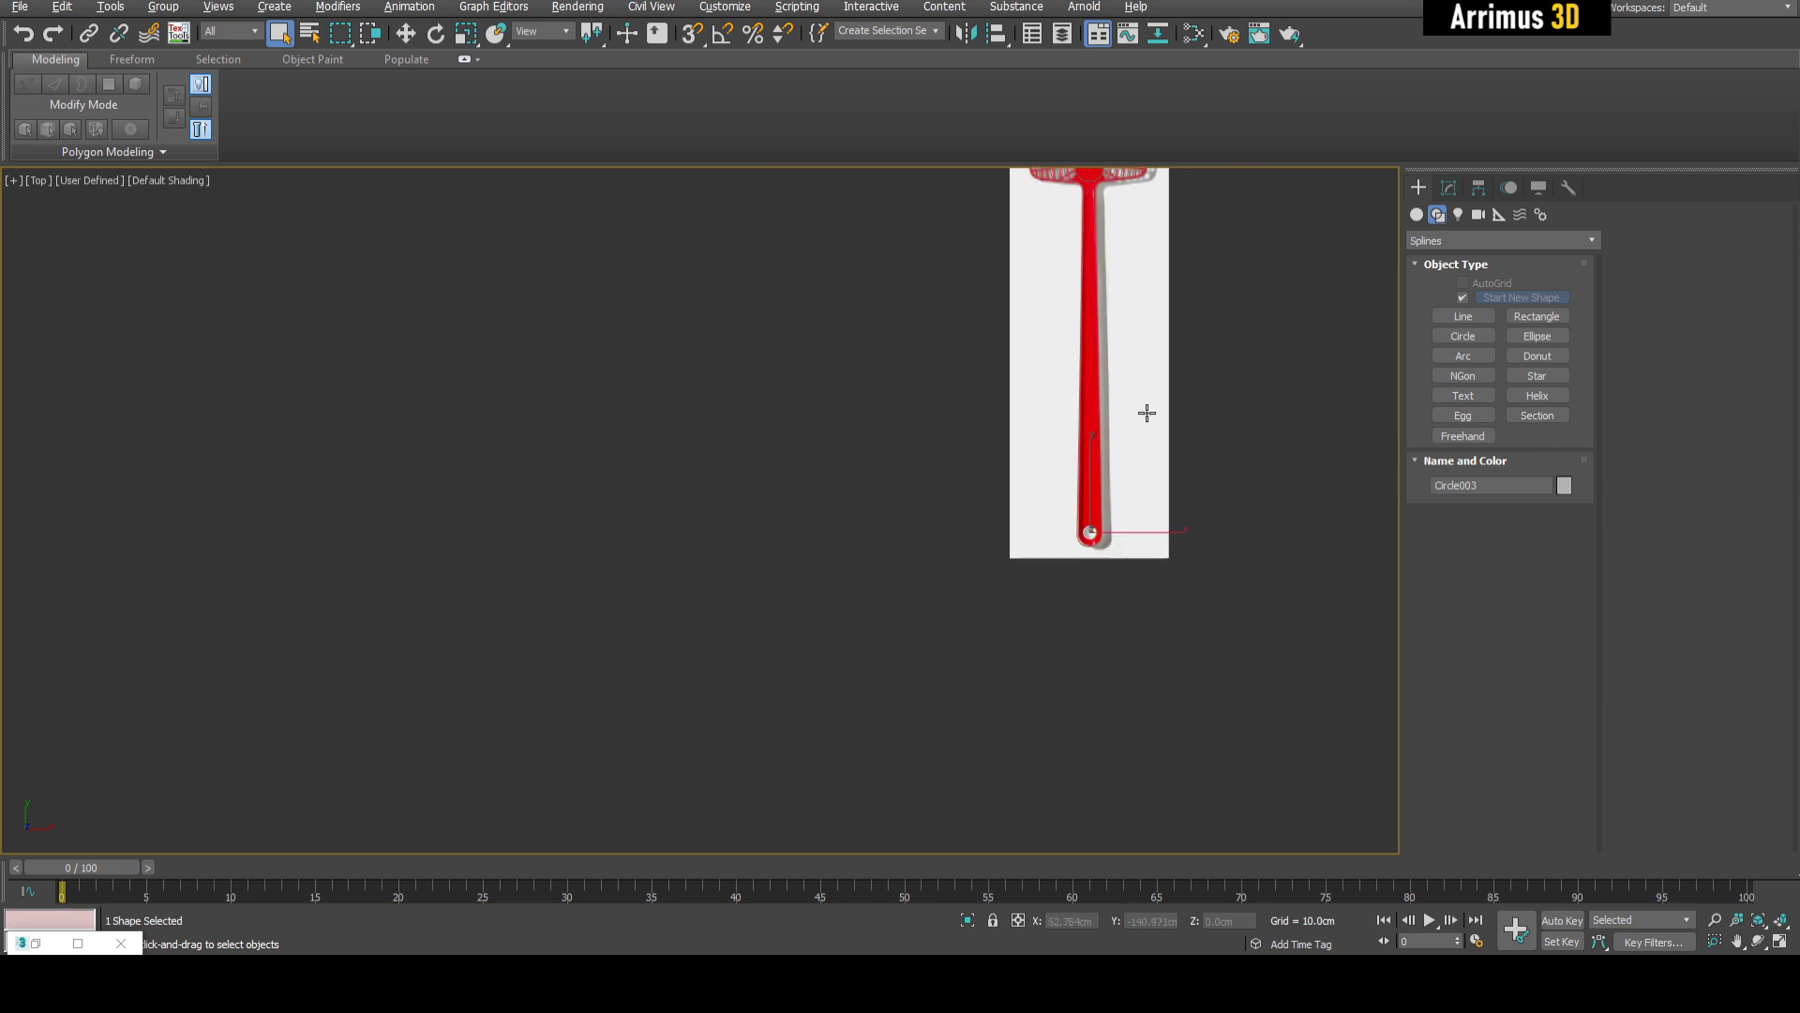
{"action": "scroll", "coordinate": [1077, 394], "scroll_direction": "up", "scroll_amount": 4}
{"action": "scroll", "coordinate": [1077, 394], "scroll_direction": "down", "scroll_amount": 4}
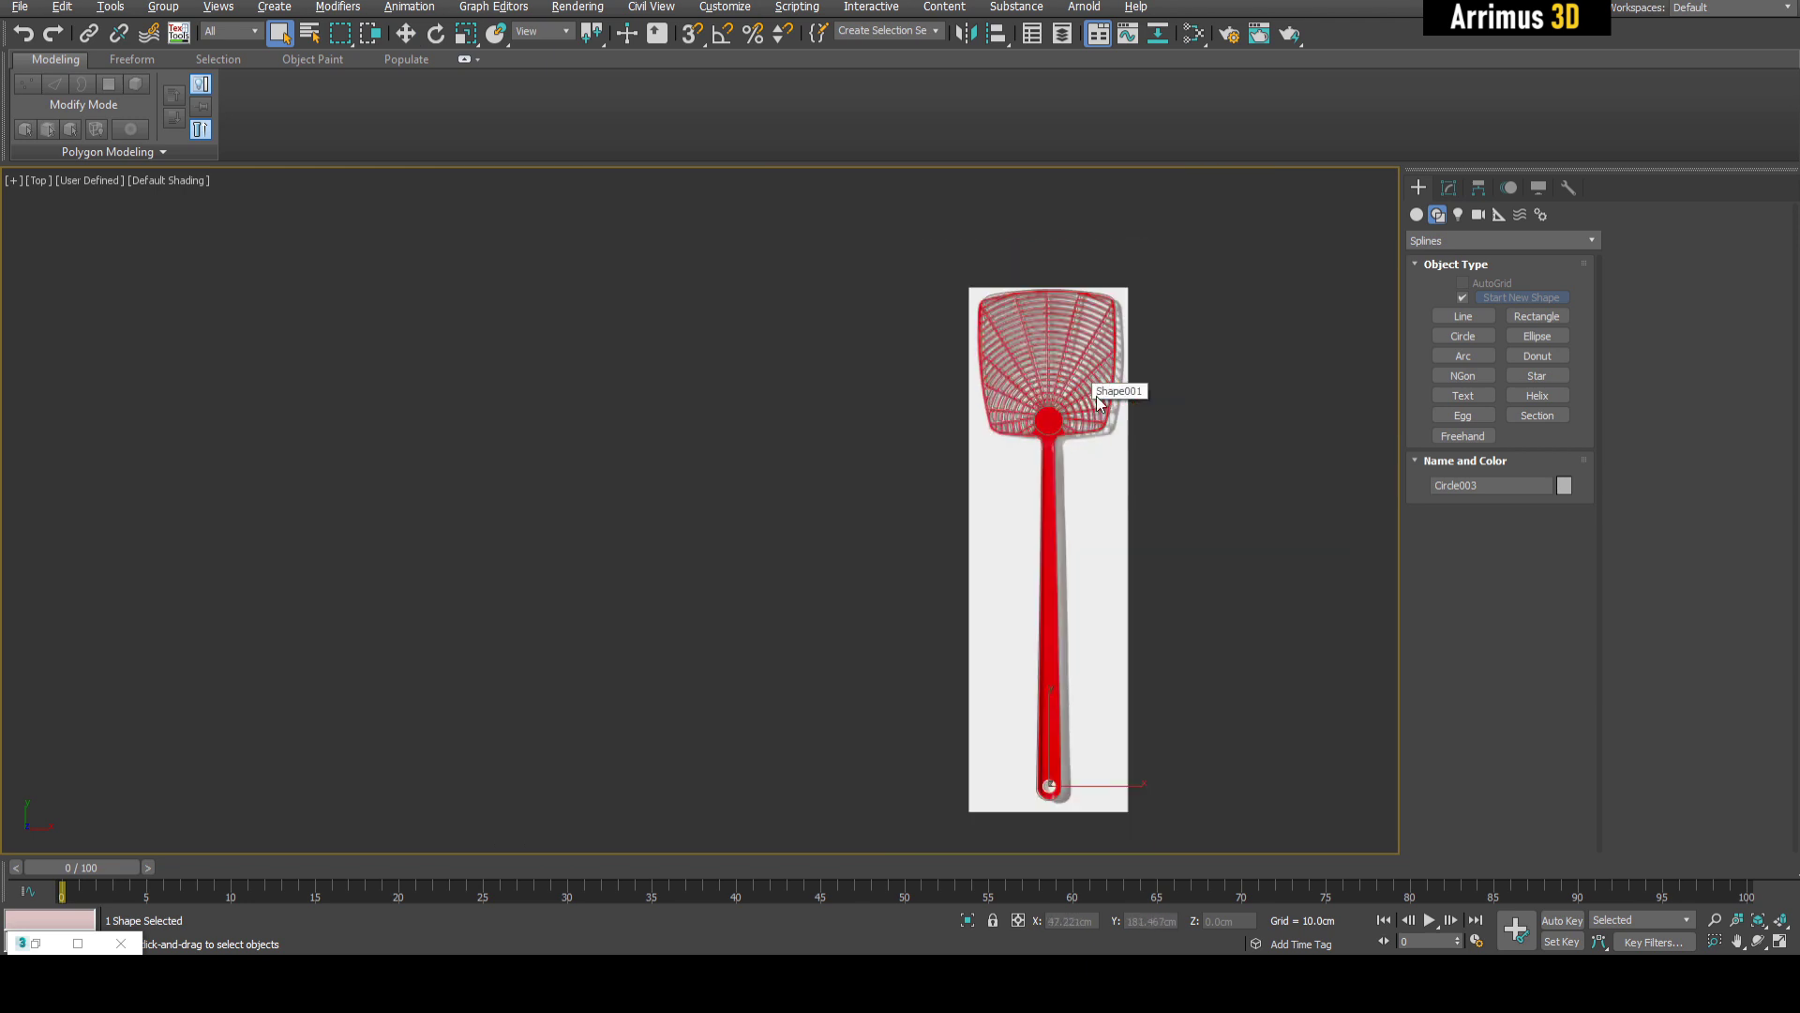
{"action": "left_click_drag", "start_coordinate": [1201, 227], "coordinate": [1004, 735]}
{"action": "key", "text": "w"}
{"action": "middle_click_drag", "start_coordinate": [1151, 578], "coordinate": [1003, 595]}
{"action": "left_click_drag", "start_coordinate": [974, 552], "coordinate": [1134, 552]}
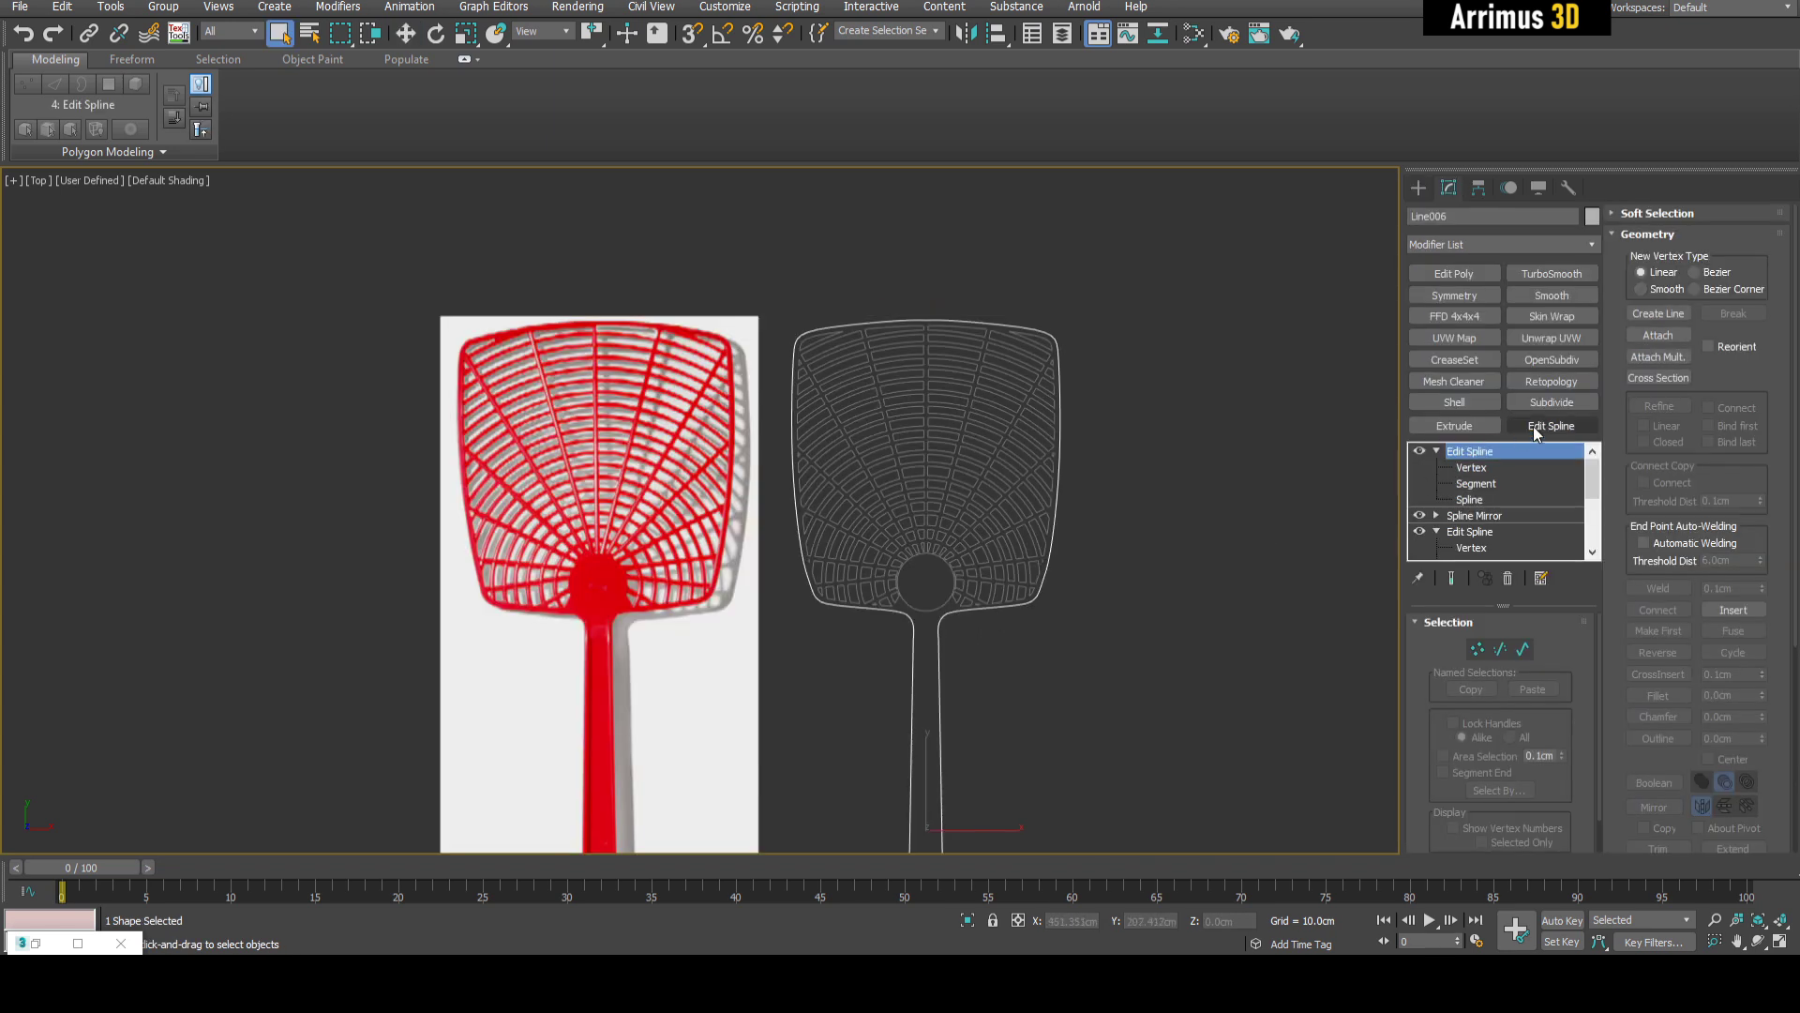
- Add an Edit Spline modifier to the swatter outline and attach the neck disc and the head's cell shapes
{"action": "left_click", "coordinate": [1534, 423]}
{"action": "left_click", "coordinate": [1657, 336]}
{"action": "scroll", "coordinate": [932, 603], "scroll_direction": "up", "scroll_amount": 5}
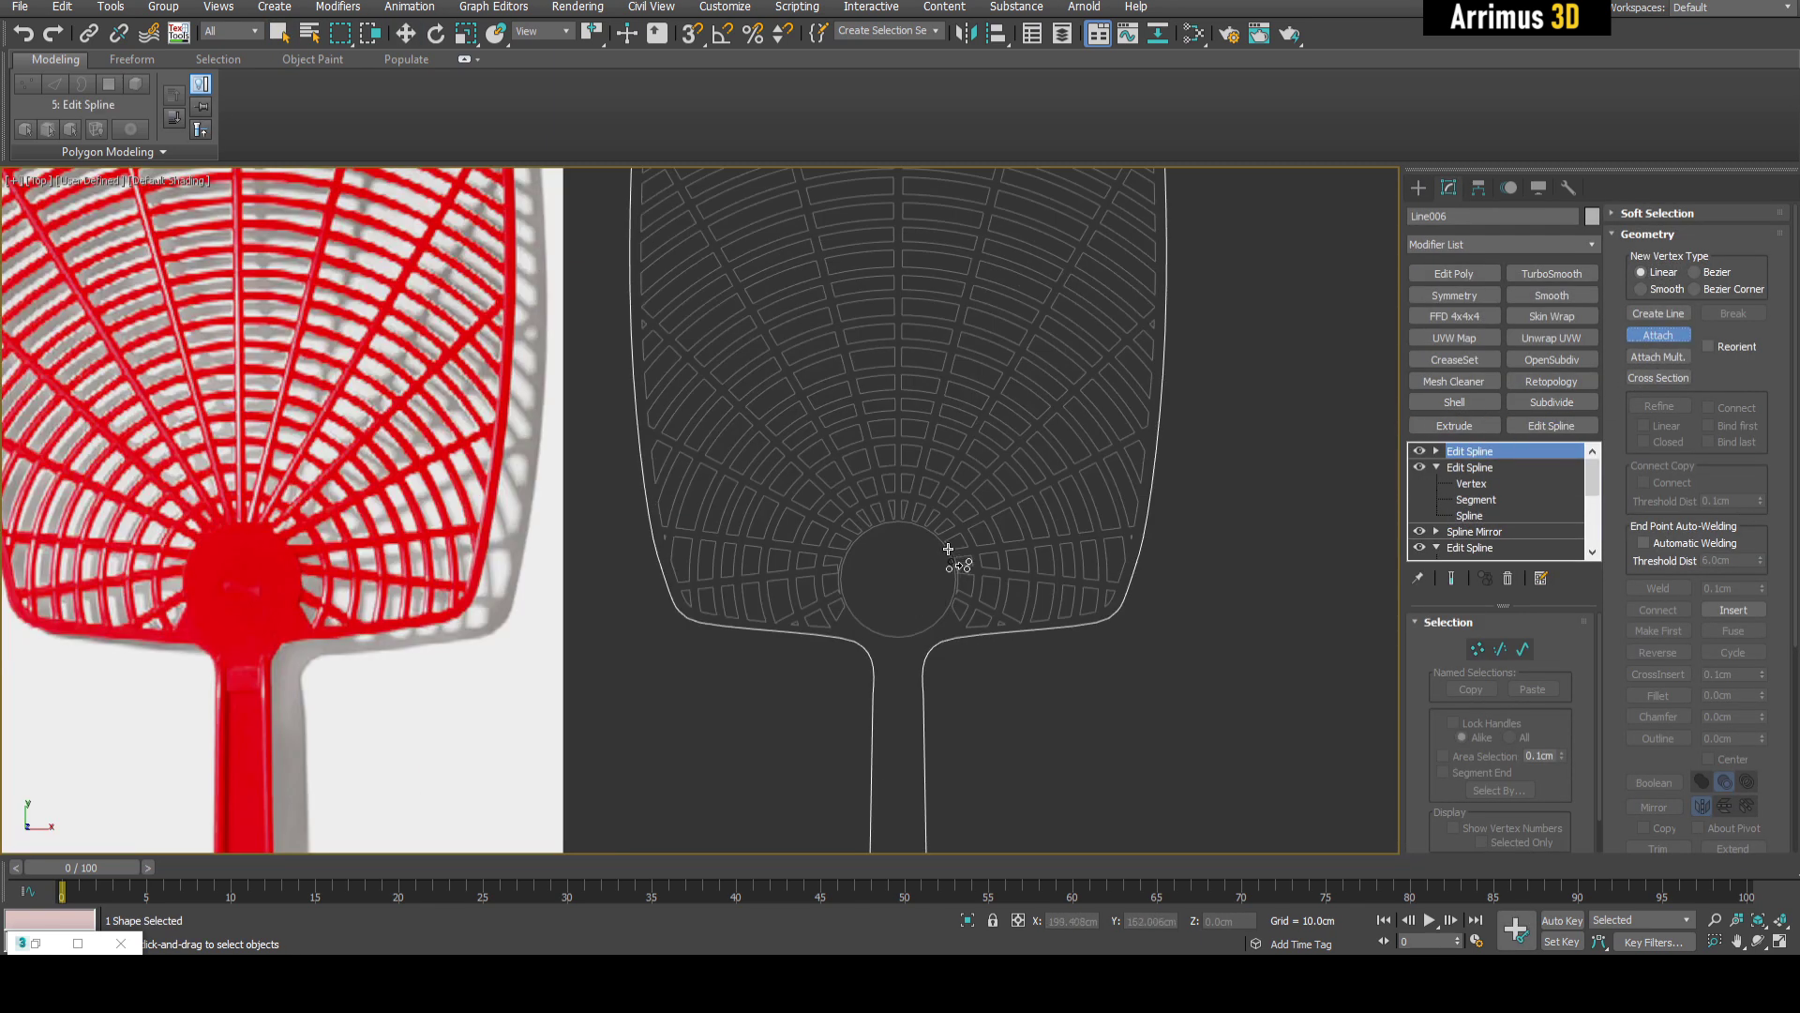
{"action": "left_click", "coordinate": [948, 548]}
{"action": "left_click", "coordinate": [922, 632]}
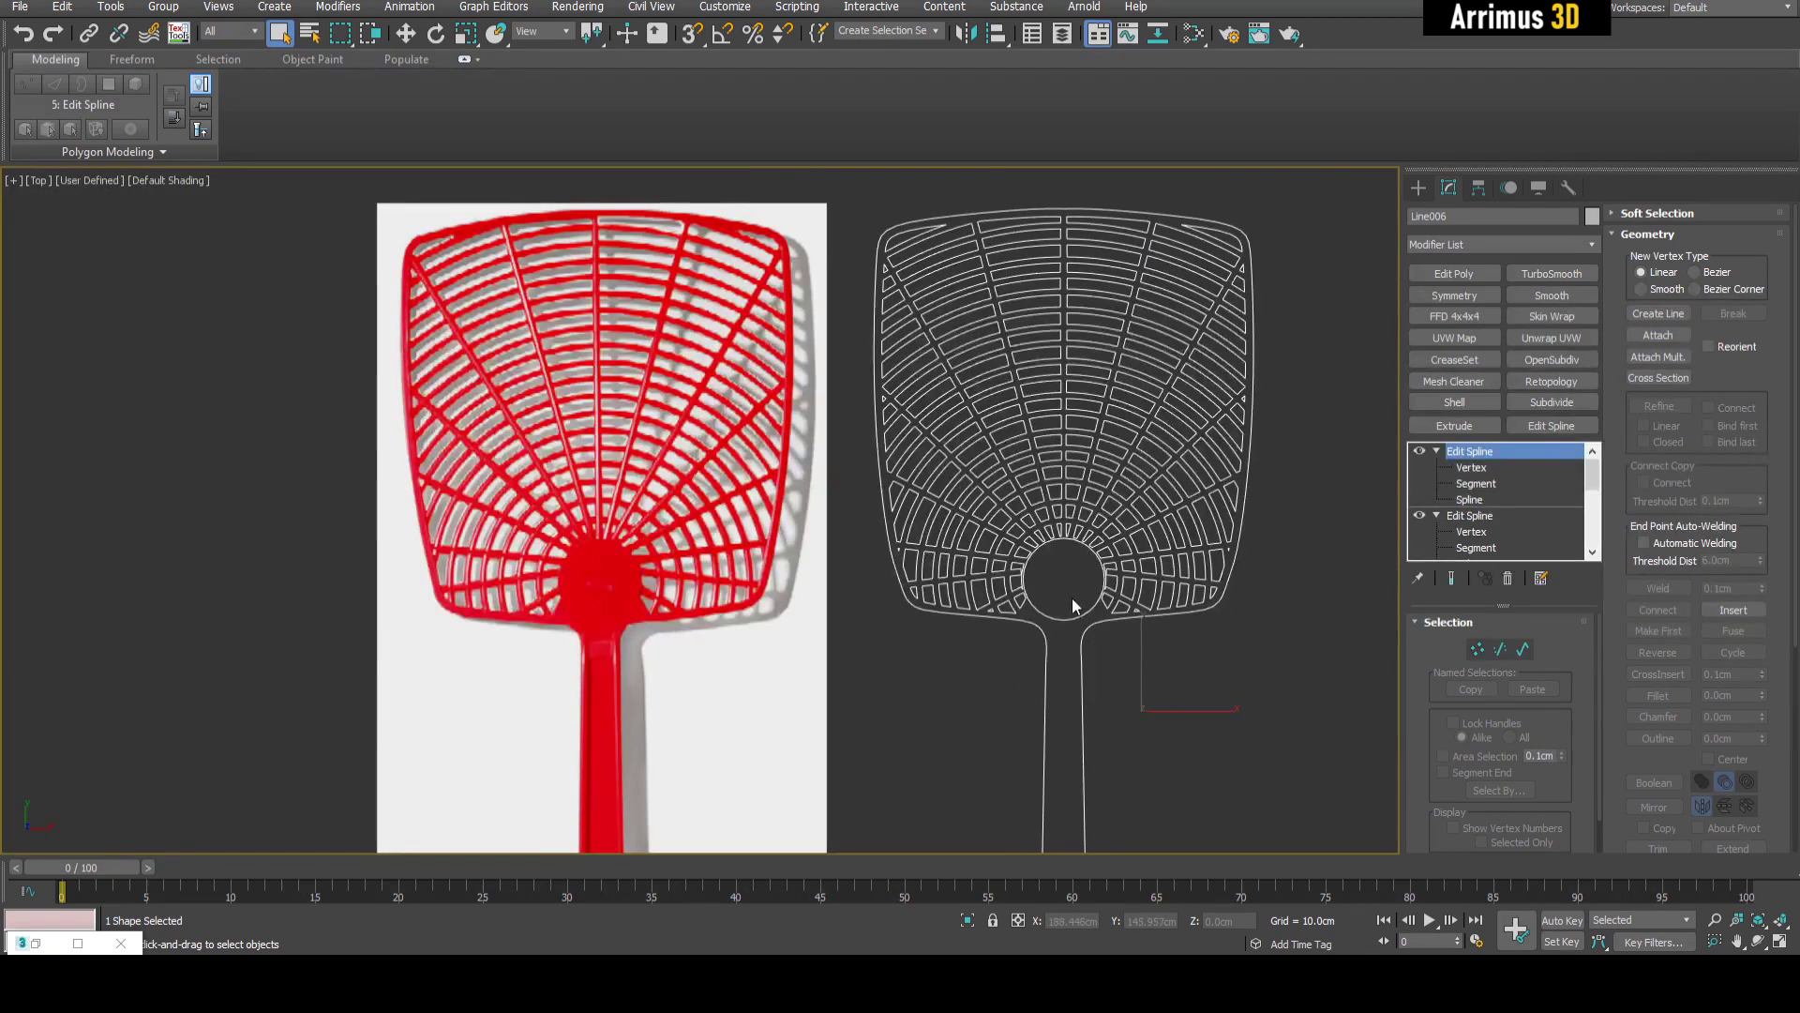
{"action": "scroll", "coordinate": [1074, 605], "scroll_direction": "up", "scroll_amount": 4}
{"action": "left_click", "coordinate": [1469, 499]}
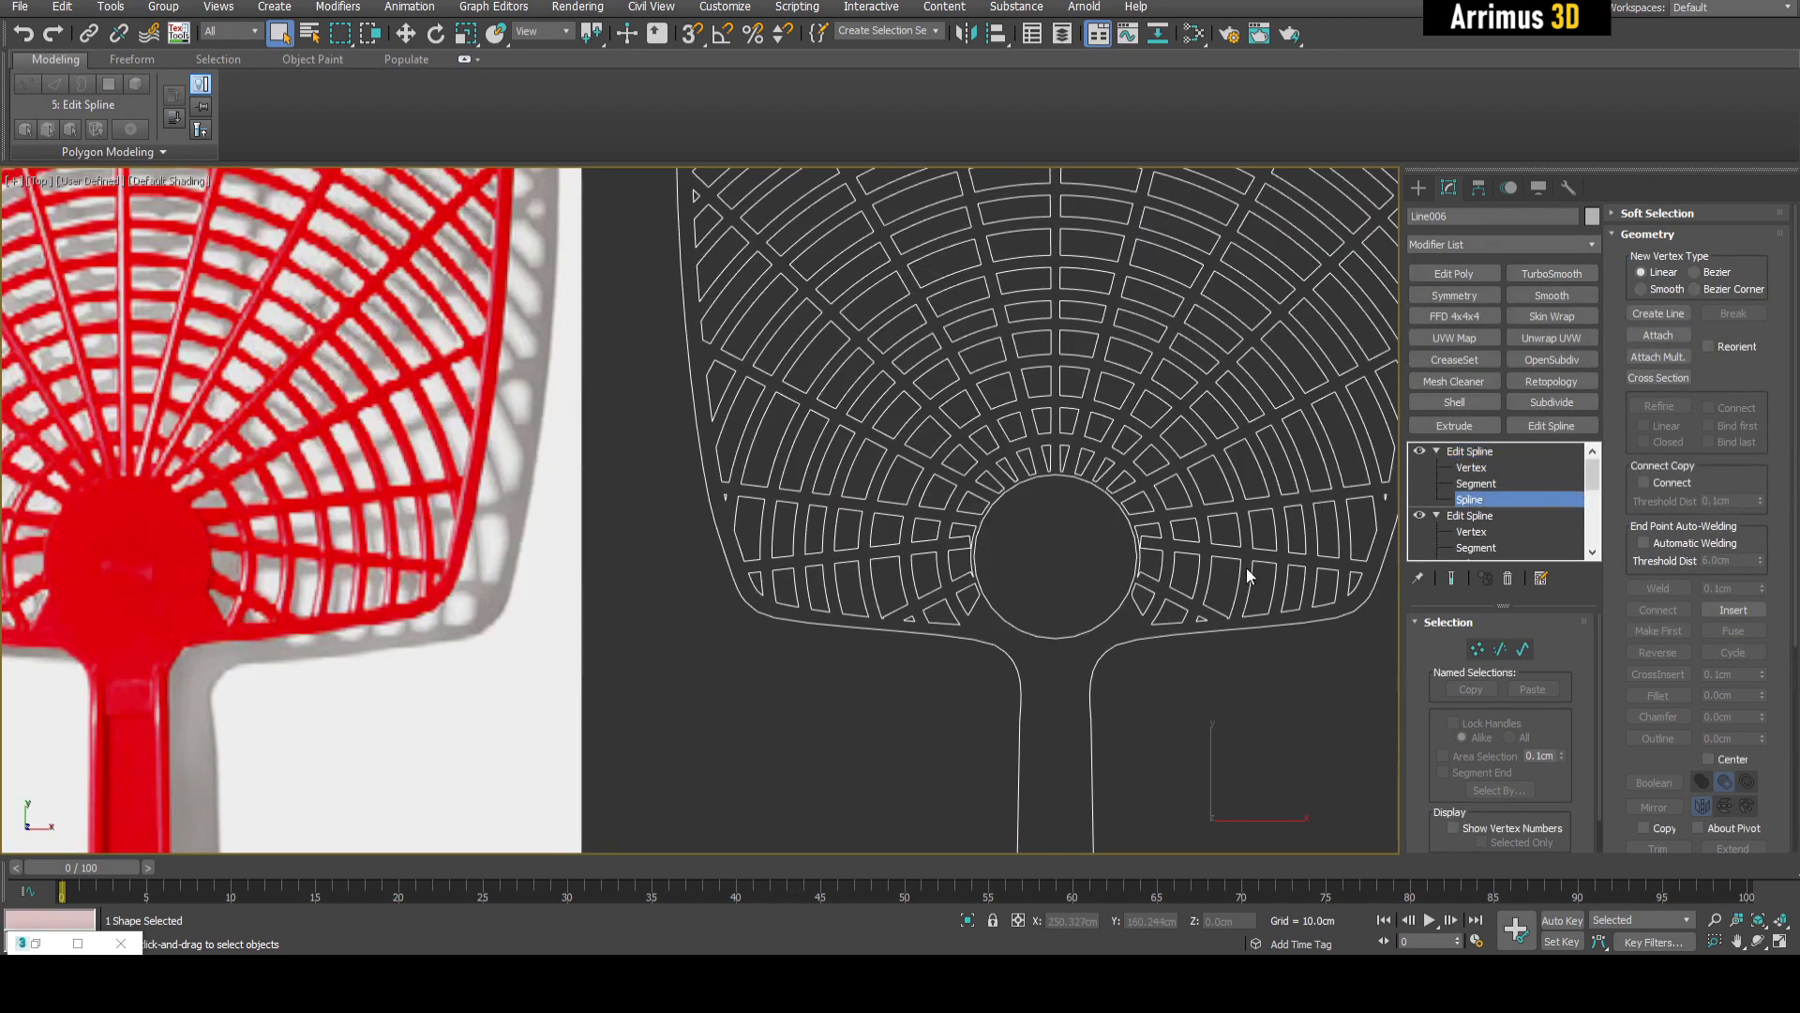
{"action": "left_click", "coordinate": [1059, 656]}
{"action": "left_click_drag", "start_coordinate": [1737, 527], "coordinate": [1745, 255]}
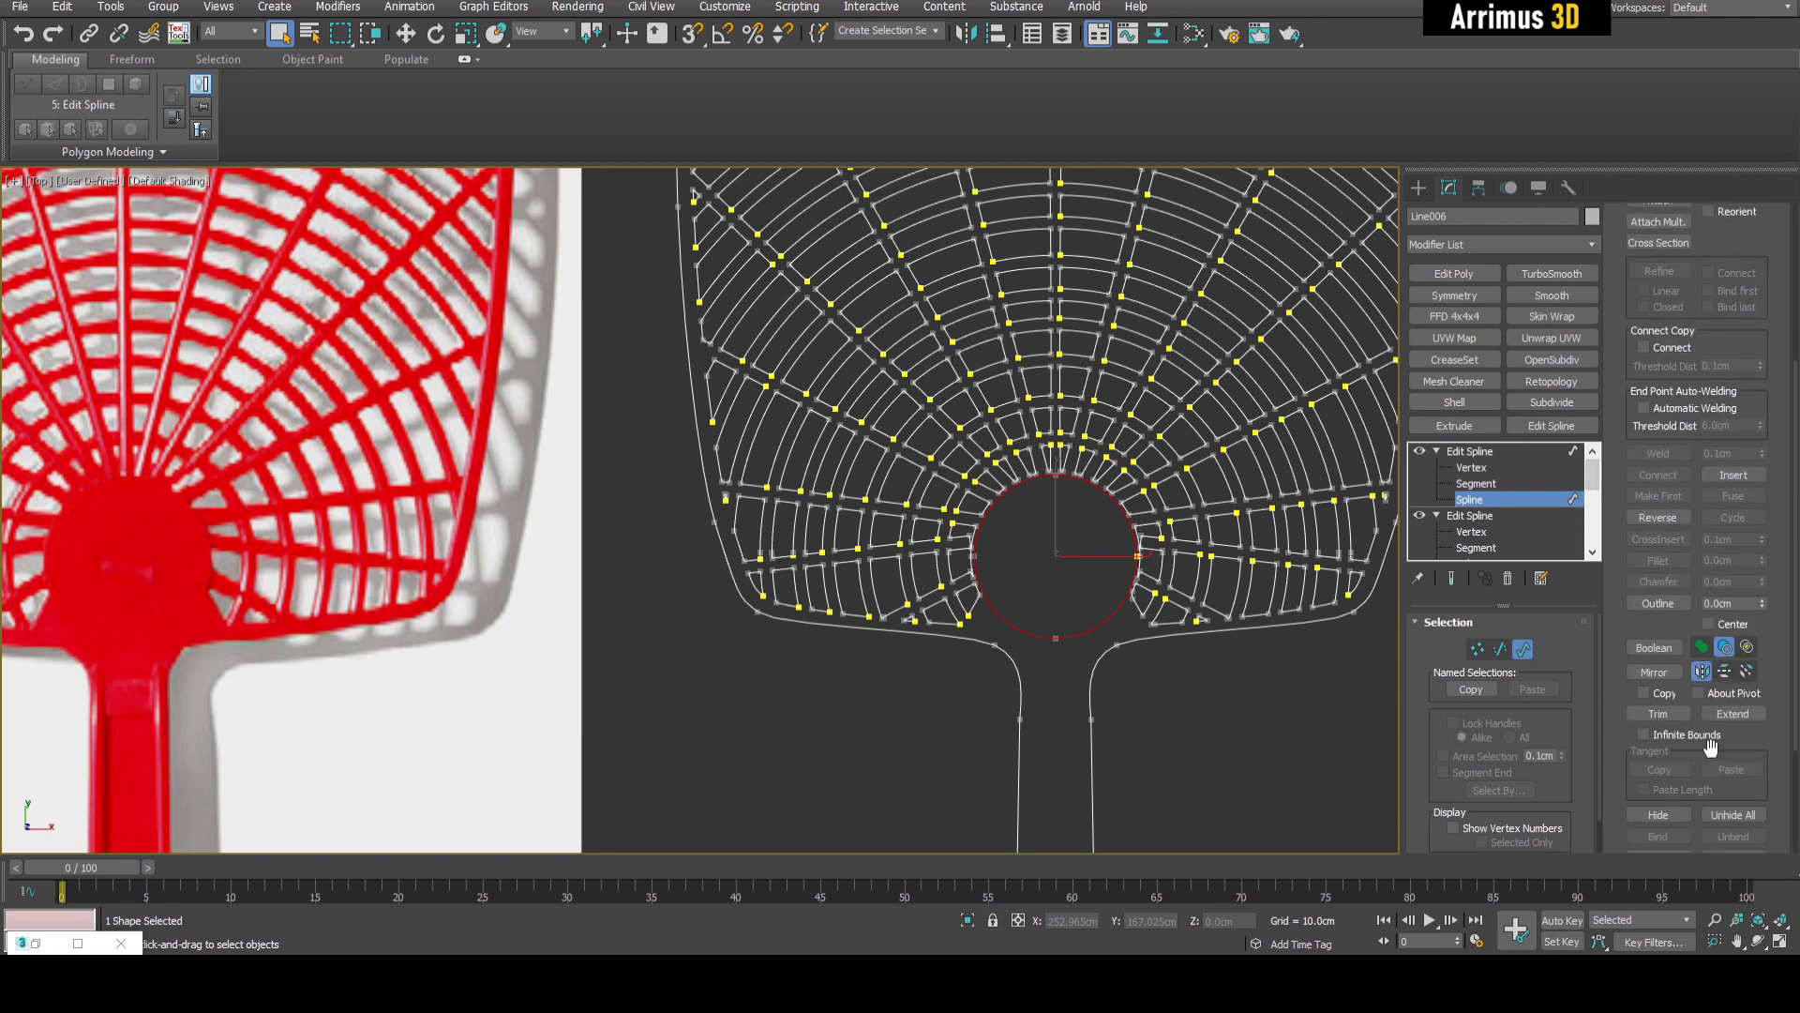
{"action": "left_click_drag", "start_coordinate": [1716, 742], "coordinate": [1716, 580]}
{"action": "middle_click_drag", "start_coordinate": [1190, 566], "coordinate": [1142, 600]}
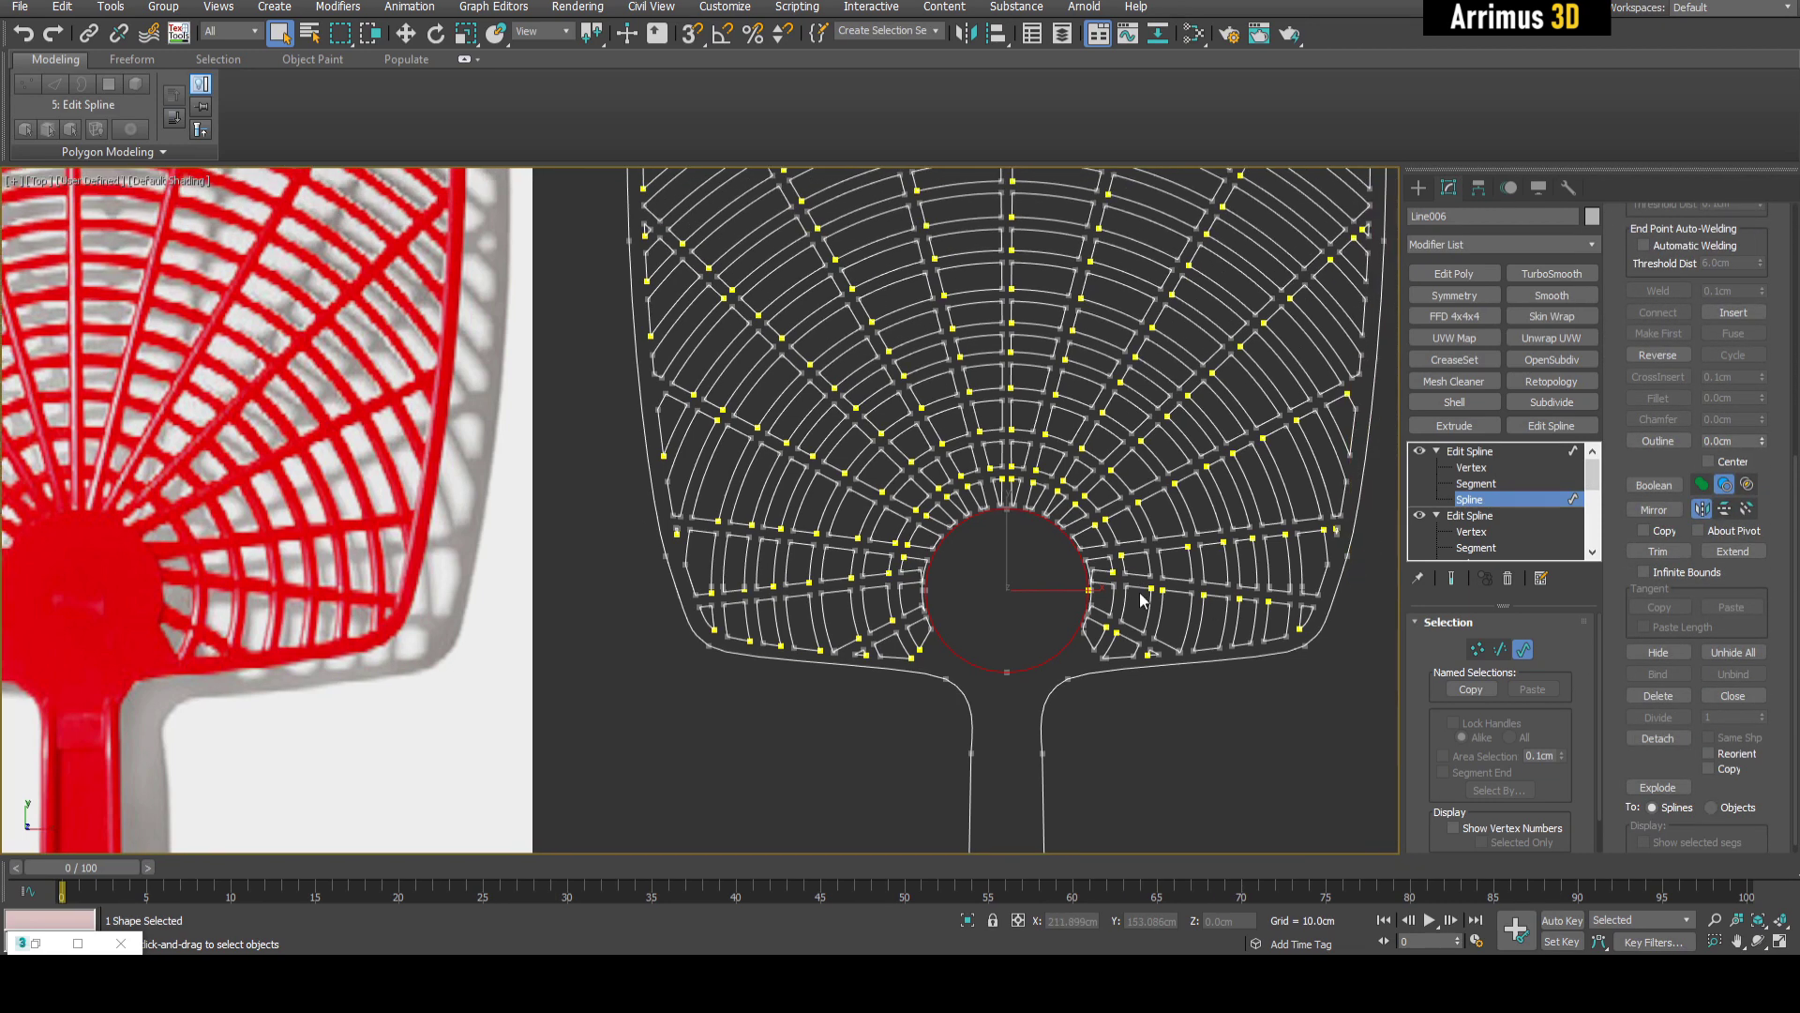
{"action": "left_click", "coordinate": [1469, 452]}
- Try extruding the attached swatter spline in the perspective view, then remove the Extrude modifier
{"action": "key", "text": "alt+w"}
{"action": "right_click", "coordinate": [1275, 556]}
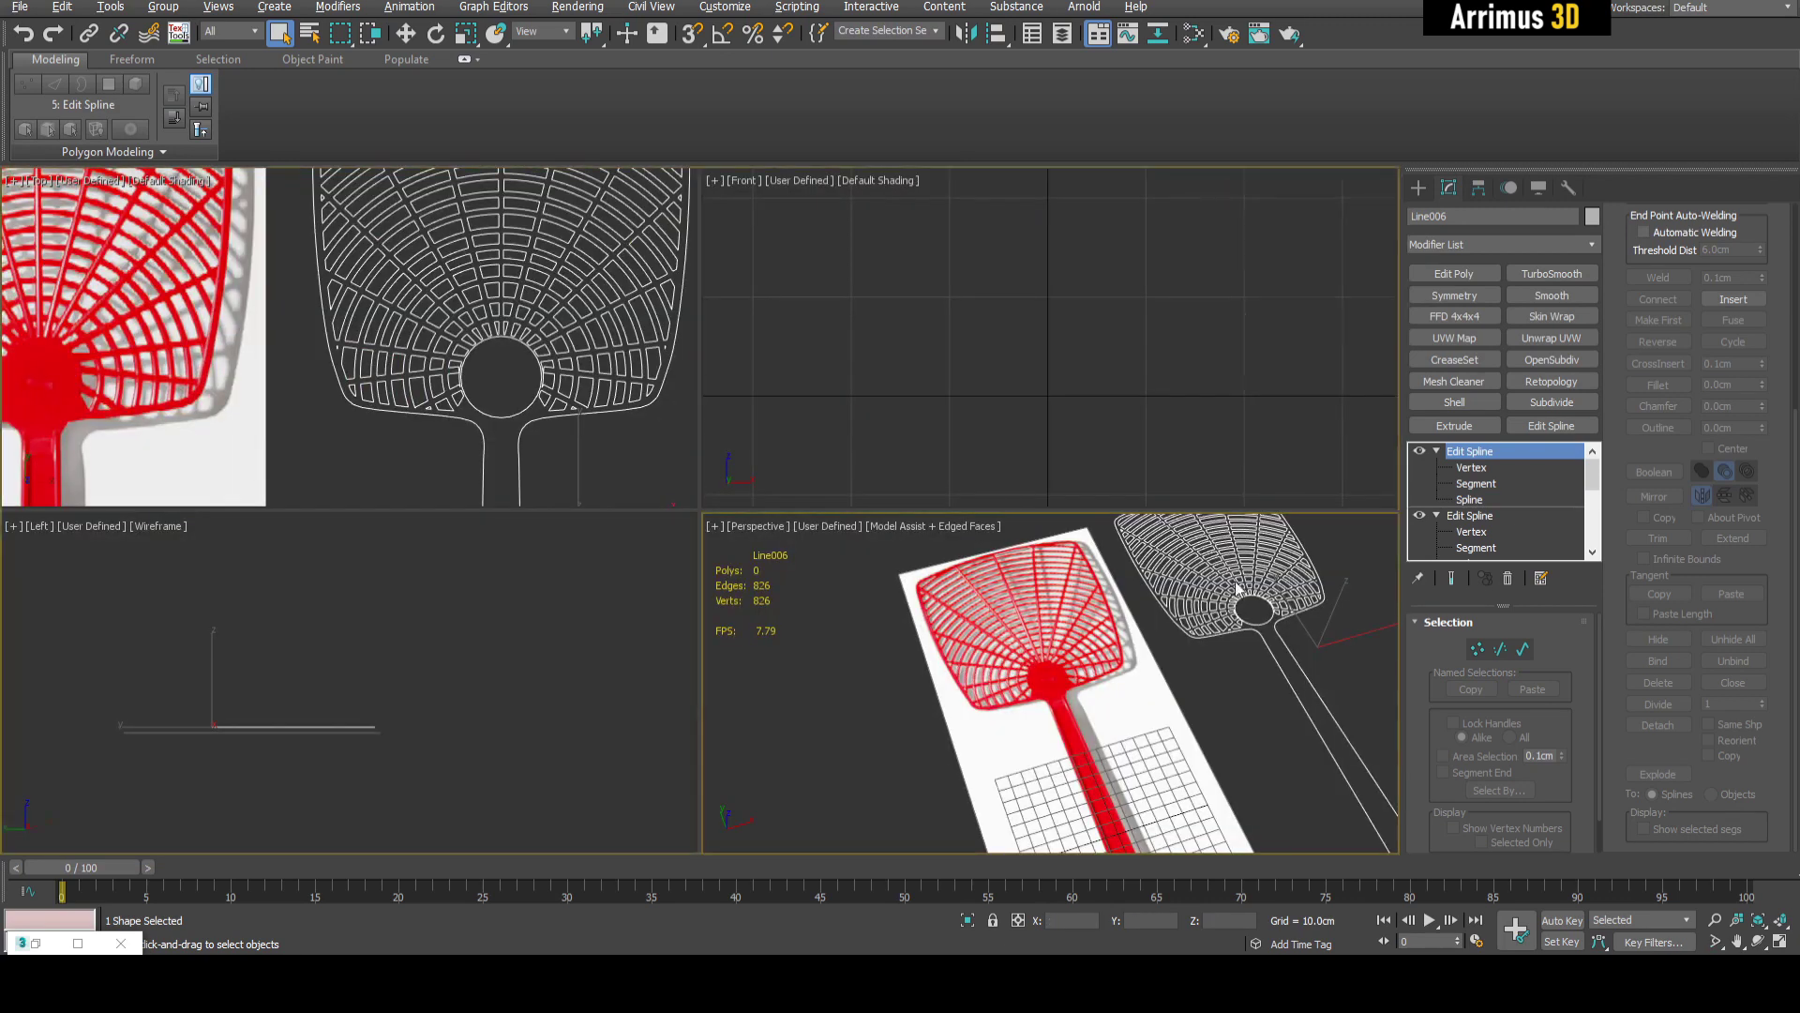
{"action": "key", "text": "alt+w"}
{"action": "middle_click_drag", "start_coordinate": [1213, 544], "coordinate": [1106, 534], "text": "alt"}
{"action": "left_click", "coordinate": [1461, 421]}
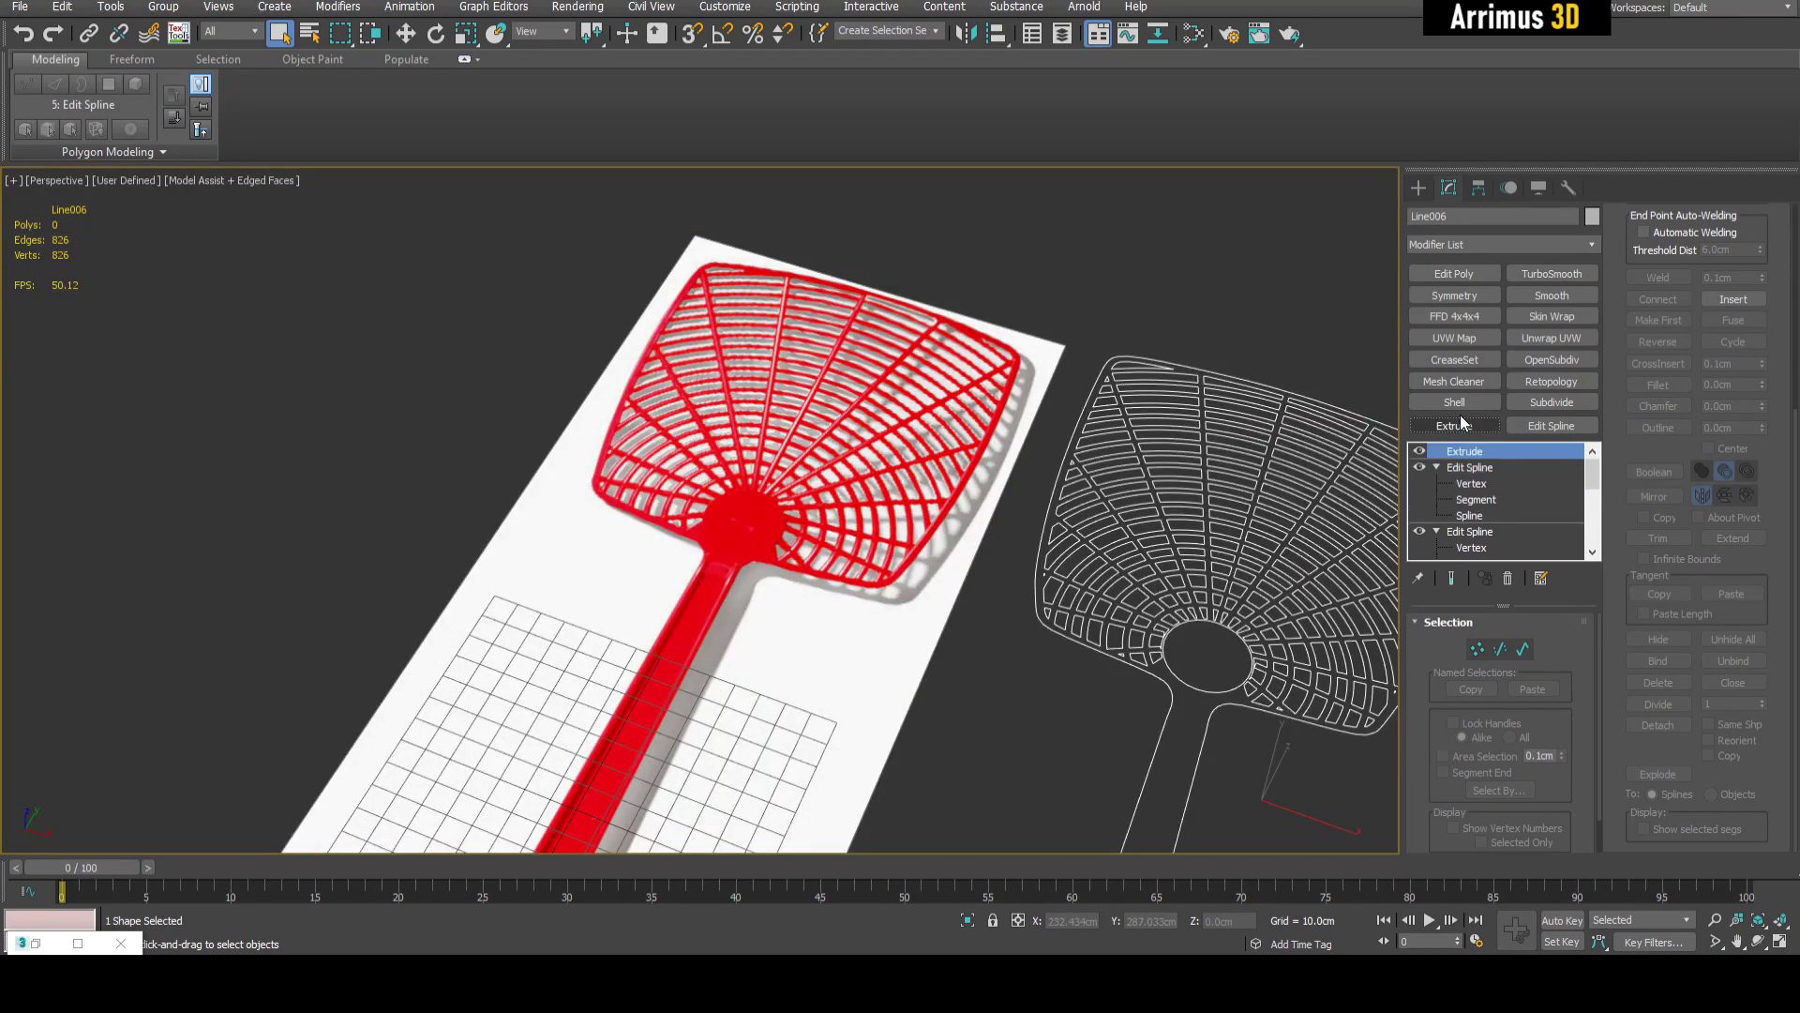
{"action": "middle_click_drag", "start_coordinate": [1193, 642], "coordinate": [1027, 536]}
{"action": "middle_click_drag", "start_coordinate": [1027, 537], "coordinate": [1047, 539], "text": "alt"}
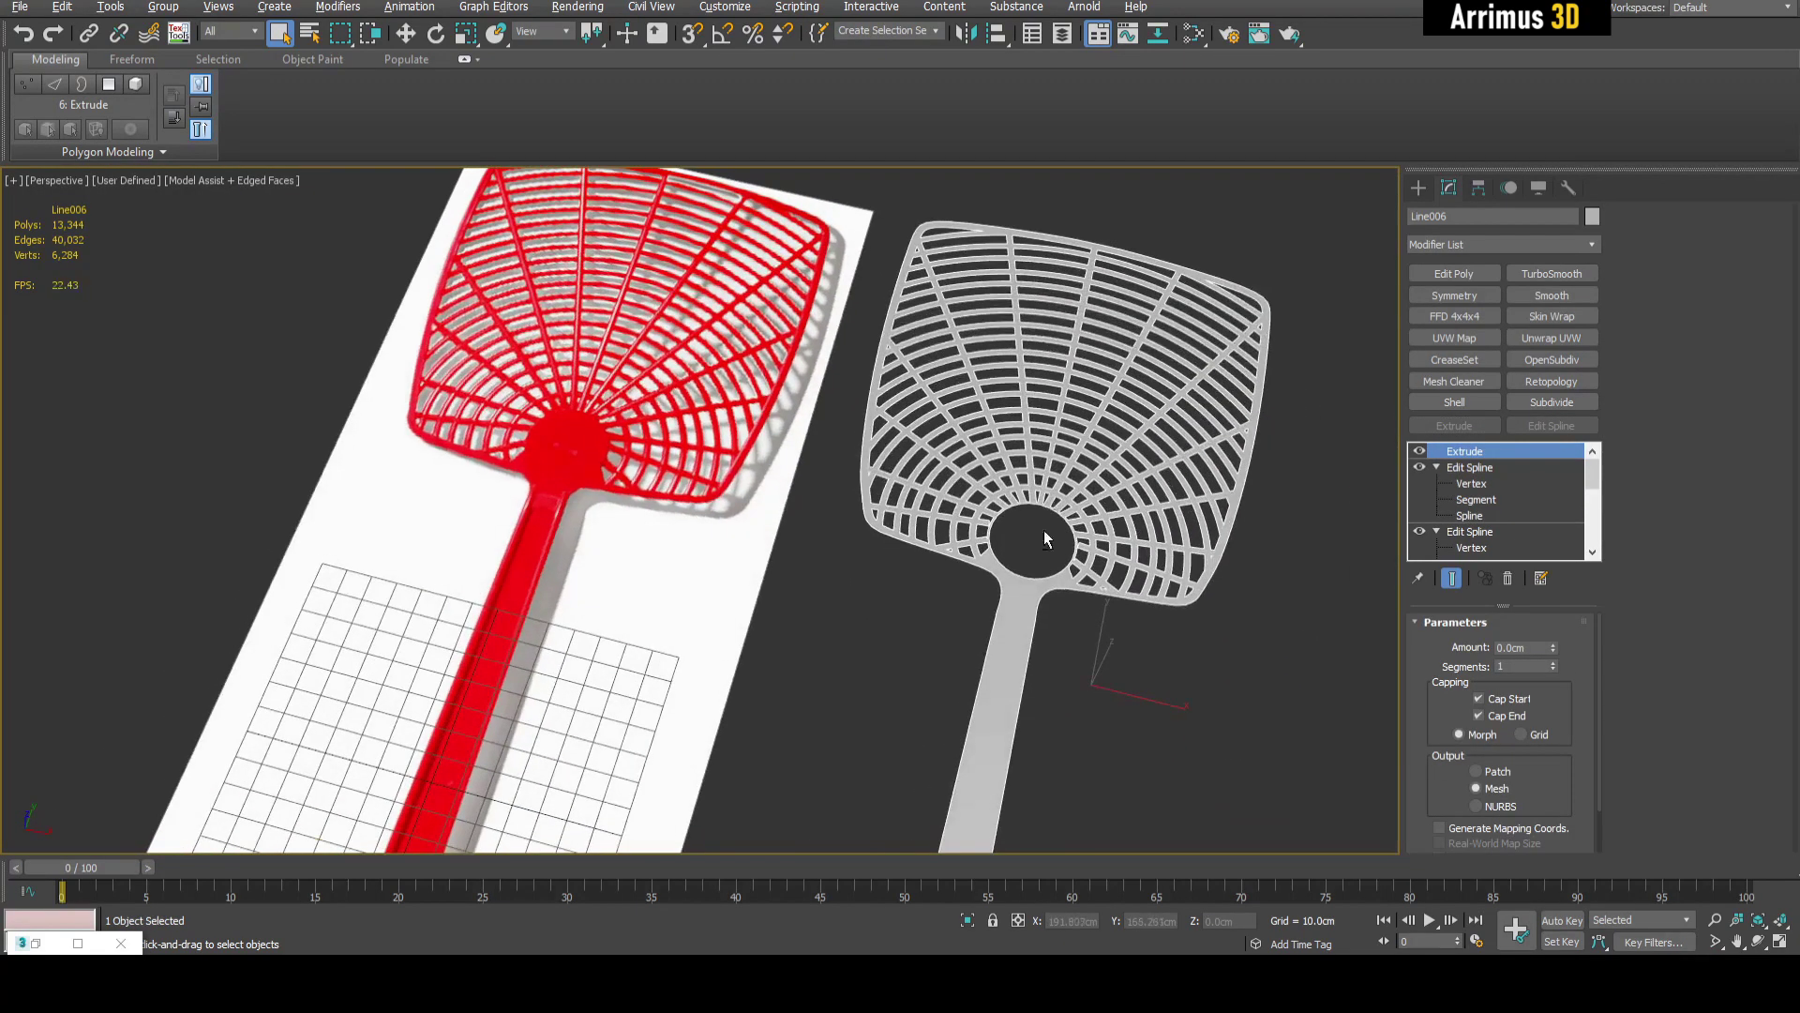
{"action": "right_click", "coordinate": [1470, 456]}
{"action": "left_click", "coordinate": [1487, 476]}
- Remove the Extrude modifier and detach the neck disc circle from the attached swatter spline
{"action": "left_click", "coordinate": [1478, 500]}
{"action": "left_click", "coordinate": [1029, 579]}
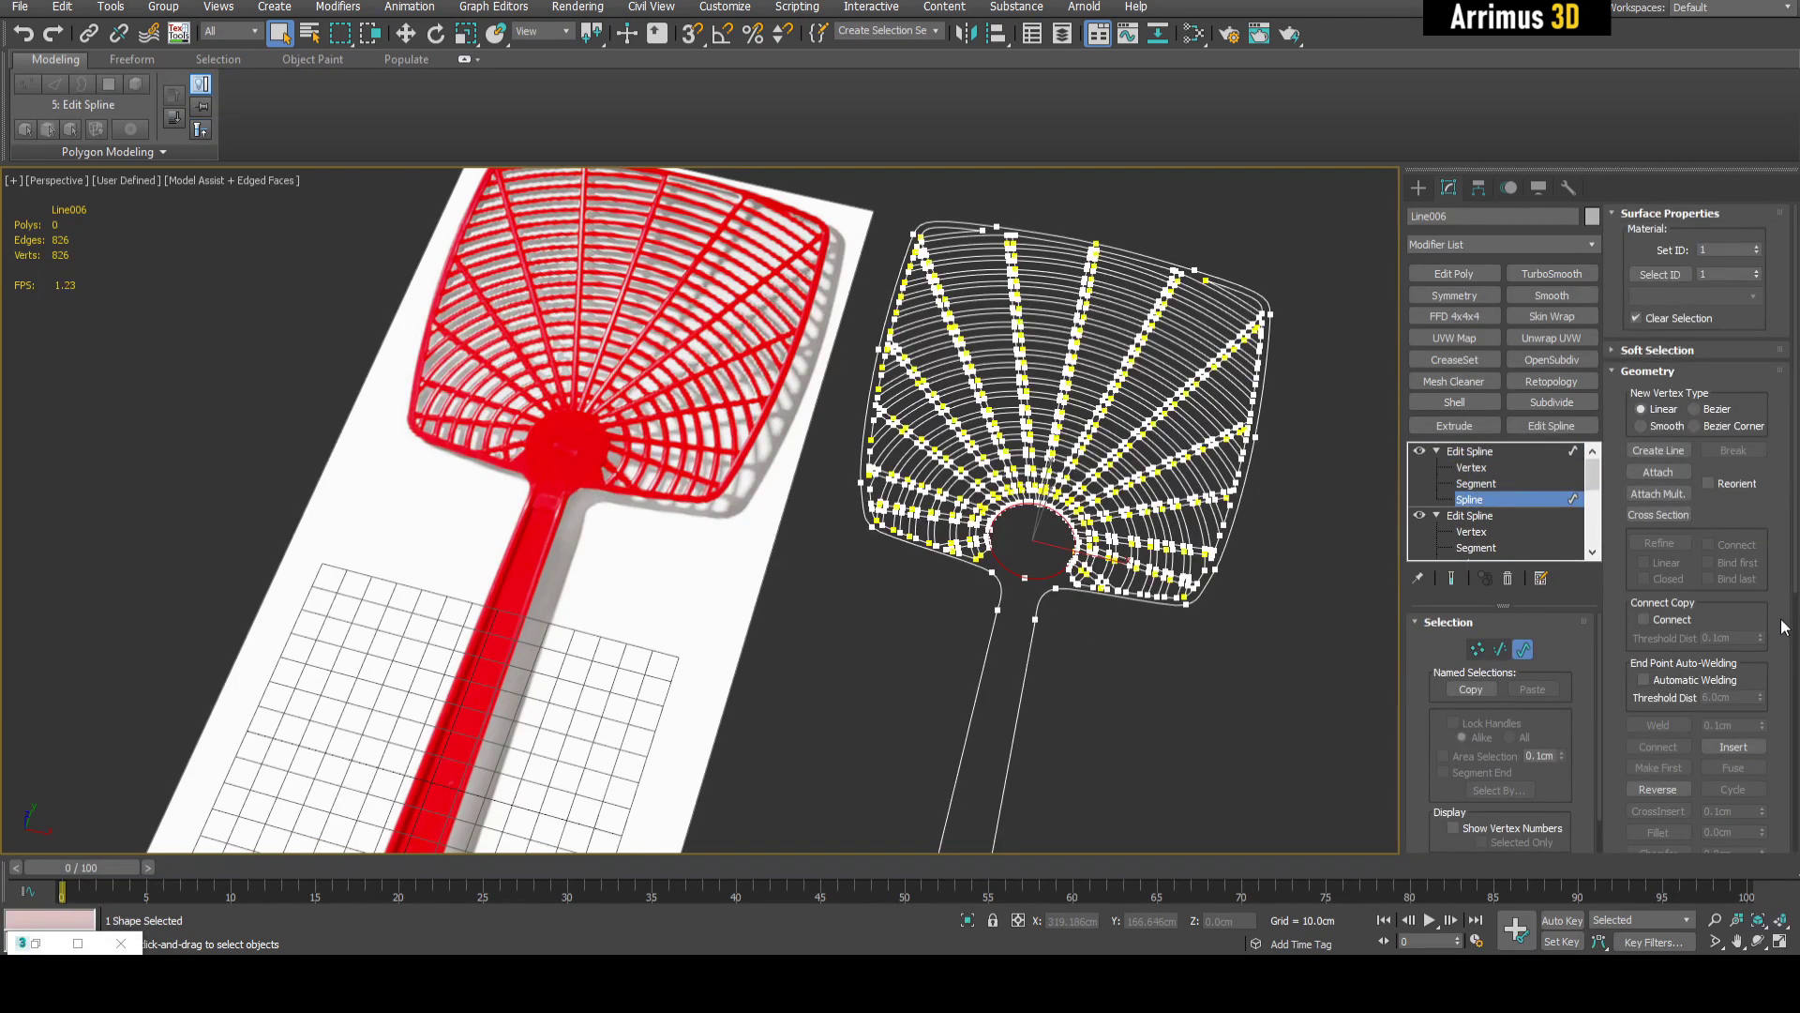
{"action": "scroll", "coordinate": [1740, 513], "scroll_direction": "down", "scroll_amount": 5}
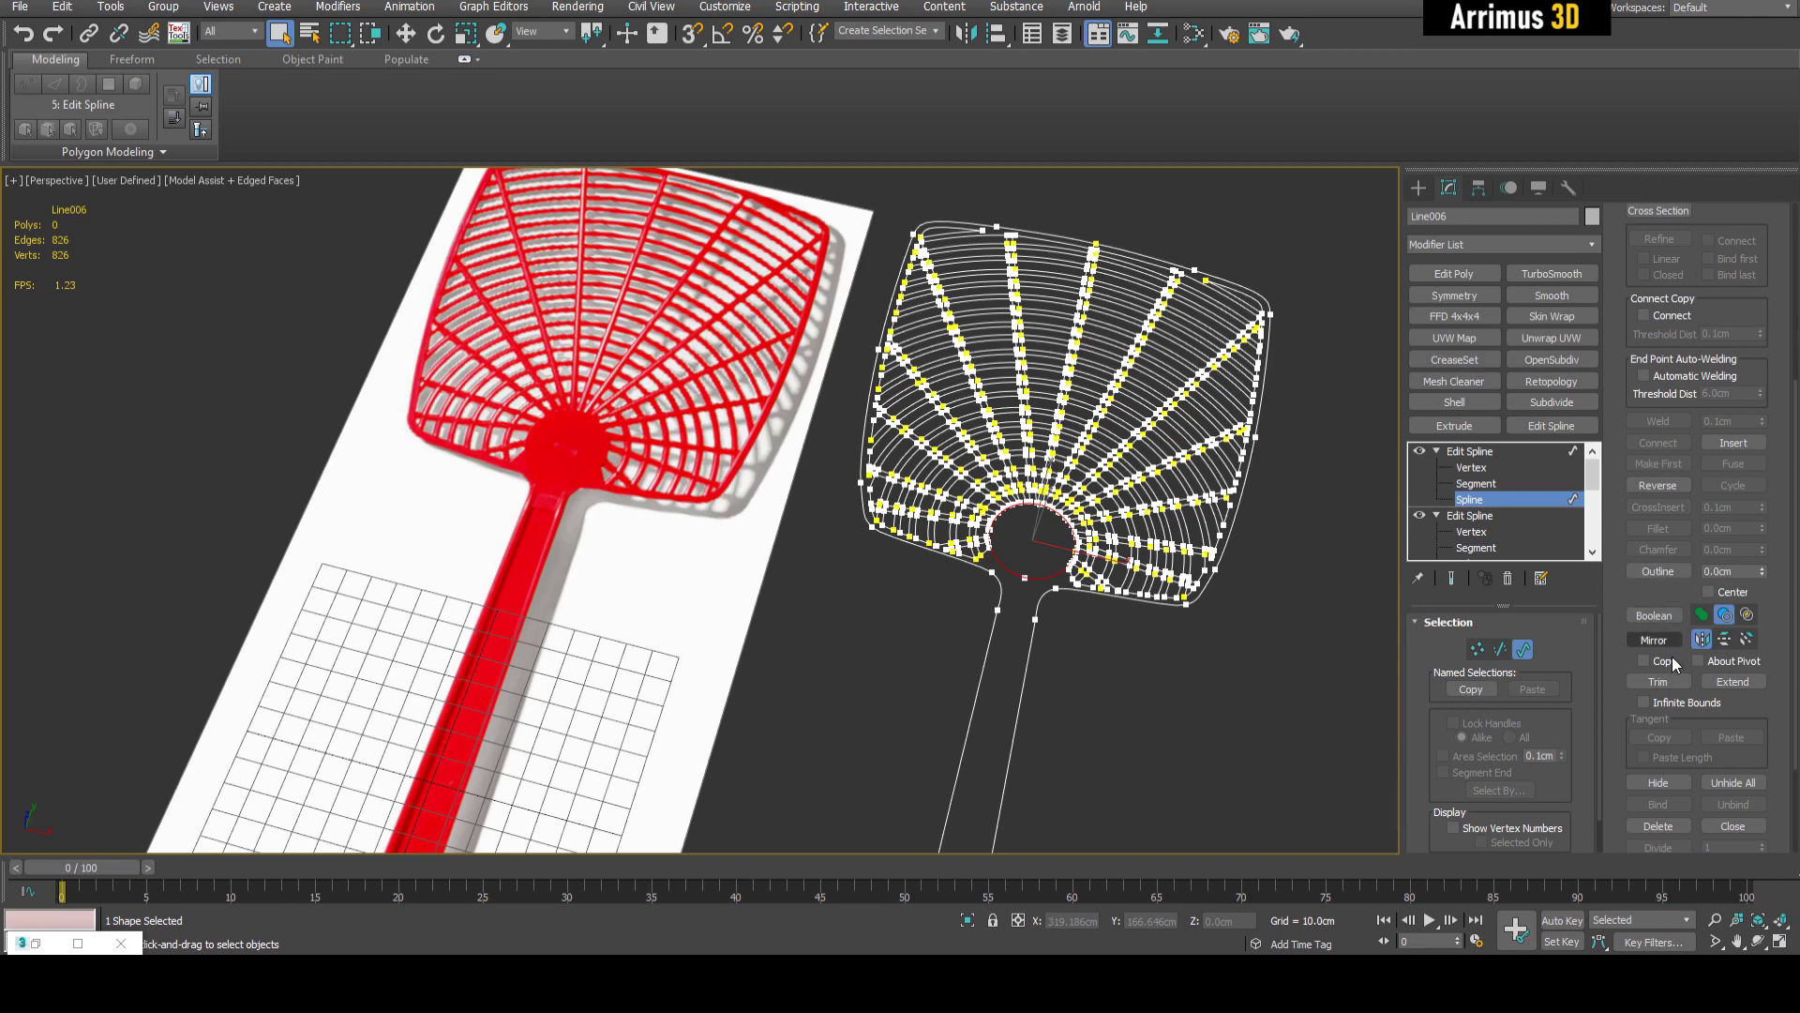
{"action": "scroll", "coordinate": [1740, 701], "scroll_direction": "down", "scroll_amount": 1}
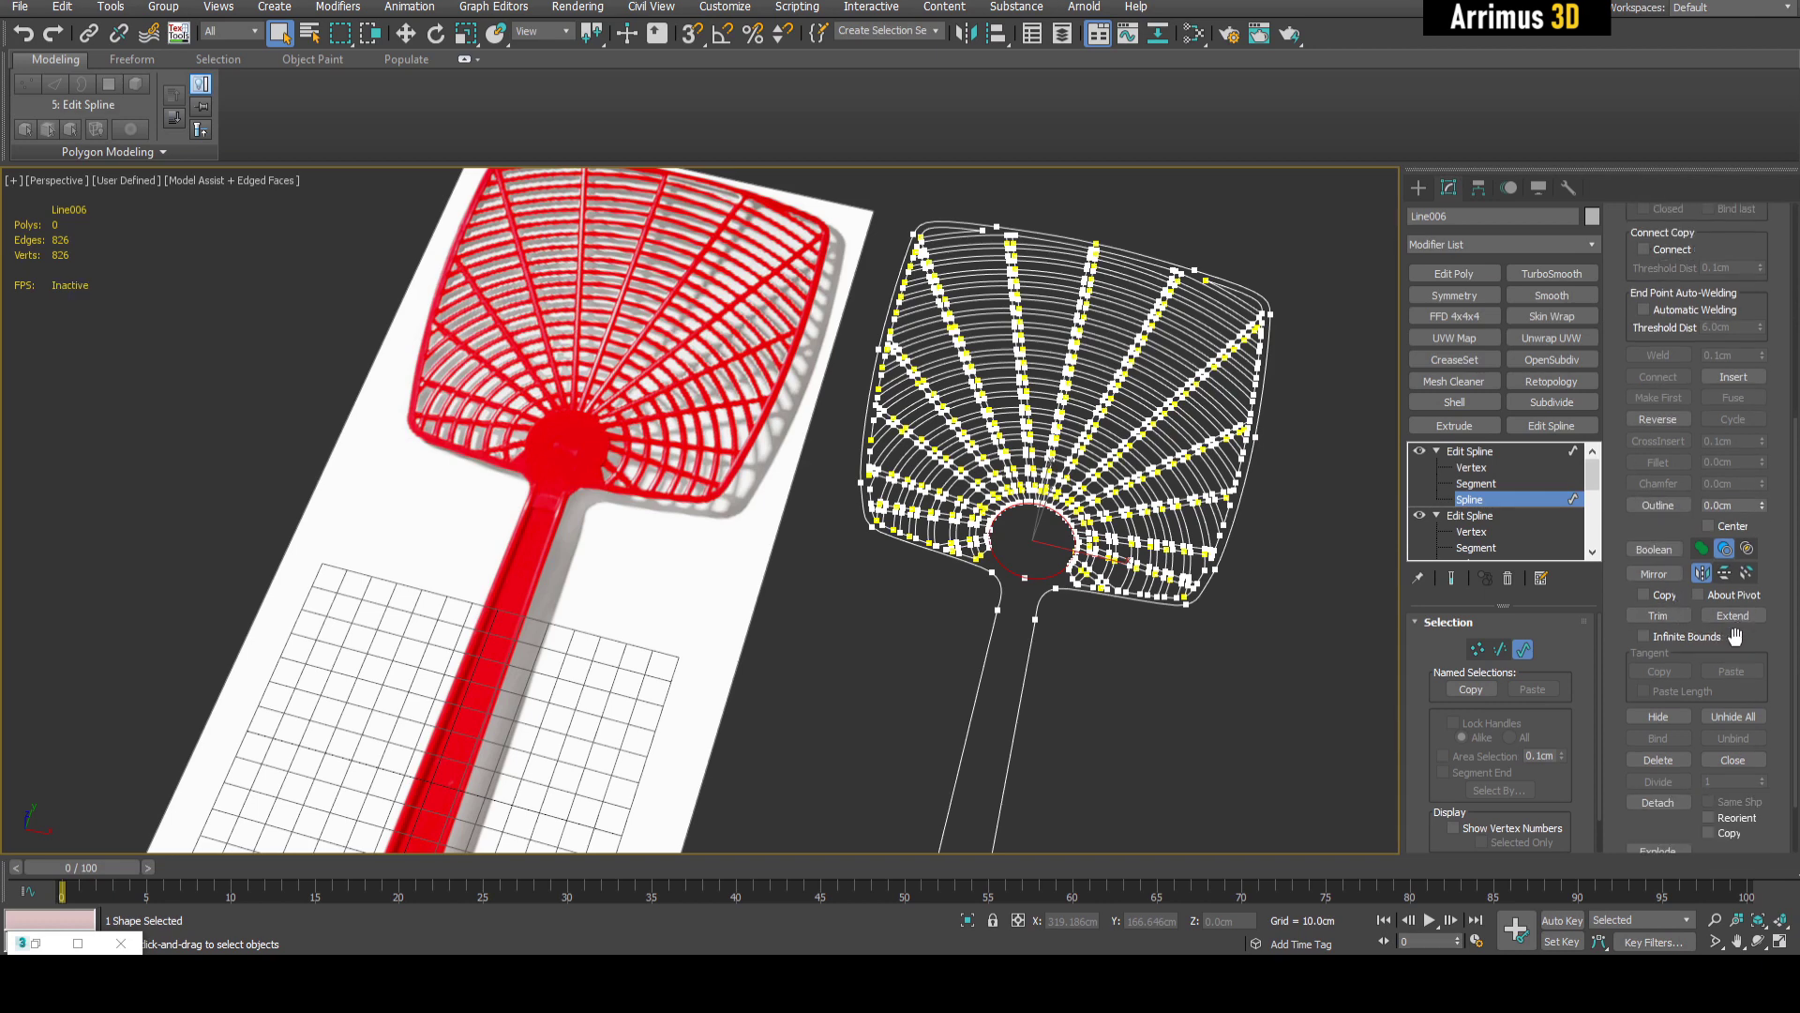
{"action": "left_click", "coordinate": [1656, 802]}
{"action": "left_click", "coordinate": [210, 87]}
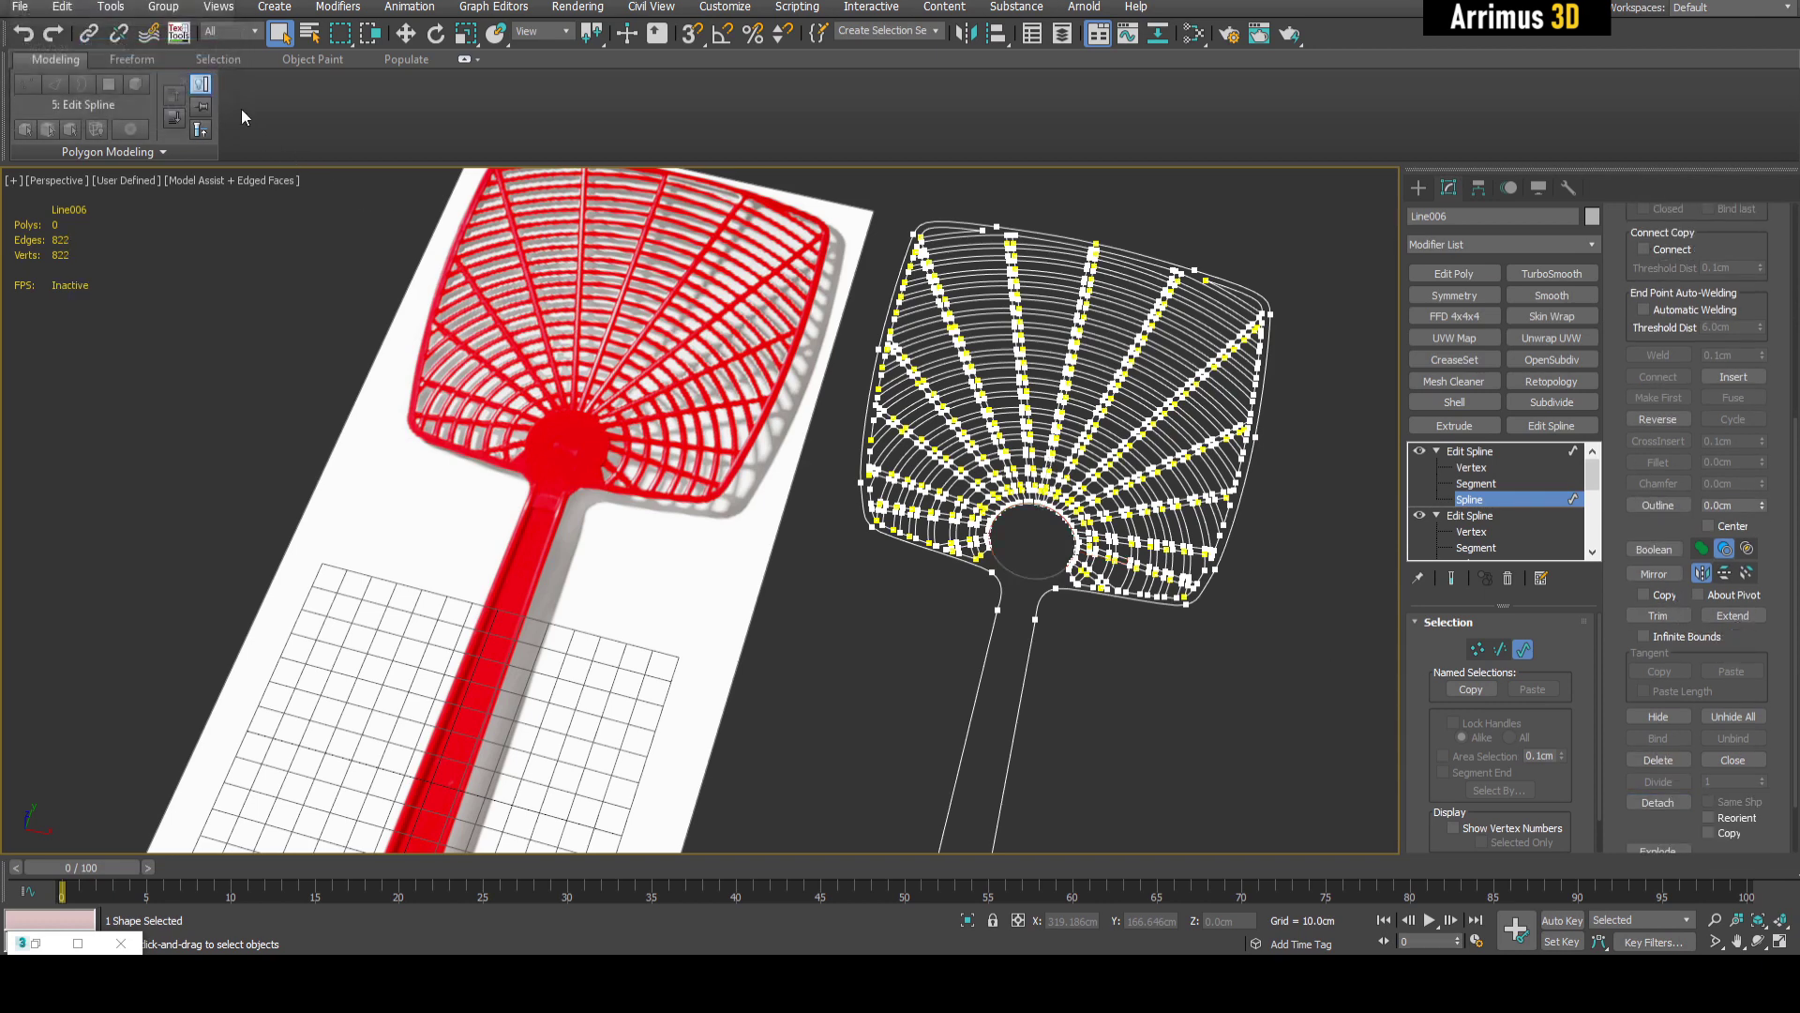
- Attach the hanging-hole circle at the end of the handle to the swatter spline
{"action": "middle_click_drag", "start_coordinate": [1097, 685], "coordinate": [1113, 610]}
{"action": "scroll", "coordinate": [1107, 600], "scroll_direction": "down", "scroll_amount": 3}
{"action": "middle_click_drag", "start_coordinate": [1083, 778], "coordinate": [1085, 615]}
{"action": "middle_click_drag", "start_coordinate": [1060, 816], "coordinate": [1066, 648]}
{"action": "scroll", "coordinate": [985, 637], "scroll_direction": "up", "scroll_amount": 4}
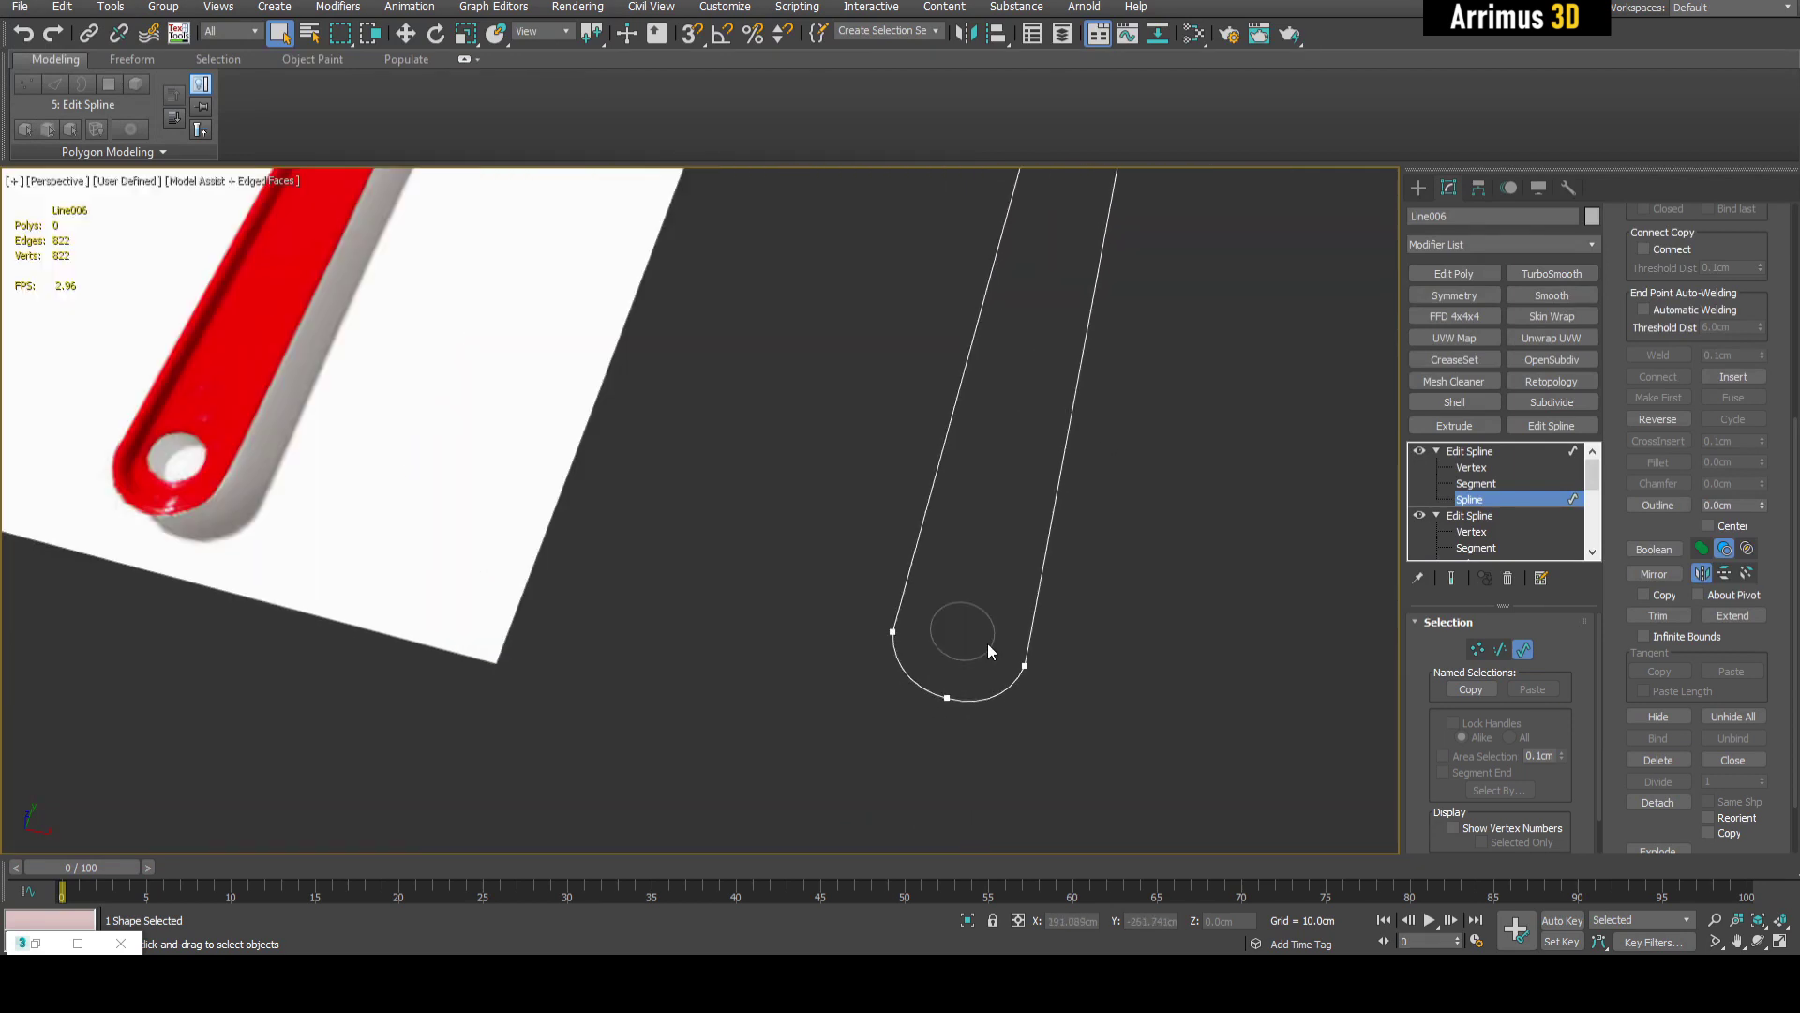
{"action": "middle_click_drag", "start_coordinate": [980, 595], "coordinate": [1040, 638]}
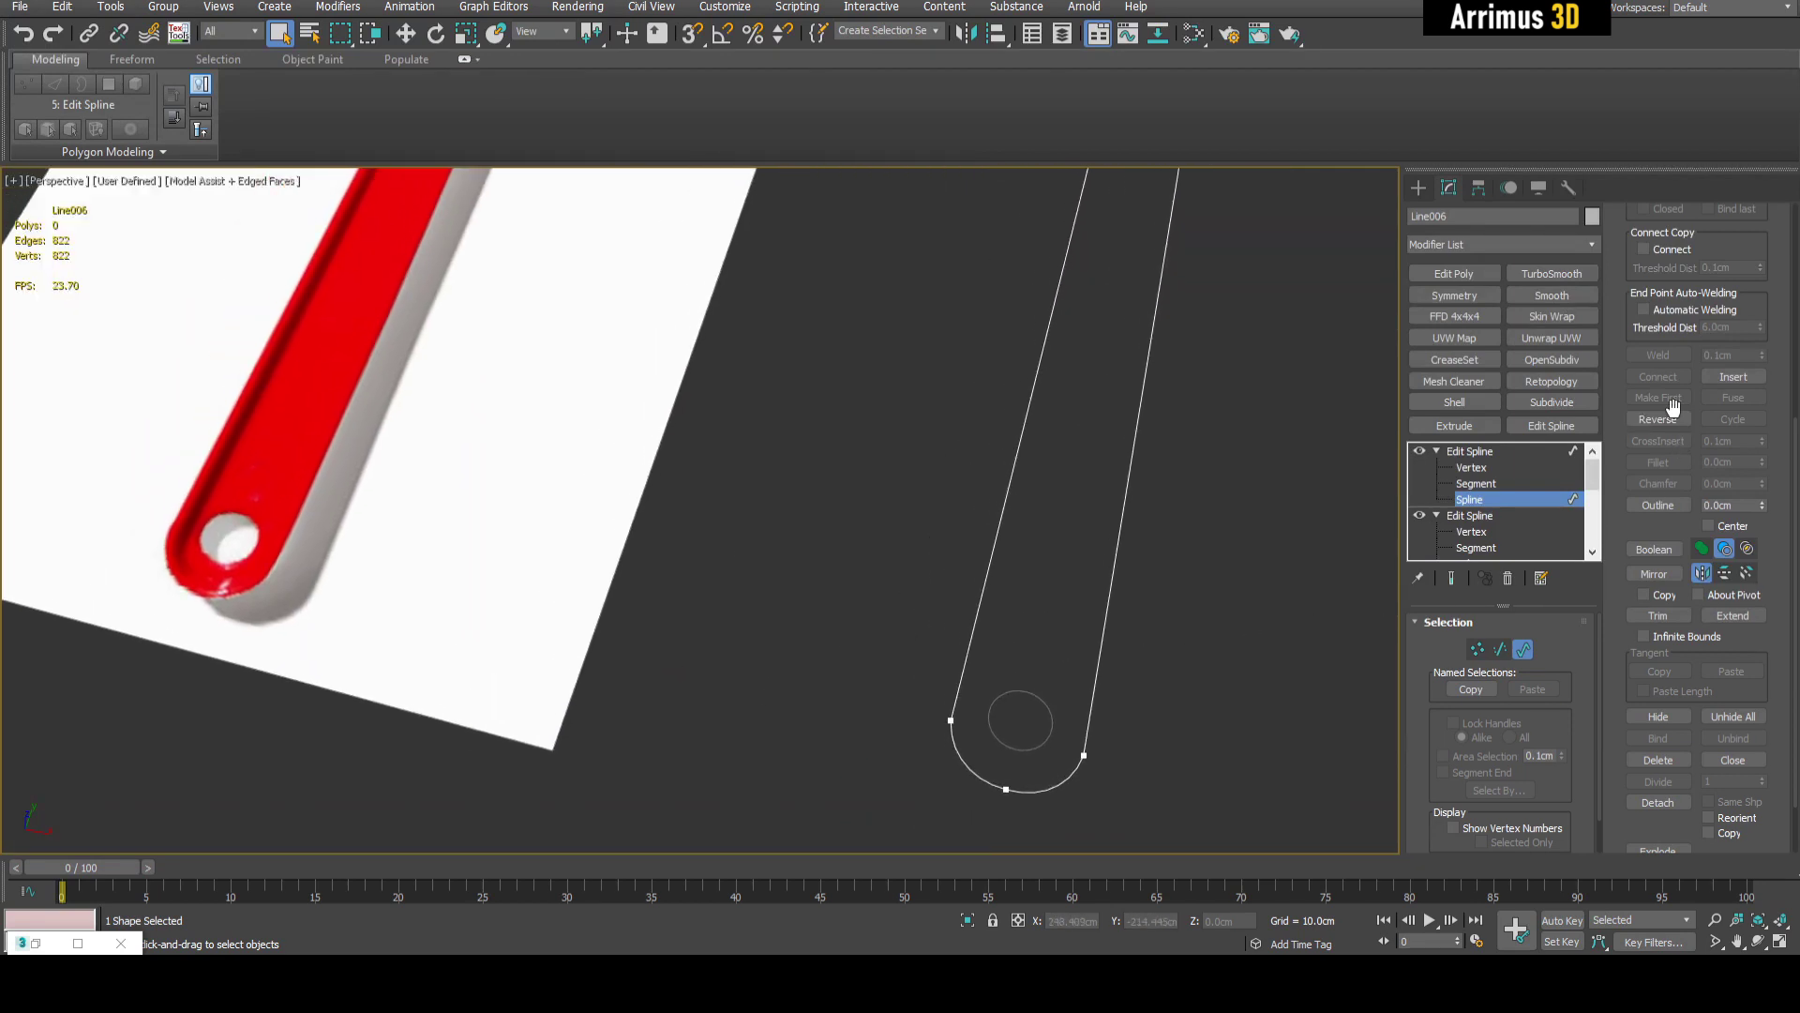
{"action": "scroll", "coordinate": [1657, 574], "scroll_direction": "up", "scroll_amount": 4}
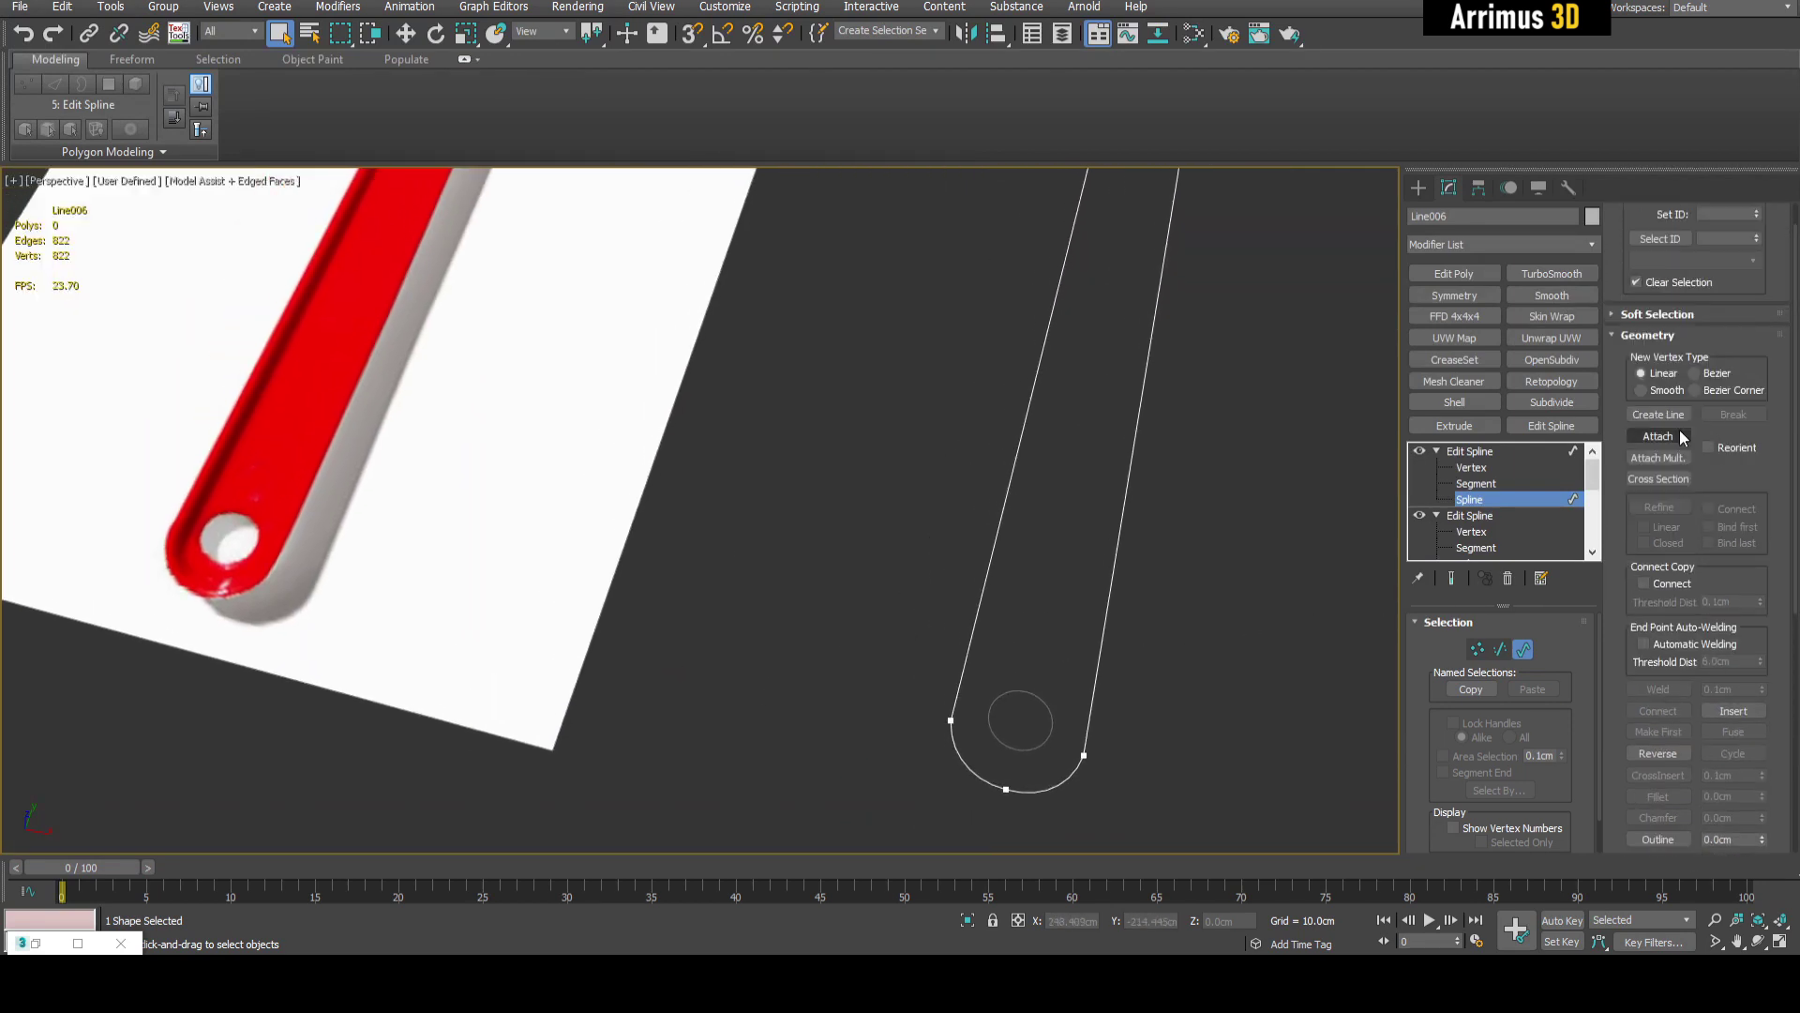
{"action": "left_click", "coordinate": [1659, 437]}
{"action": "left_click", "coordinate": [1011, 689]}
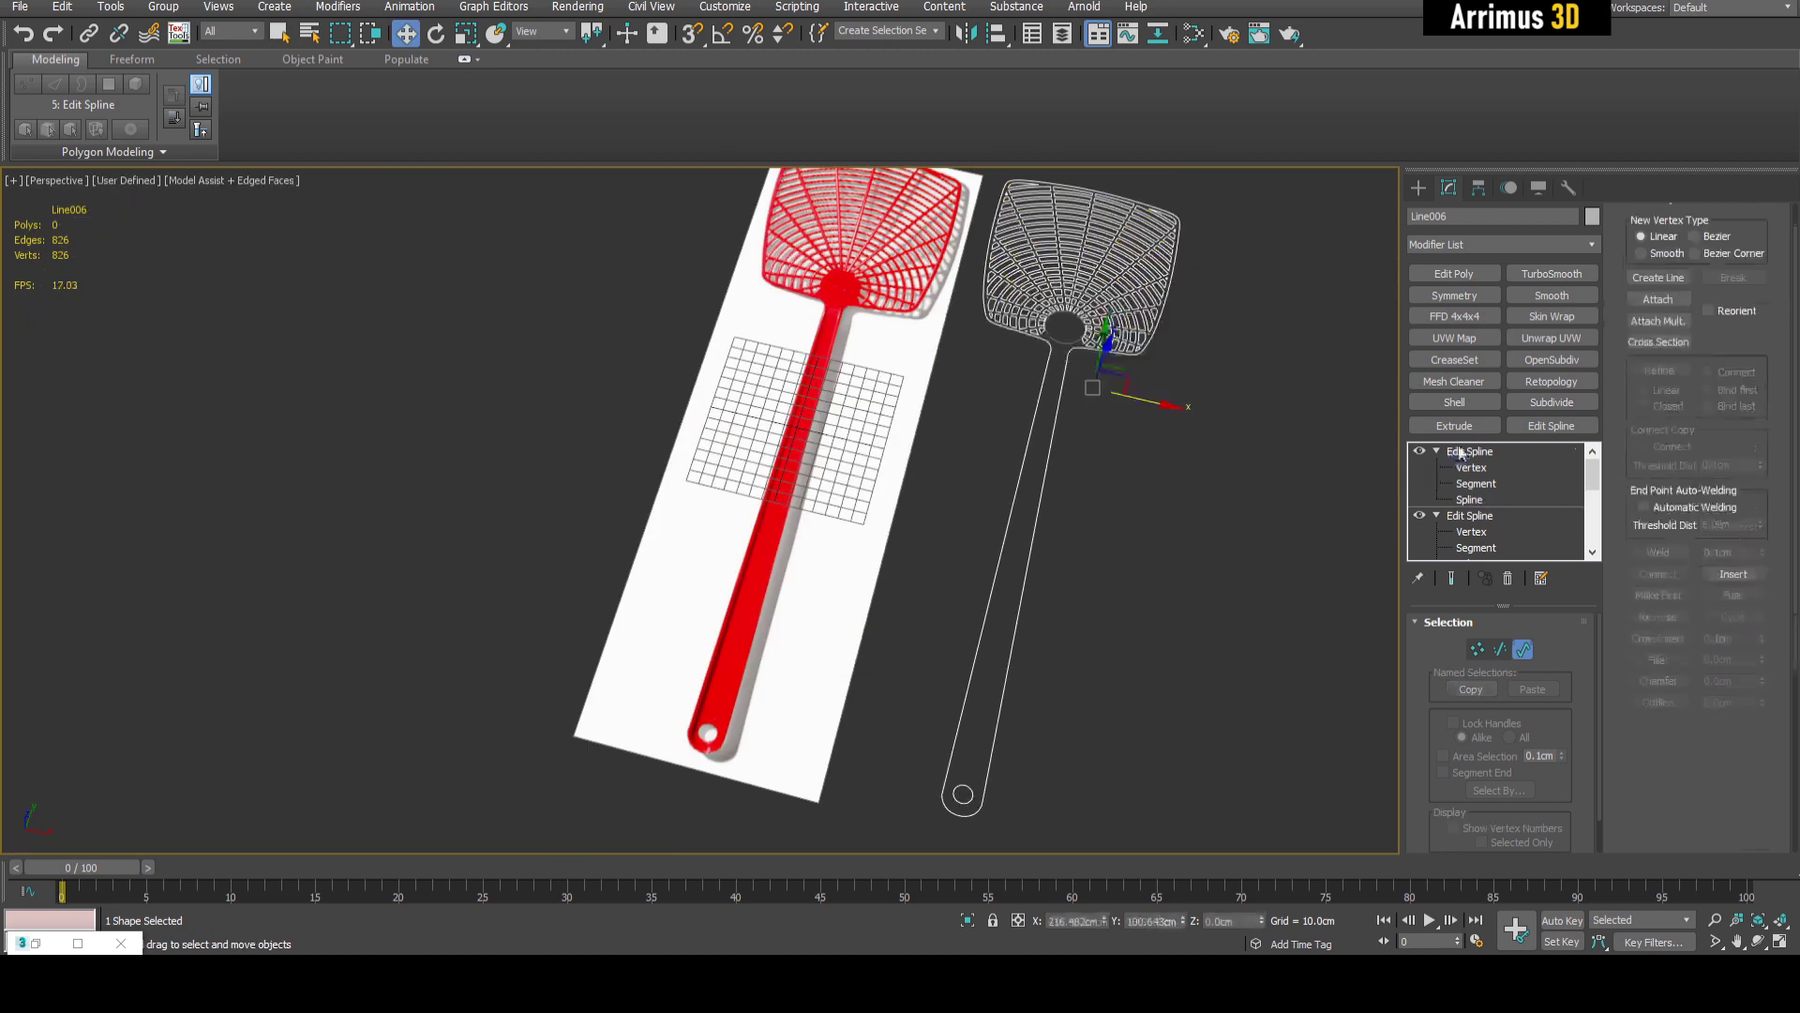
- Add an Extrude modifier to the swatter spline and isolate the swatter together with the reference image
{"action": "left_click", "coordinate": [1469, 451]}
{"action": "left_click", "coordinate": [1470, 428]}
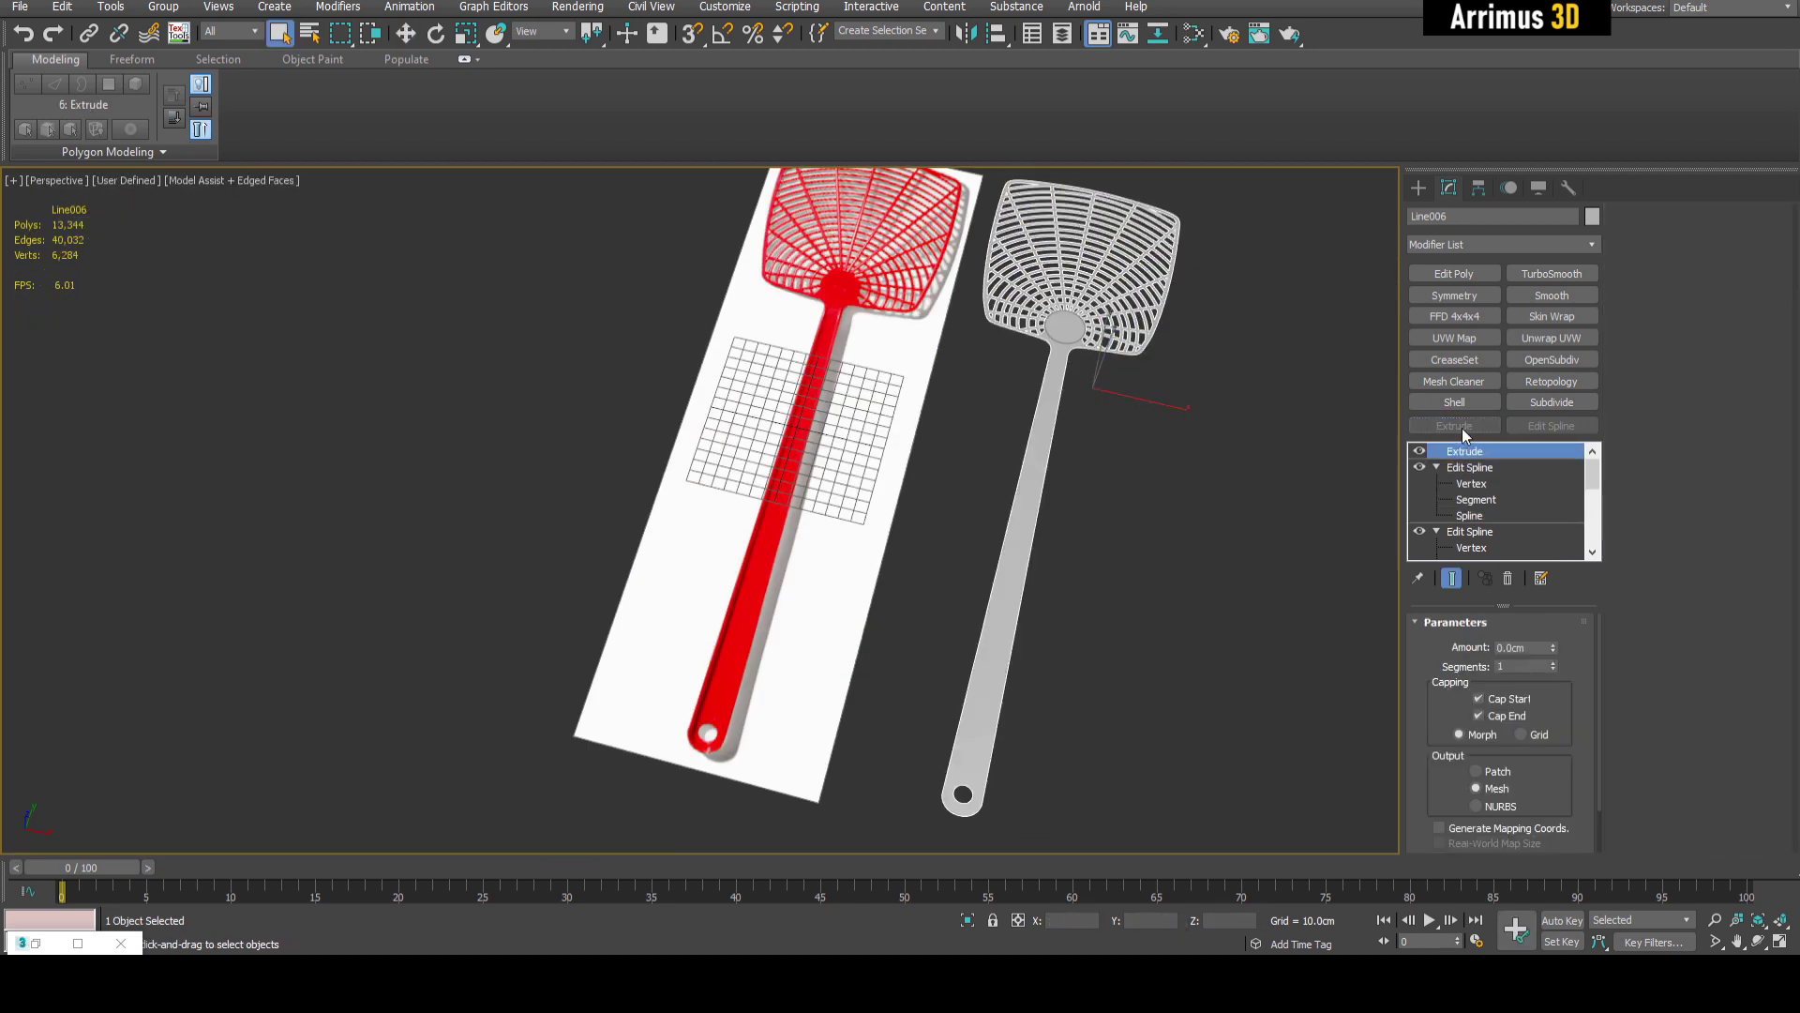
{"action": "scroll", "coordinate": [949, 460], "scroll_direction": "up", "scroll_amount": 3}
{"action": "left_click", "coordinate": [949, 459], "text": "ctrl"}
{"action": "key", "text": "alt+q"}
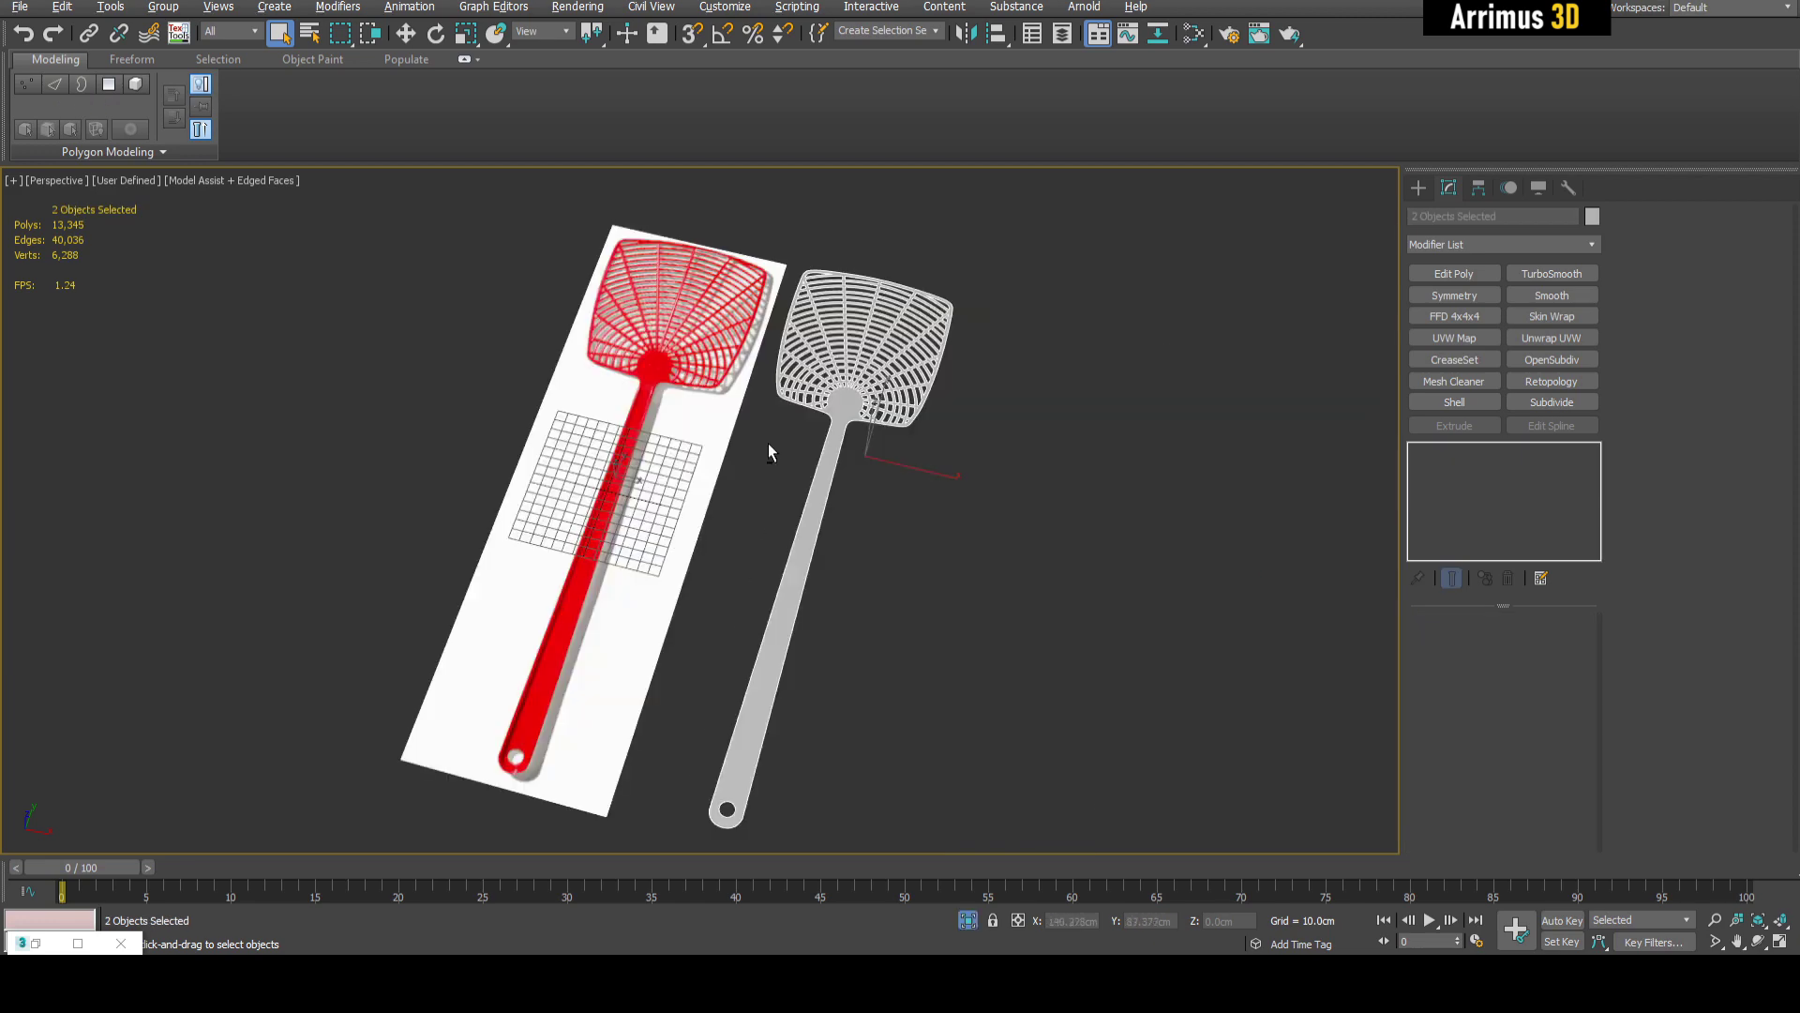
- Set the swatter's Extrude amount to 5 cm
{"action": "middle_click_drag", "start_coordinate": [767, 443], "coordinate": [766, 405], "text": "alt"}
{"action": "middle_click_drag", "start_coordinate": [766, 405], "coordinate": [932, 553]}
{"action": "scroll", "coordinate": [932, 554], "scroll_direction": "up", "scroll_amount": 4}
{"action": "left_click", "coordinate": [1066, 441]}
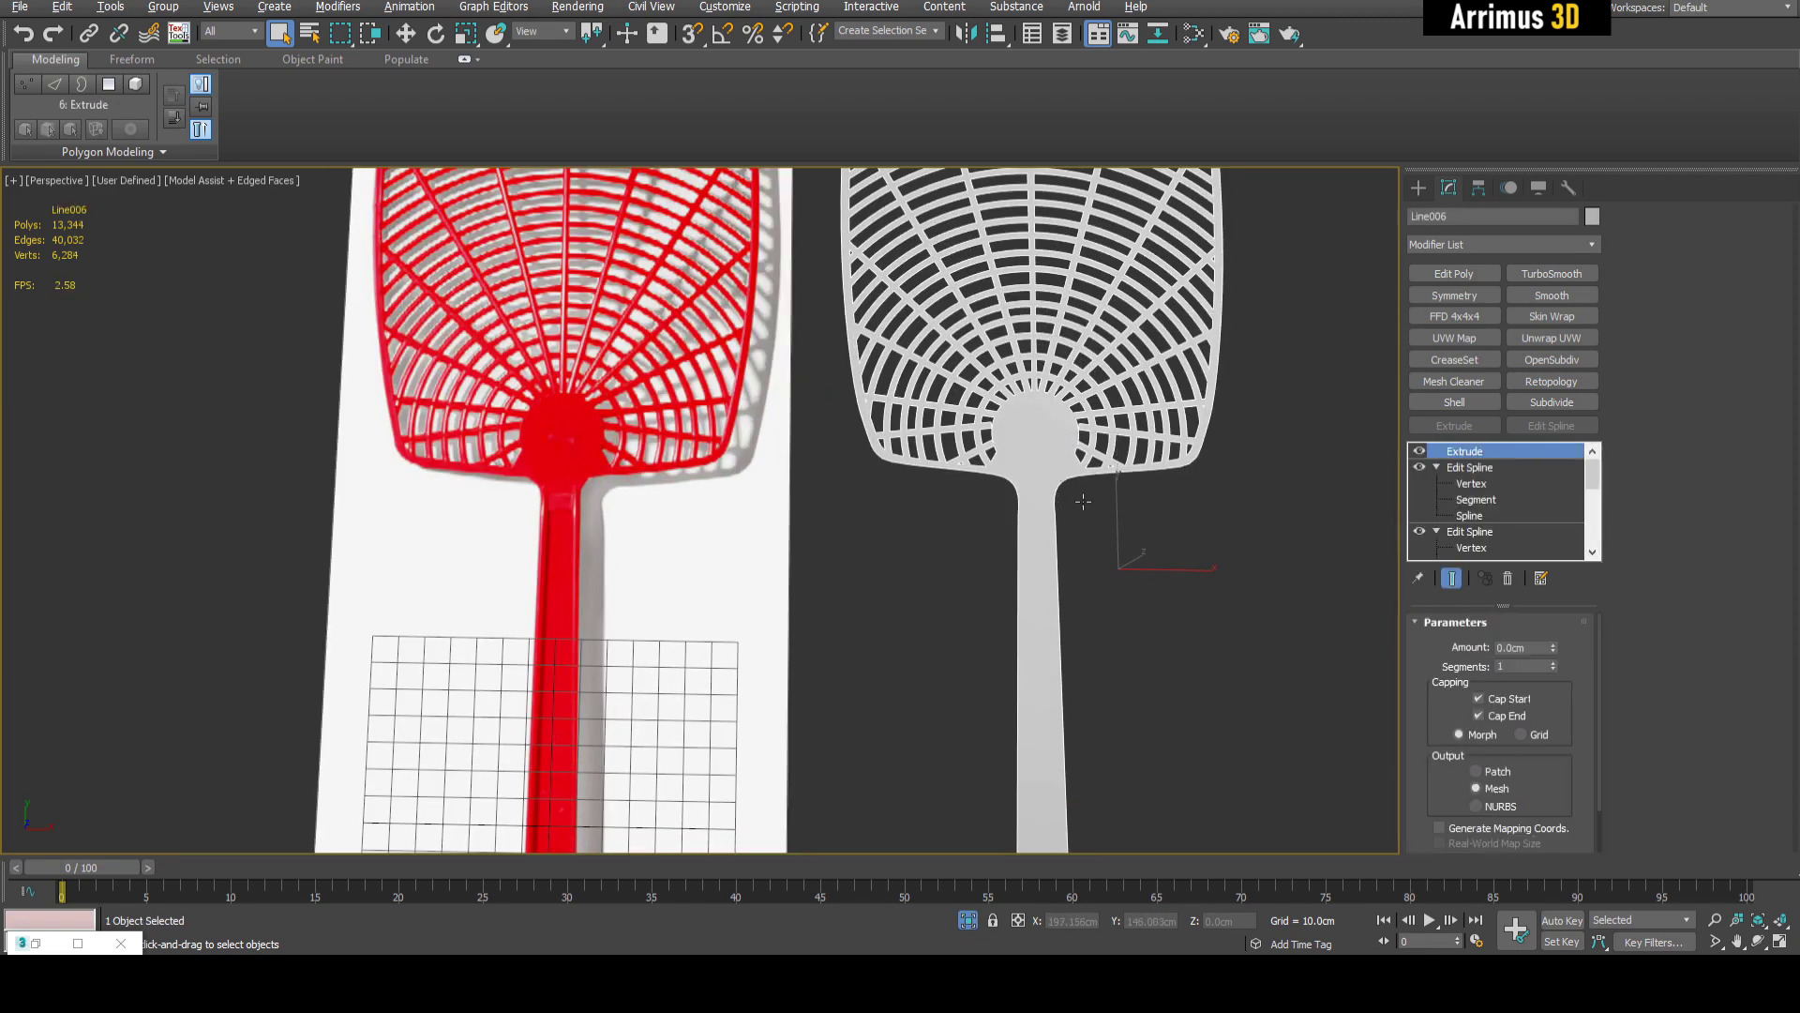
{"action": "middle_click_drag", "start_coordinate": [1090, 514], "coordinate": [1127, 502], "text": "alt"}
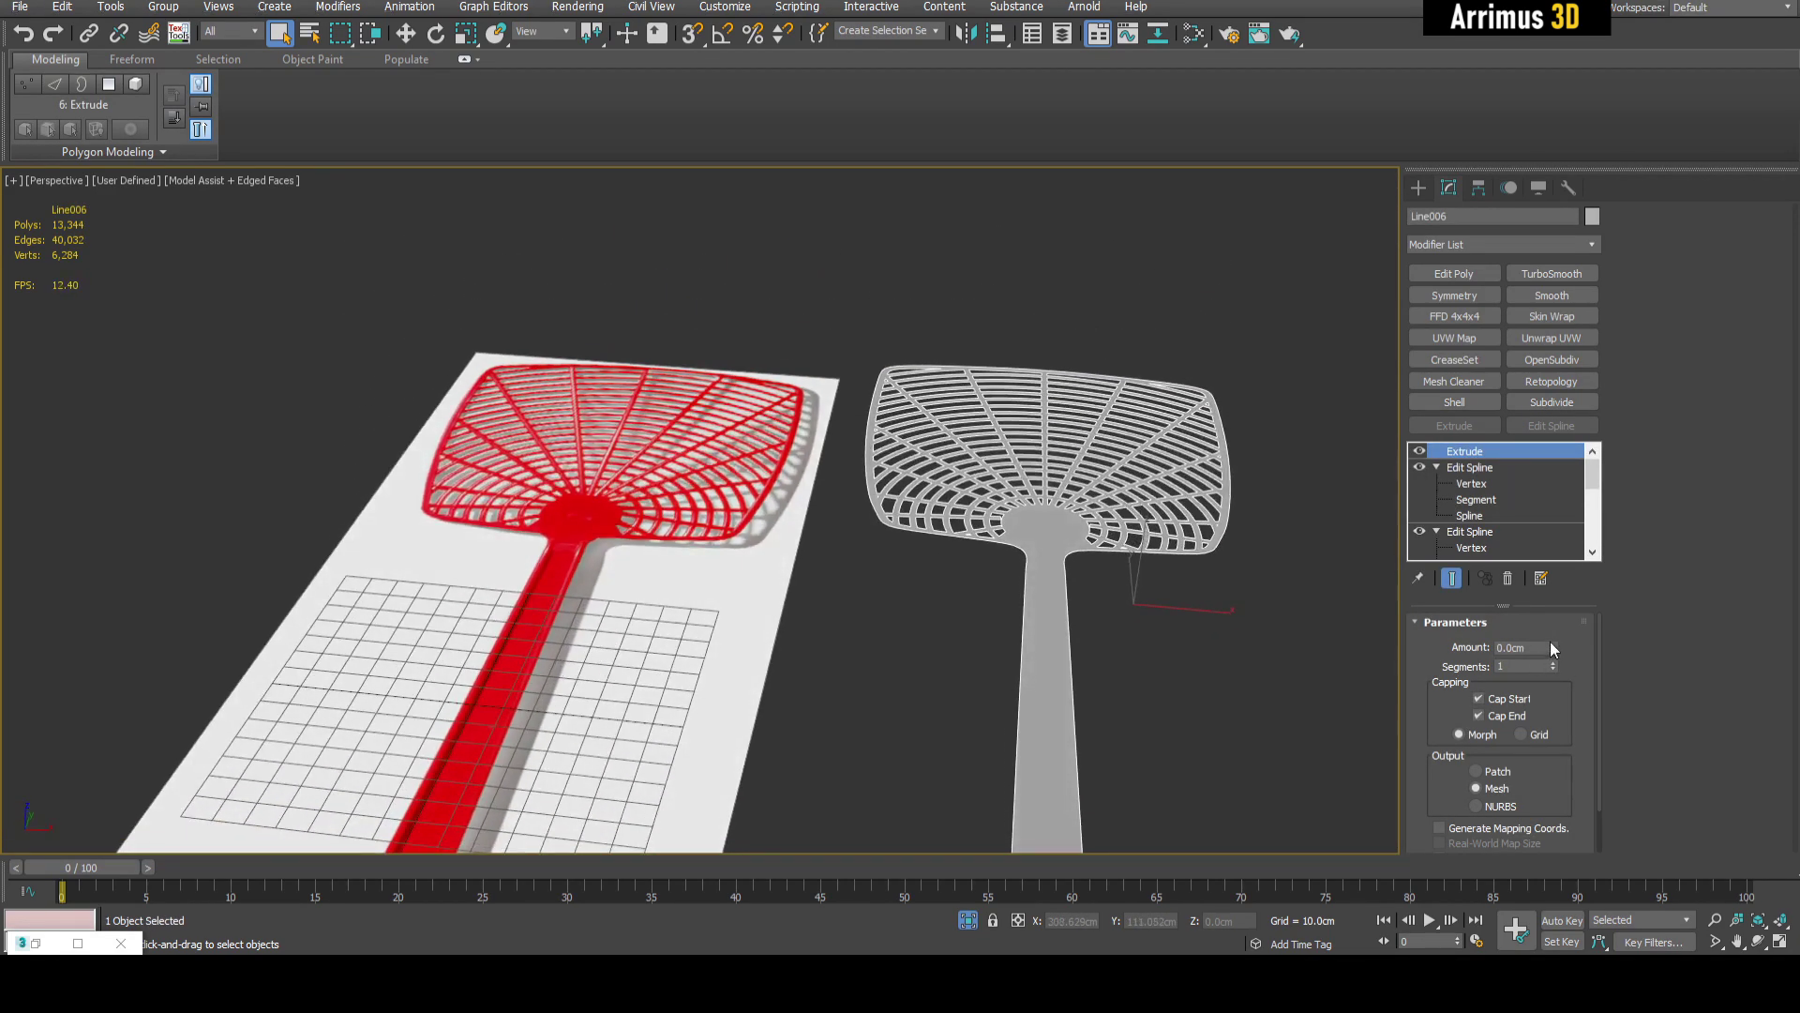
{"action": "left_click_drag", "start_coordinate": [1556, 606], "coordinate": [1555, 597]}
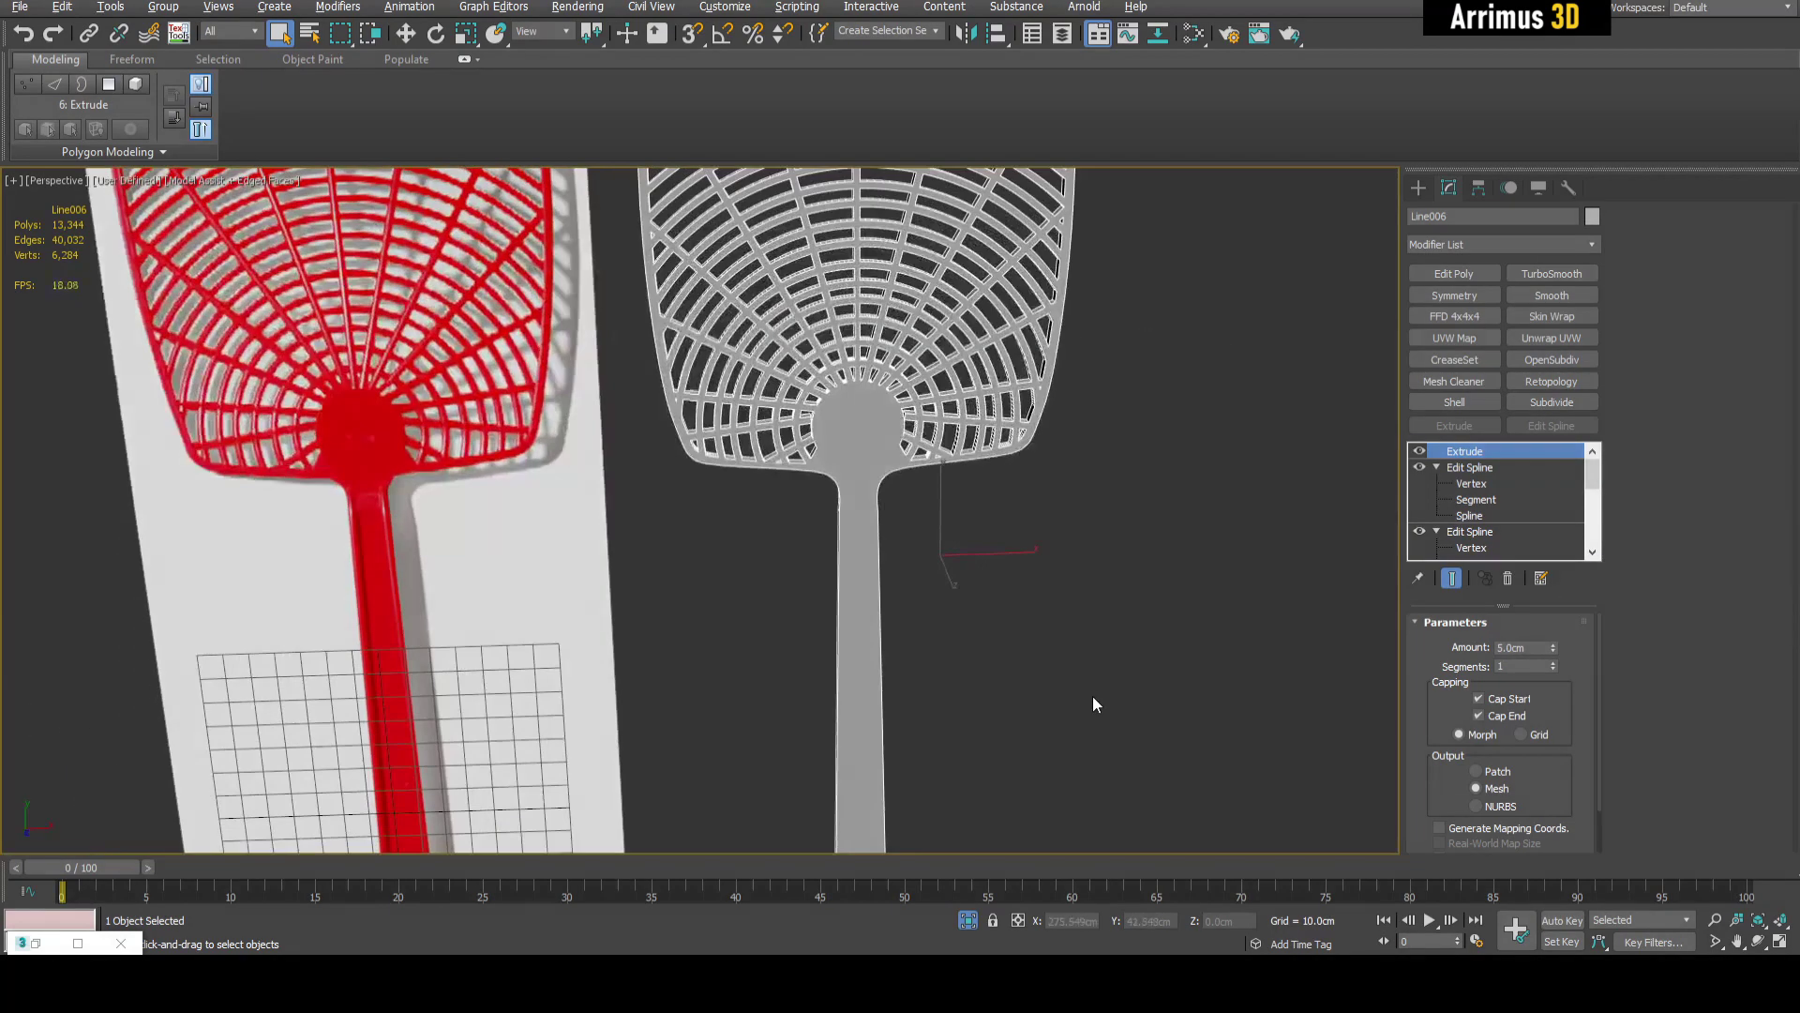
- Examine the extruded swatter from several angles with and without its edges displayed
{"action": "middle_click_drag", "start_coordinate": [1093, 696], "coordinate": [1144, 655], "text": "alt"}
{"action": "left_click", "coordinate": [1143, 655]}
{"action": "key", "text": "F4"}
{"action": "scroll", "coordinate": [1061, 501], "scroll_direction": "down", "scroll_amount": 3}
{"action": "middle_click_drag", "start_coordinate": [1060, 500], "coordinate": [992, 424], "text": "alt"}
{"action": "key", "text": "F4"}
{"action": "left_click", "coordinate": [848, 445]}
{"action": "middle_click_drag", "start_coordinate": [876, 434], "coordinate": [1020, 511], "text": "alt"}
- Try adding an Edit Poly modifier and rotating the vertices at the handle's hanging-hole end
{"action": "left_click", "coordinate": [1458, 273]}
{"action": "key", "text": "1"}
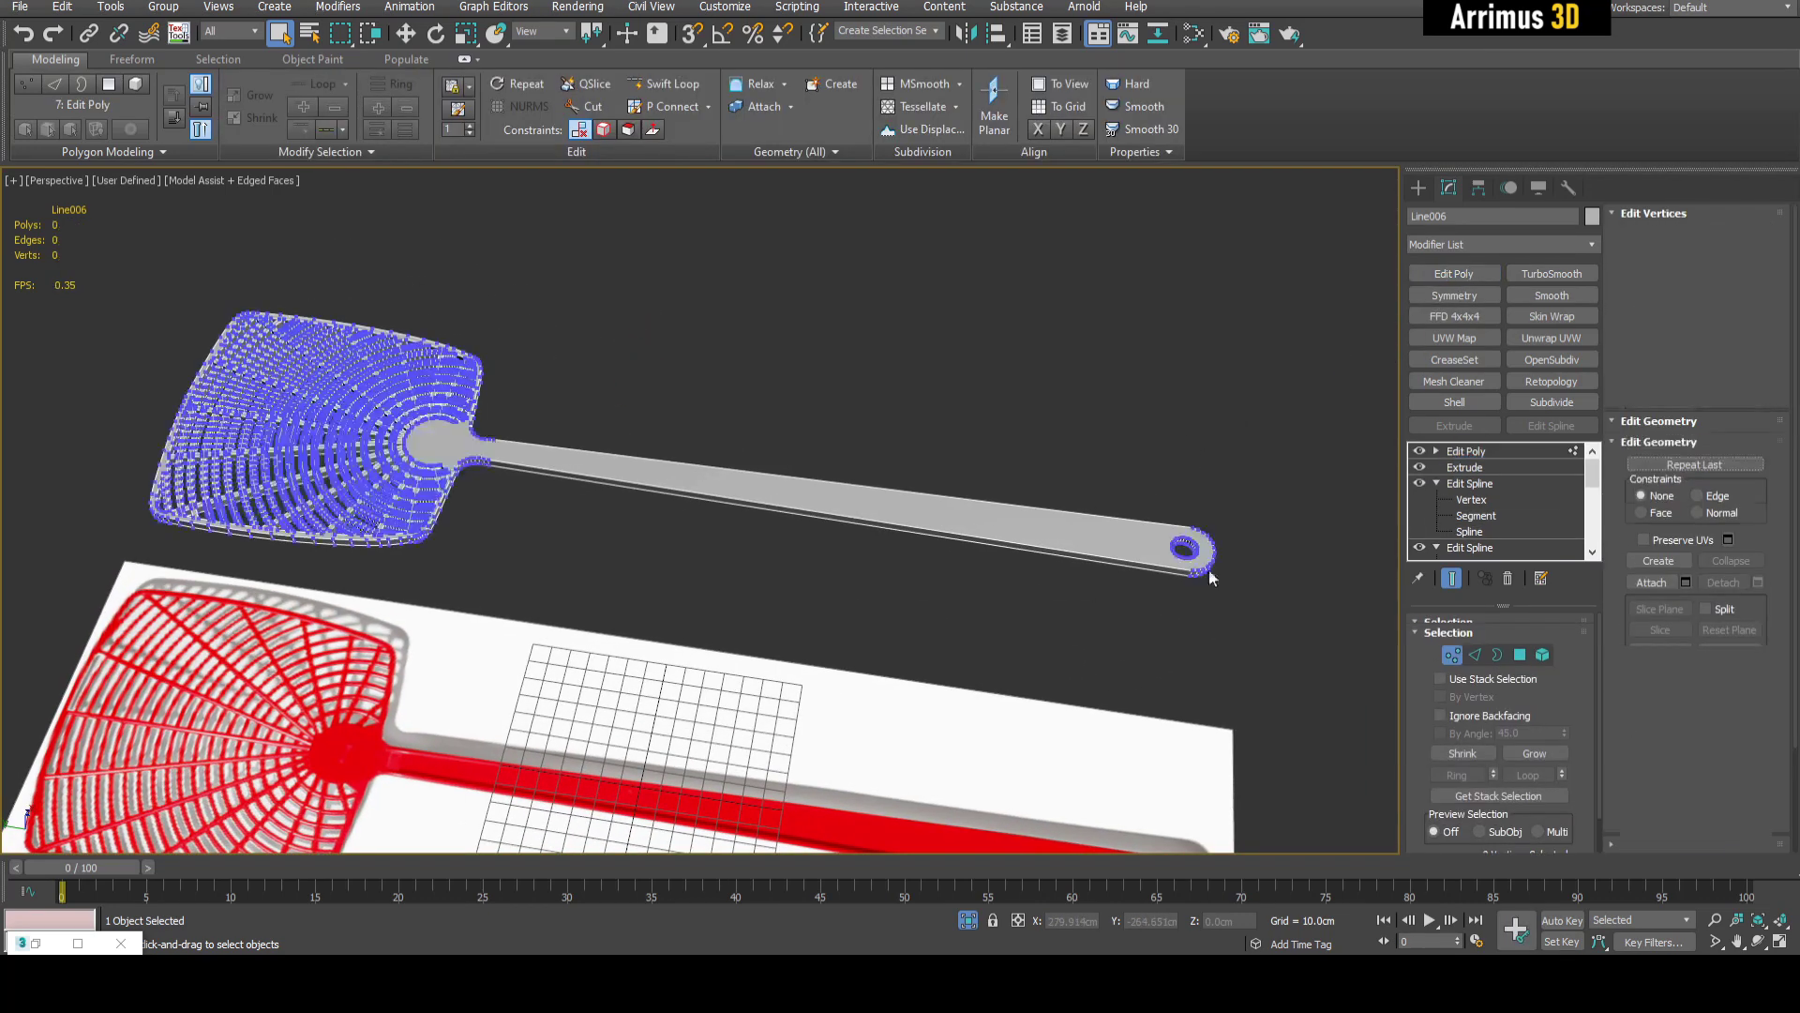
{"action": "left_click_drag", "start_coordinate": [1071, 419], "coordinate": [1274, 620]}
{"action": "key", "text": "e"}
{"action": "middle_click_drag", "start_coordinate": [1172, 562], "coordinate": [579, 441], "text": "alt"}
{"action": "left_click_drag", "start_coordinate": [596, 454], "coordinate": [796, 602]}
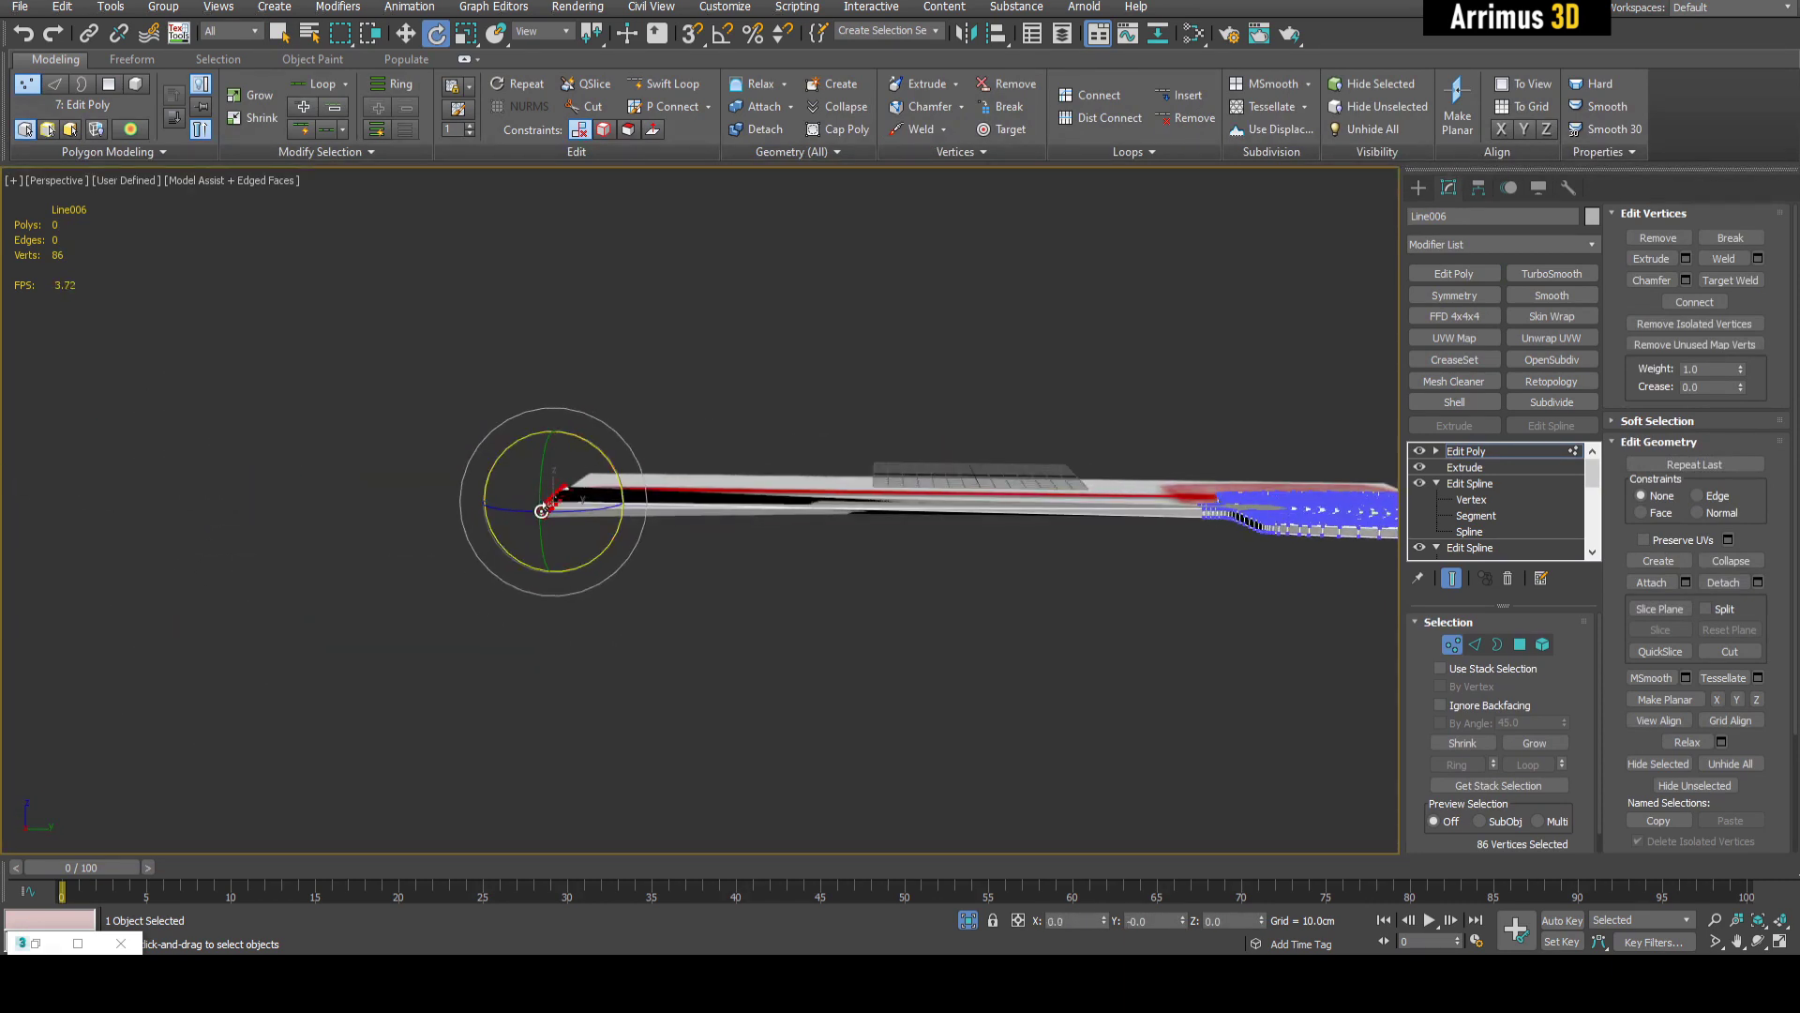
{"action": "middle_click_drag", "start_coordinate": [582, 489], "coordinate": [795, 596], "text": "alt"}
{"action": "key", "text": "1"}
{"action": "key", "text": "q"}
- Refine the Edit Spline below the Extrude with two vertices on the curve joining two cells beside the neck opening
{"action": "middle_click_drag", "start_coordinate": [921, 422], "coordinate": [853, 527]}
{"action": "scroll", "coordinate": [848, 567], "scroll_direction": "down", "scroll_amount": 5}
{"action": "key", "text": "F4"}
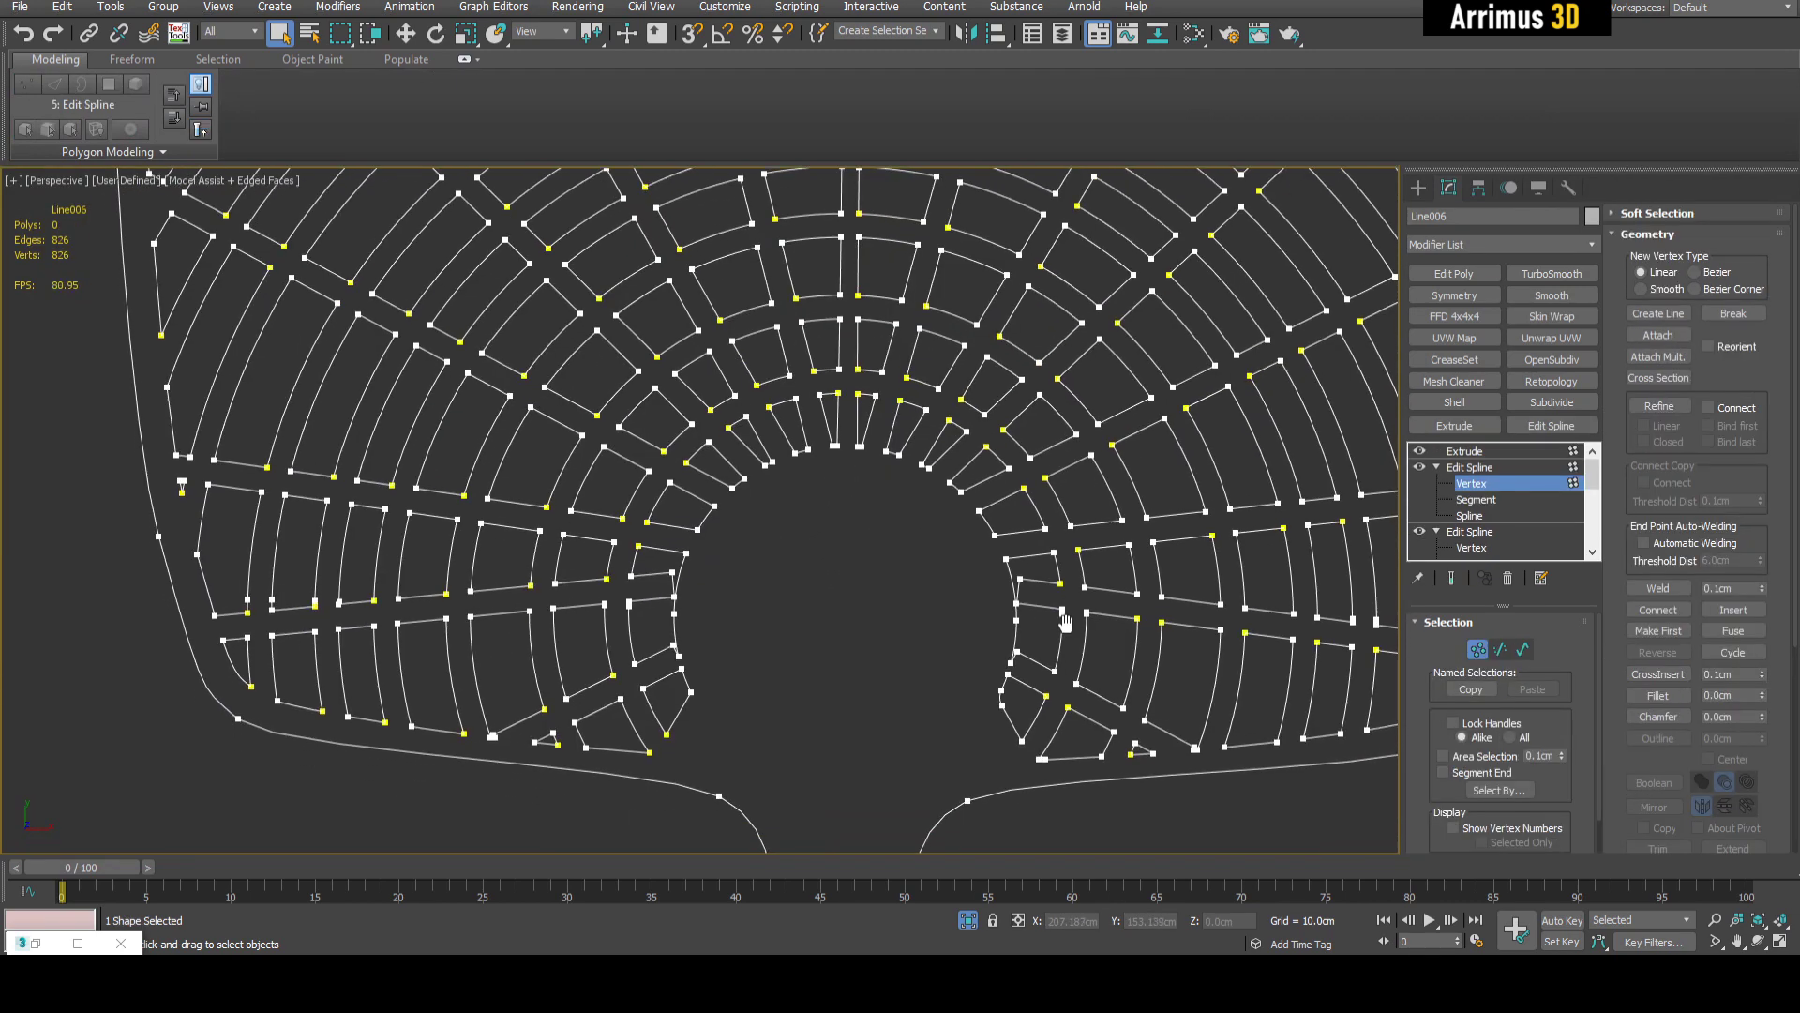
{"action": "scroll", "coordinate": [1020, 617], "scroll_direction": "up", "scroll_amount": 5}
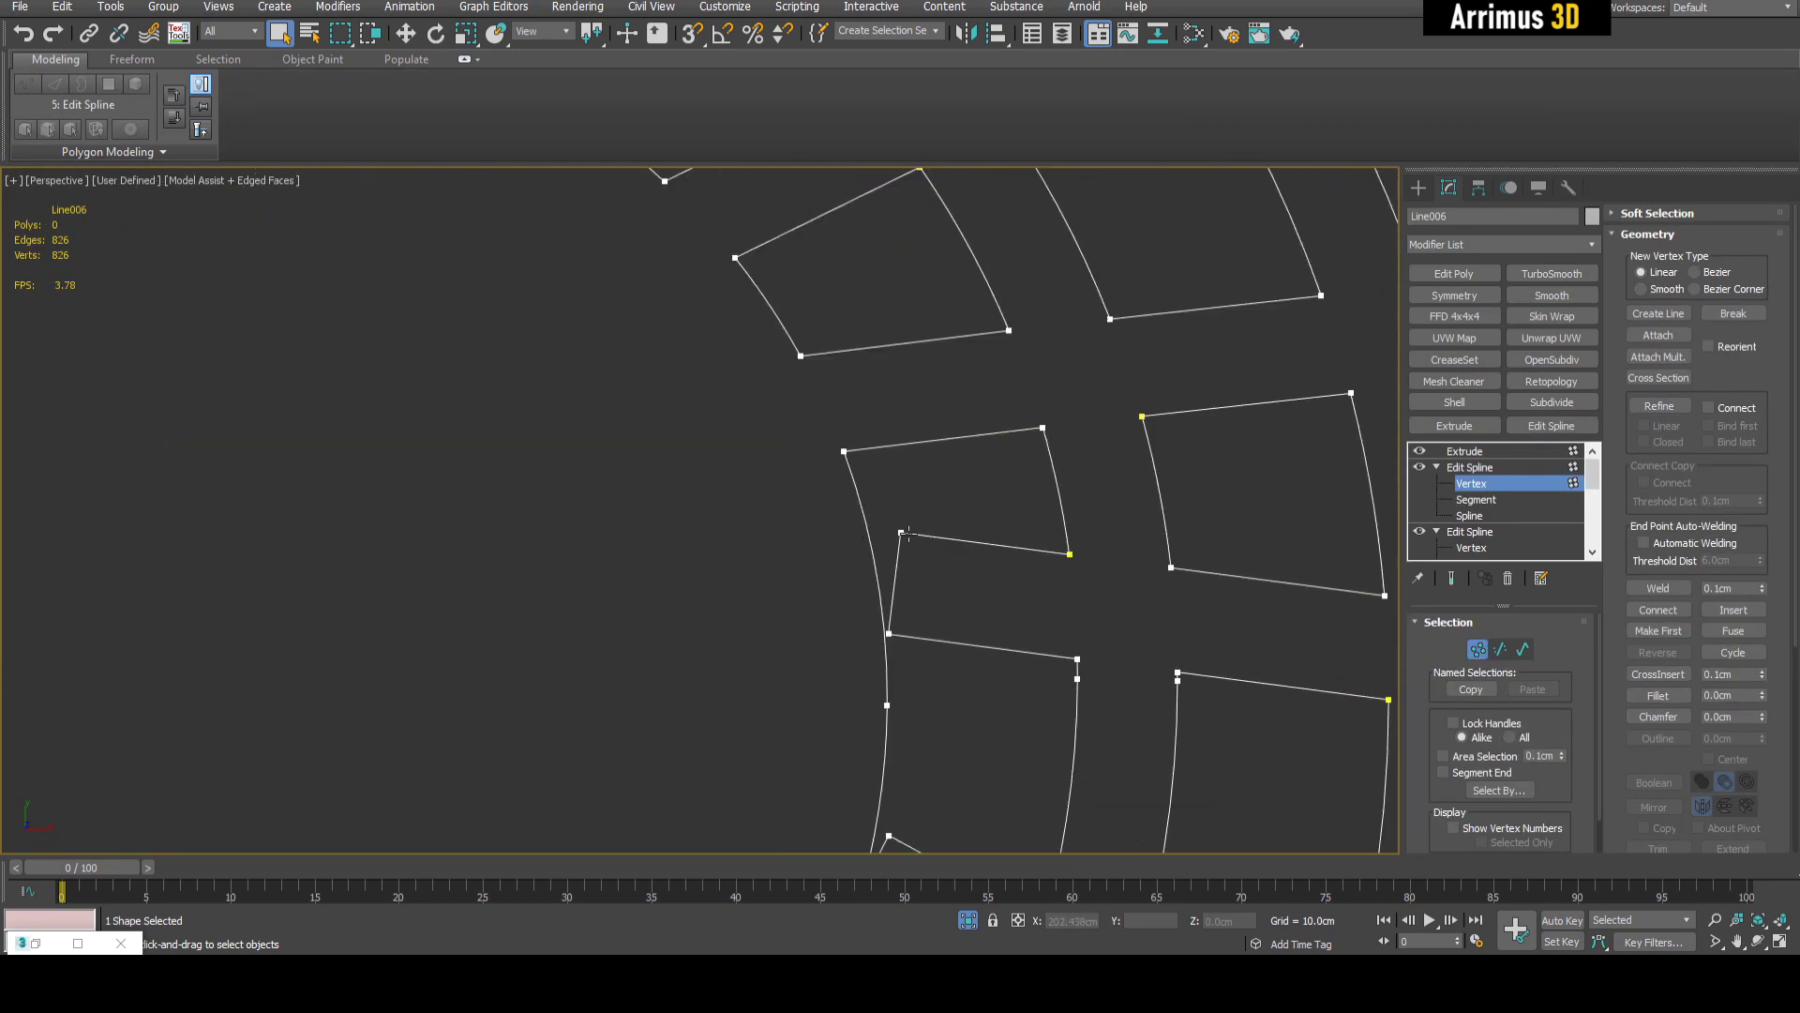
{"action": "scroll", "coordinate": [895, 539], "scroll_direction": "up", "scroll_amount": 4}
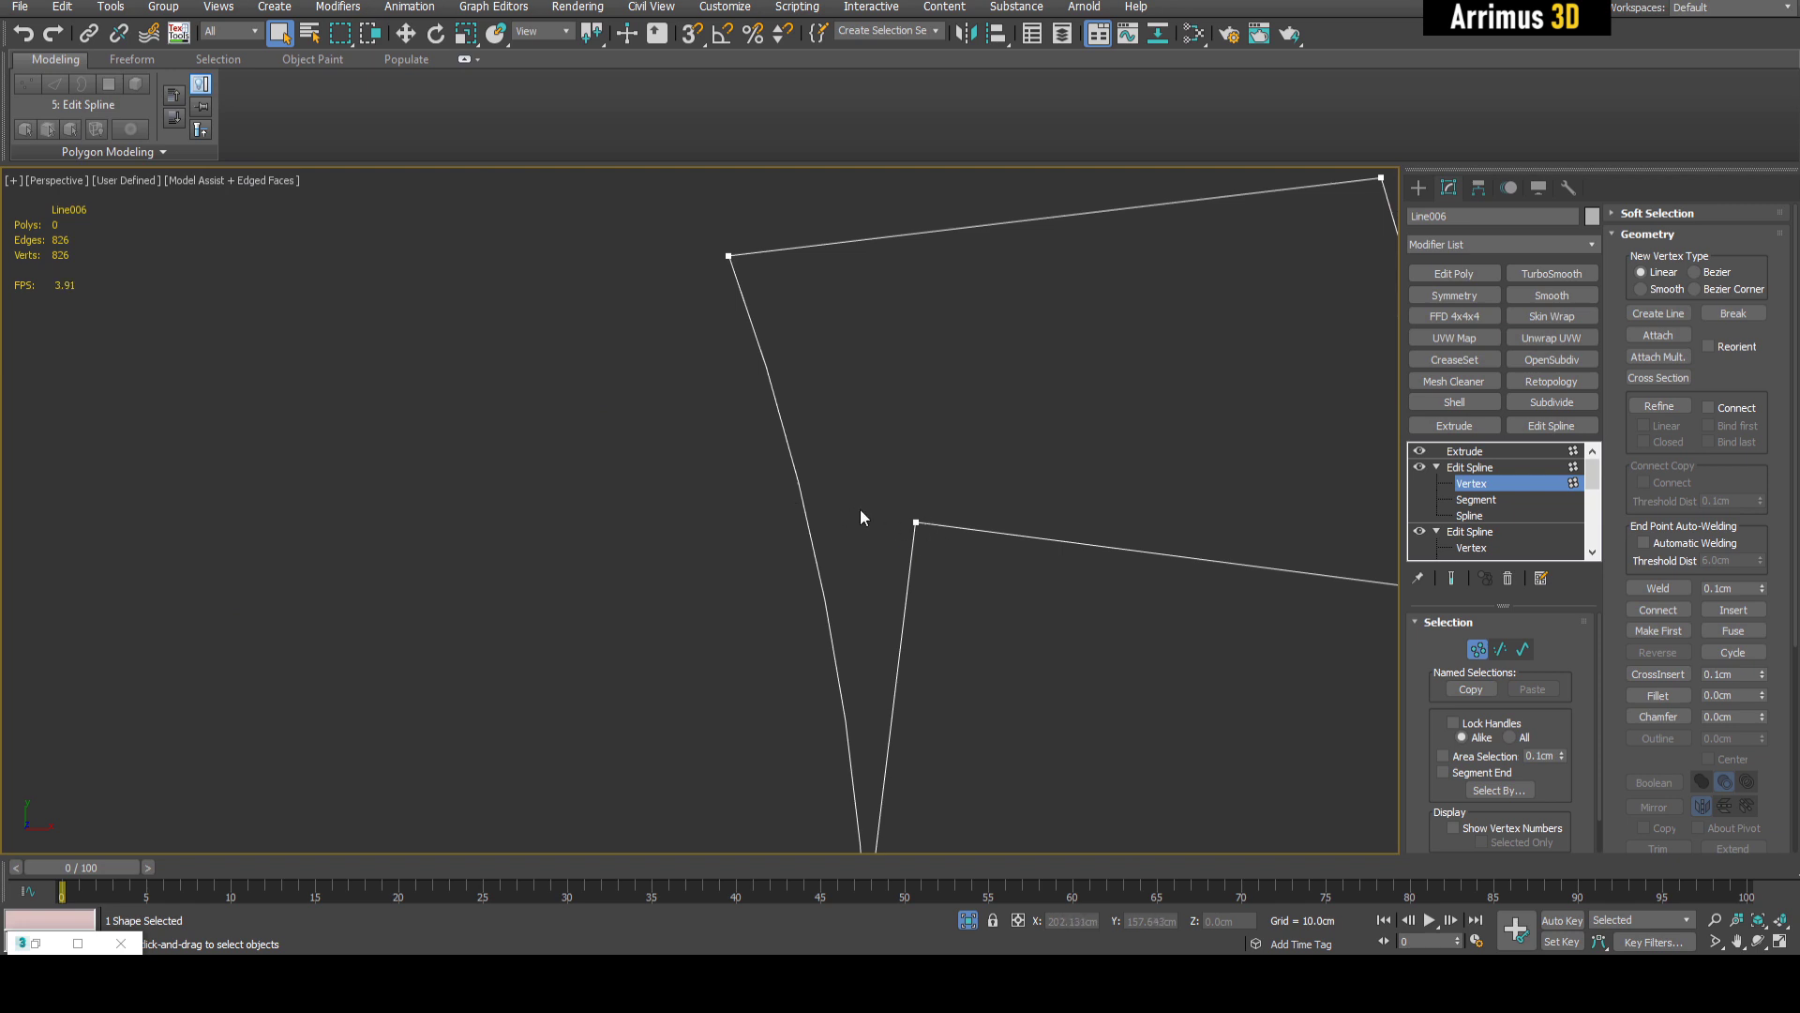
{"action": "scroll", "coordinate": [874, 515], "scroll_direction": "down", "scroll_amount": 2}
{"action": "left_click", "coordinate": [1656, 406]}
{"action": "scroll", "coordinate": [937, 553], "scroll_direction": "up", "scroll_amount": 3}
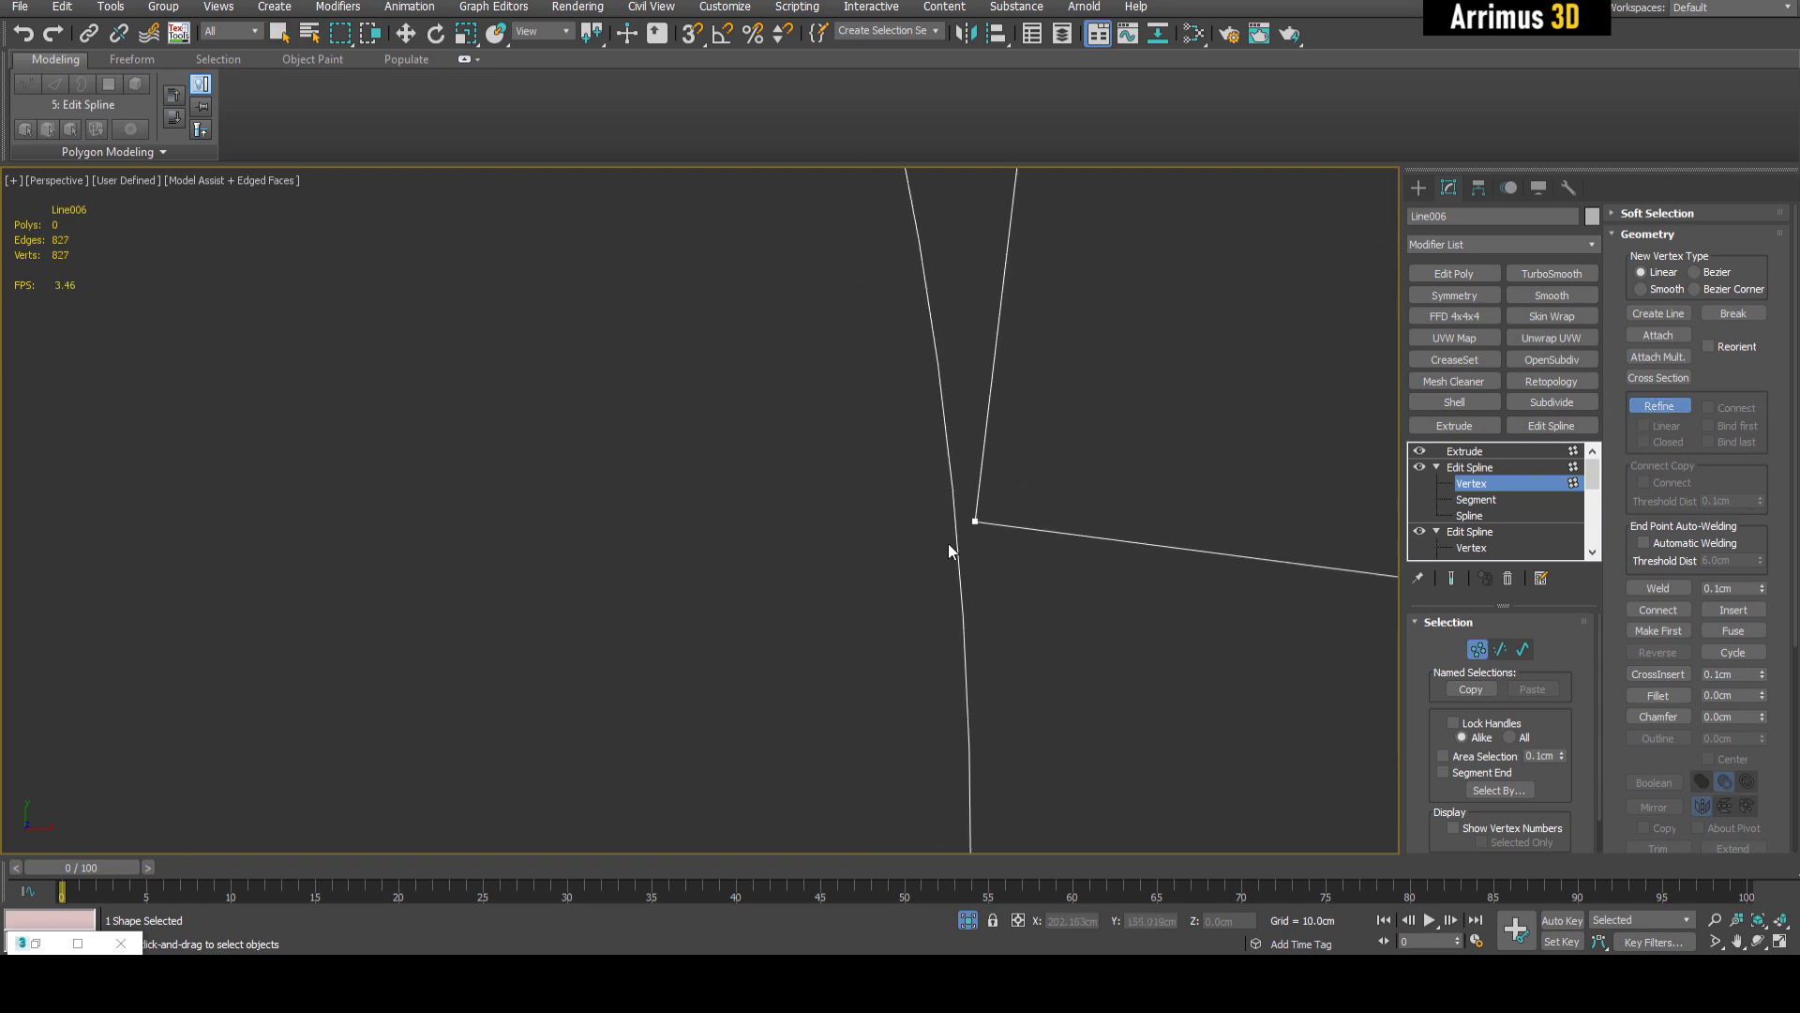
{"action": "left_click", "coordinate": [956, 526]}
{"action": "key", "text": "w"}
{"action": "middle_click_drag", "start_coordinate": [1012, 469], "coordinate": [1050, 681]}
{"action": "scroll", "coordinate": [1050, 682], "scroll_direction": "down", "scroll_amount": 3}
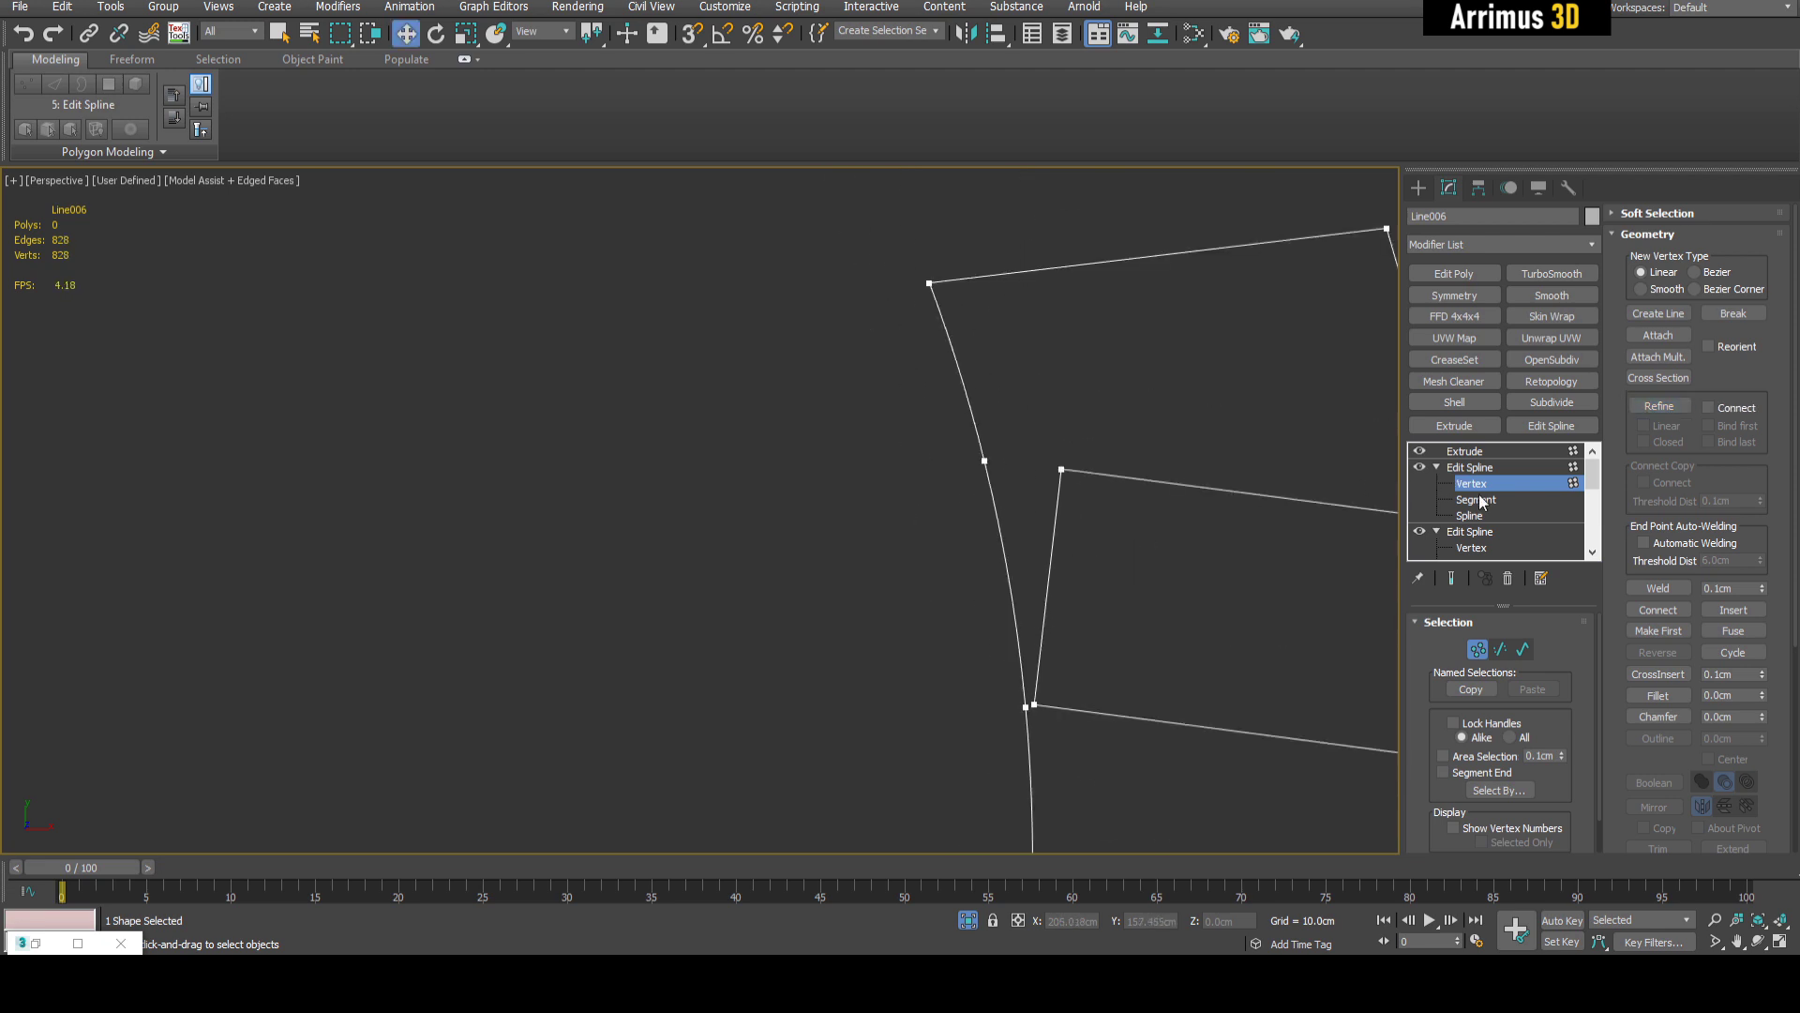
- Delete the two segments that bridge the neighbouring cells beside the neck opening
{"action": "left_click", "coordinate": [1477, 498]}
{"action": "left_click_drag", "start_coordinate": [936, 522], "coordinate": [1195, 594]}
{"action": "key", "text": "Delete"}
{"action": "middle_click_drag", "start_coordinate": [1194, 594], "coordinate": [1020, 577]}
{"action": "key", "text": "1"}
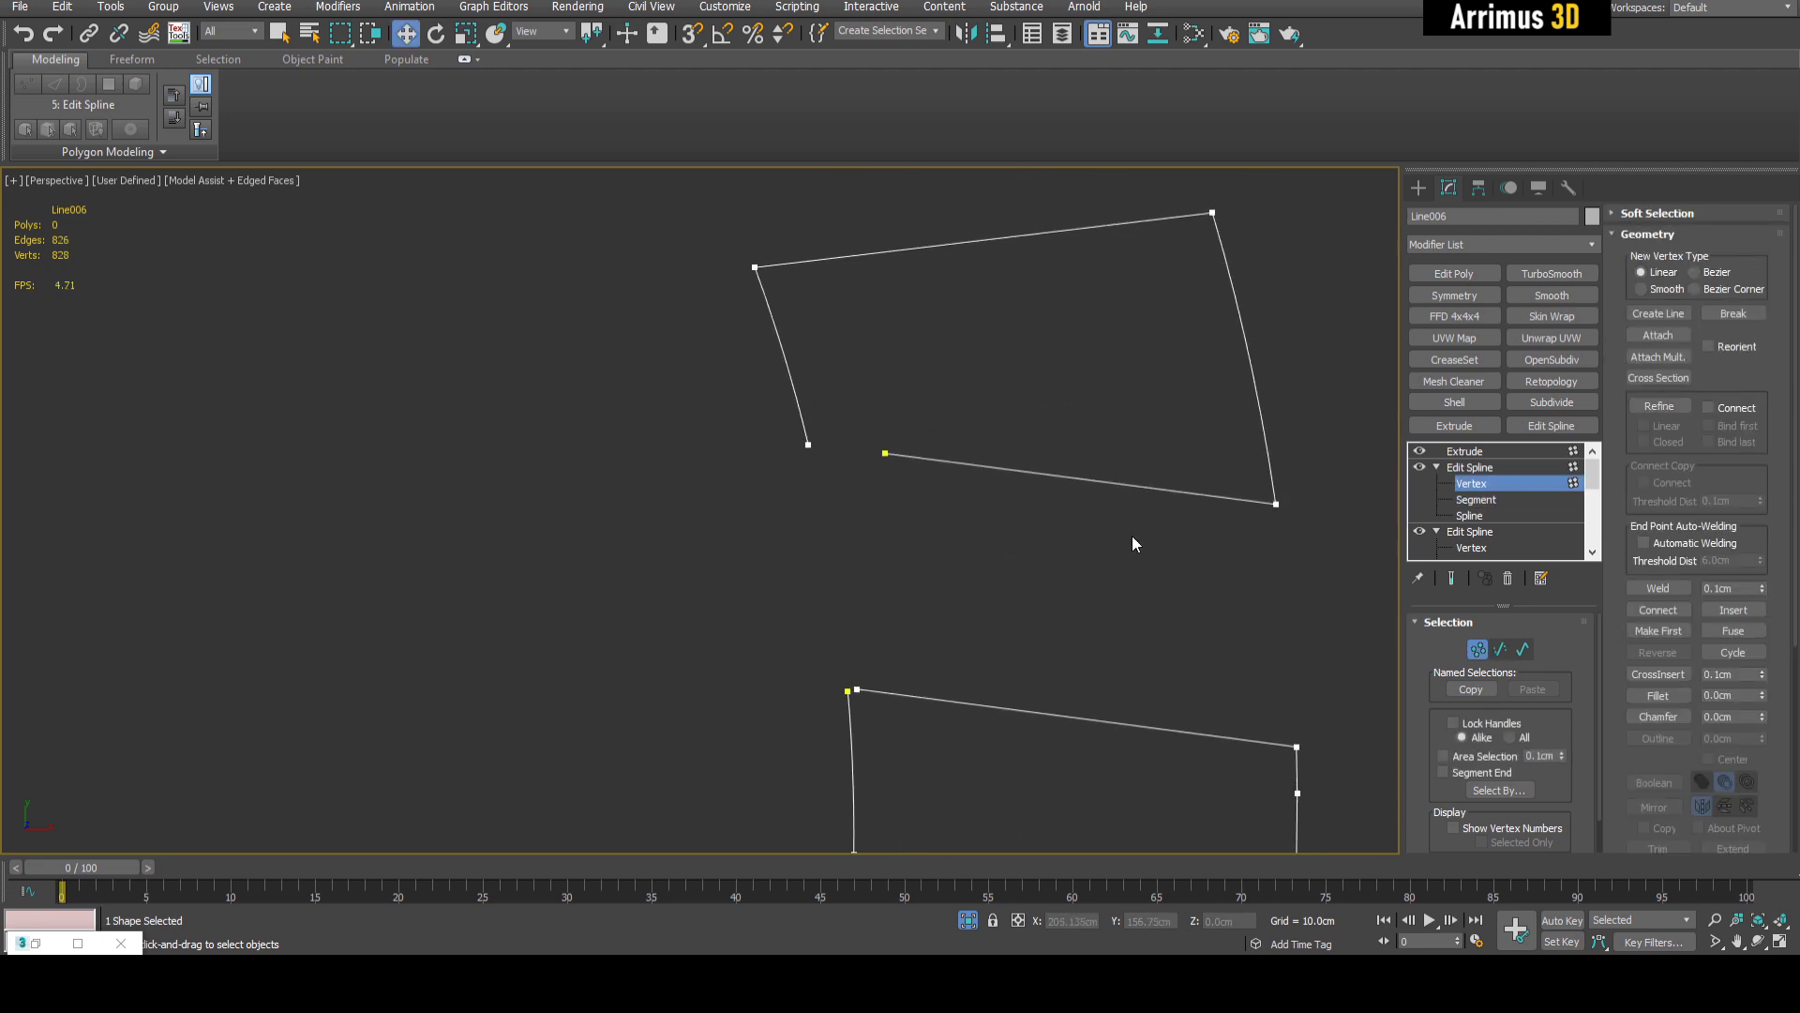
- Connect the open ends of both separated cells and delete the surplus vertex beside each new corner
{"action": "left_click", "coordinate": [1658, 609]}
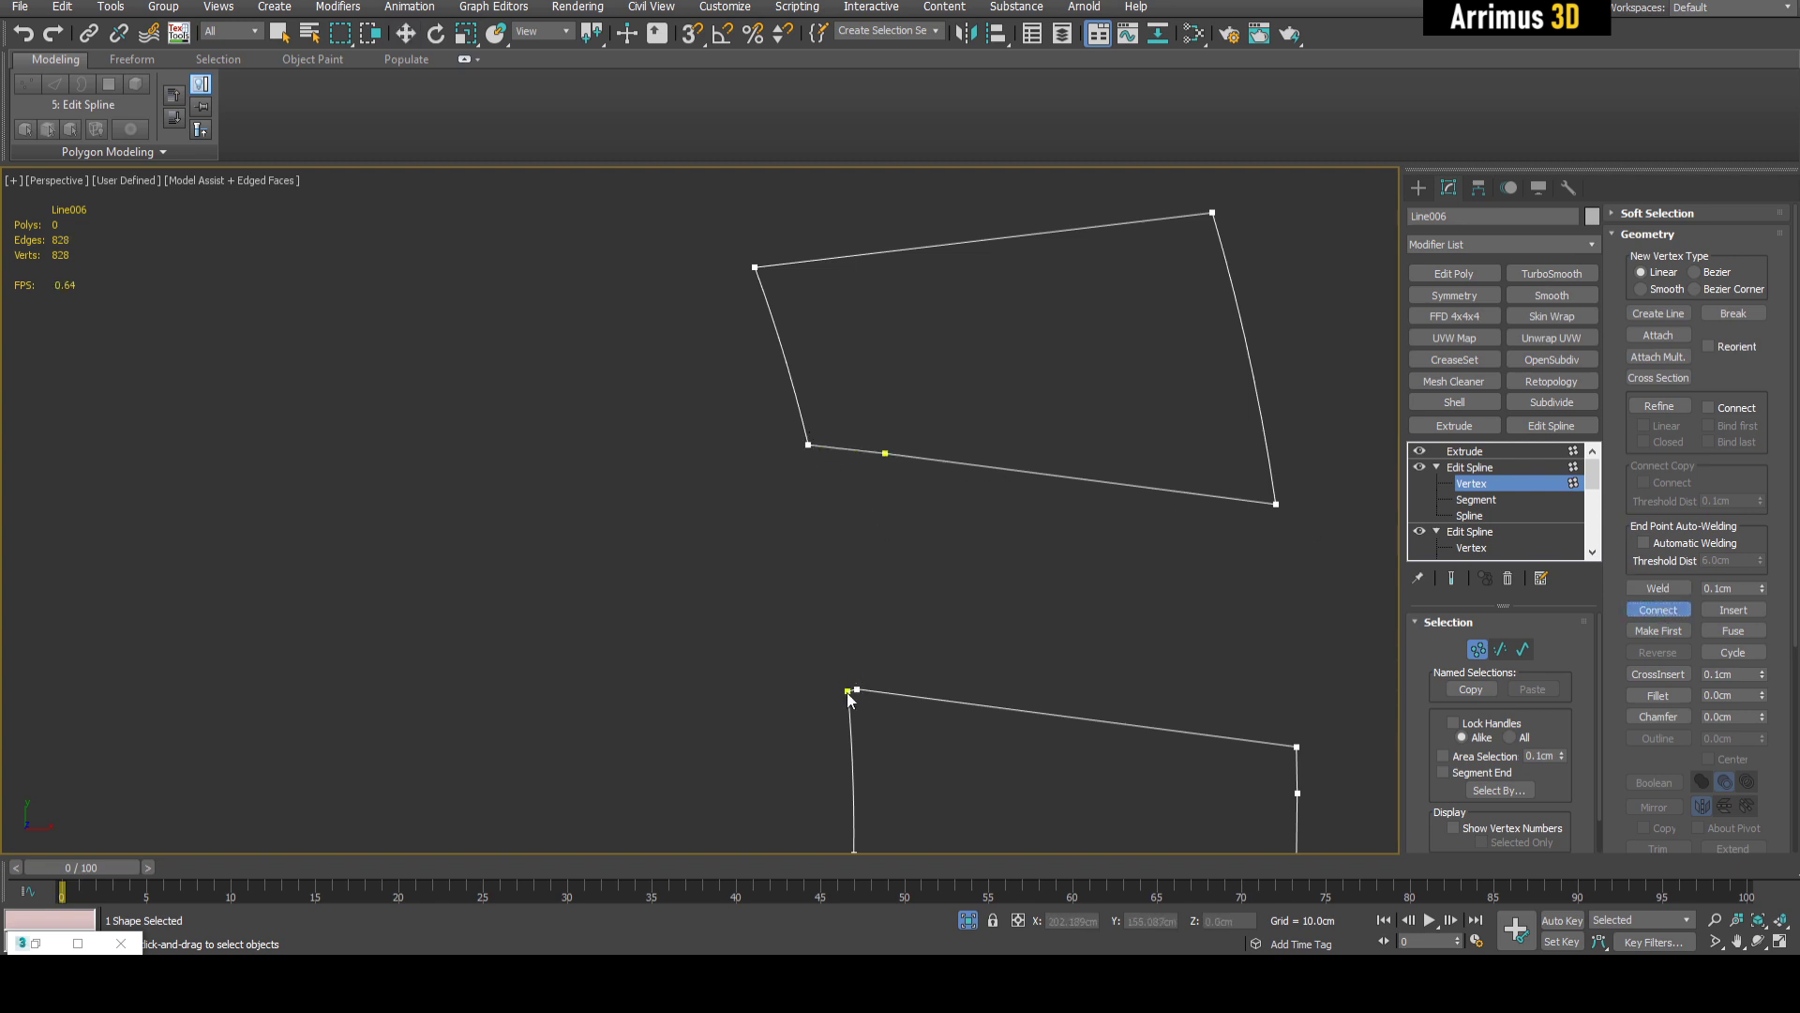
{"action": "key", "text": "w"}
{"action": "left_click", "coordinate": [857, 690]}
{"action": "key", "text": "Delete"}
{"action": "left_click", "coordinate": [885, 454]}
{"action": "key", "text": "Delete"}
- Refine the lower cell with a vertex on its curved side just above the spiked corner
{"action": "scroll", "coordinate": [887, 522], "scroll_direction": "down", "scroll_amount": 5}
{"action": "middle_click_drag", "start_coordinate": [890, 522], "coordinate": [1013, 498]}
{"action": "scroll", "coordinate": [952, 444], "scroll_direction": "up", "scroll_amount": 8}
{"action": "left_click", "coordinate": [1659, 406]}
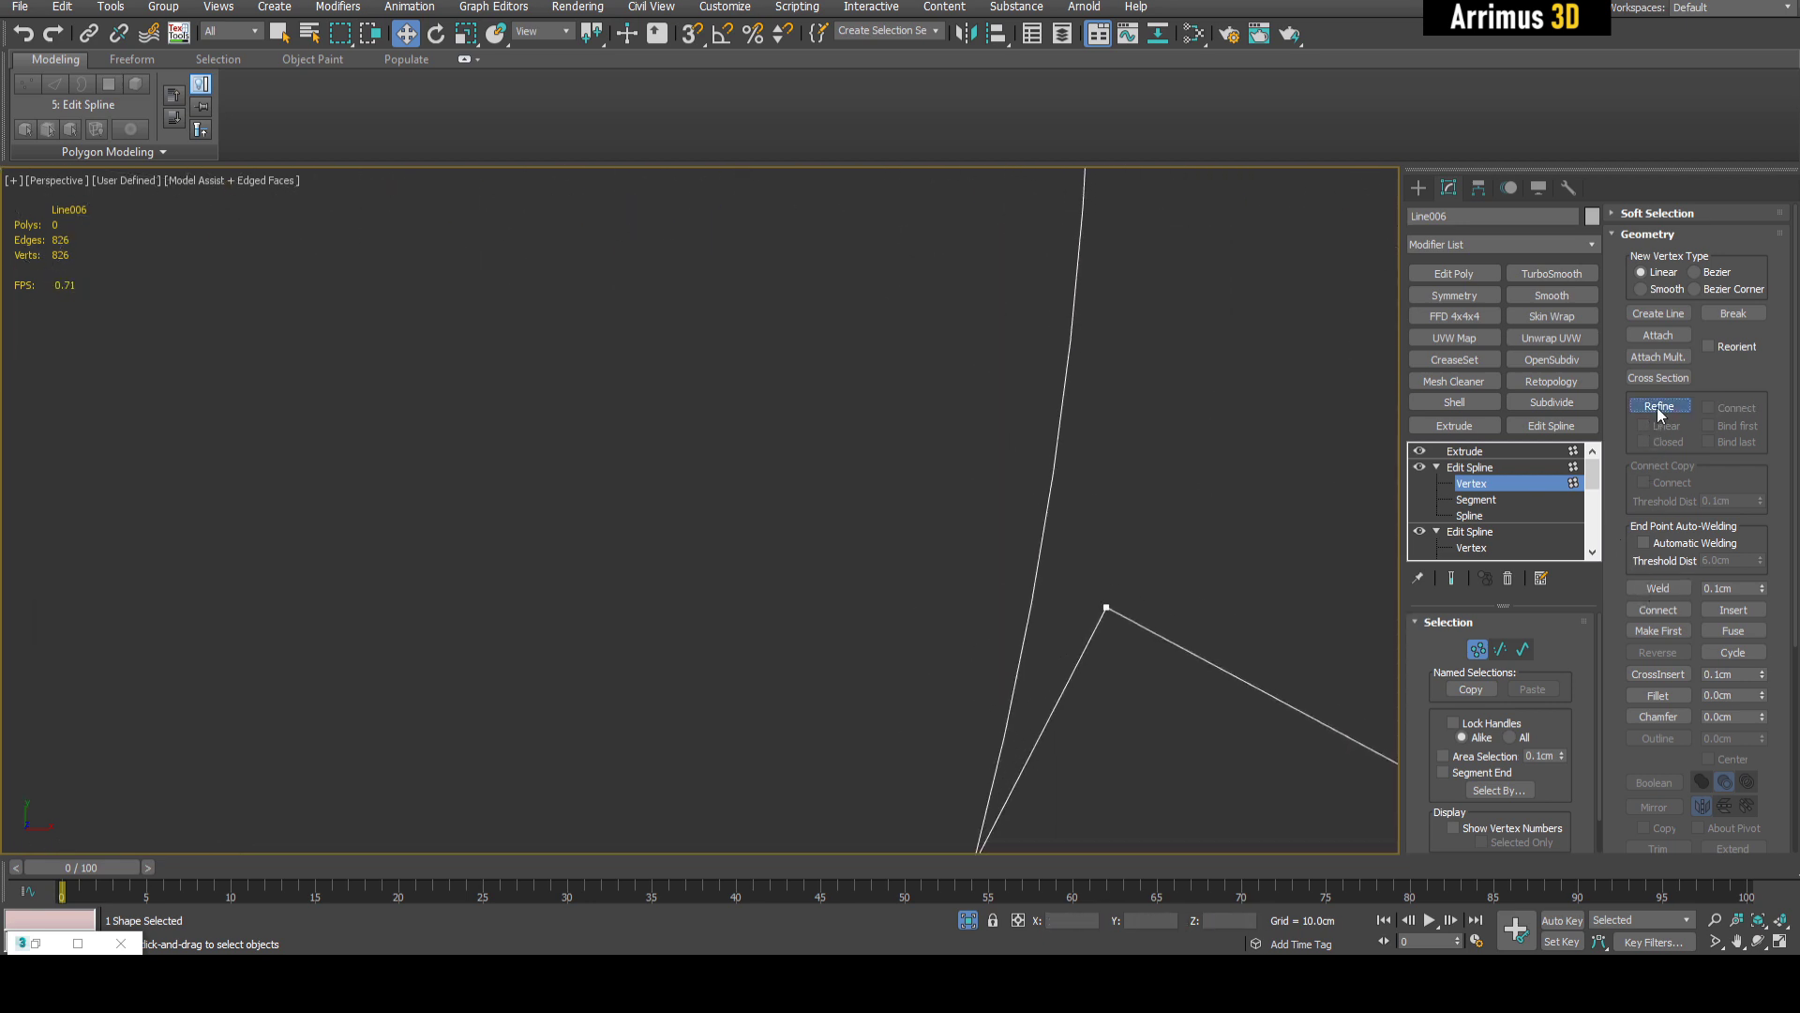
{"action": "left_click", "coordinate": [1034, 577]}
{"action": "right_click", "coordinate": [1036, 576]}
- Delete the two segments forming the lower cell's spike, reconnect the open corner and remove its surplus vertex
{"action": "scroll", "coordinate": [1110, 547], "scroll_direction": "down", "scroll_amount": 6}
{"action": "middle_click_drag", "start_coordinate": [1119, 565], "coordinate": [1110, 549]}
{"action": "key", "text": "2"}
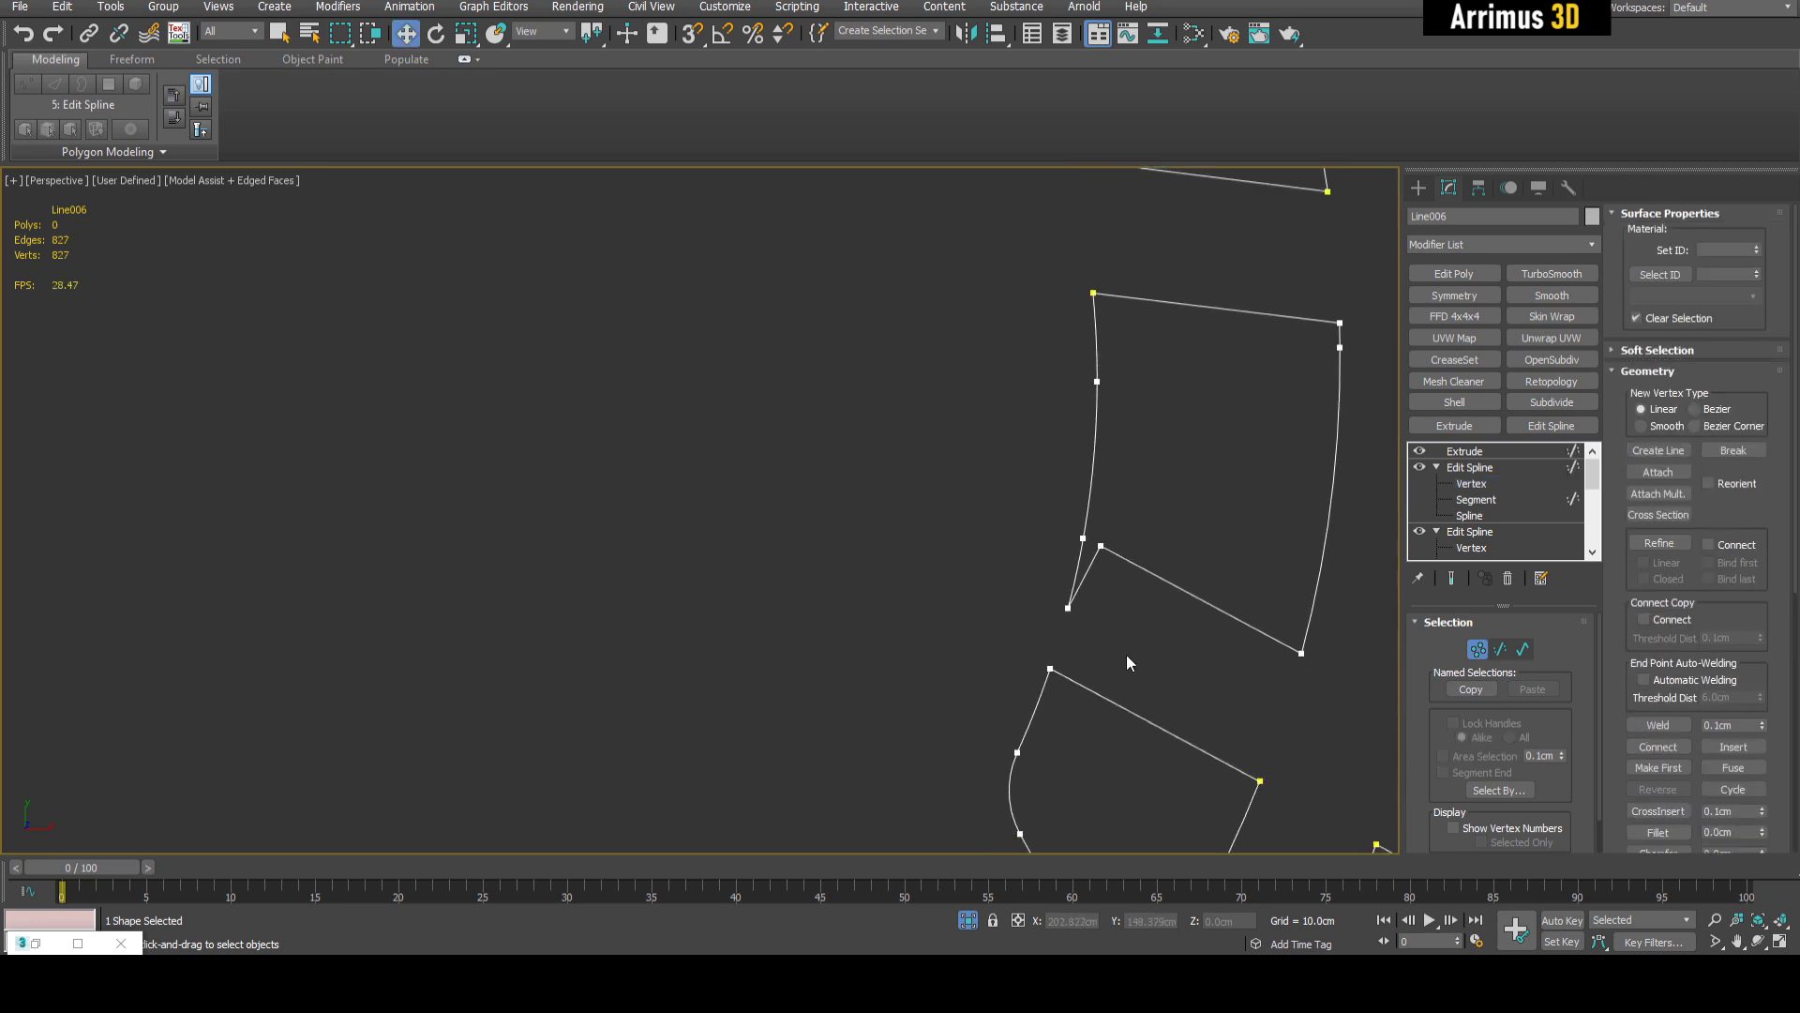
{"action": "left_click_drag", "start_coordinate": [1128, 653], "coordinate": [1061, 580]}
{"action": "key", "text": "Delete"}
{"action": "scroll", "coordinate": [1116, 570], "scroll_direction": "up", "scroll_amount": 5}
{"action": "key", "text": "1"}
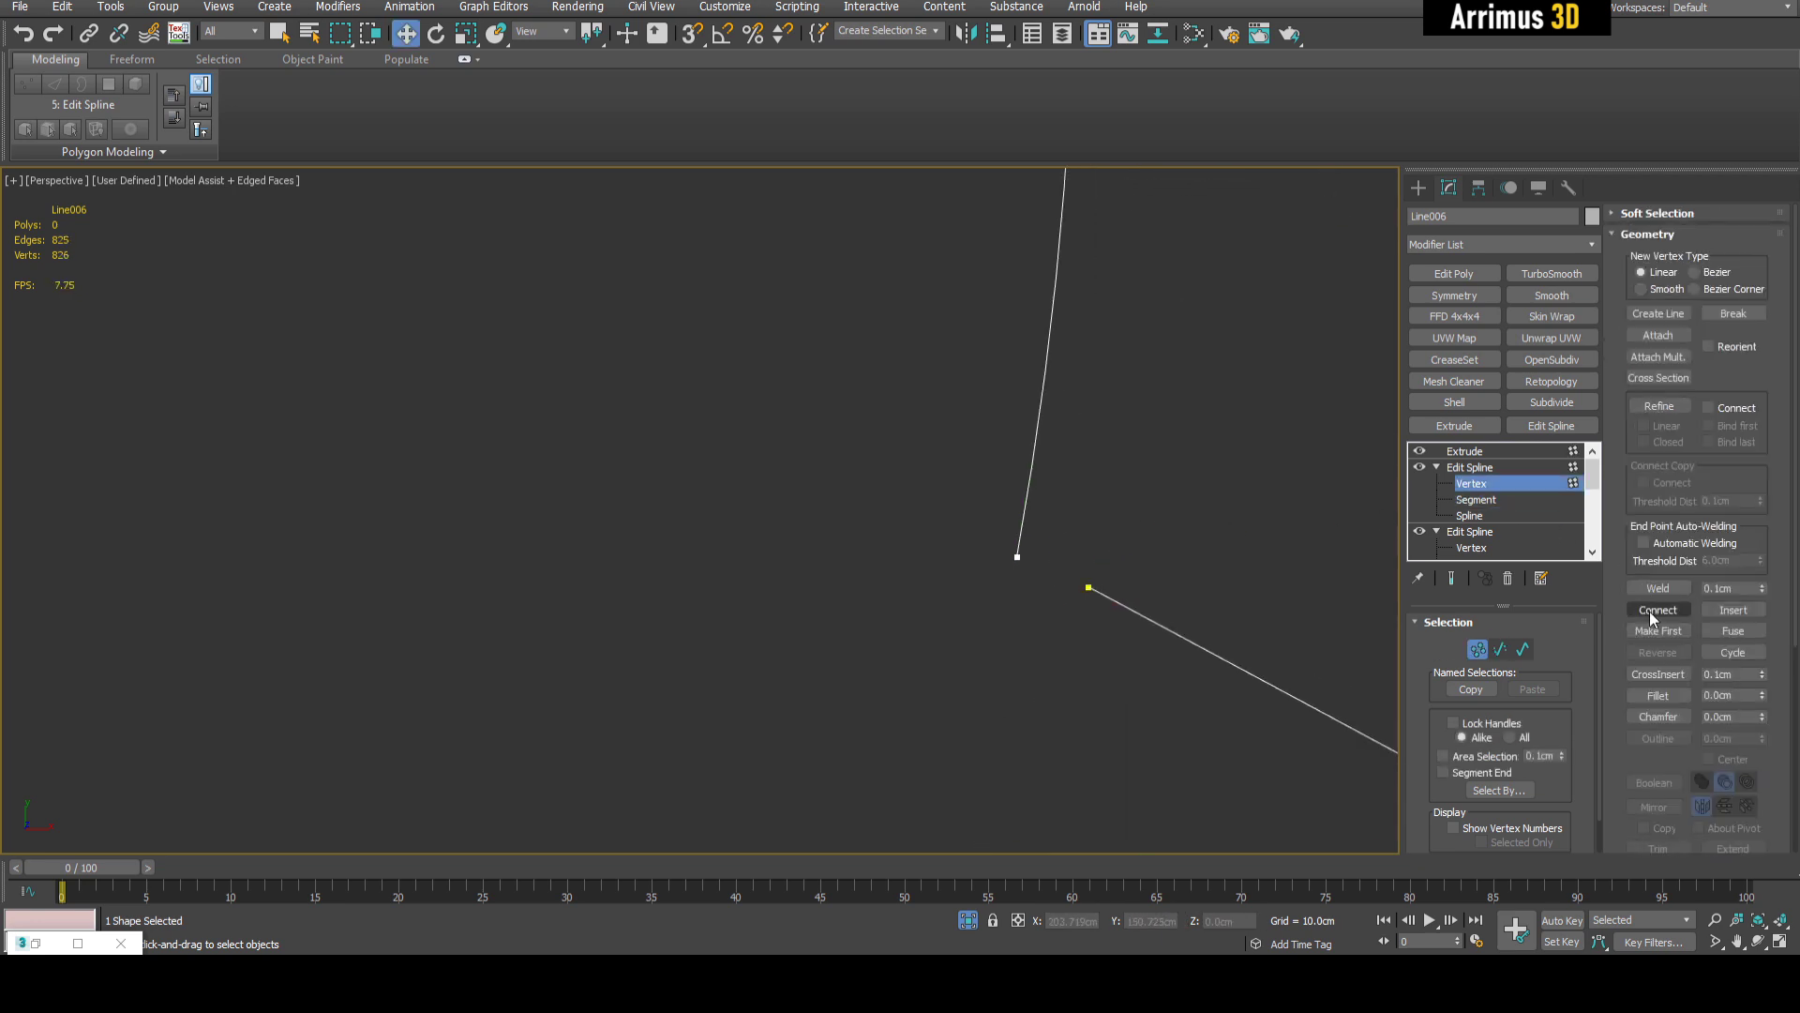
{"action": "left_click", "coordinate": [1652, 611]}
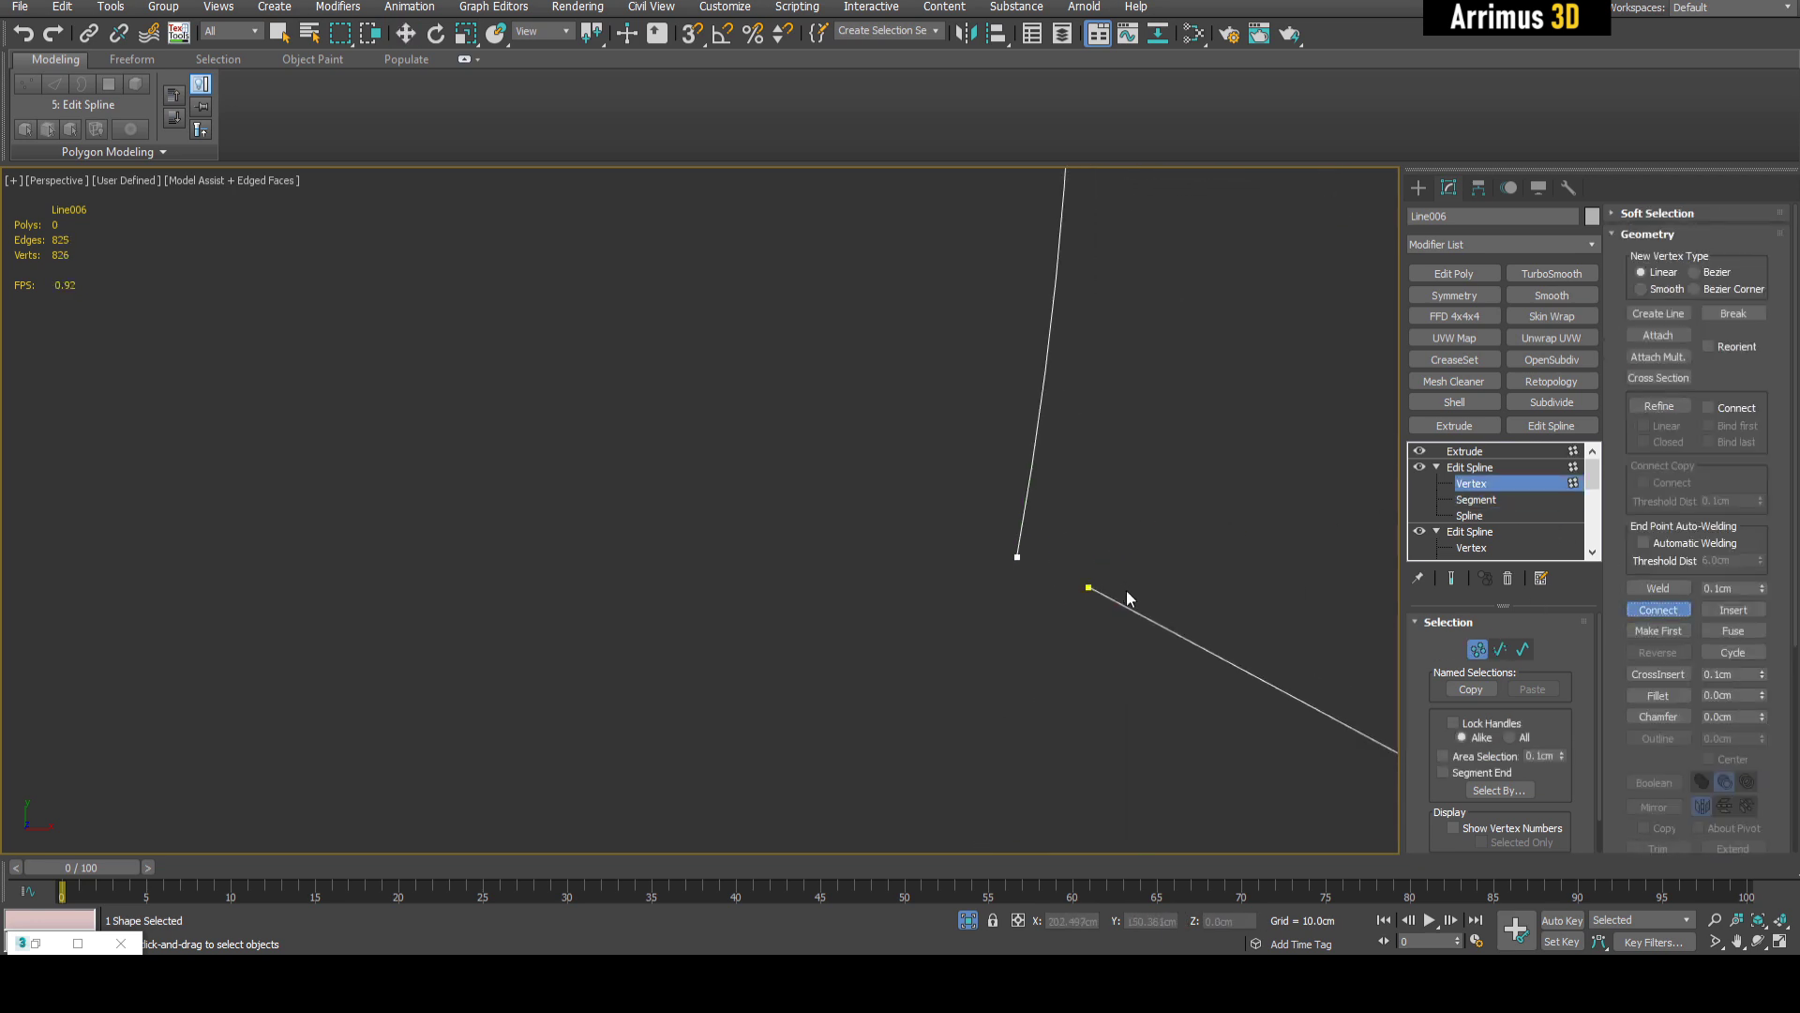
{"action": "right_click", "coordinate": [1067, 539]}
{"action": "key", "text": "Delete"}
{"action": "scroll", "coordinate": [1125, 531], "scroll_direction": "down", "scroll_amount": 4}
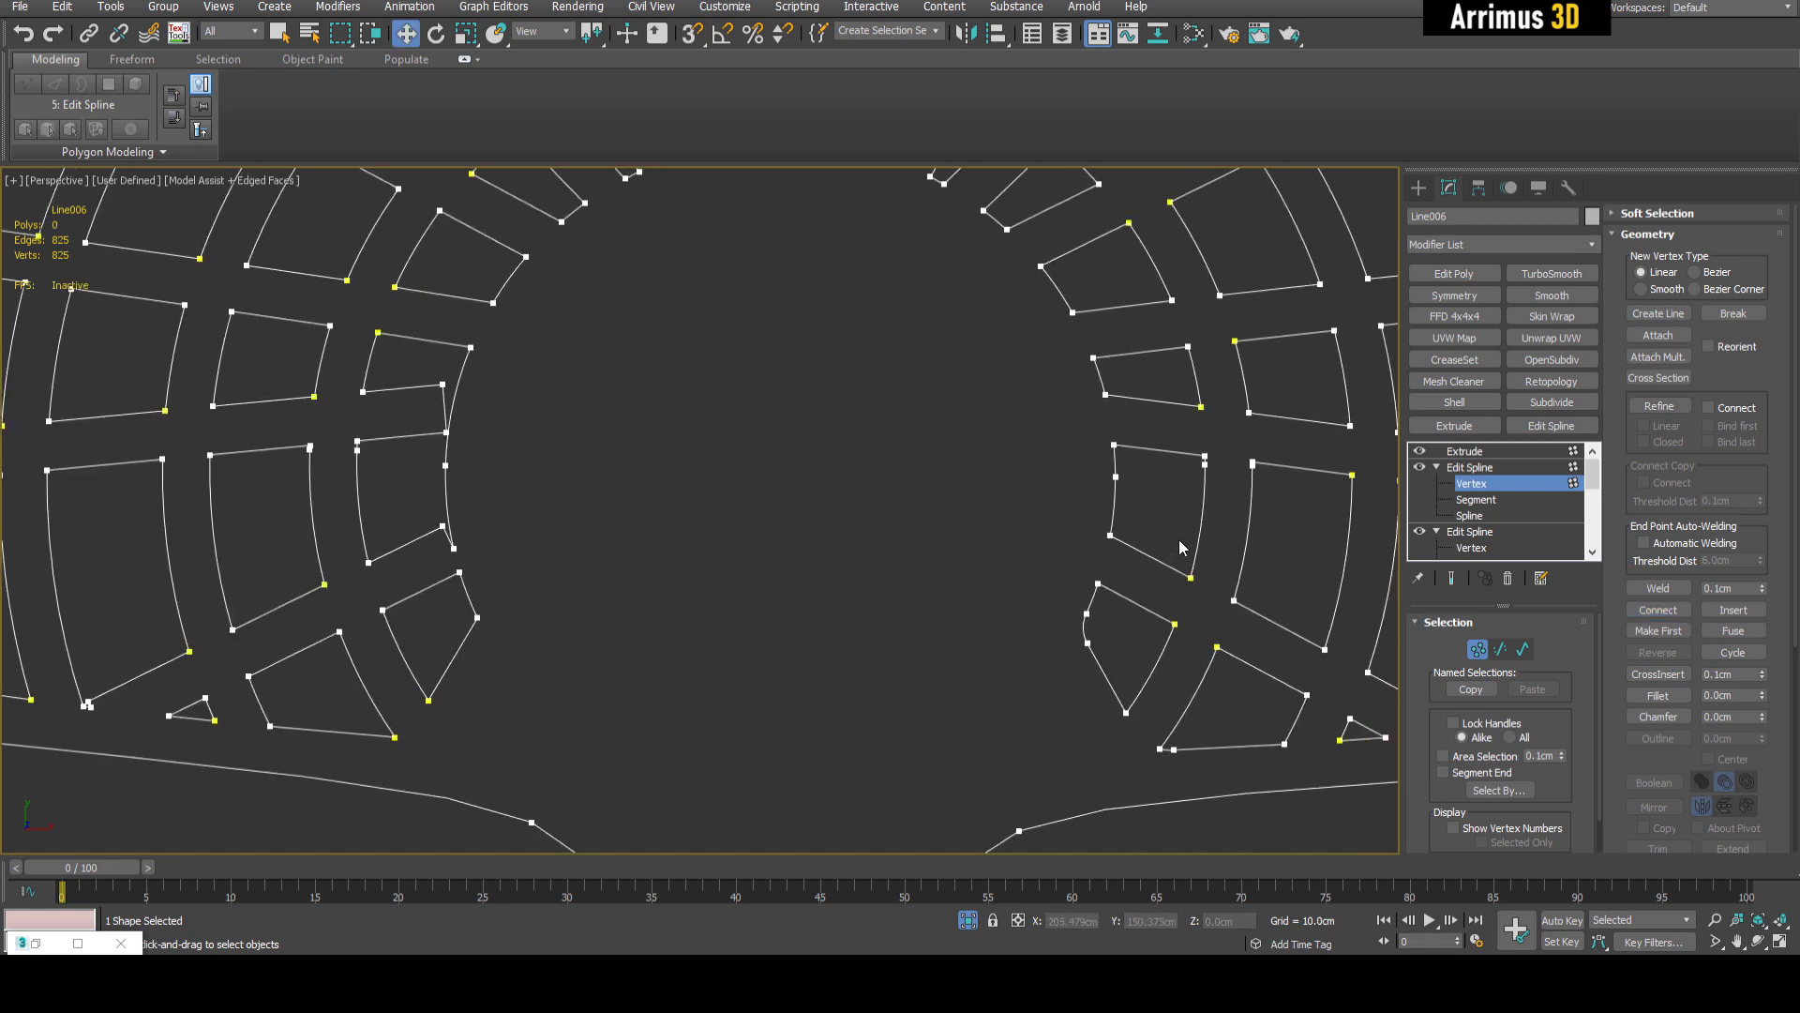
- Add a Spline Mirror modifier beneath the Extrude to mirror the cleaned swatter spline
{"action": "key", "text": "1"}
{"action": "scroll", "coordinate": [1191, 520], "scroll_direction": "down", "scroll_amount": 4}
{"action": "left_click", "coordinate": [1590, 245]}
{"action": "left_click", "coordinate": [1590, 244]}
{"action": "left_click_drag", "start_coordinate": [1591, 300], "coordinate": [1584, 619]}
{"action": "scroll", "coordinate": [1517, 780], "scroll_direction": "up", "scroll_amount": 15}
{"action": "left_click", "coordinate": [1495, 807]}
{"action": "middle_click_drag", "start_coordinate": [1195, 624], "coordinate": [1146, 470], "text": "alt"}
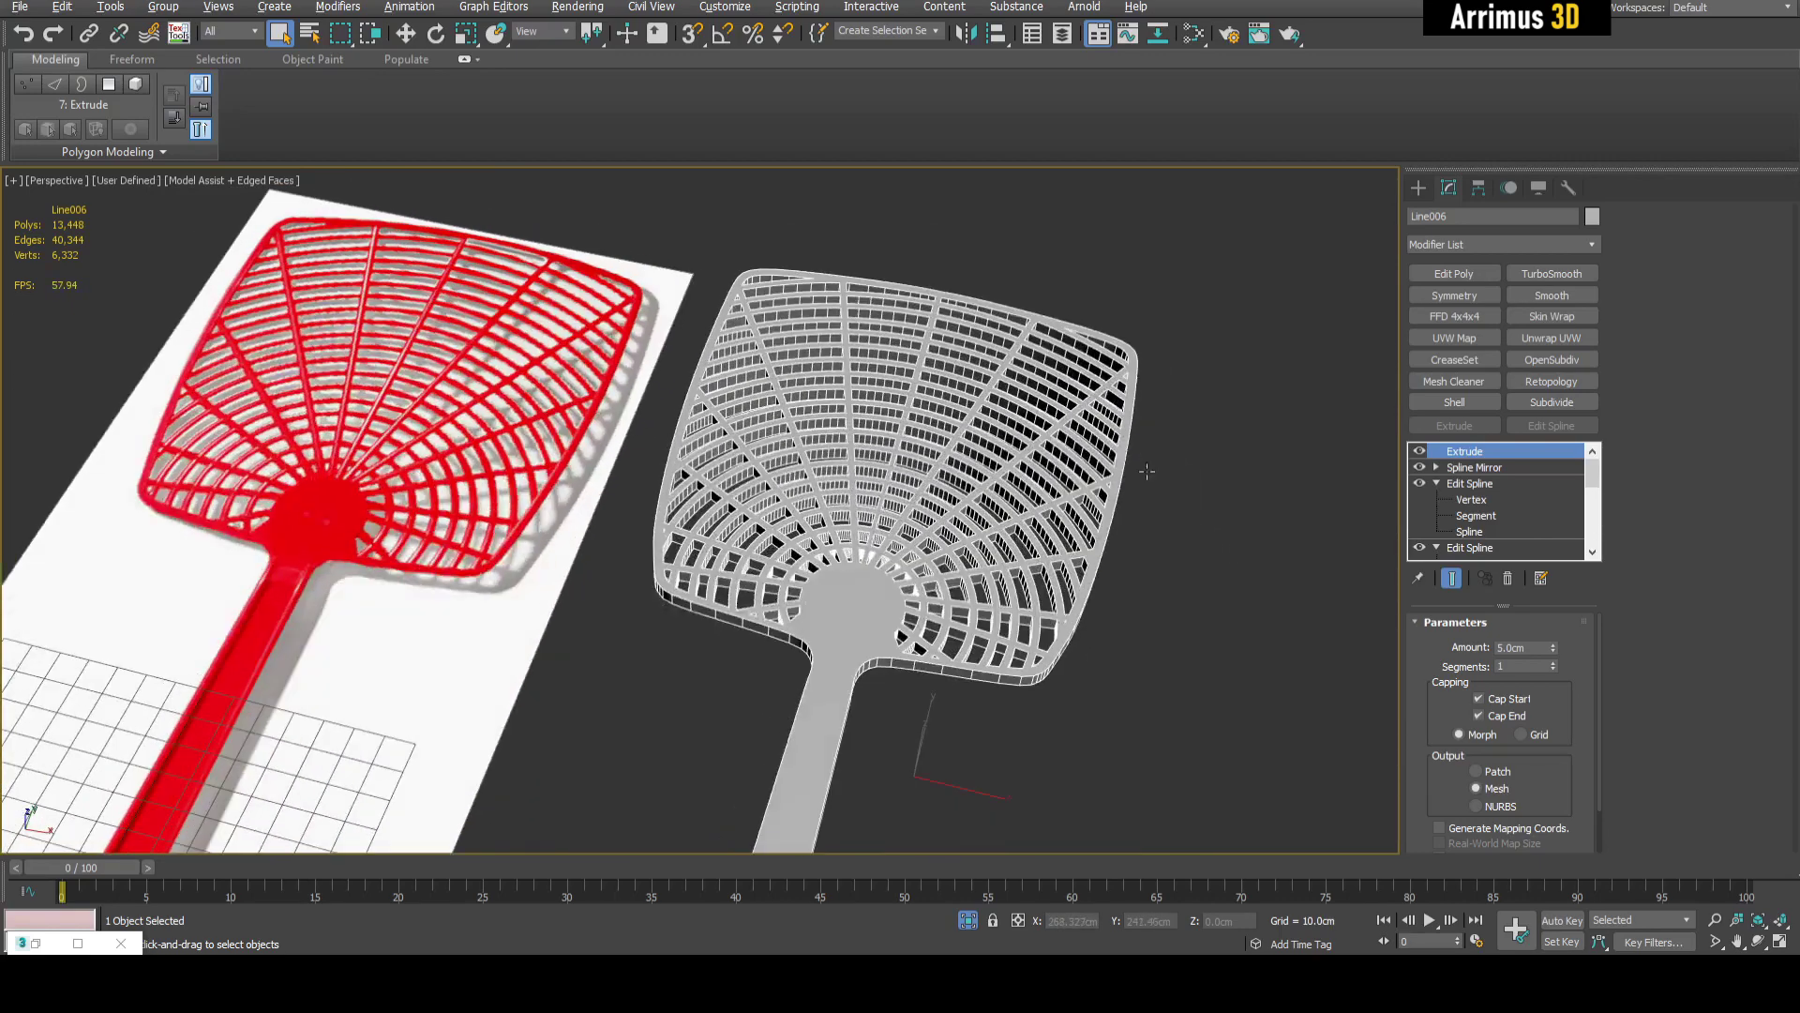
- Add Subdivide and Retopology modifiers to the swatter and compute the ReForm retopology with a face count of 5000
{"action": "left_click", "coordinate": [1556, 405]}
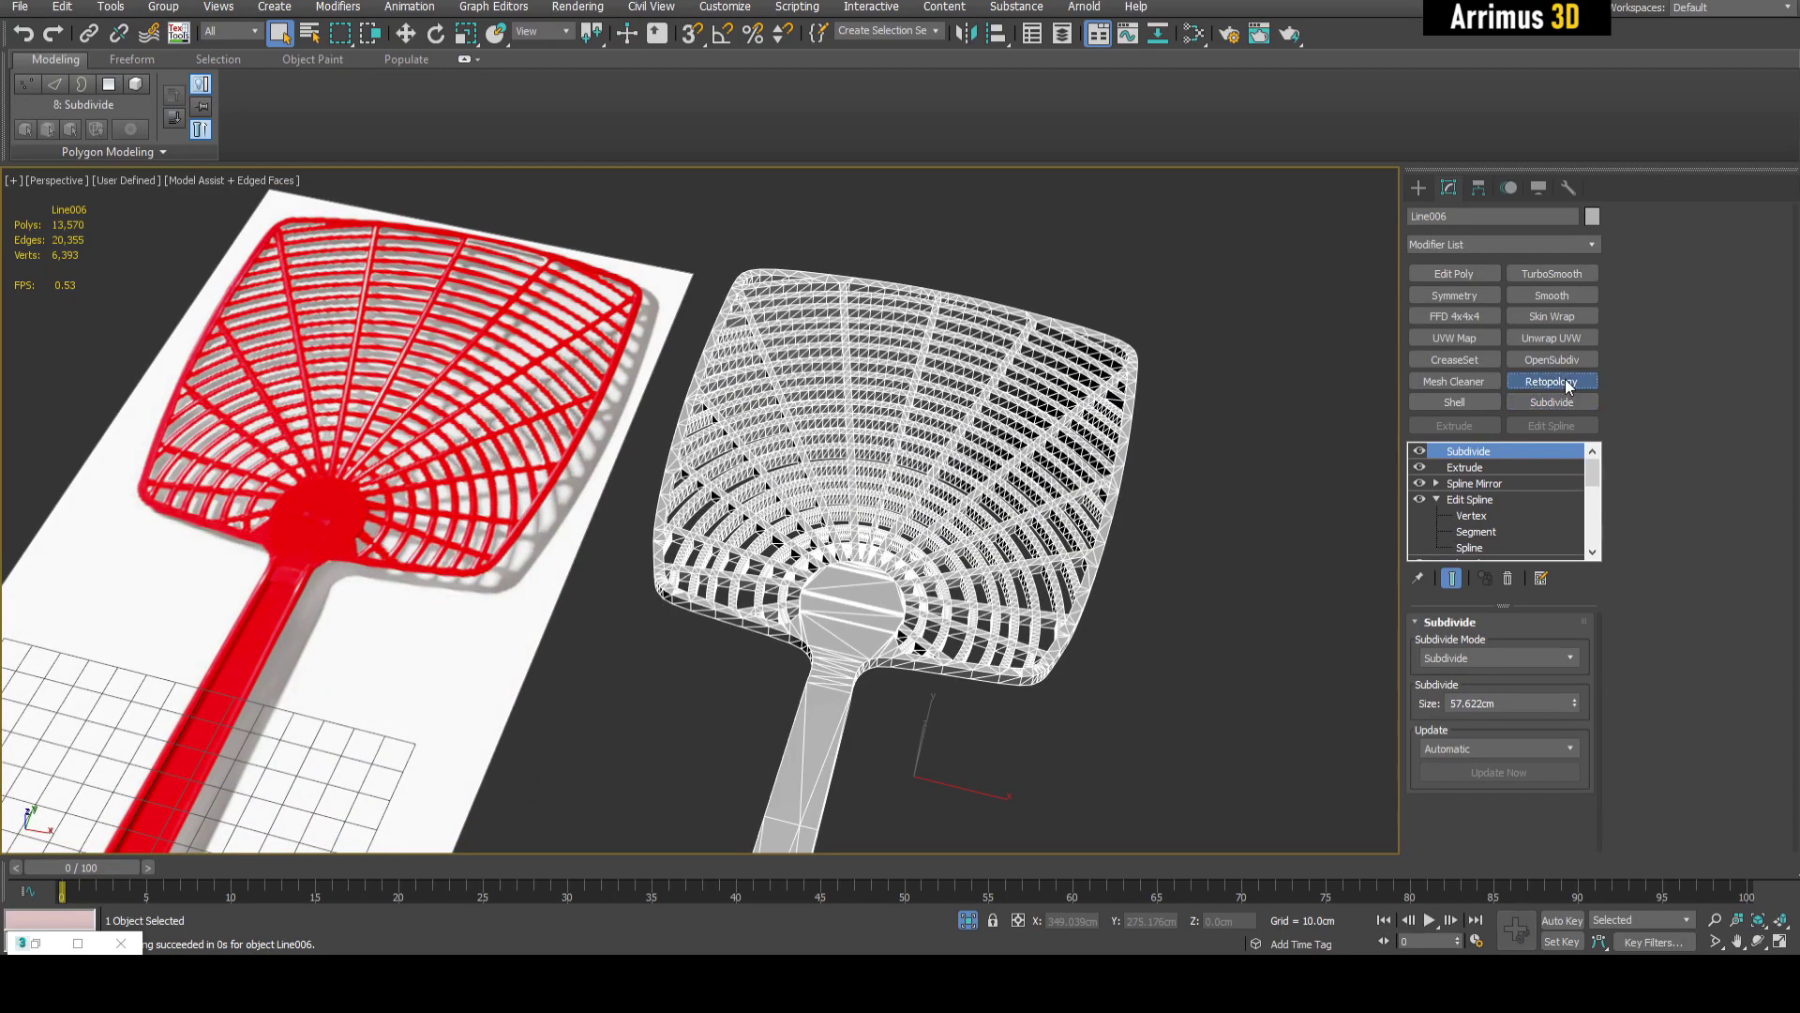
{"action": "key", "text": "F4"}
{"action": "scroll", "coordinate": [909, 656], "scroll_direction": "up", "scroll_amount": 5}
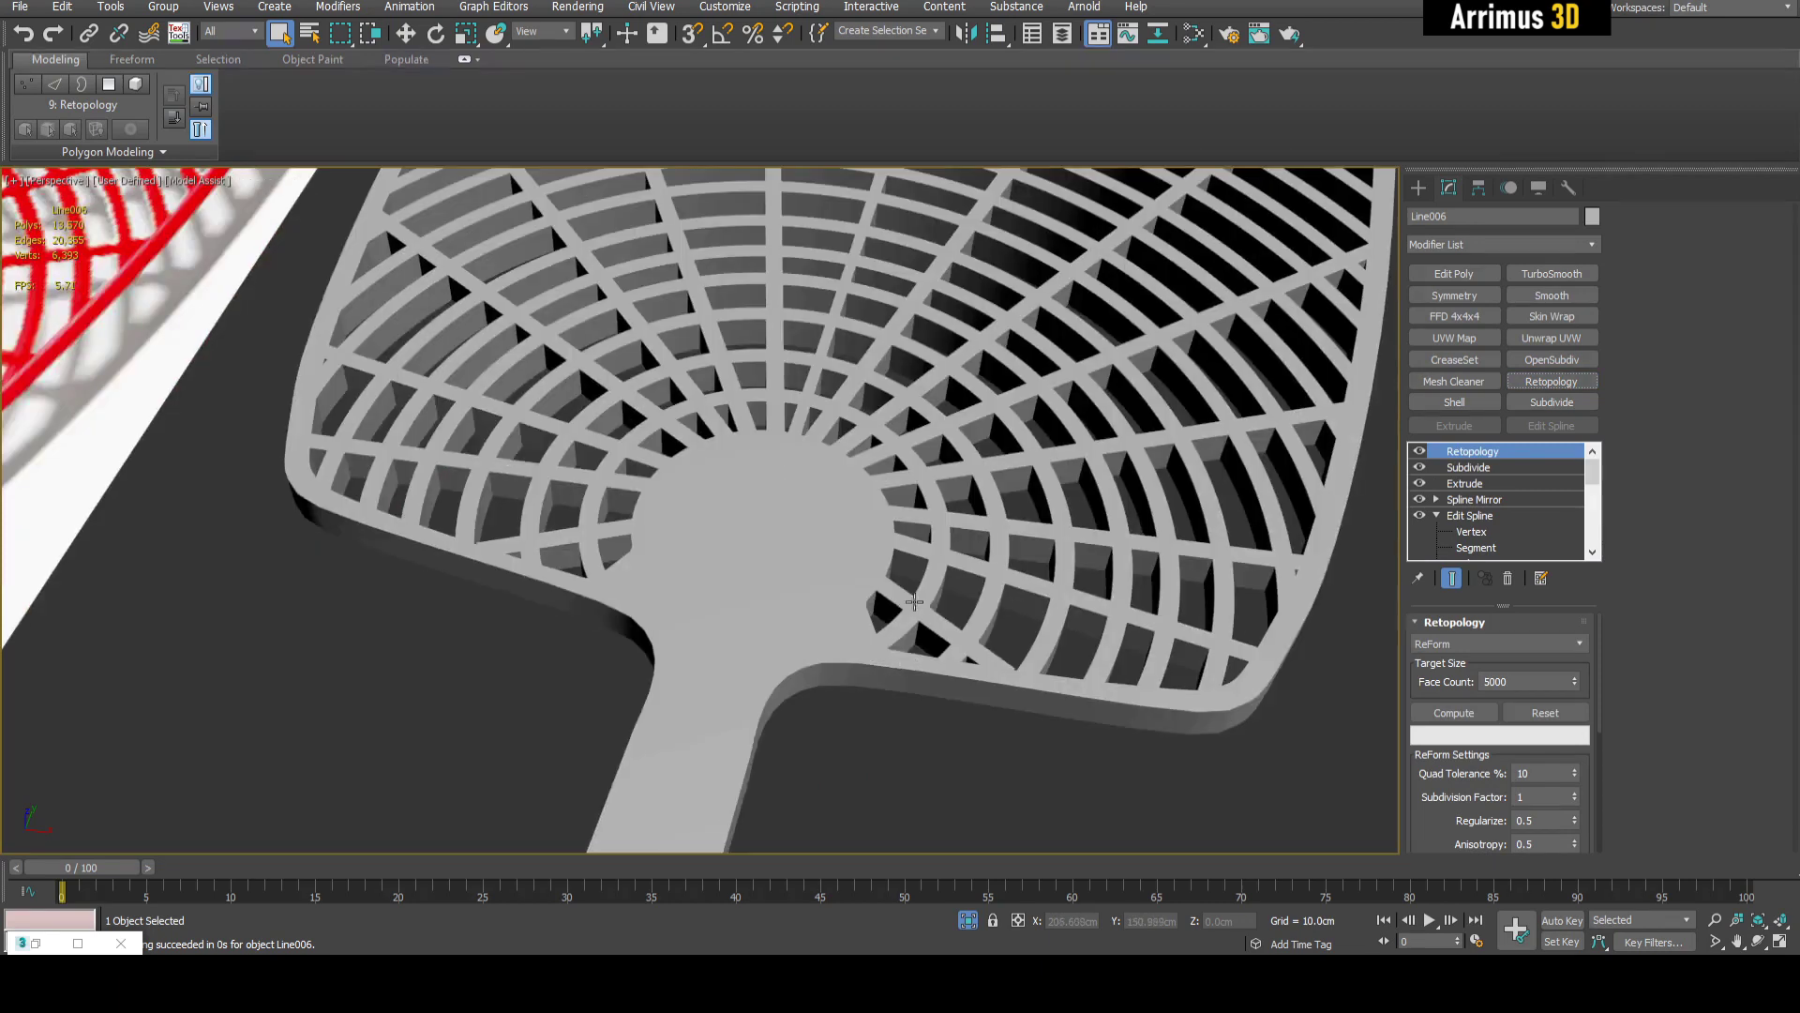
{"action": "key", "text": "F4"}
{"action": "key", "text": "F4"}
{"action": "key", "text": "F4"}
{"action": "key", "text": "F4"}
{"action": "left_click", "coordinate": [1467, 713]}
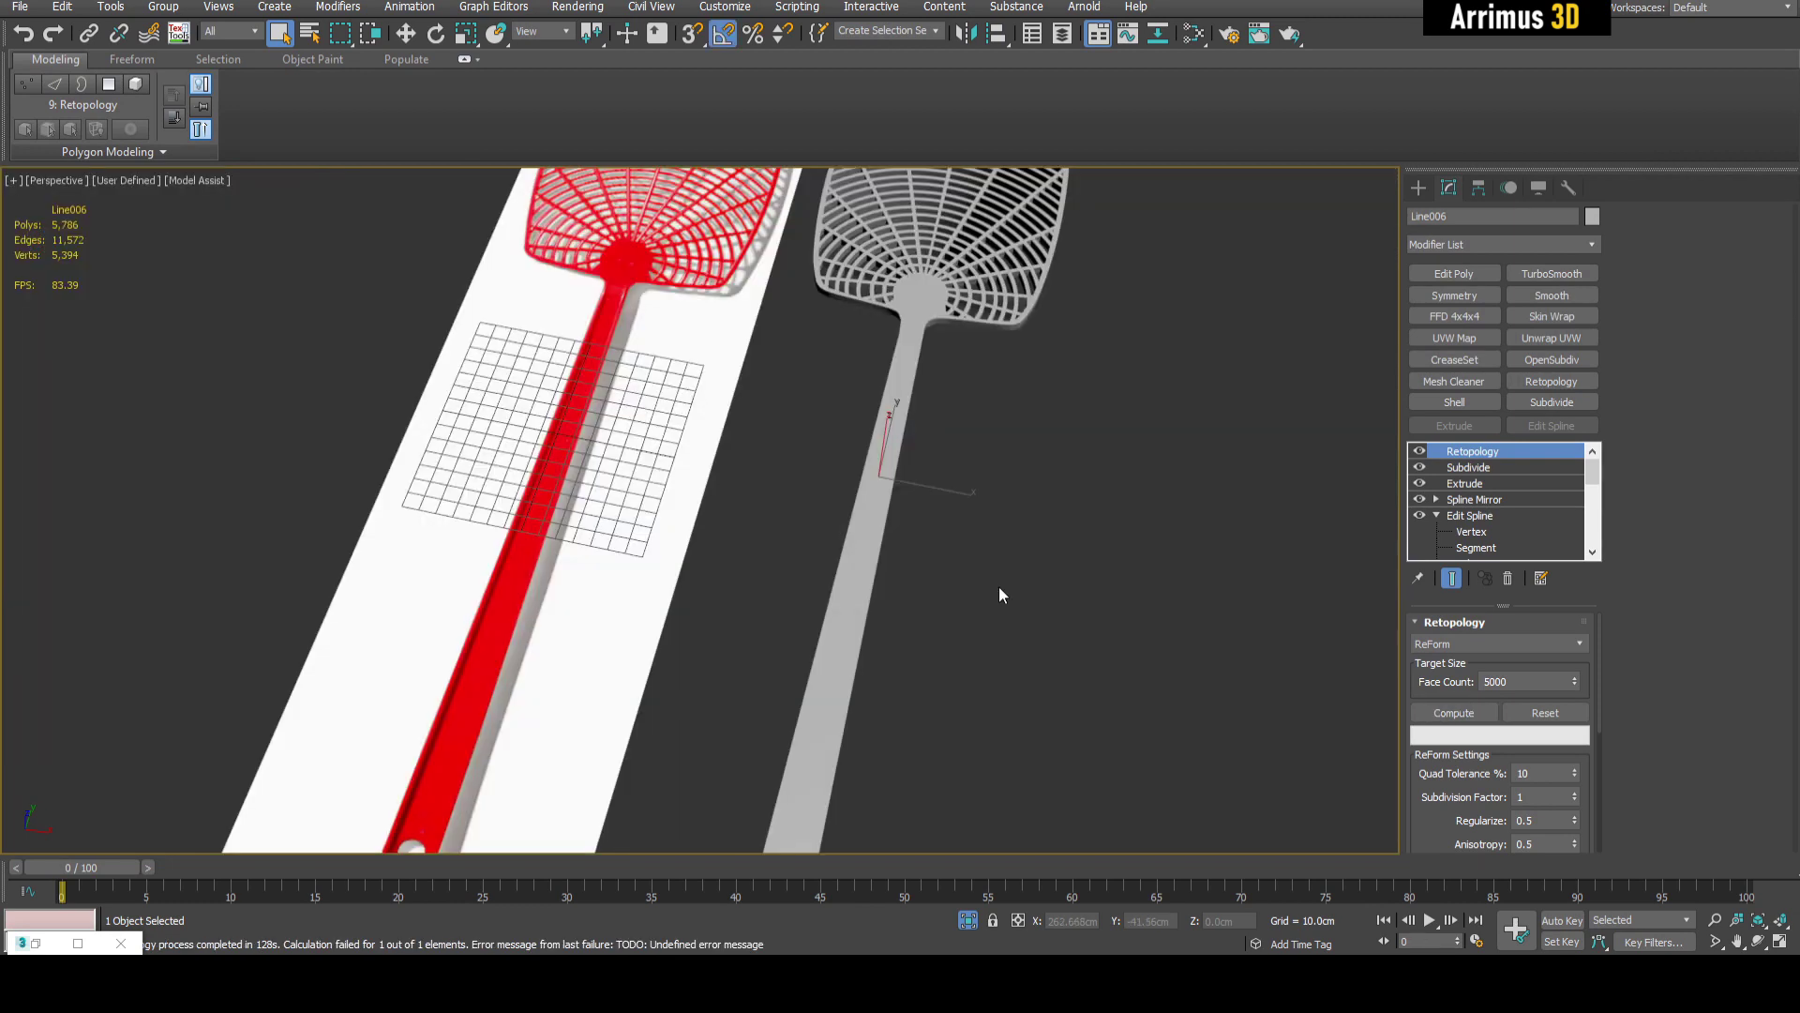
- Examine the retopologised mesh's edge flow along the handle, around the neck and across the head grid
{"action": "key", "text": "F4"}
{"action": "middle_click_drag", "start_coordinate": [875, 681], "coordinate": [878, 726], "text": "alt"}
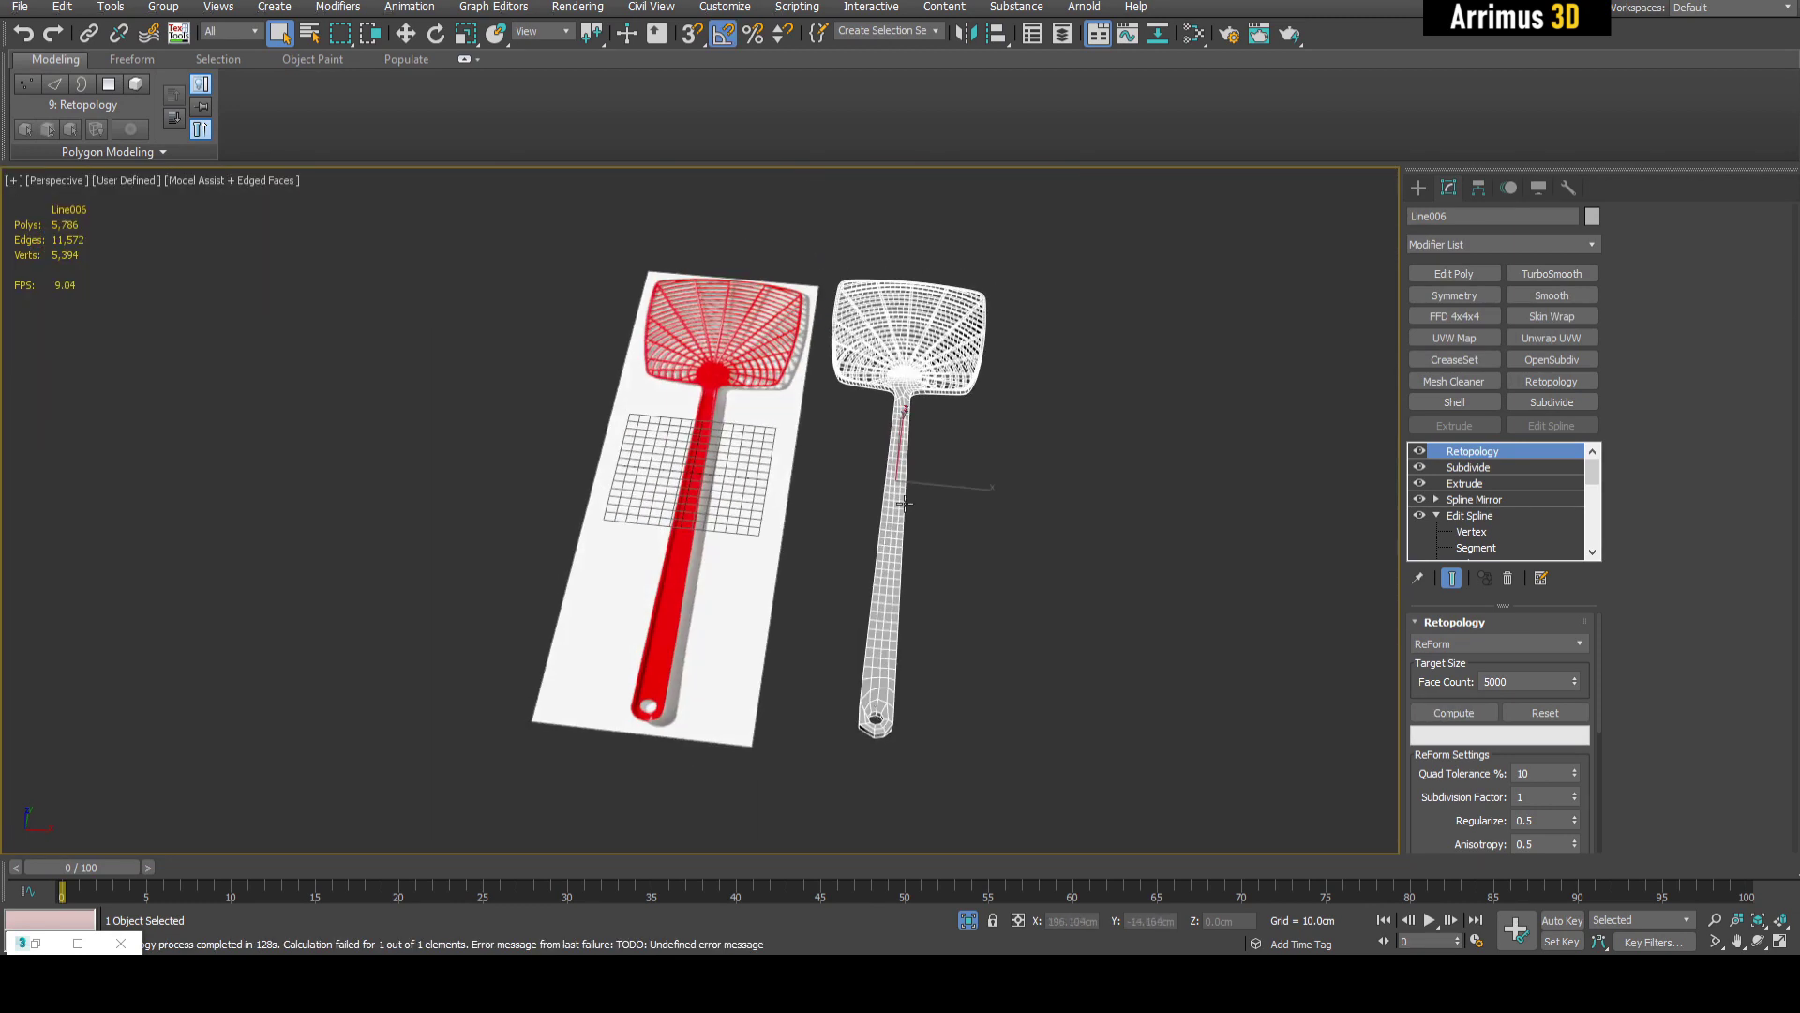
{"action": "middle_click_drag", "start_coordinate": [903, 504], "coordinate": [880, 529], "text": "alt"}
{"action": "scroll", "coordinate": [947, 426], "scroll_direction": "up", "scroll_amount": 10}
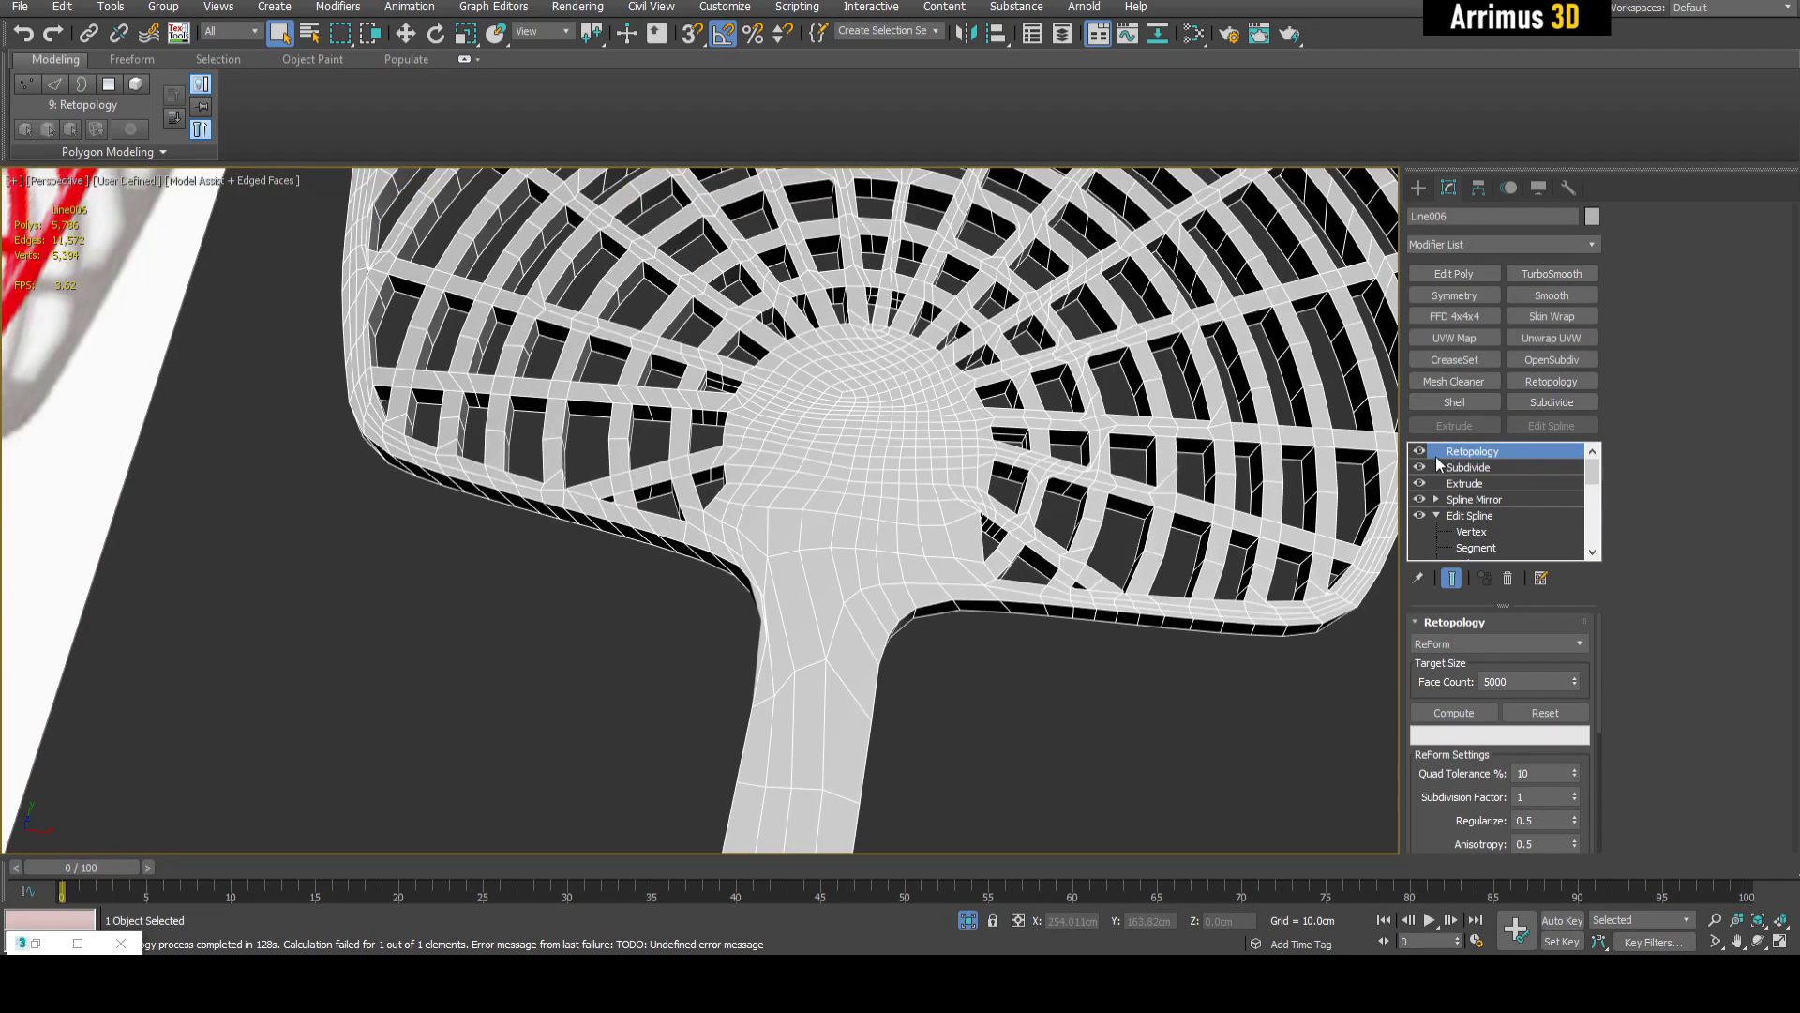
{"action": "scroll", "coordinate": [984, 361], "scroll_direction": "down", "scroll_amount": 10}
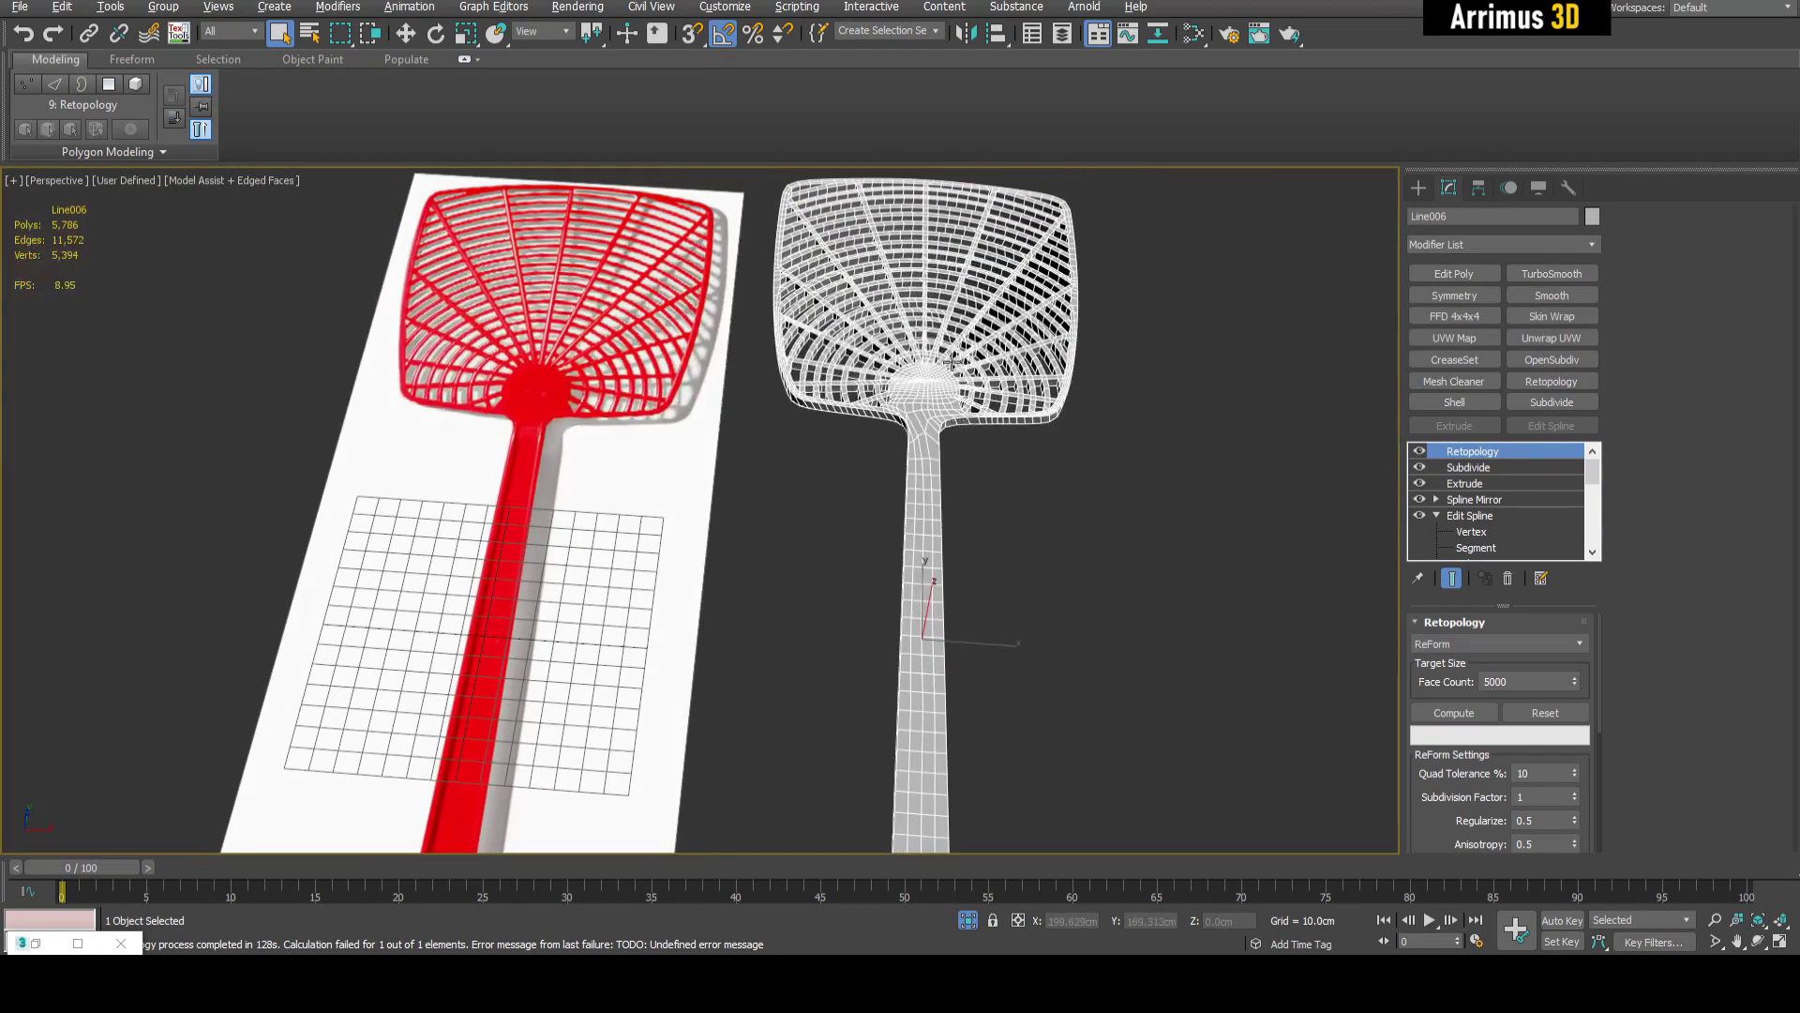
{"action": "middle_click_drag", "start_coordinate": [931, 398], "coordinate": [871, 452]}
{"action": "scroll", "coordinate": [966, 436], "scroll_direction": "up", "scroll_amount": 12}
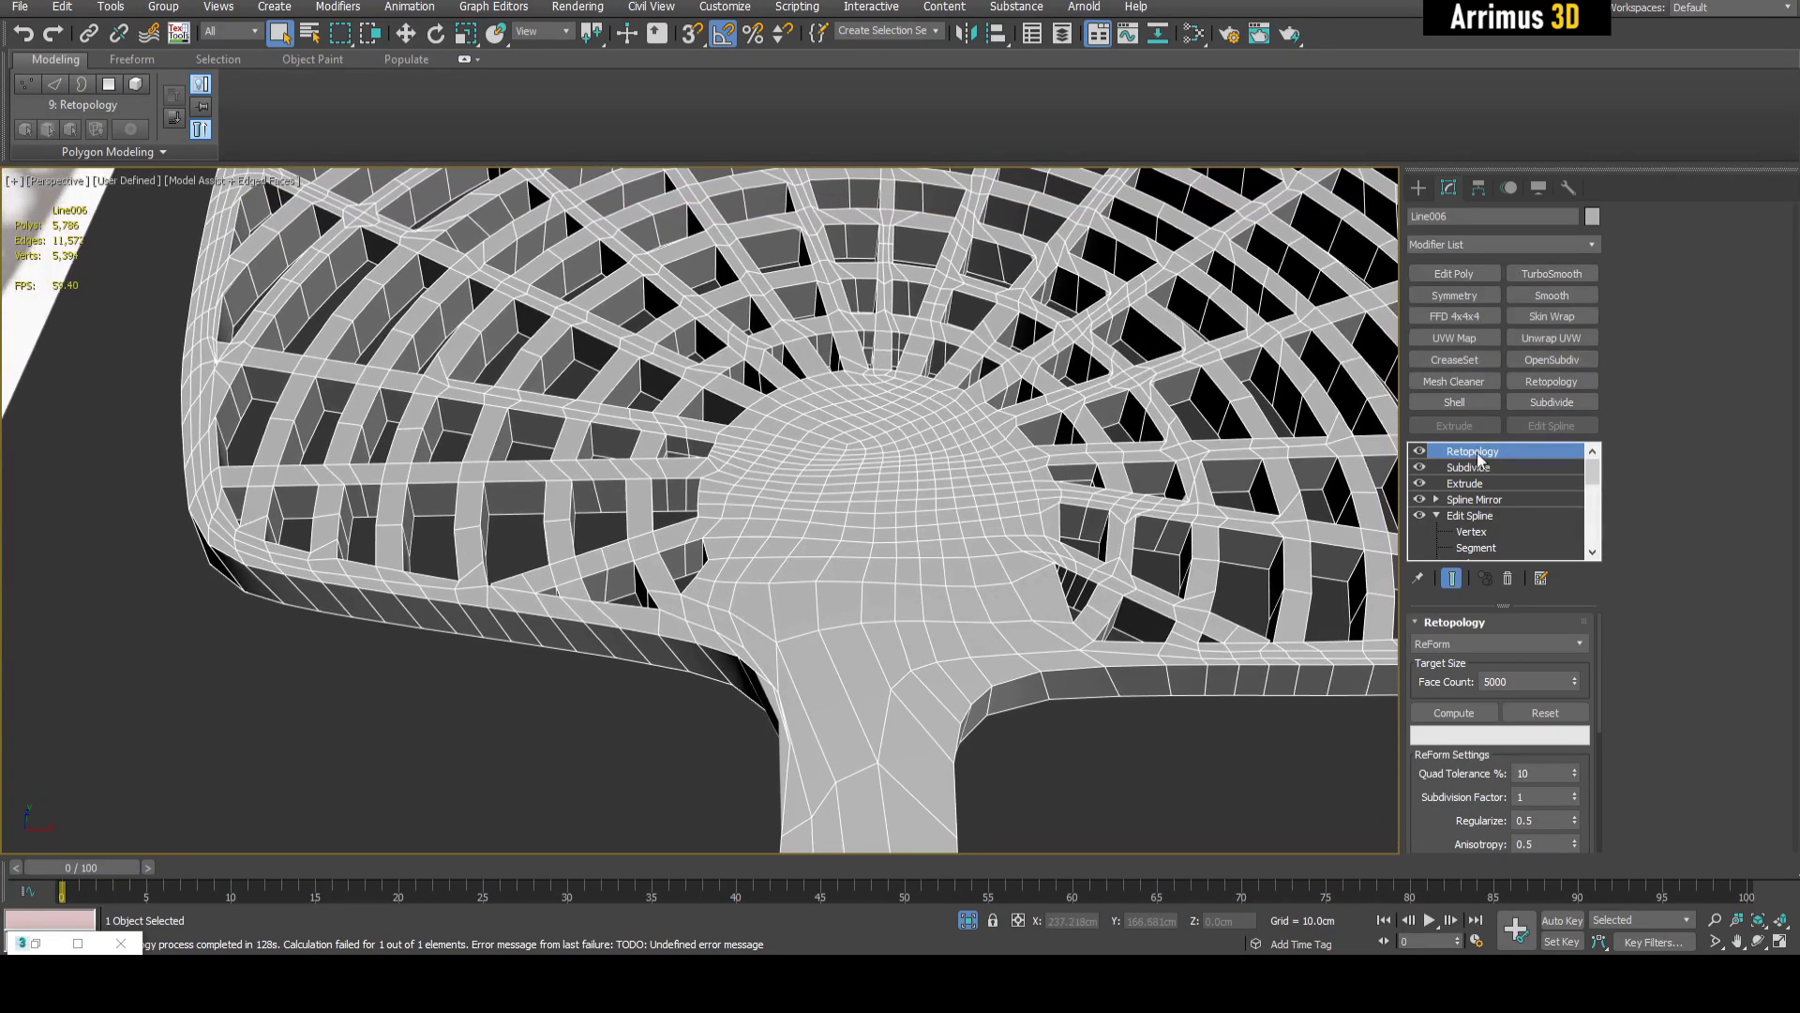
- Inspect the retopologised mesh closely where the handle's neck meets the head grid
{"action": "middle_click_drag", "start_coordinate": [901, 470], "coordinate": [876, 406]}
{"action": "scroll", "coordinate": [775, 450], "scroll_direction": "up", "scroll_amount": 5}
{"action": "scroll", "coordinate": [779, 469], "scroll_direction": "down", "scroll_amount": 3}
{"action": "middle_click_drag", "start_coordinate": [782, 496], "coordinate": [881, 463]}
{"action": "scroll", "coordinate": [808, 468], "scroll_direction": "up", "scroll_amount": 4}
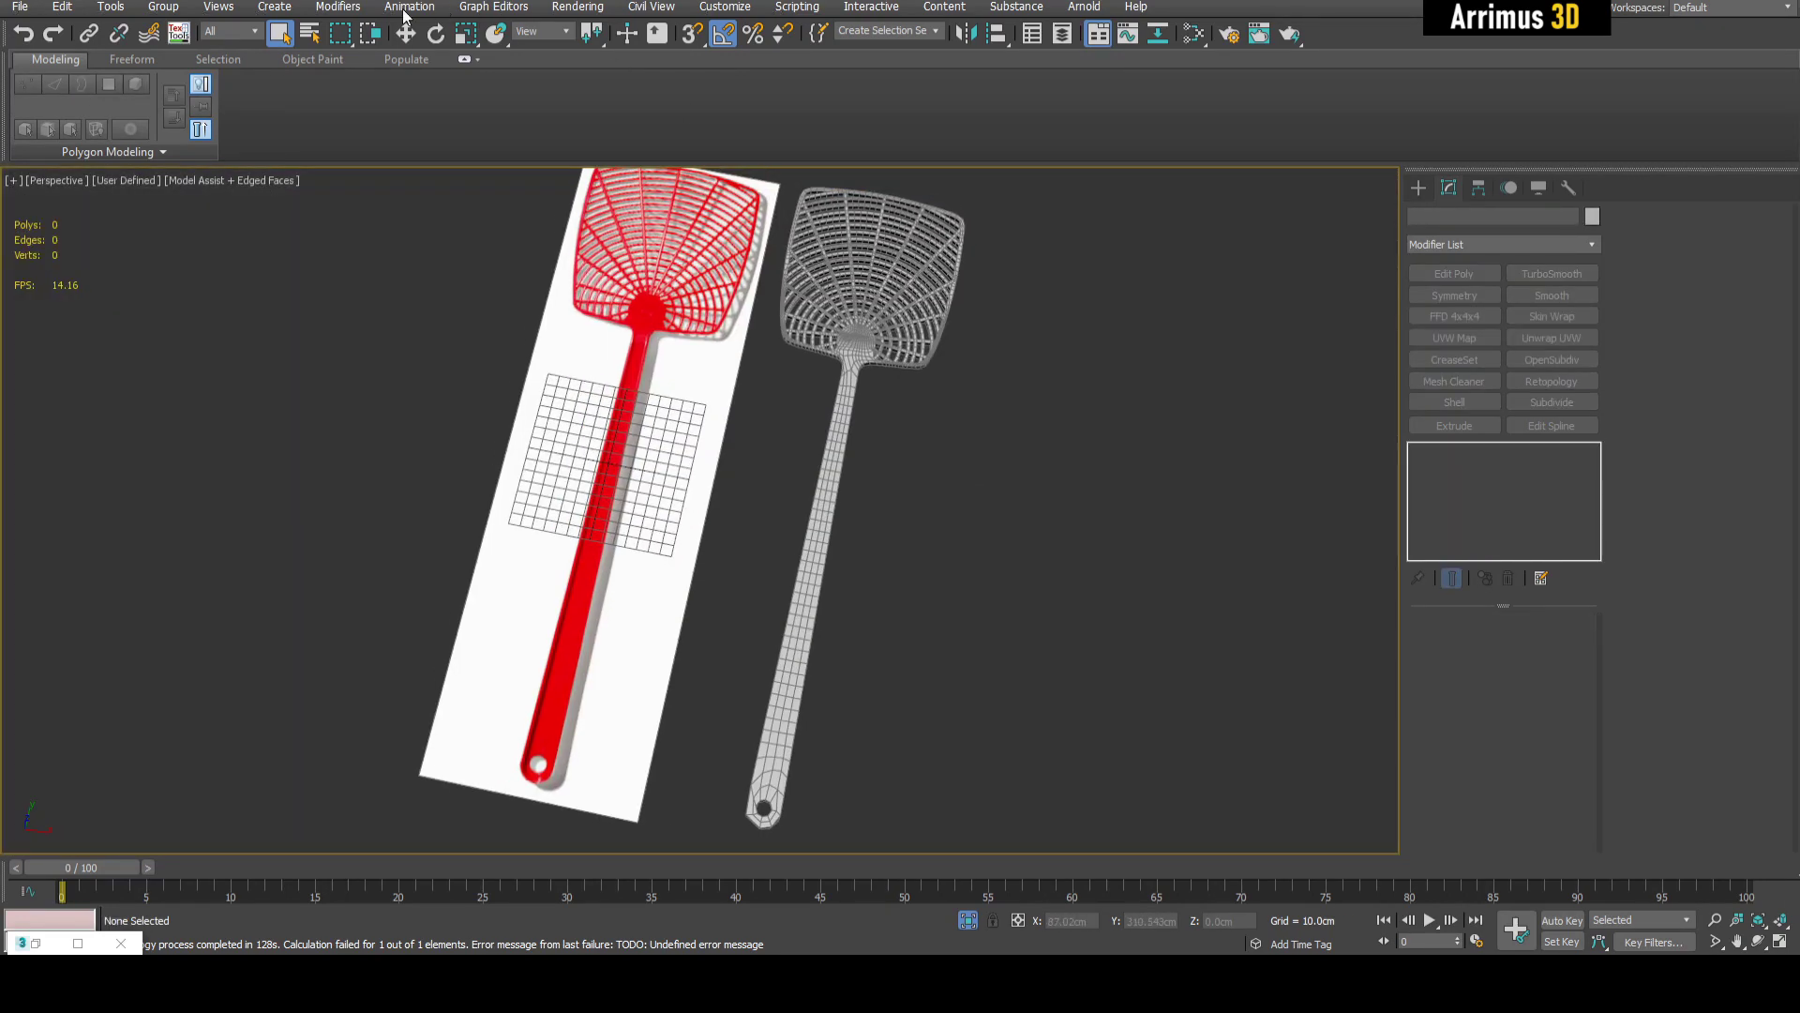
- Use Bone Tools to create a three-bone chain running from the handle's hole end through the neck into the head
{"action": "left_click", "coordinate": [407, 8]}
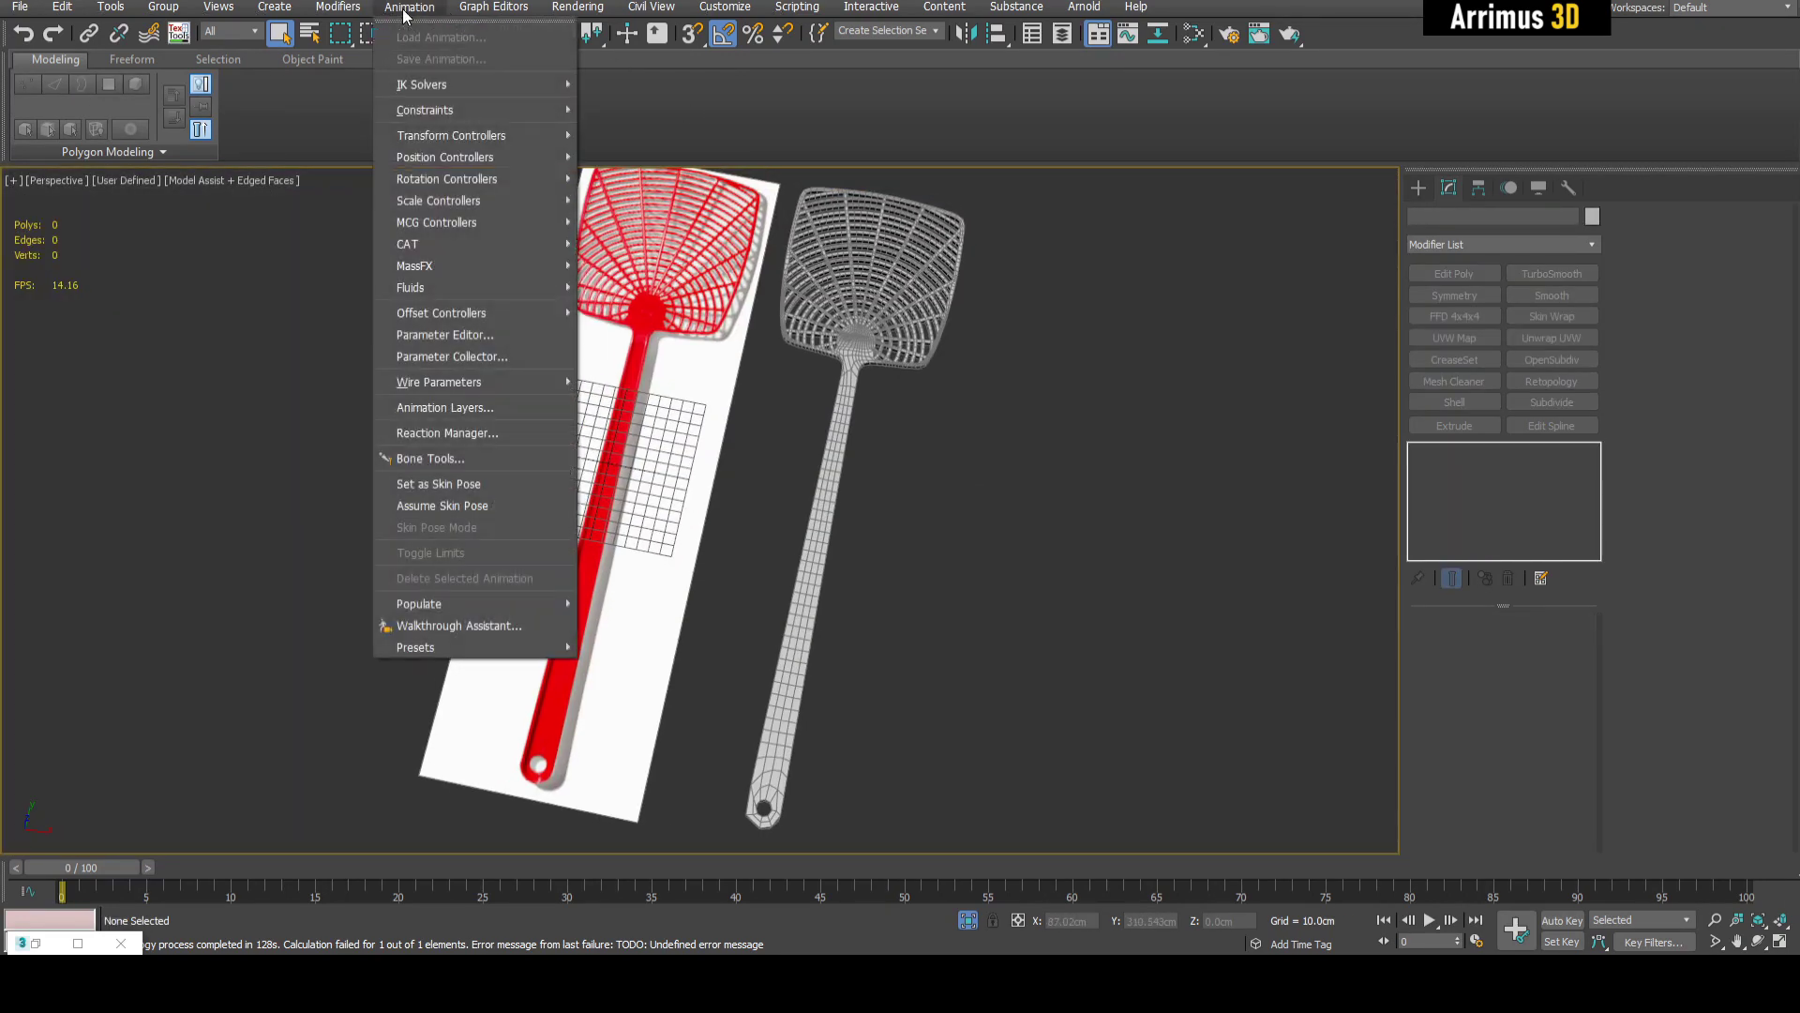
{"action": "left_click", "coordinate": [452, 460]}
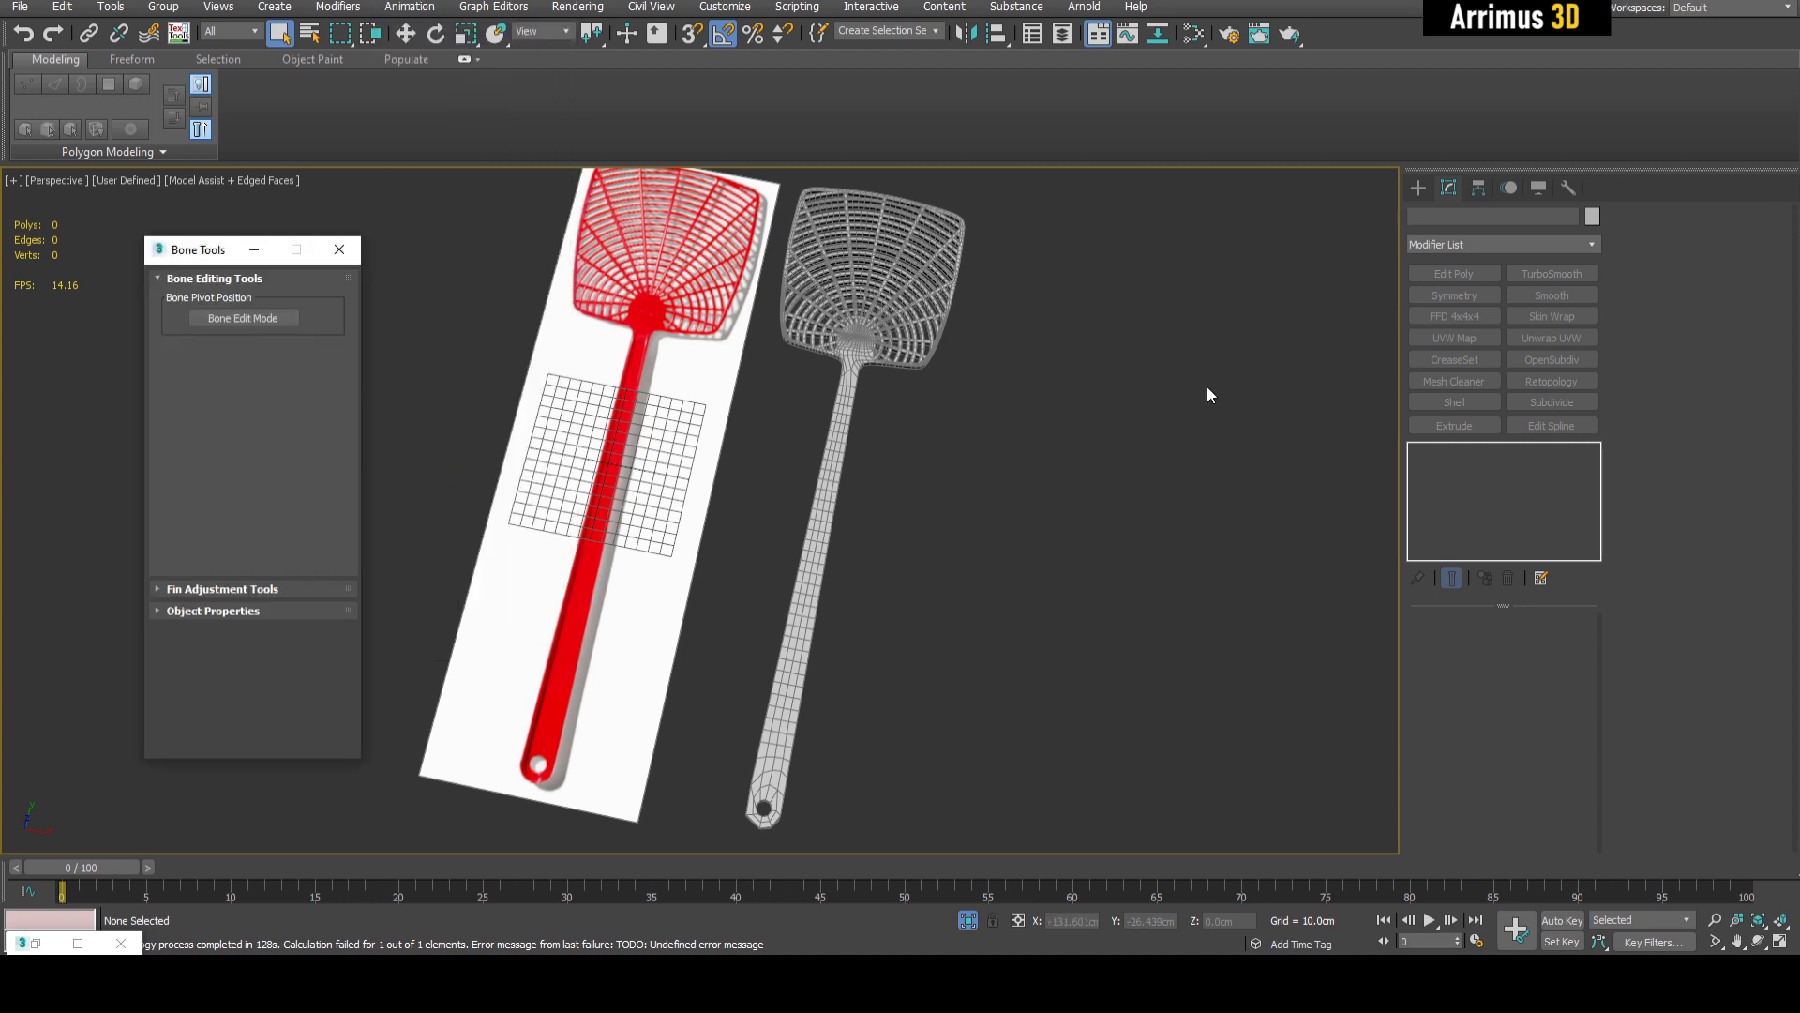
{"action": "left_click", "coordinate": [193, 367]}
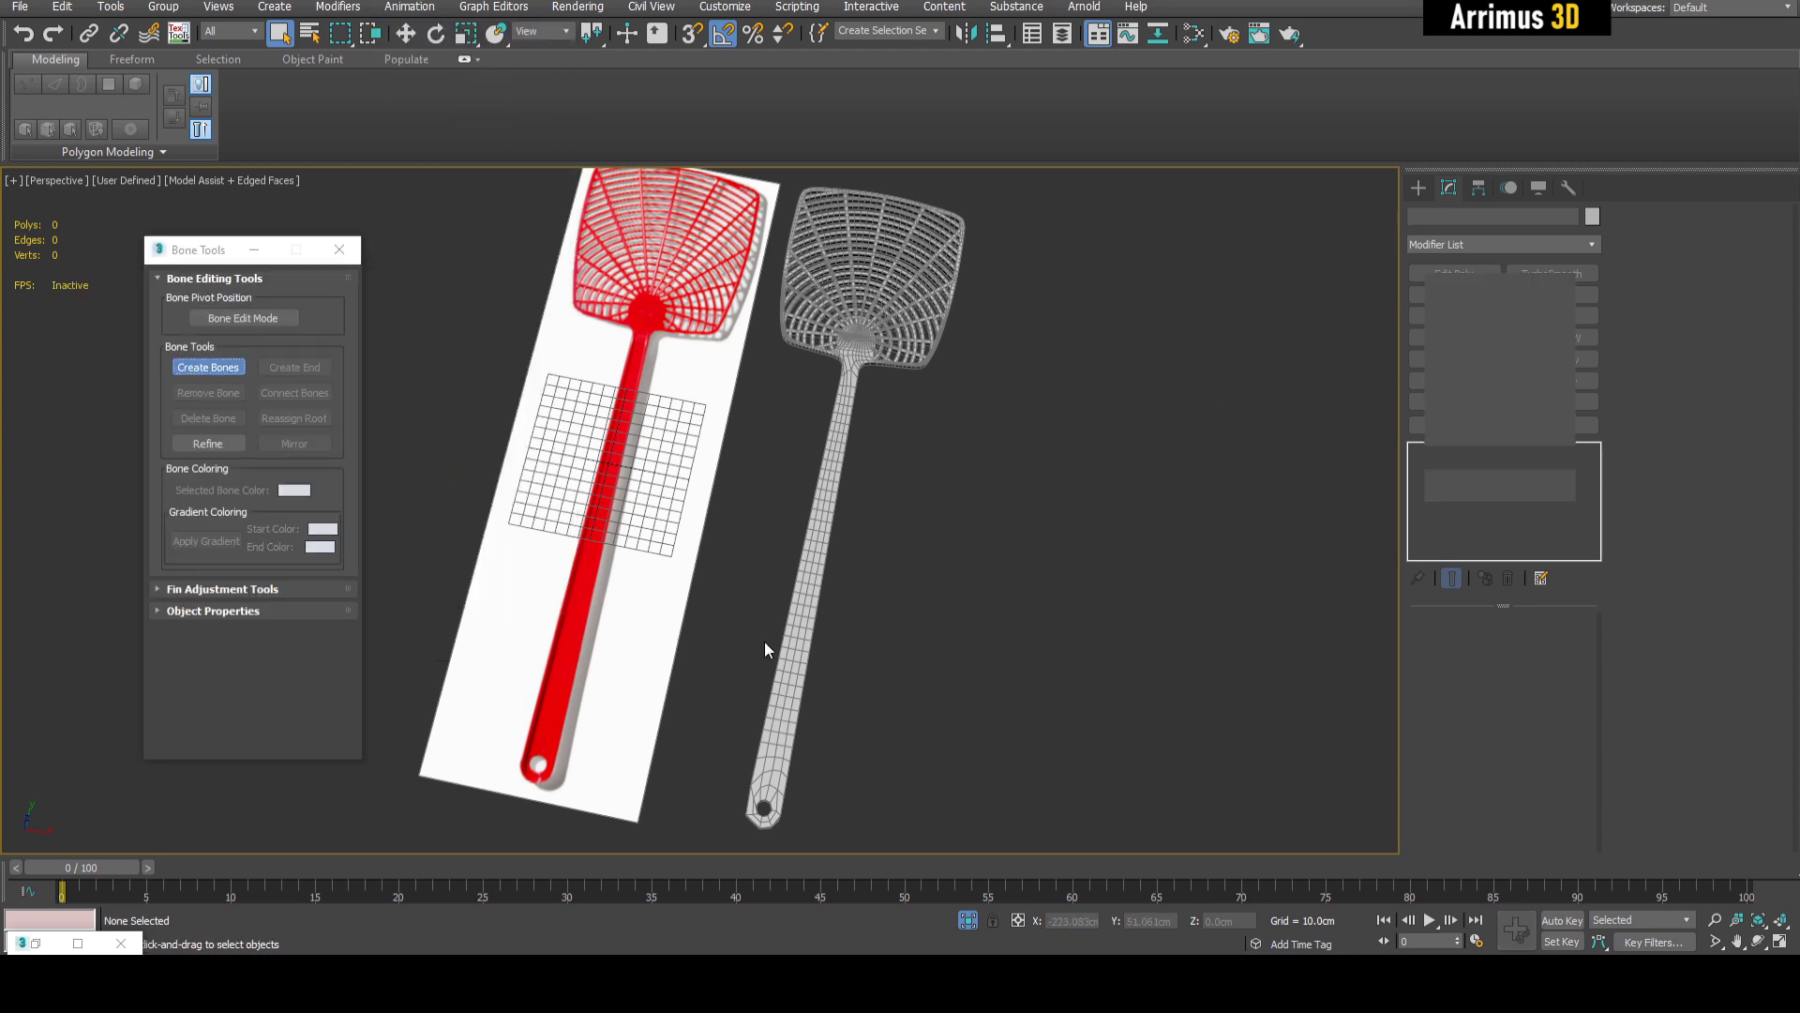
{"action": "middle_click_drag", "start_coordinate": [913, 555], "coordinate": [937, 537]}
{"action": "key", "text": "F3"}
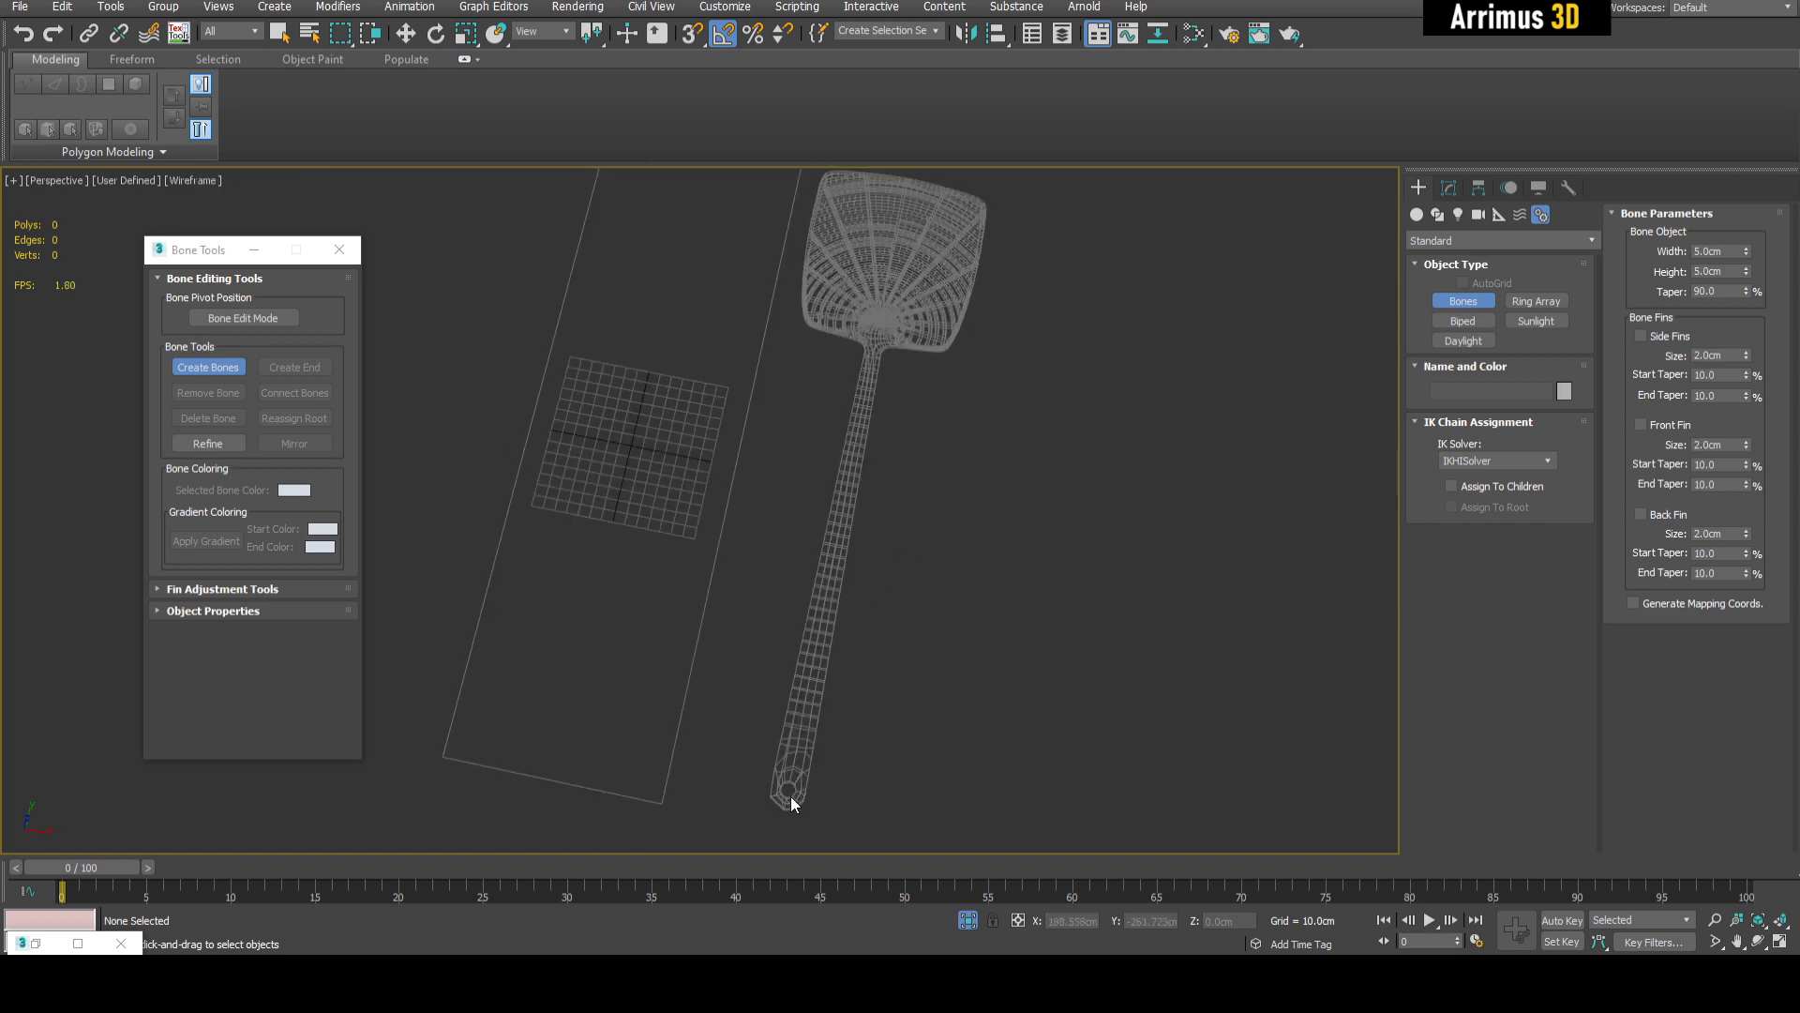
{"action": "left_click", "coordinate": [785, 800]}
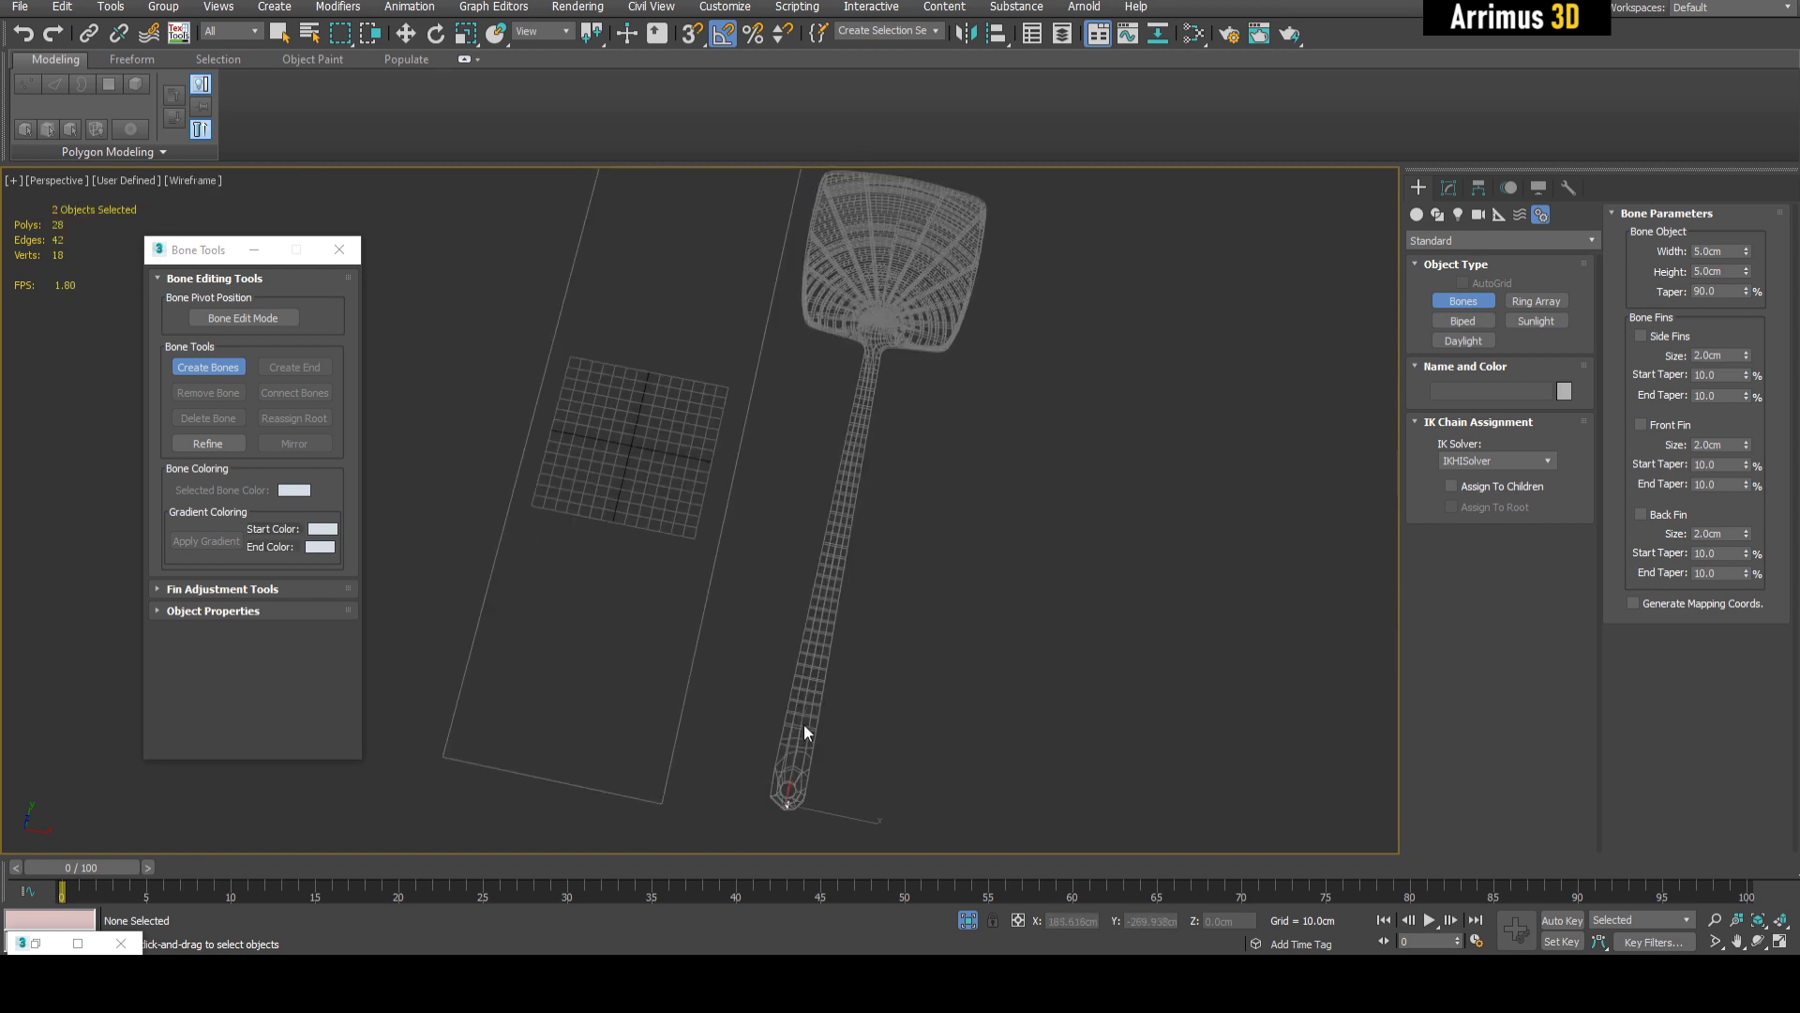
{"action": "left_click", "coordinate": [835, 563]}
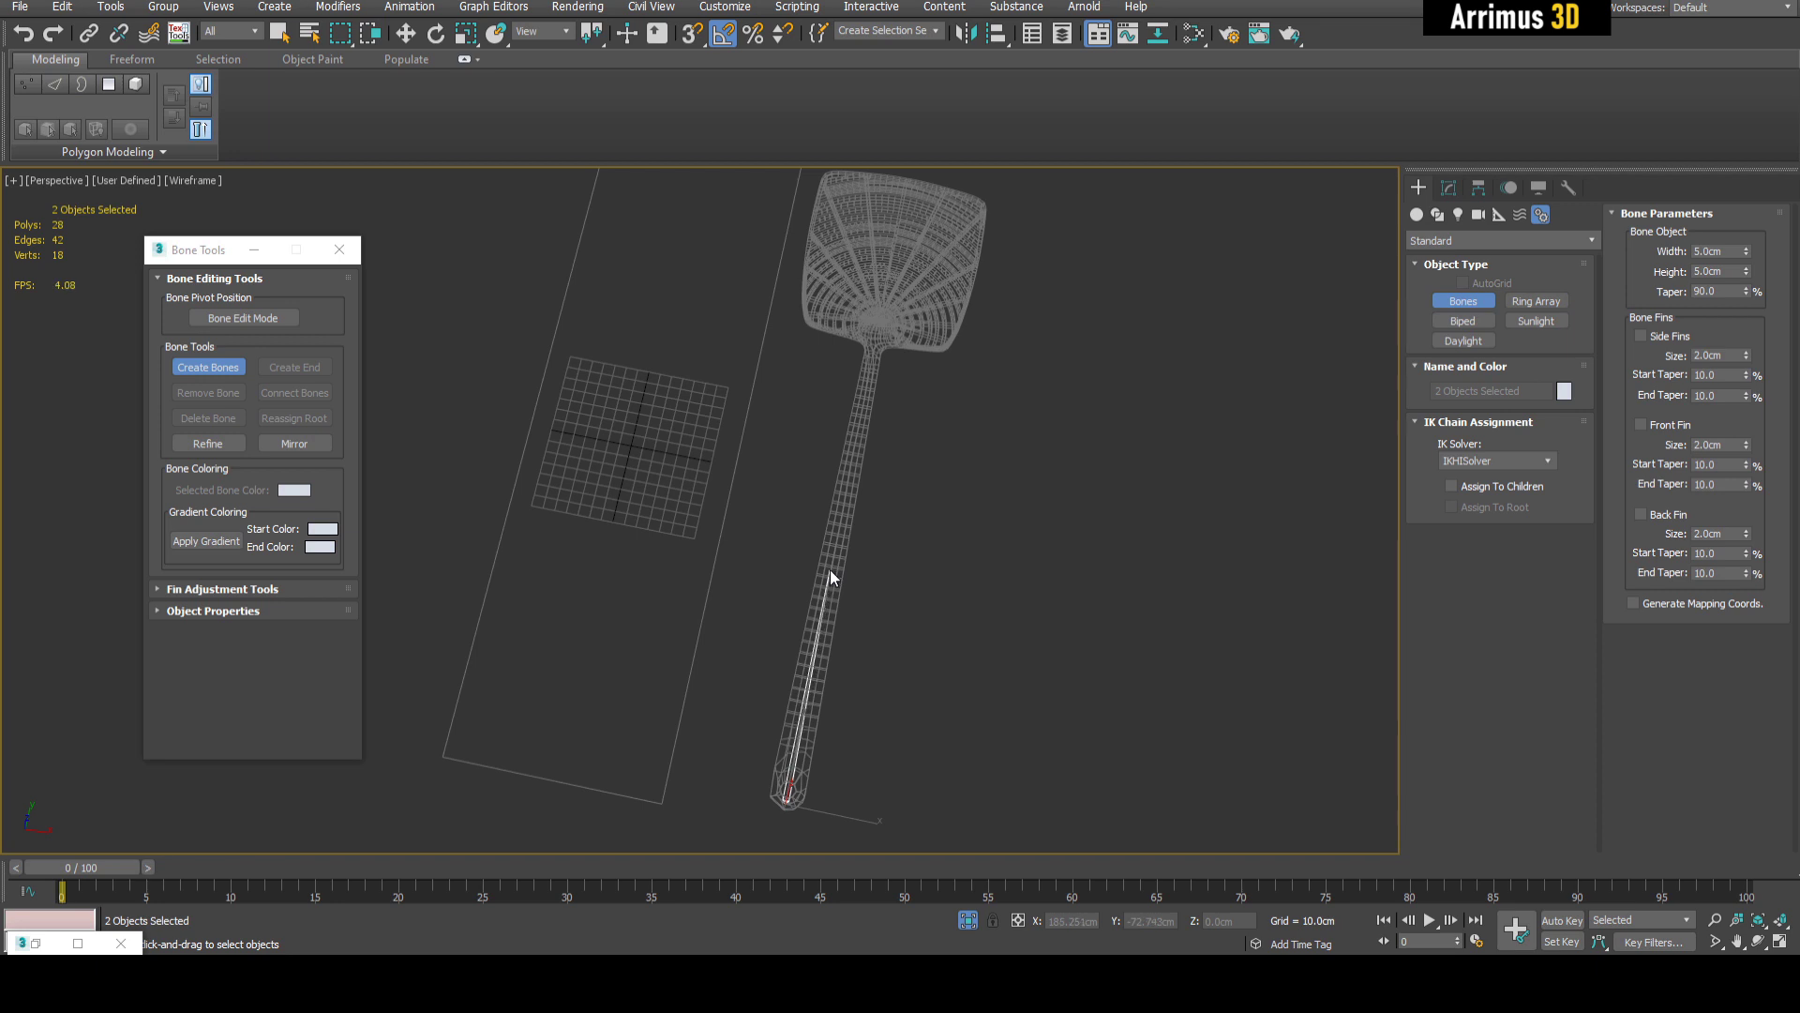
{"action": "left_click", "coordinate": [874, 344]}
{"action": "right_click", "coordinate": [1042, 252]}
{"action": "right_click", "coordinate": [949, 263]}
{"action": "mouse_move", "coordinate": [971, 261]}
{"action": "middle_mouse_down"}
{"action": "mouse_move", "coordinate": [971, 362]}
{"action": "mouse_move", "coordinate": [985, 349]}
{"action": "middle_mouse_up"}
{"action": "right_click", "coordinate": [947, 260]}
{"action": "left_click", "coordinate": [975, 196]}
{"action": "key", "text": "F3"}
- Collapse the swatter's modifier stack down from the Retopology modifier into an editable poly
{"action": "left_click", "coordinate": [973, 352]}
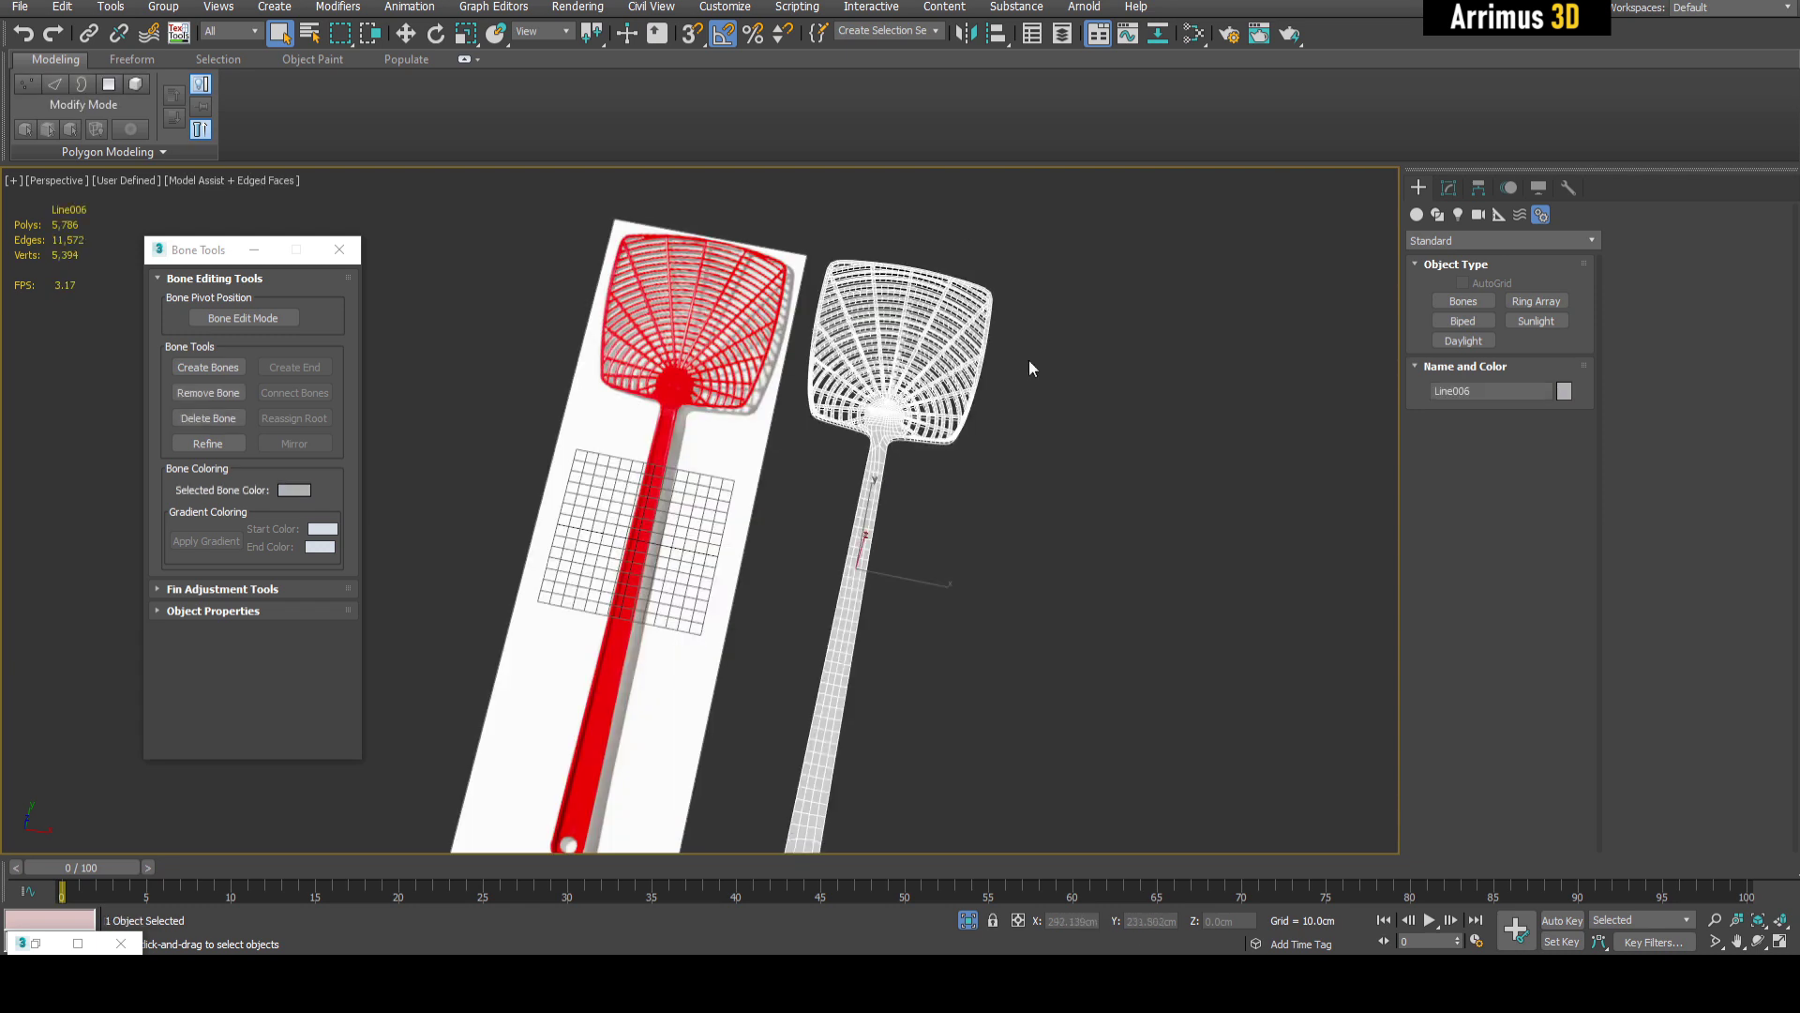
{"action": "left_click", "coordinate": [1450, 189]}
{"action": "left_click", "coordinate": [1493, 452]}
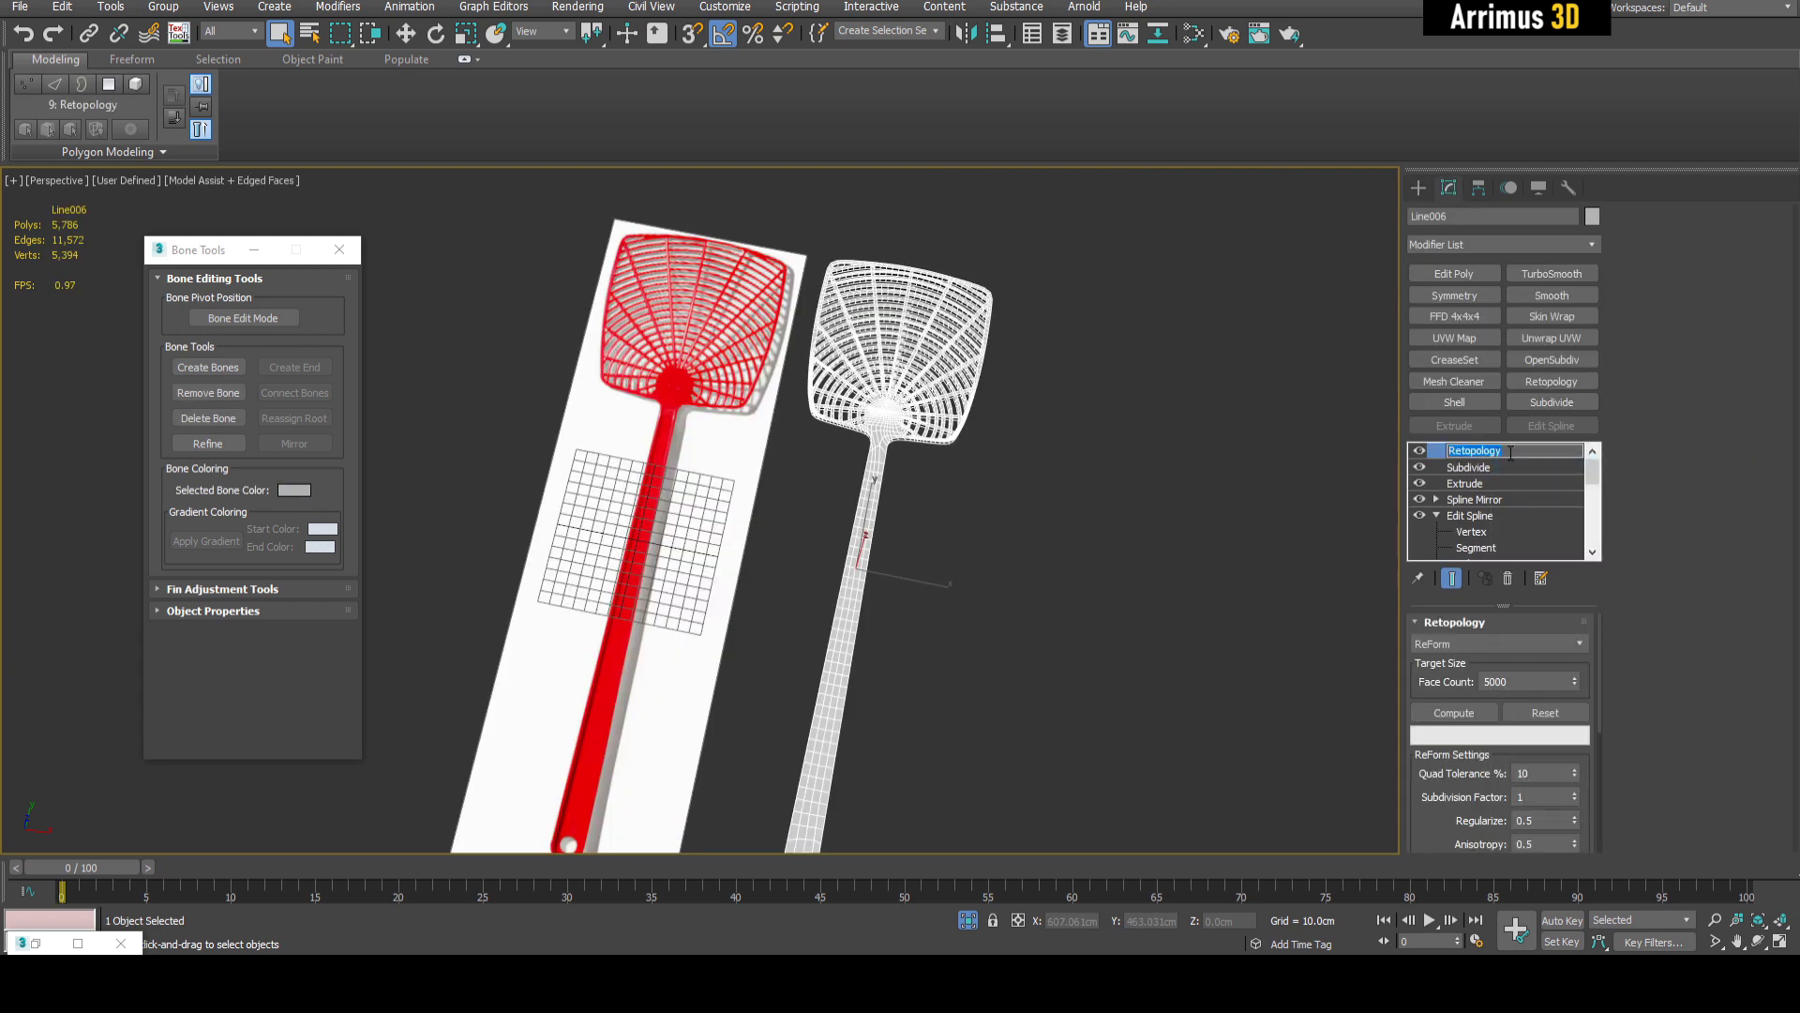
{"action": "middle_click_drag", "start_coordinate": [1376, 456], "coordinate": [1389, 447]}
{"action": "right_click", "coordinate": [1500, 450]}
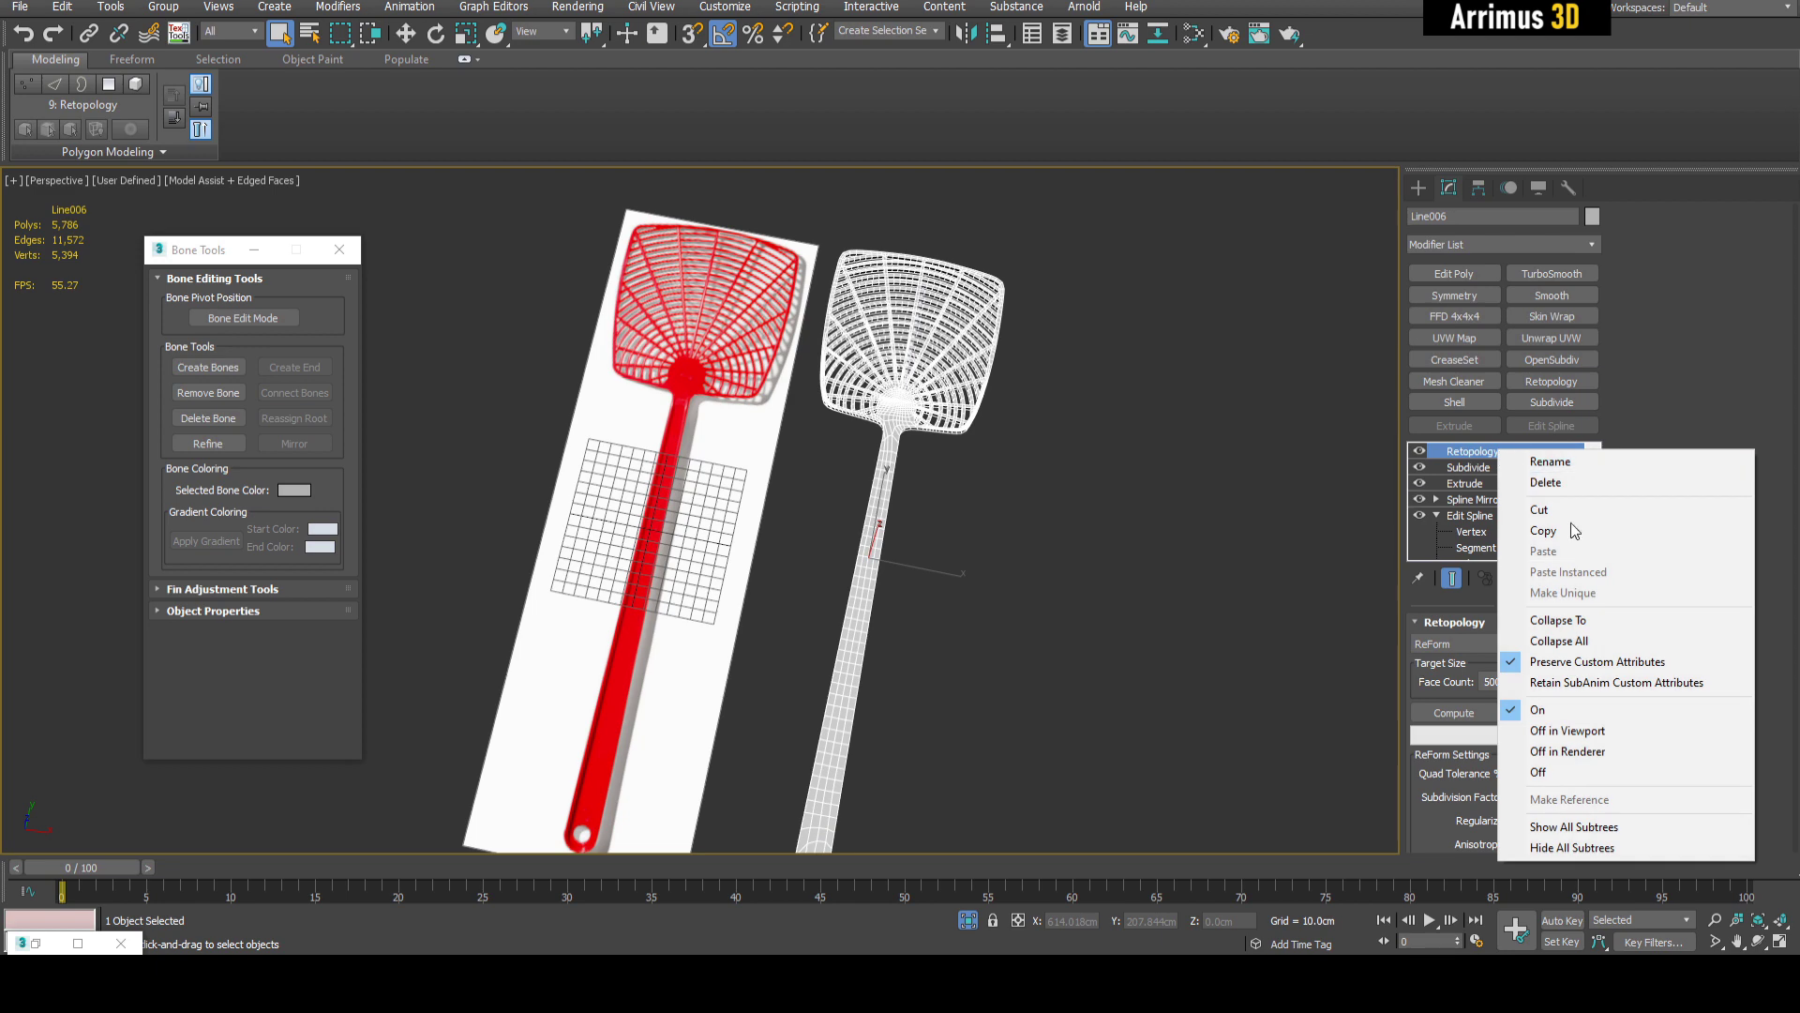
{"action": "left_click", "coordinate": [1590, 619]}
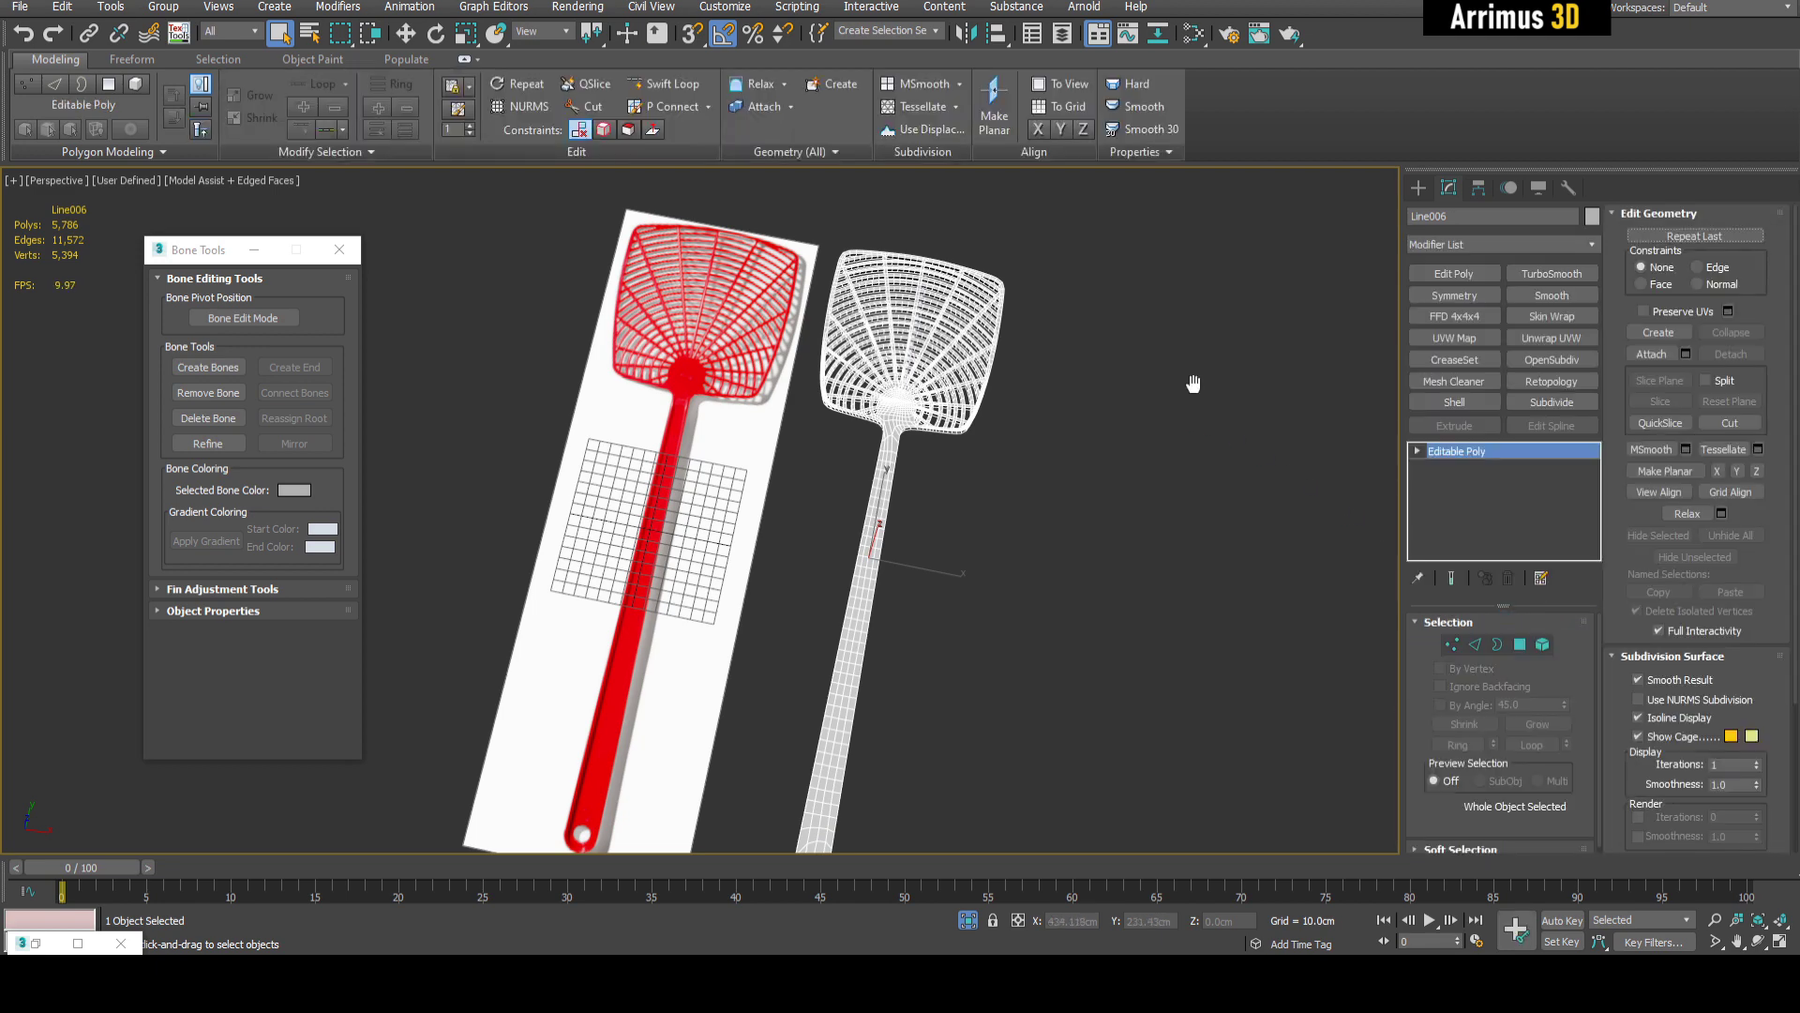
- Add a Skin modifier to the swatter and assign Bone001, Bone002 and Bone003 to it
{"action": "left_click", "coordinate": [1596, 244]}
{"action": "left_click_drag", "start_coordinate": [1596, 268], "coordinate": [1549, 553]}
{"action": "scroll", "coordinate": [1555, 570], "scroll_direction": "down", "scroll_amount": 2}
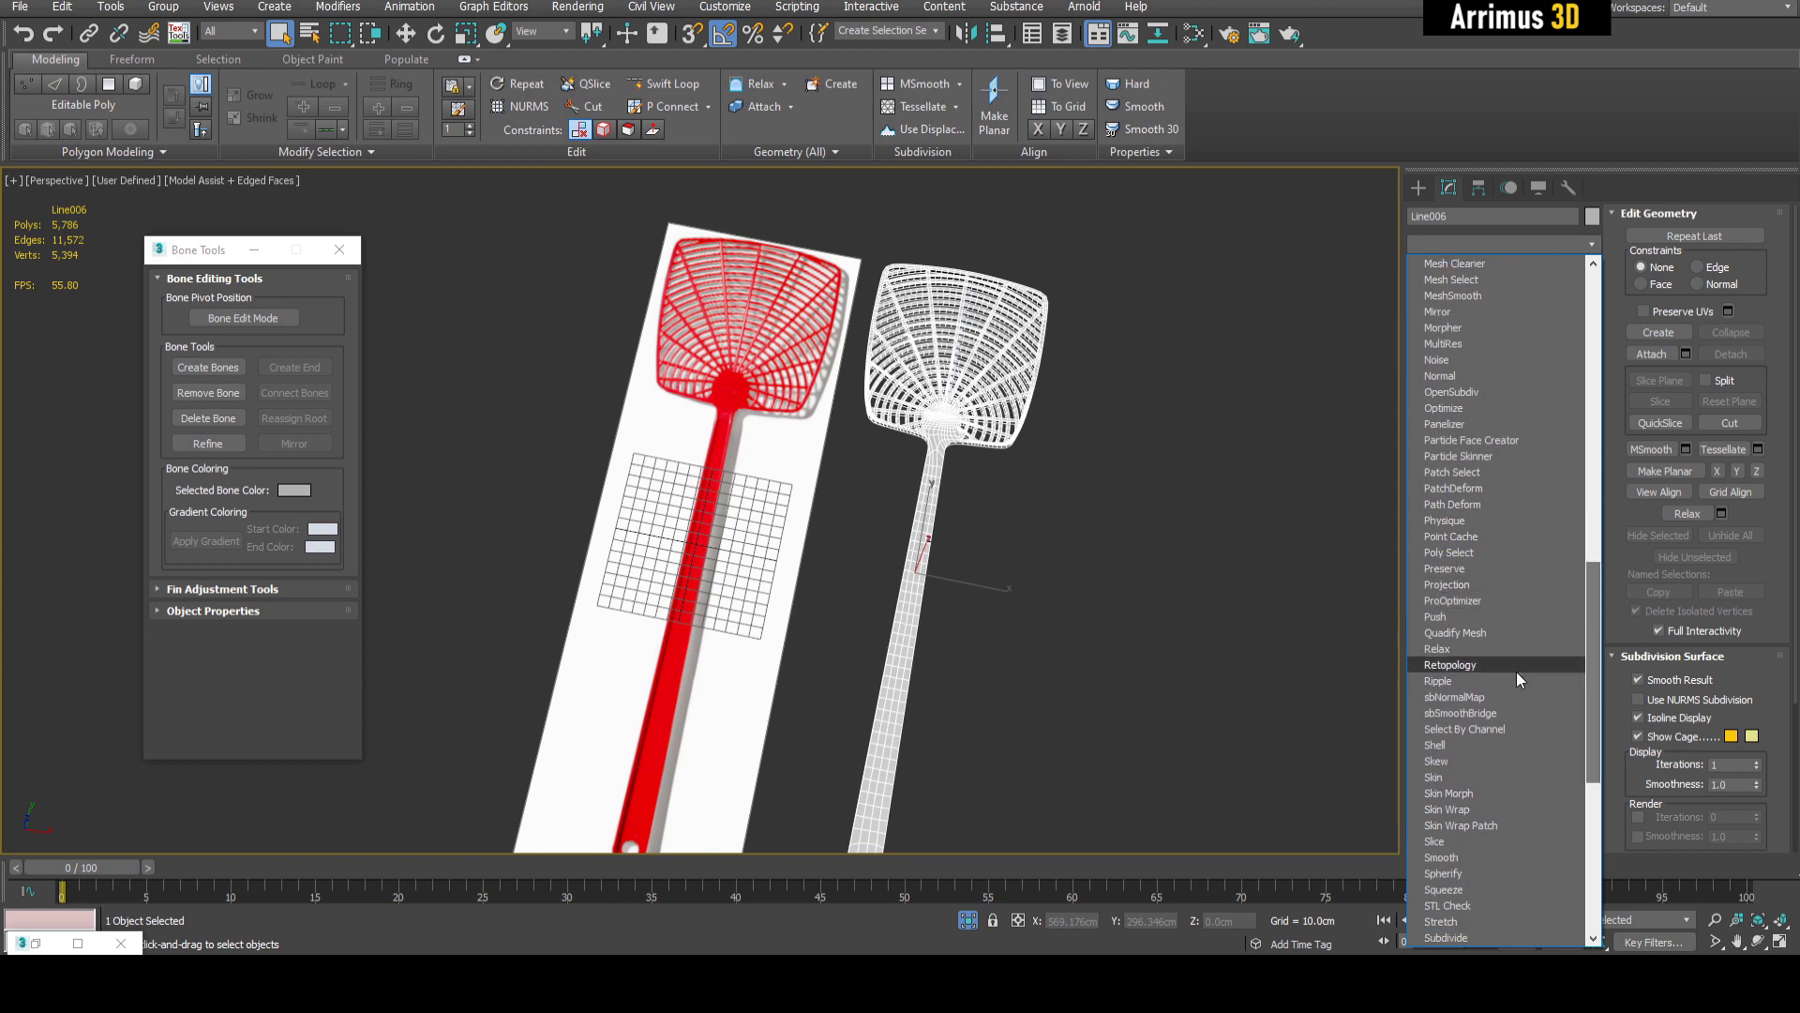
{"action": "left_click", "coordinate": [1488, 775]}
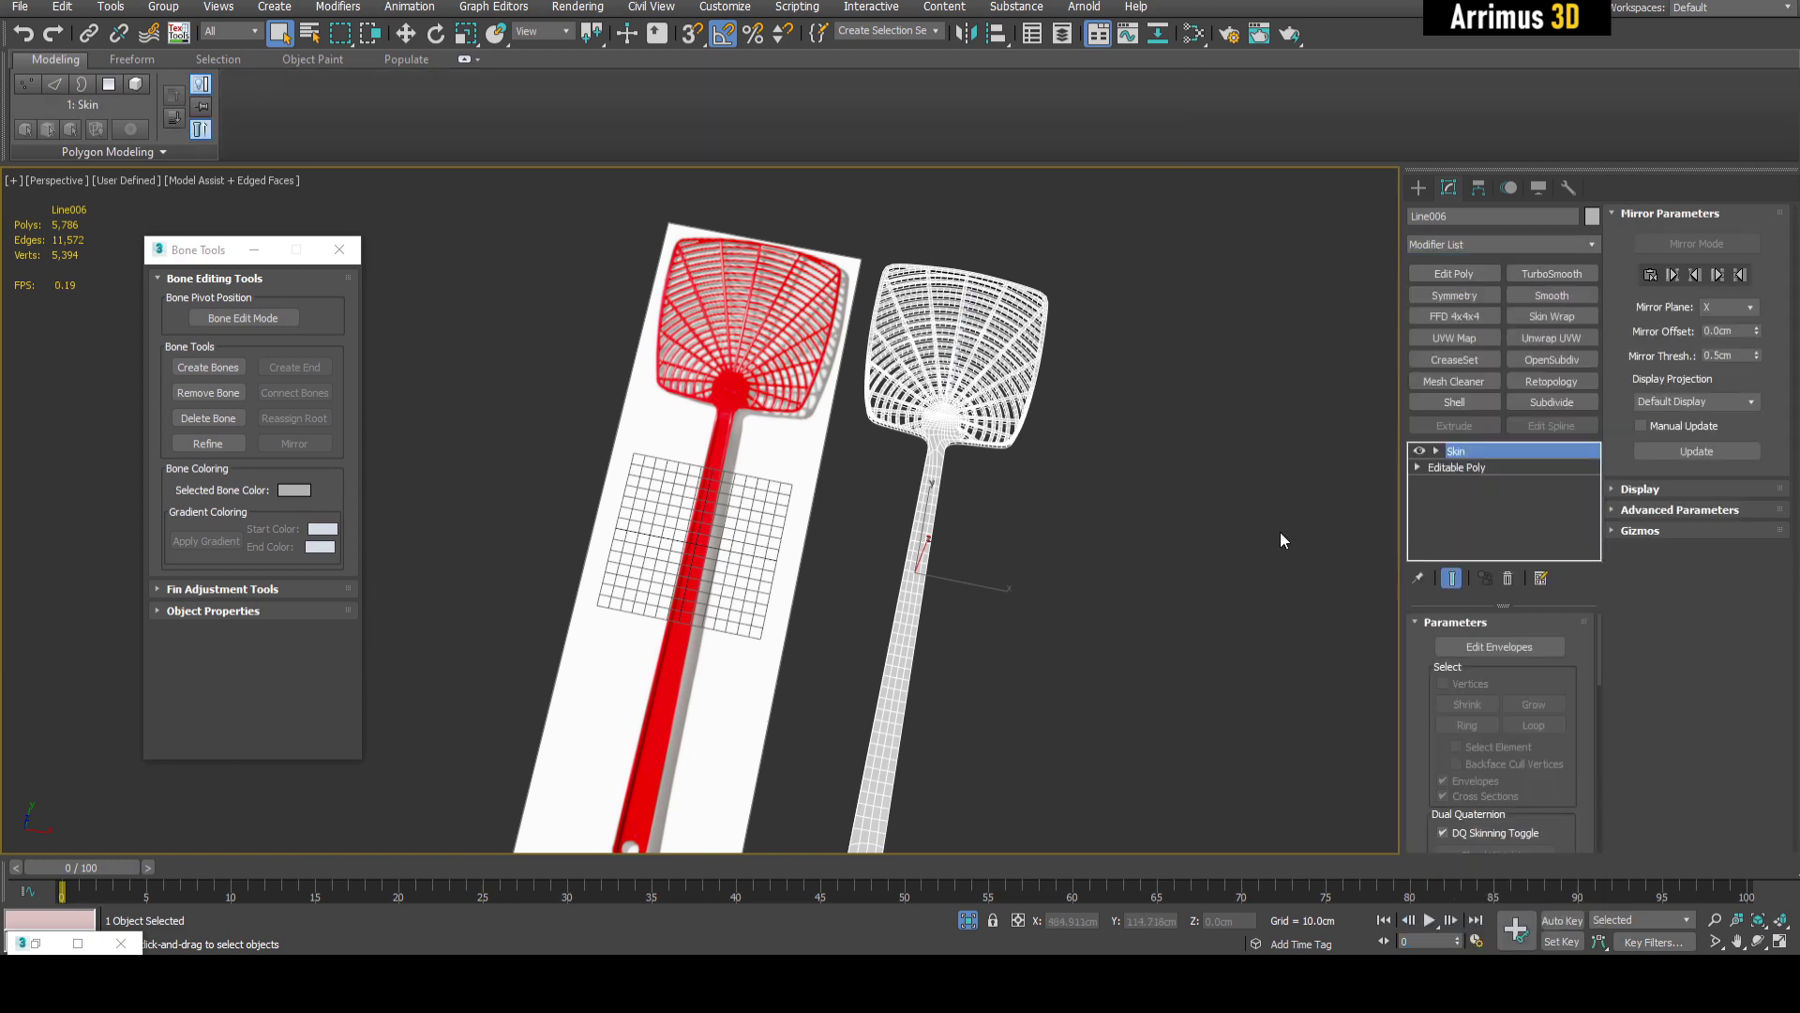
{"action": "left_click_drag", "start_coordinate": [1564, 769], "coordinate": [1546, 555]}
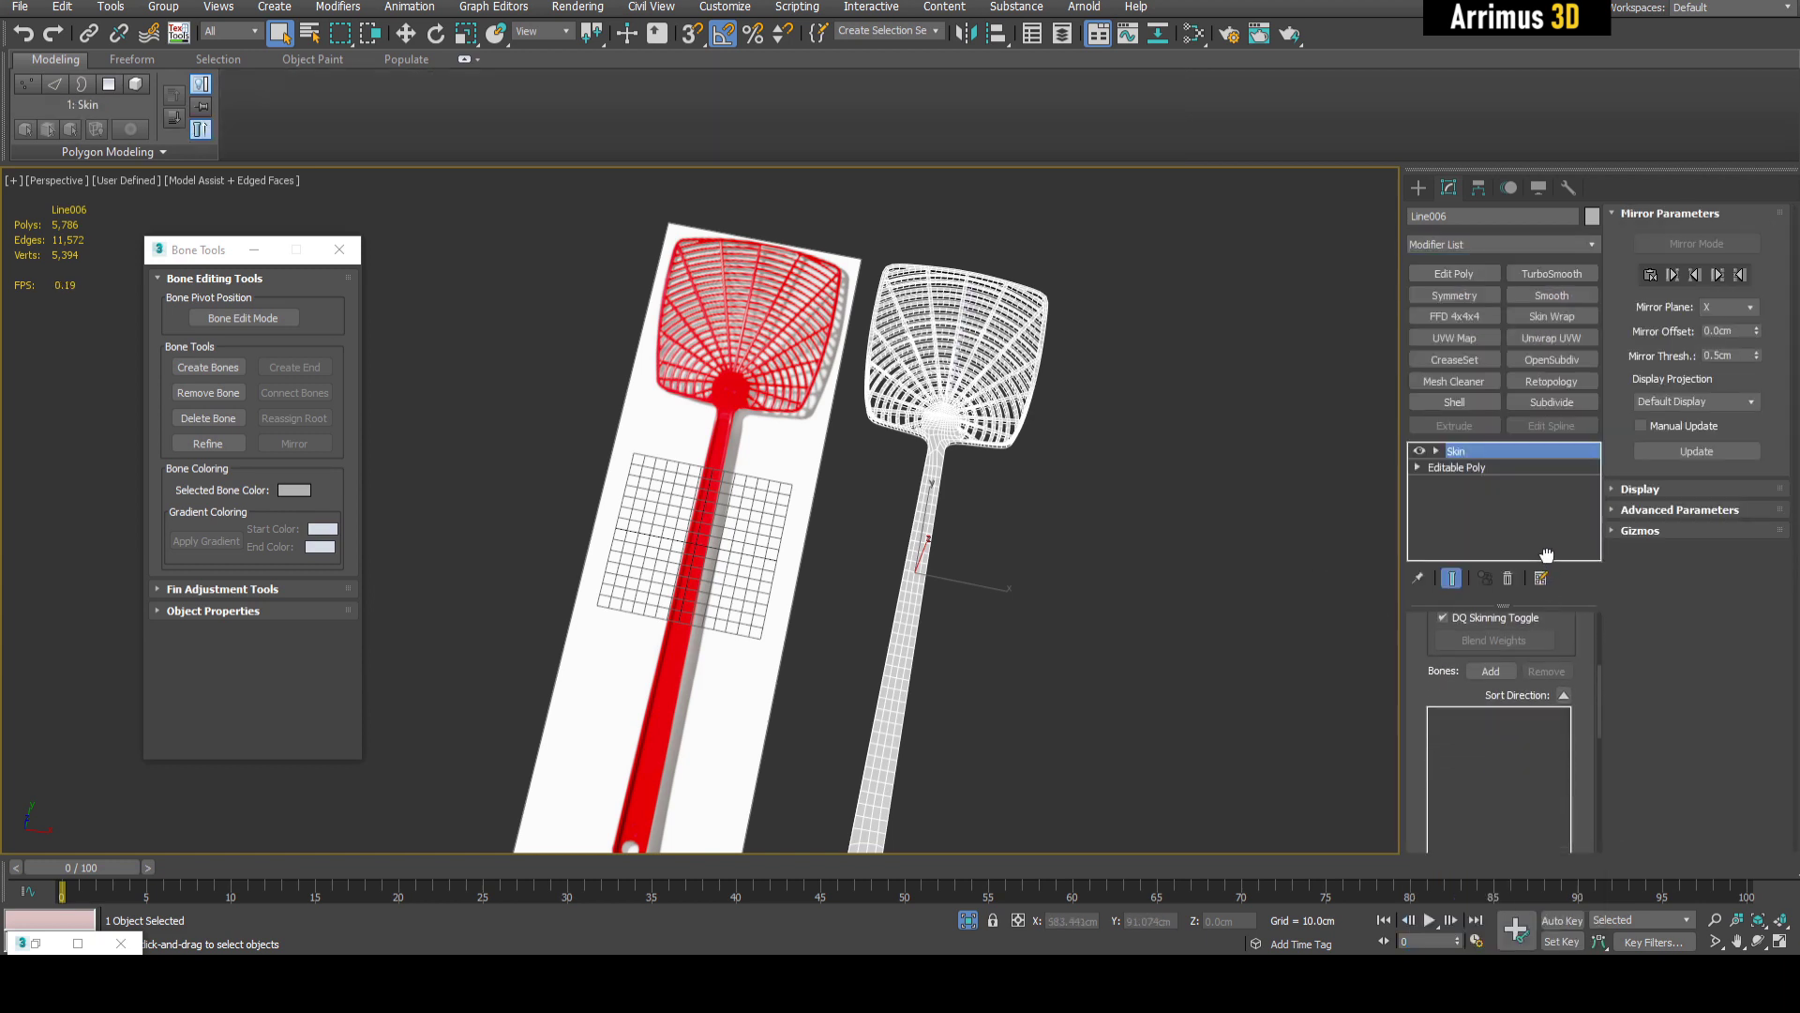
{"action": "left_click", "coordinate": [1498, 671]}
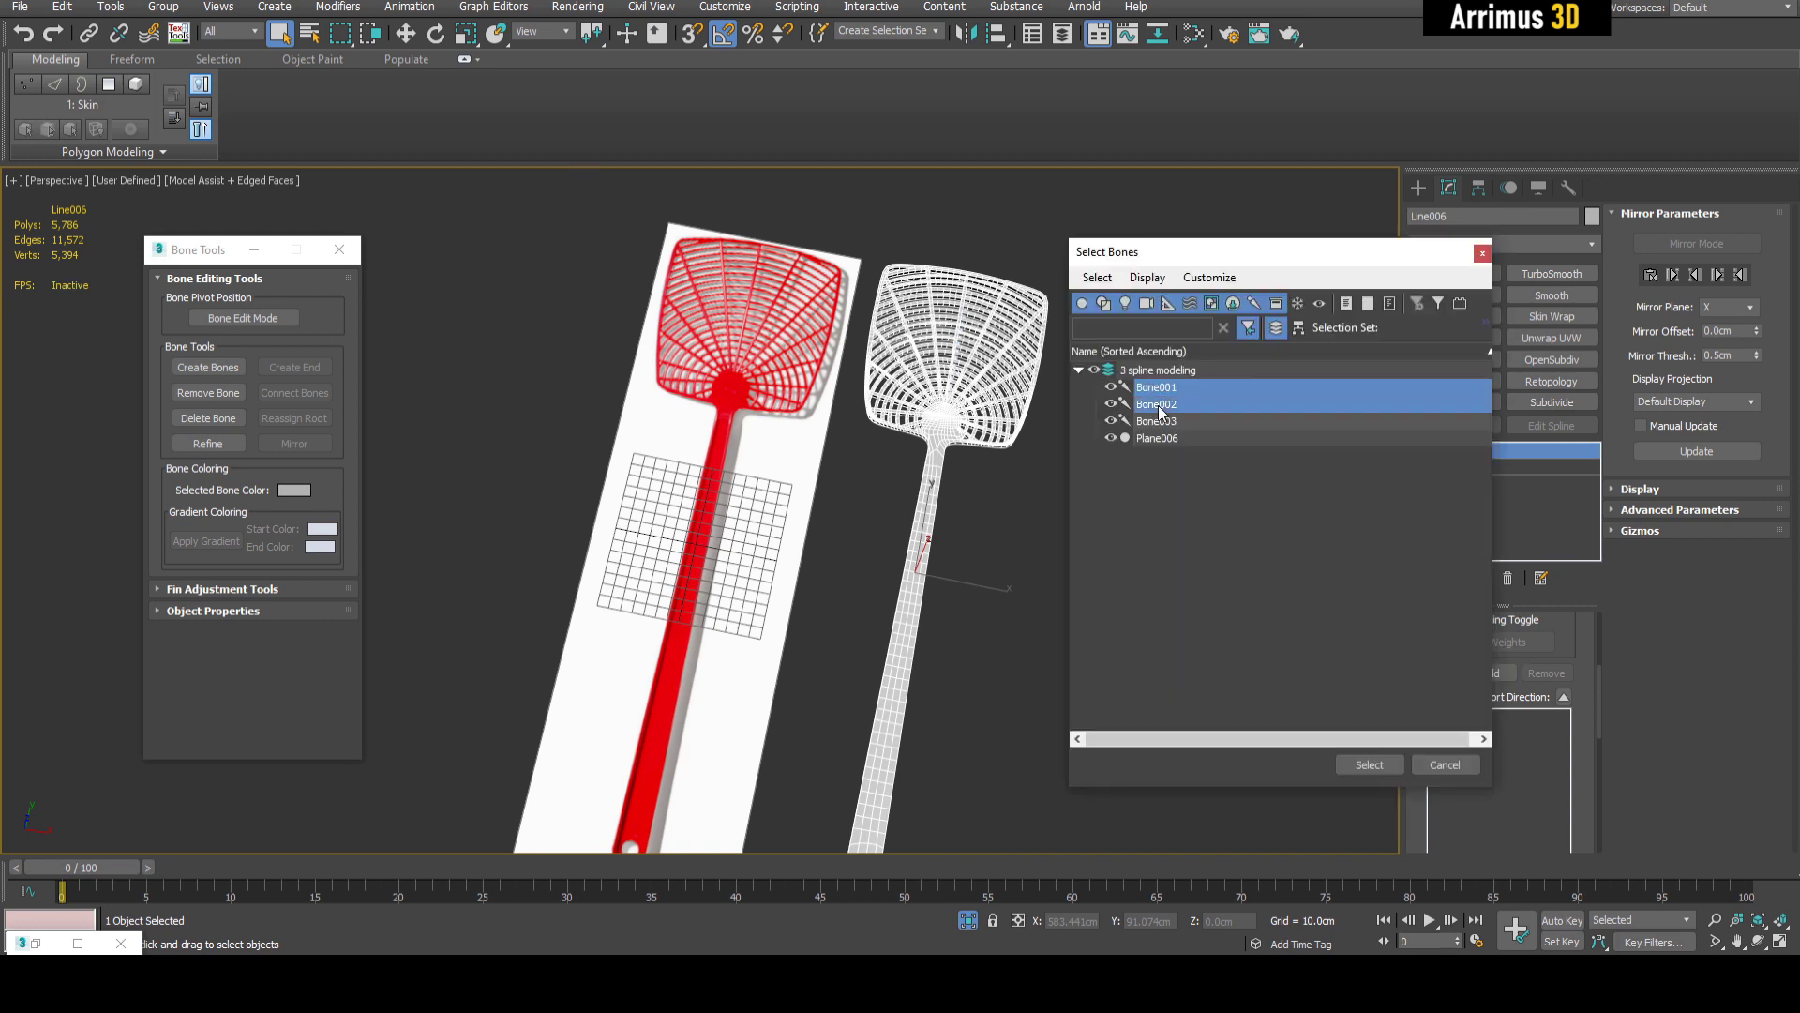
{"action": "left_click", "coordinate": [1162, 422], "text": "ctrl"}
{"action": "left_click", "coordinate": [1354, 763]}
- Isolate the three bones, turn on Auto Key and close the Bone Tools window
{"action": "middle_click_drag", "start_coordinate": [1139, 554], "coordinate": [1069, 263]}
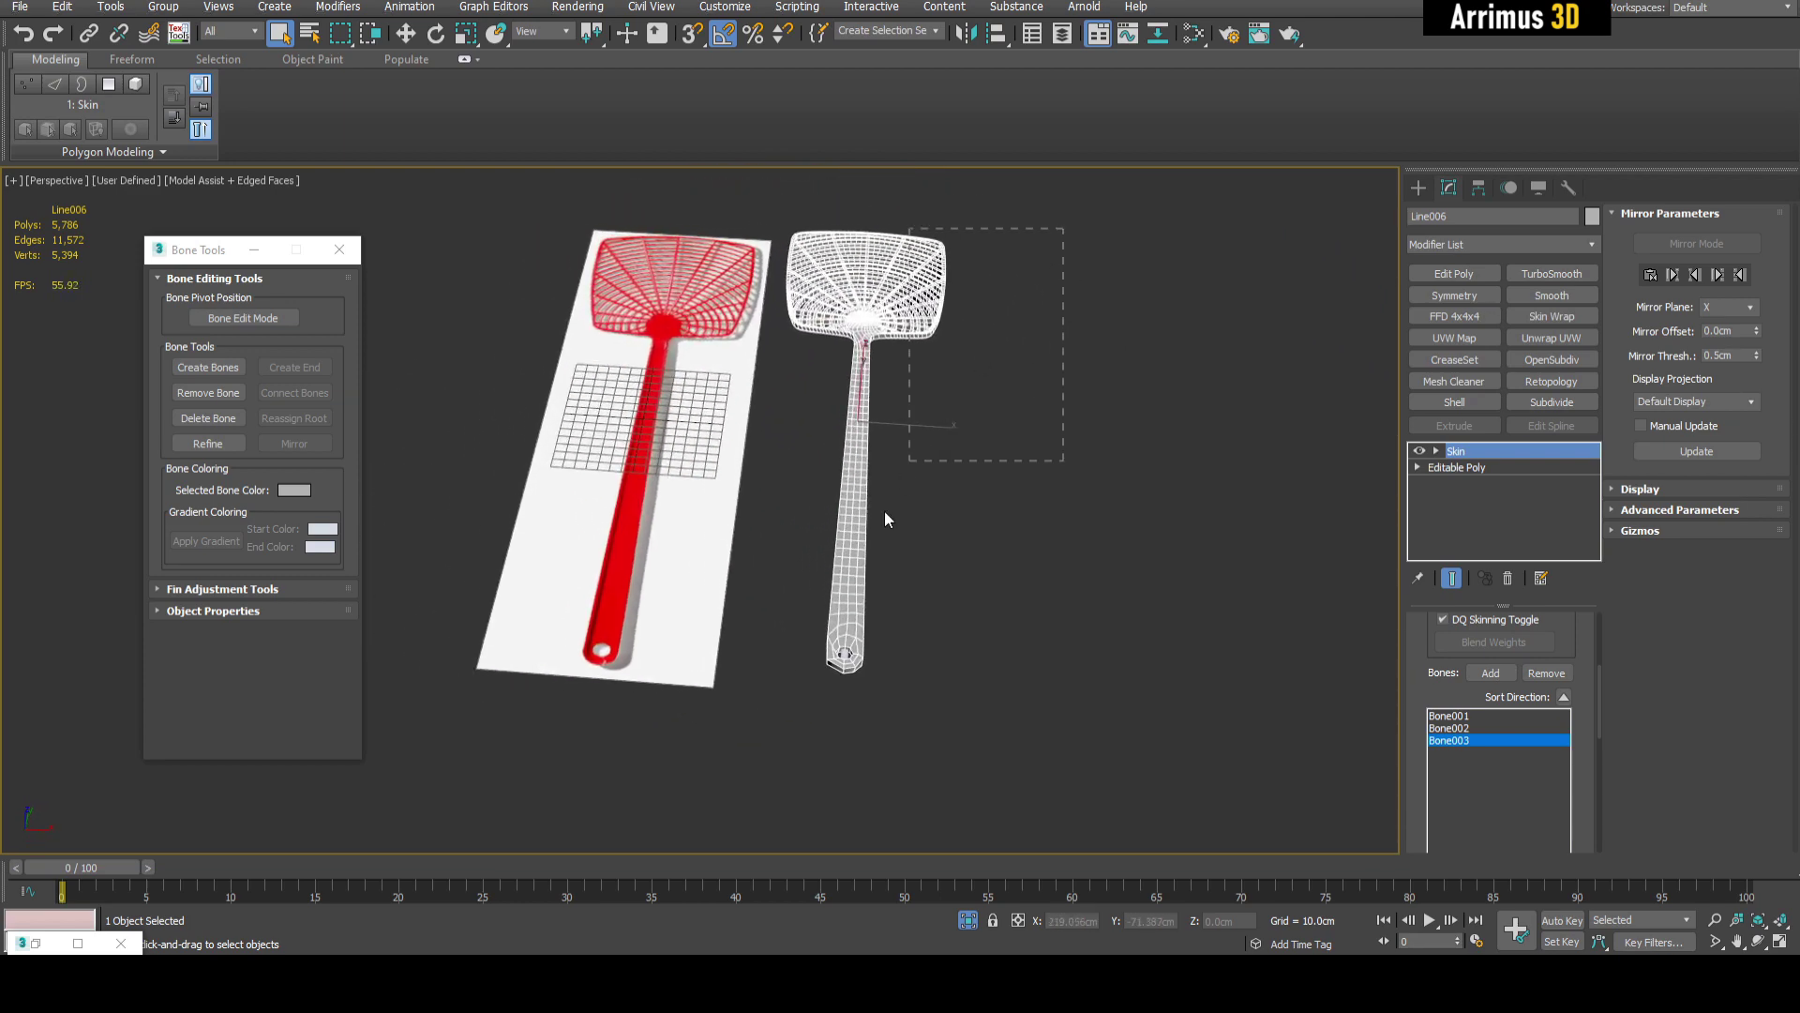
{"action": "left_click_drag", "start_coordinate": [872, 549], "coordinate": [802, 689]}
{"action": "key", "text": "alt+q"}
{"action": "key", "text": "alt+q"}
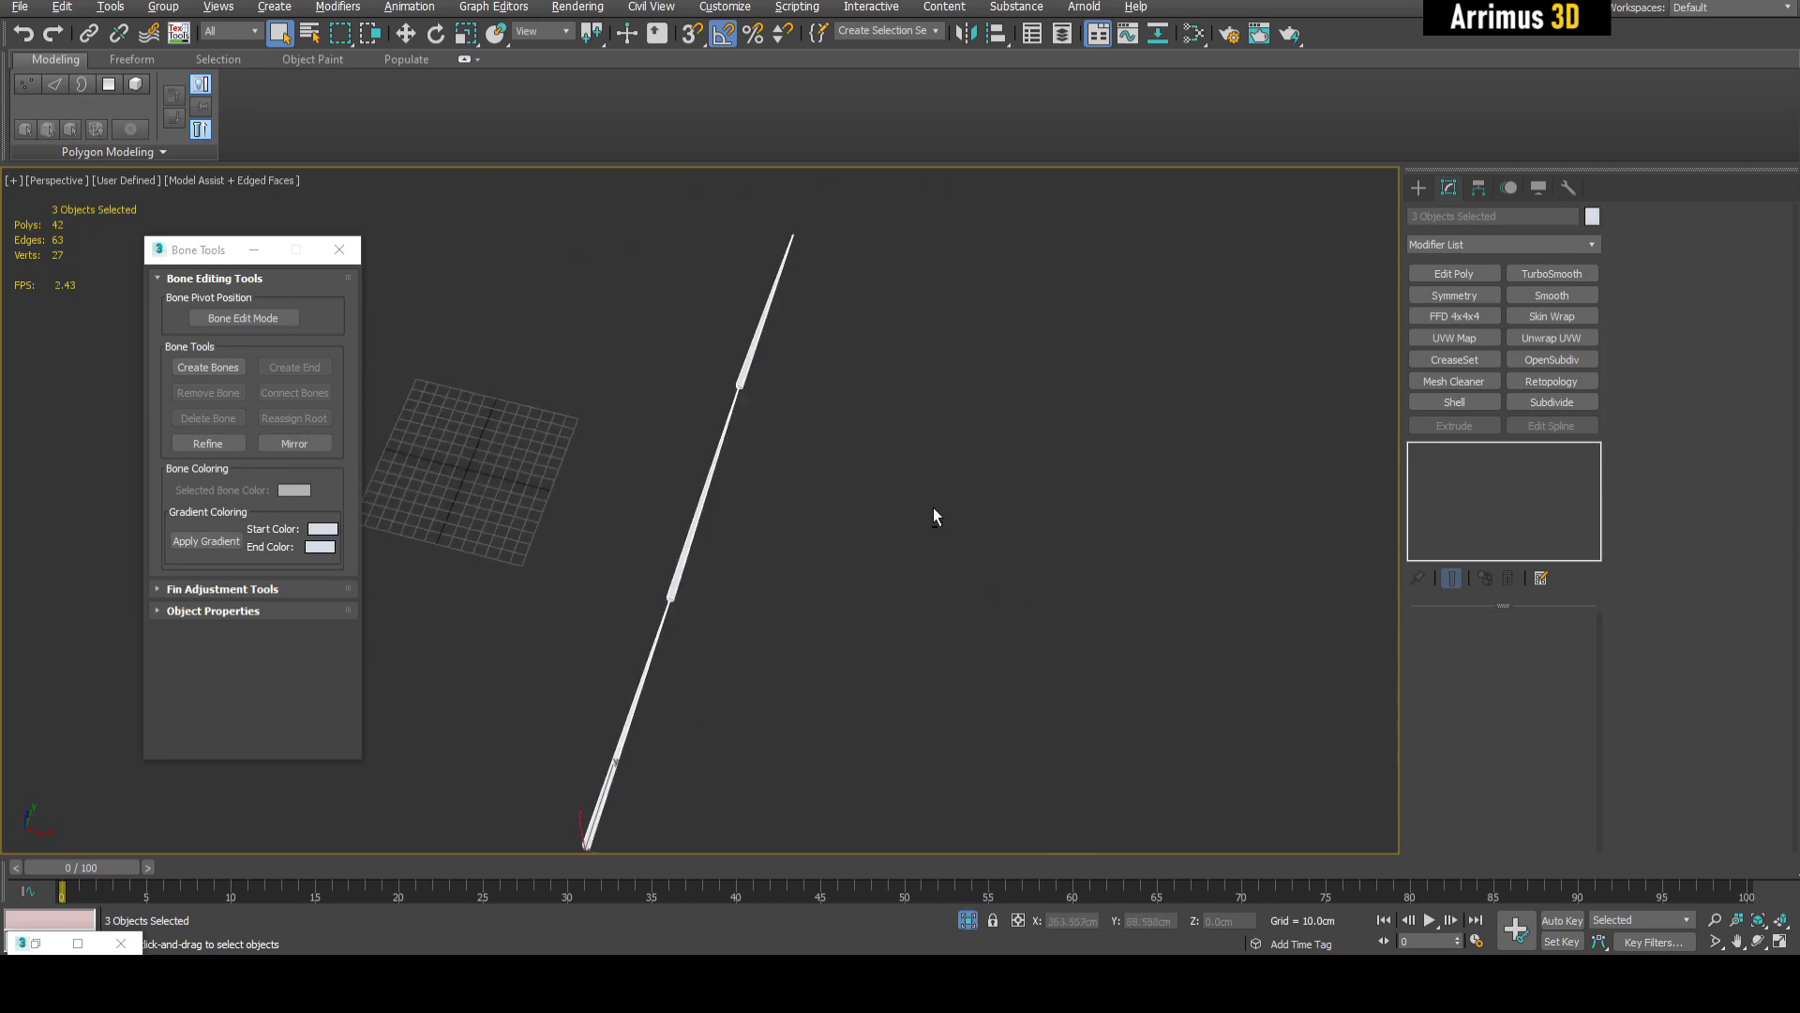
{"action": "middle_click_drag", "start_coordinate": [936, 509], "coordinate": [932, 494], "text": "alt"}
{"action": "left_click", "coordinate": [932, 493]}
{"action": "key", "text": "n"}
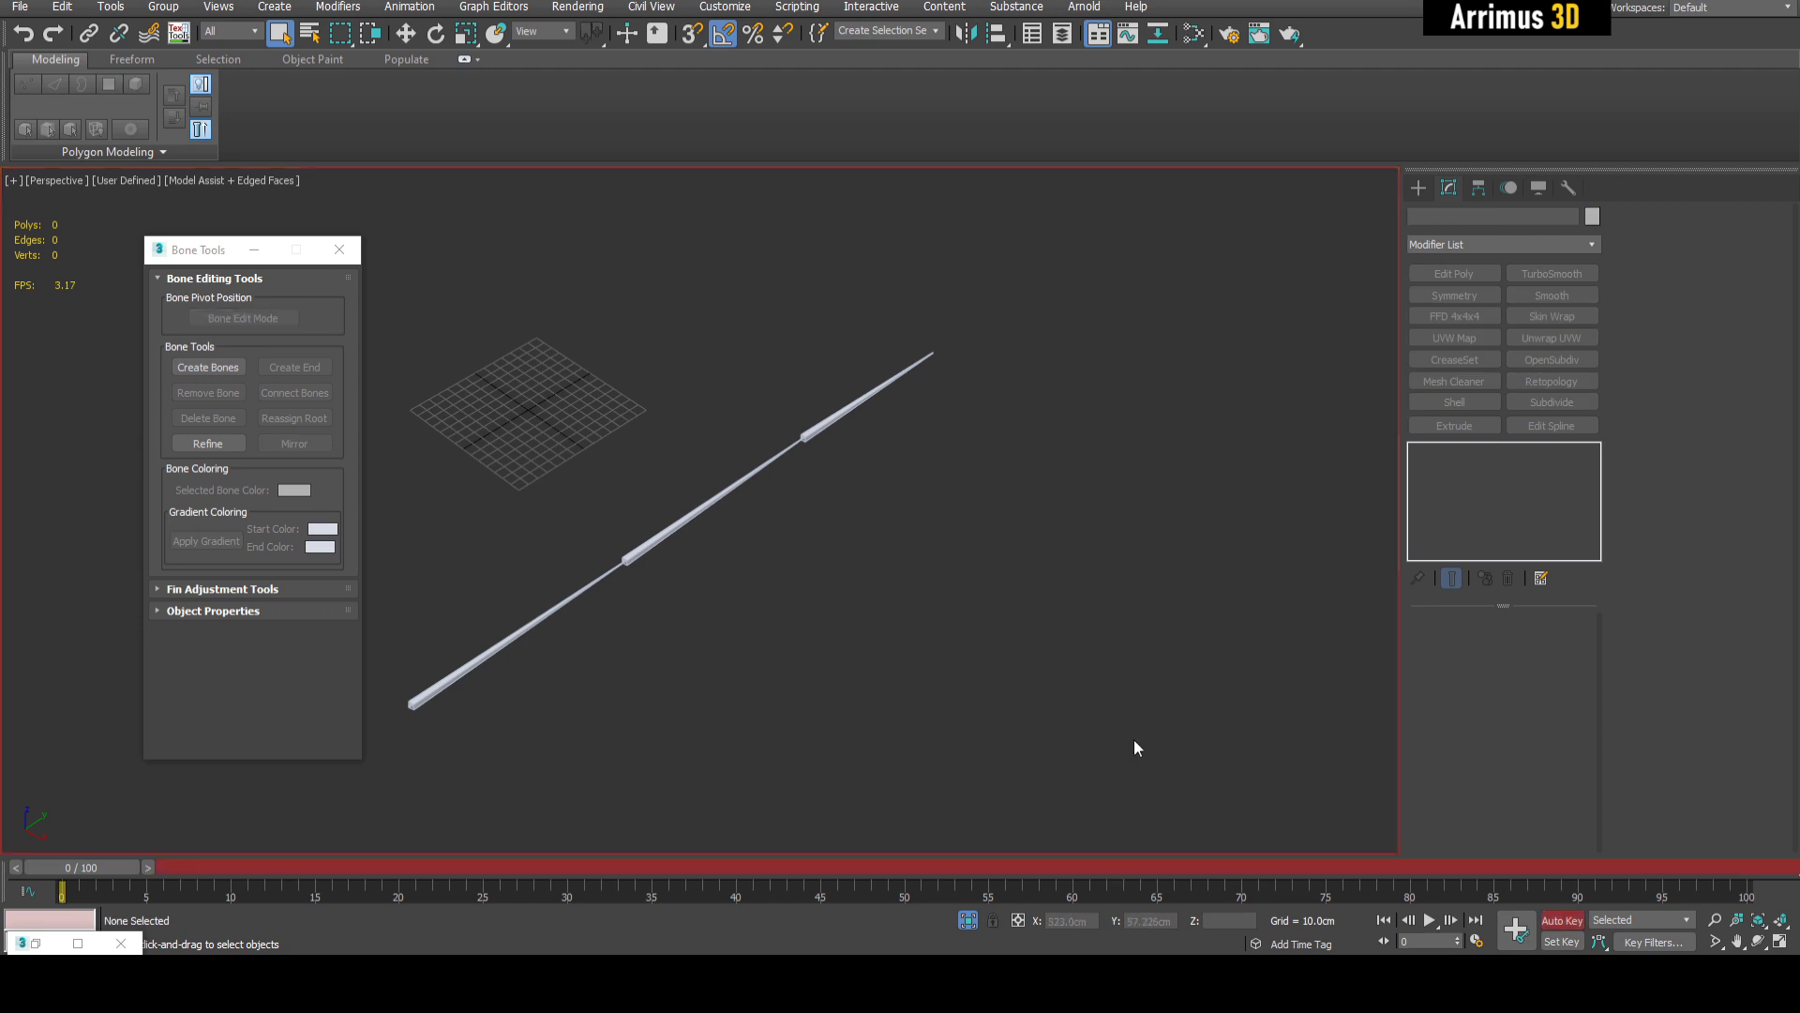
{"action": "left_click", "coordinate": [355, 253]}
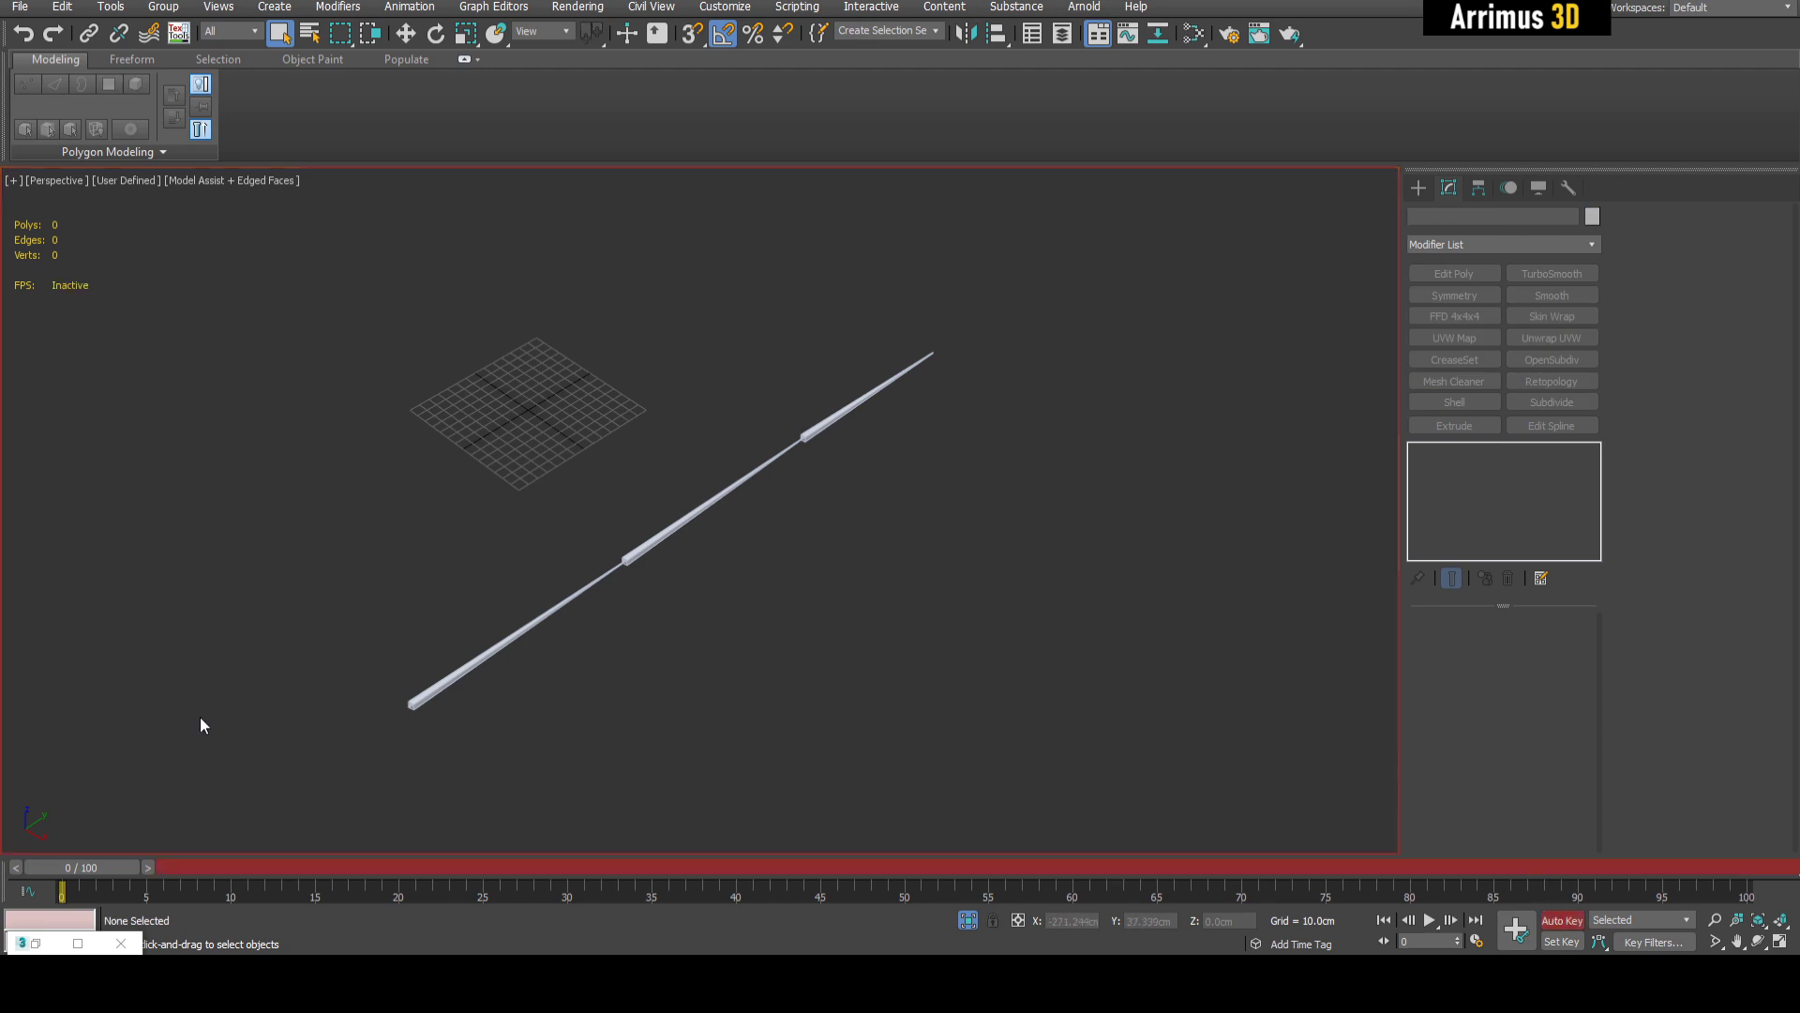
- Keyframe a rotation of the middle bone at frame 5 so the chain bends at mid-handle, redoing the first attempt
{"action": "left_click_drag", "start_coordinate": [92, 864], "coordinate": [176, 858]}
{"action": "key", "text": "e"}
{"action": "left_click", "coordinate": [650, 548]}
{"action": "left_click_drag", "start_coordinate": [603, 526], "coordinate": [574, 598]}
{"action": "key", "text": "ctrl+z"}
{"action": "key", "text": "a"}
{"action": "middle_click_drag", "start_coordinate": [746, 622], "coordinate": [658, 557], "text": "alt"}
- Keyframe an upward rotation of the end bone at frame 10 and turn off Auto Key
{"action": "left_click", "coordinate": [891, 306]}
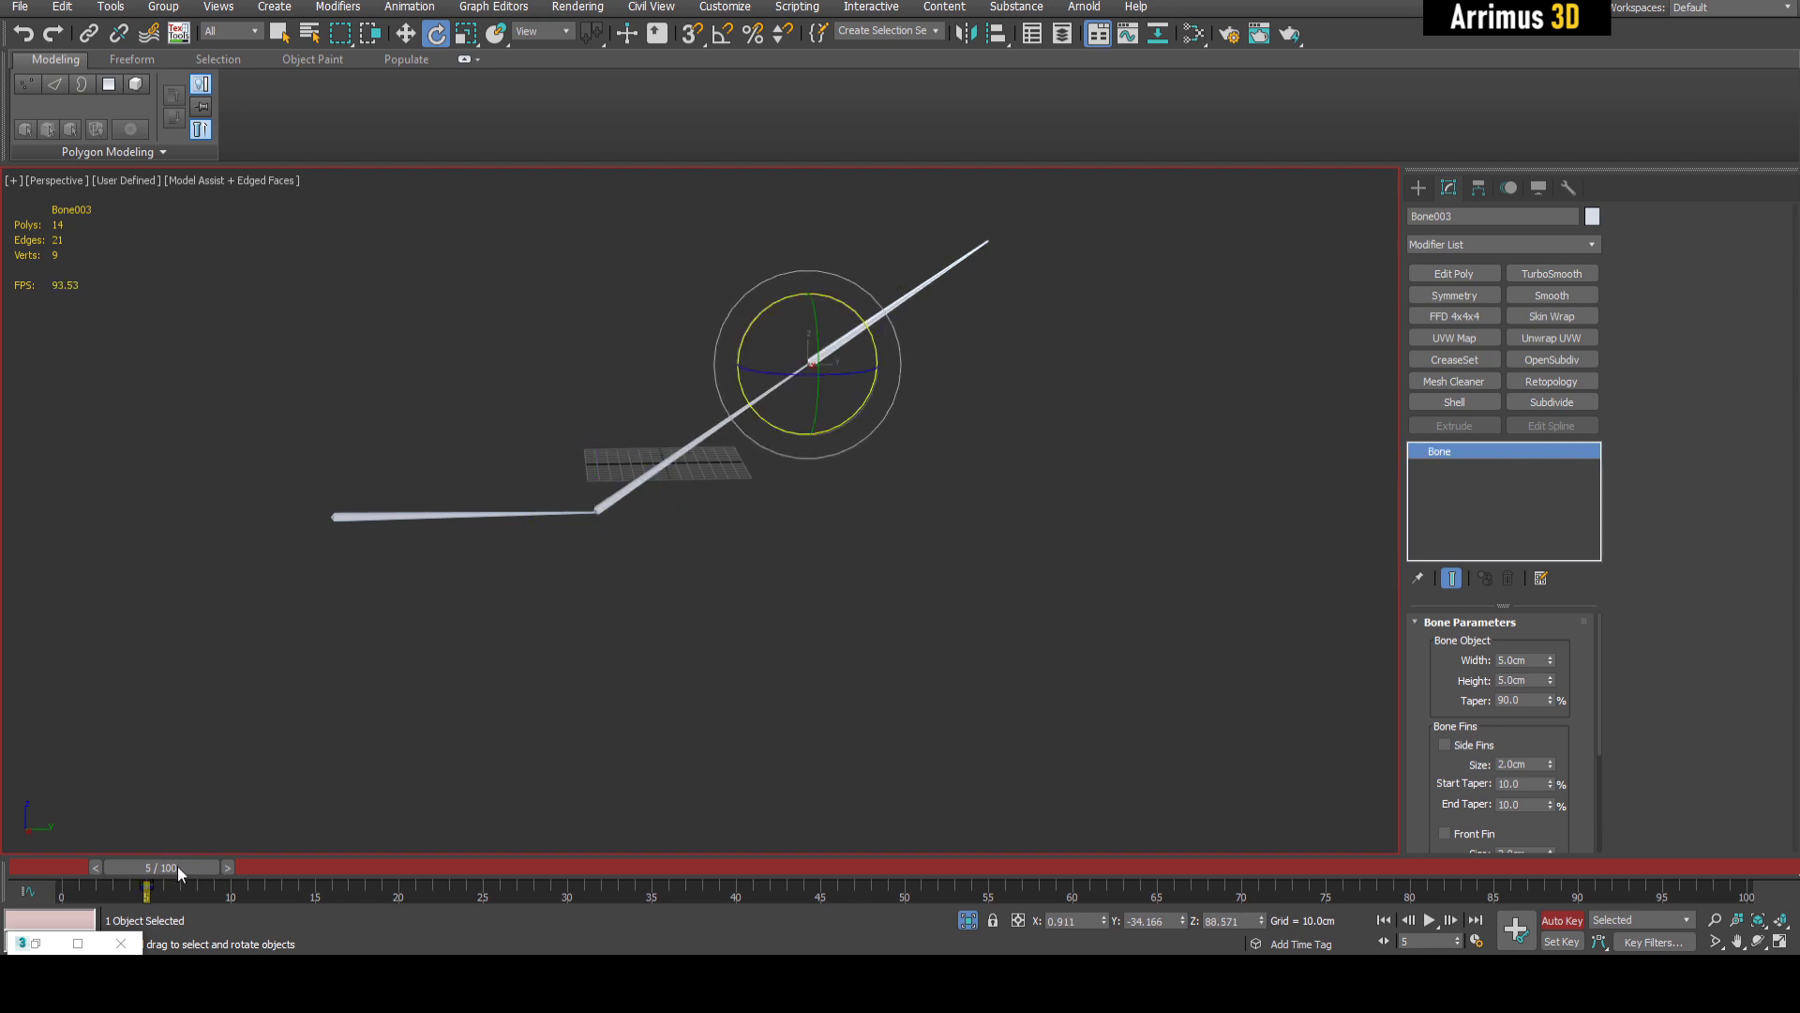
{"action": "left_click_drag", "start_coordinate": [177, 864], "coordinate": [261, 857]}
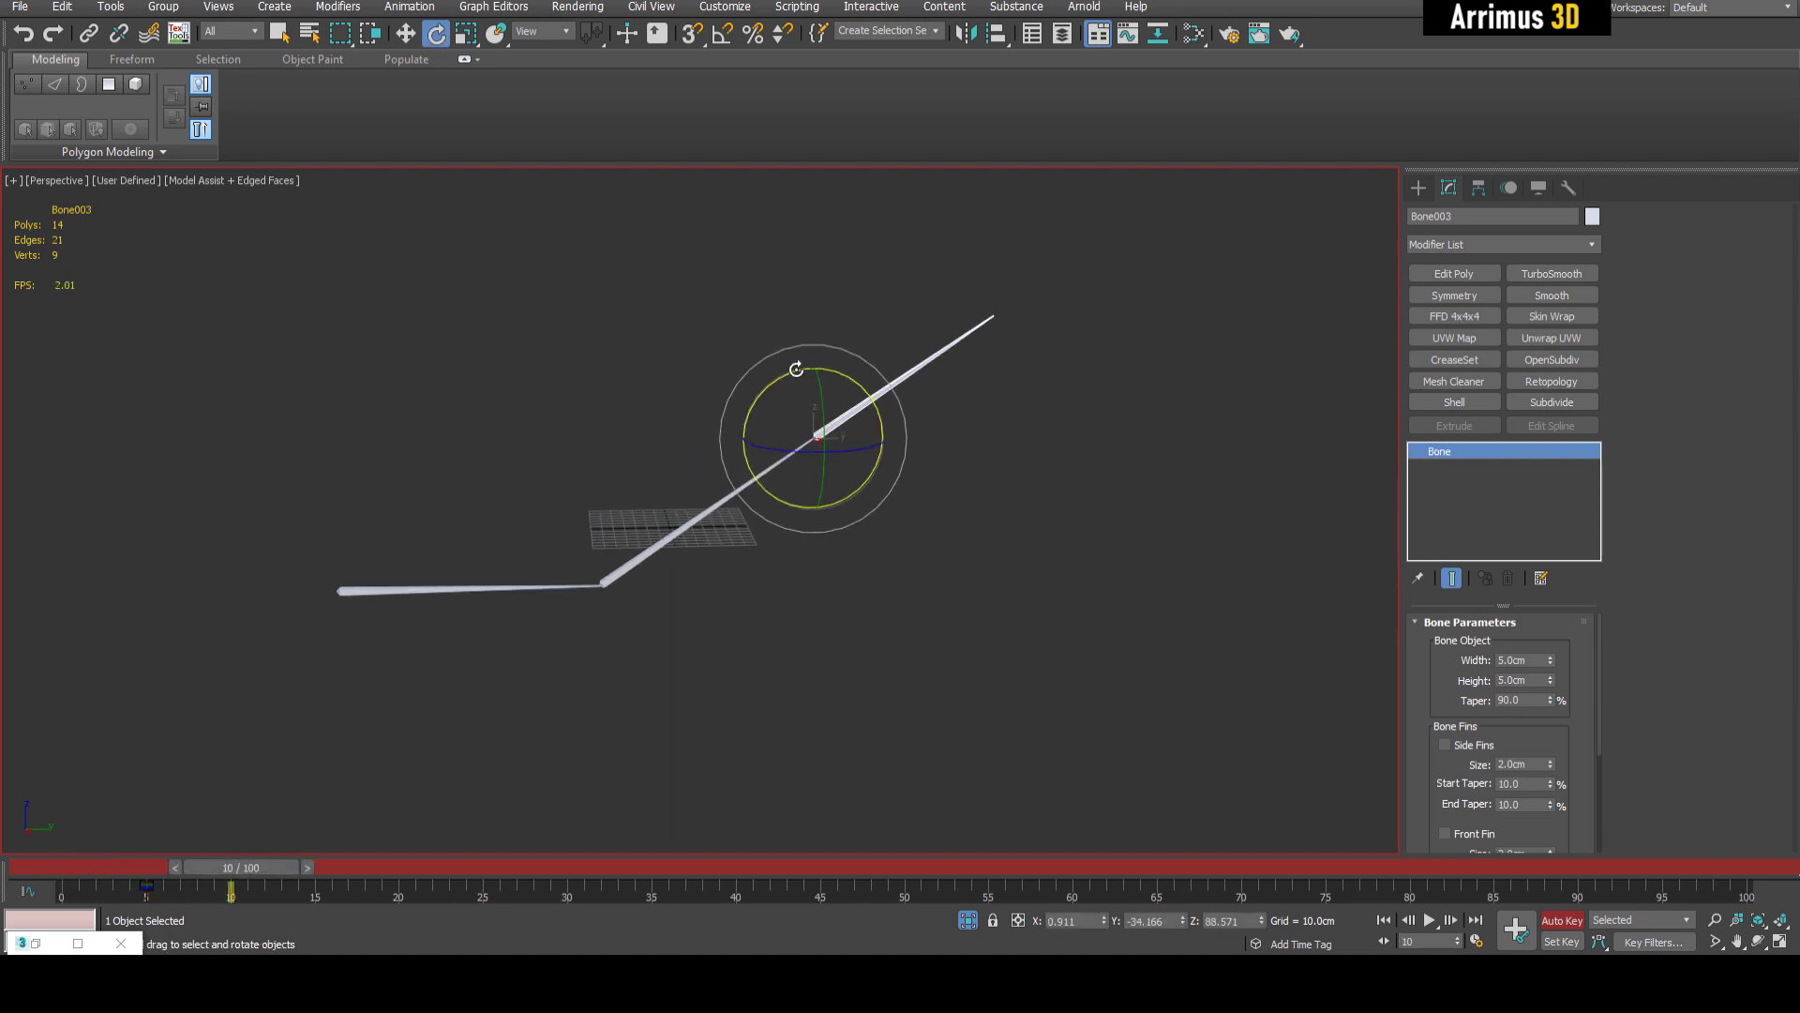
{"action": "left_click_drag", "start_coordinate": [796, 368], "coordinate": [724, 408]}
{"action": "key", "text": "n"}
{"action": "key", "text": "q"}
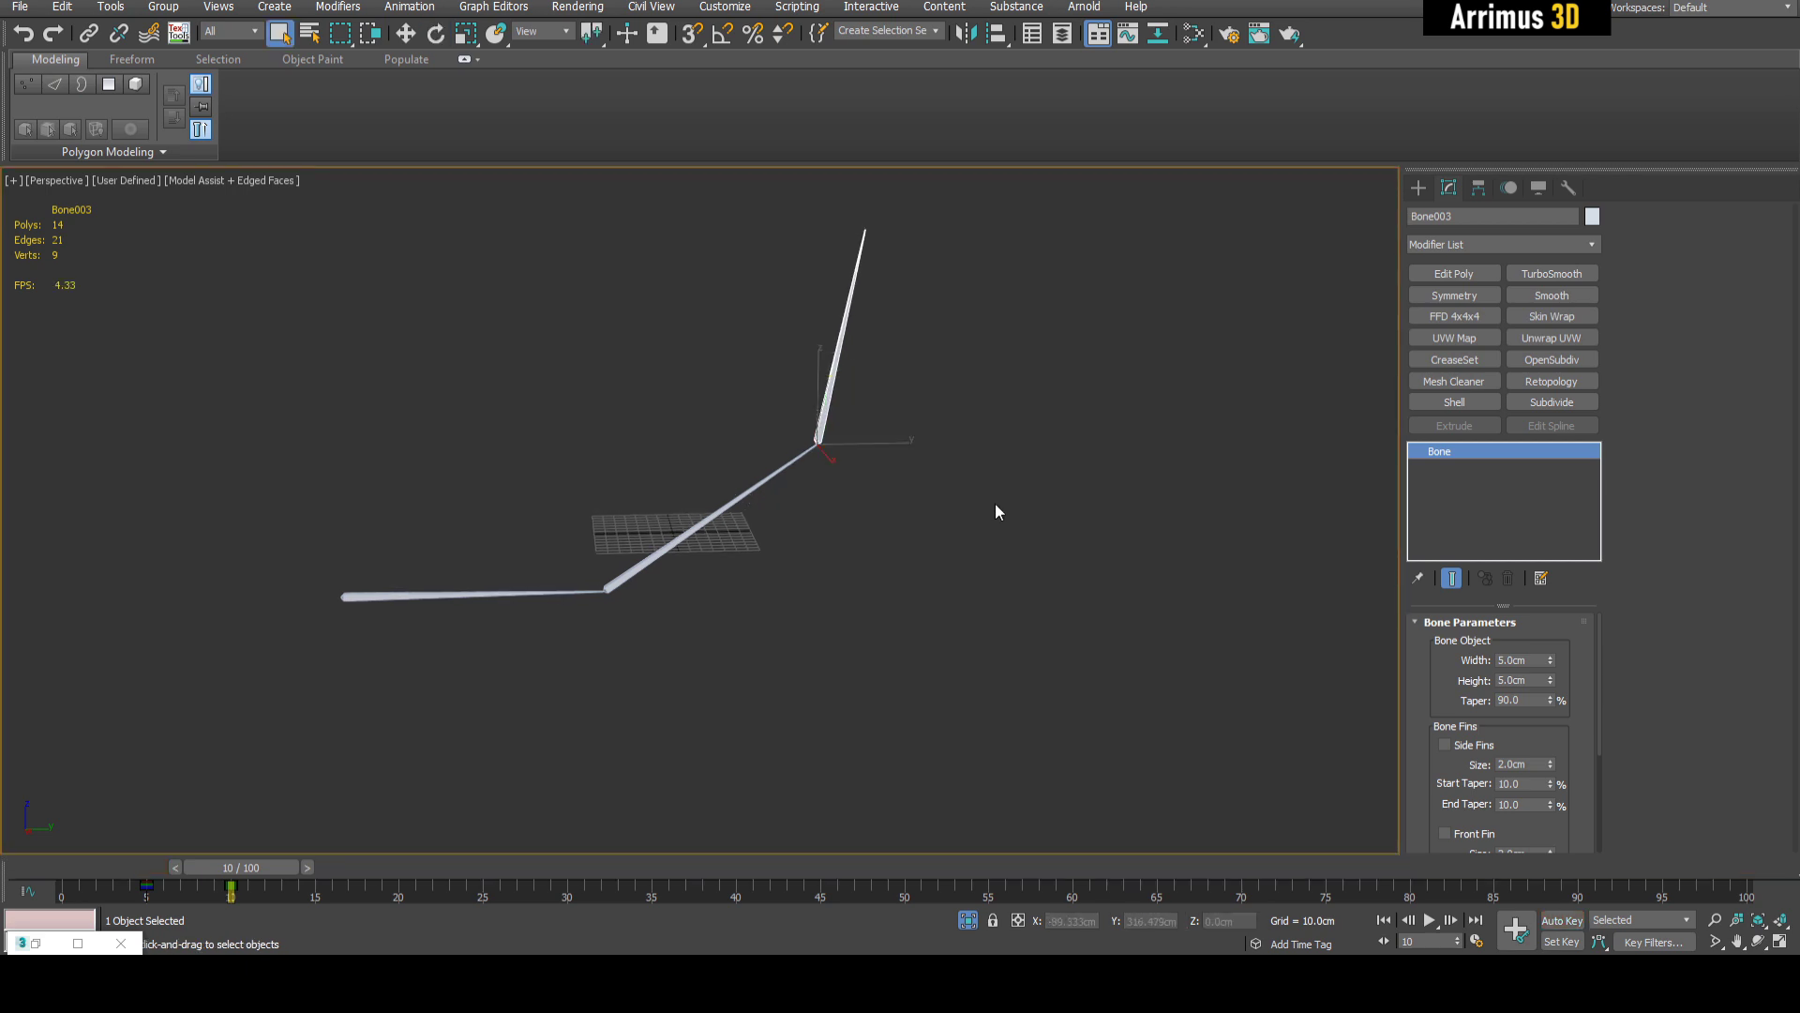
- Isolate the skinned swatter and preview its bending by scrubbing the animation from frame 0 to 14
{"action": "left_click", "coordinate": [984, 520]}
{"action": "left_click_drag", "start_coordinate": [239, 869], "coordinate": [82, 868]}
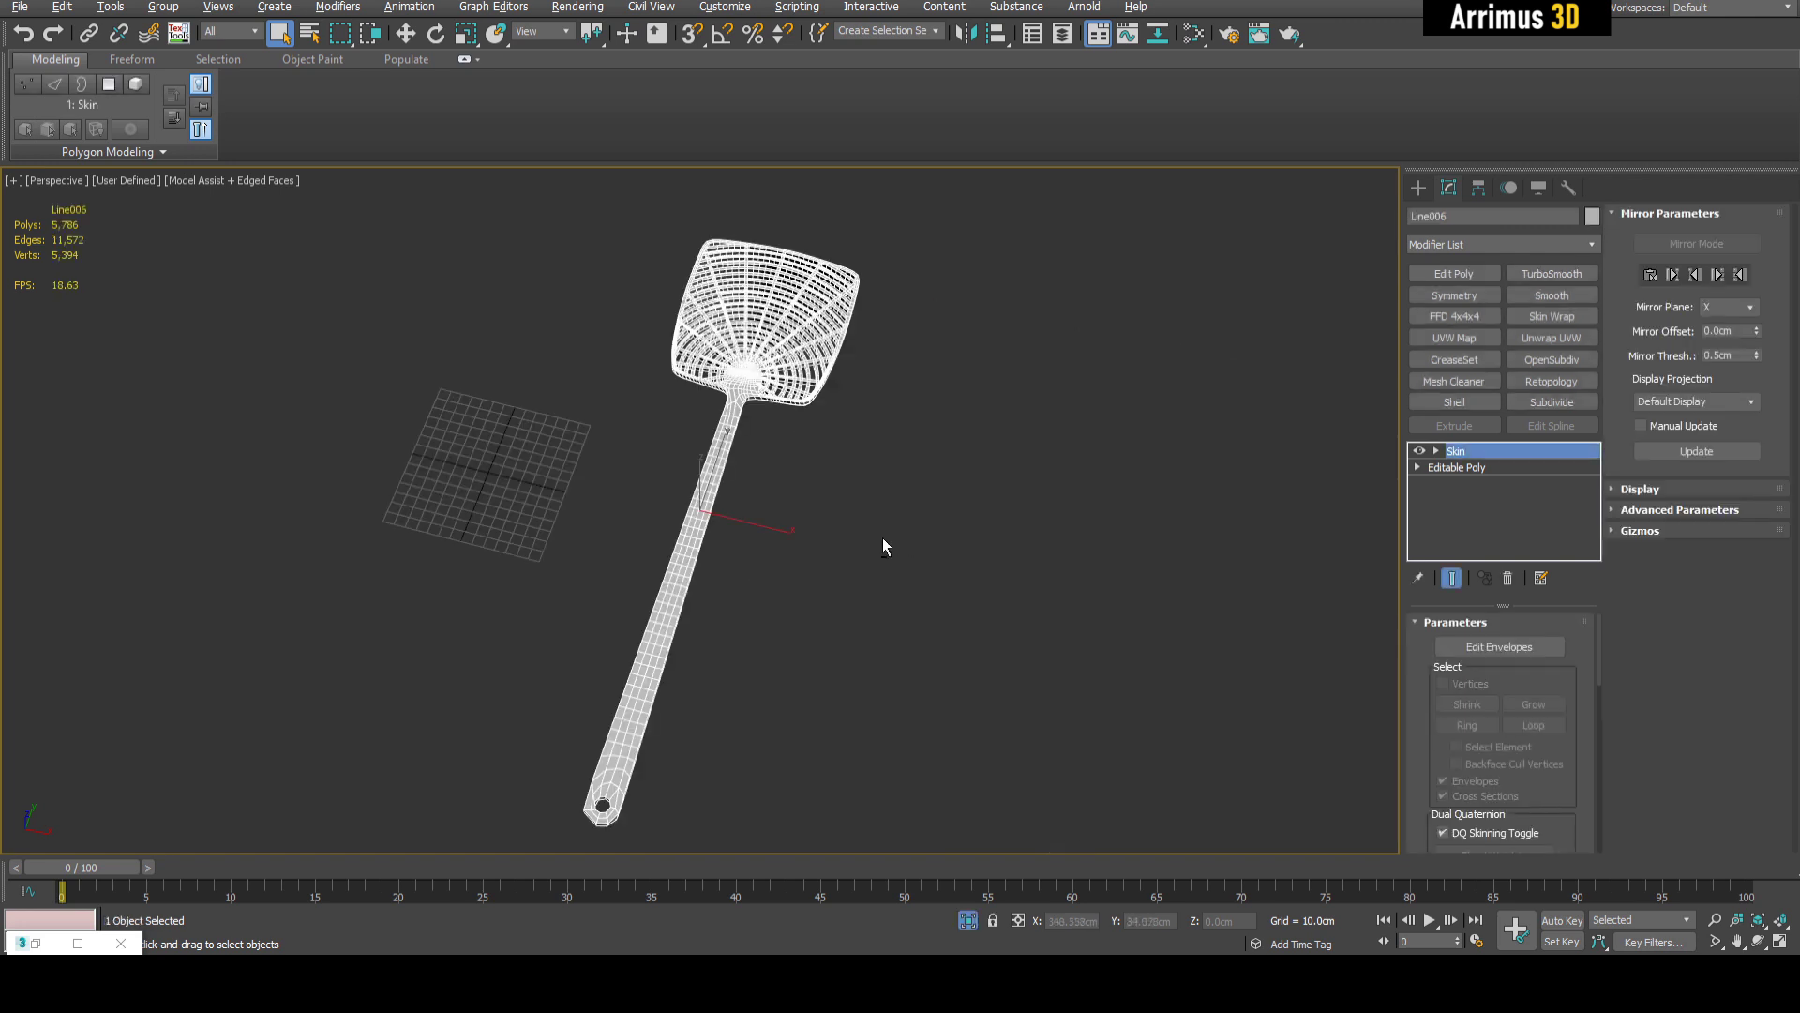
{"action": "middle_click_drag", "start_coordinate": [881, 537], "coordinate": [525, 699], "text": "alt"}
{"action": "left_click", "coordinate": [525, 699]}
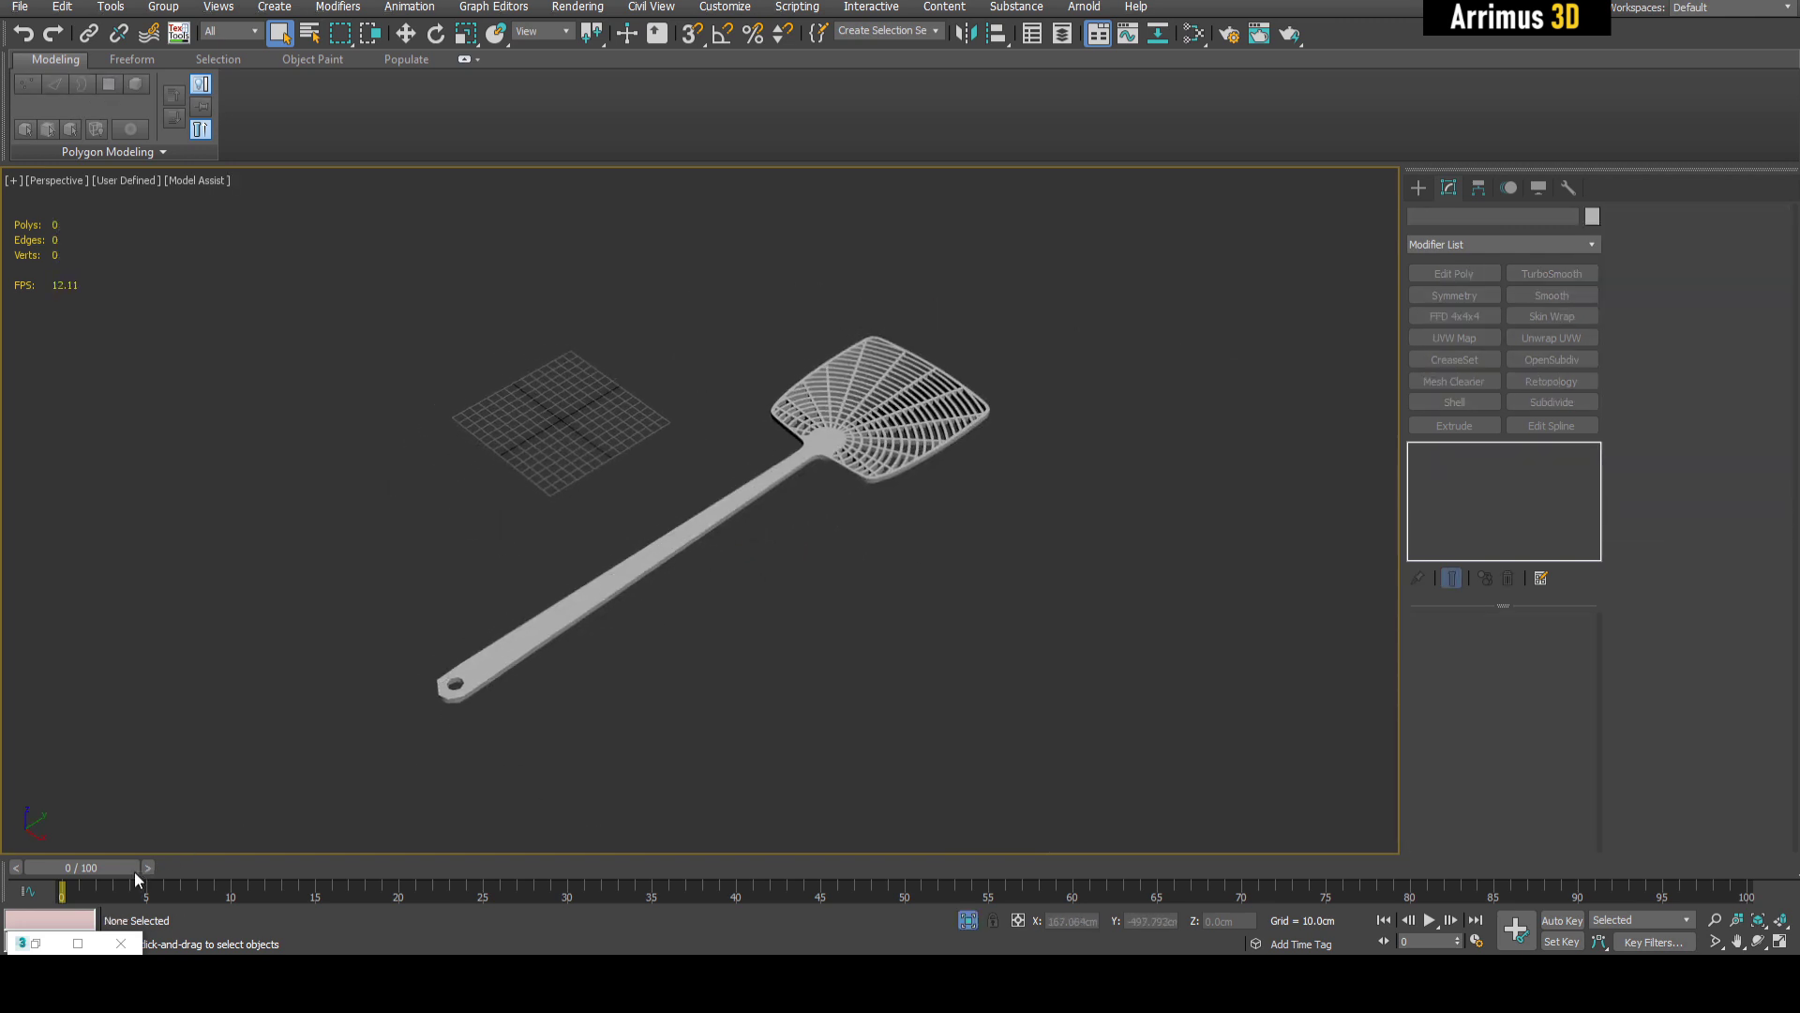
{"action": "left_click_drag", "start_coordinate": [132, 870], "coordinate": [339, 837]}
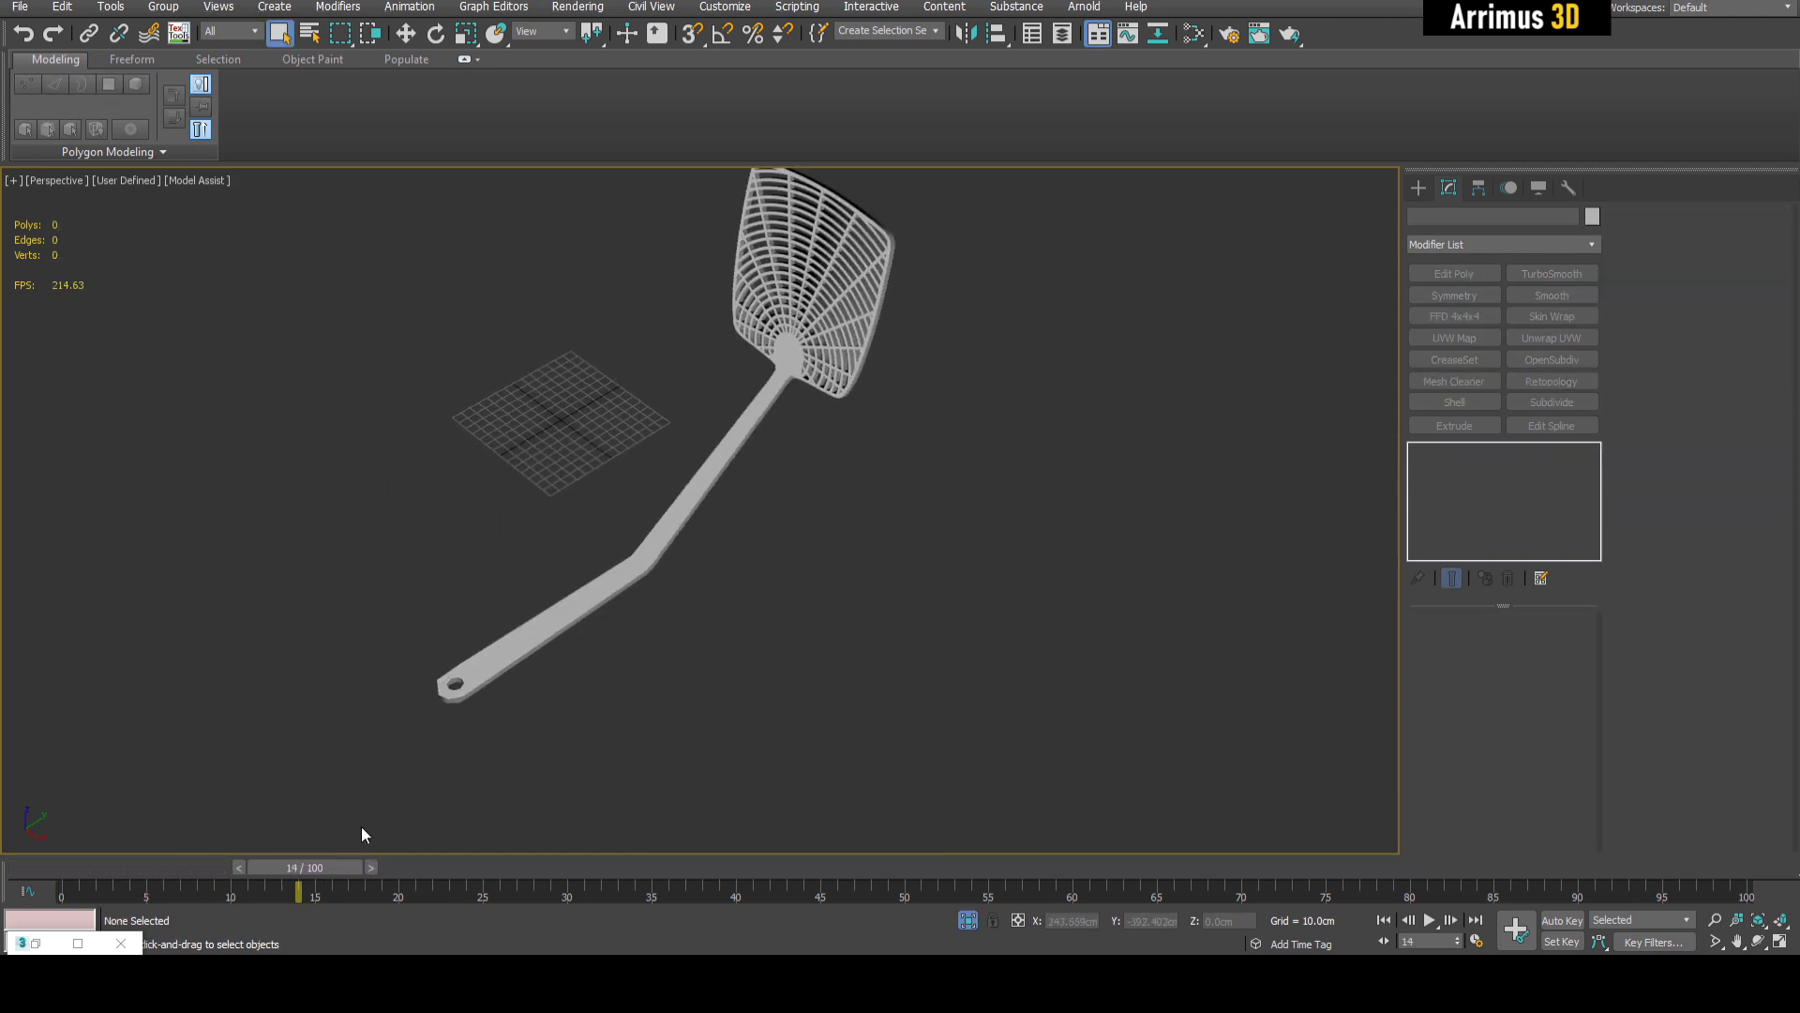
- Apply the Skin modifier's Geodesic Voxel weight solver to the swatter with a falloff of 0.2
{"action": "middle_click_drag", "start_coordinate": [785, 358], "coordinate": [598, 532]}
{"action": "scroll", "coordinate": [831, 427], "scroll_direction": "up", "scroll_amount": 2}
{"action": "key", "text": "F4"}
{"action": "middle_click_drag", "start_coordinate": [598, 532], "coordinate": [748, 525]}
{"action": "scroll", "coordinate": [754, 551], "scroll_direction": "up", "scroll_amount": 2}
{"action": "left_click", "coordinate": [753, 551]}
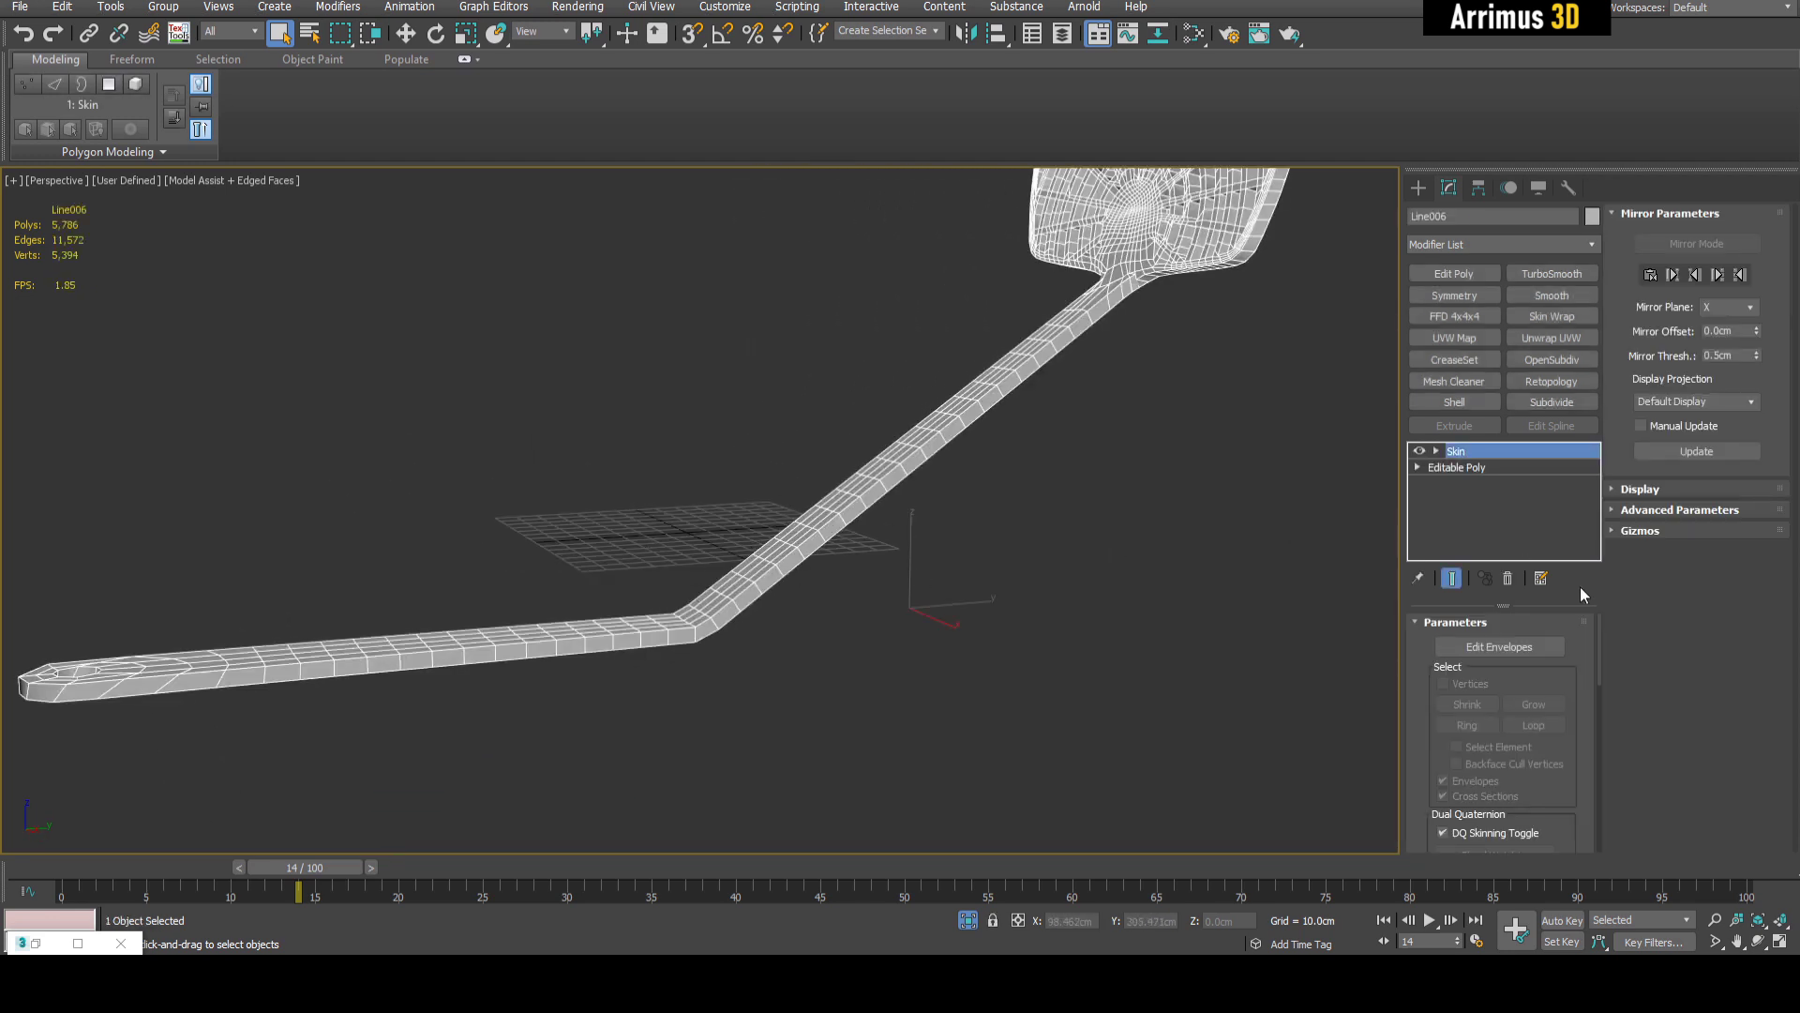
{"action": "left_click_drag", "start_coordinate": [1600, 666], "coordinate": [1611, 786]}
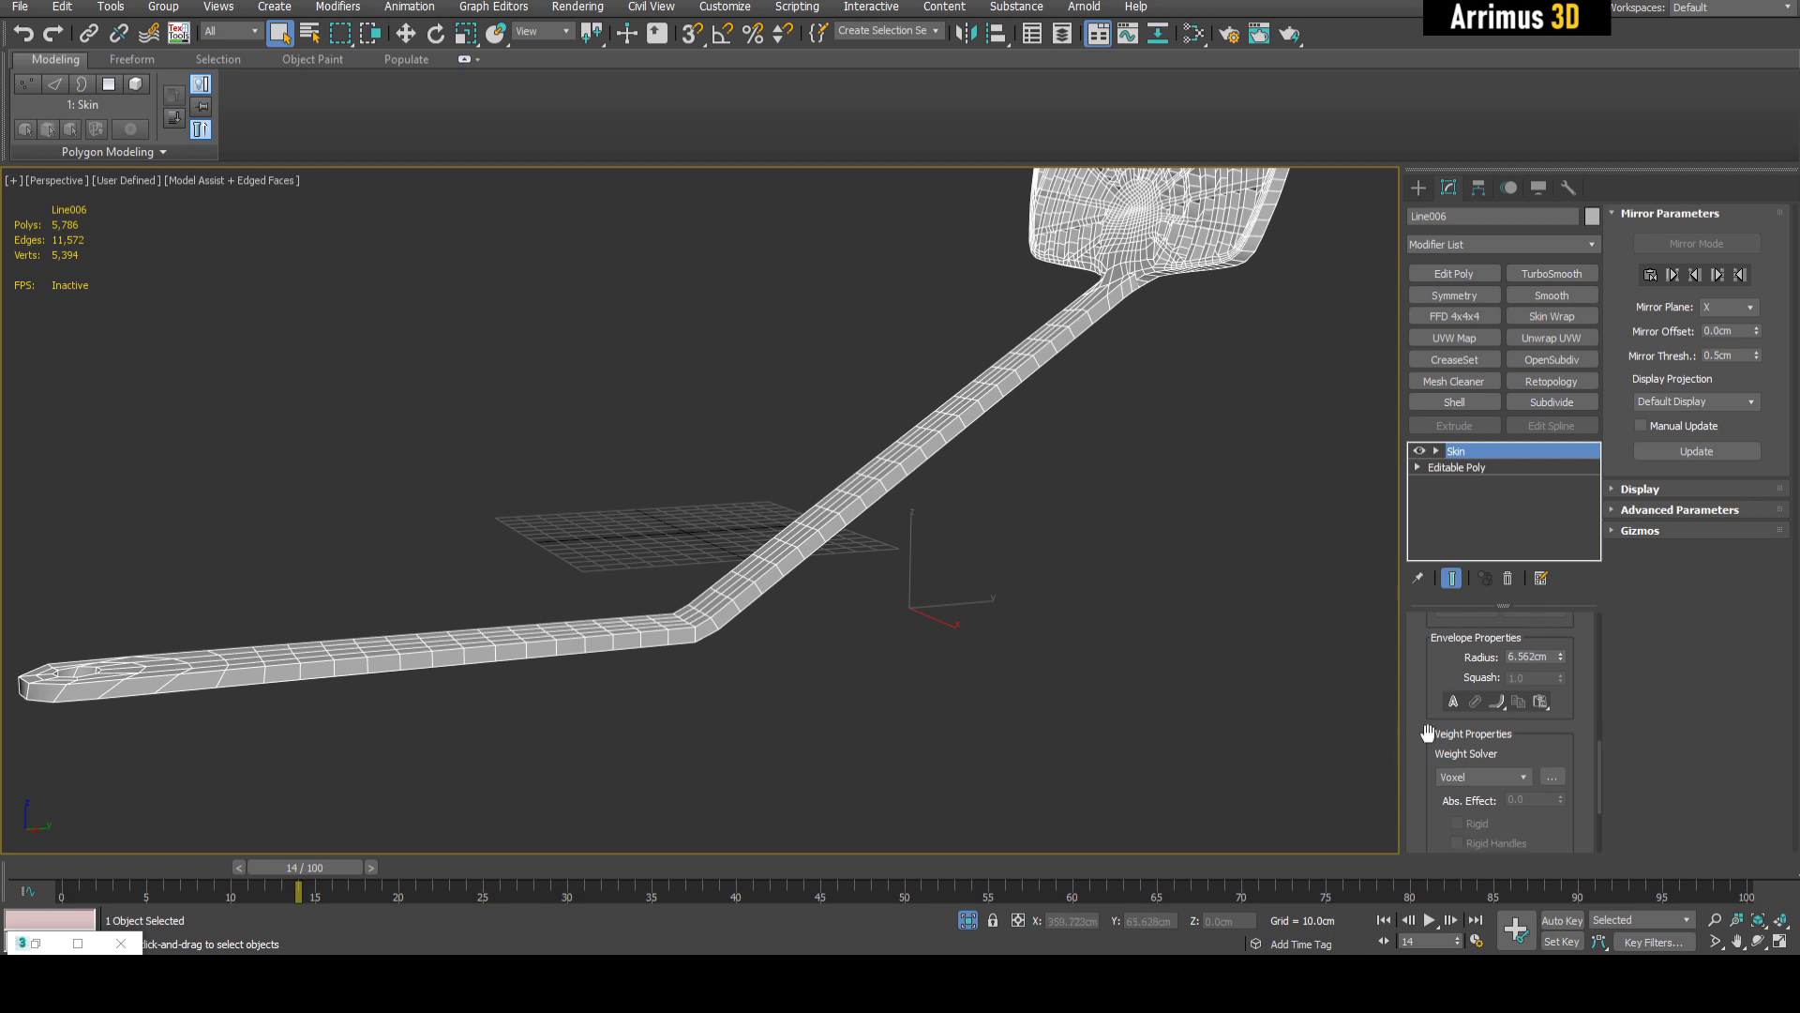
{"action": "left_click", "coordinate": [1552, 778]}
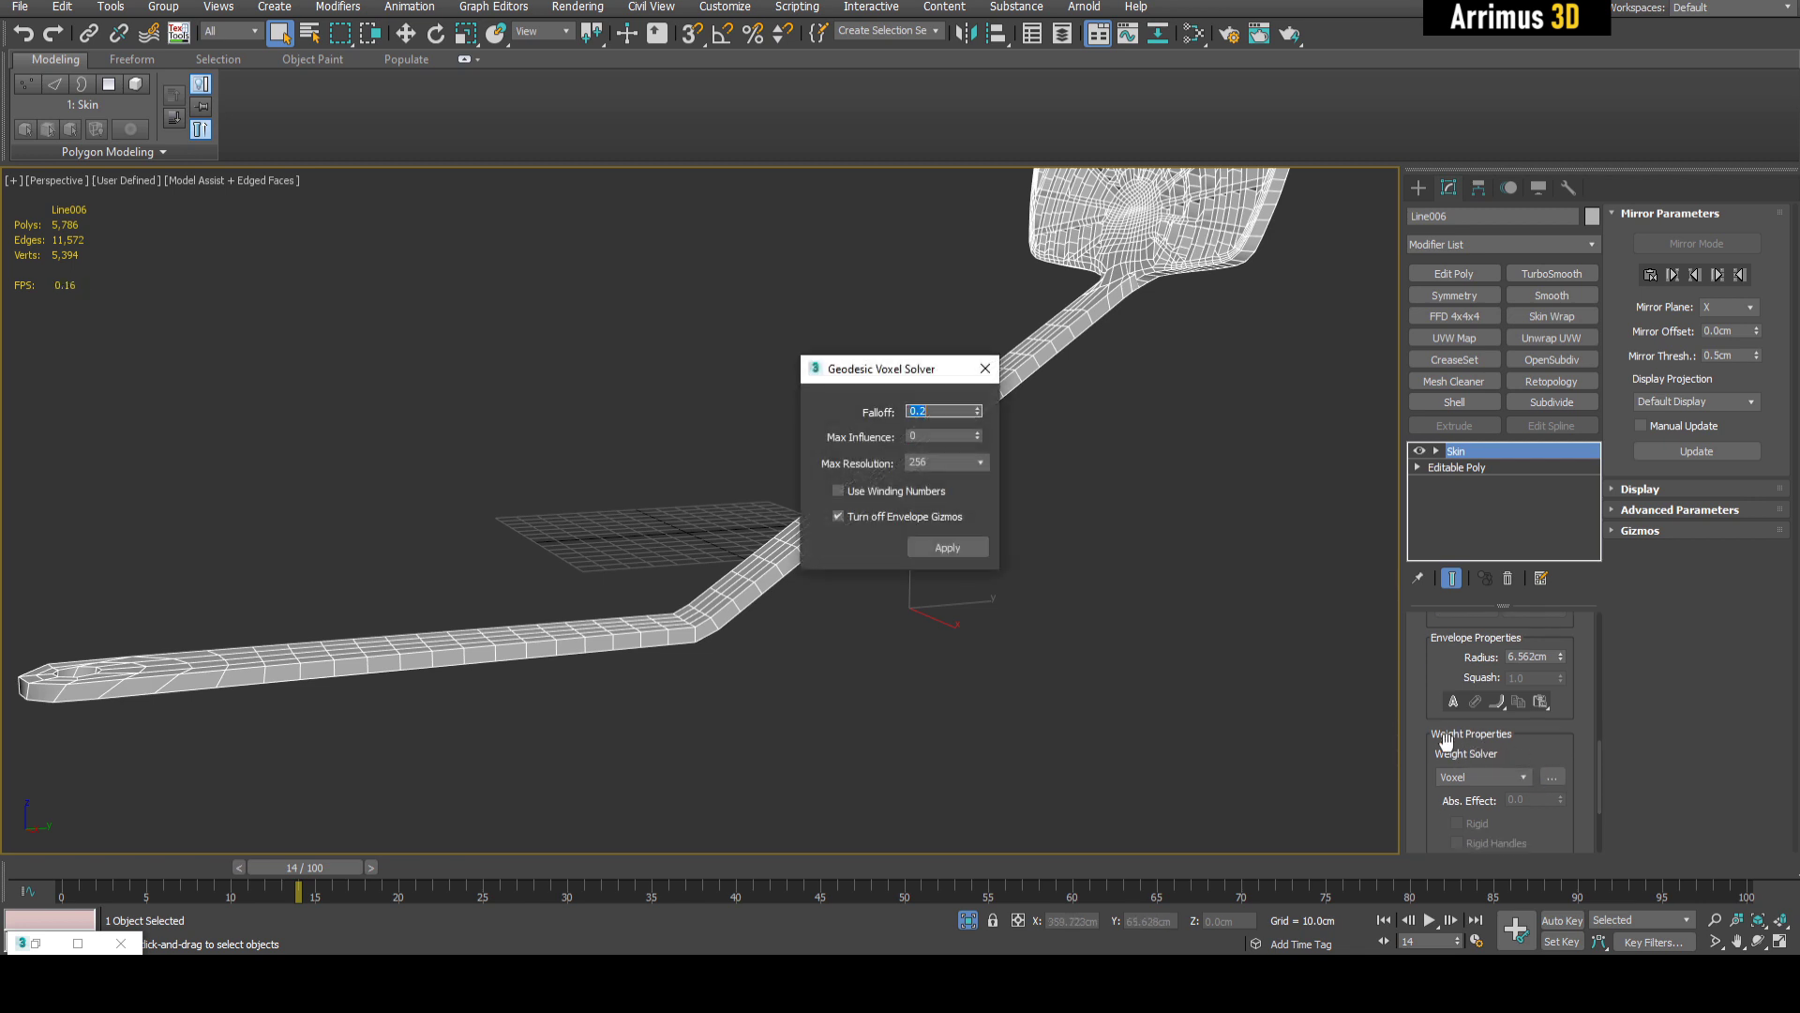
{"action": "left_click", "coordinate": [947, 548]}
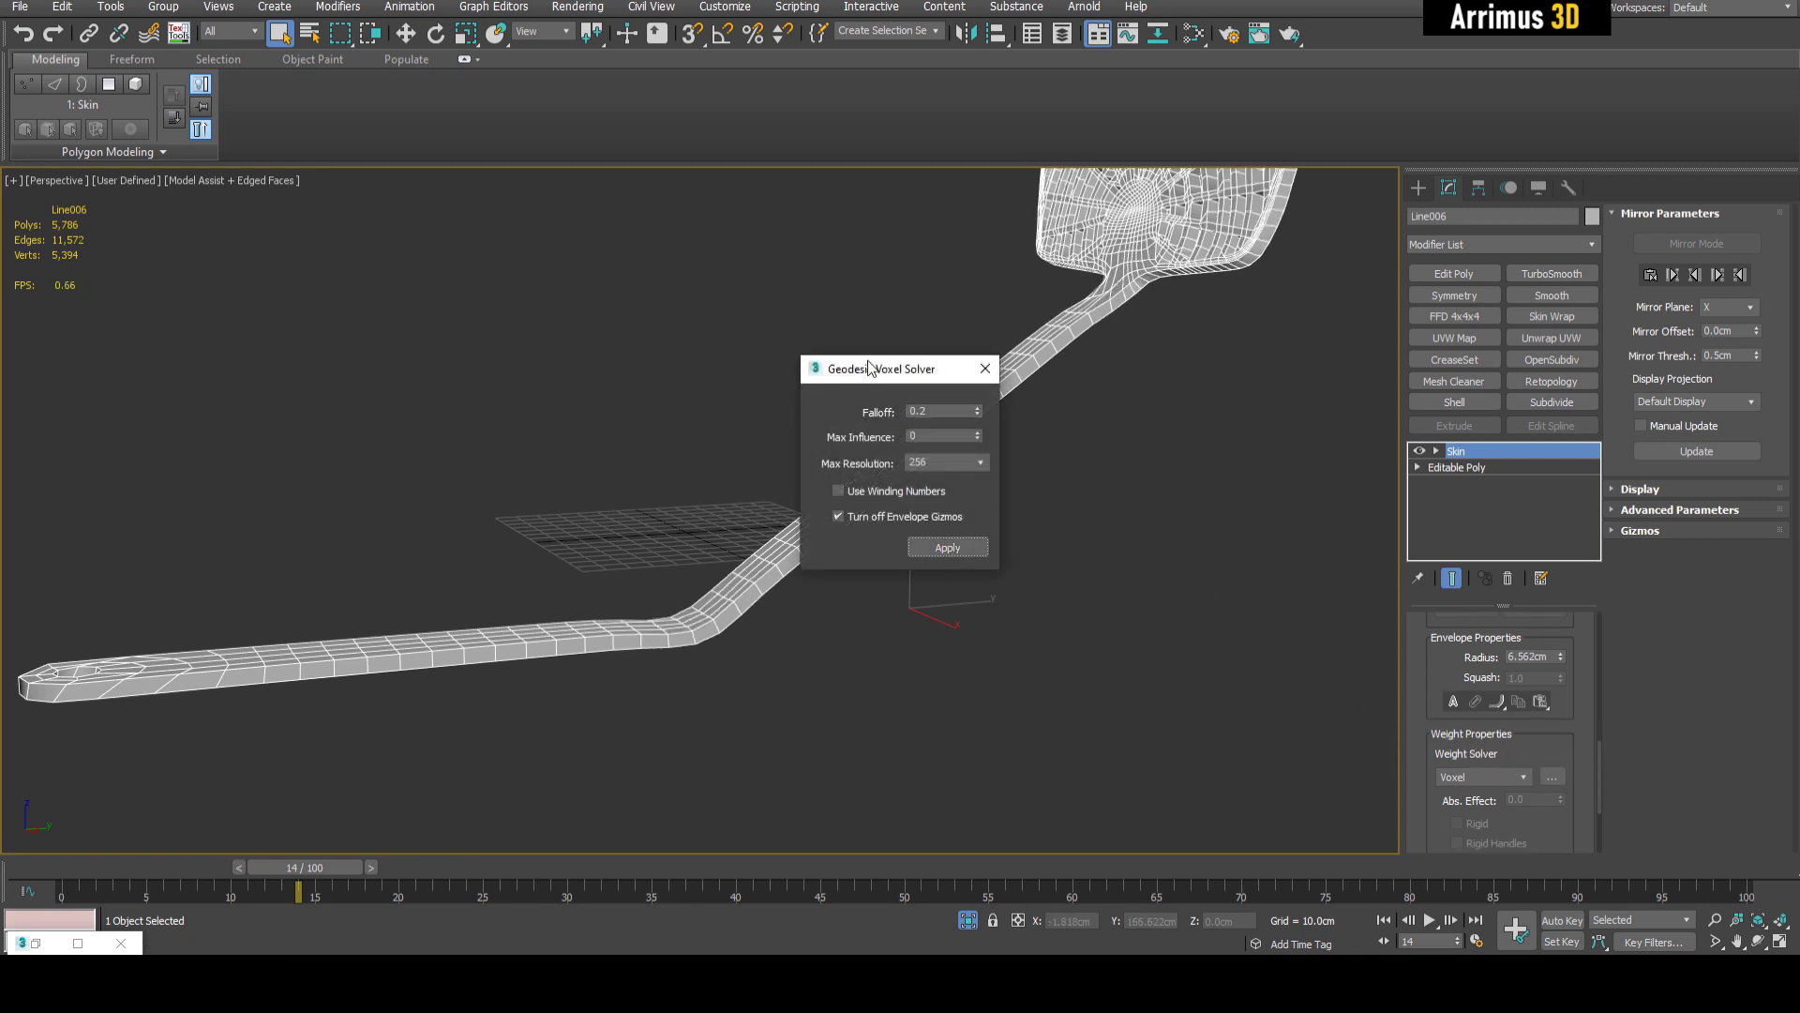
- Set the voxel solver's falloff to 0.3 and reapply the skin weights
{"action": "left_click_drag", "start_coordinate": [873, 370], "coordinate": [1186, 420]}
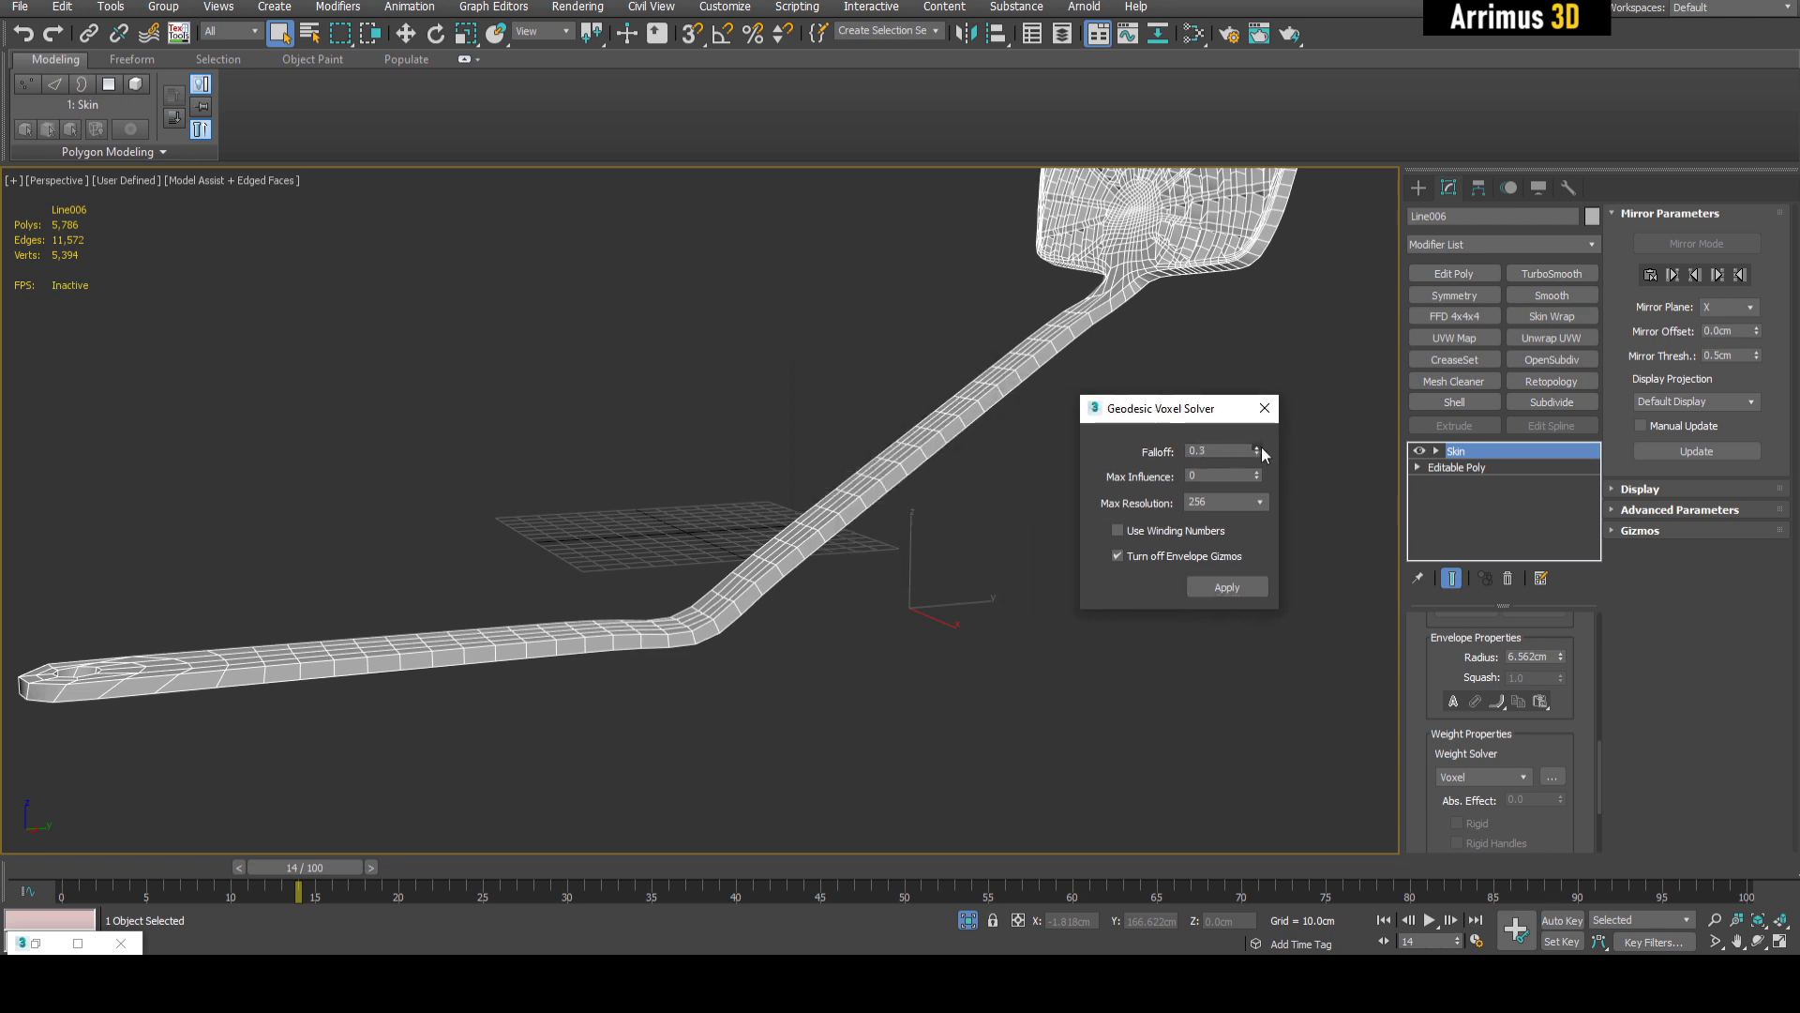
{"action": "left_click", "coordinate": [1257, 448]}
{"action": "left_click", "coordinate": [1227, 587]}
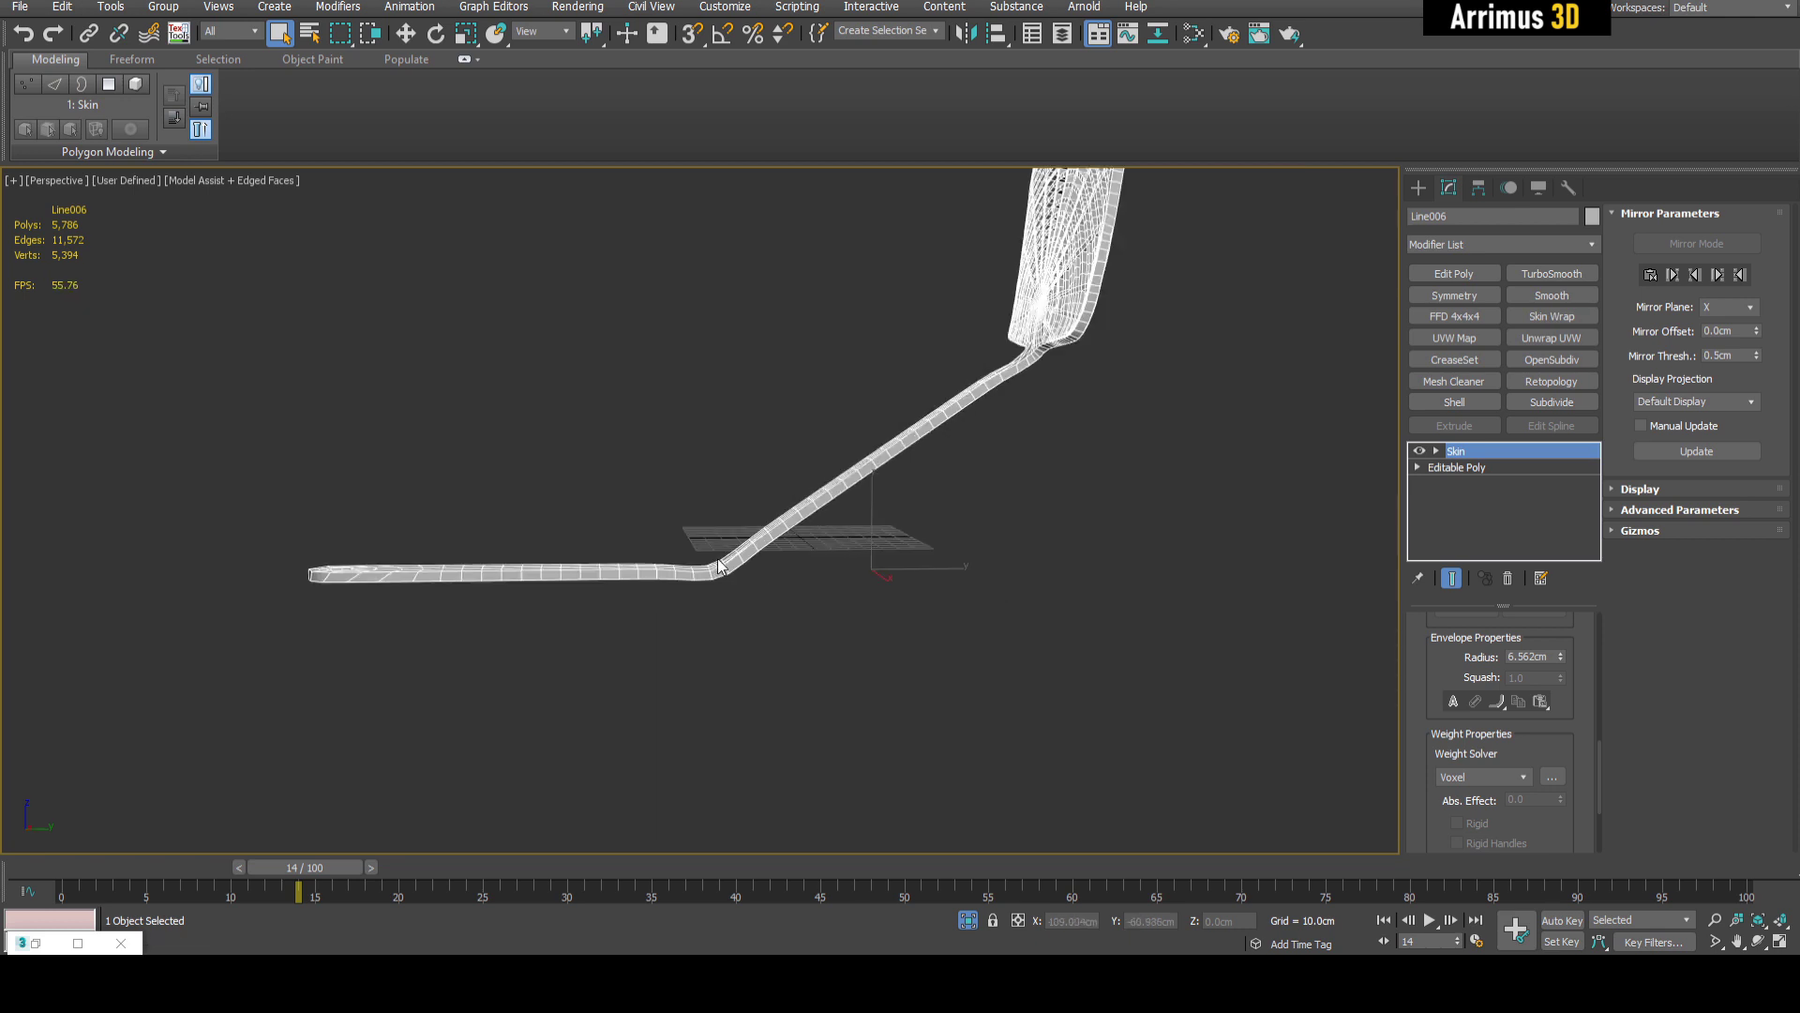
- Examine the swatter's smoothed deformation at the handle bend and neck, with and without edged faces
{"action": "middle_click_drag", "start_coordinate": [671, 589], "coordinate": [965, 549], "text": "alt"}
{"action": "key", "text": "F4"}
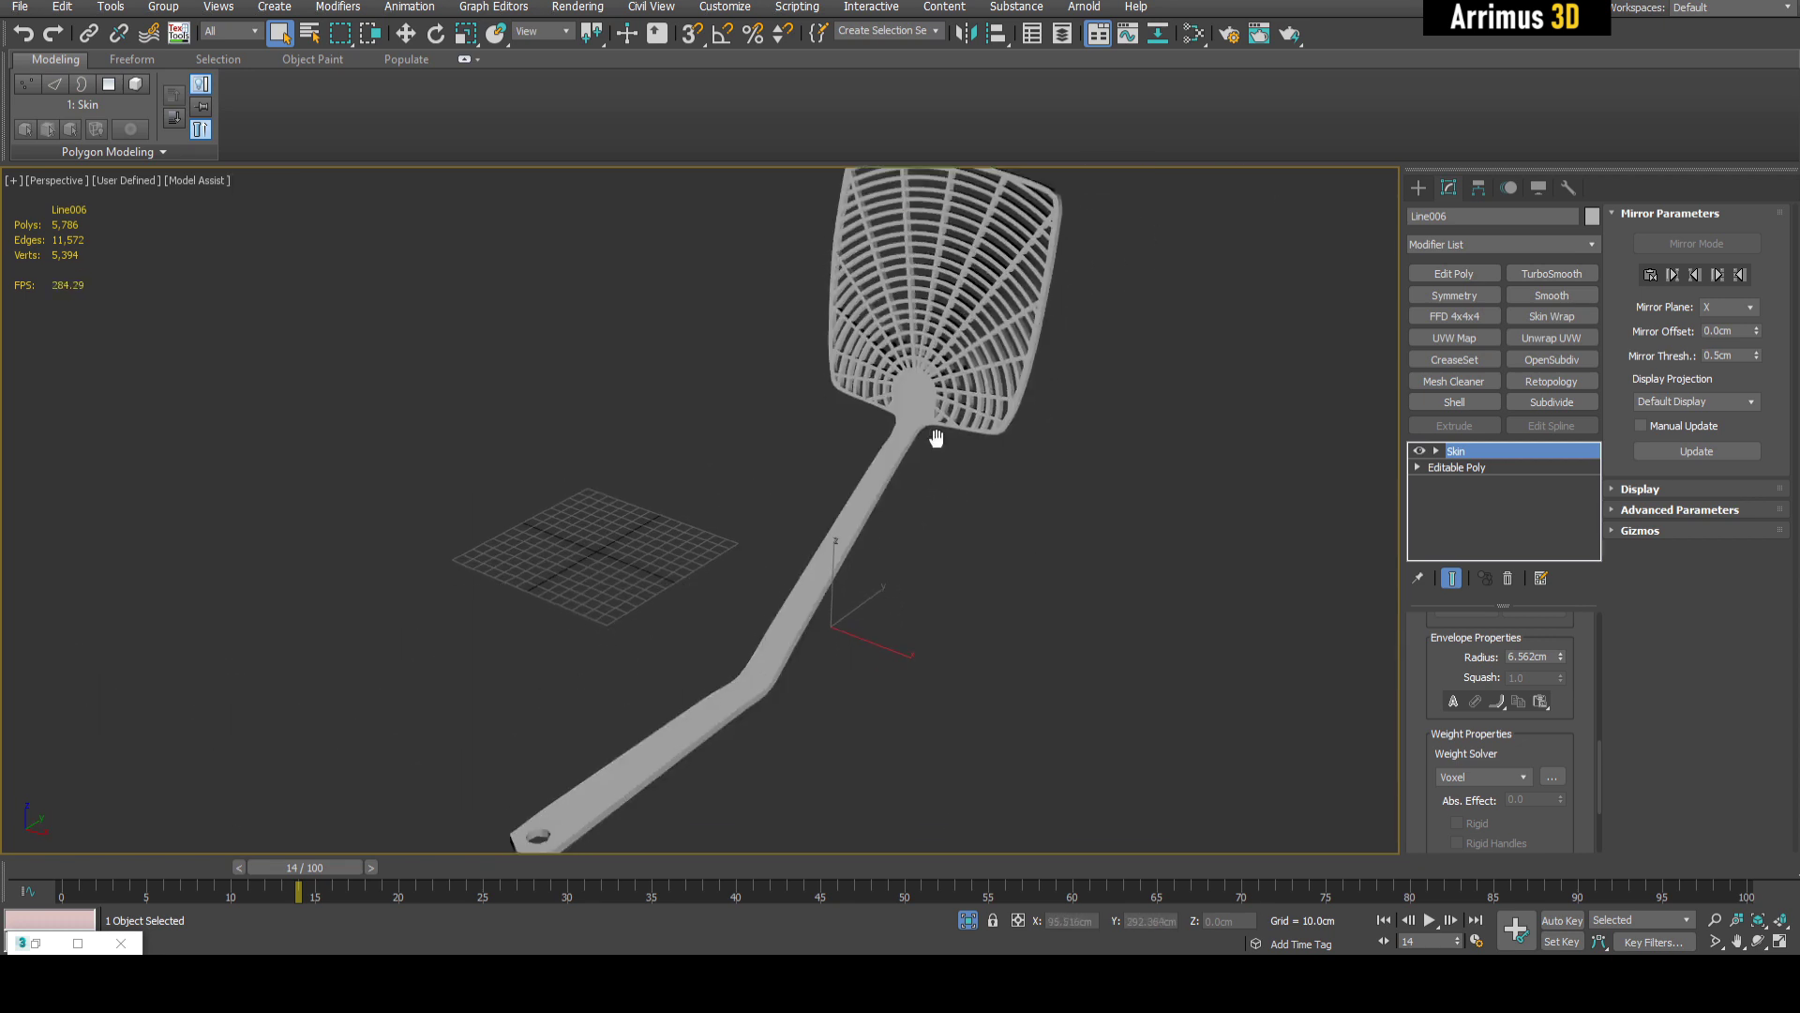
{"action": "scroll", "coordinate": [937, 425], "scroll_direction": "down", "scroll_amount": 4}
{"action": "middle_click_drag", "start_coordinate": [1054, 480], "coordinate": [904, 493], "text": "alt"}
{"action": "key", "text": "F4"}
{"action": "scroll", "coordinate": [784, 600], "scroll_direction": "up", "scroll_amount": 8}
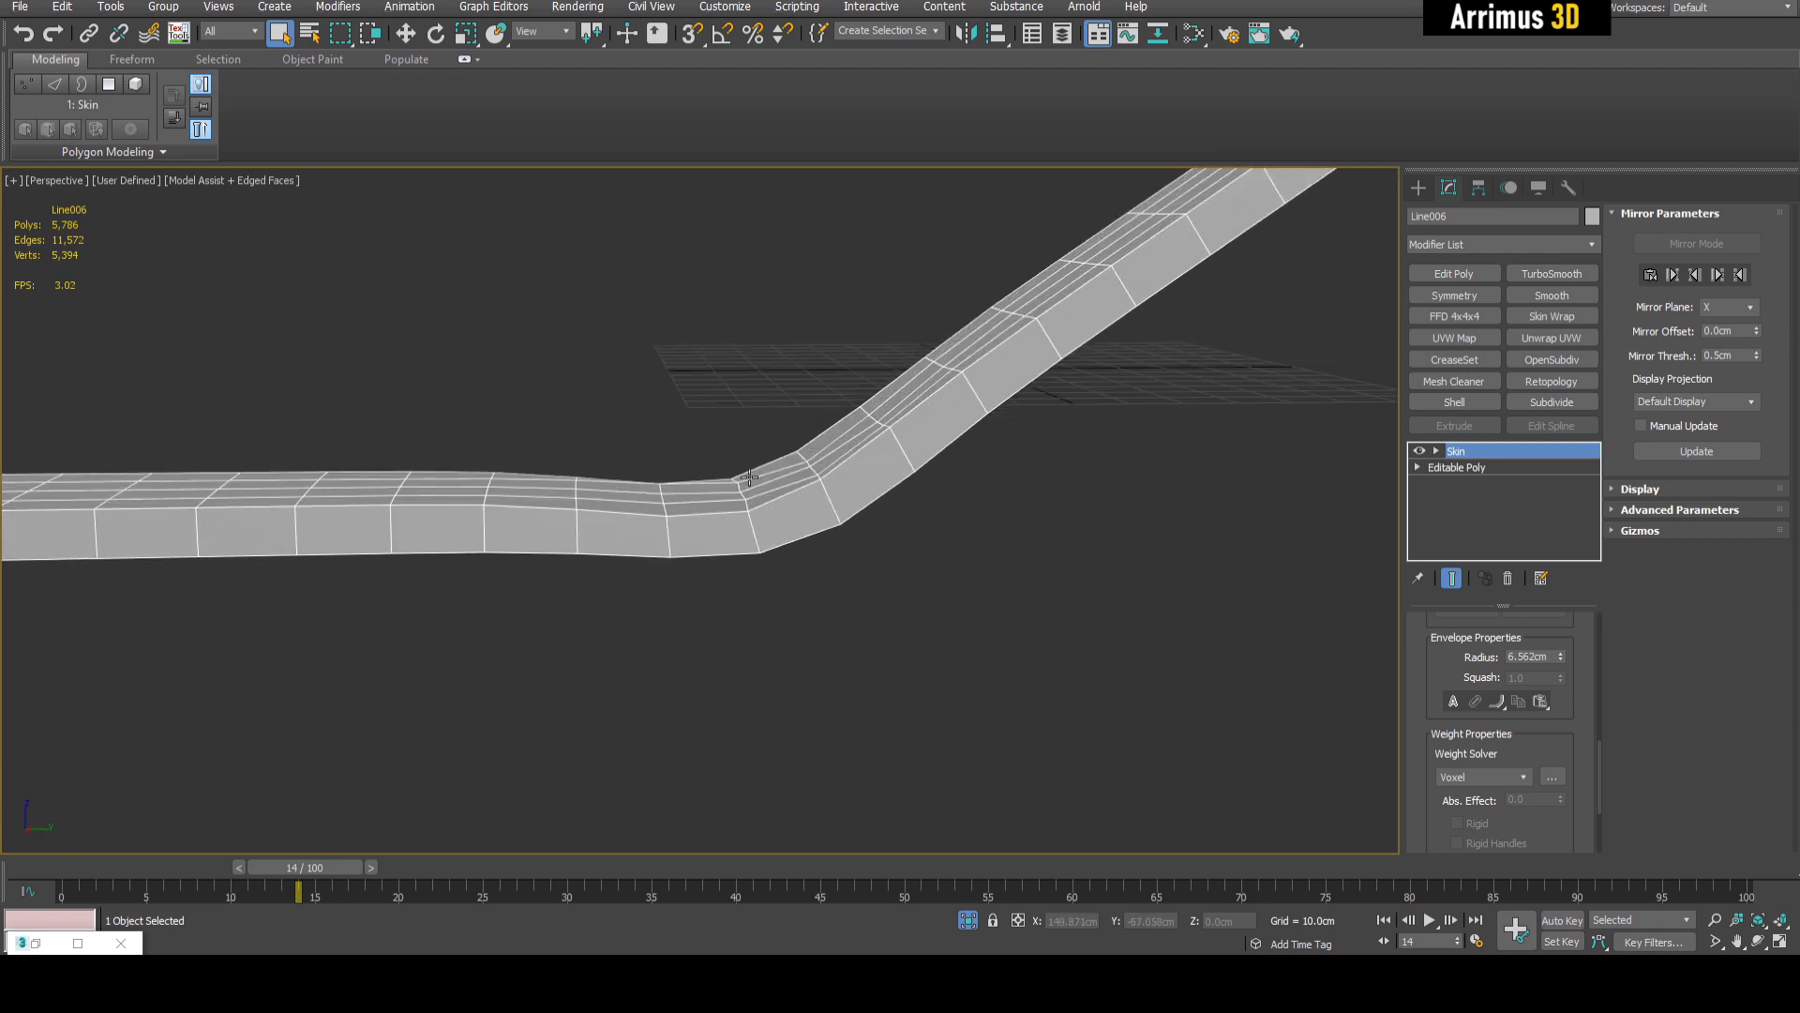
{"action": "middle_click_drag", "start_coordinate": [749, 480], "coordinate": [1020, 488], "text": "alt"}
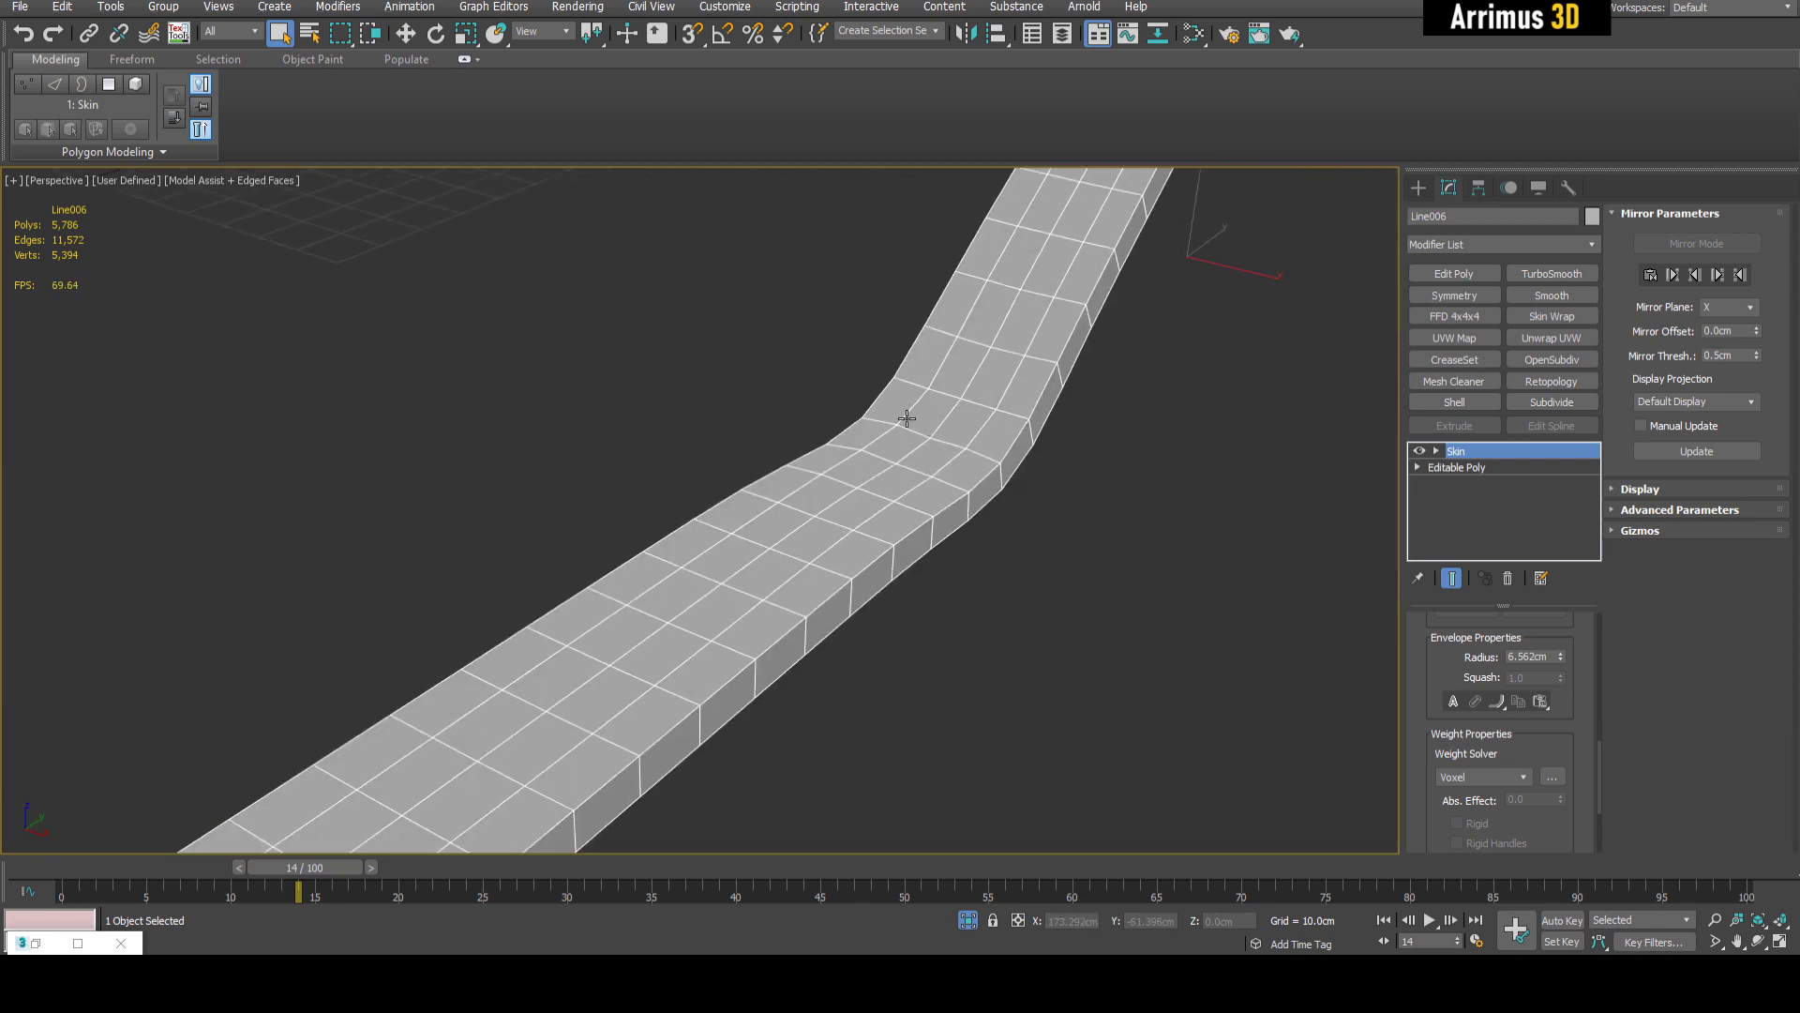
{"action": "scroll", "coordinate": [940, 523], "scroll_direction": "down", "scroll_amount": 6}
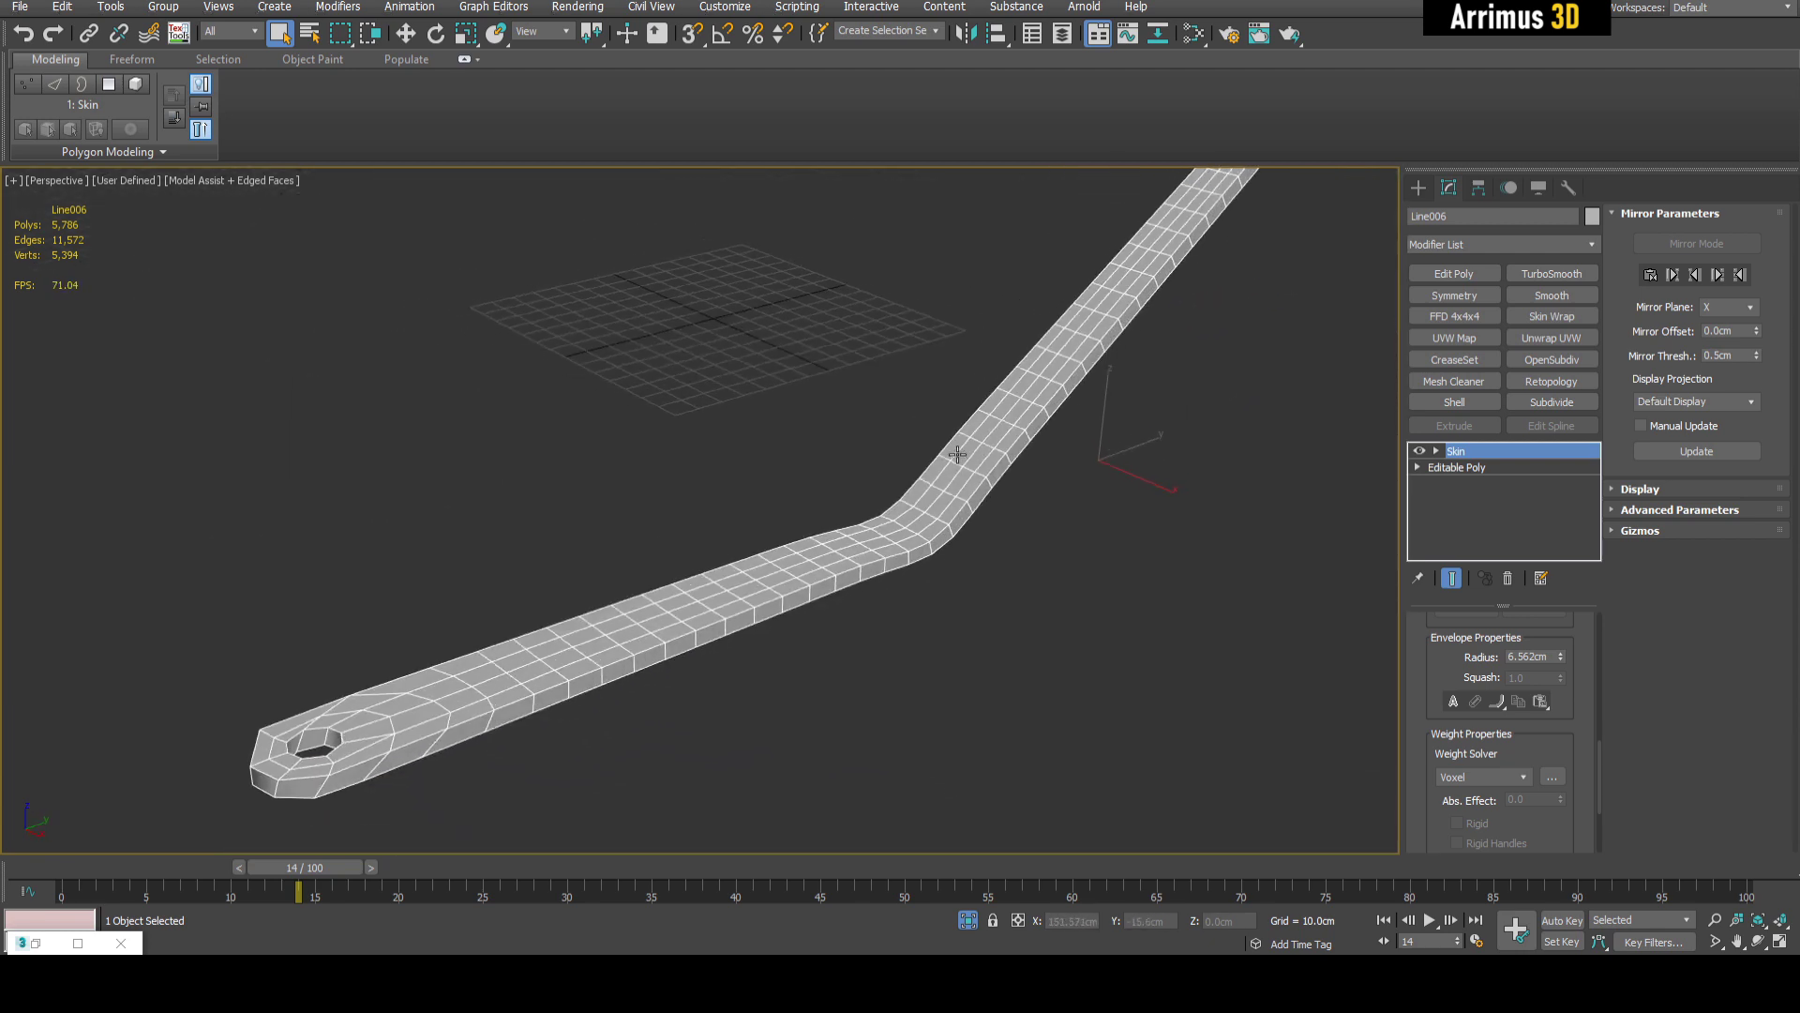
{"action": "middle_click_drag", "start_coordinate": [948, 454], "coordinate": [920, 567], "text": "alt"}
{"action": "left_click", "coordinate": [1236, 570]}
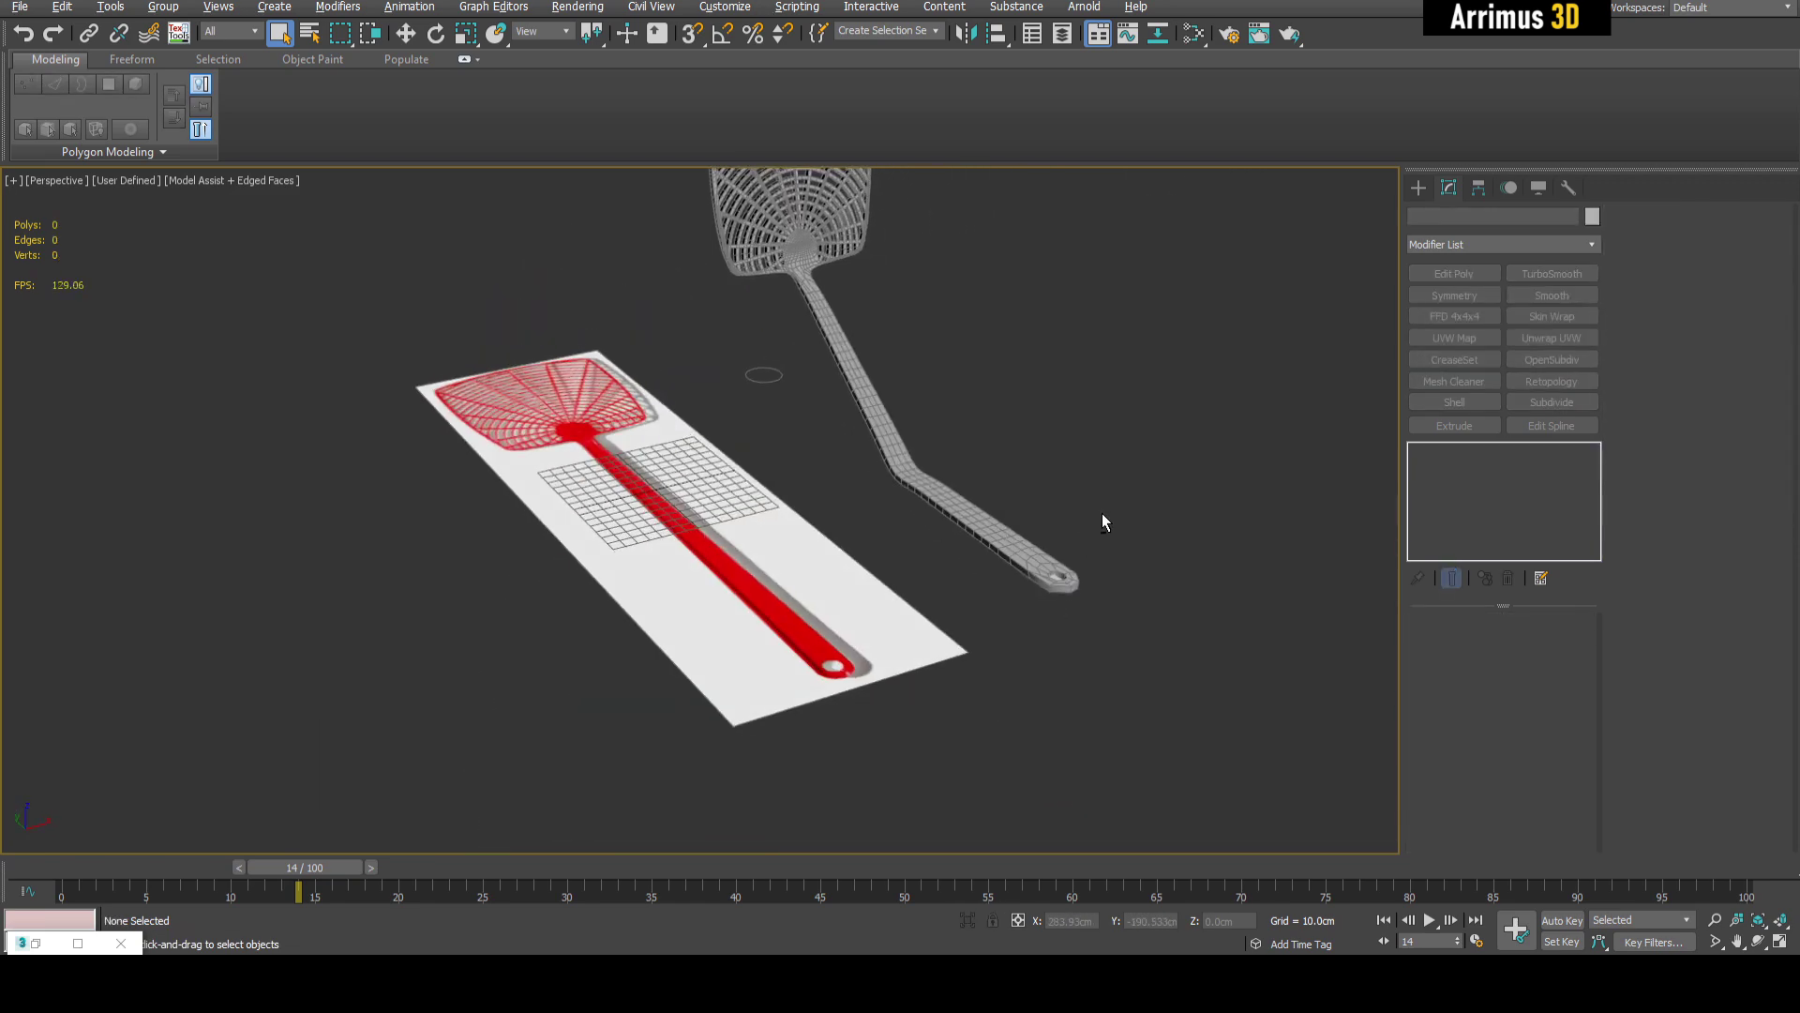